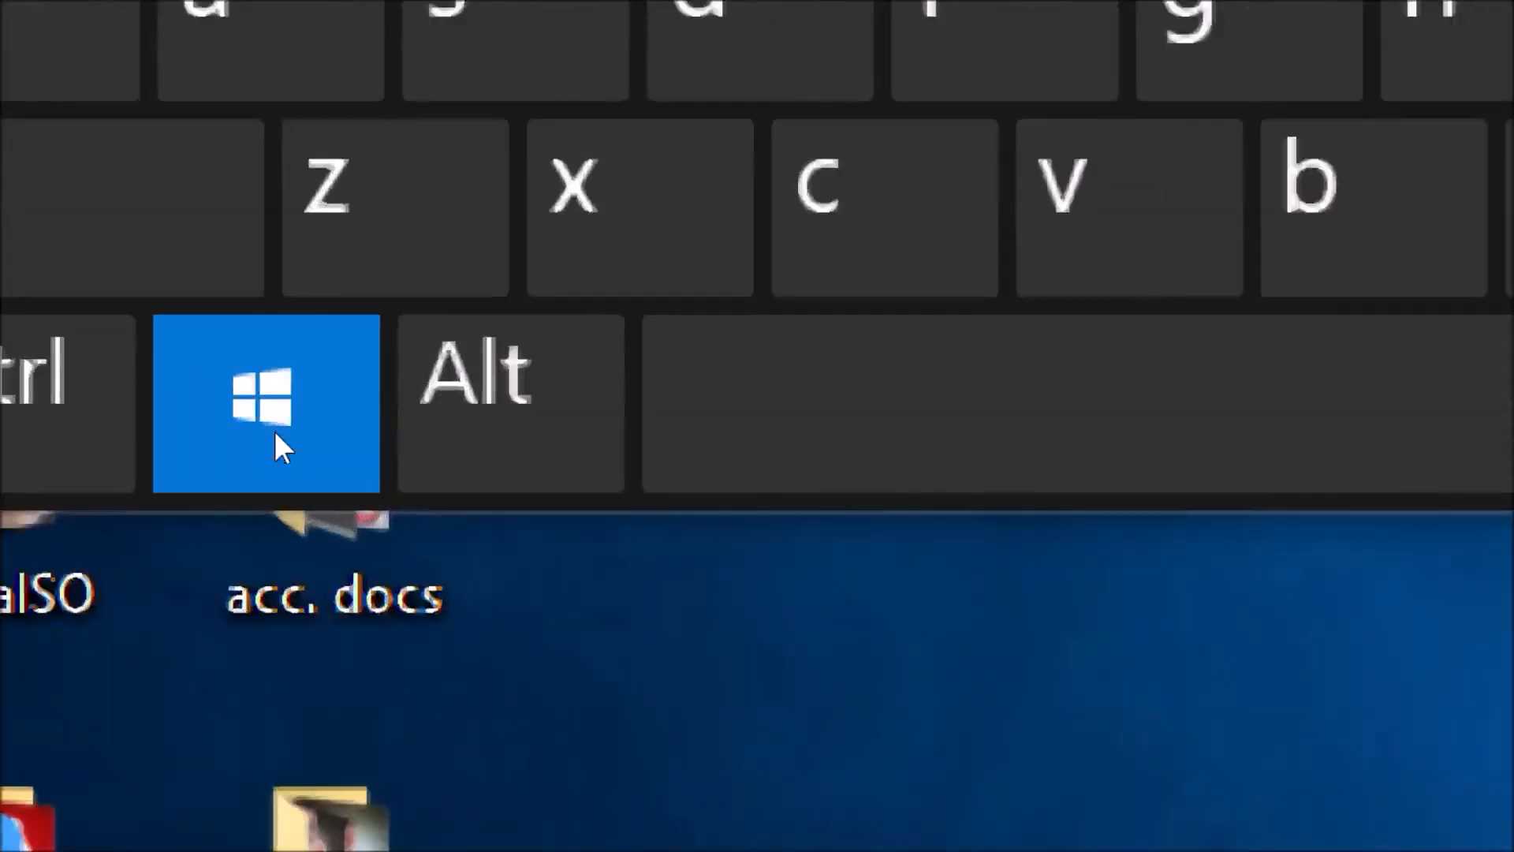
Launch Excel 2016 from the Start menu search and maximize its start window
left_click(275, 433)
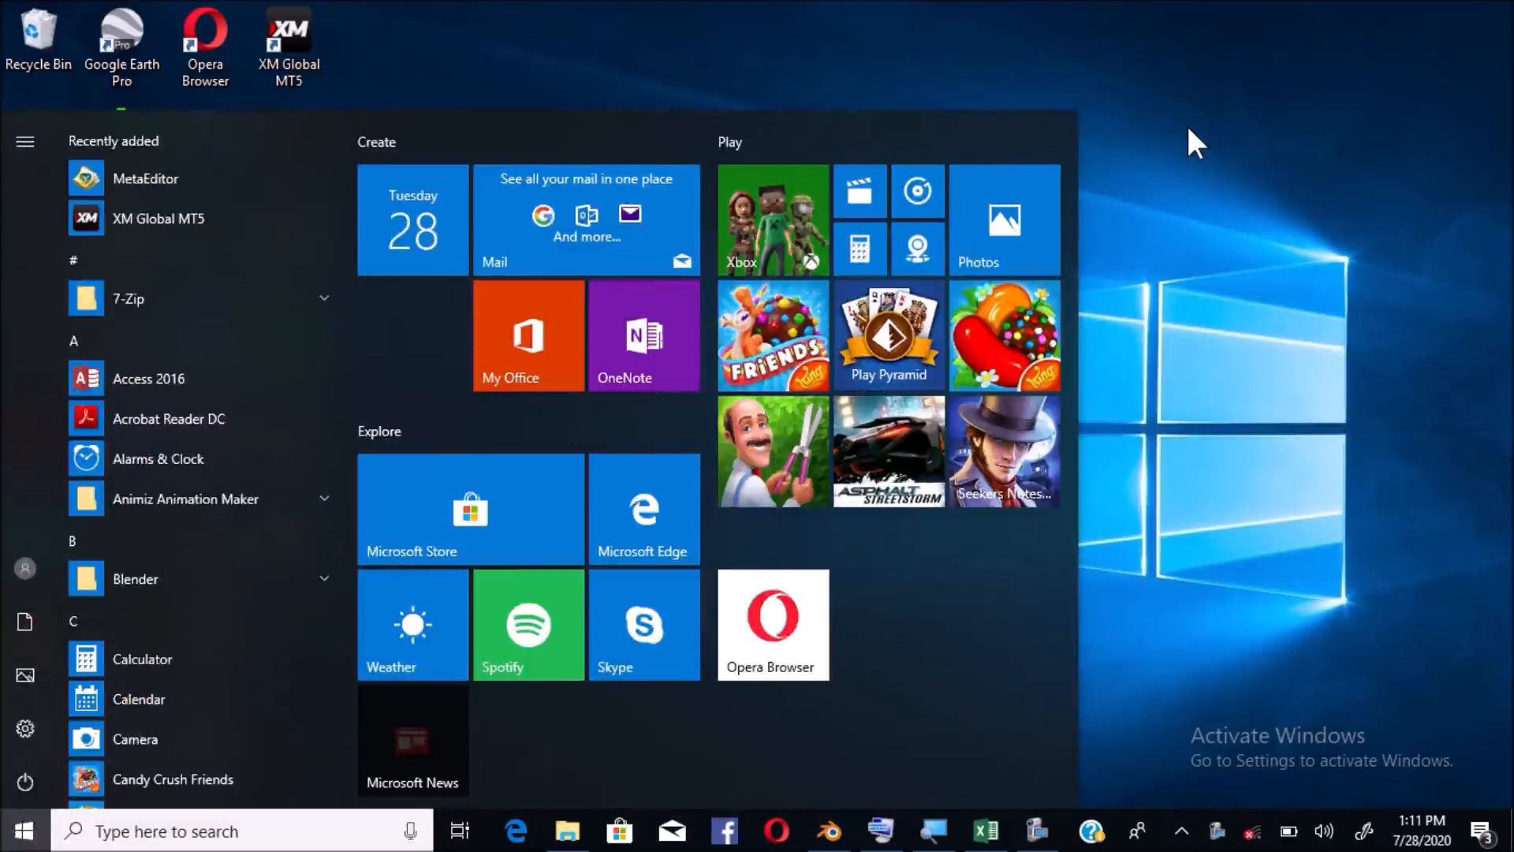
type("excel")
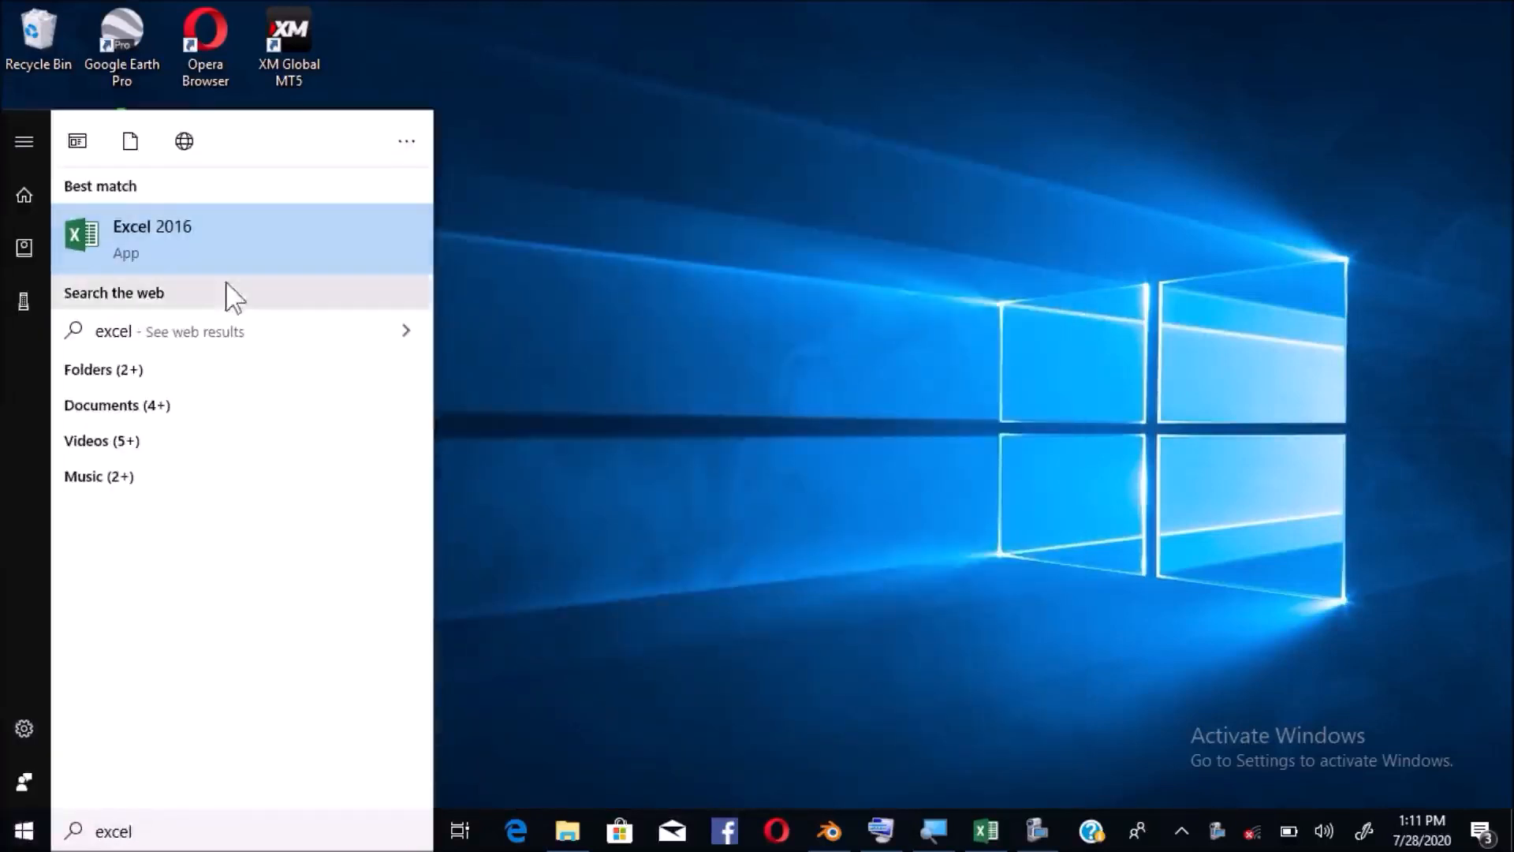
left_click(168, 233)
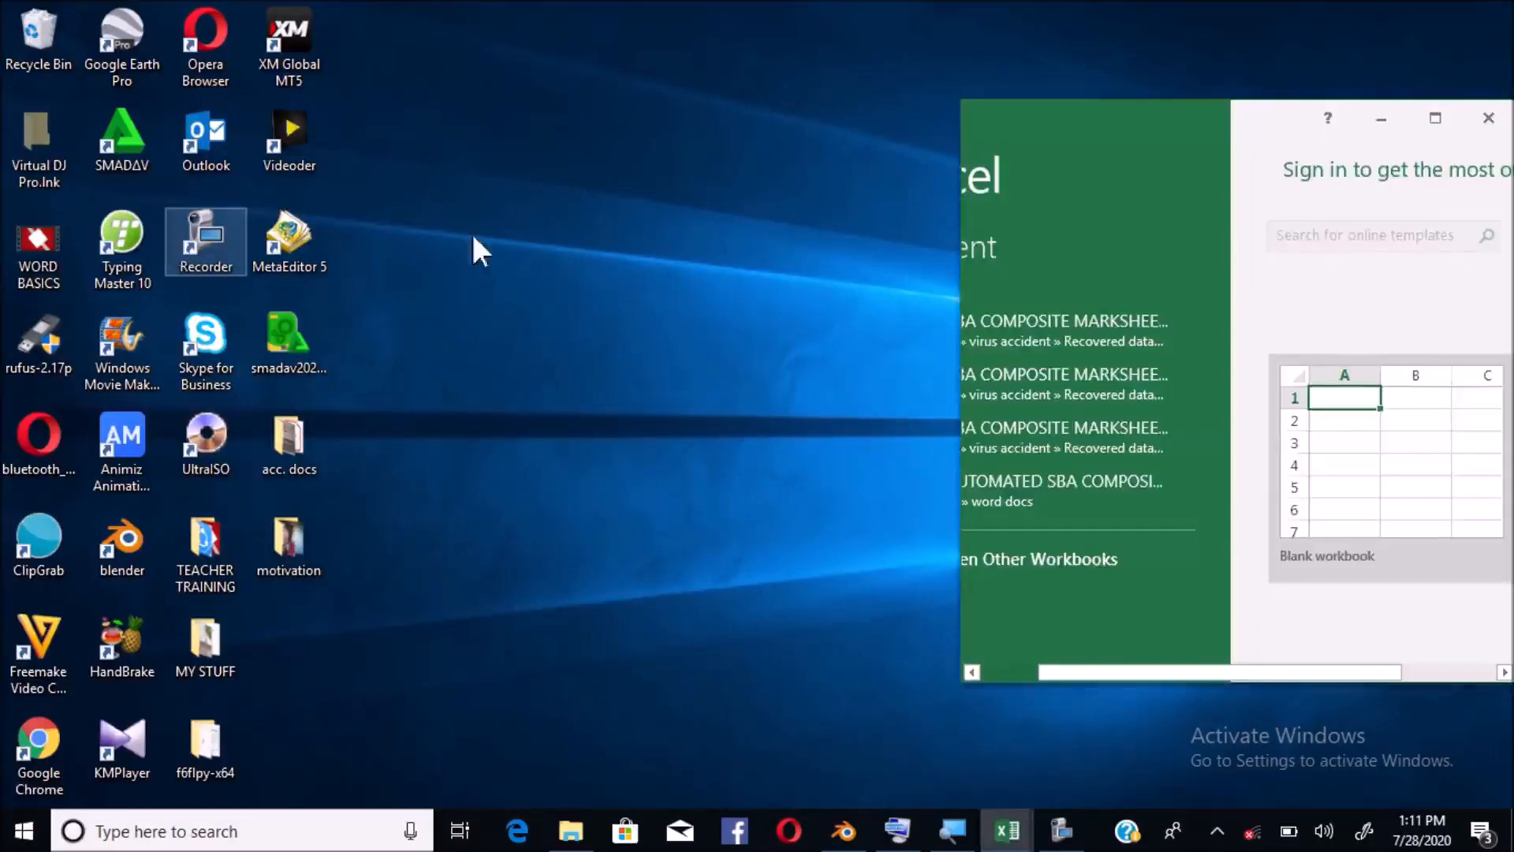
left_click_drag(1210, 106, 826, 99)
left_click(1049, 110)
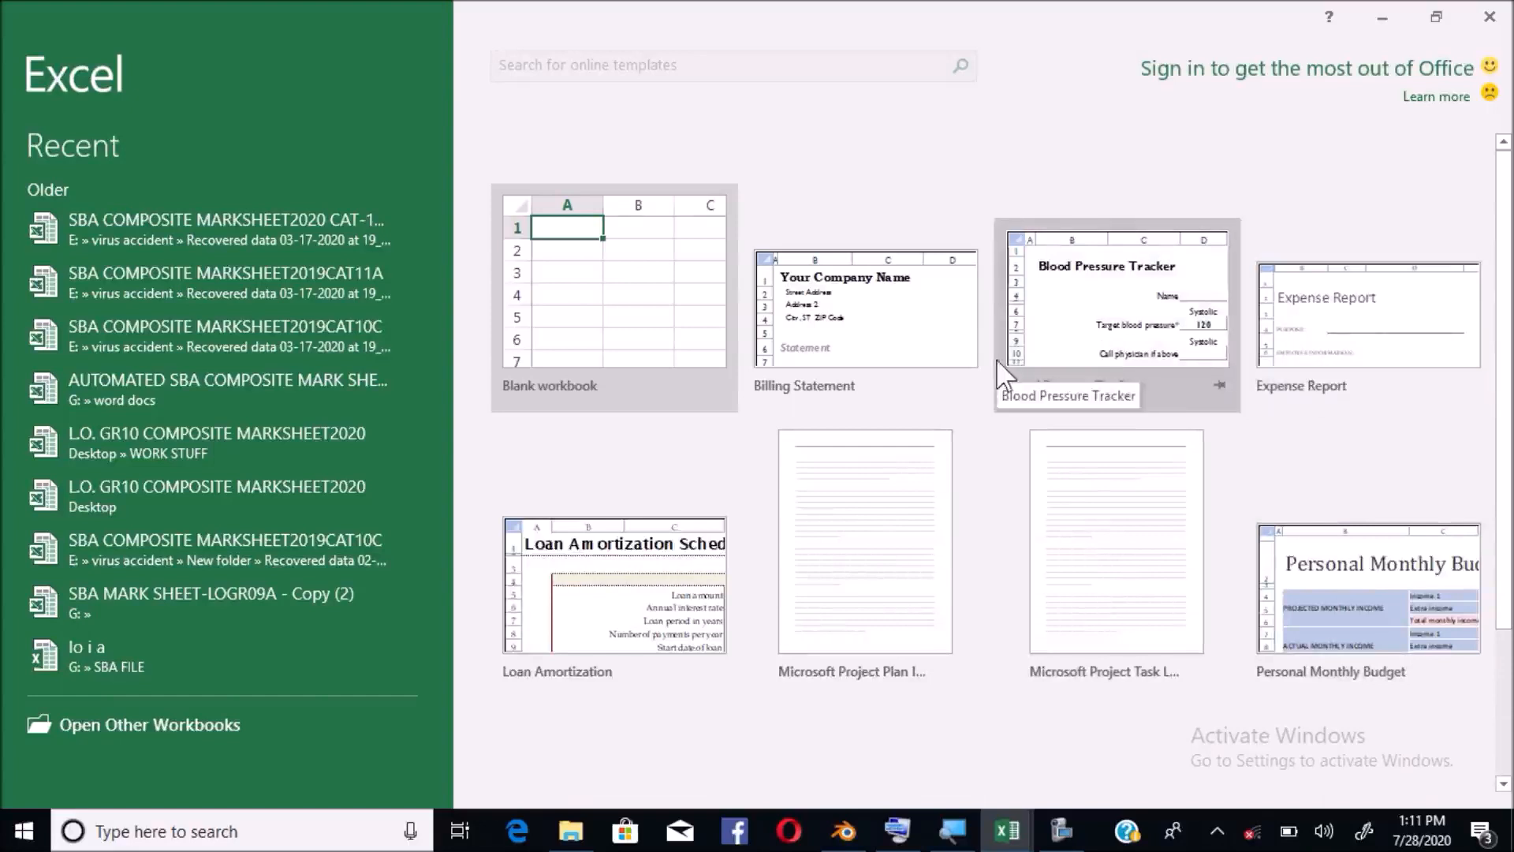
Create a new blank workbook from the Excel start screen
left_click(607, 313)
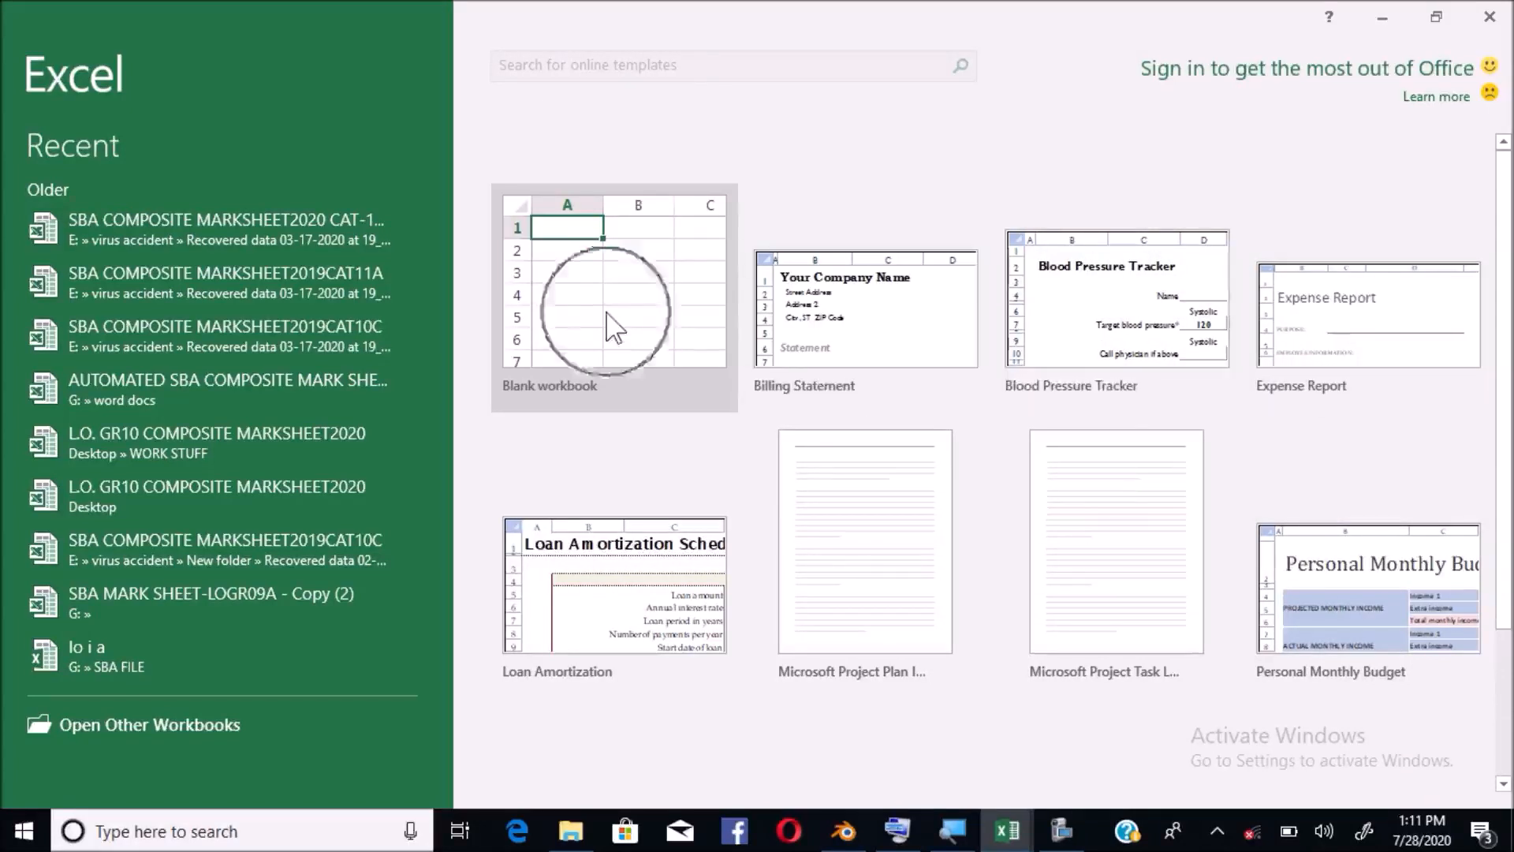
key("ctrl")
key("ctrl")
key("ctrl")
key("ctrl")
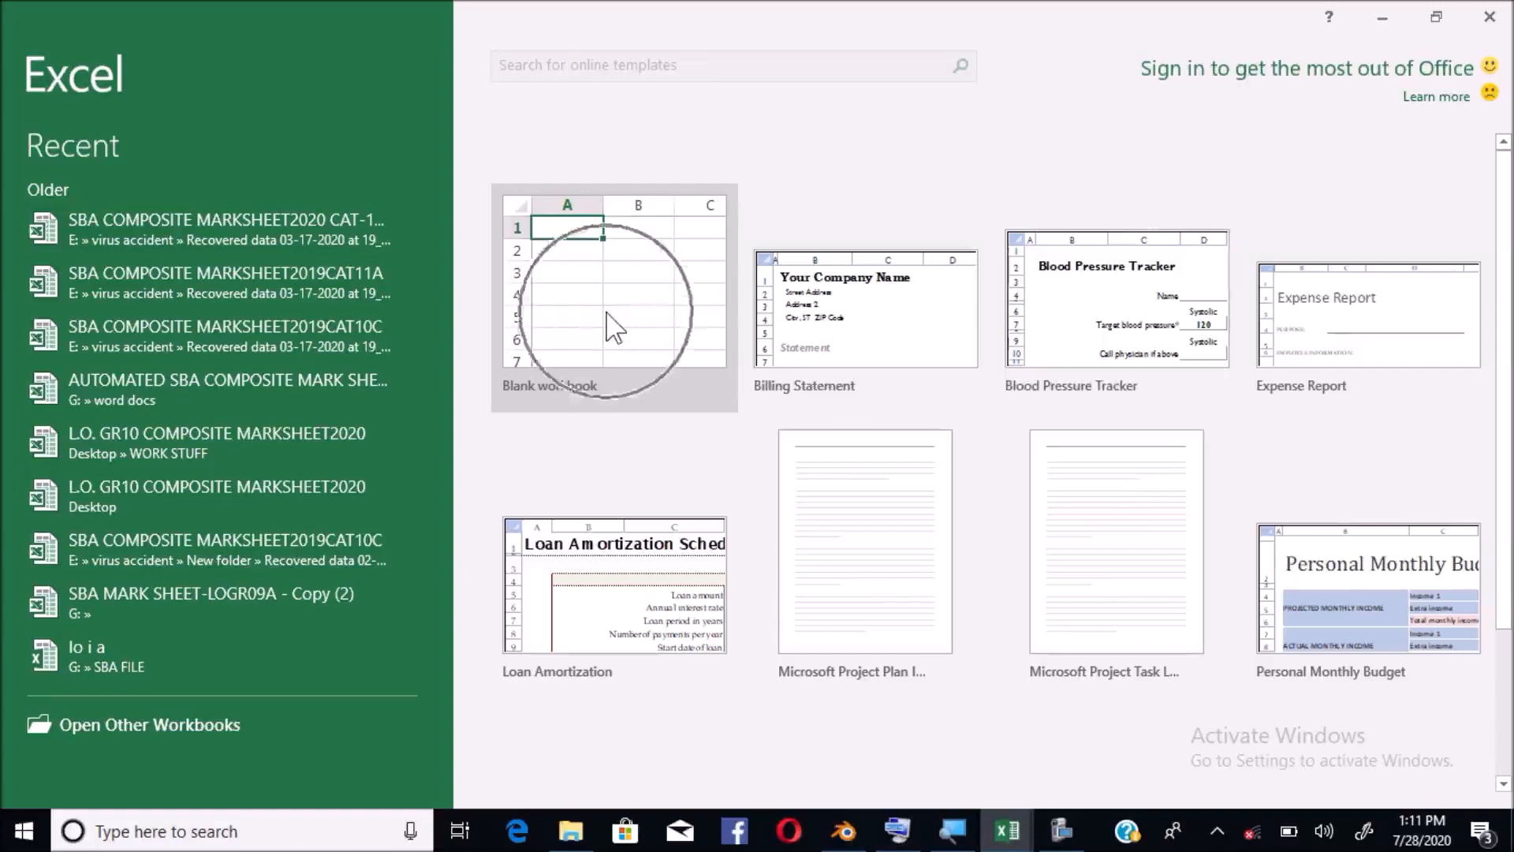
left_click(609, 323)
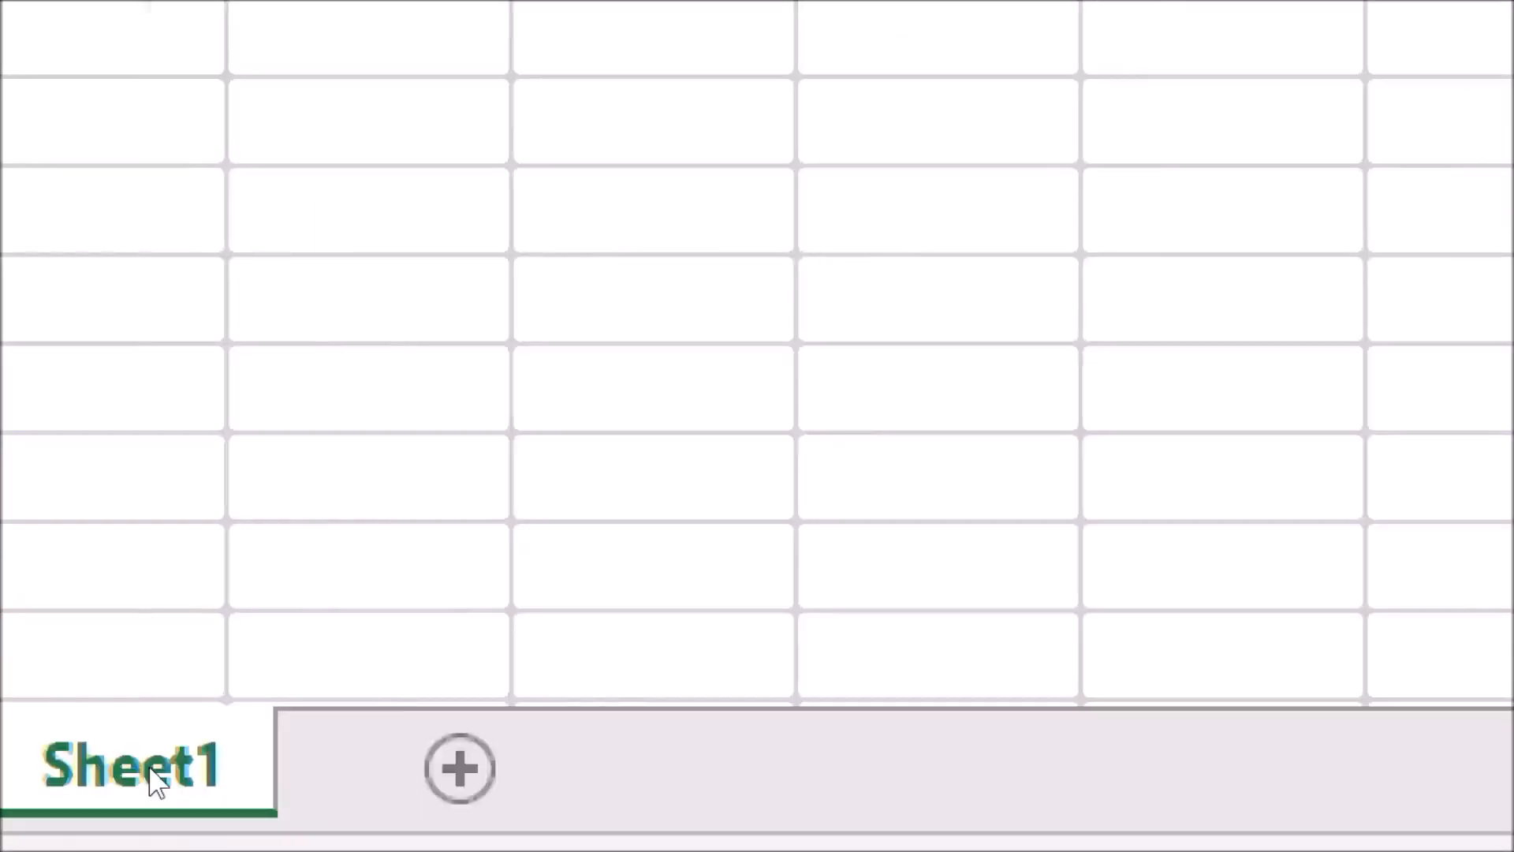
Rename the Sheet1 tab to GR10A
right_click(155, 783)
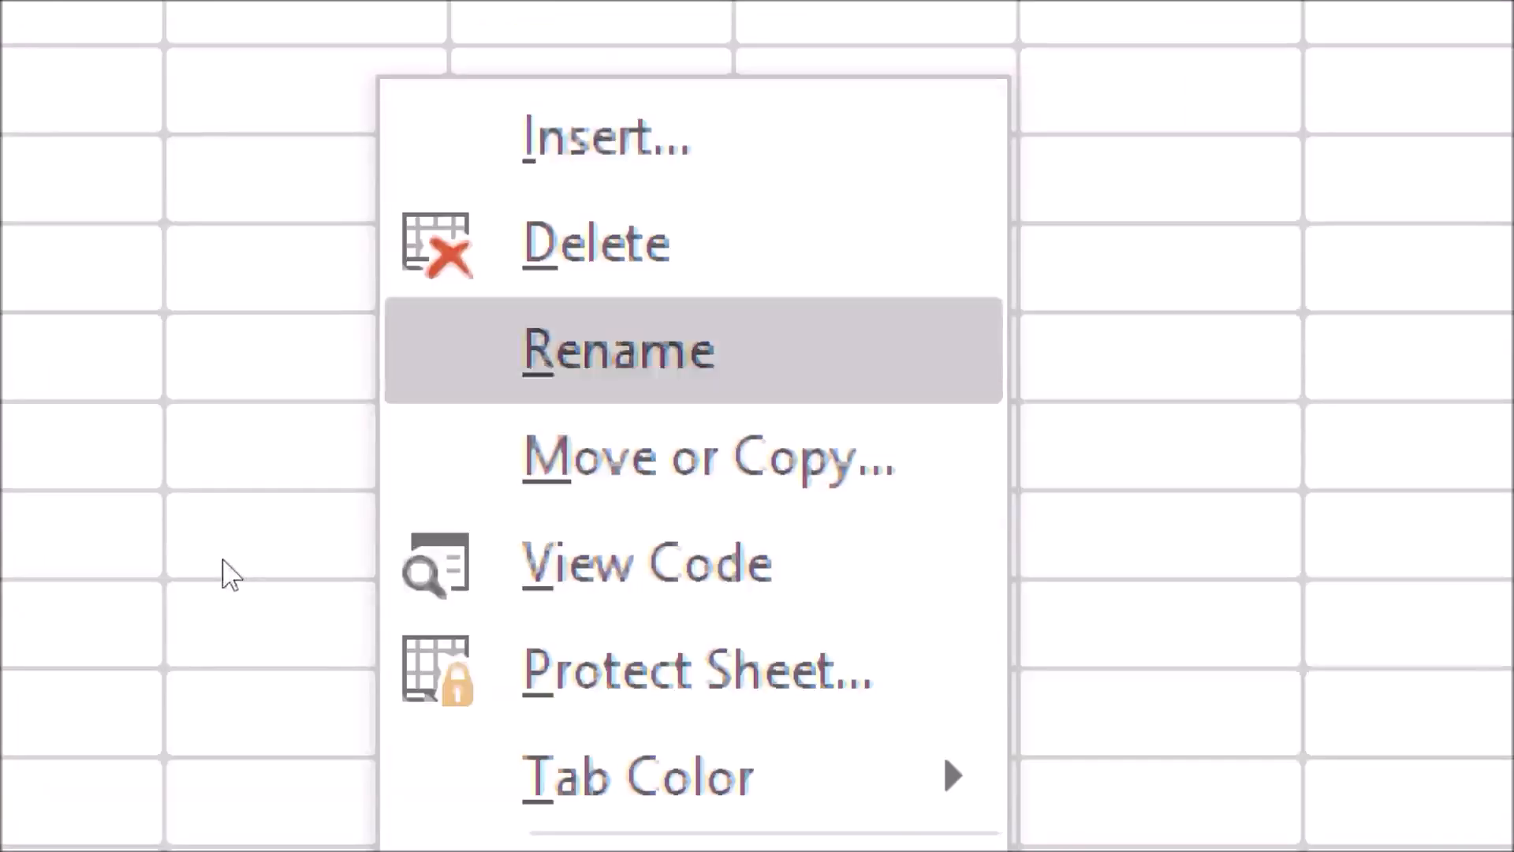
left_click(630, 351)
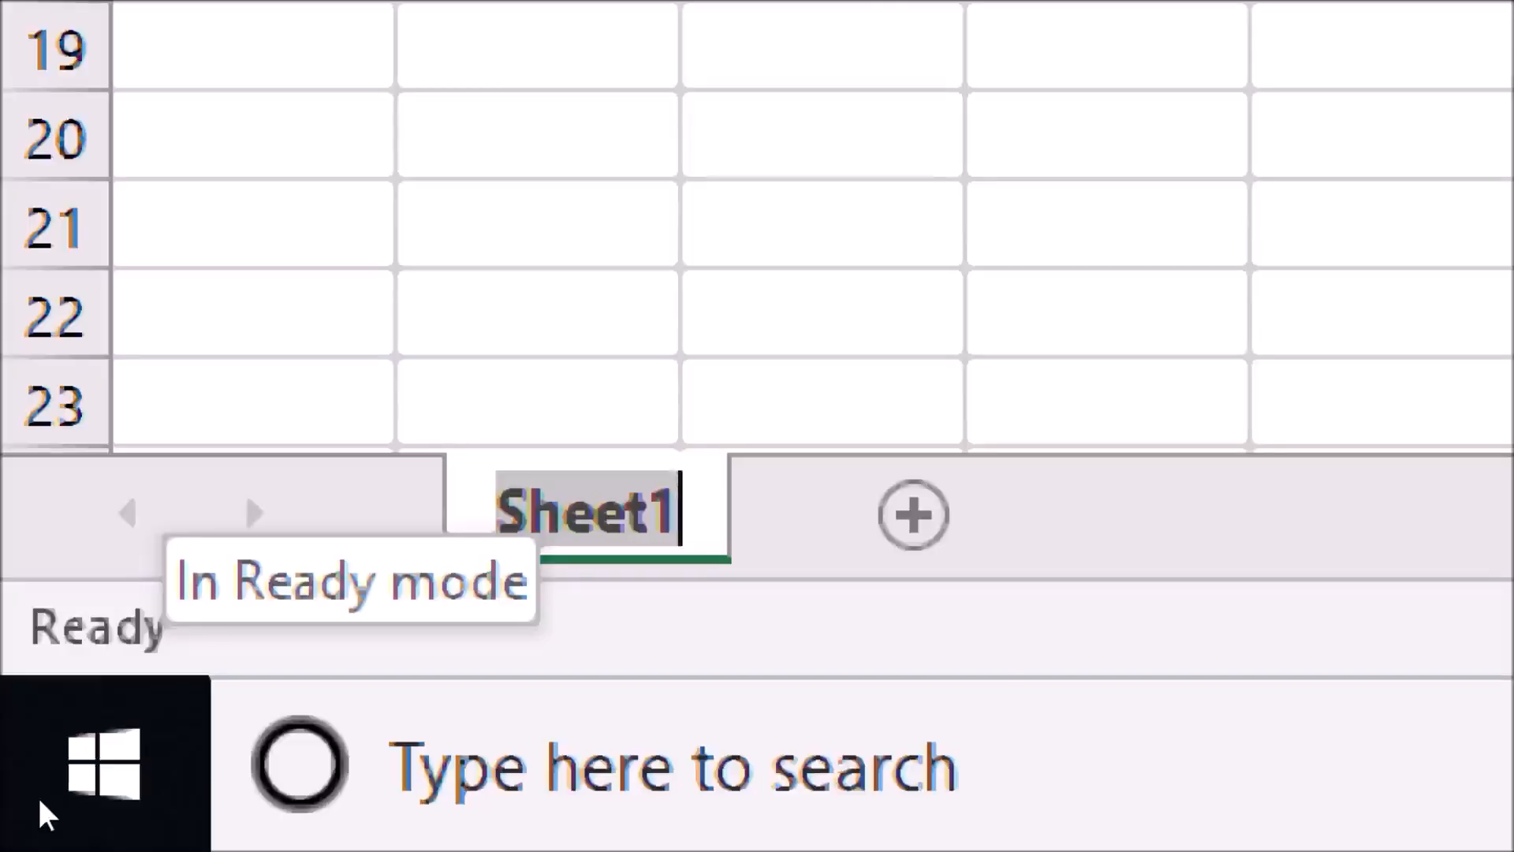
type("ma")
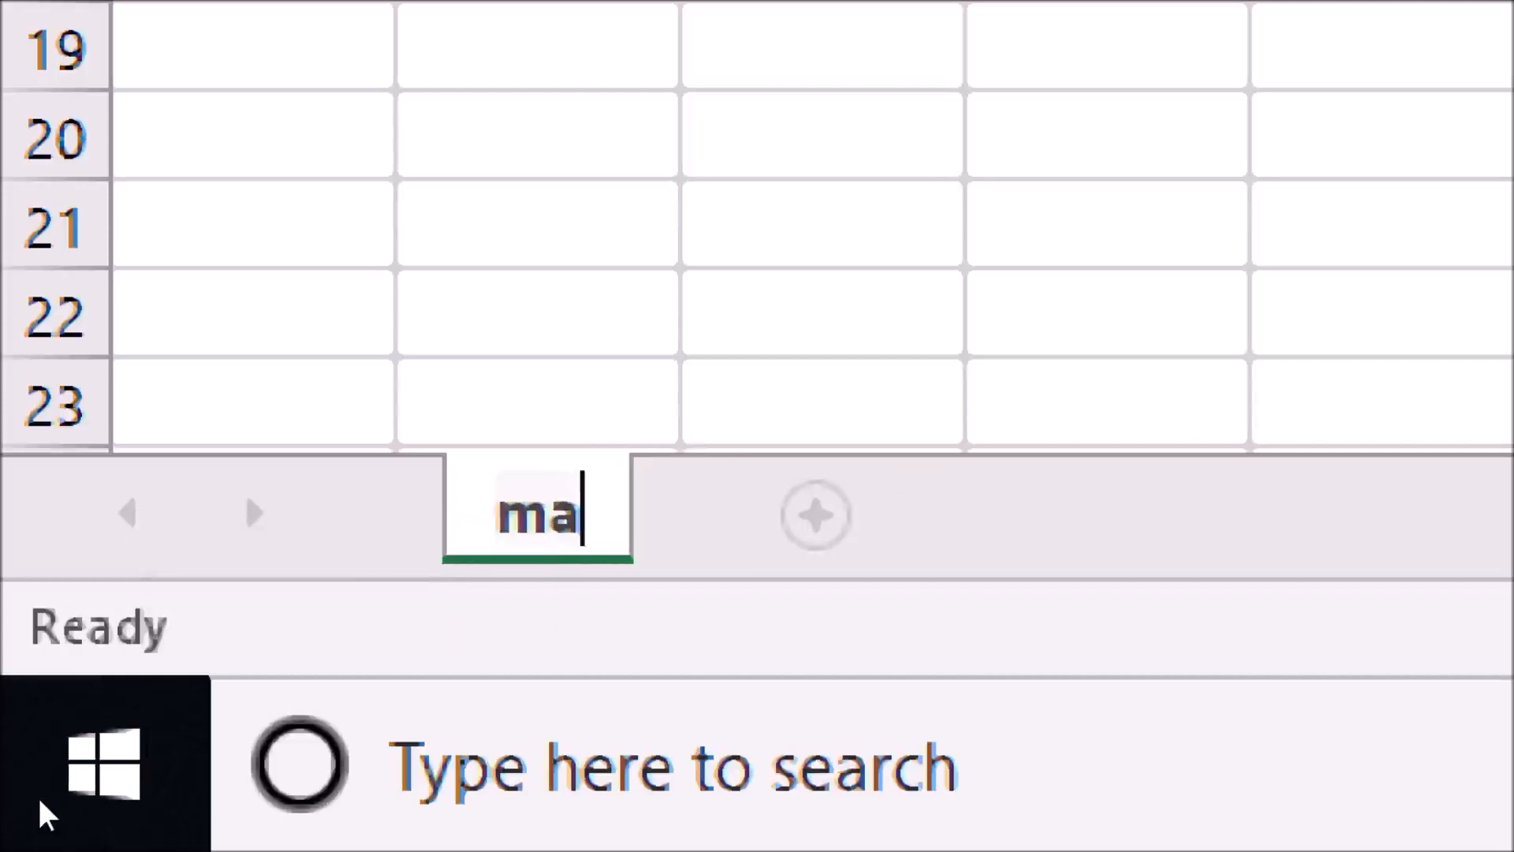
key("BackSpace")
key("BackSpace")
type("GR")
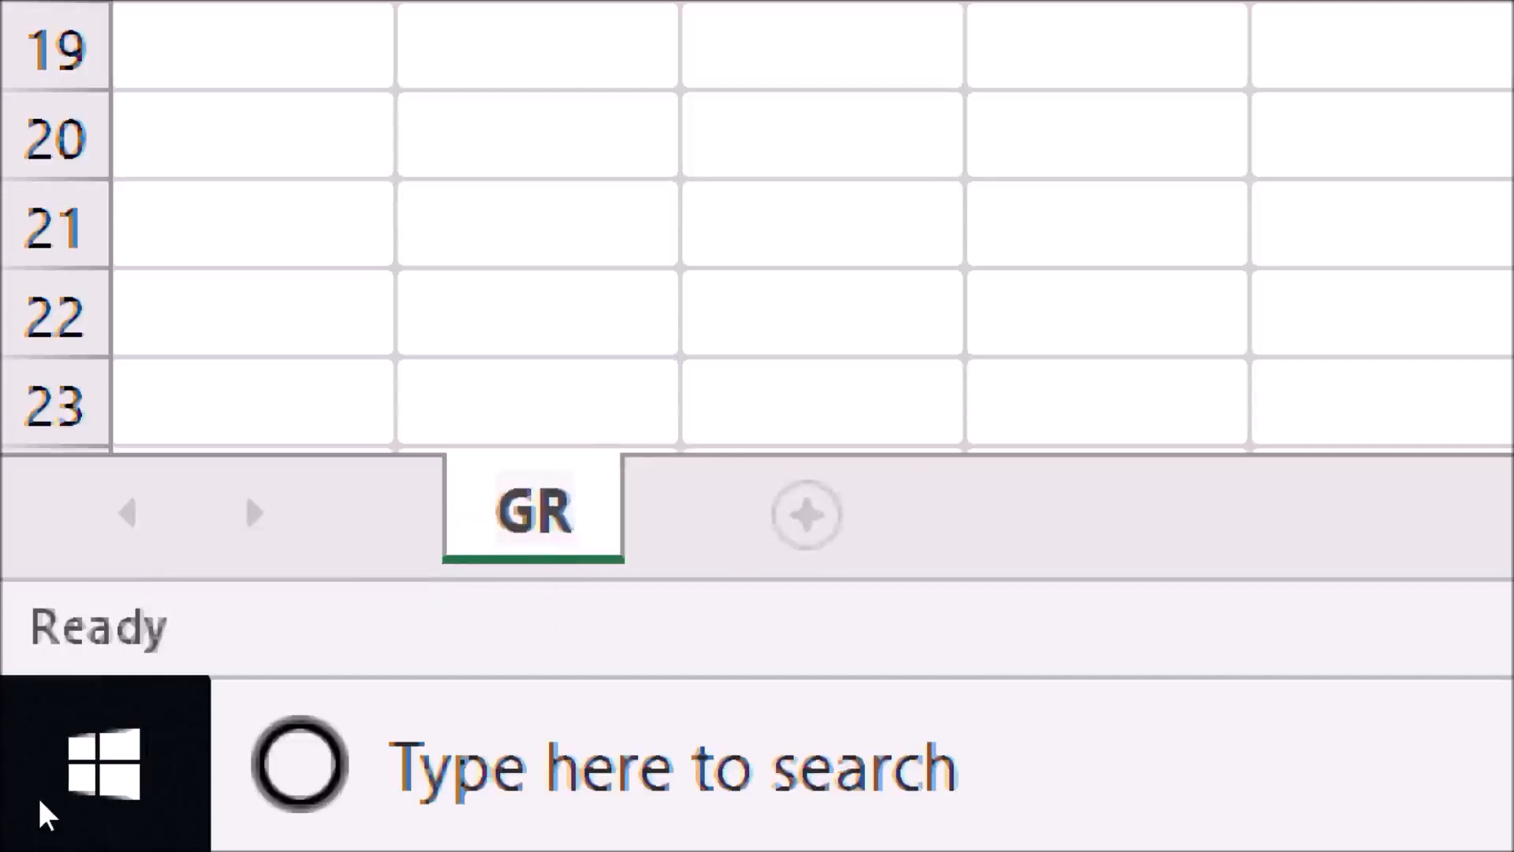
type("10")
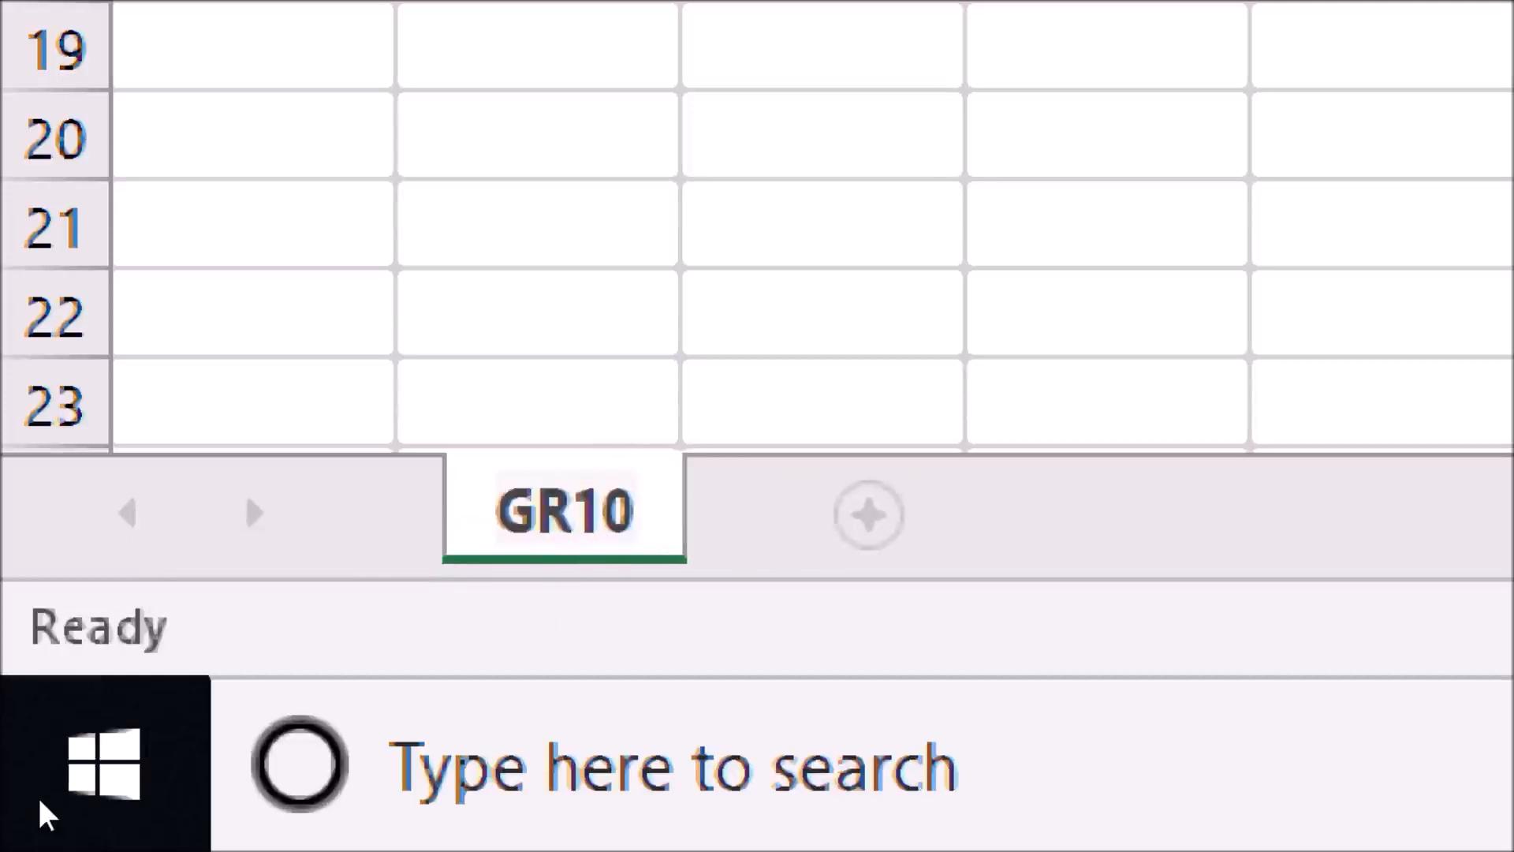
type("A")
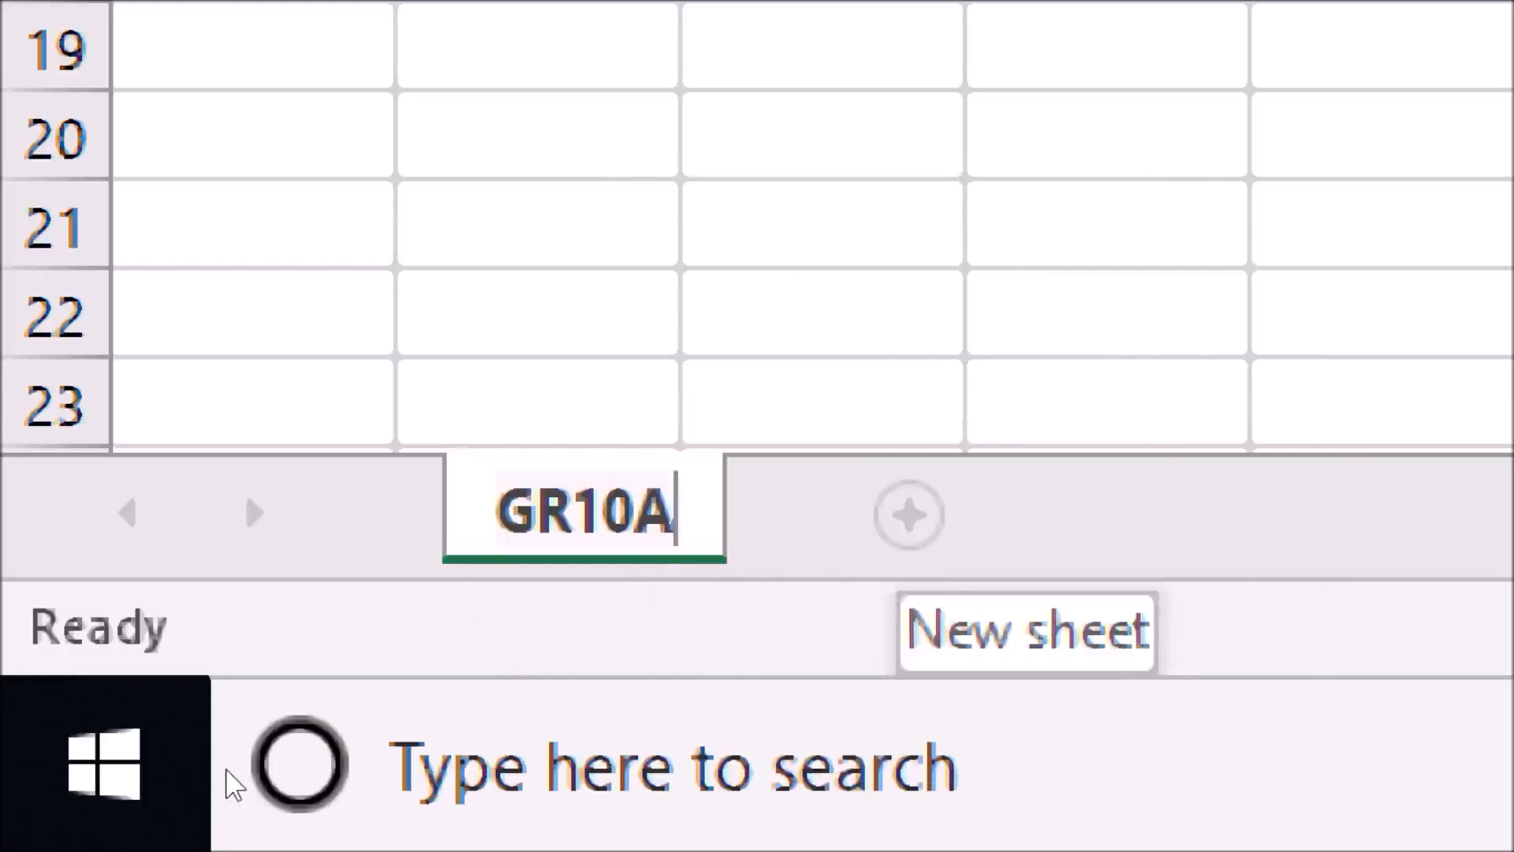
type("___")
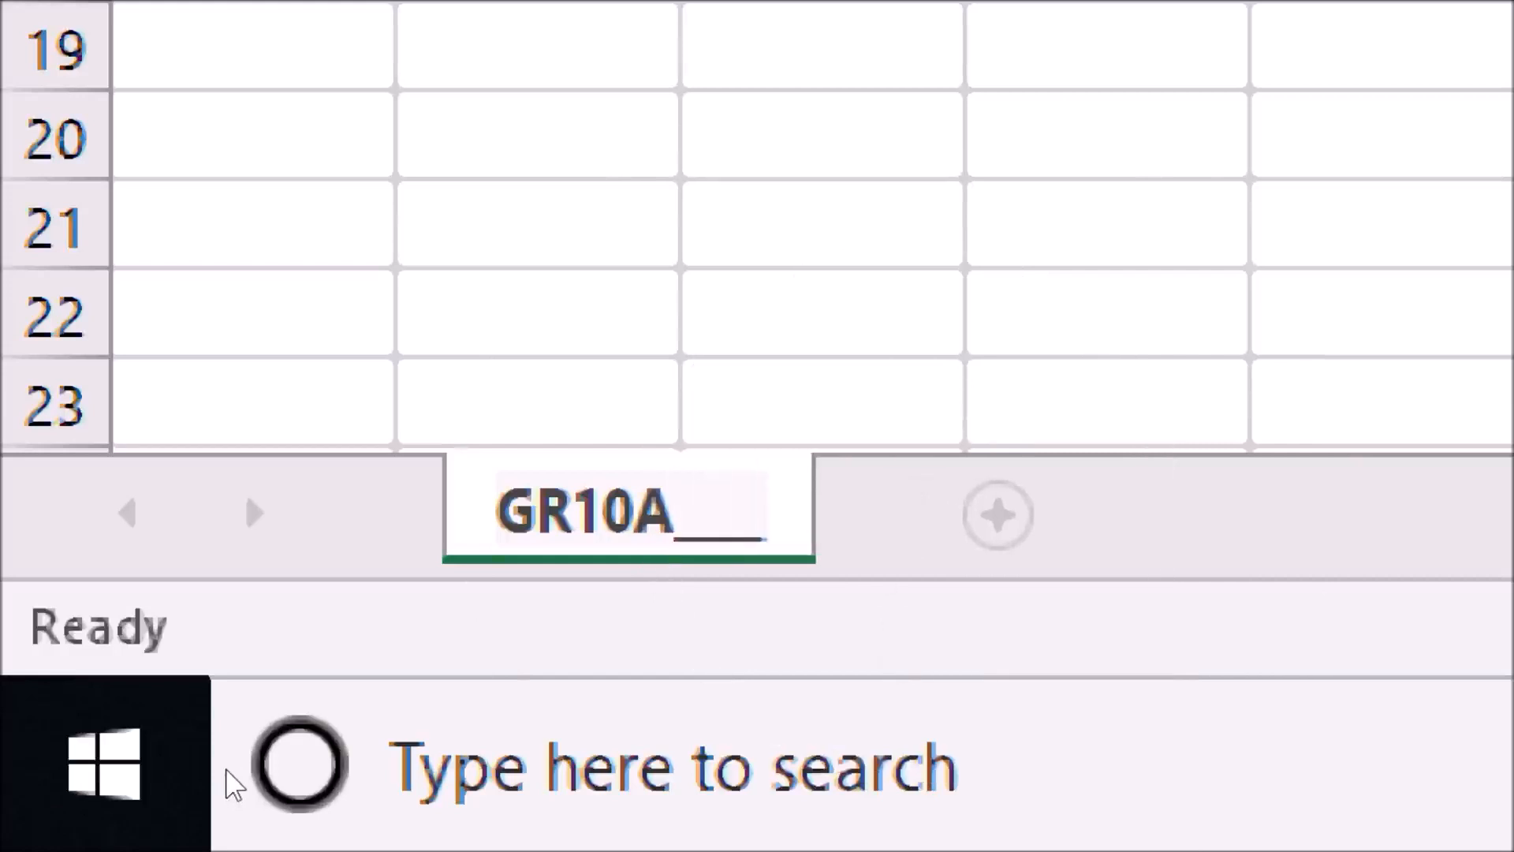
key("BackSpace")
key("BackSpace")
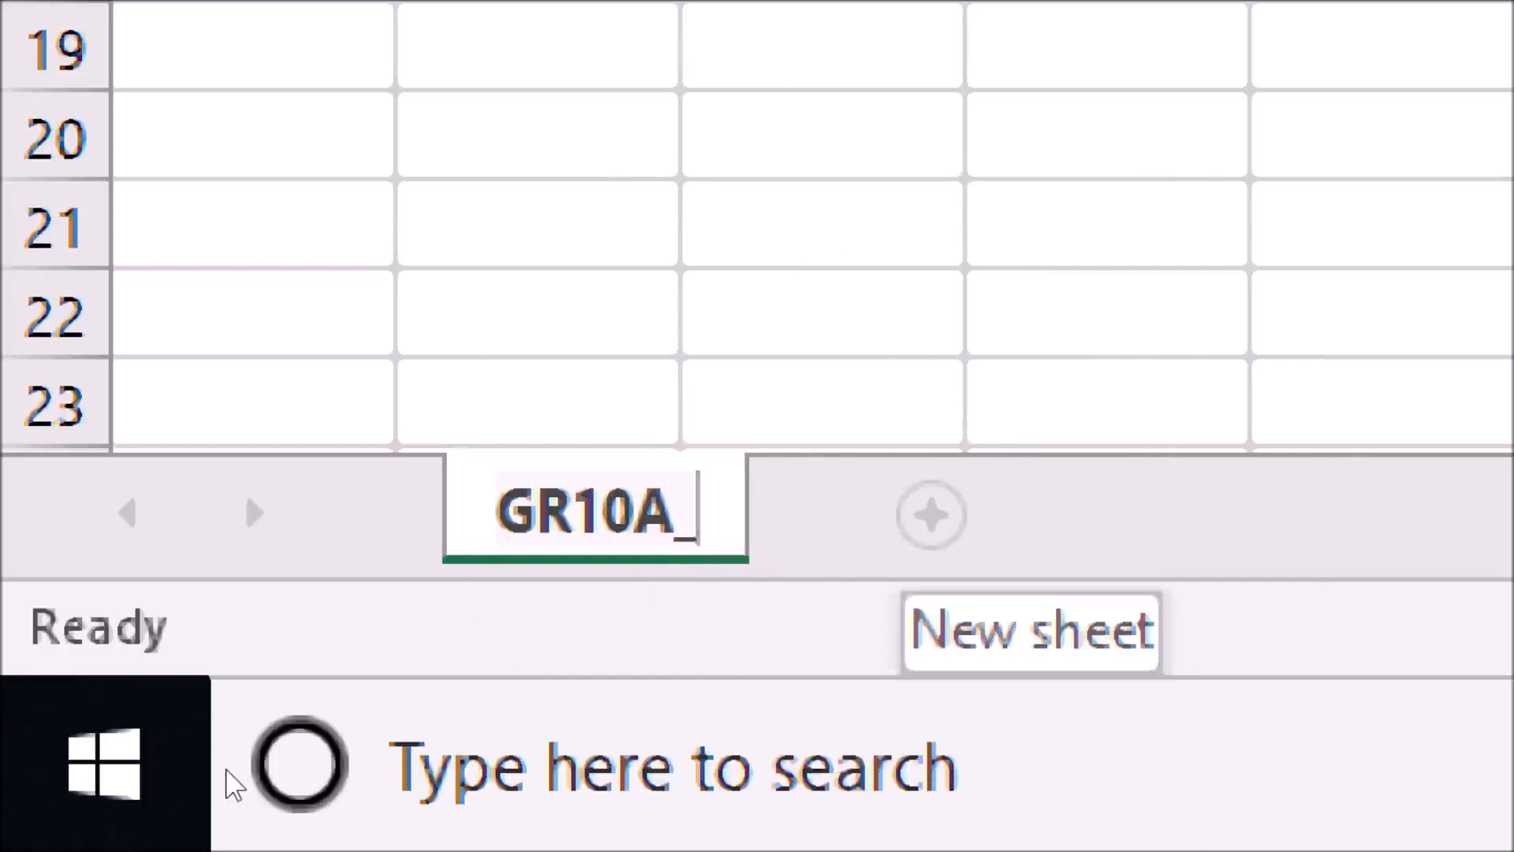
key("BackSpace")
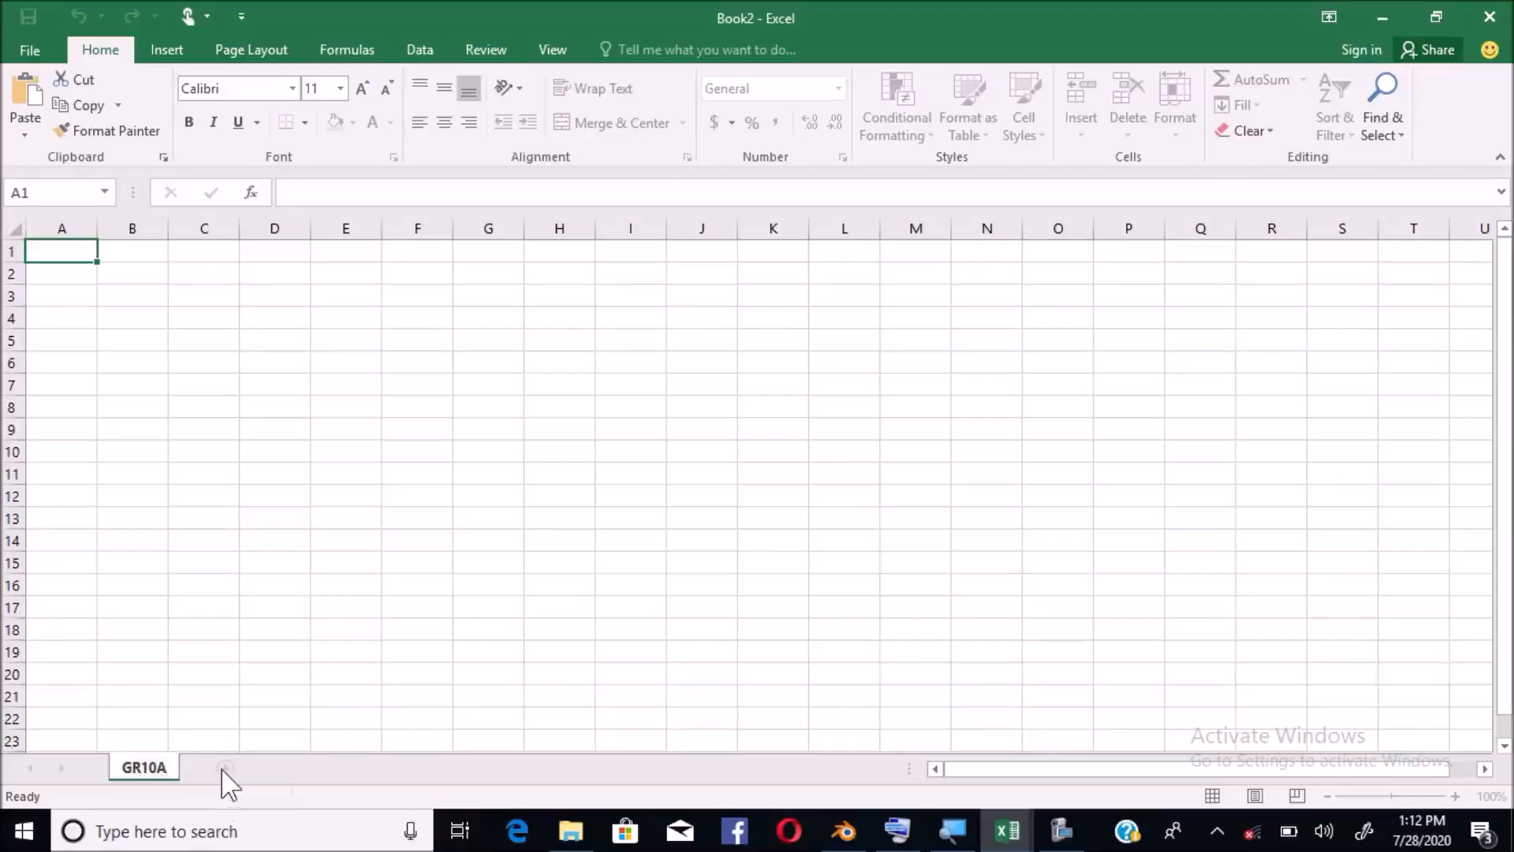
key("ctrl")
Add Sheet2 after GR10A, rename it GRAPH 1, and switch to it
left_click(224, 769)
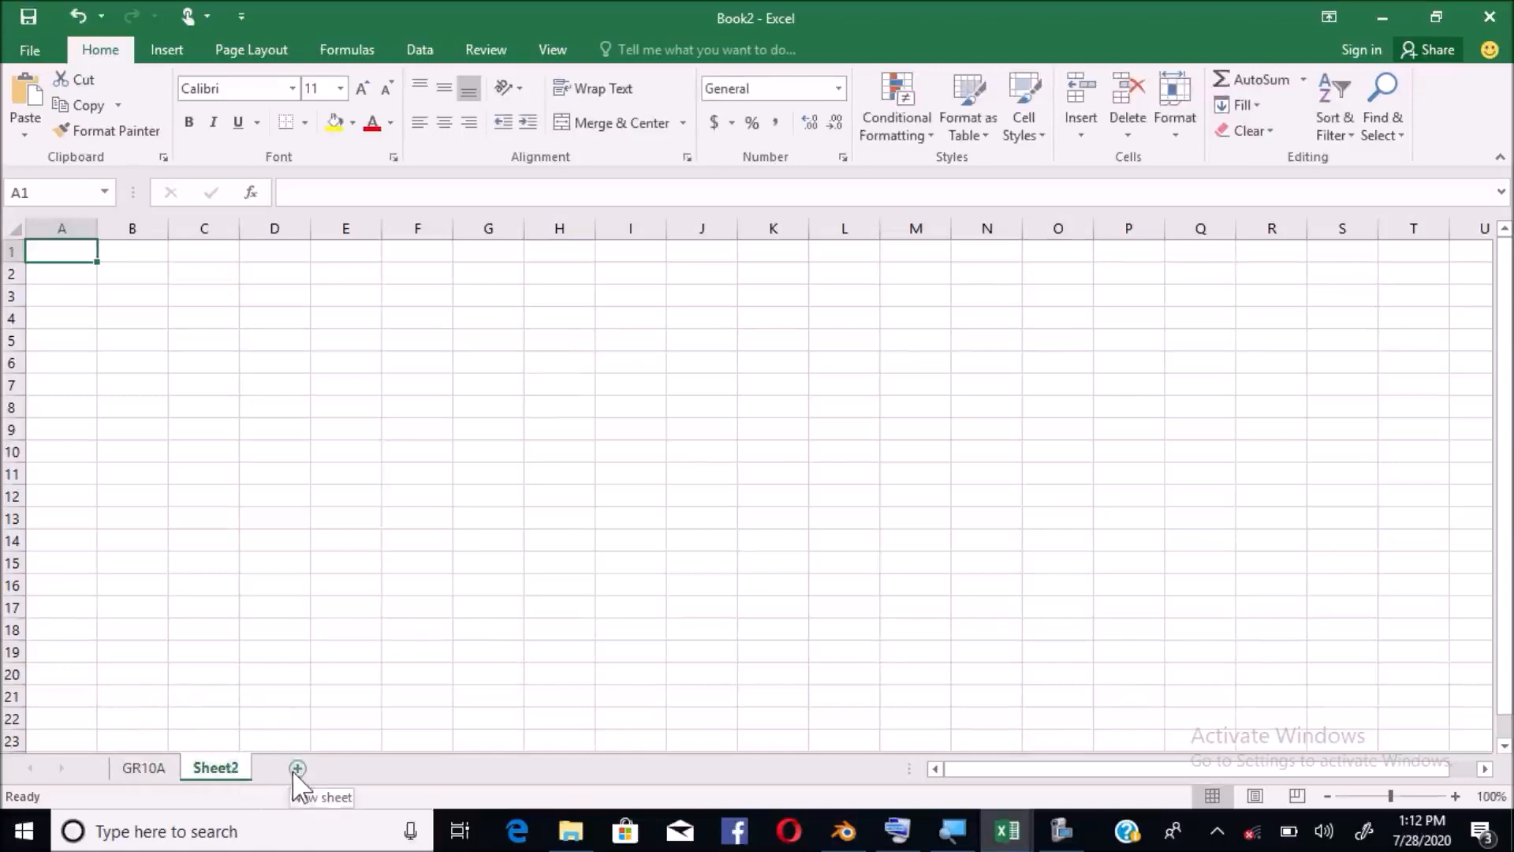
right_click(239, 779)
right_click(223, 773)
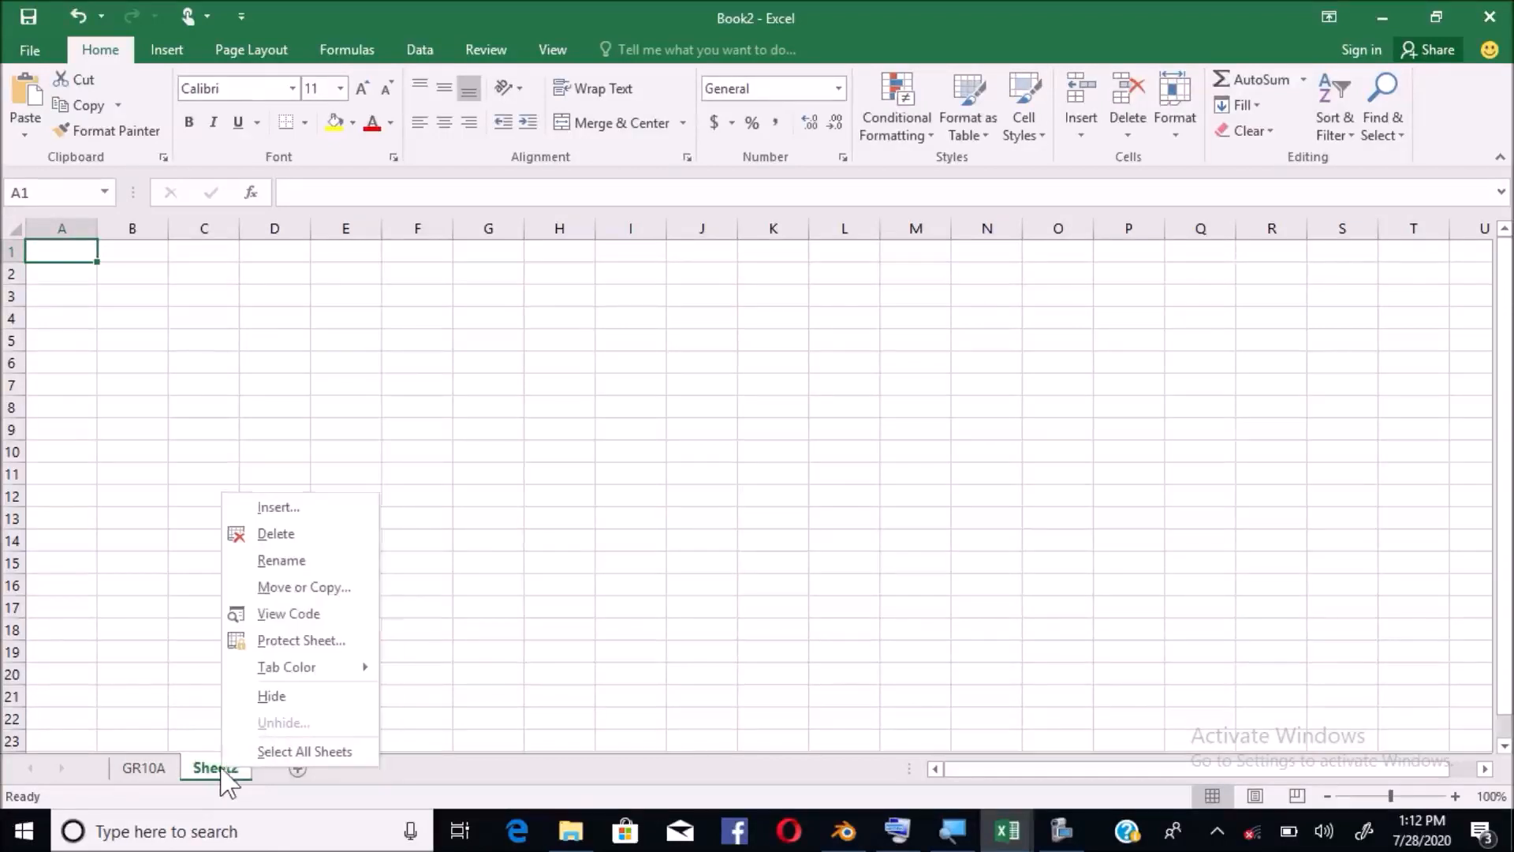
left_click(272, 560)
type("GR")
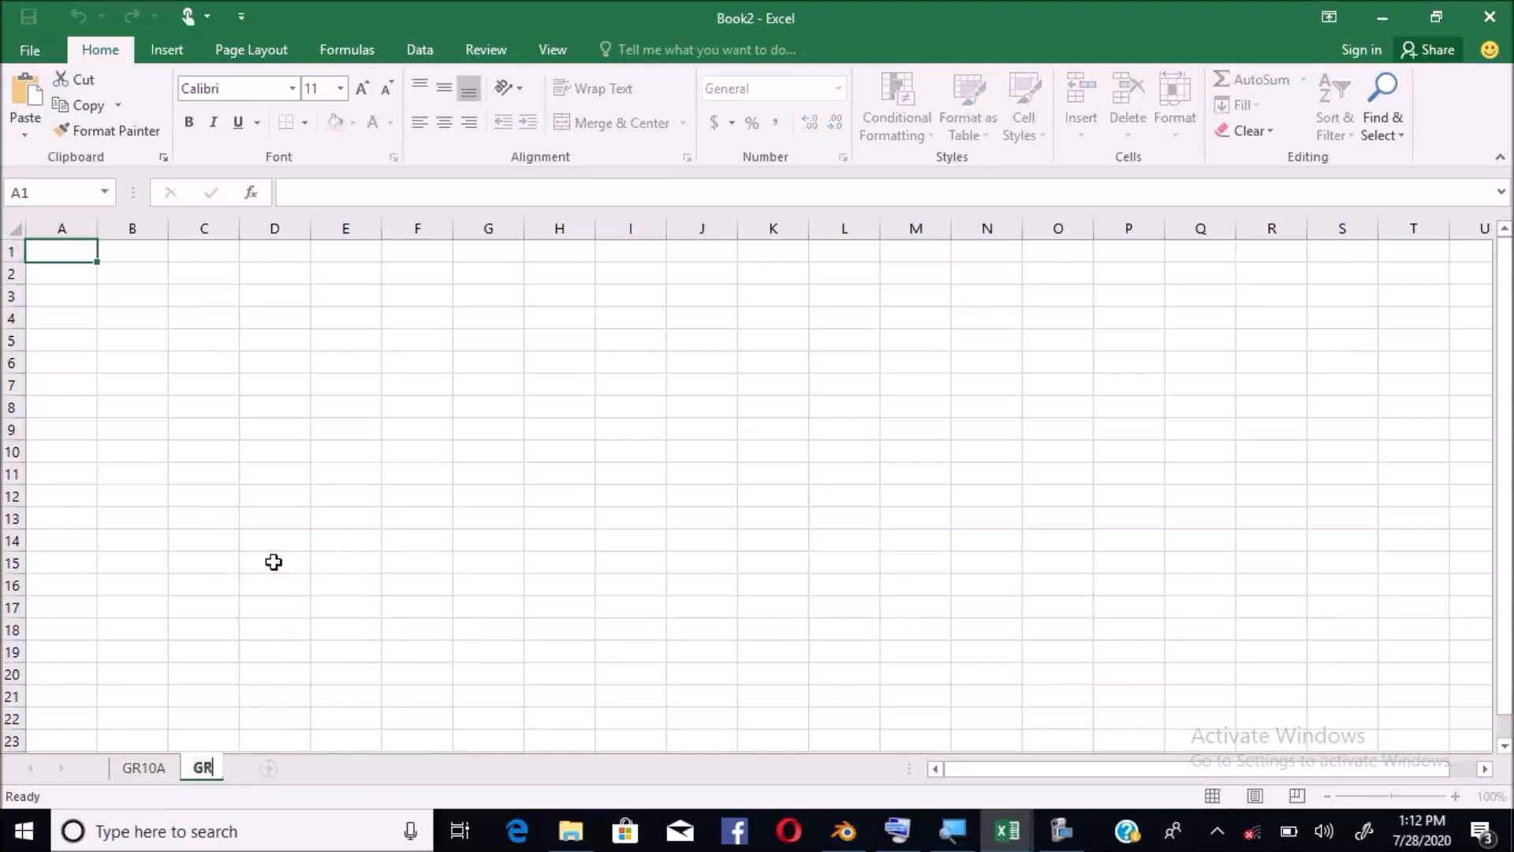
type("APH 1")
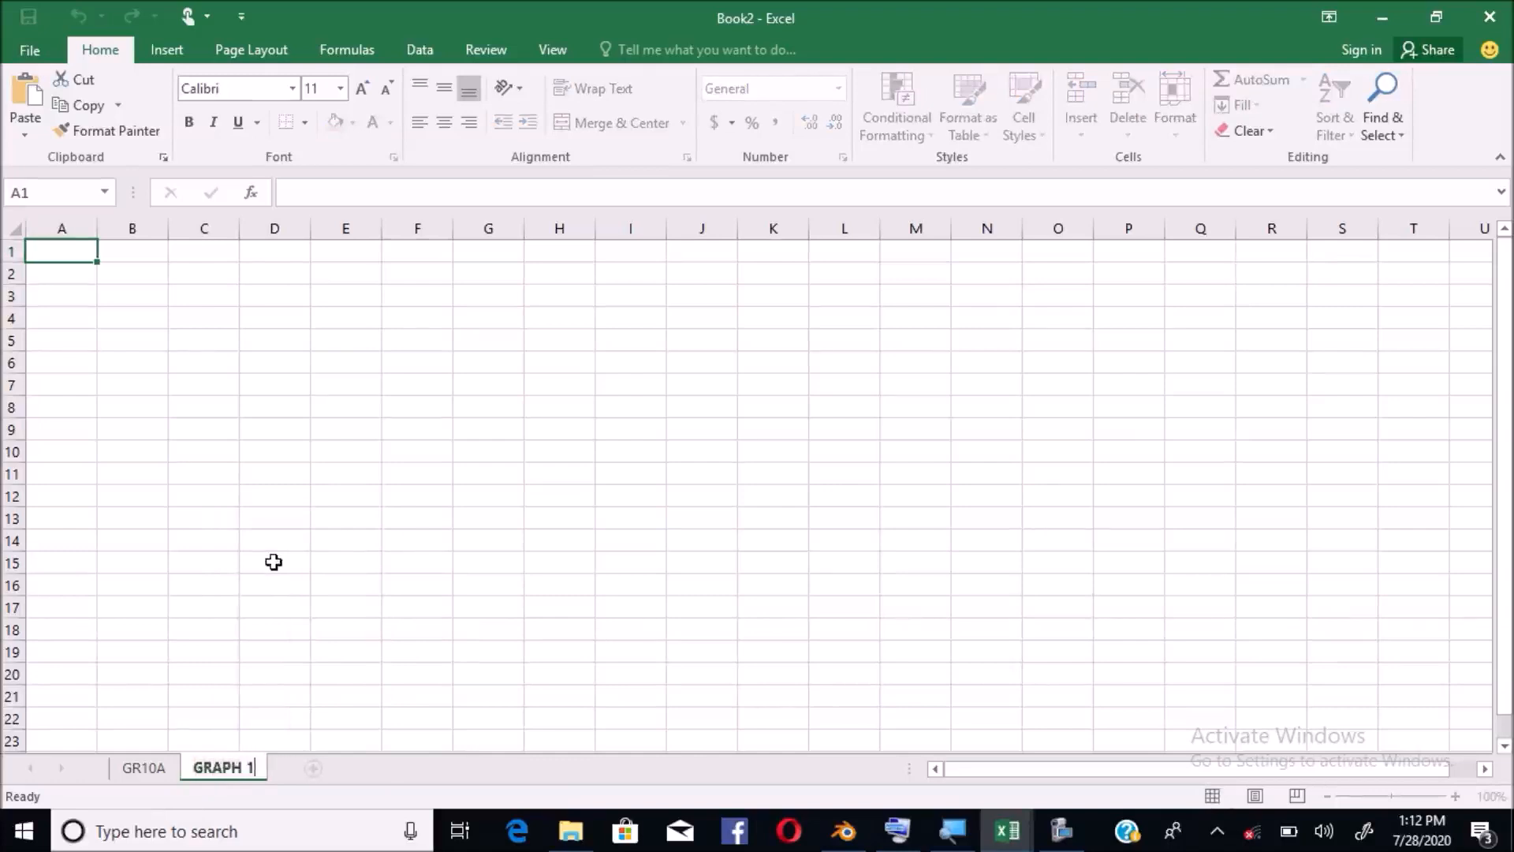
left_click(150, 767)
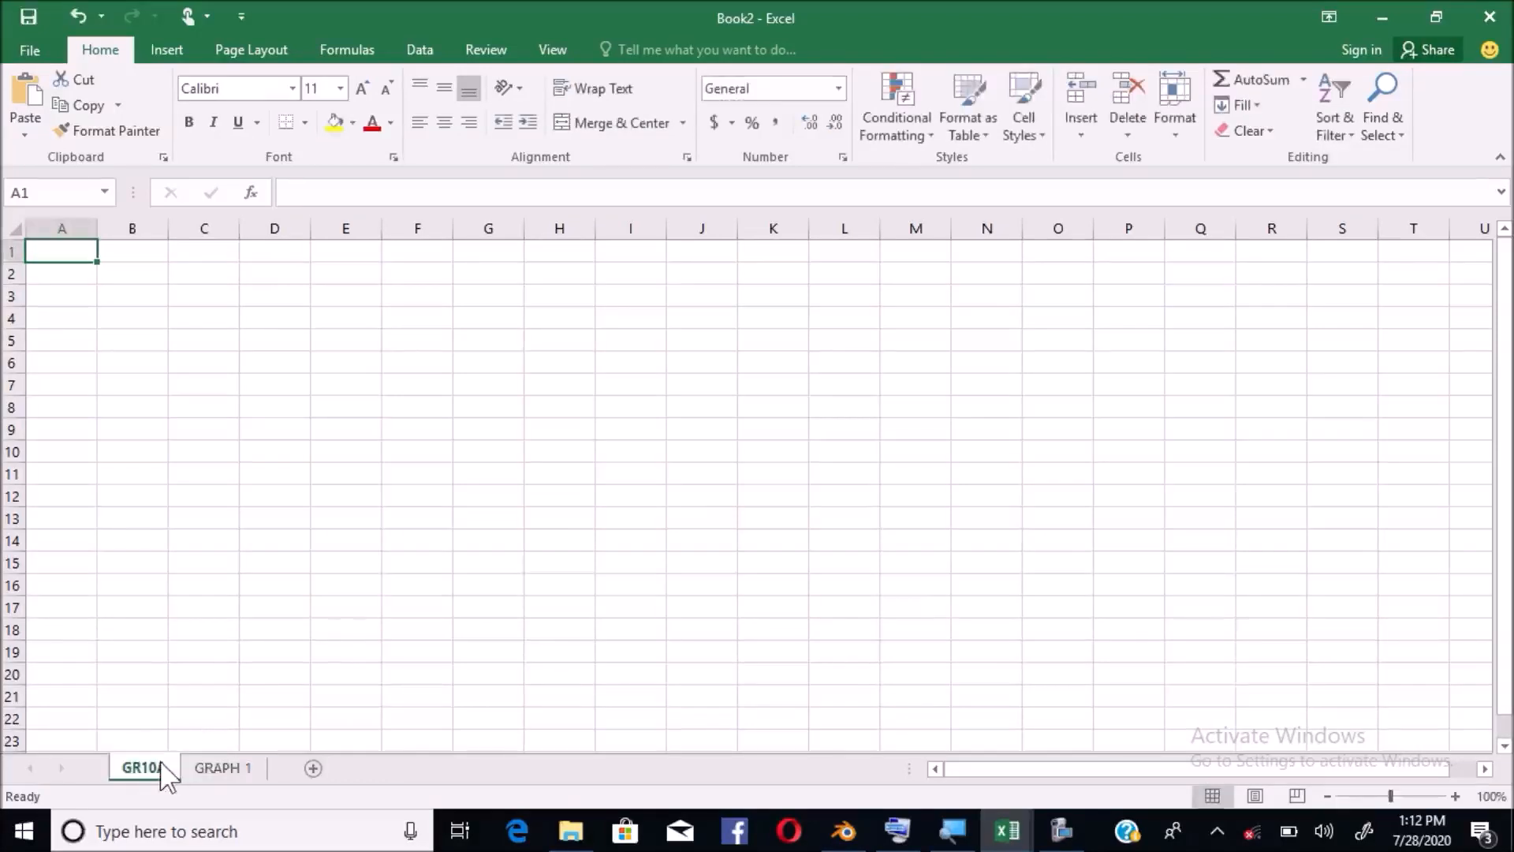
left_click(212, 767)
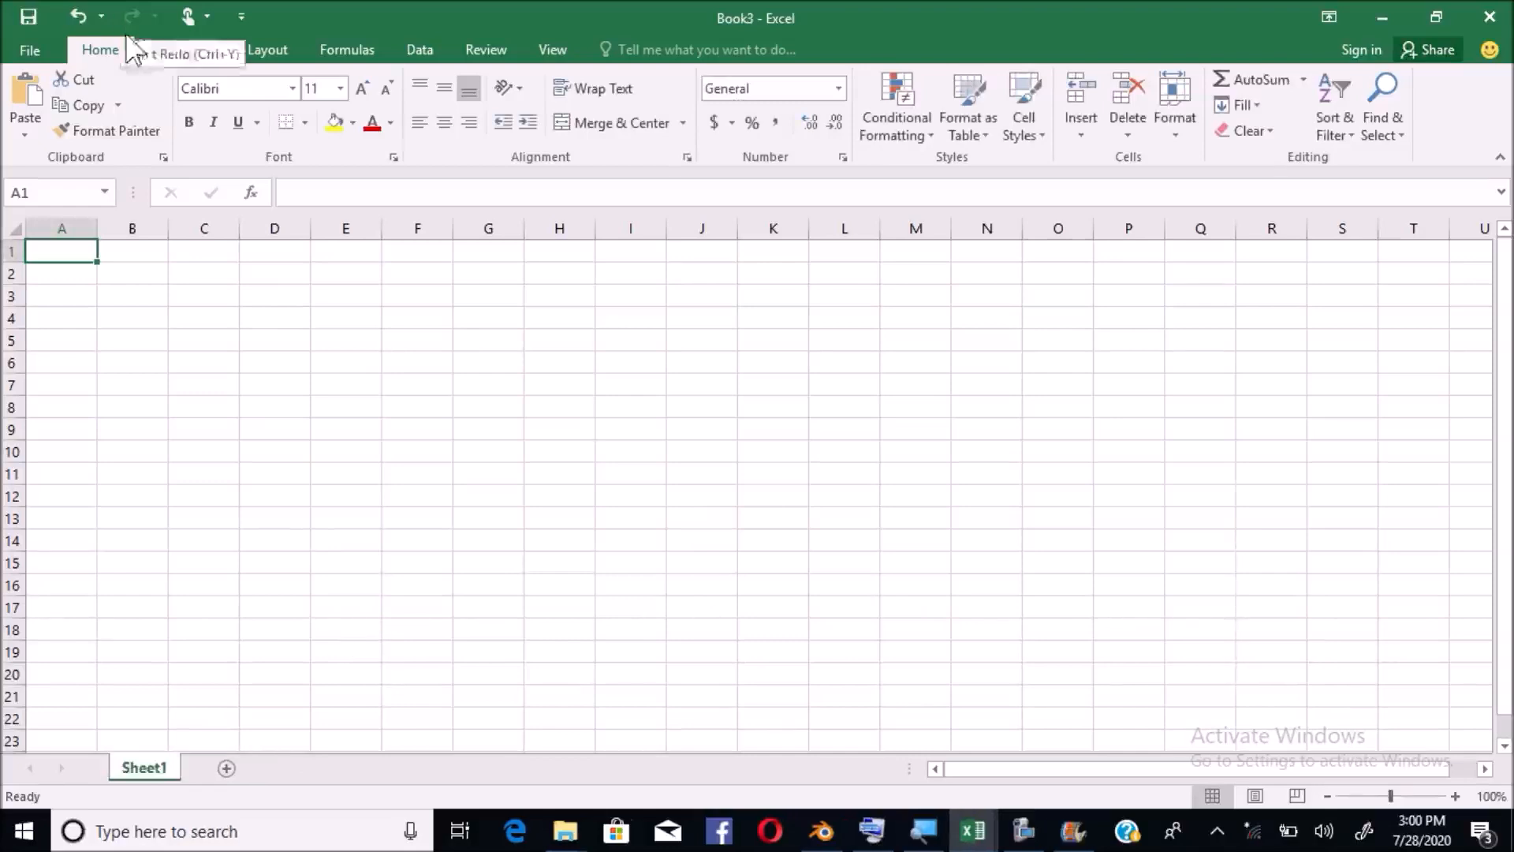
Select C2, then jump down to row 1048576 with Ctrl+Down Arrow
left_click(124, 274)
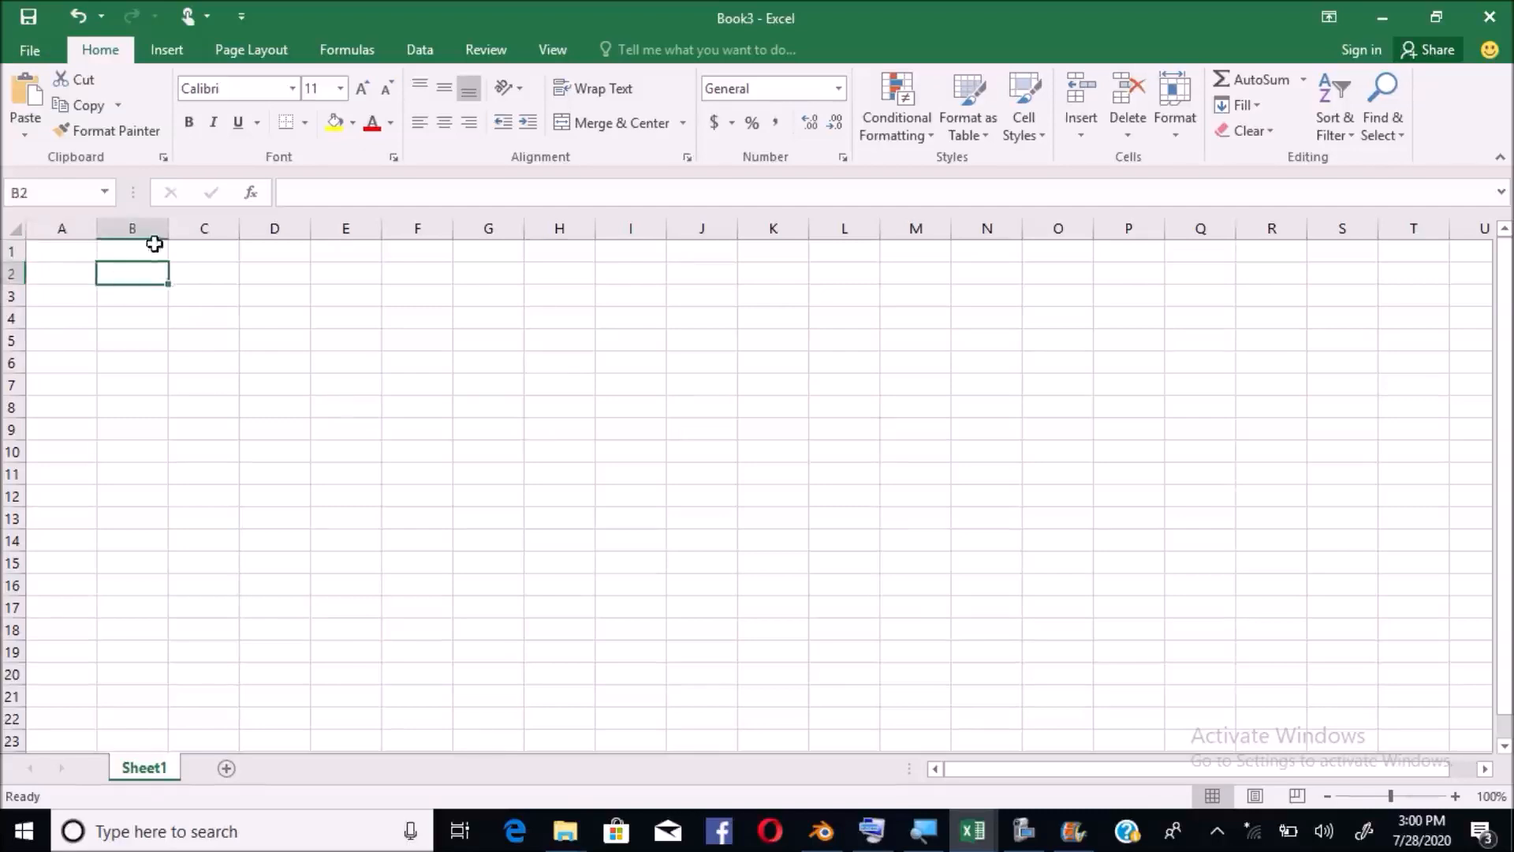
left_click(209, 275)
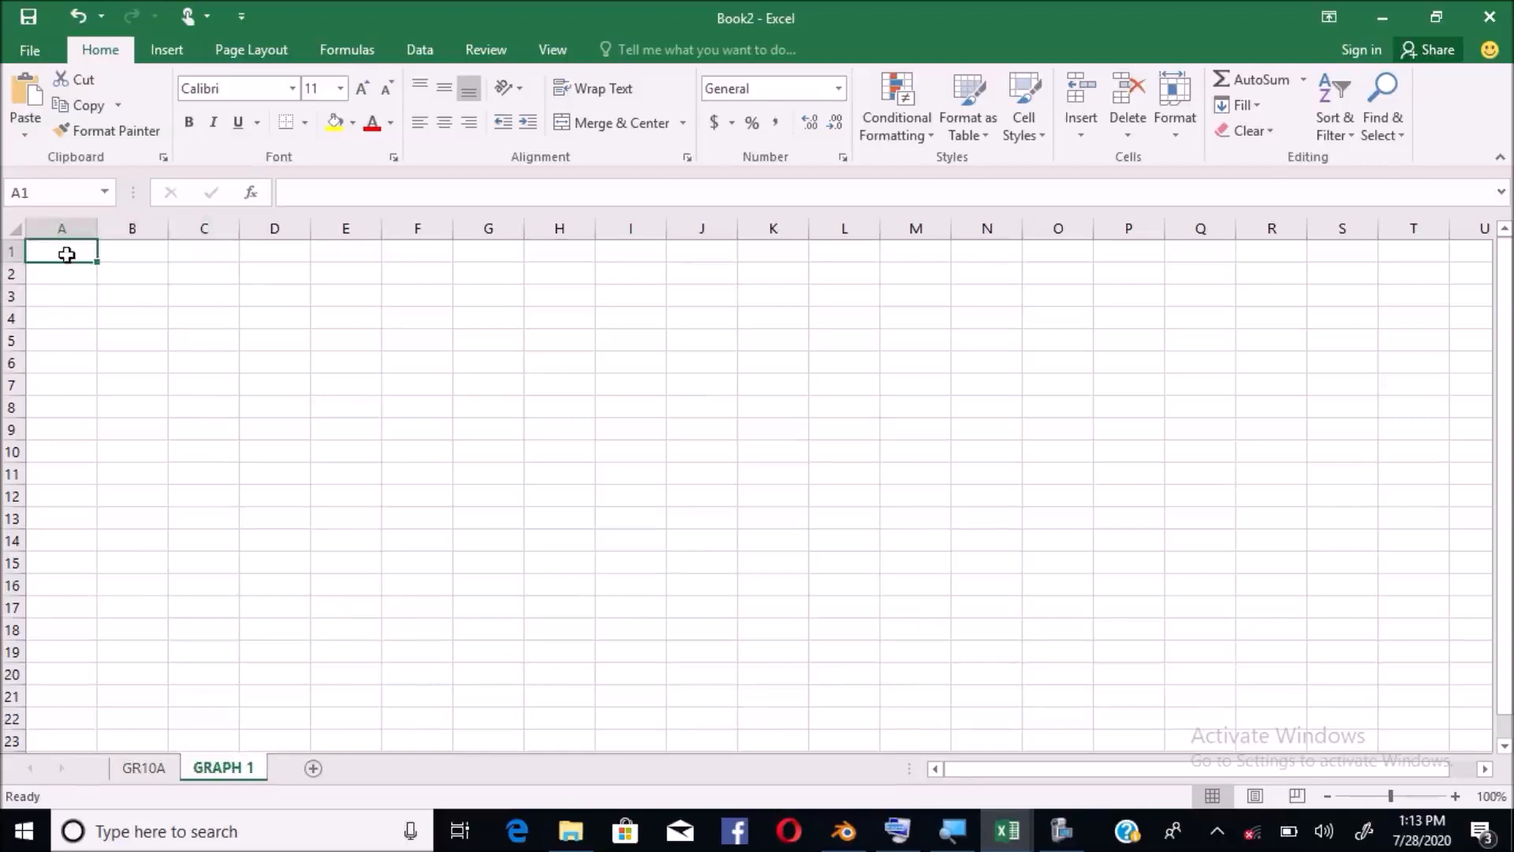
key("ctrl+super+o")
left_click(226, 438)
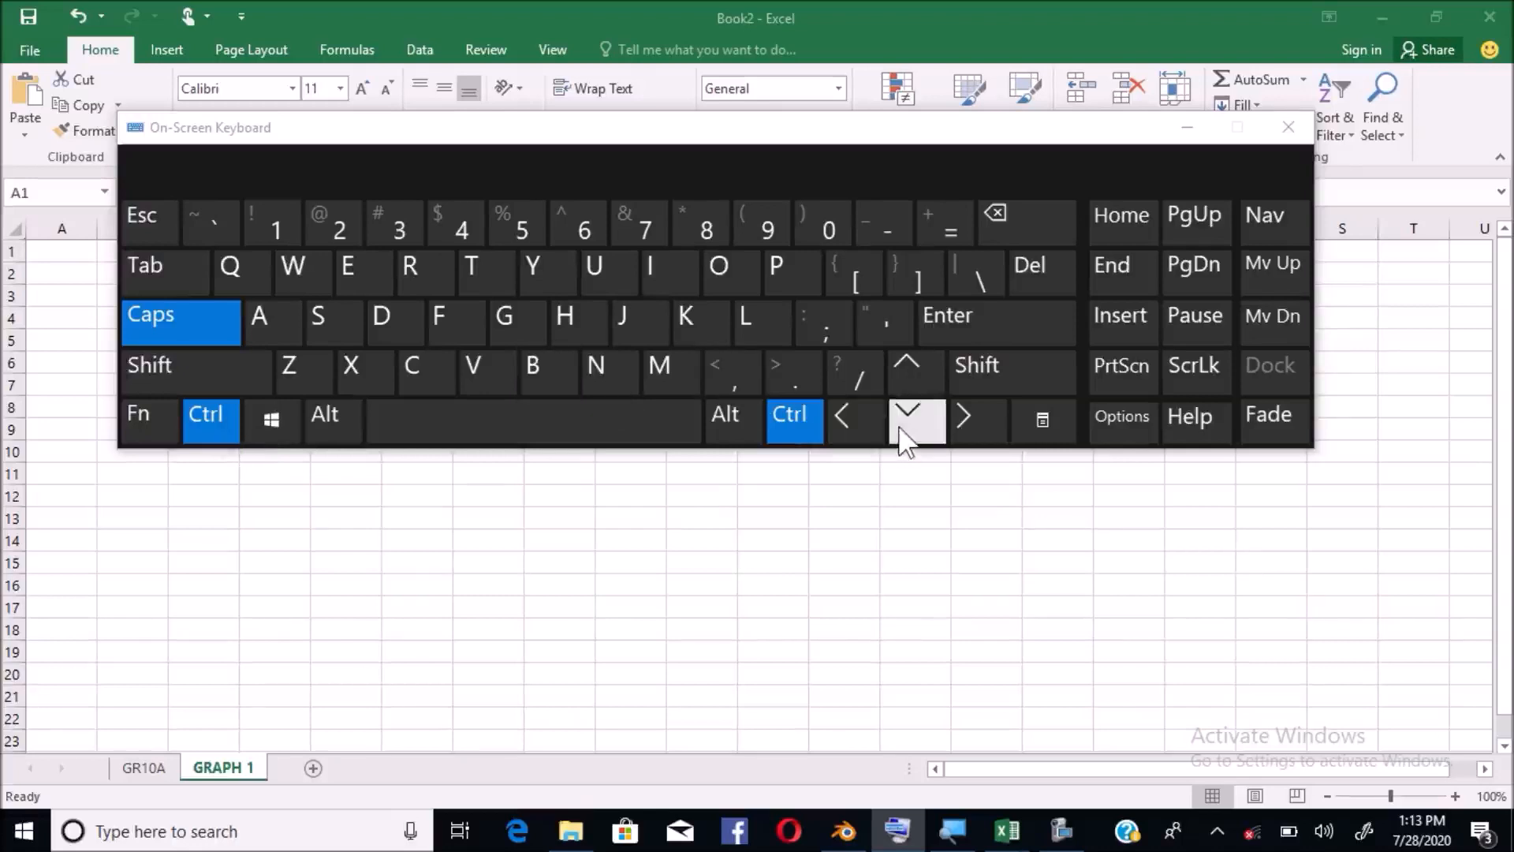
key("ctrl+super+o")
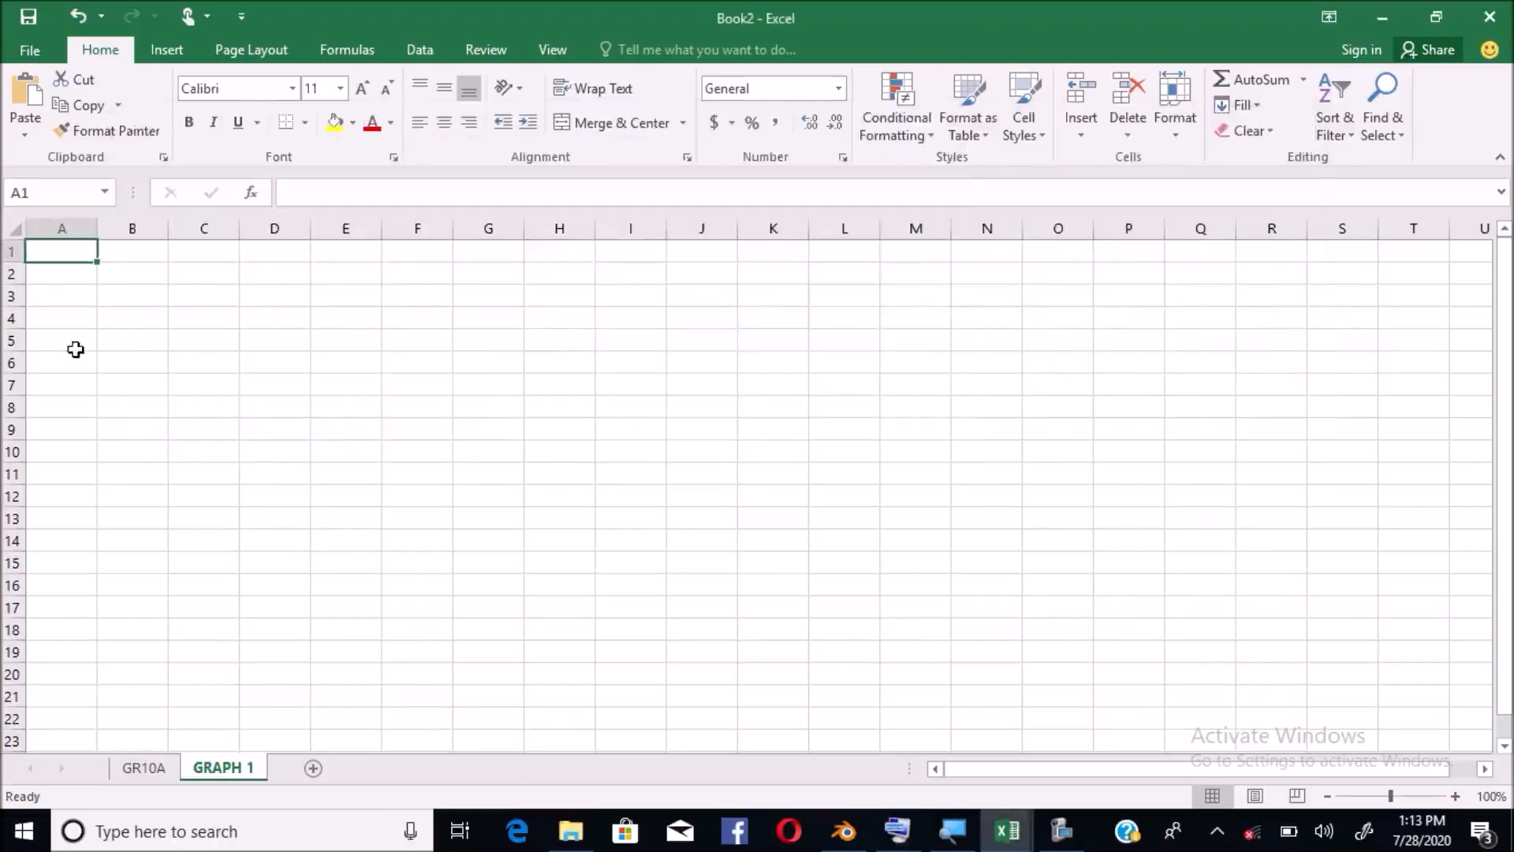
key("ctrl+Down")
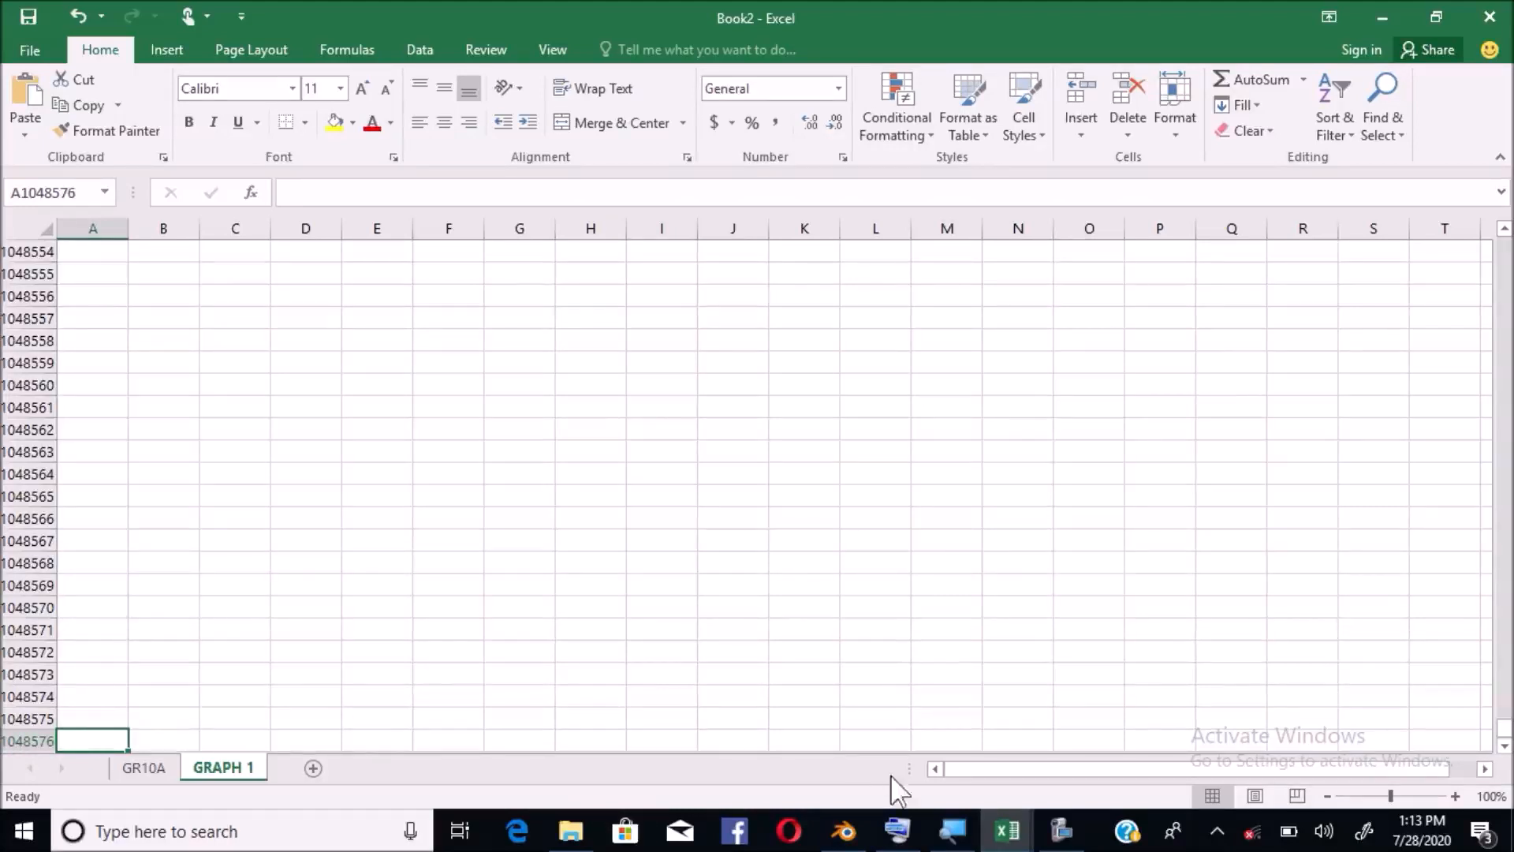
Switch to Book1, select XFD1, and close Book1 without saving
left_click(1010, 832)
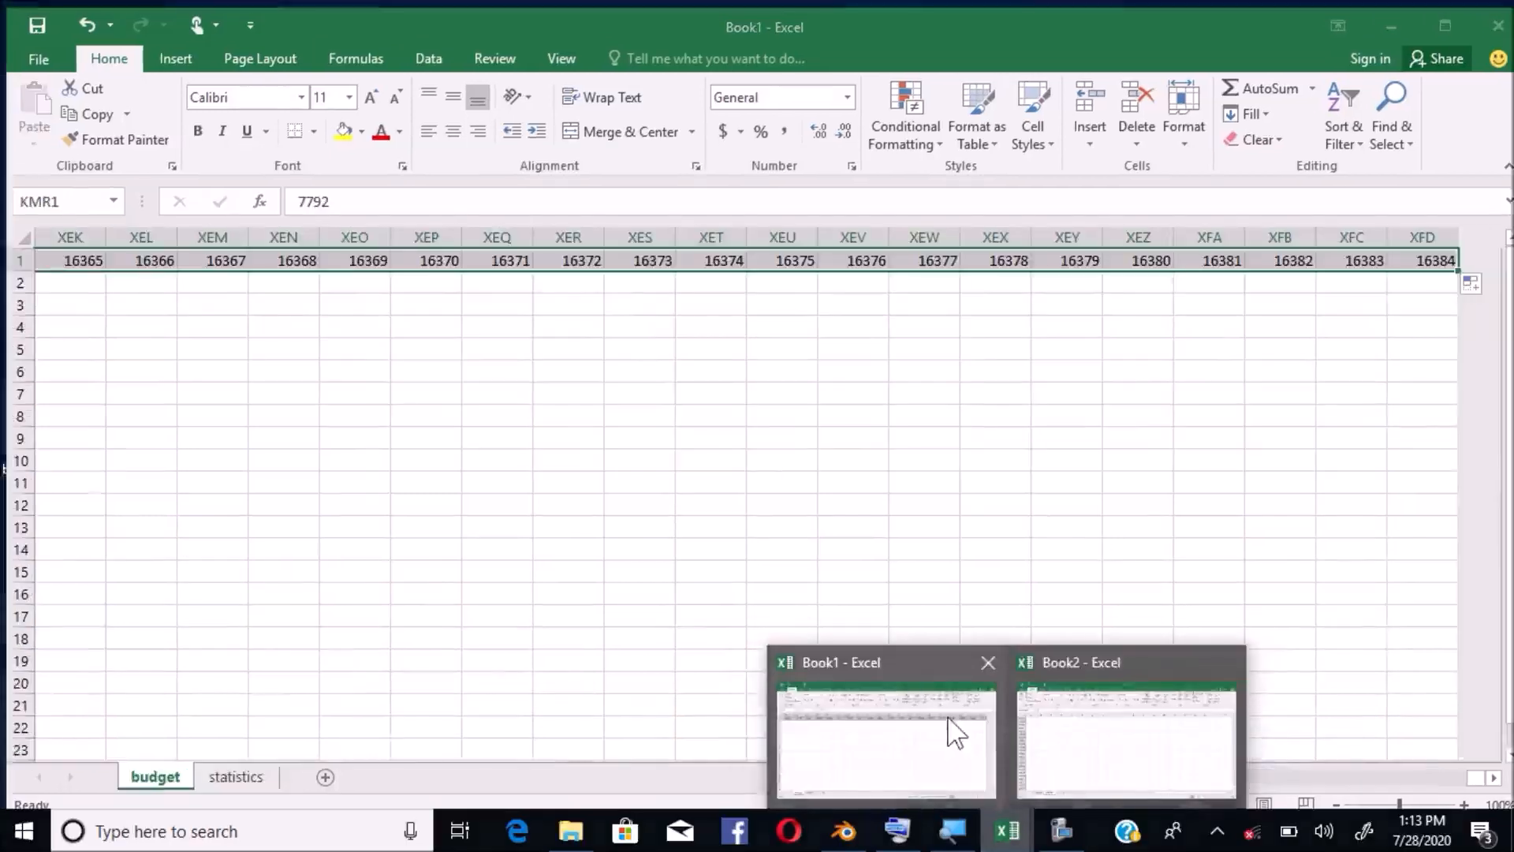
left_click(948, 719)
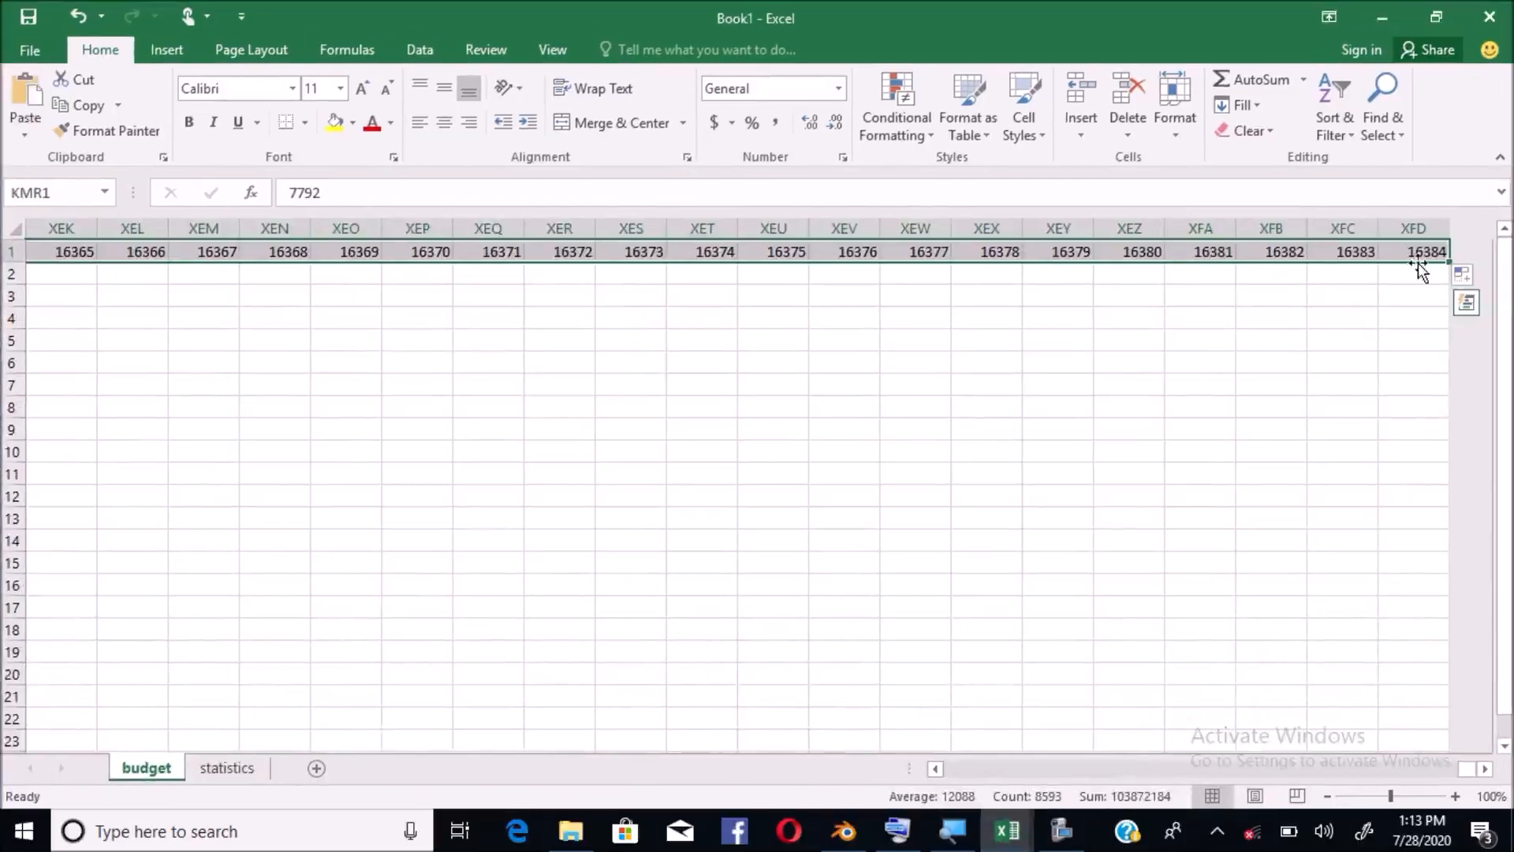
left_click(1462, 274)
left_click(1416, 252)
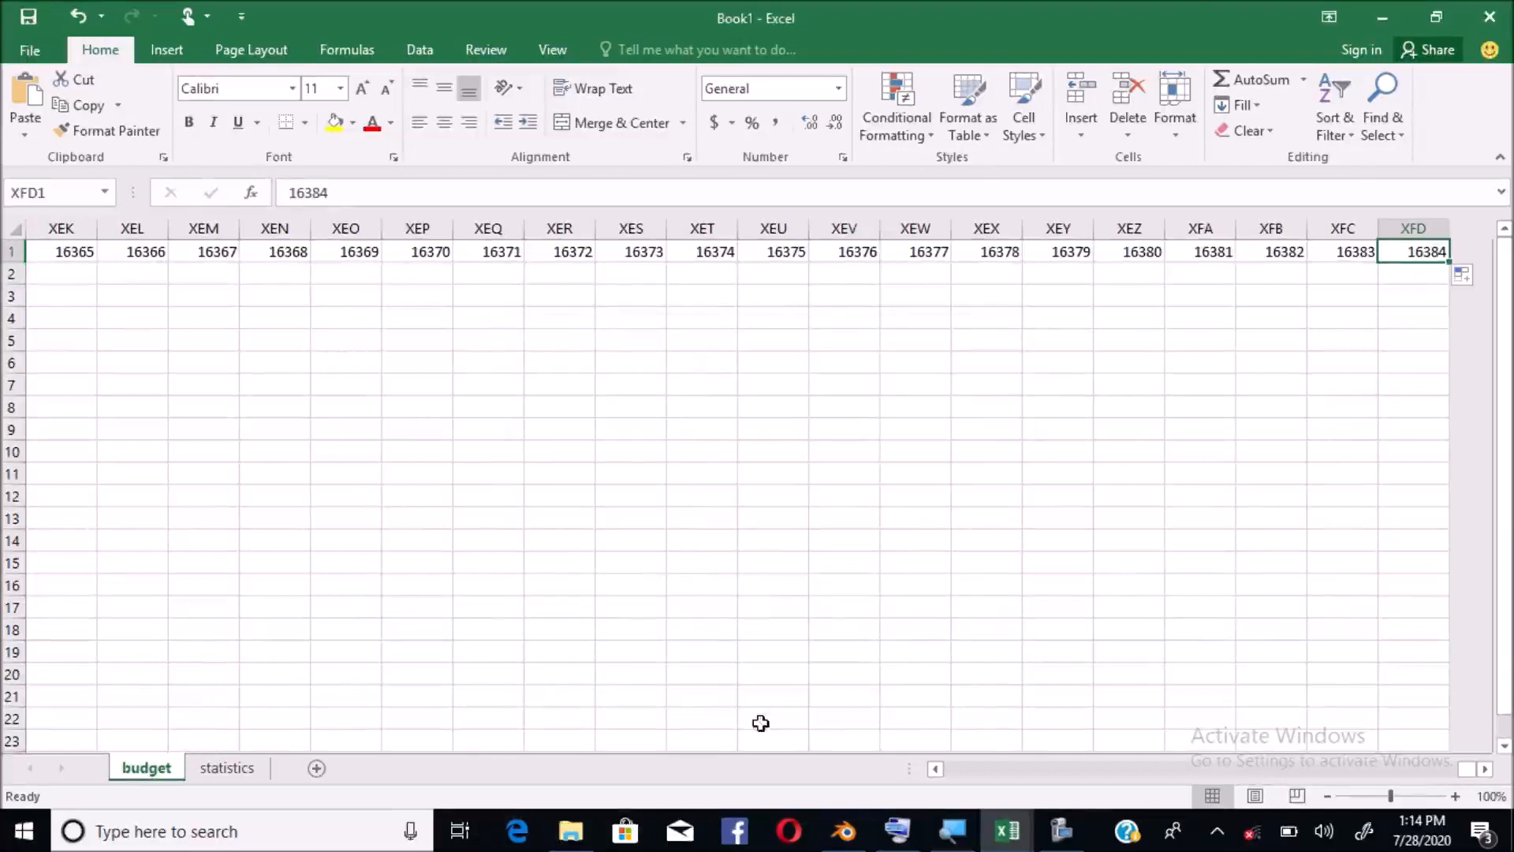
left_click(1488, 16)
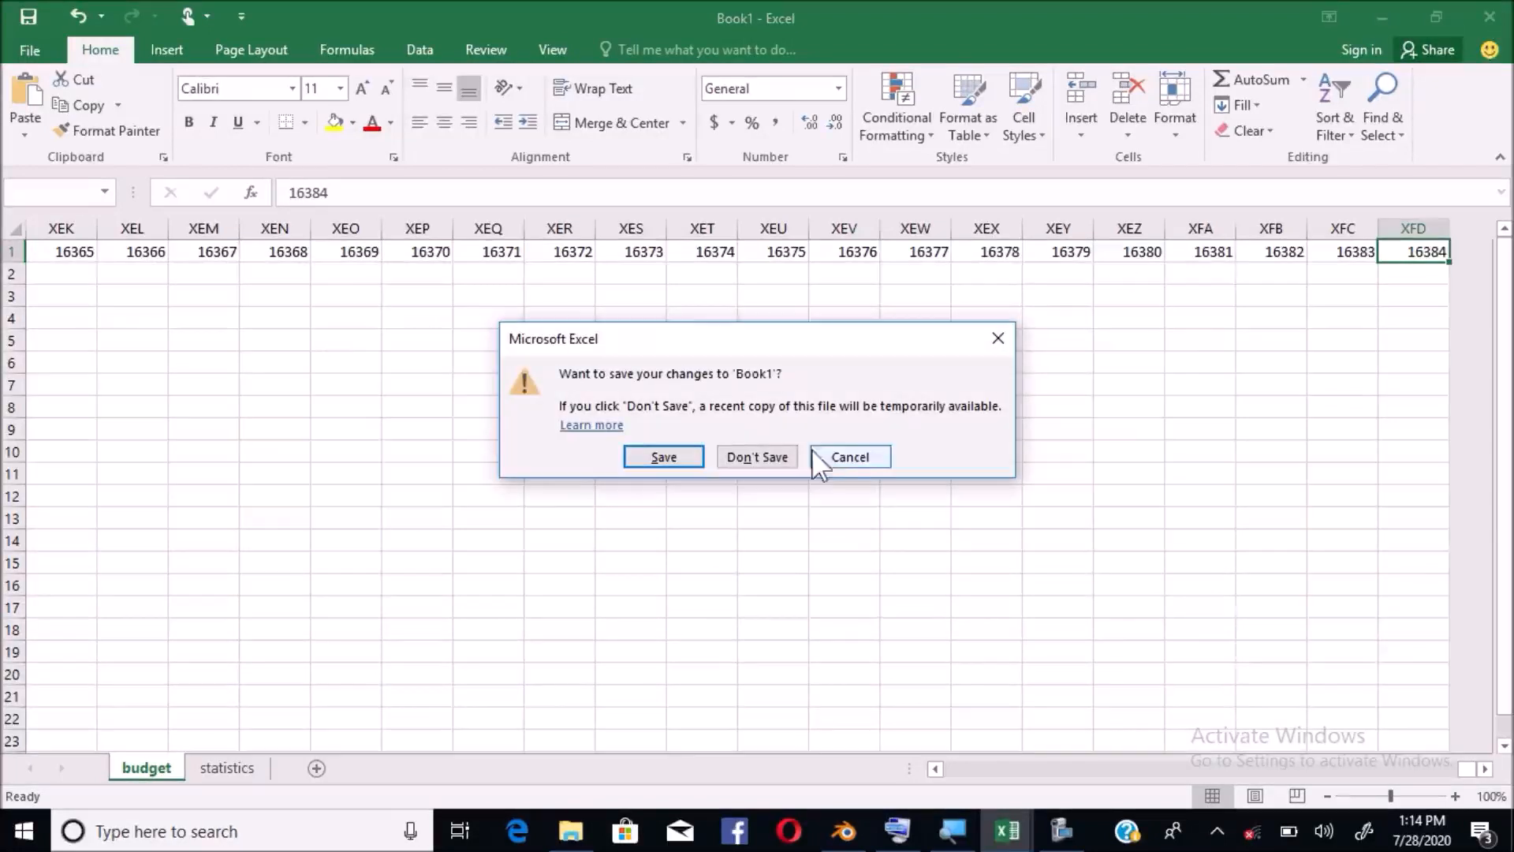
left_click(772, 457)
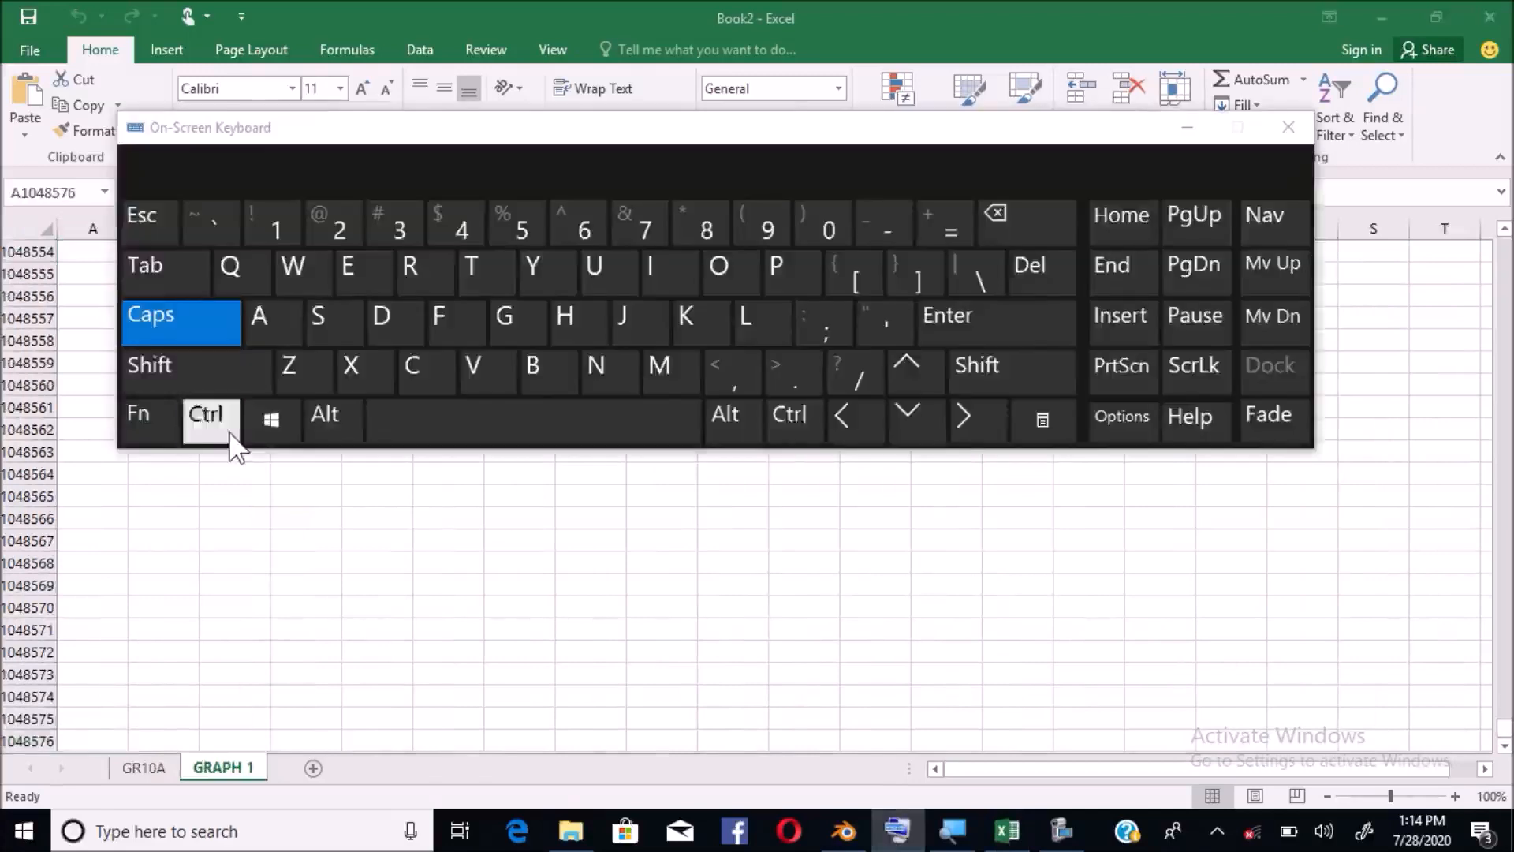
Hide the on-screen keyboard and jump back up to cell A1 with Ctrl+Up
left_click(230, 435)
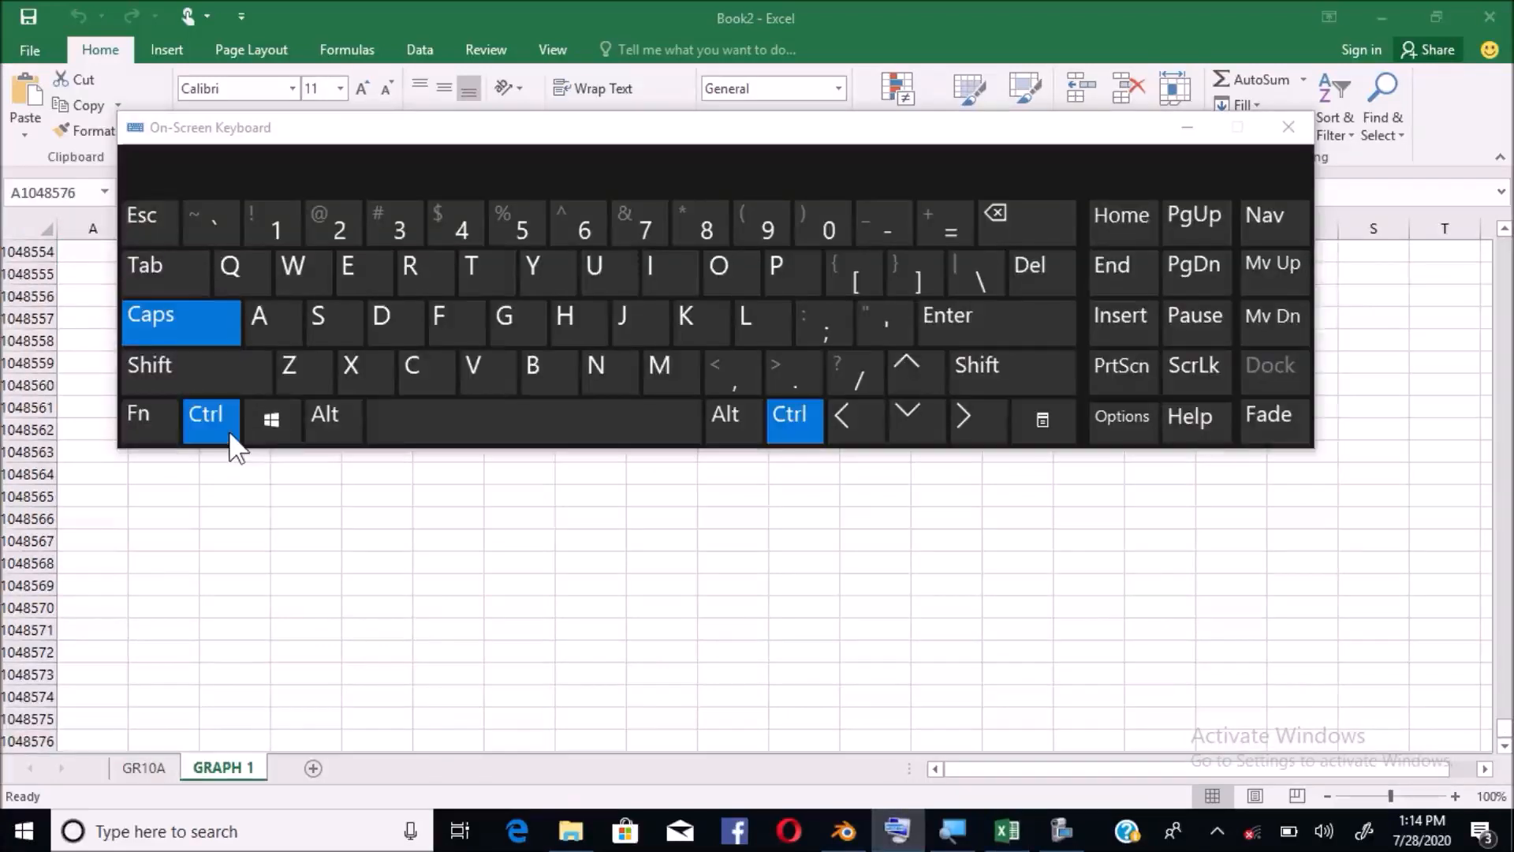
left_click(1111, 230)
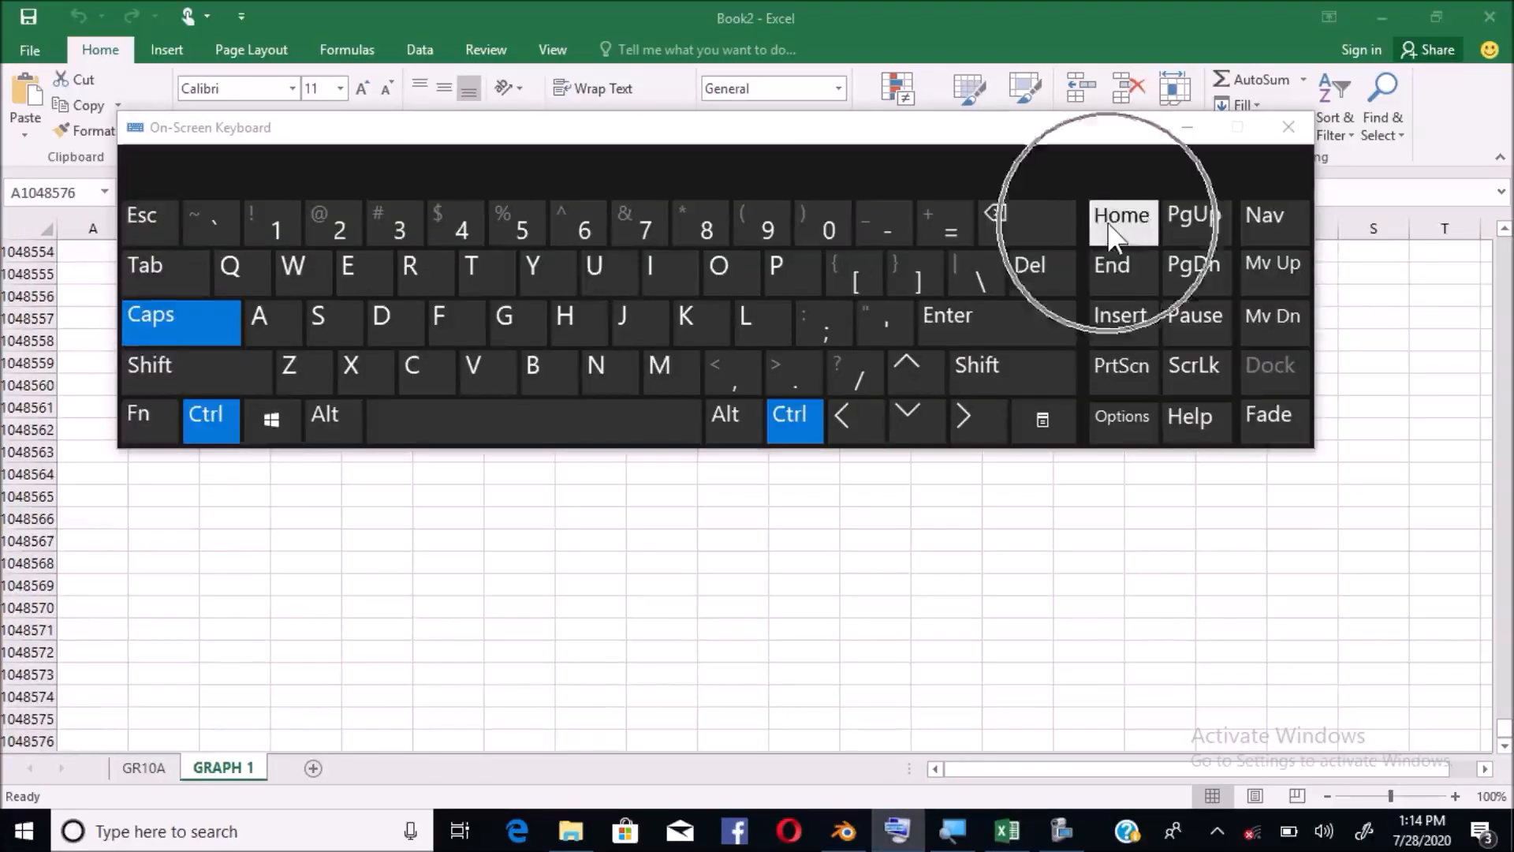
left_click(805, 439)
left_click(805, 438)
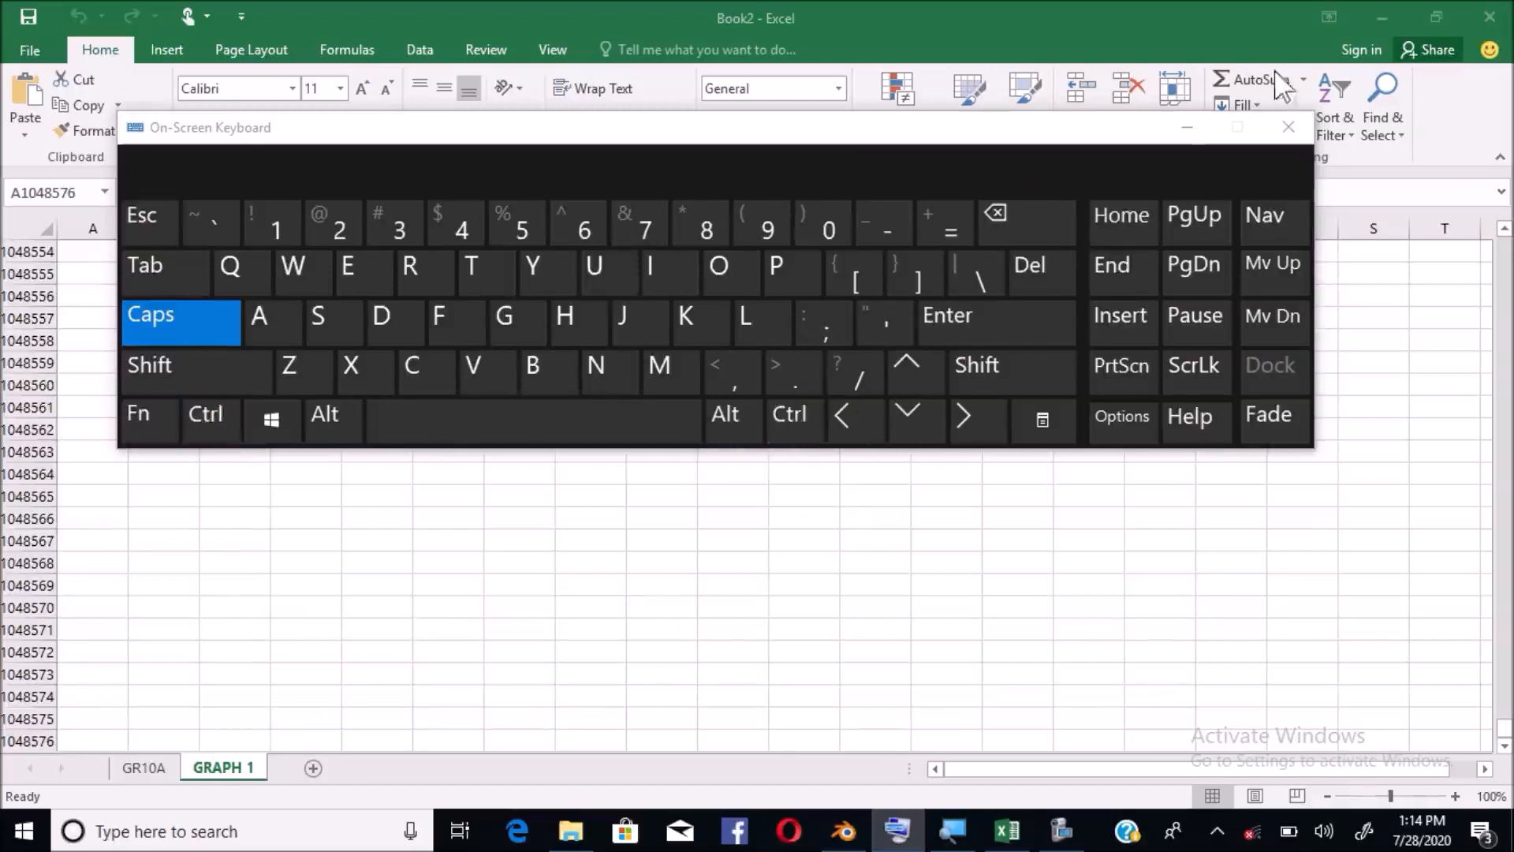
left_click(1189, 130)
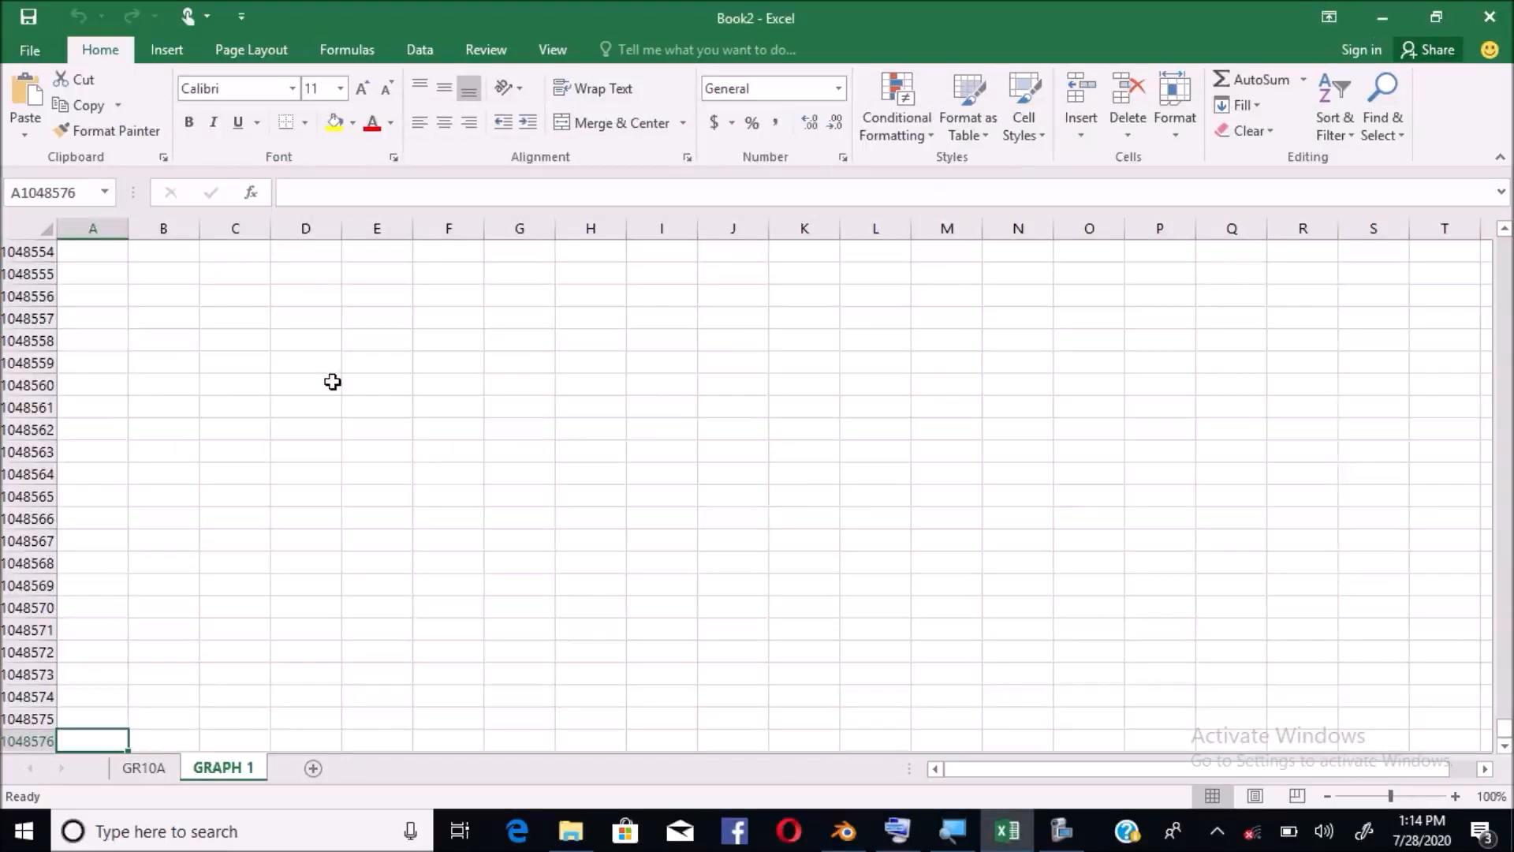
key("ctrl+Up")
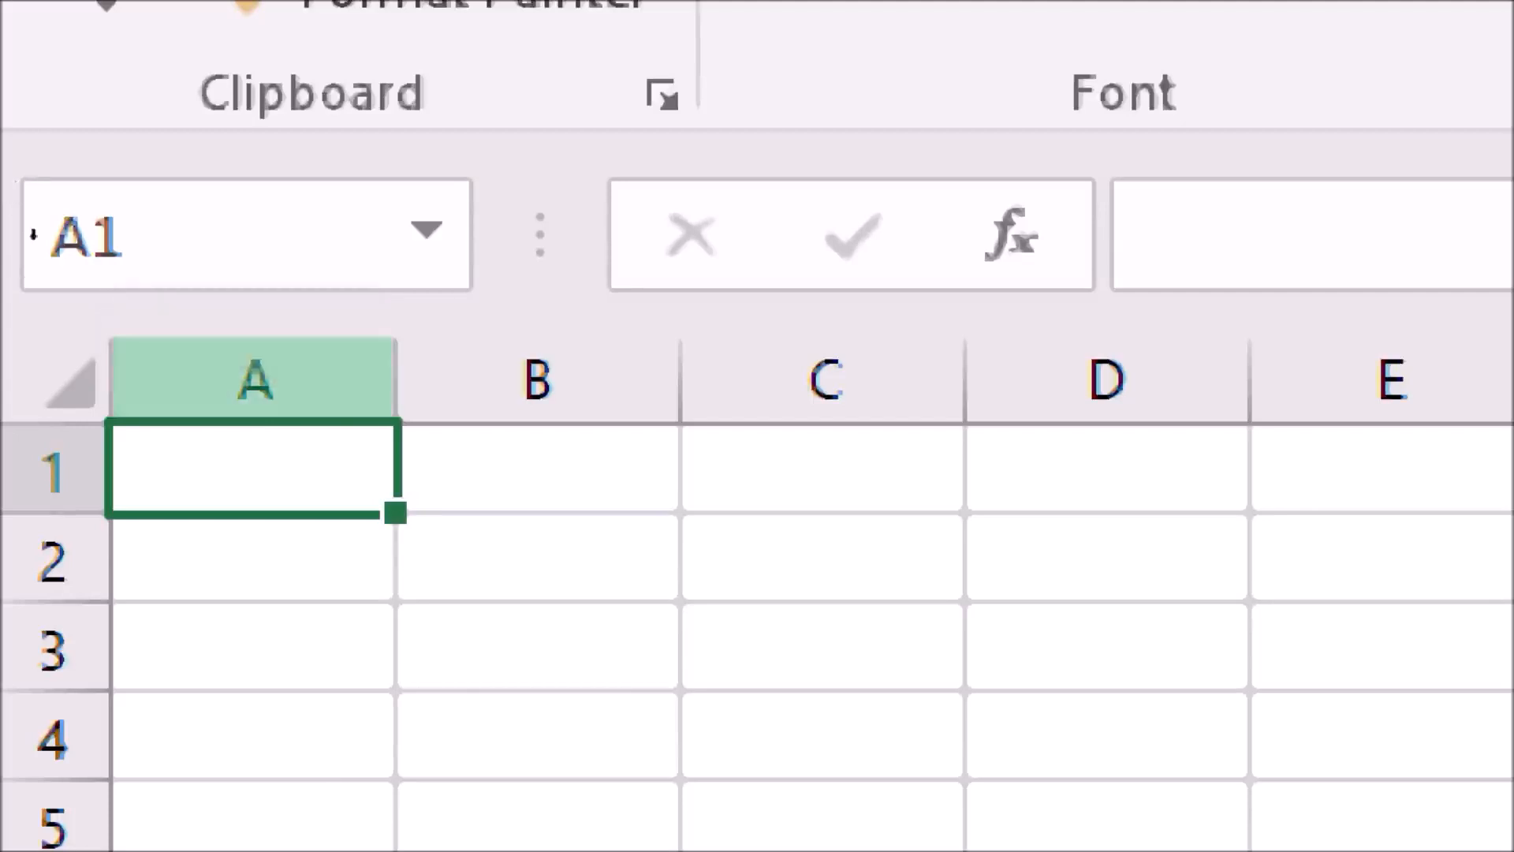
Practise selections: extend with Ctrl+Shift arrows, then select D4, column D and row 4
key("ctrl+shift+Down")
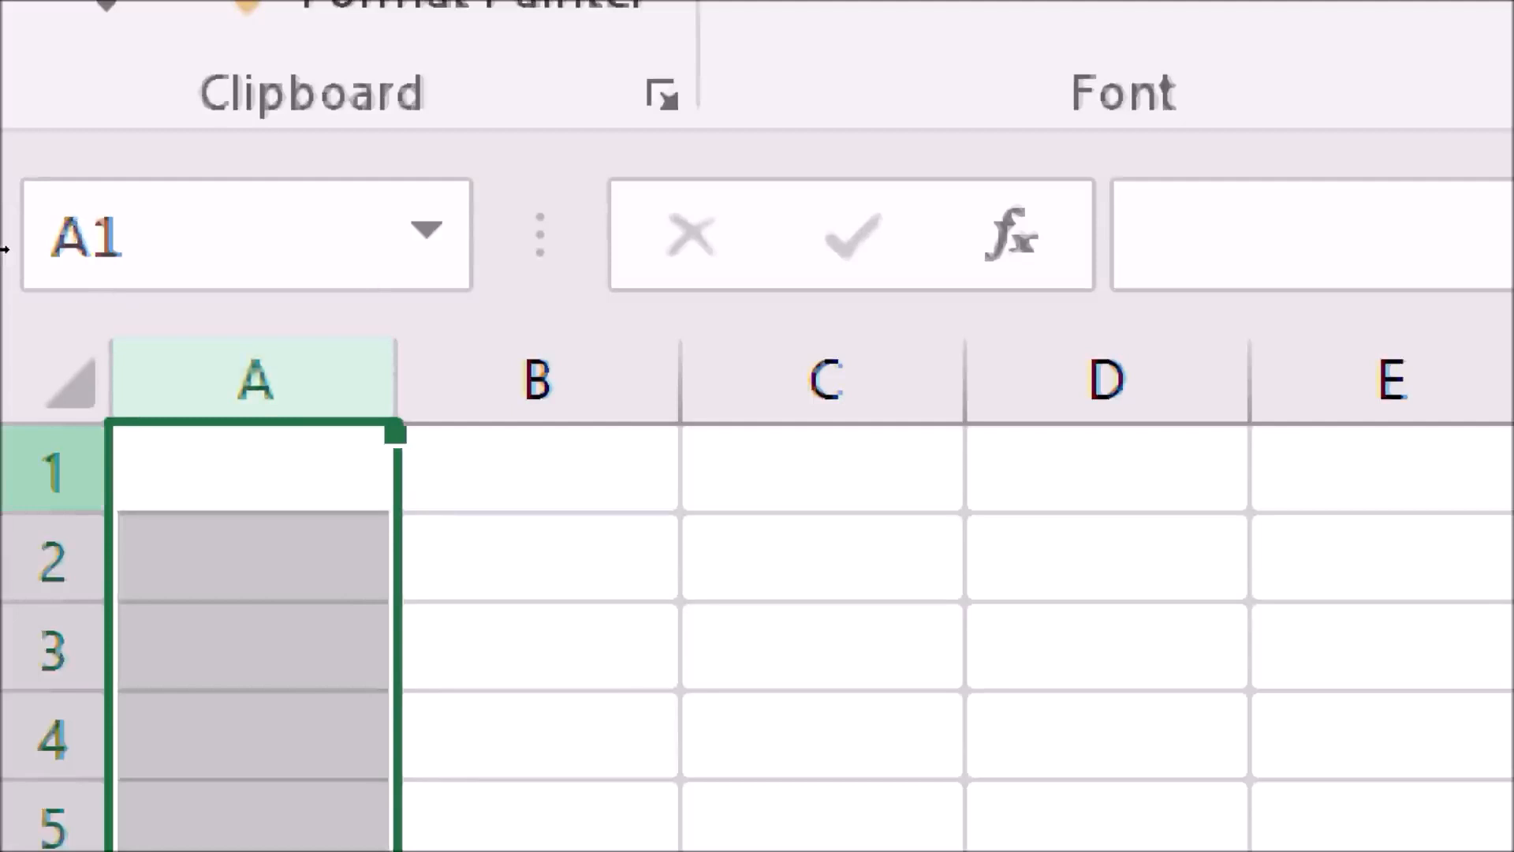
key("ctrl+shift+Up")
key("ctrl+shift+Right")
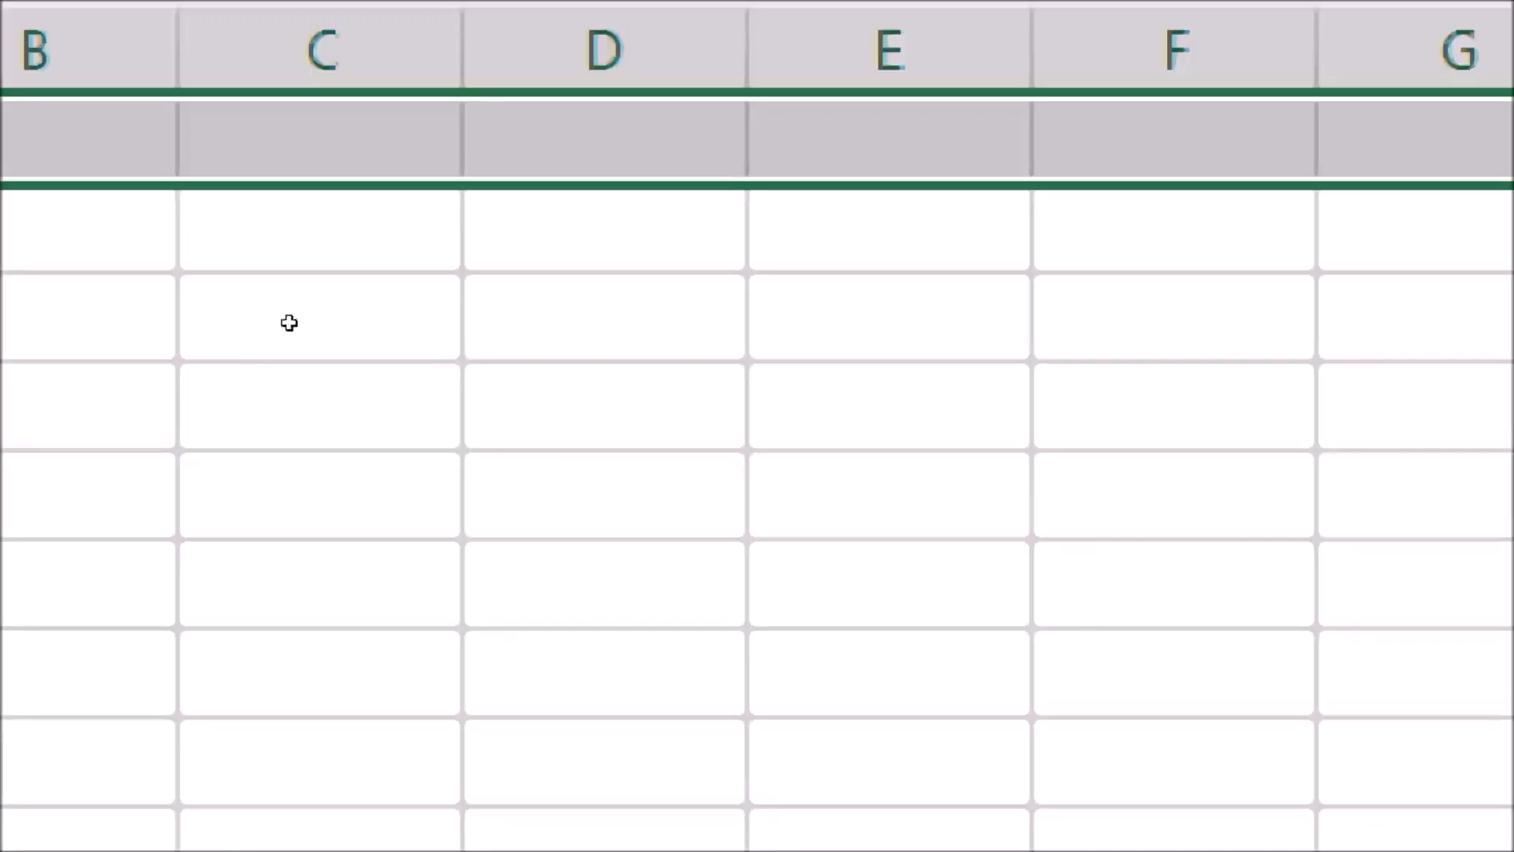
left_click(289, 323)
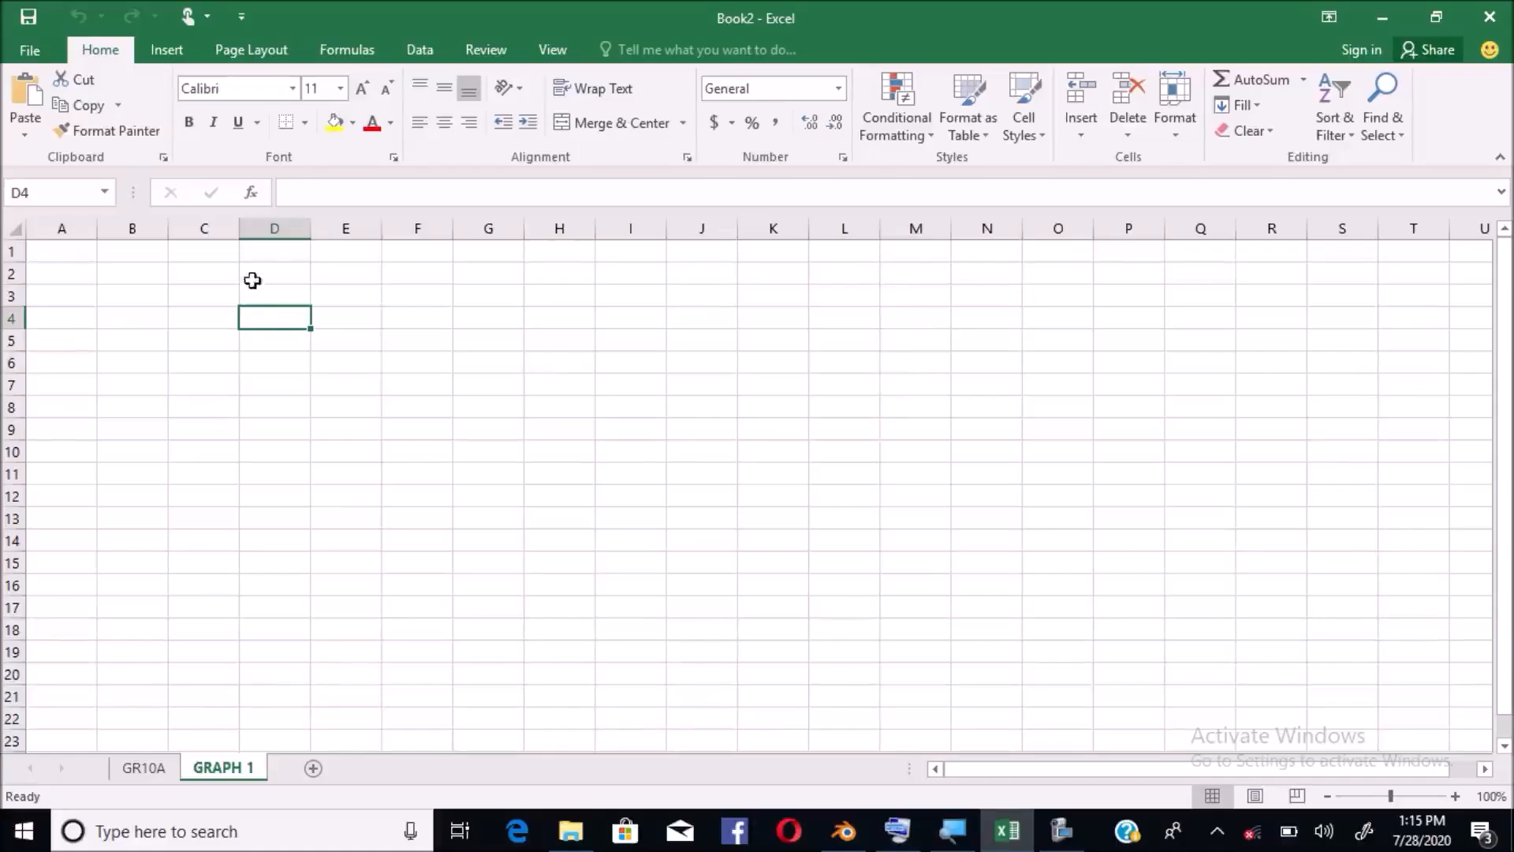
left_click(268, 226)
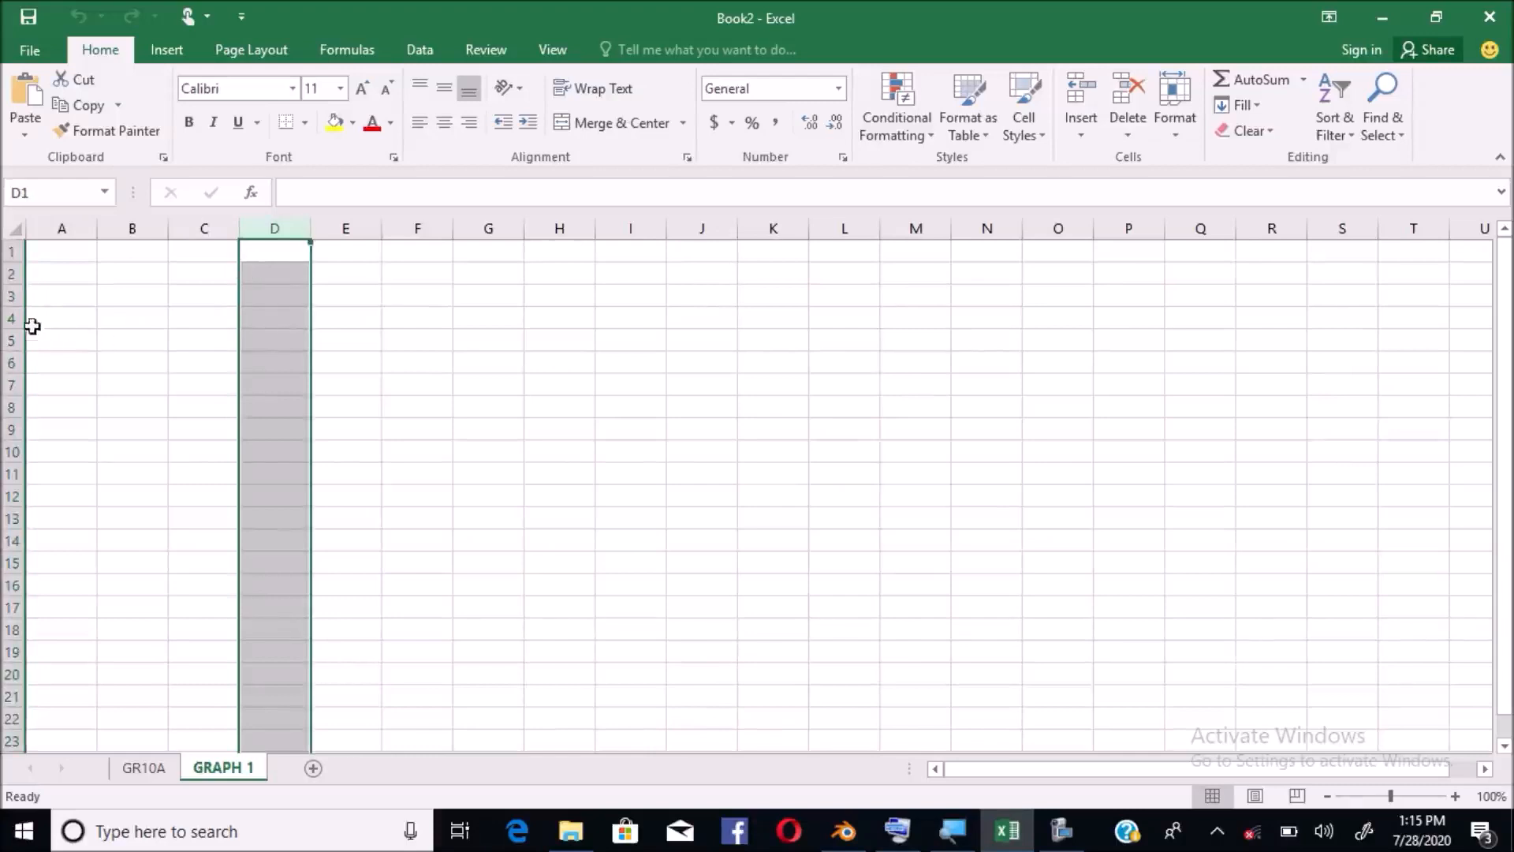
left_click(253, 319)
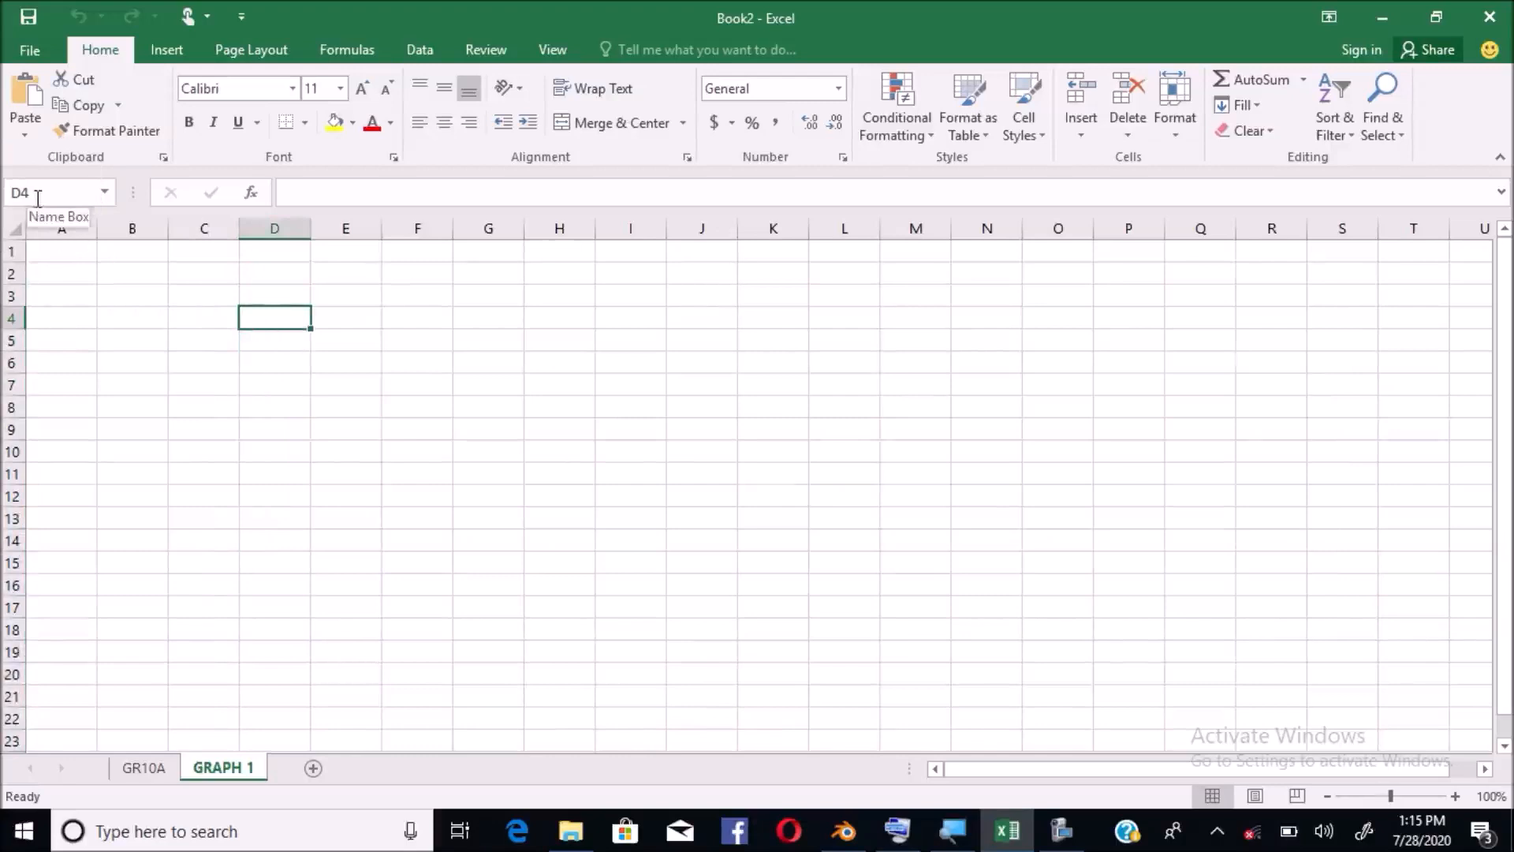
key("ctrl")
left_click(11, 319)
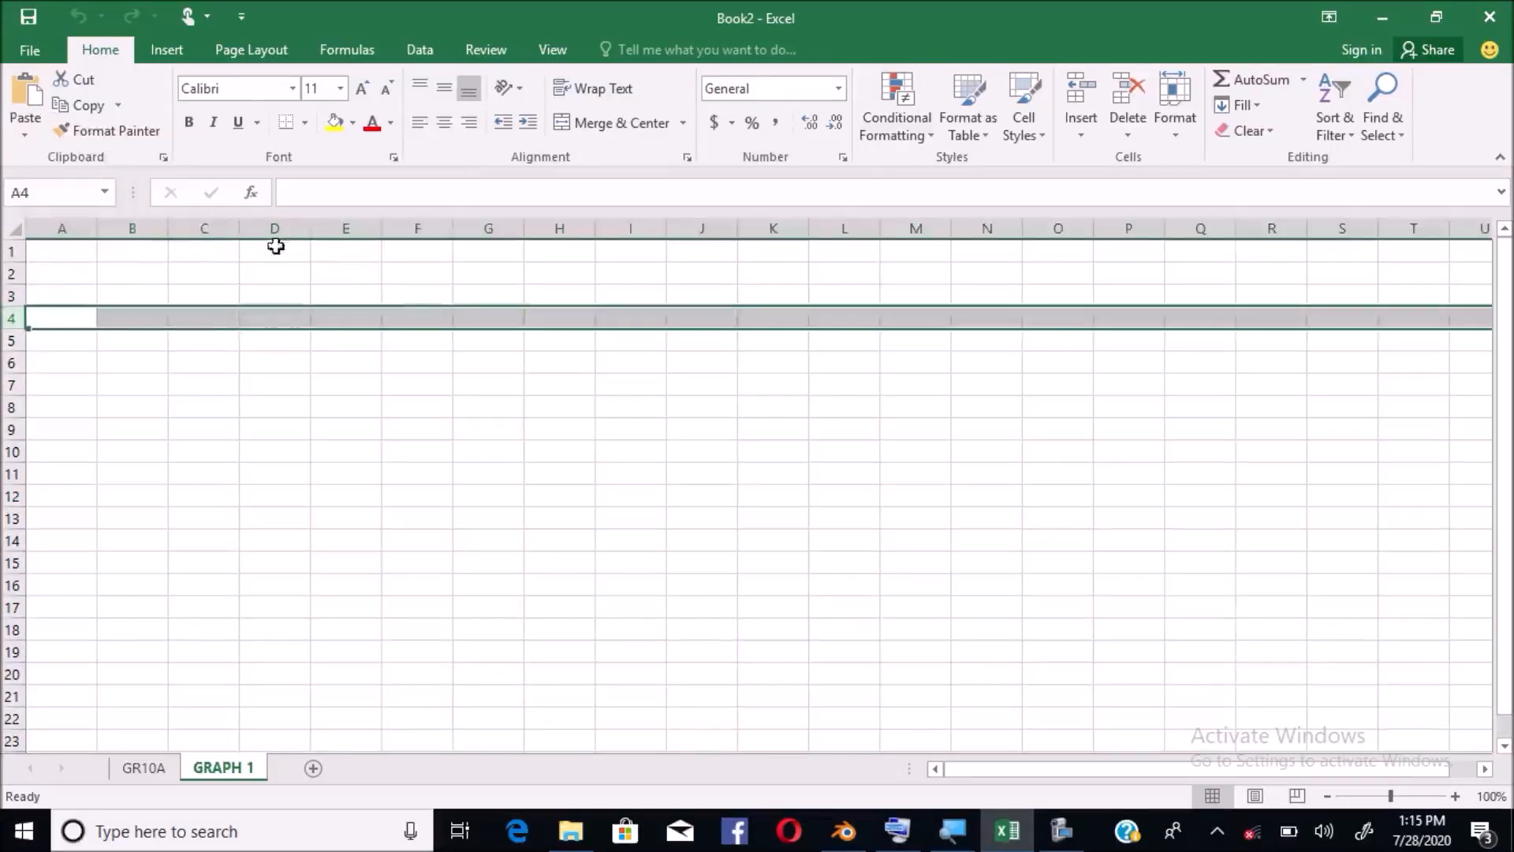
left_click(286, 228)
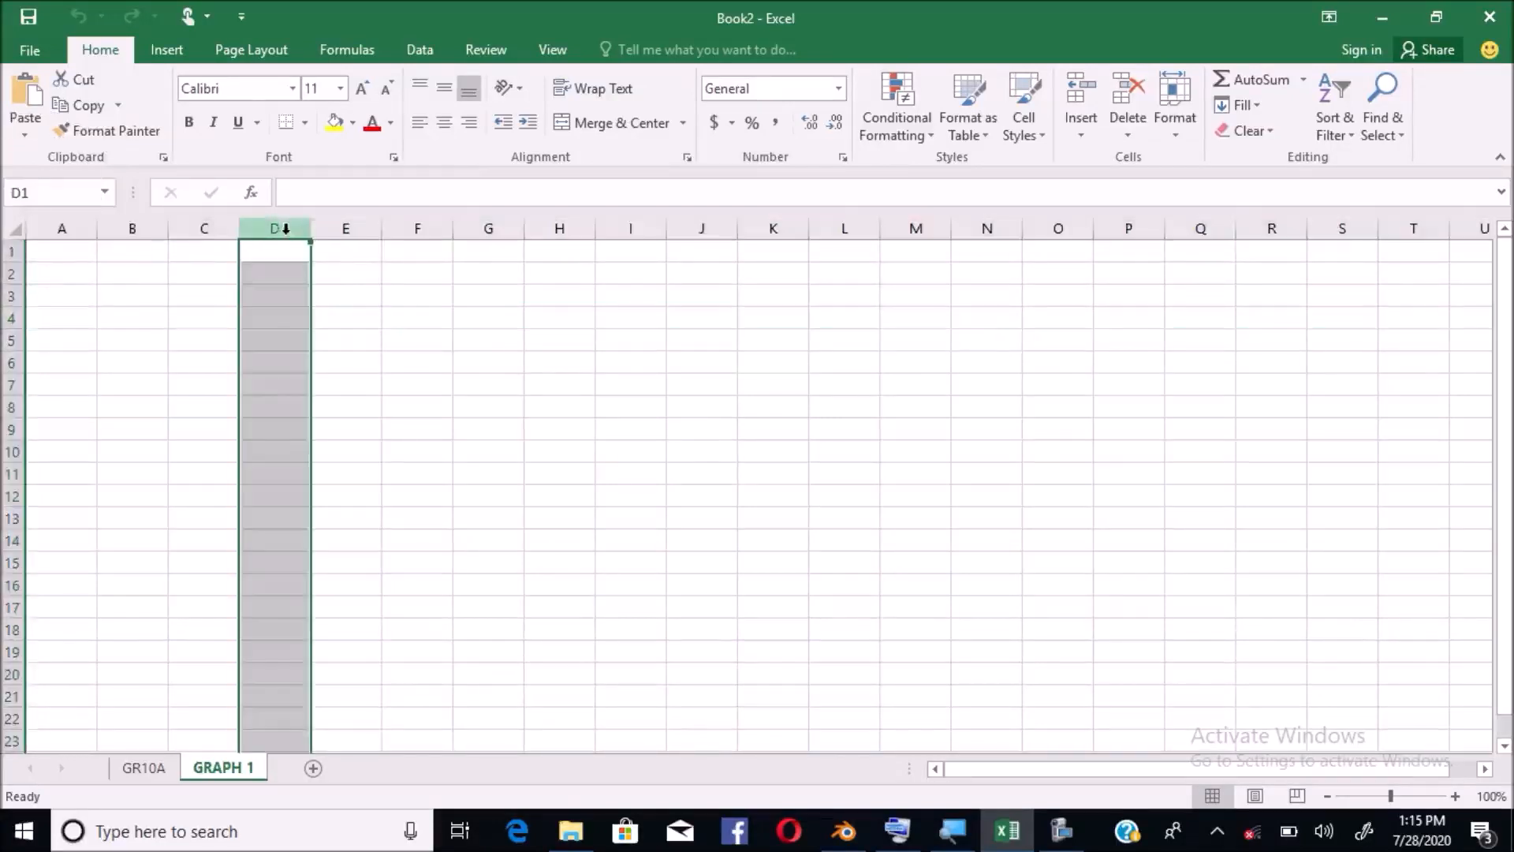
left_click(9, 321)
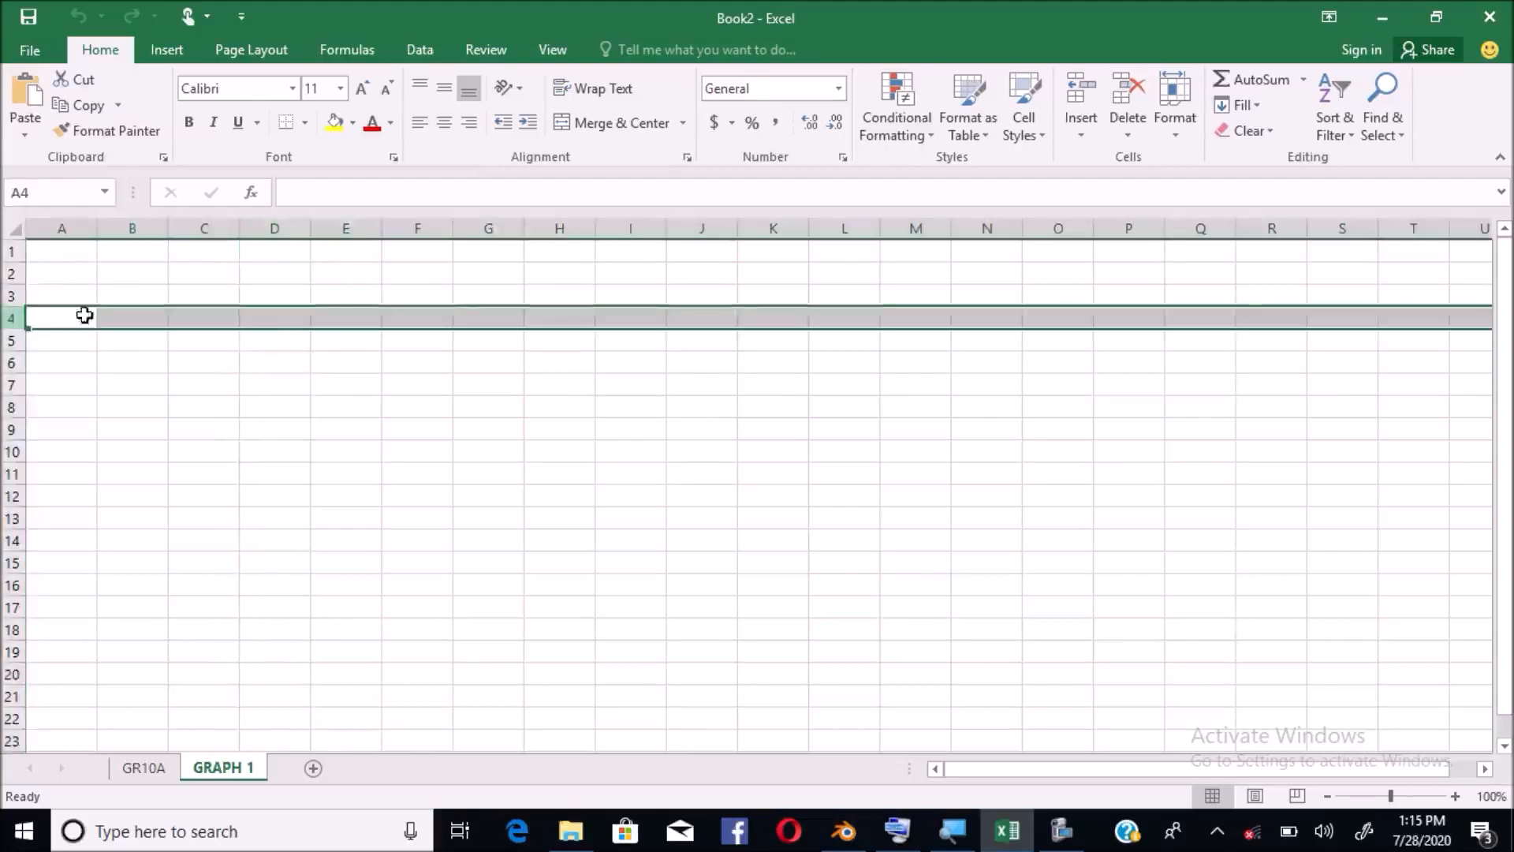
double_click(275, 323)
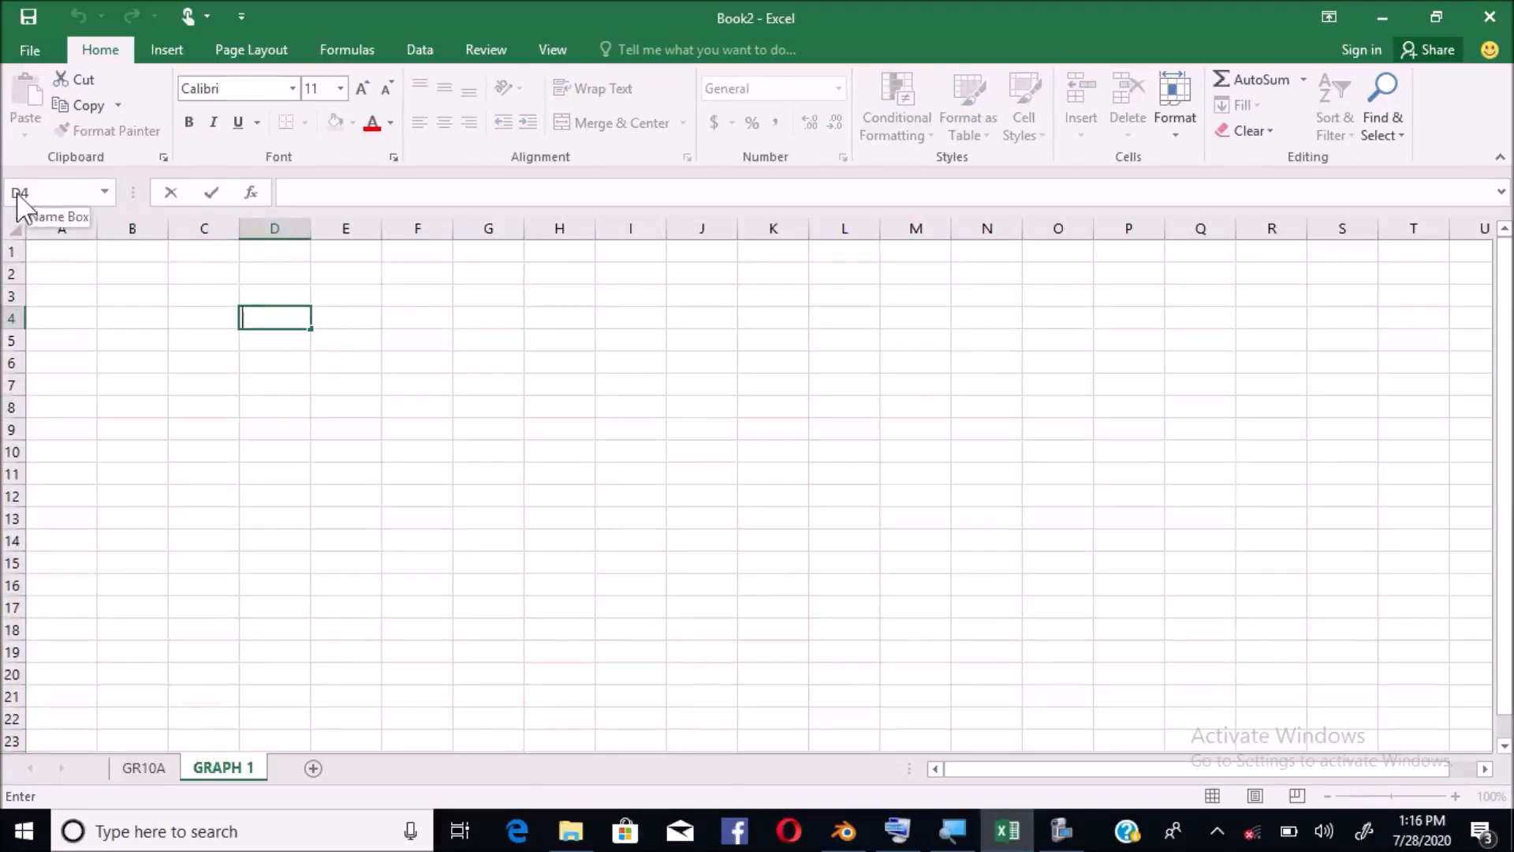
Select cells A1–C1 and A2, columns A to D, row 2 and B4, ending on A1
left_click(73, 257)
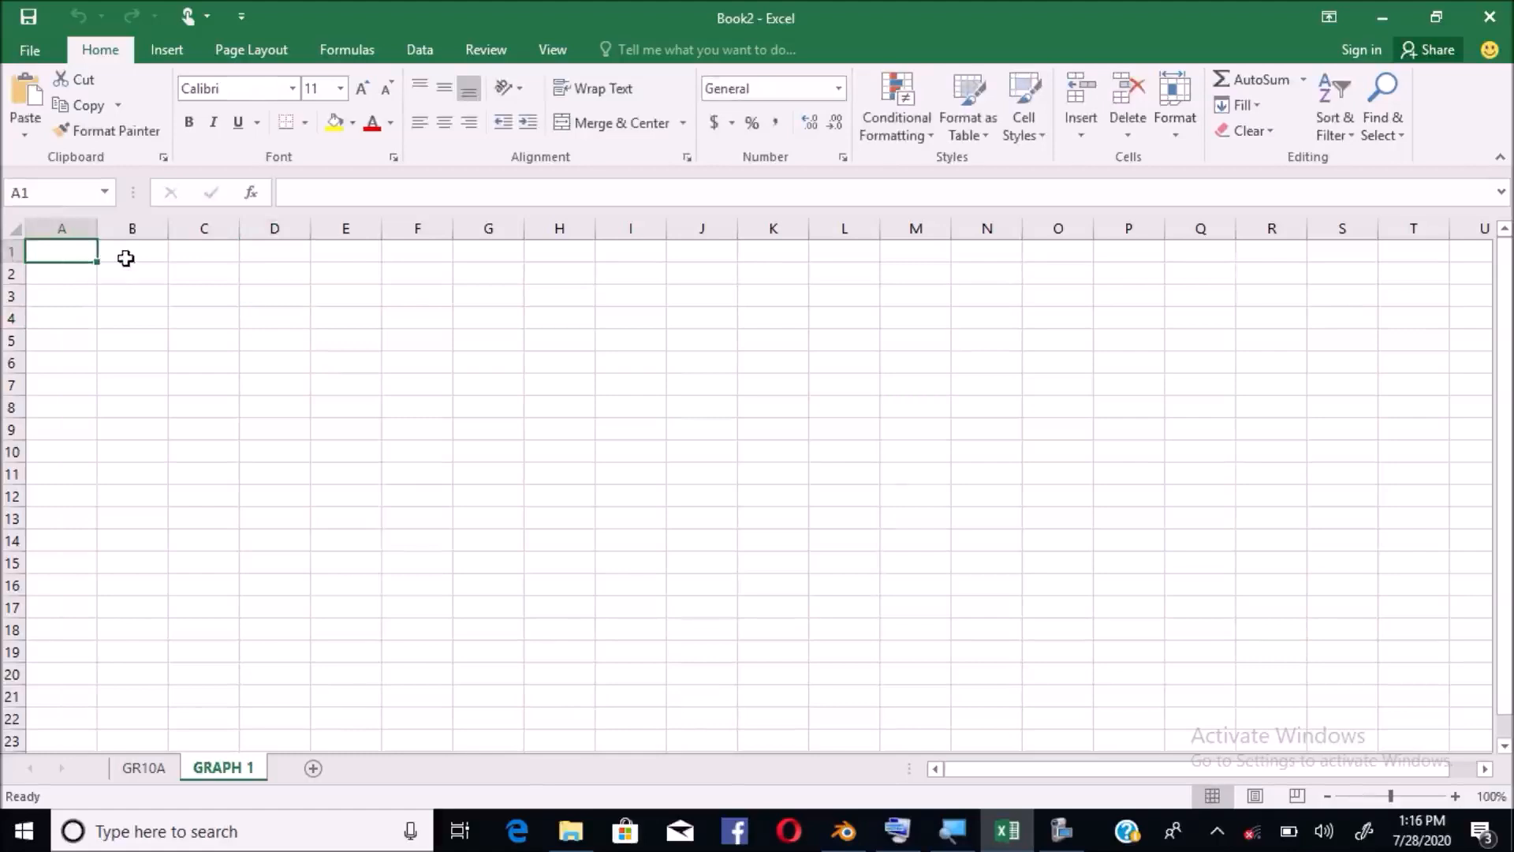
left_click(125, 258)
left_click(199, 250)
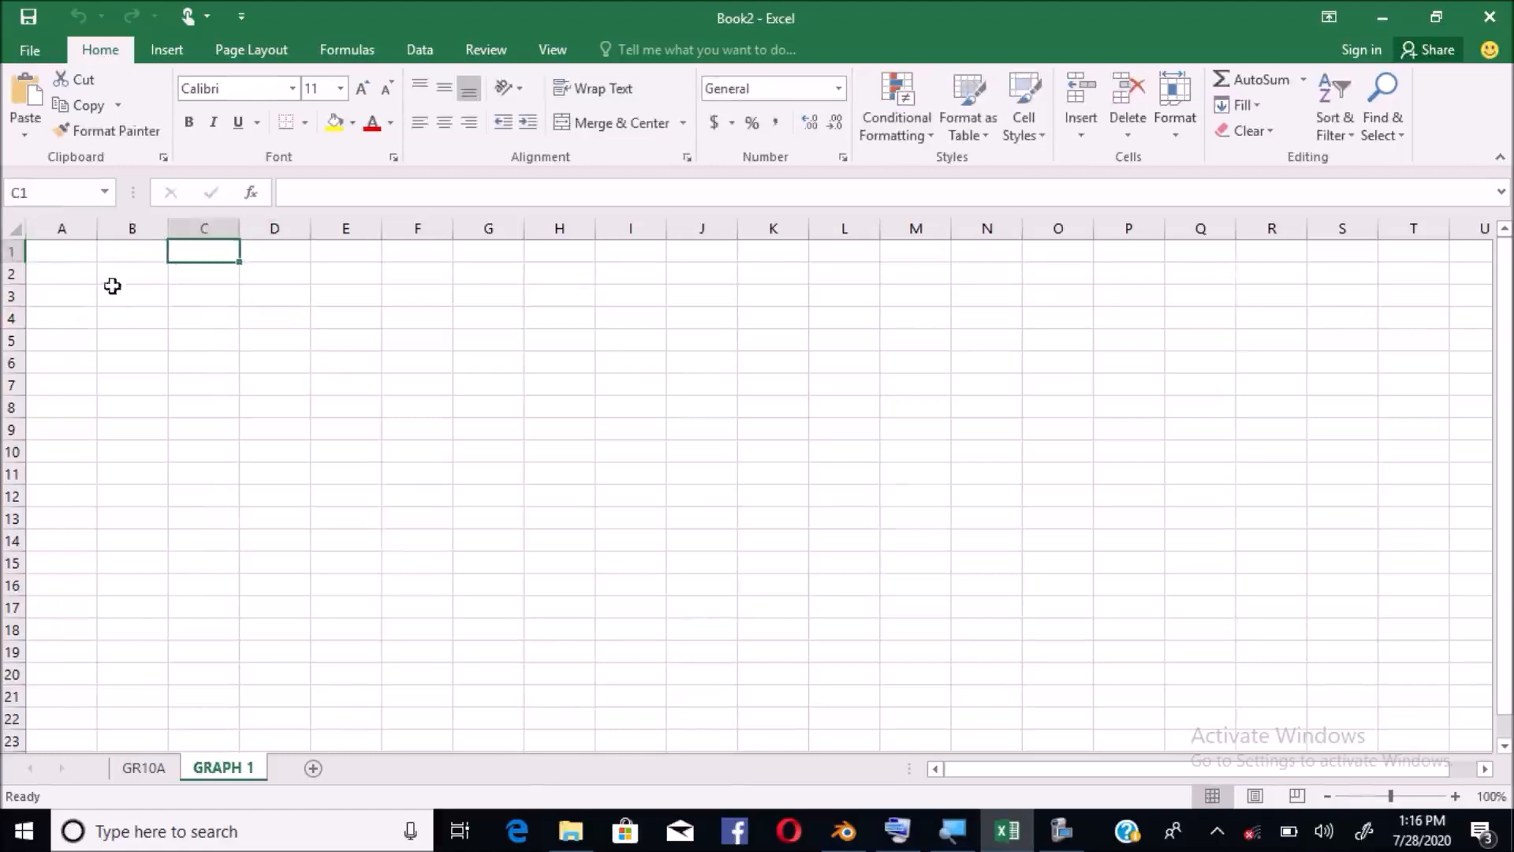
left_click(56, 280)
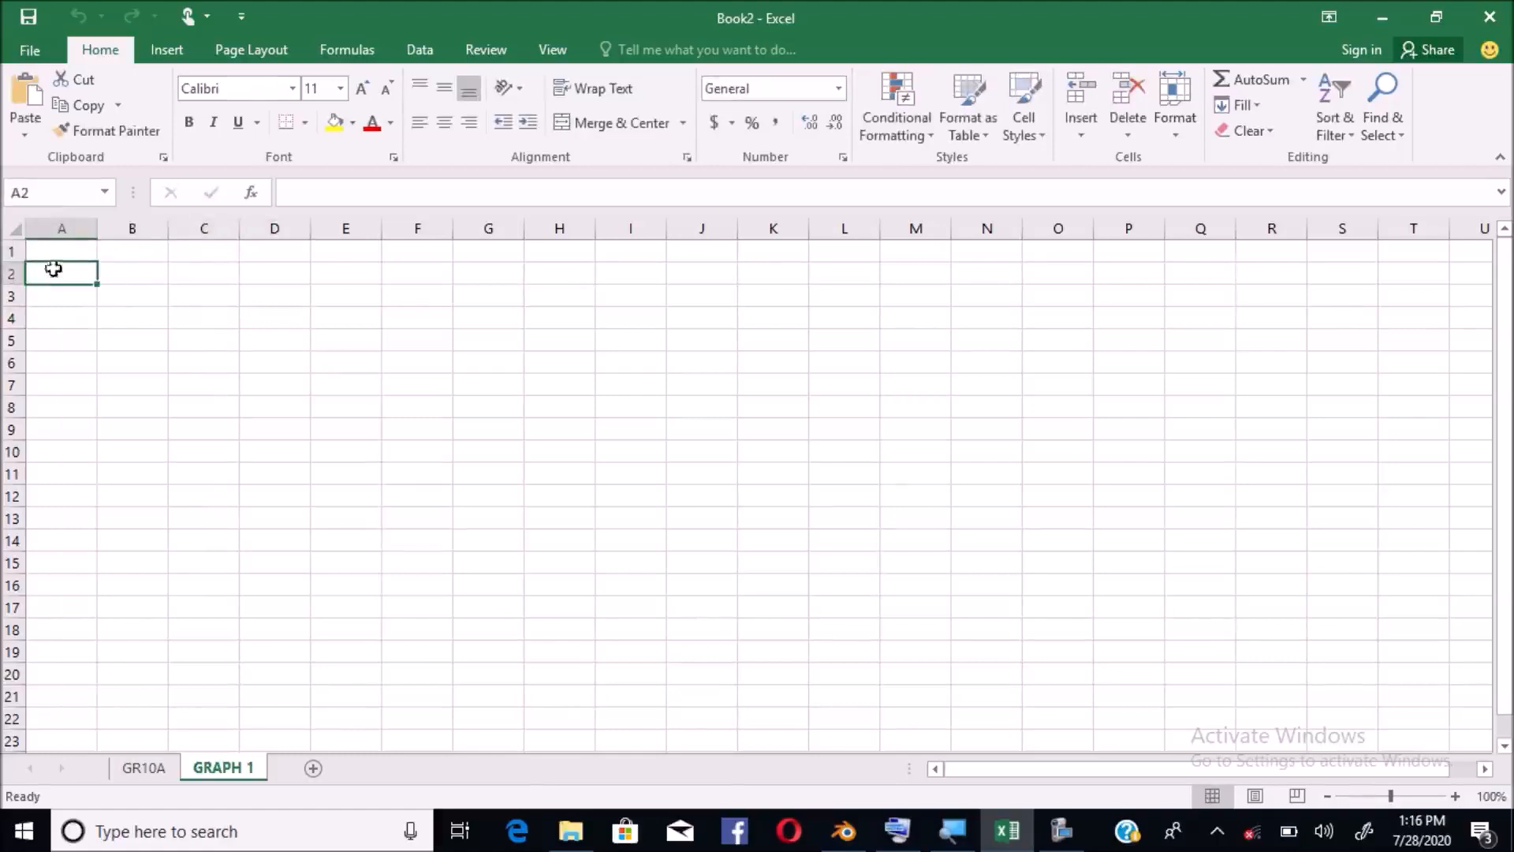
left_click(59, 229)
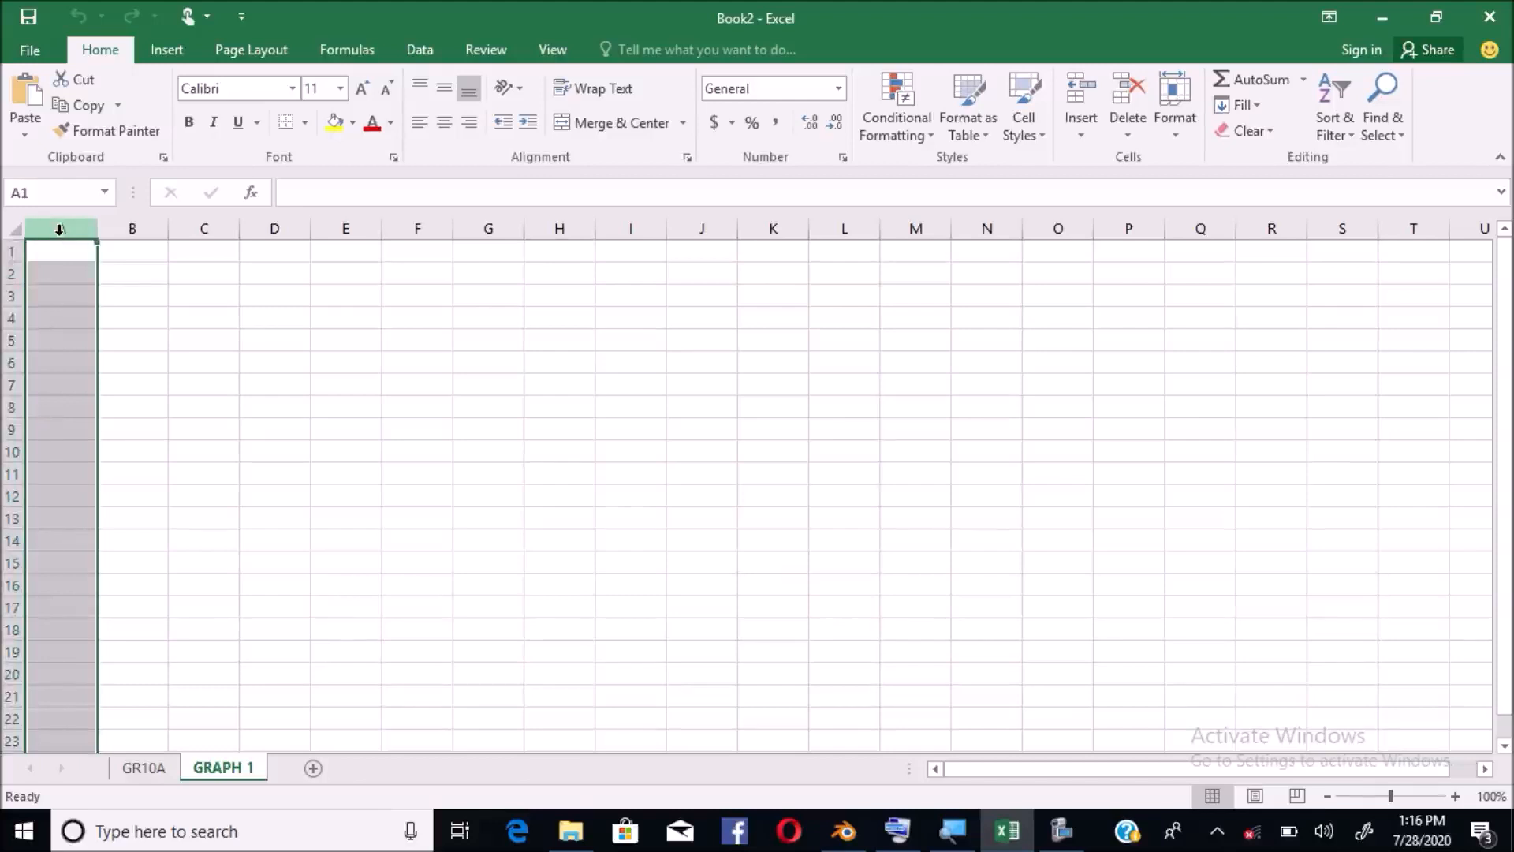
left_click(129, 227)
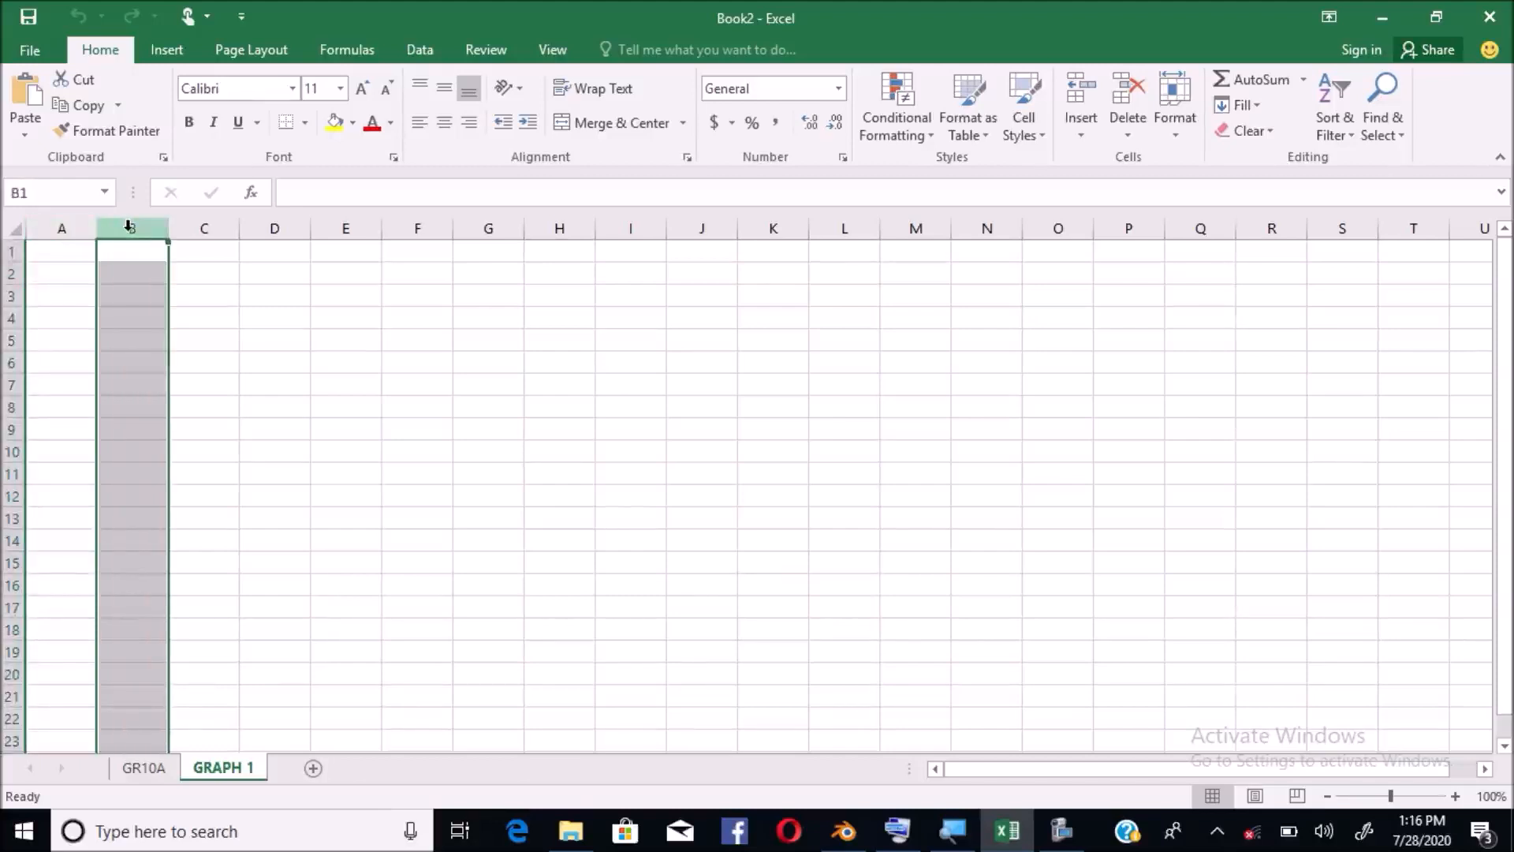
left_click(205, 227)
left_click(292, 228)
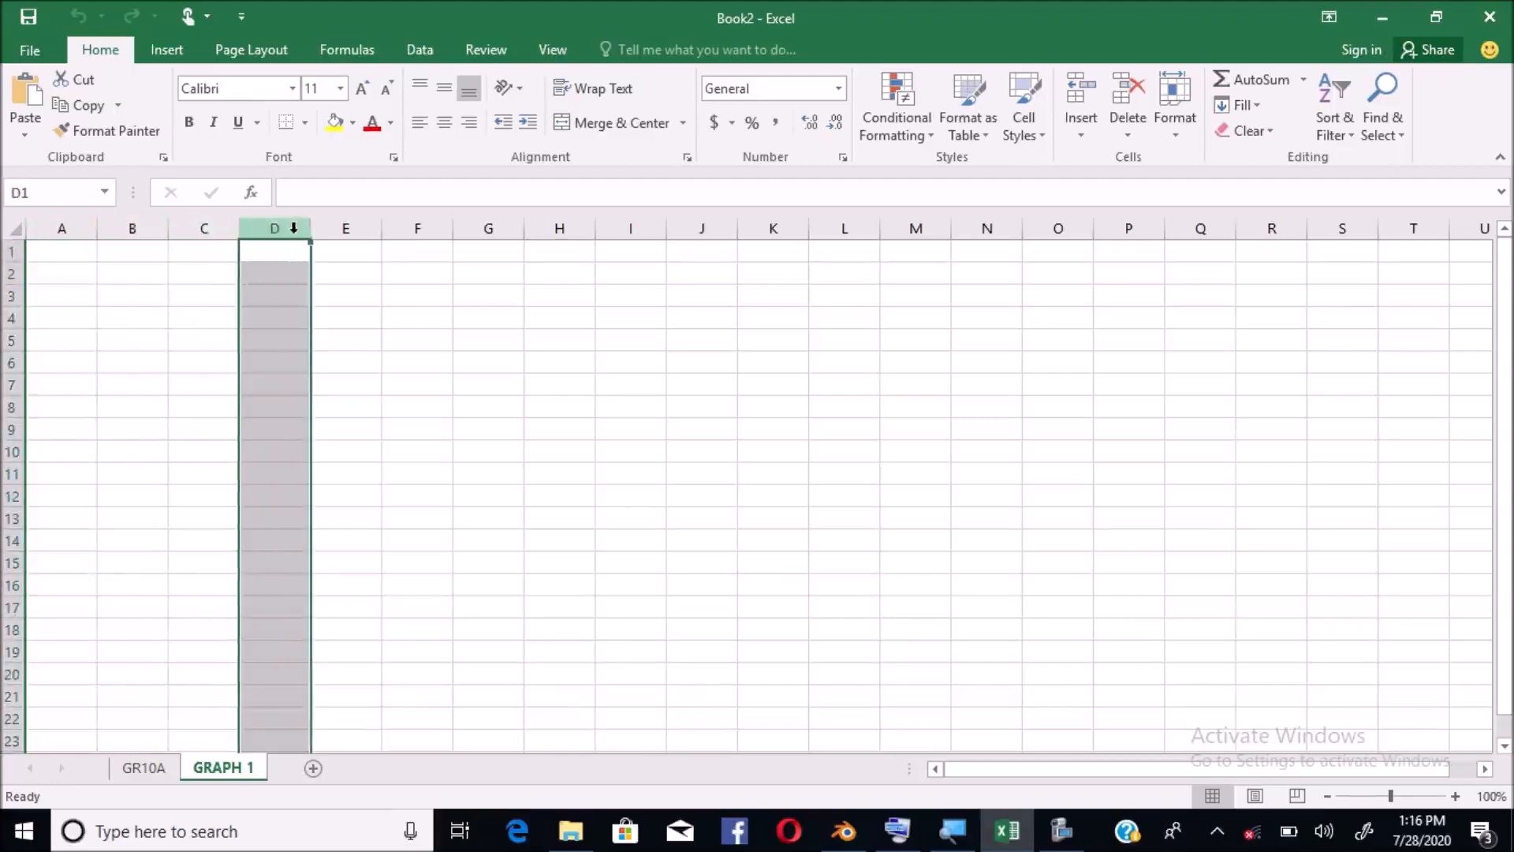
left_click(11, 274)
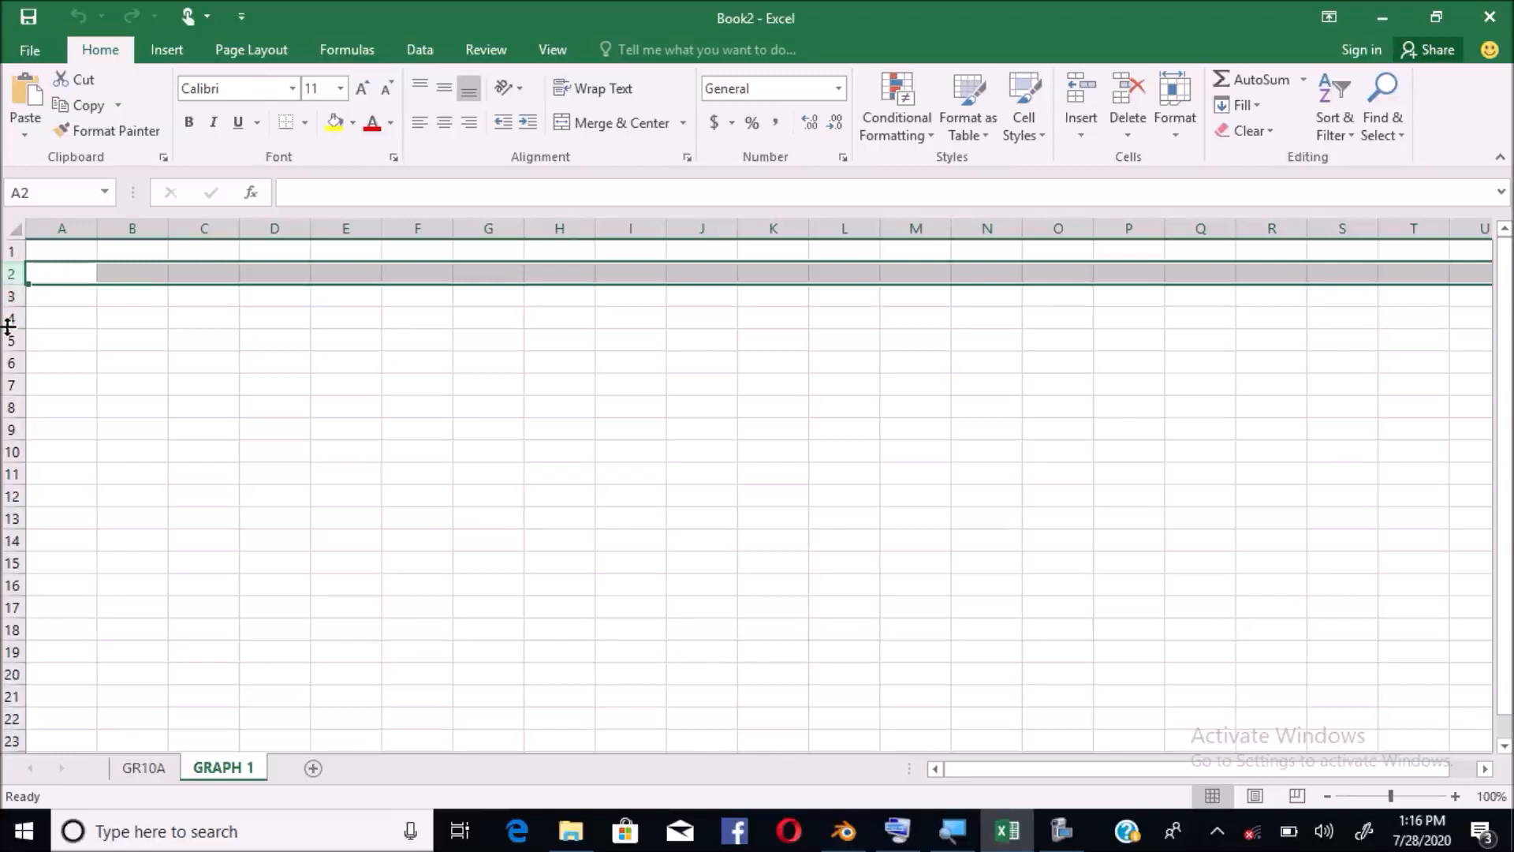
left_click(115, 328)
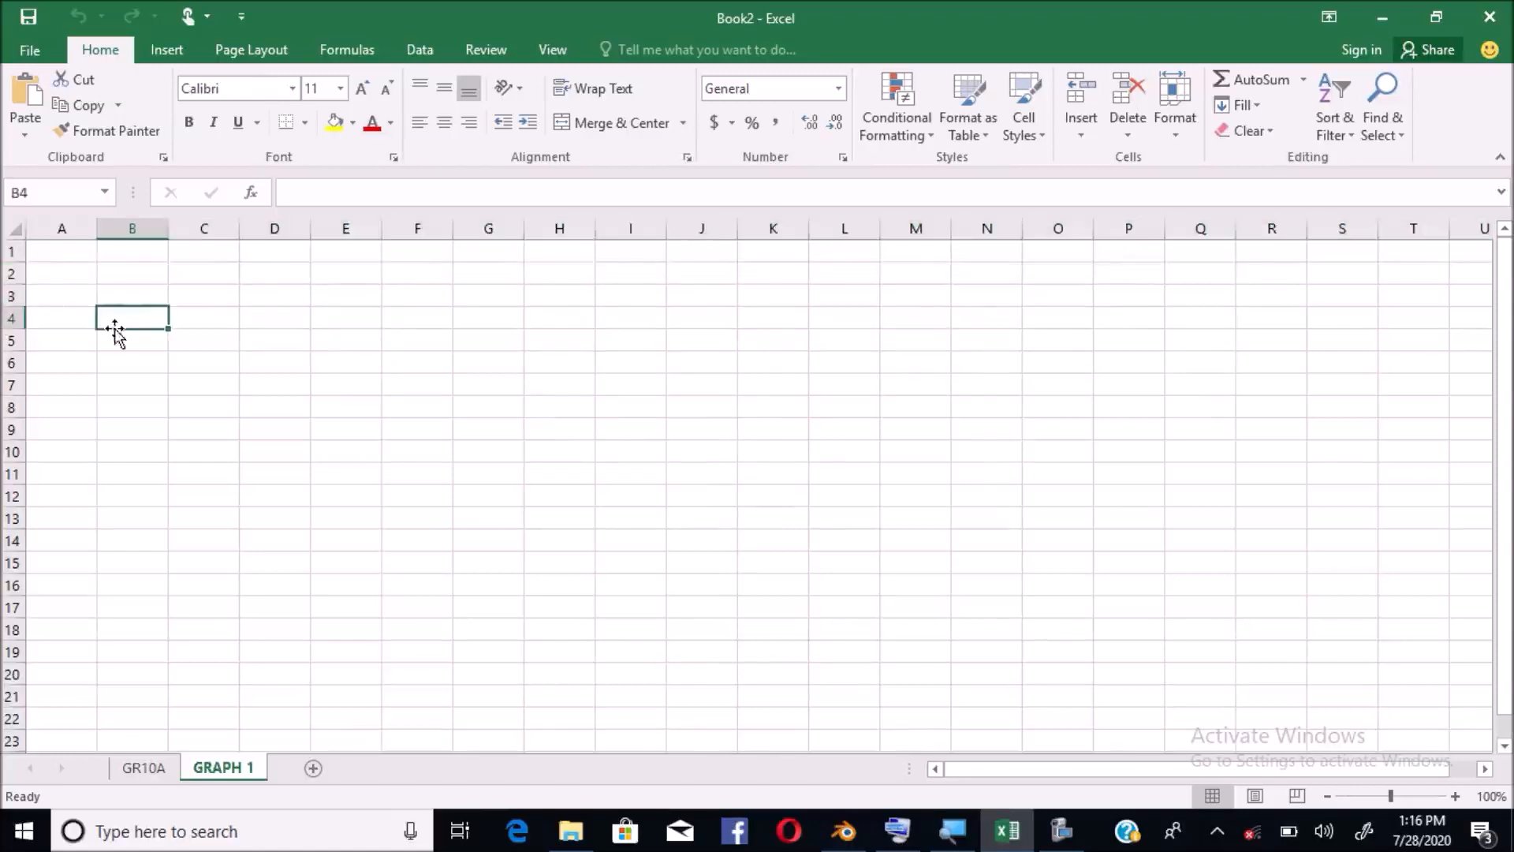
left_click(65, 252)
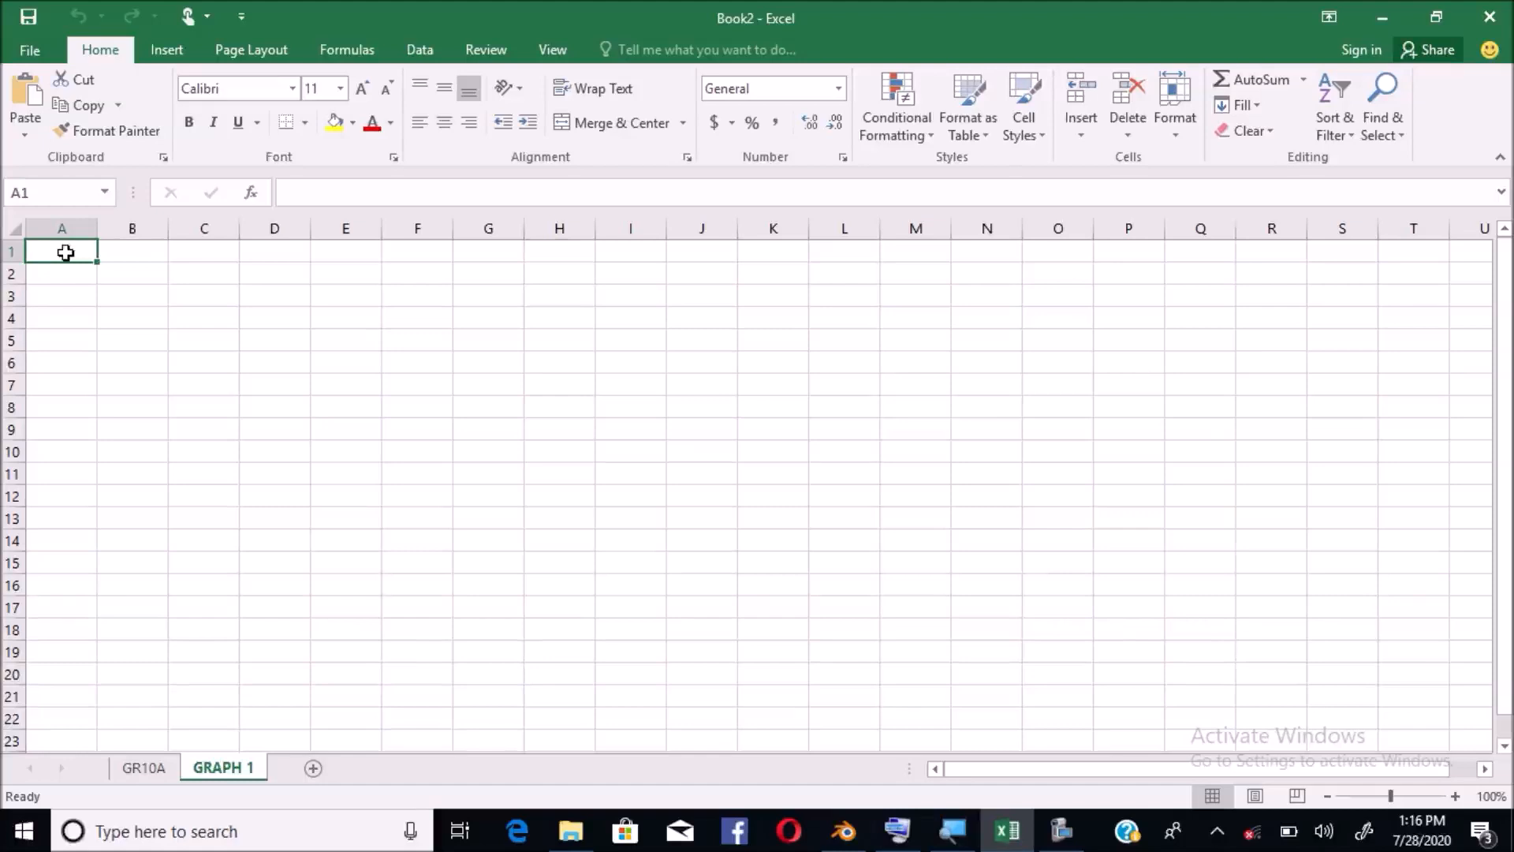
Enter the first four learners' full names in cells A1 to A4
type("M")
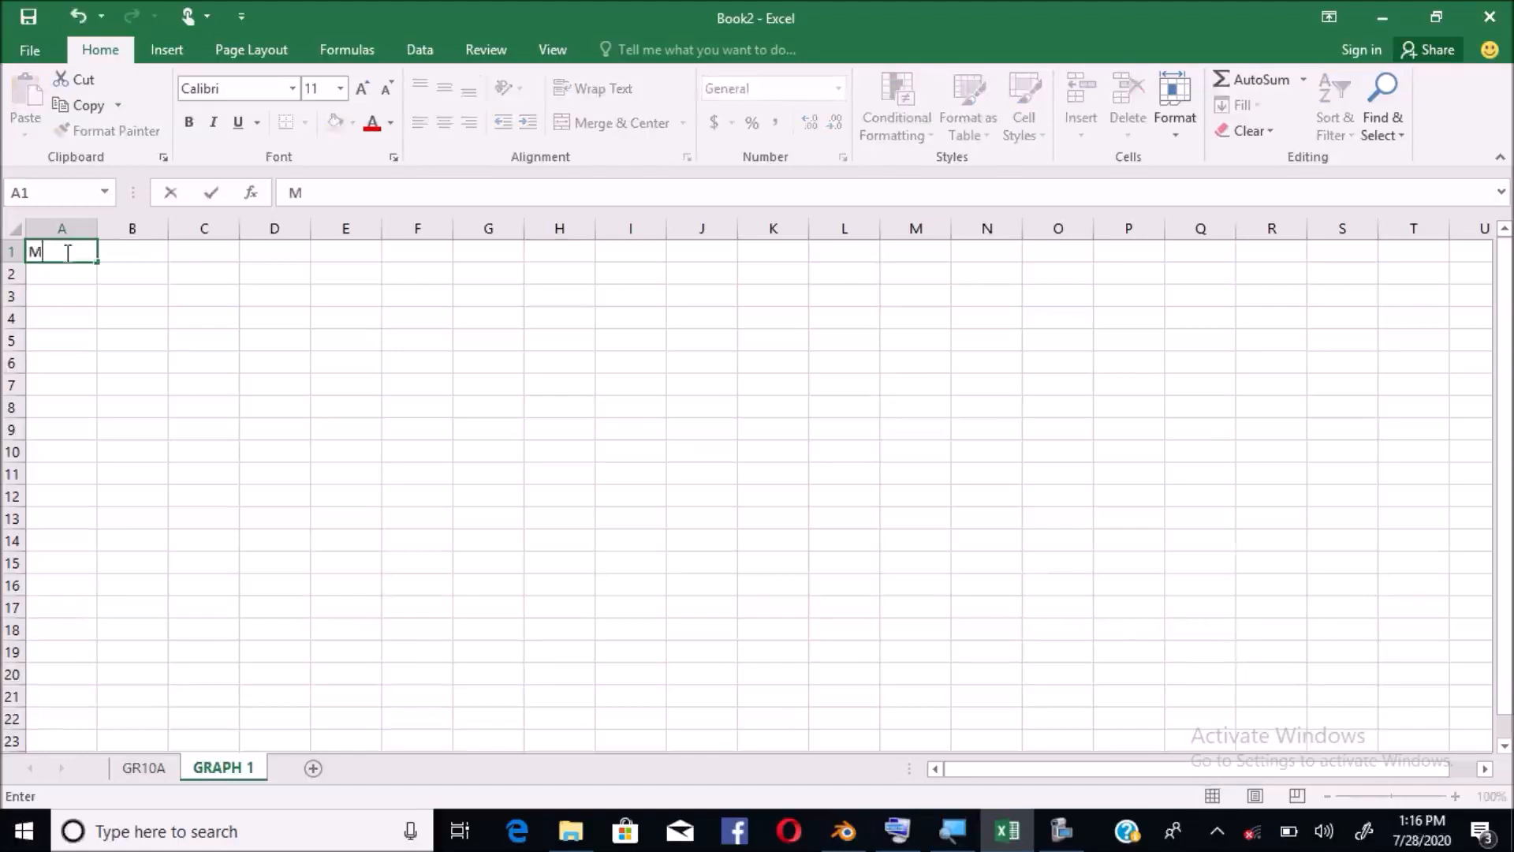
key("BackSpace")
key("Return")
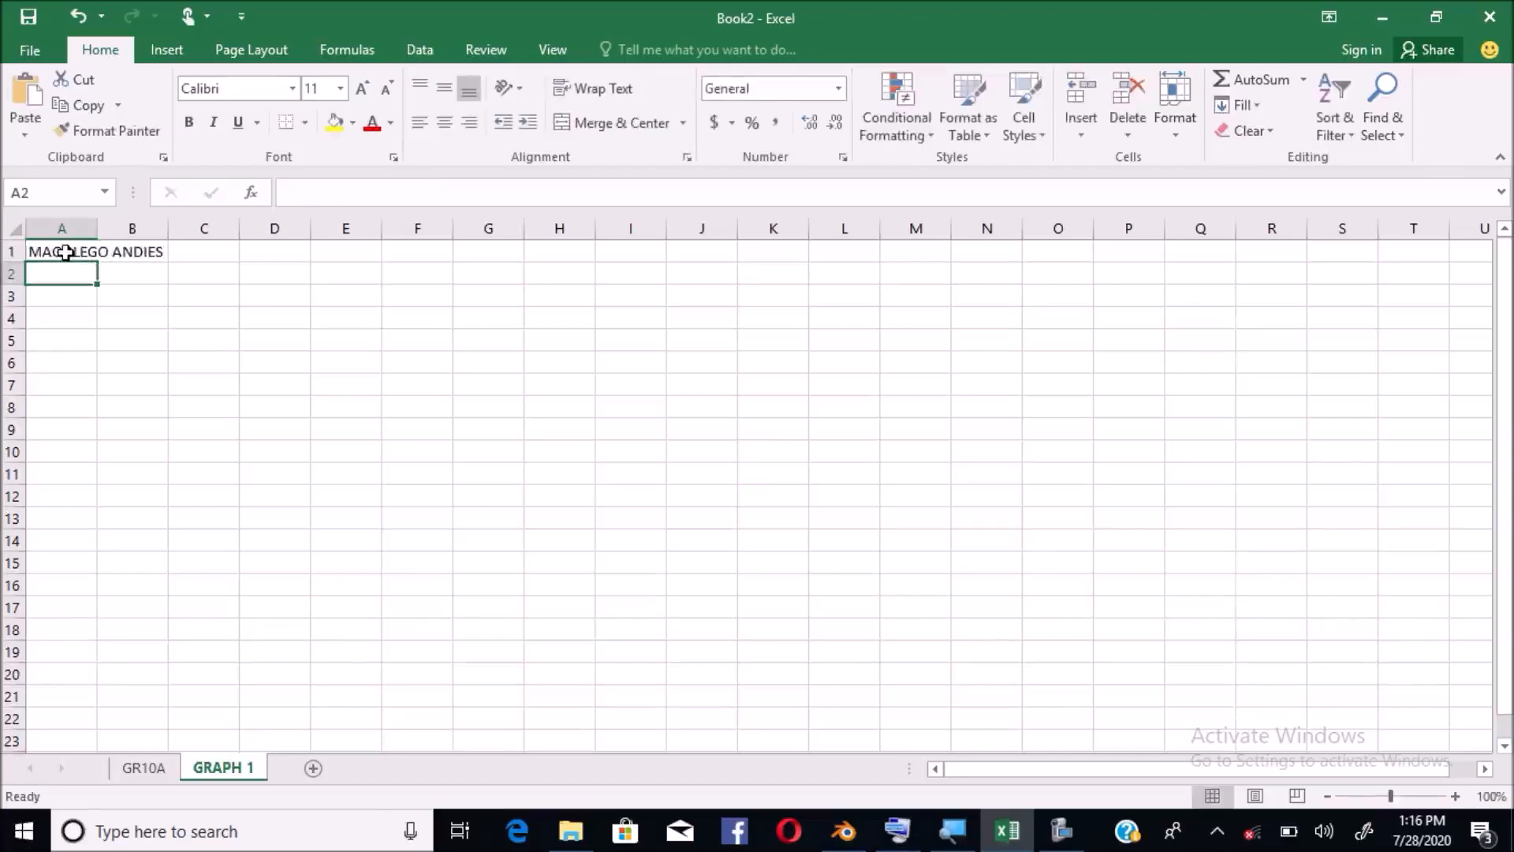
type("THABO")
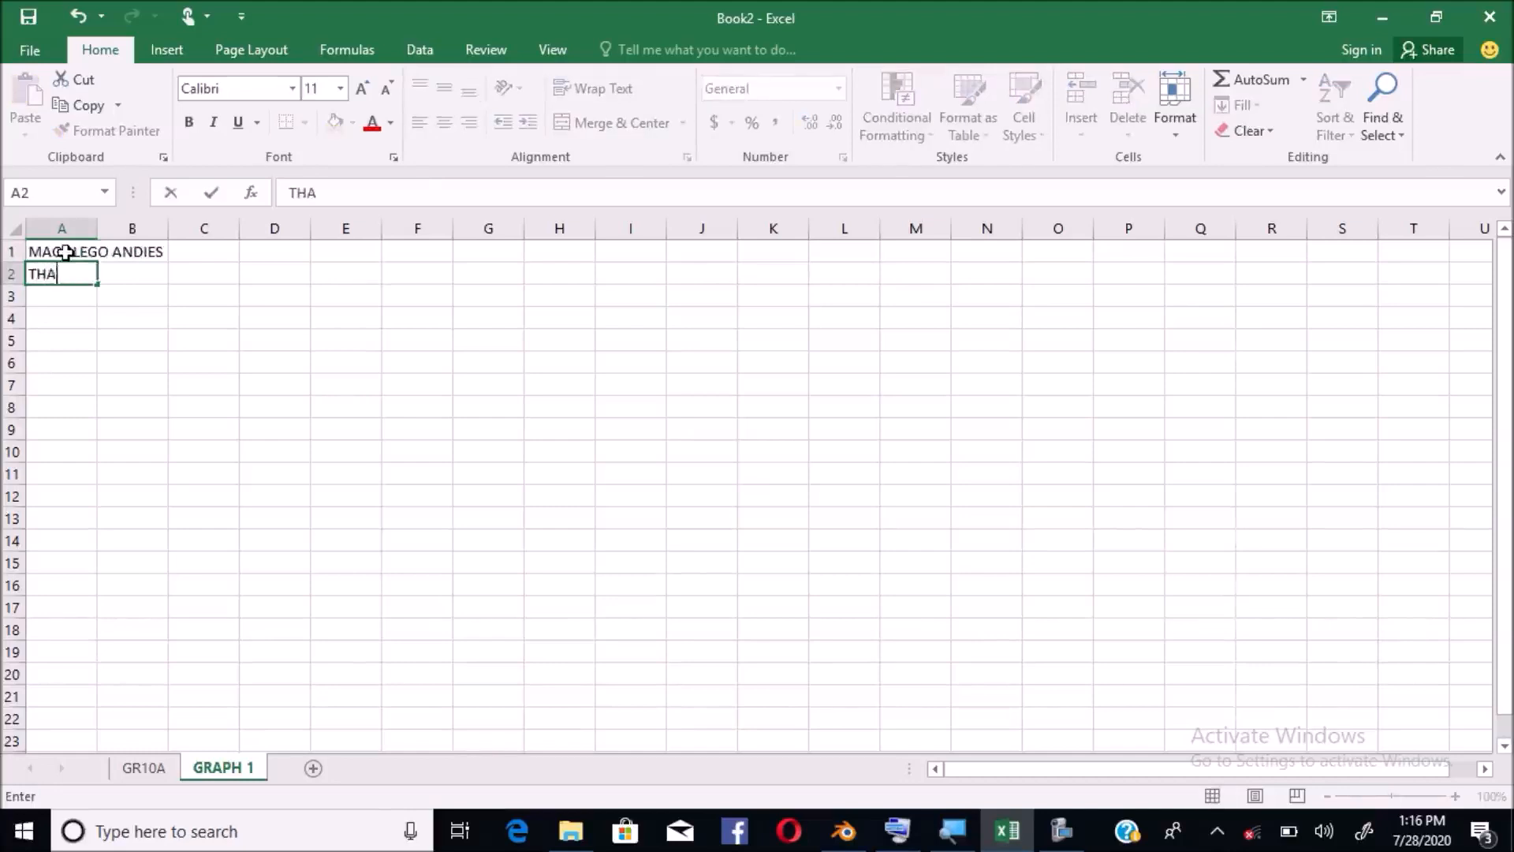
key("BackSpace")
key("BackSpace")
key("BackSpace")
key("BackSpace")
key("BackSpace")
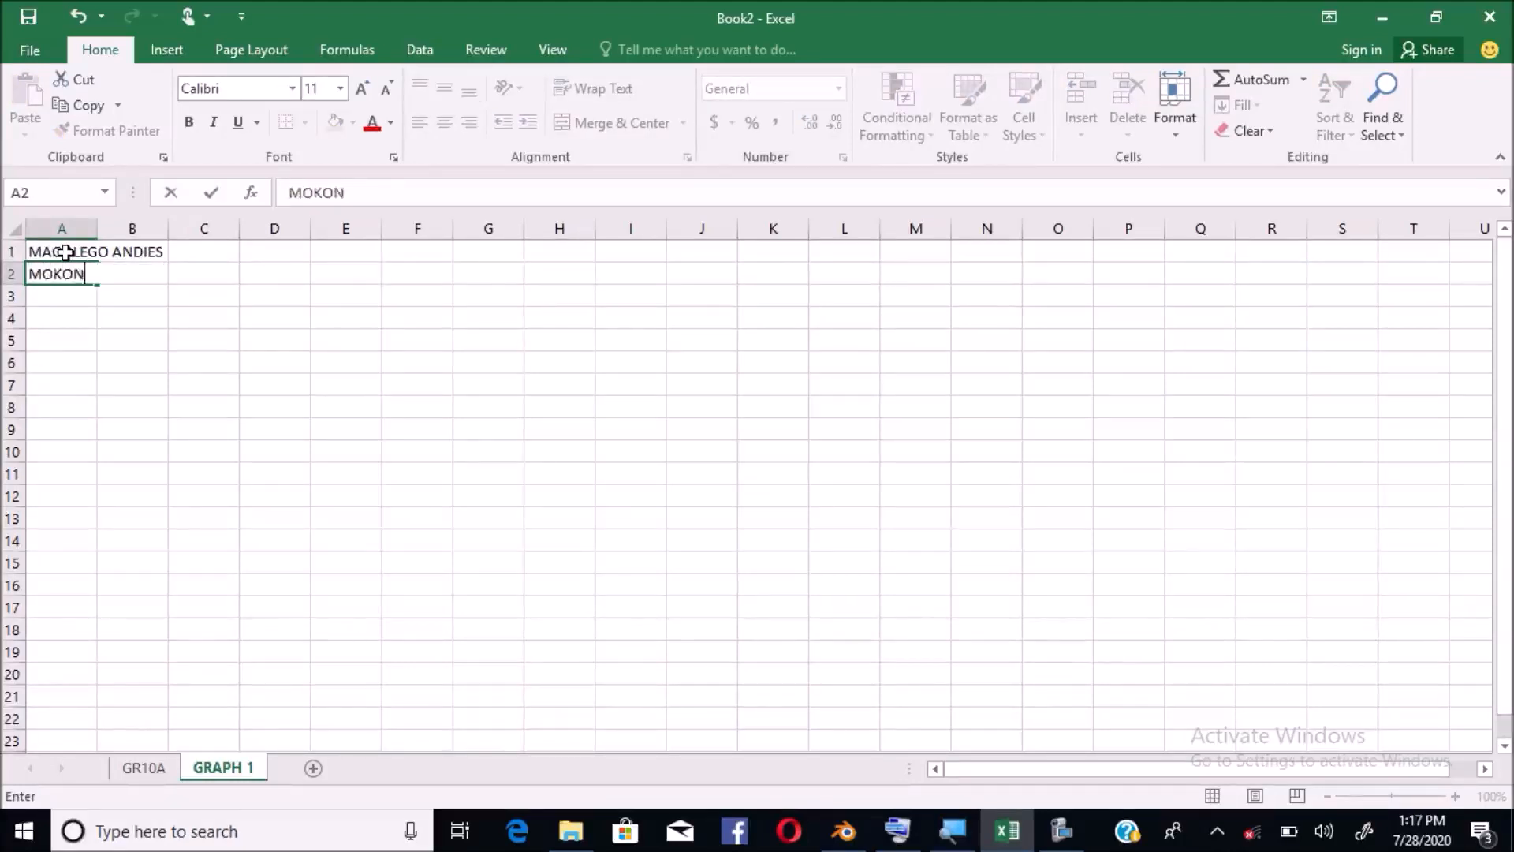
key("Return")
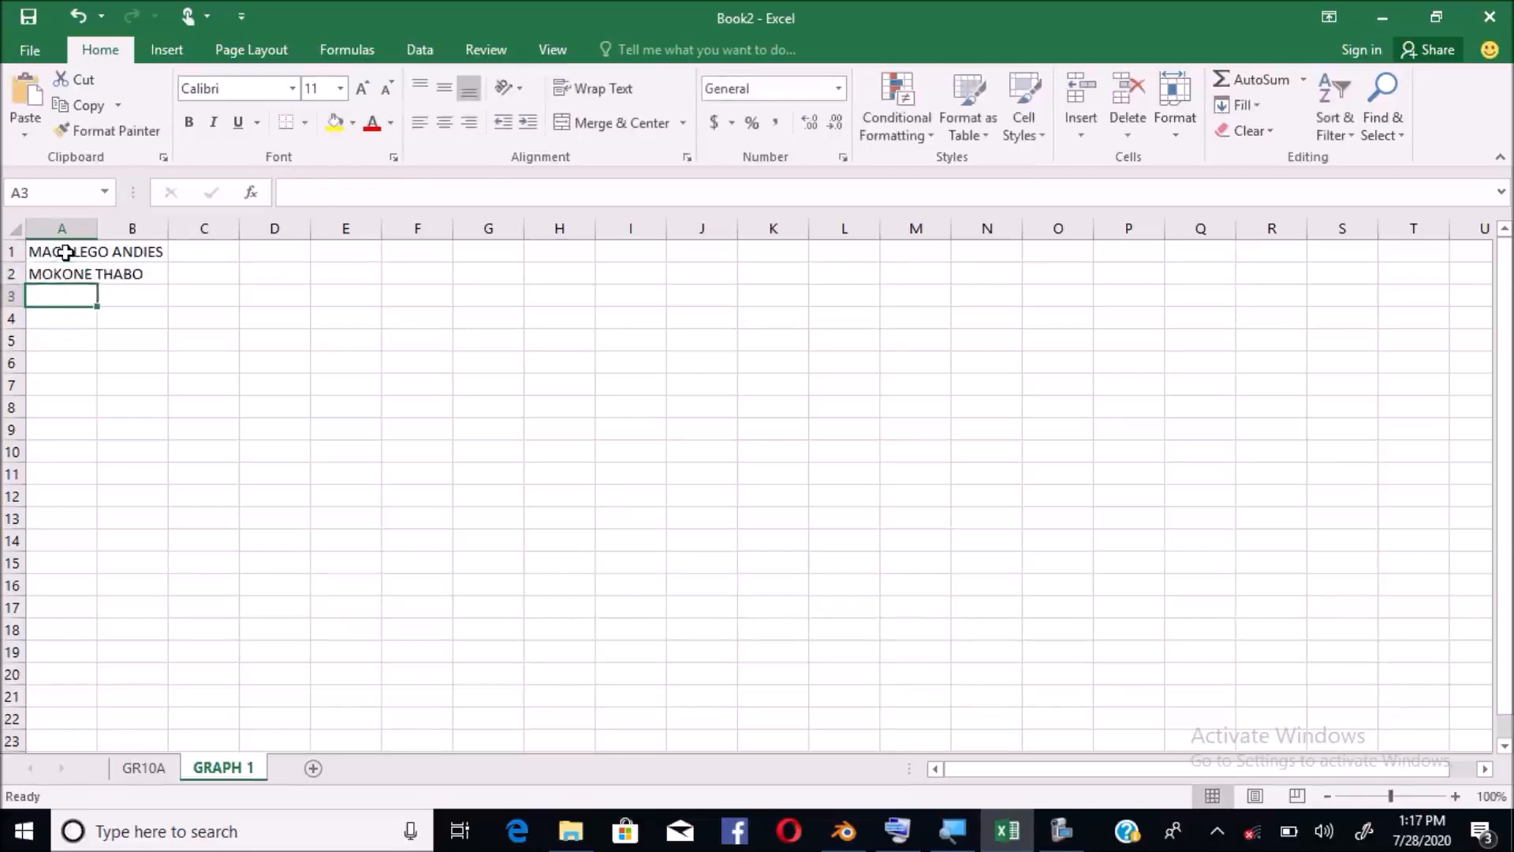
key("Return")
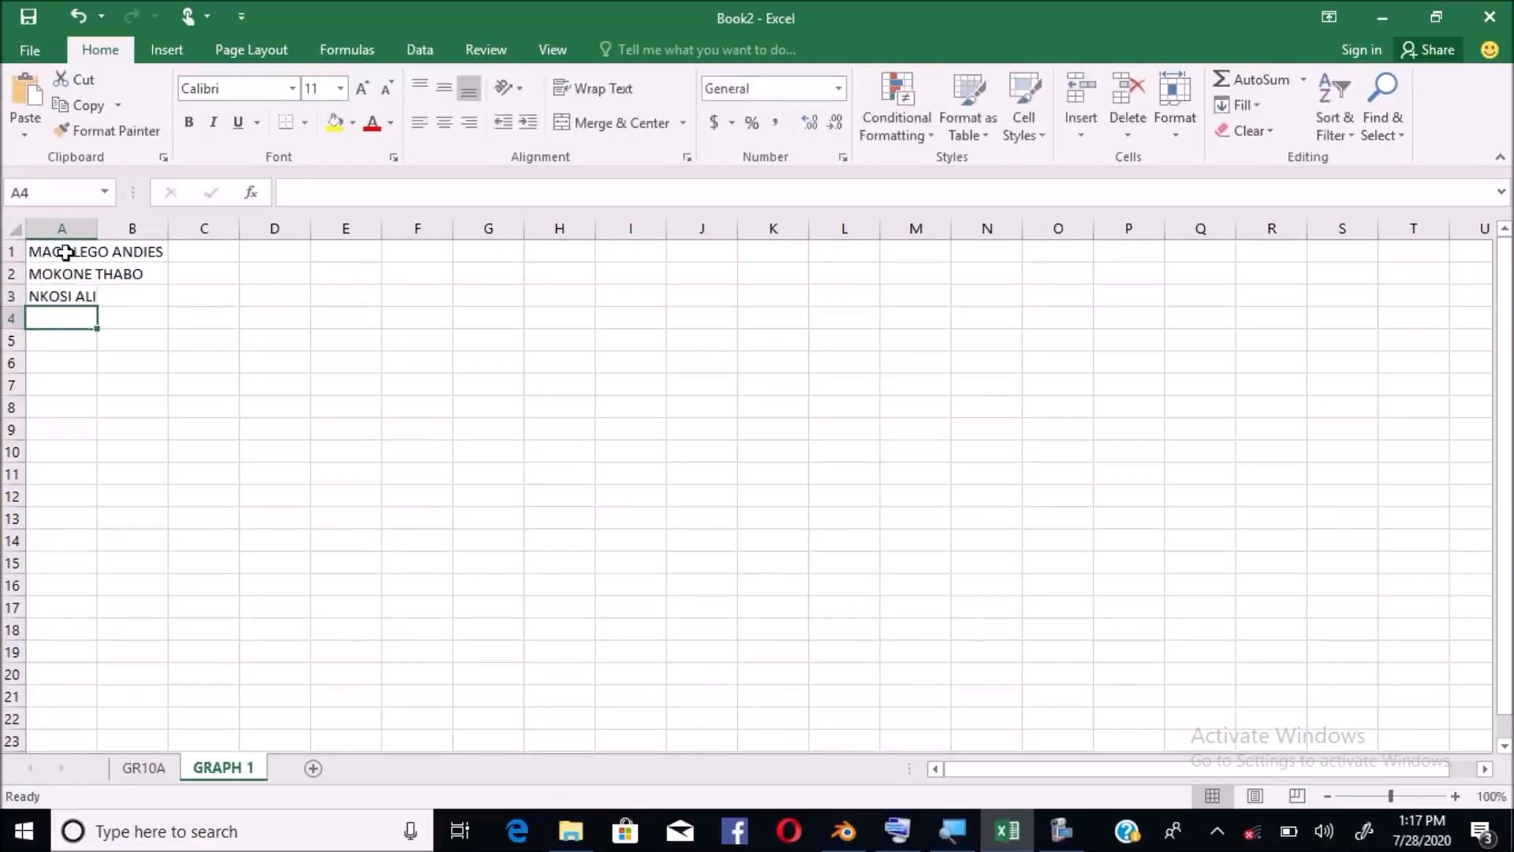
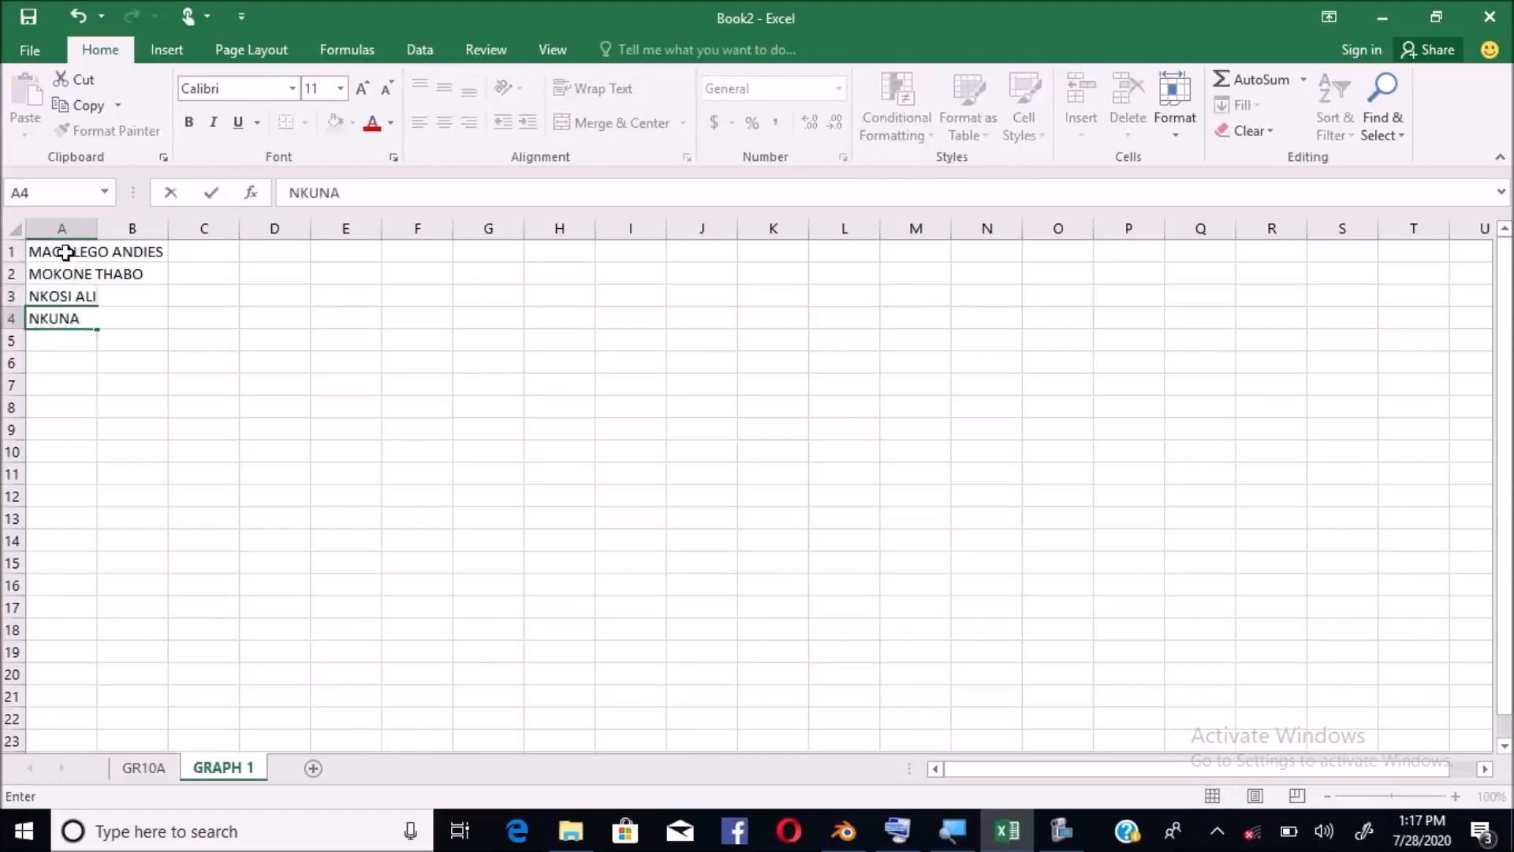
key("Return")
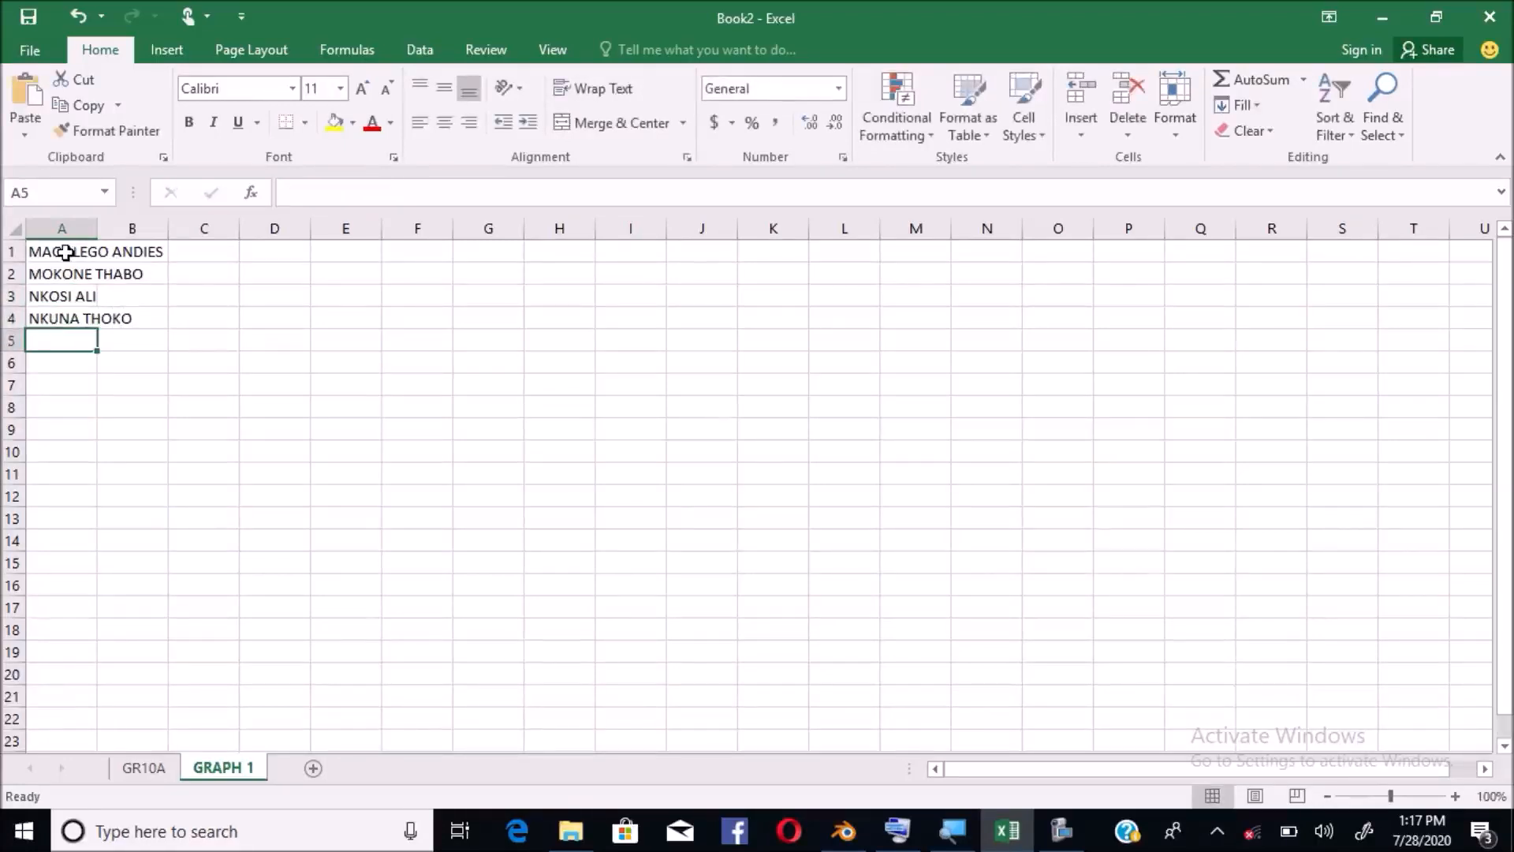
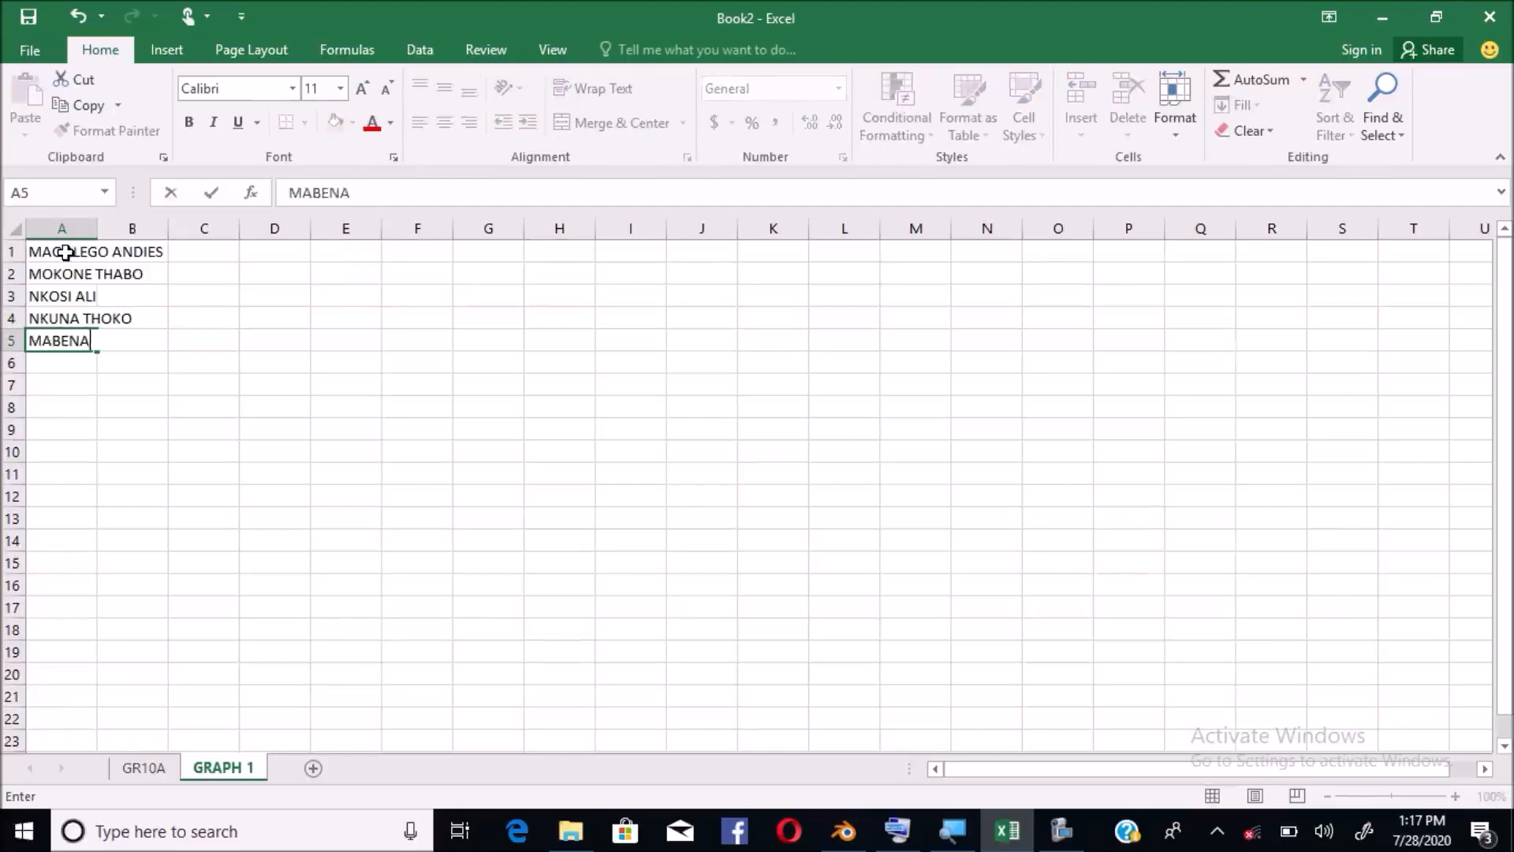
Enter the remaining six learners' full names in A5 to A10, then select column A
key("Return")
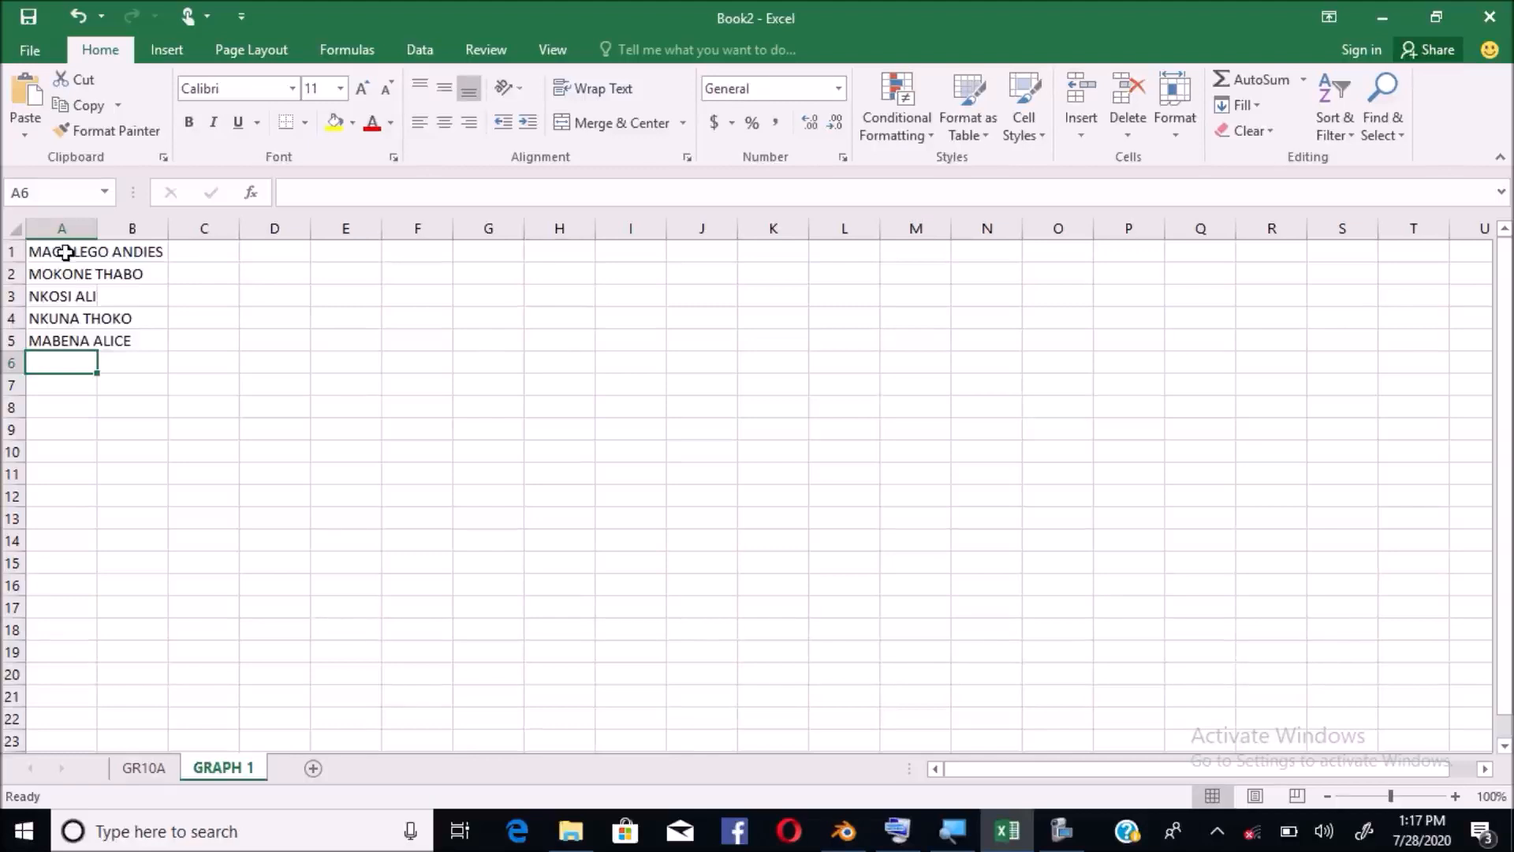
type("N")
key("BackSpace")
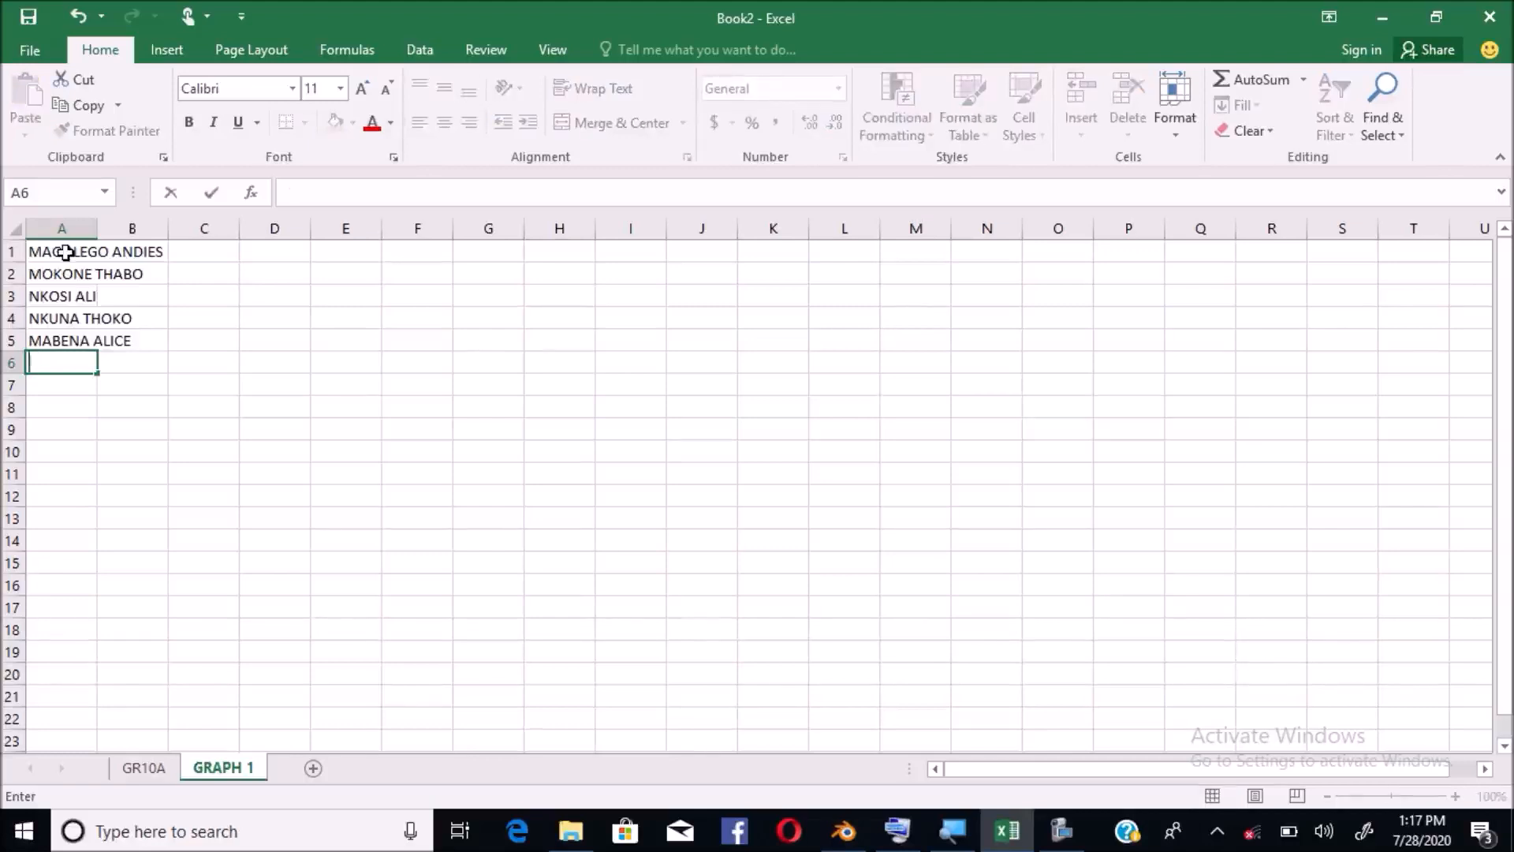
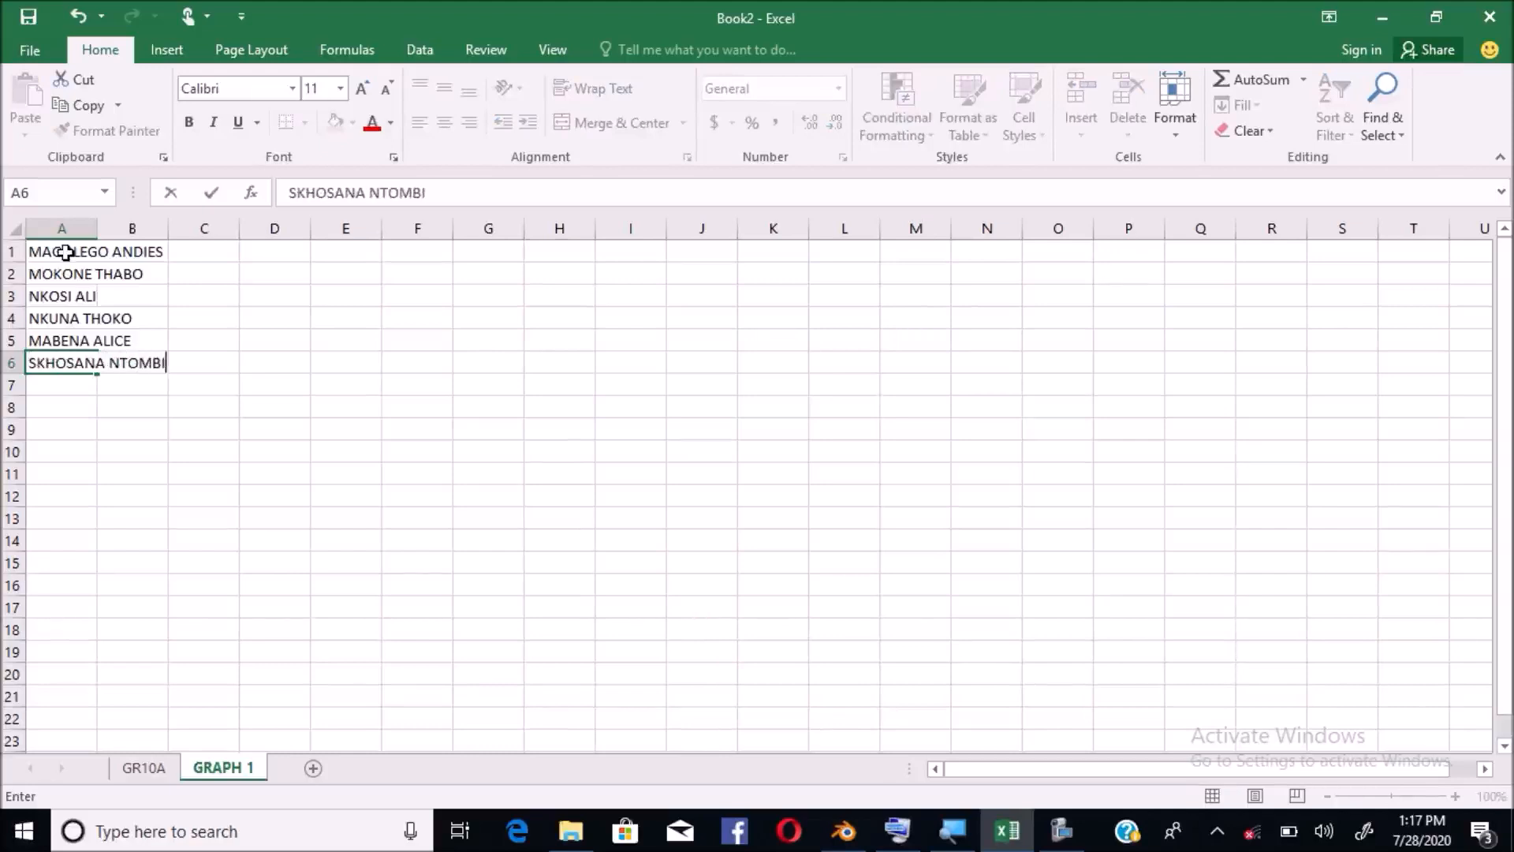
key("Return")
type("MMAN")
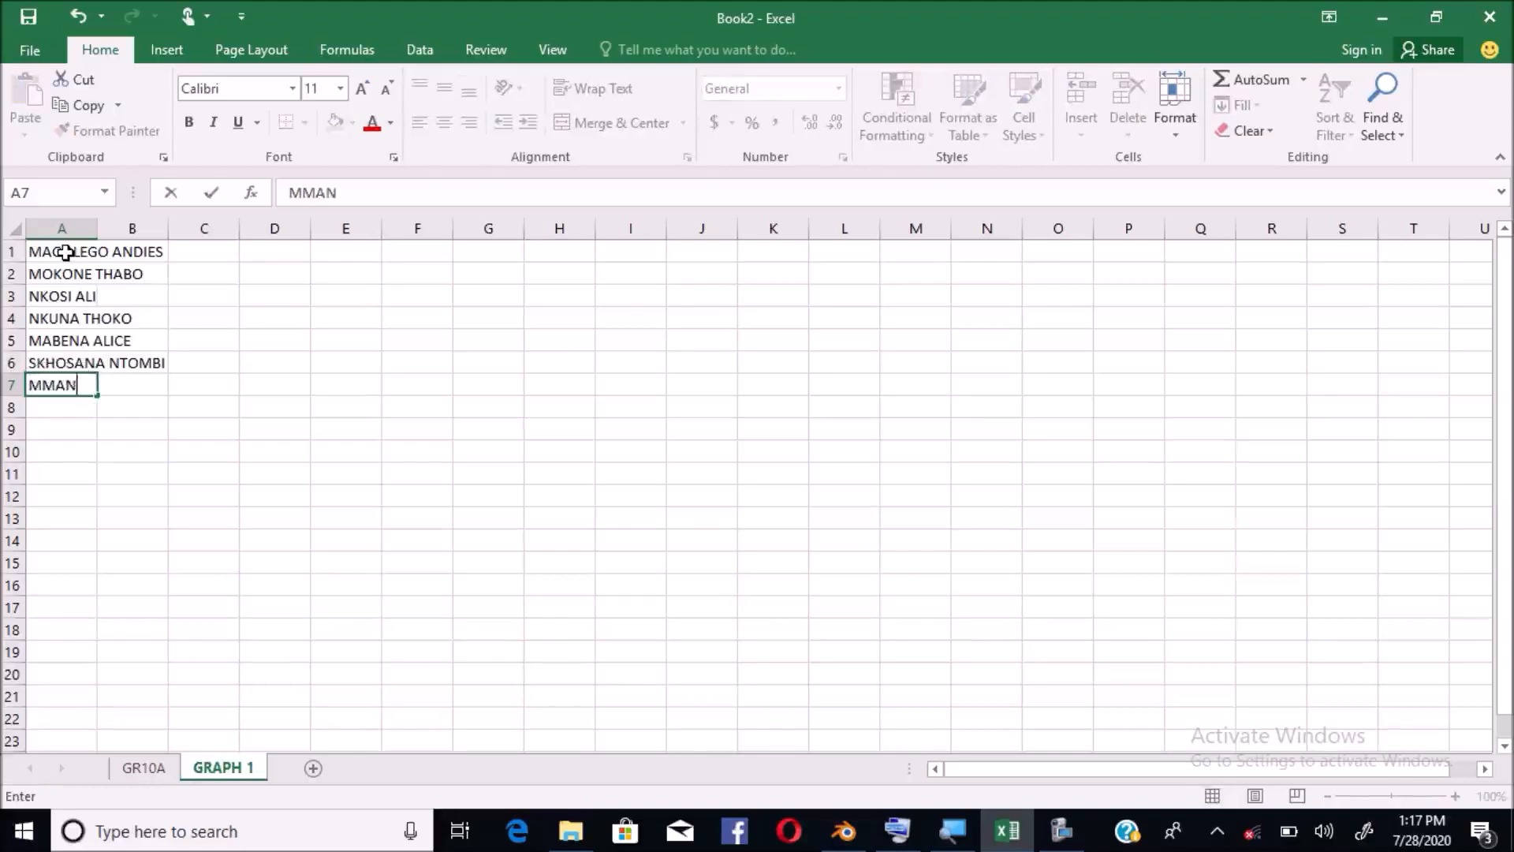
key("BackSpace")
key("Return")
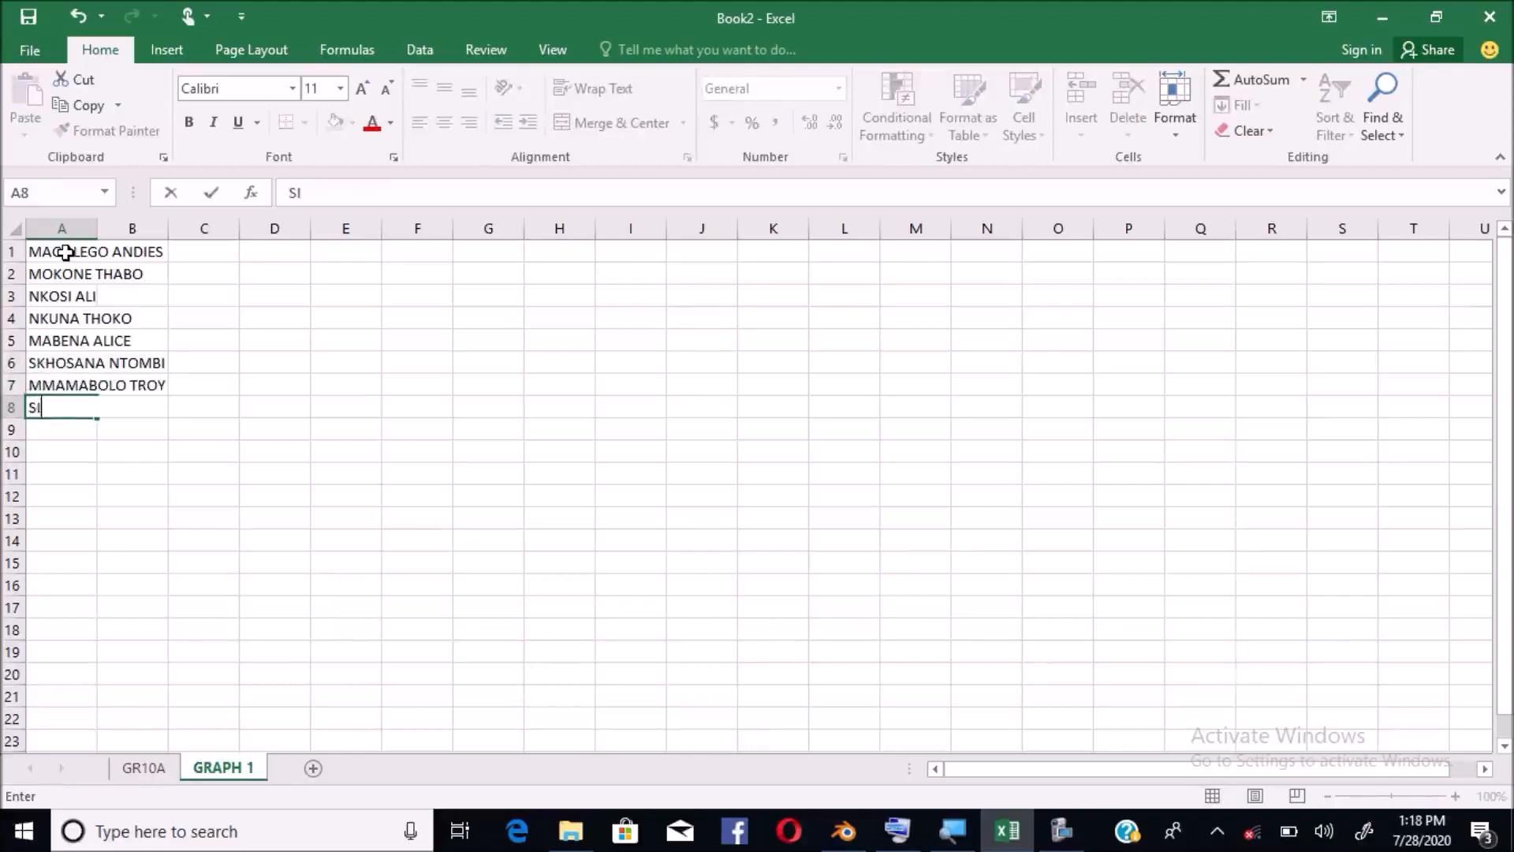
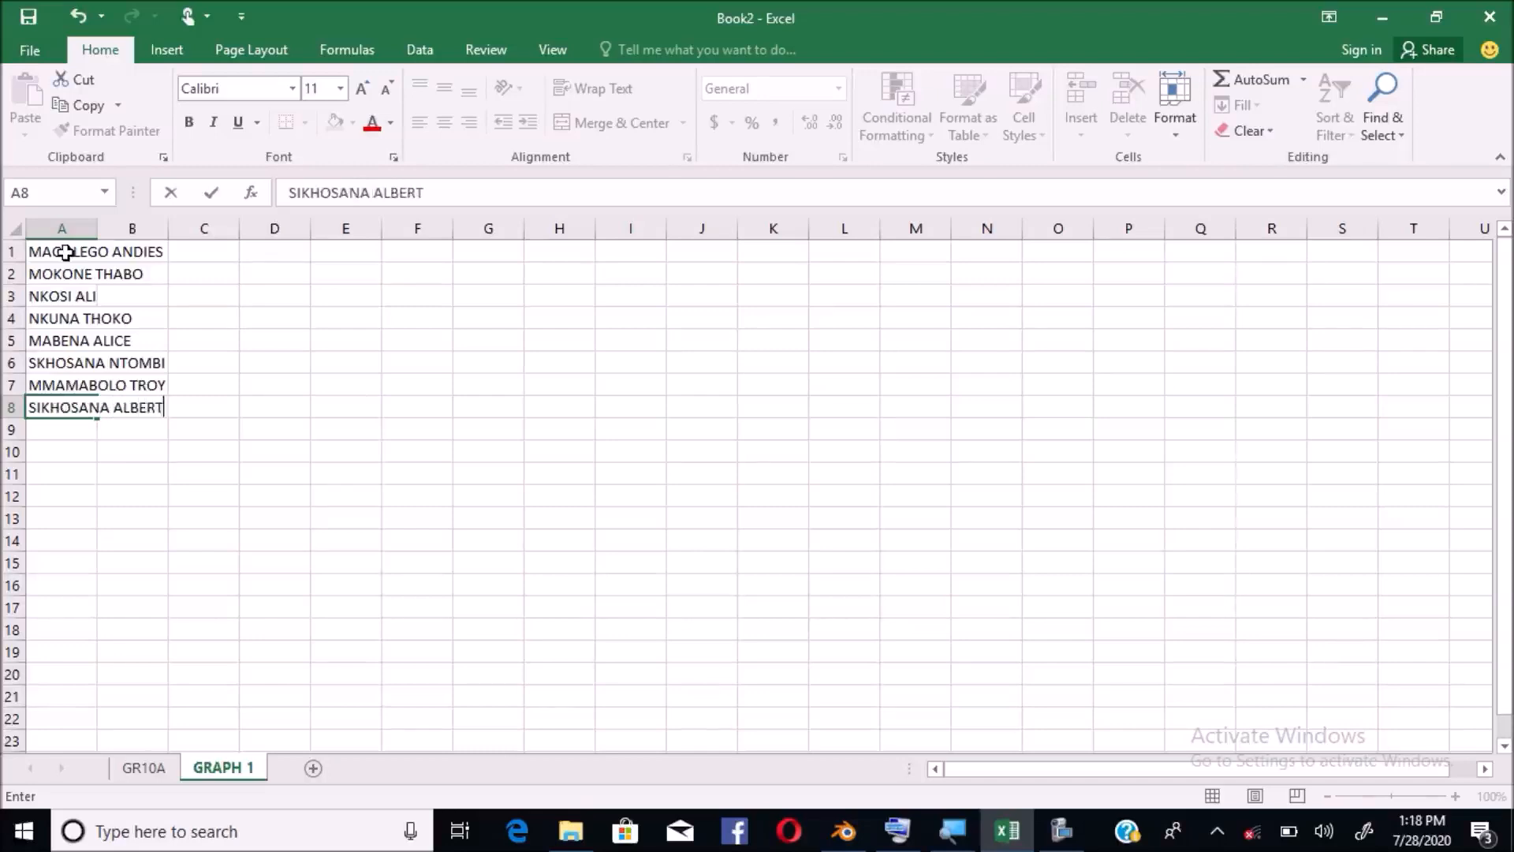
key("Return")
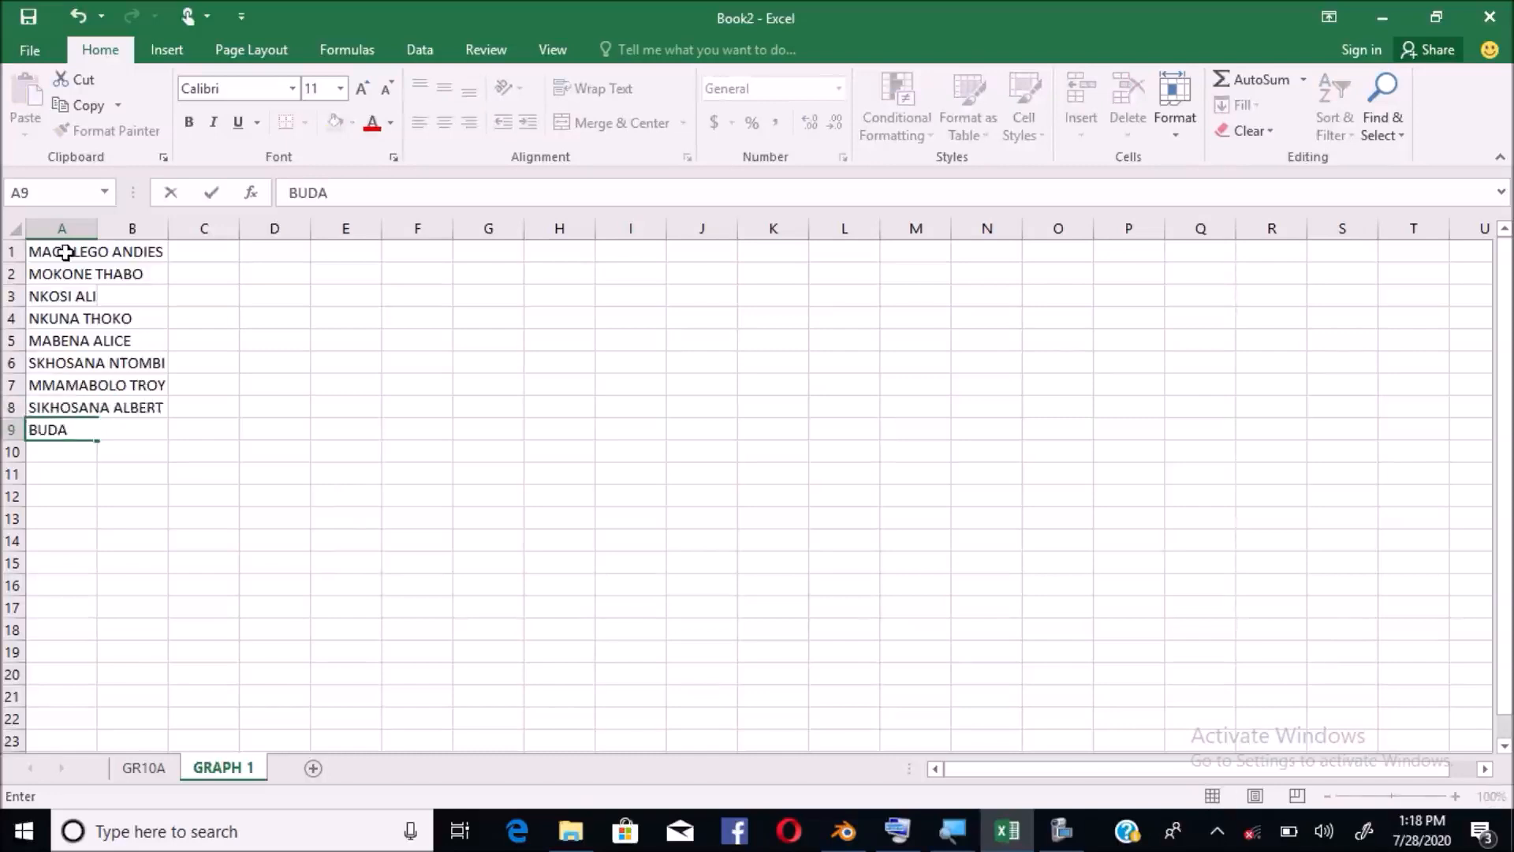
key("Return")
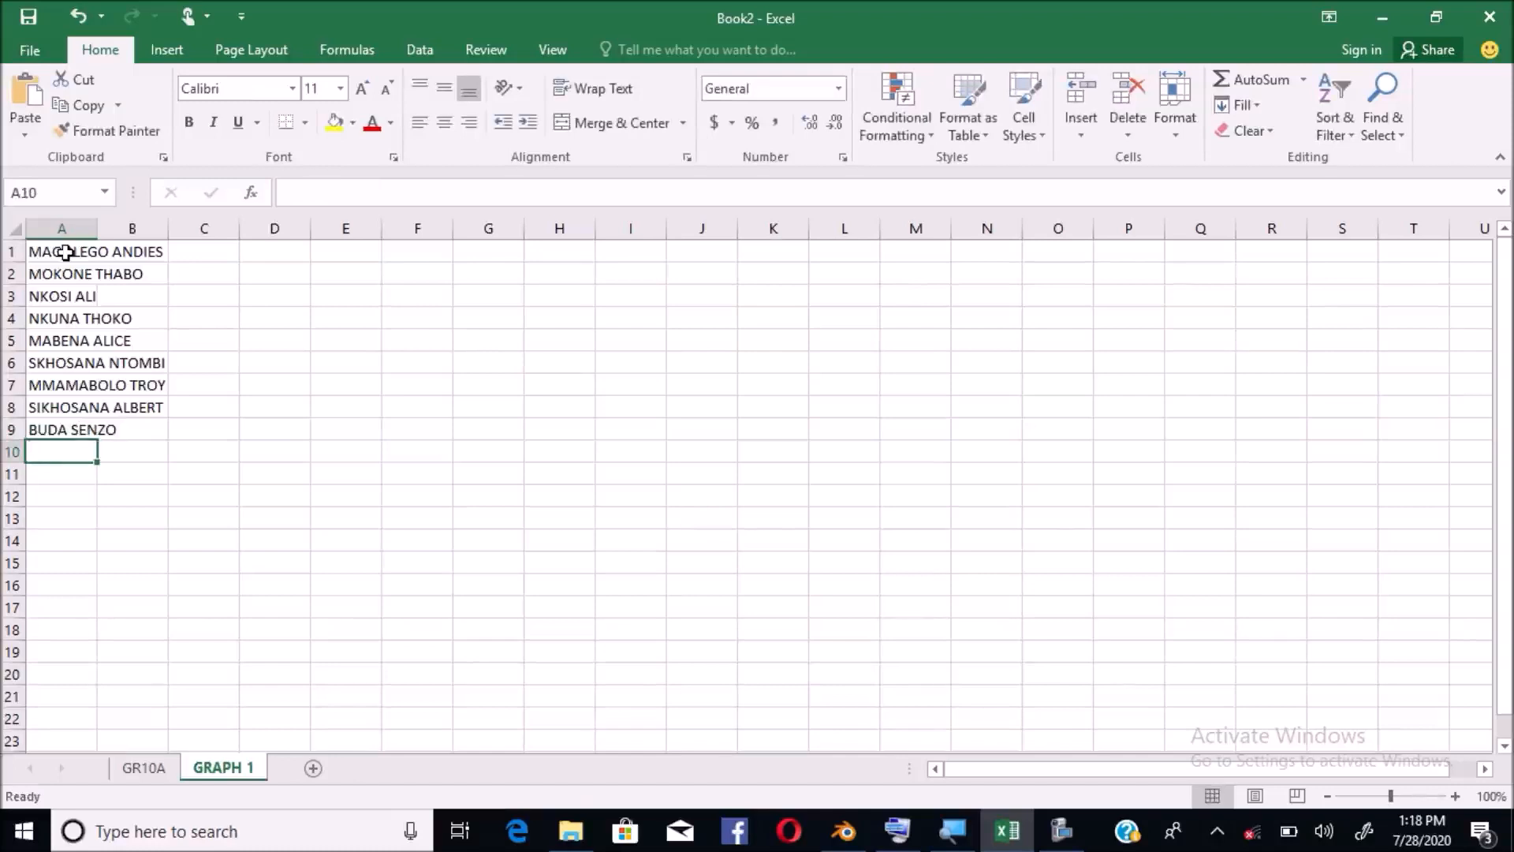
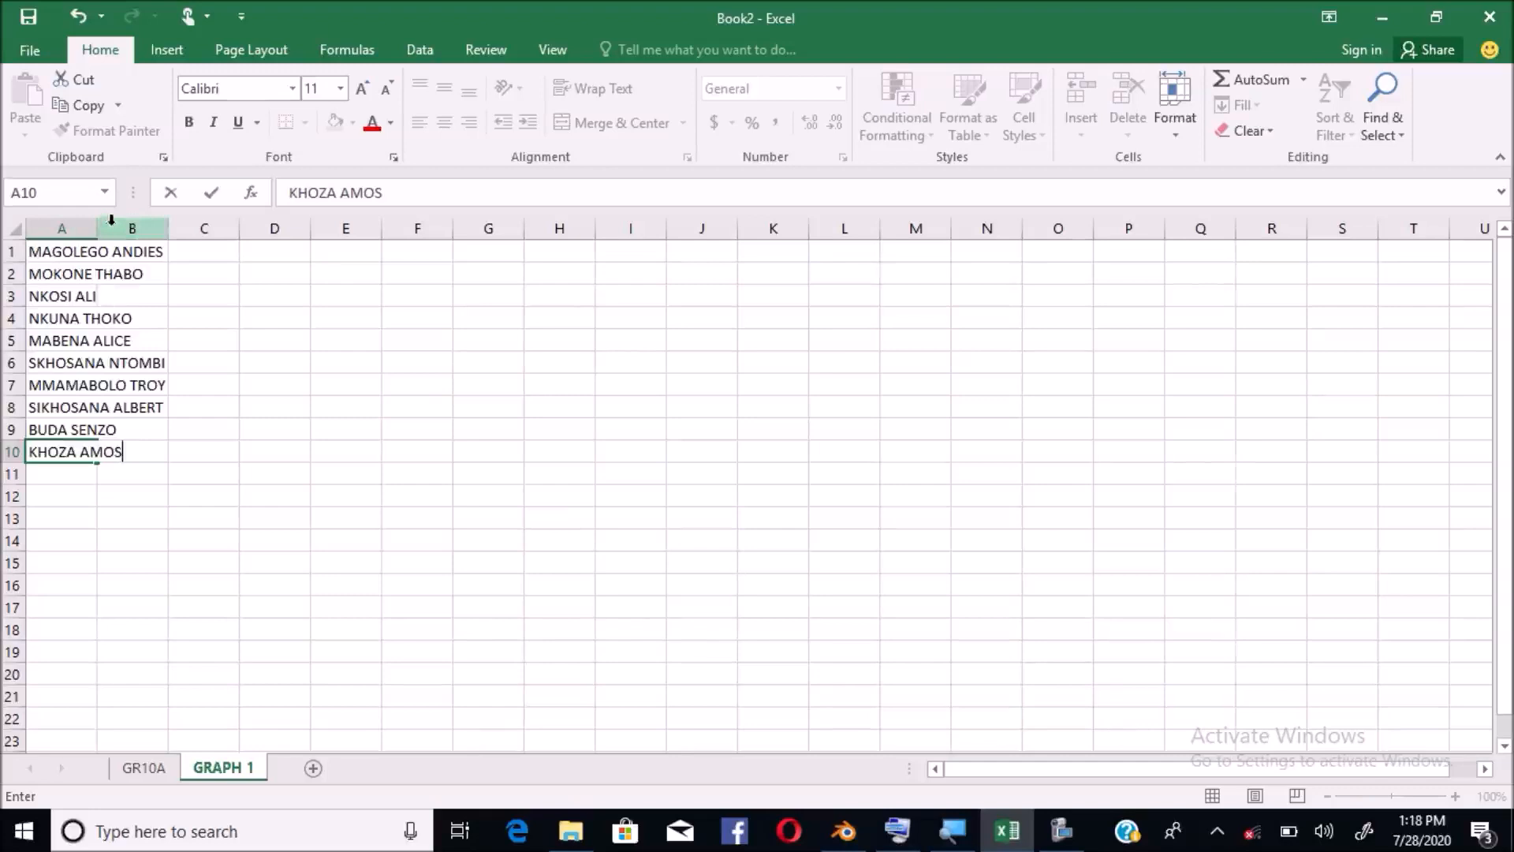
left_click(88, 227)
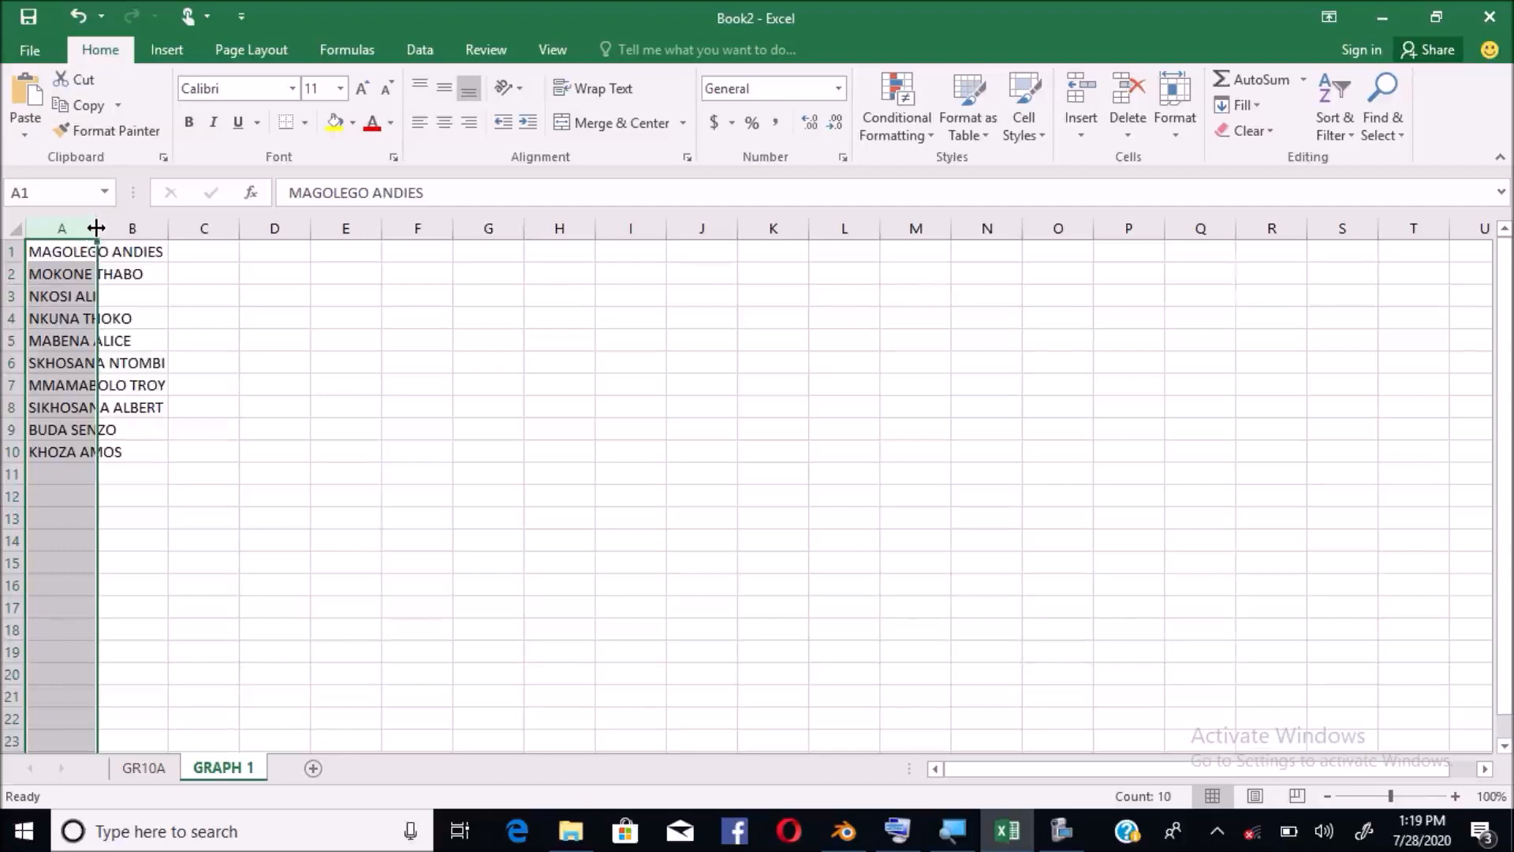
Widen column A to about 16.86 so all ten names fit
left_click_drag(95, 228, 96, 228)
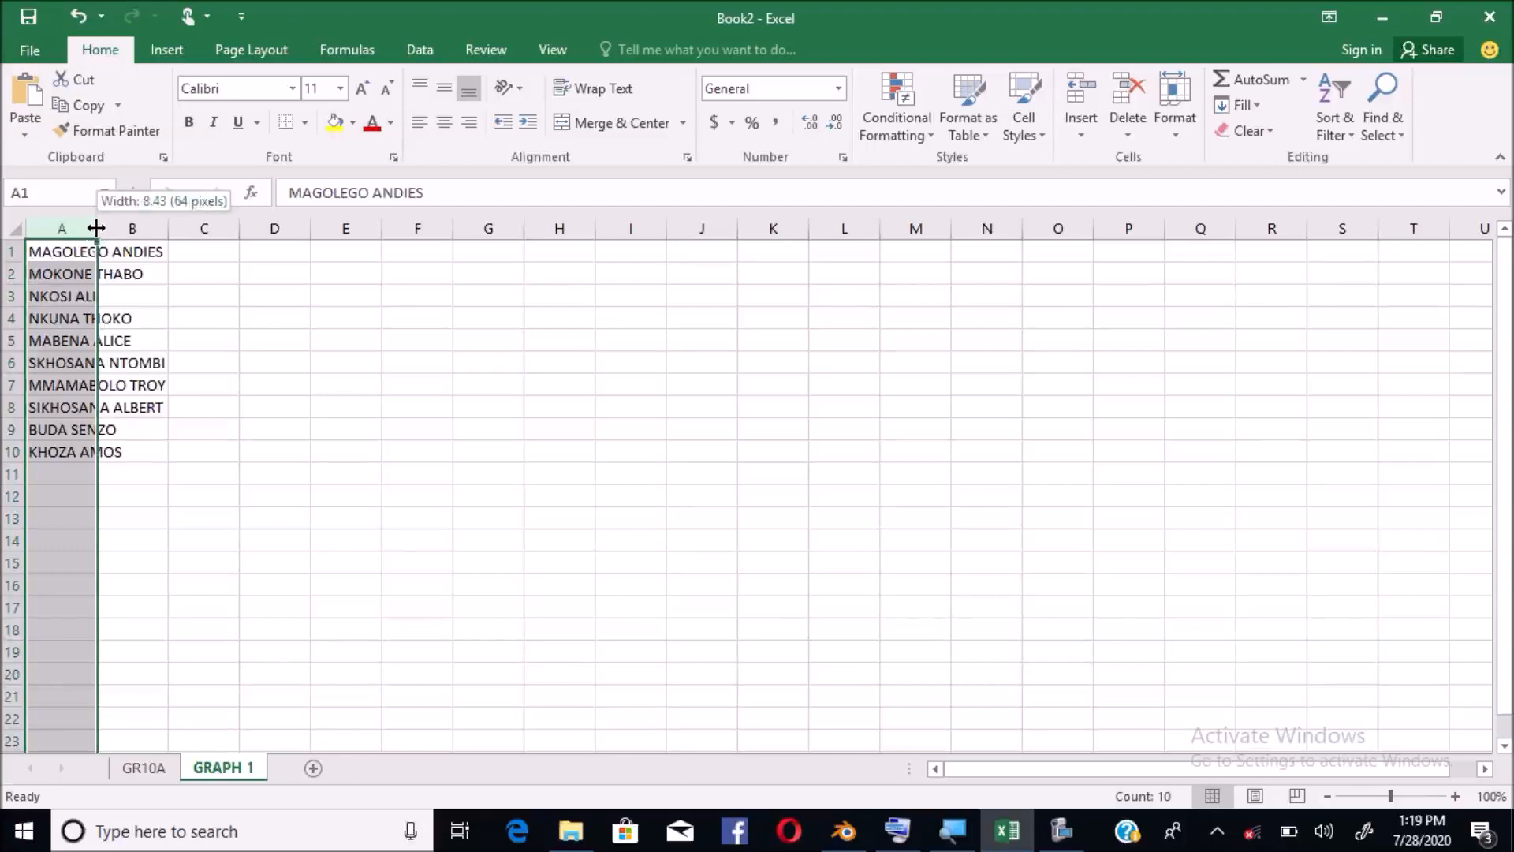
left_click_drag(95, 228, 186, 236)
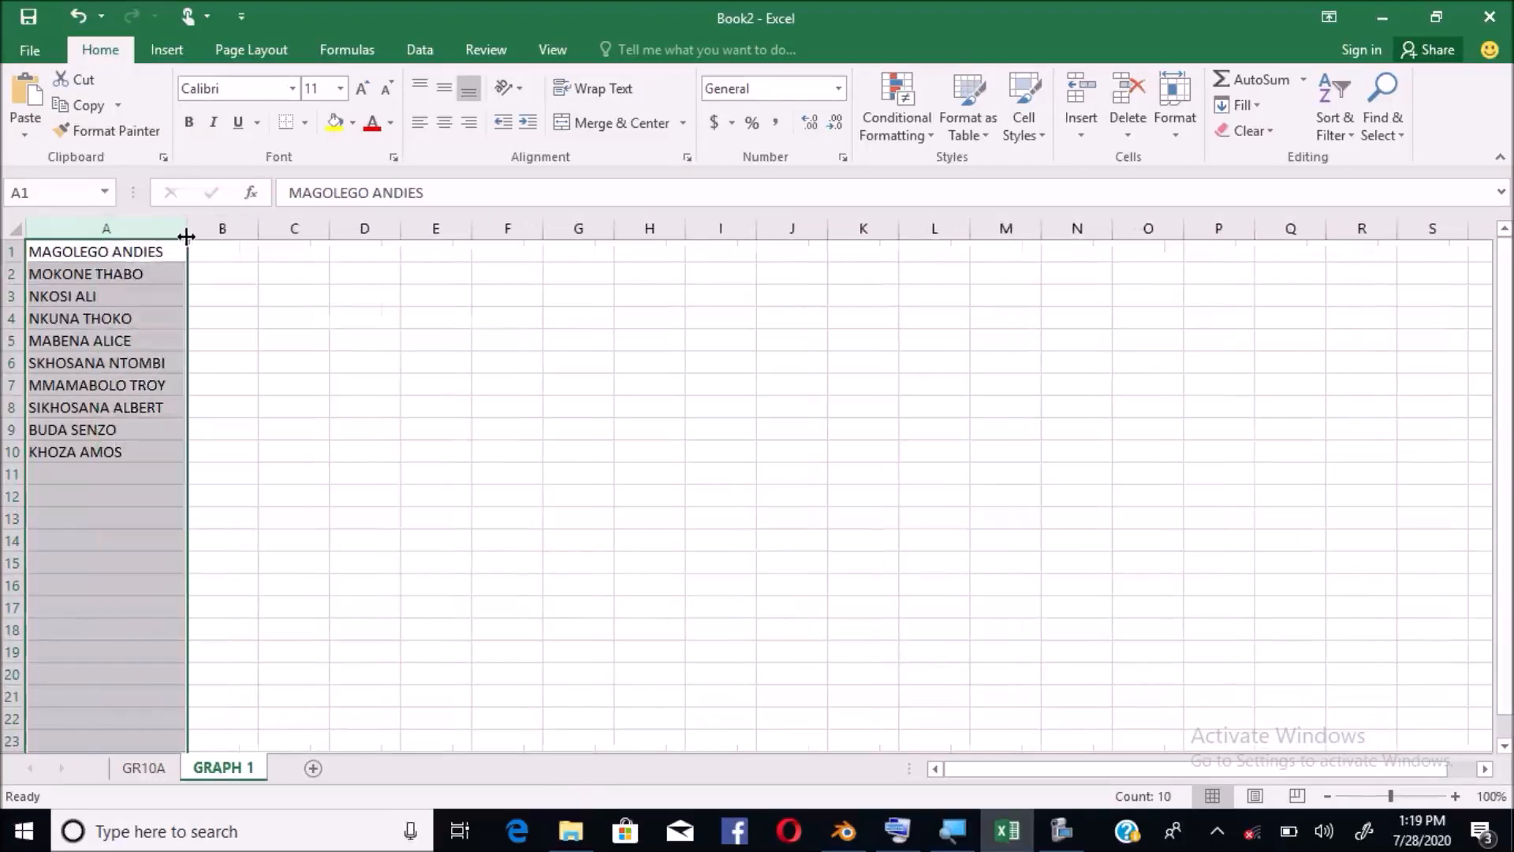
left_click(154, 359)
left_click(82, 230)
left_click(127, 251)
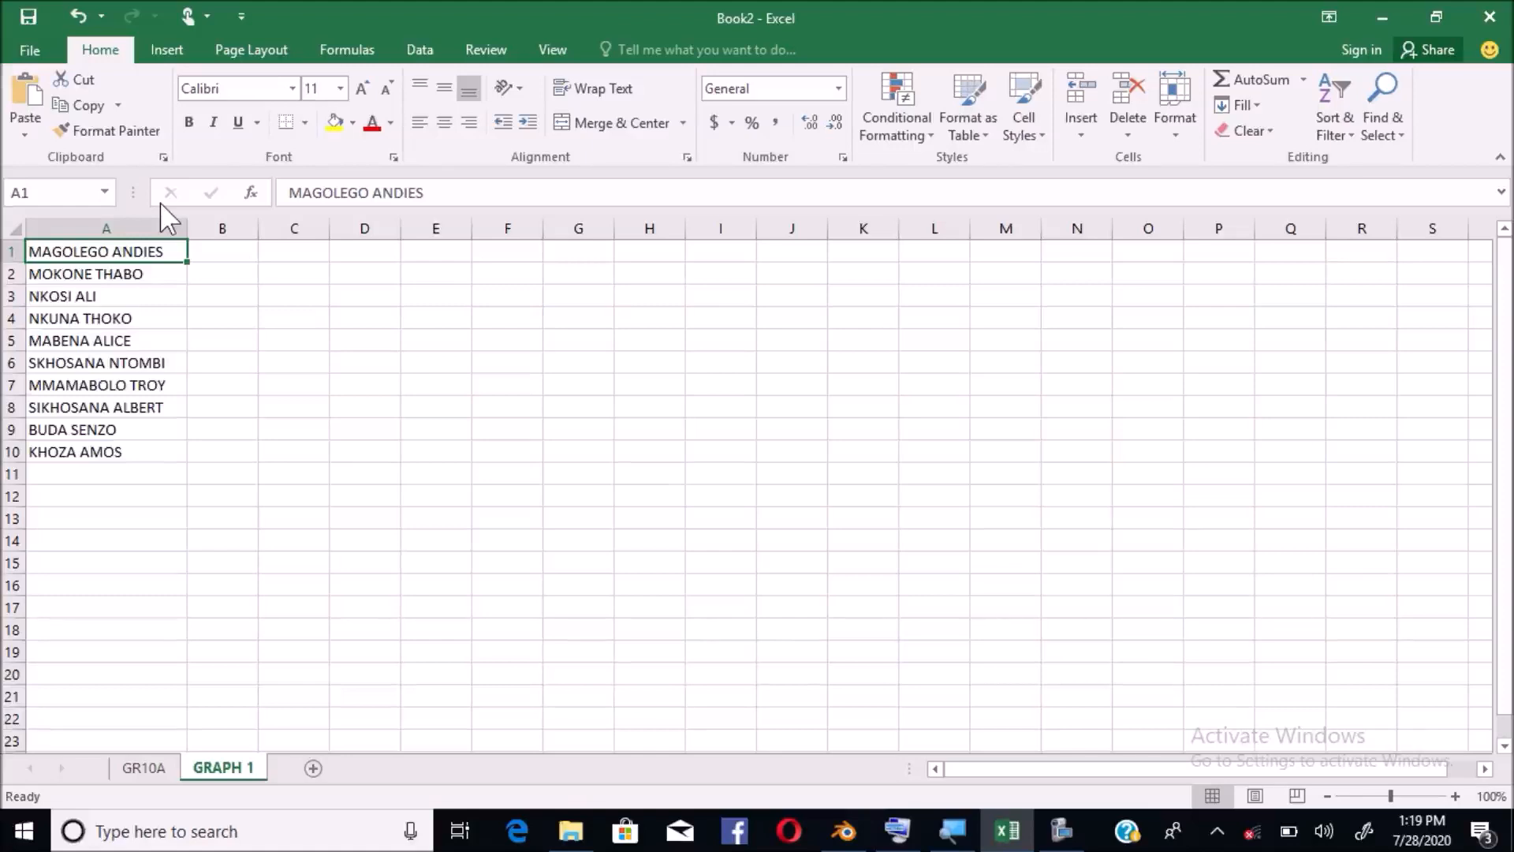
Insert a blank row above row 1, moving the names down to A2:A11
left_click(7, 251)
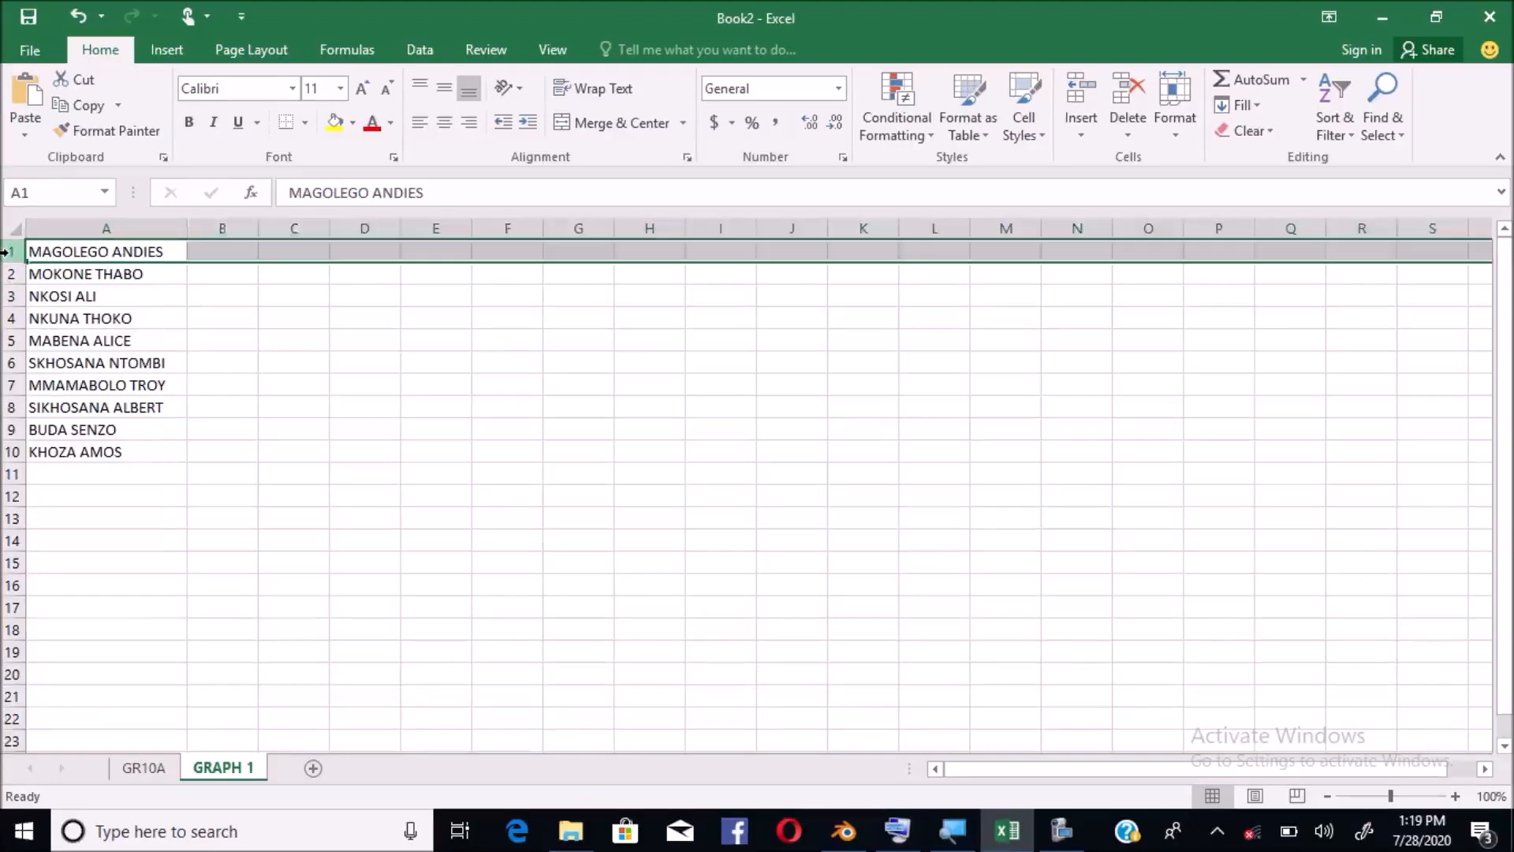
right_click(11, 254)
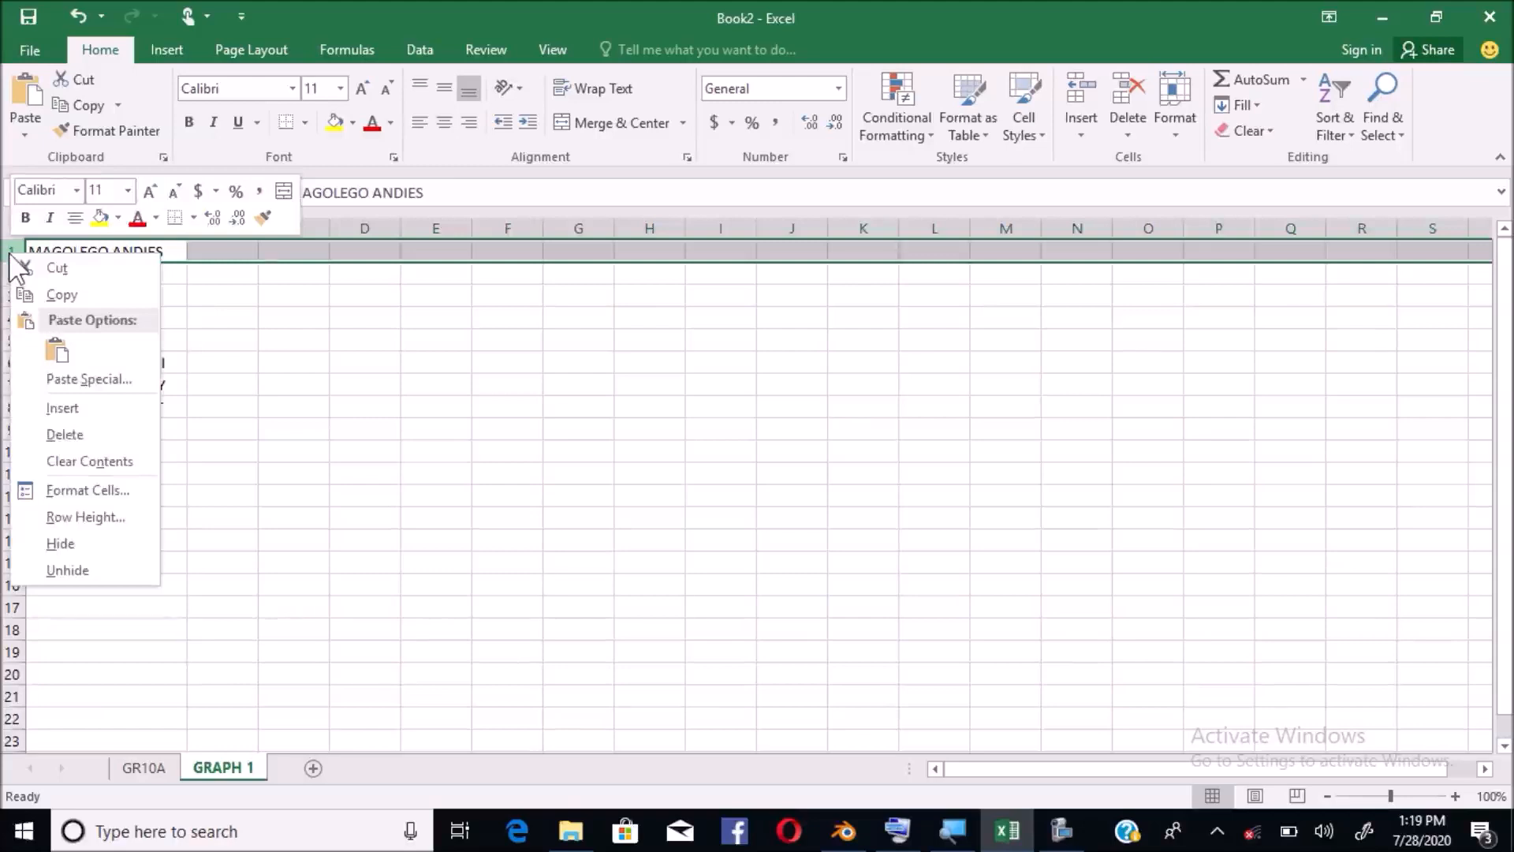
left_click(63, 407)
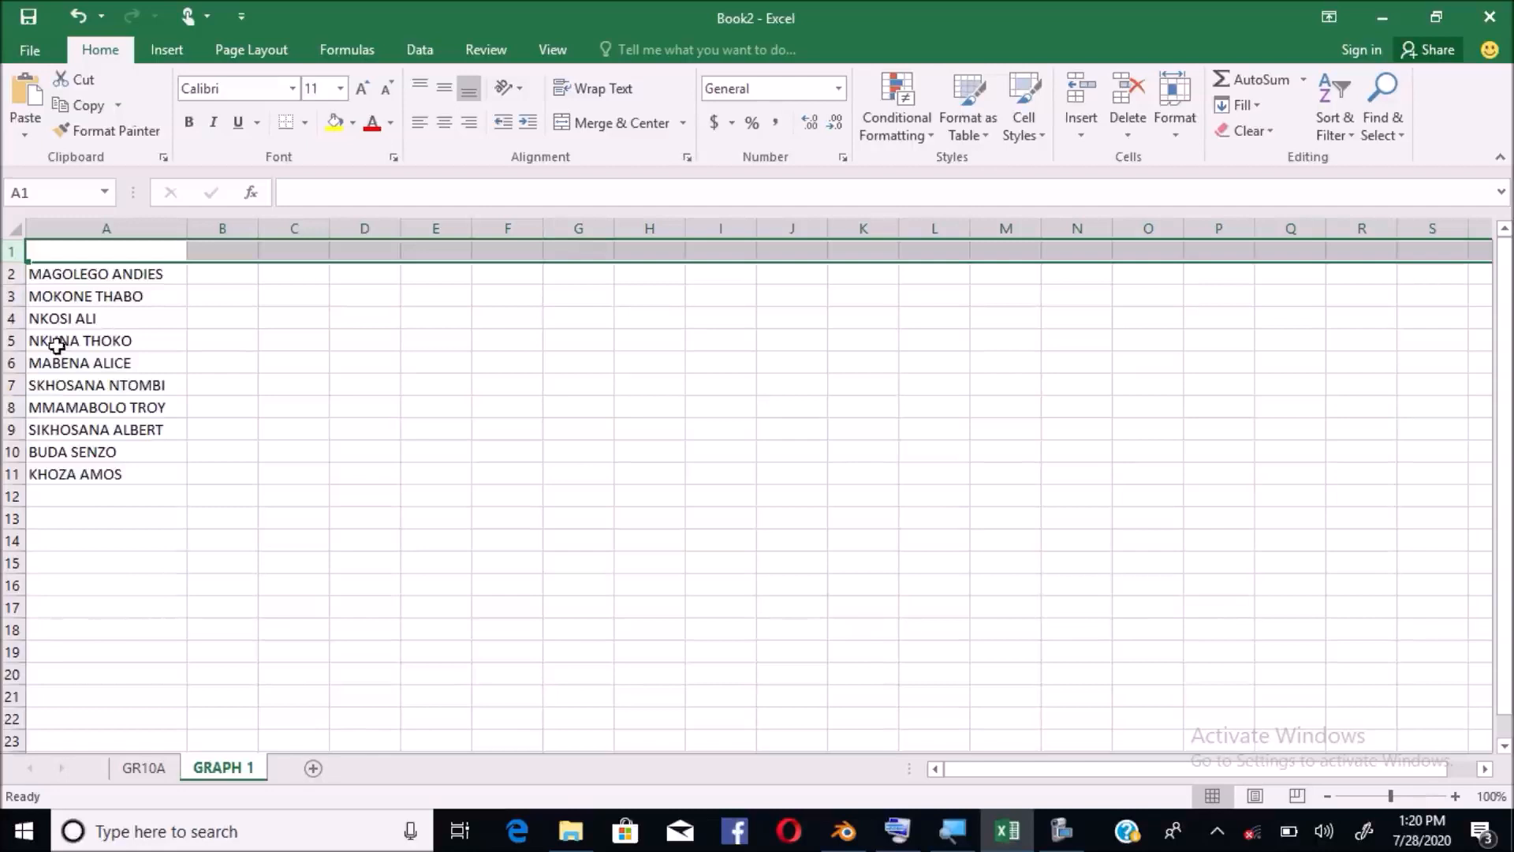
left_click(52, 276)
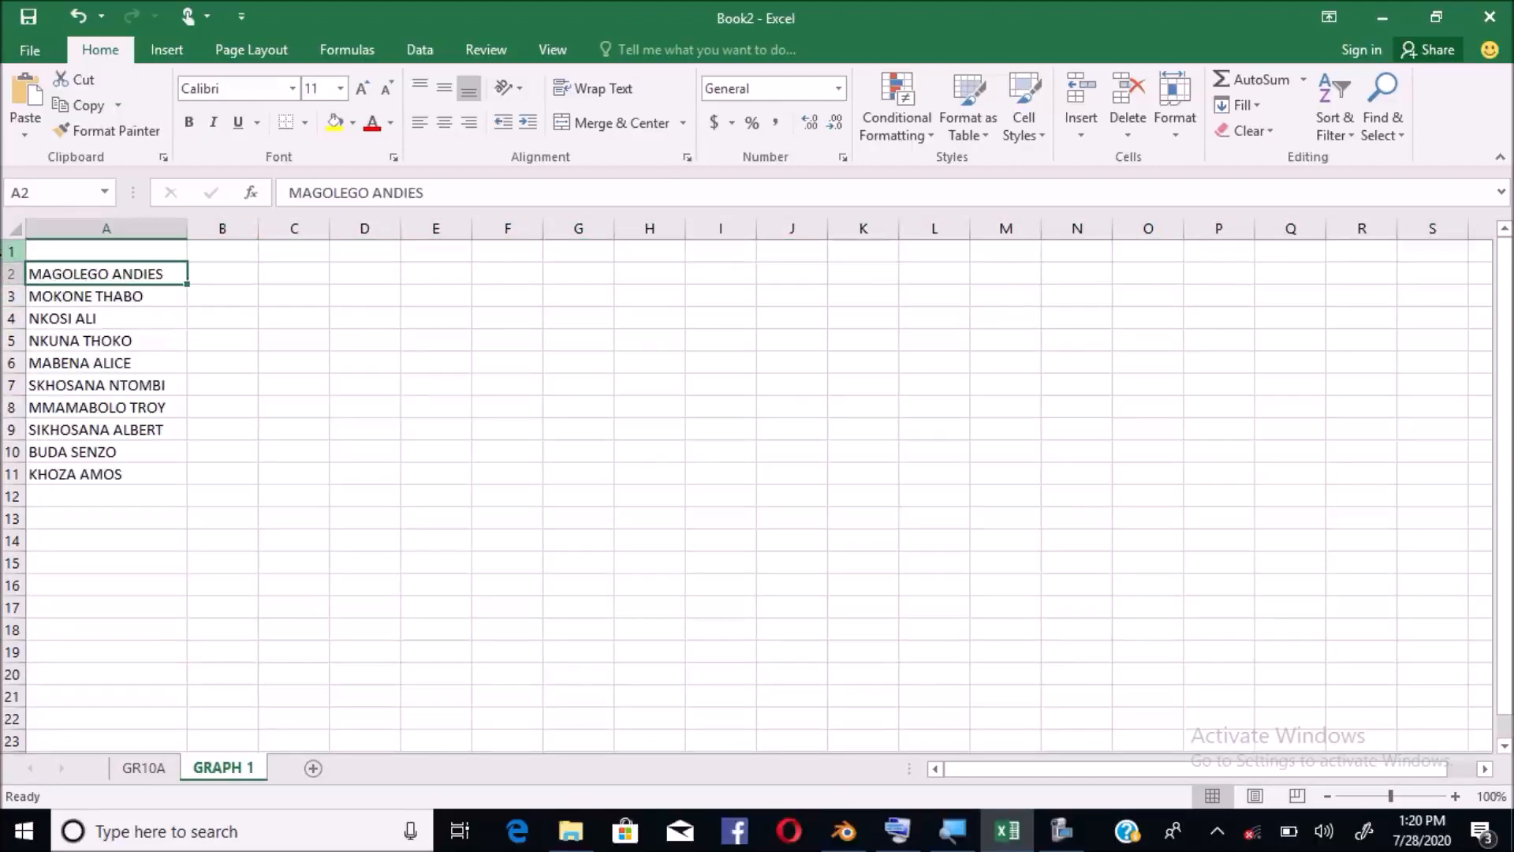
left_click(4, 253)
left_click_drag(11, 252, 11, 477)
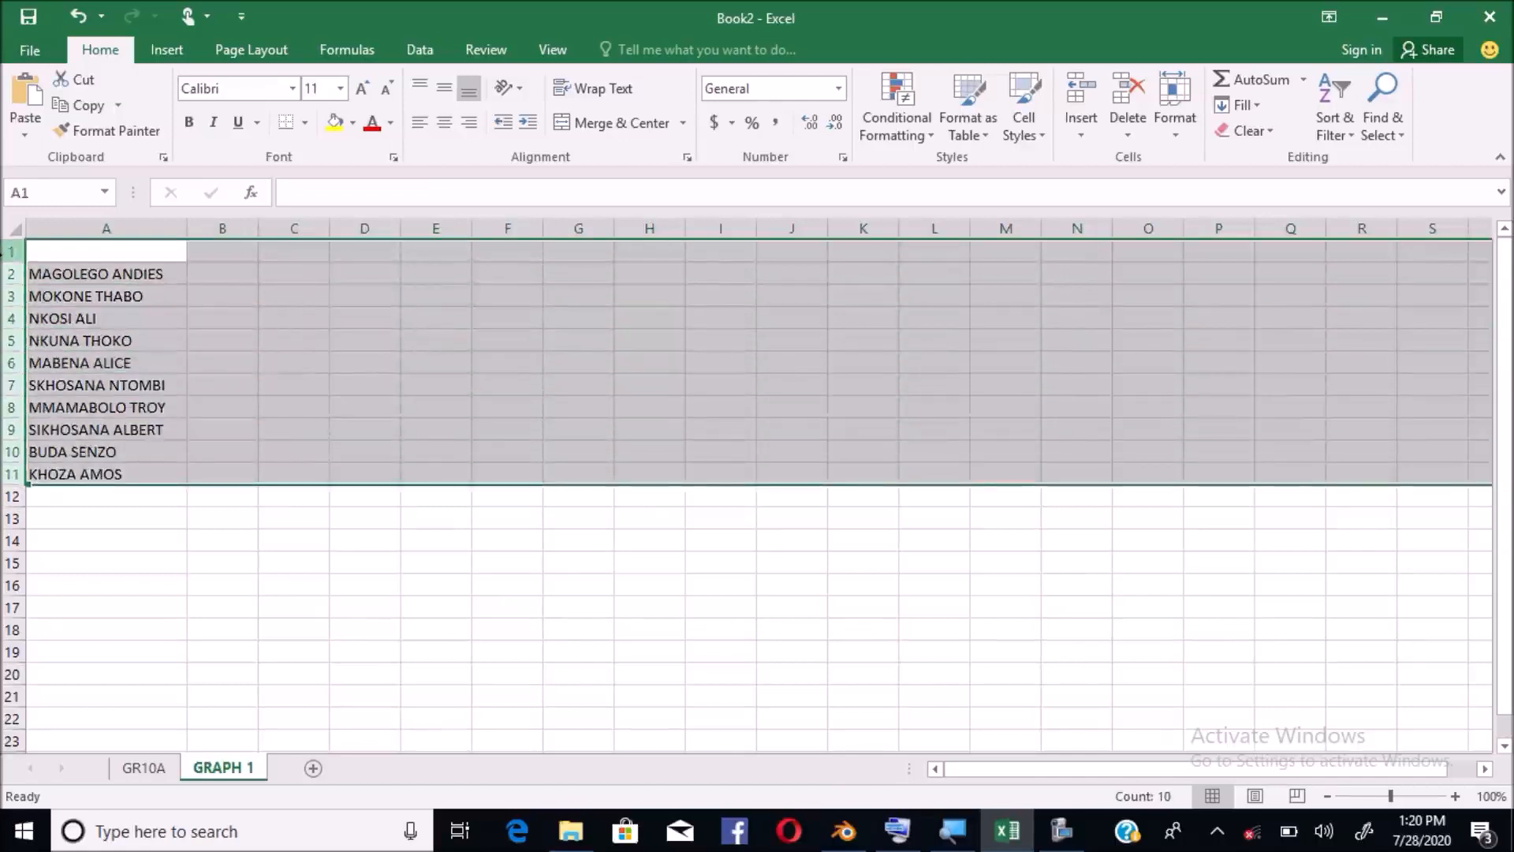
left_click(152, 273)
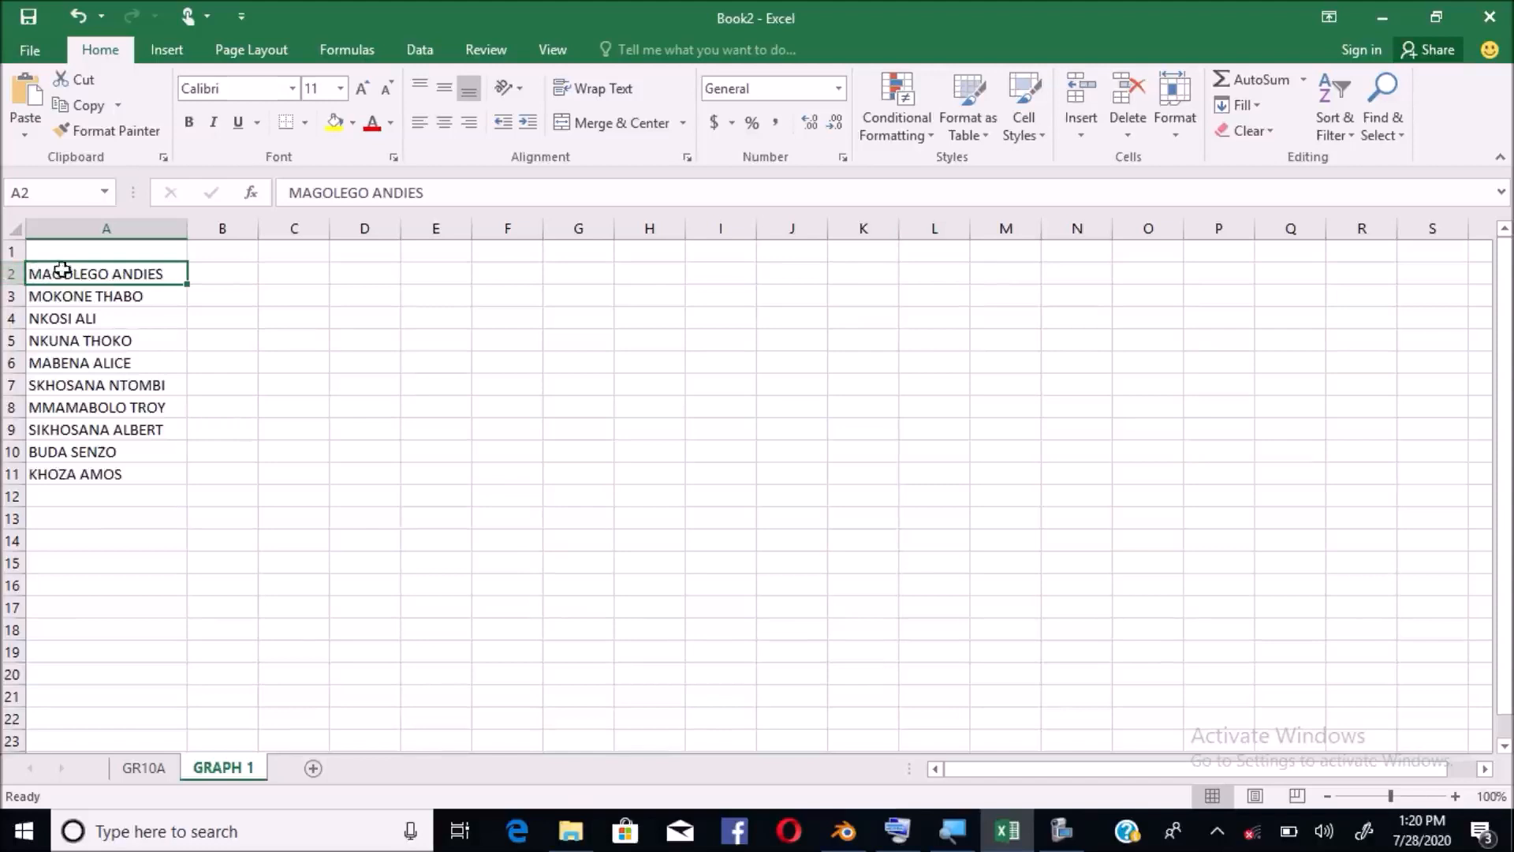
Insert a blank column before column A, shifting the names to B2:B11, then select A2
right_click(129, 228)
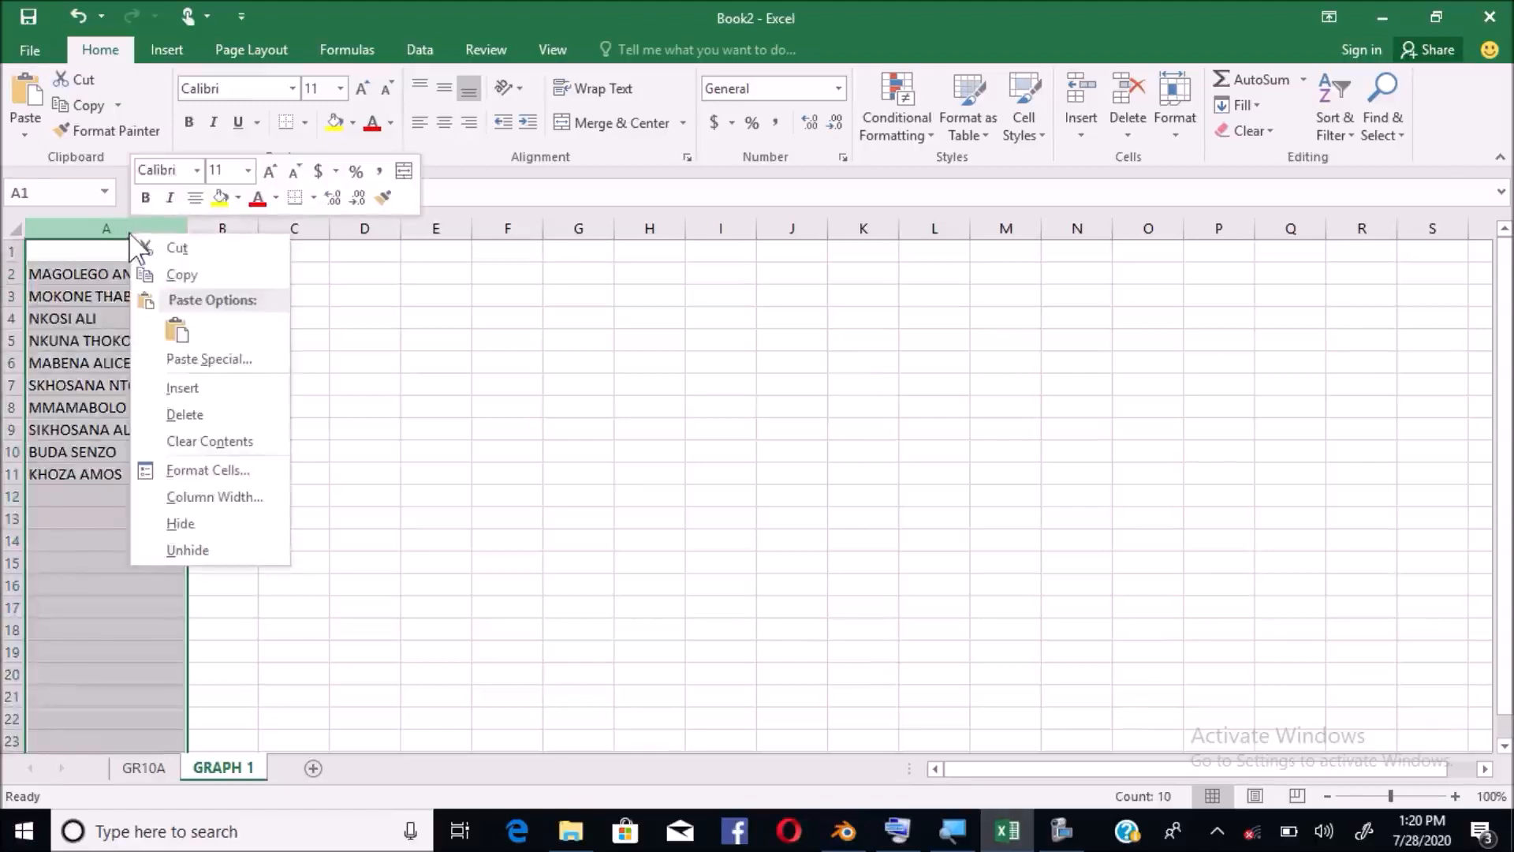
left_click(186, 388)
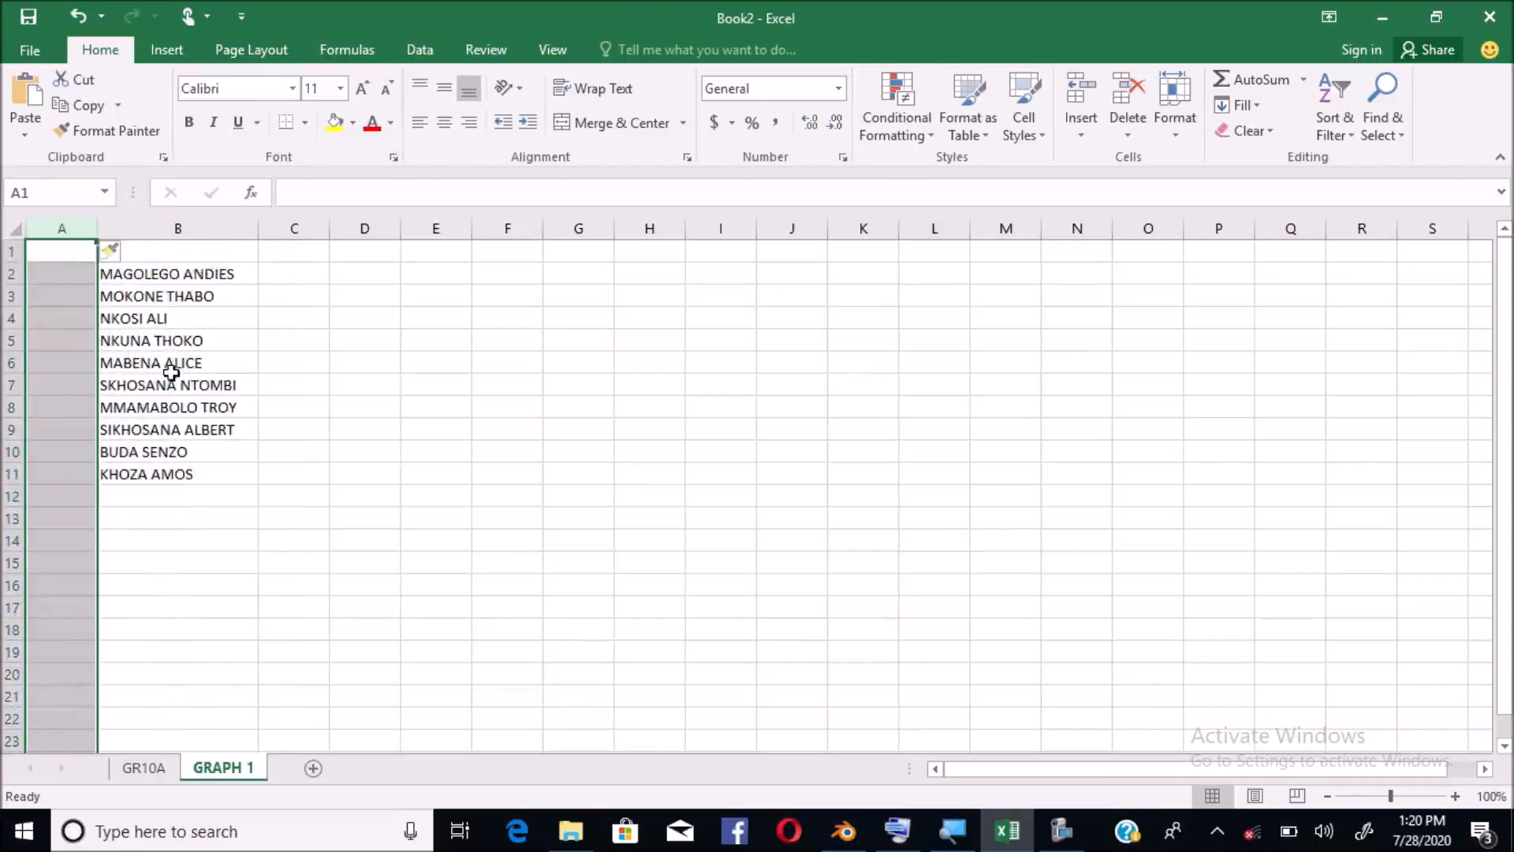
left_click_drag(149, 275, 151, 469)
left_click(72, 278)
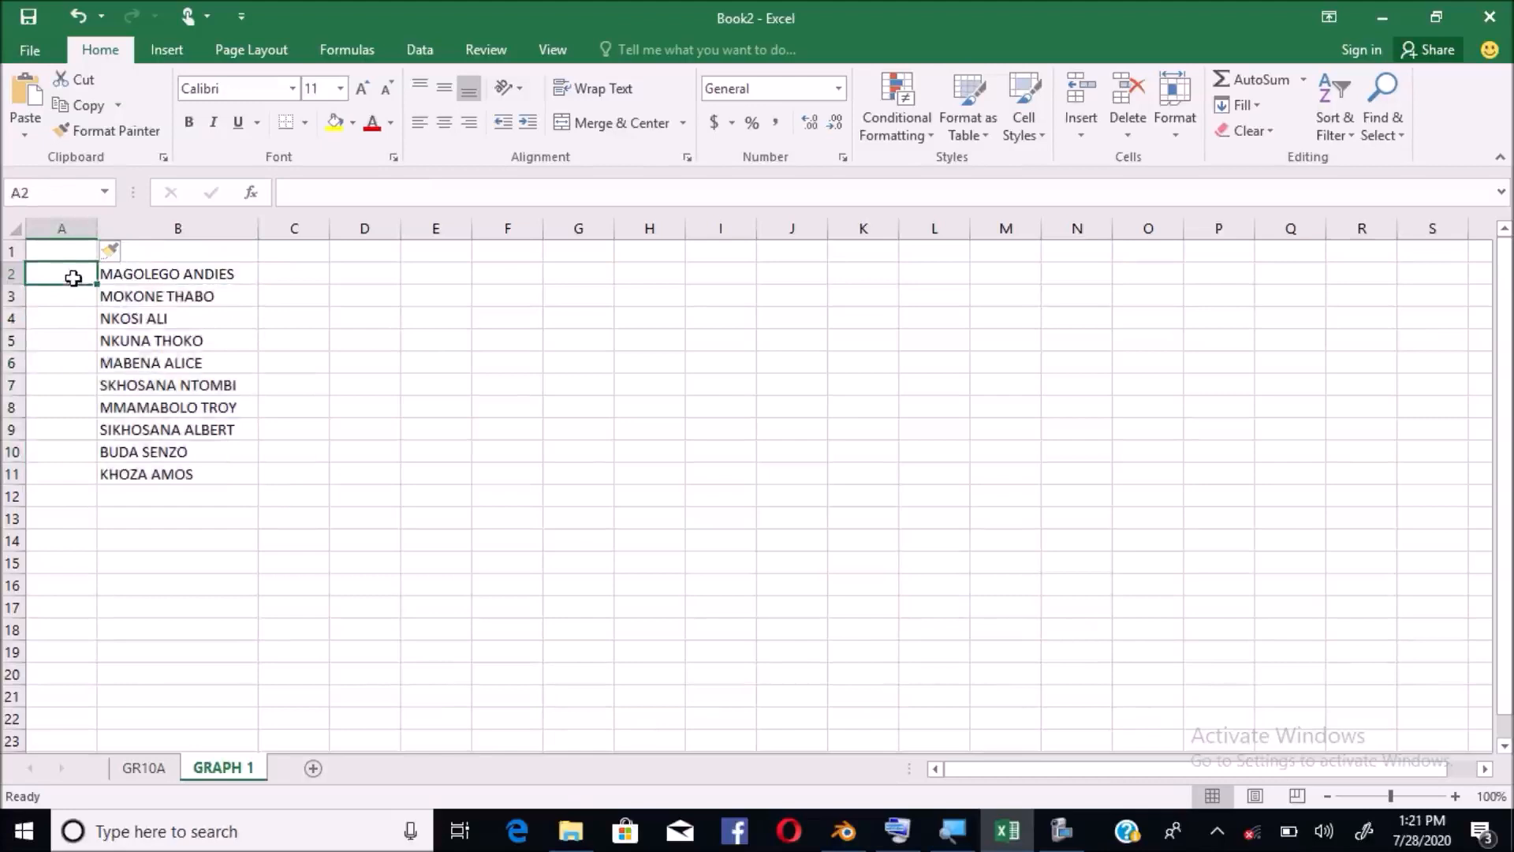
Enter 1 in A2 and 2 in A3, then select A2:A3
type("1")
key("Return")
type("2")
left_click(68, 319)
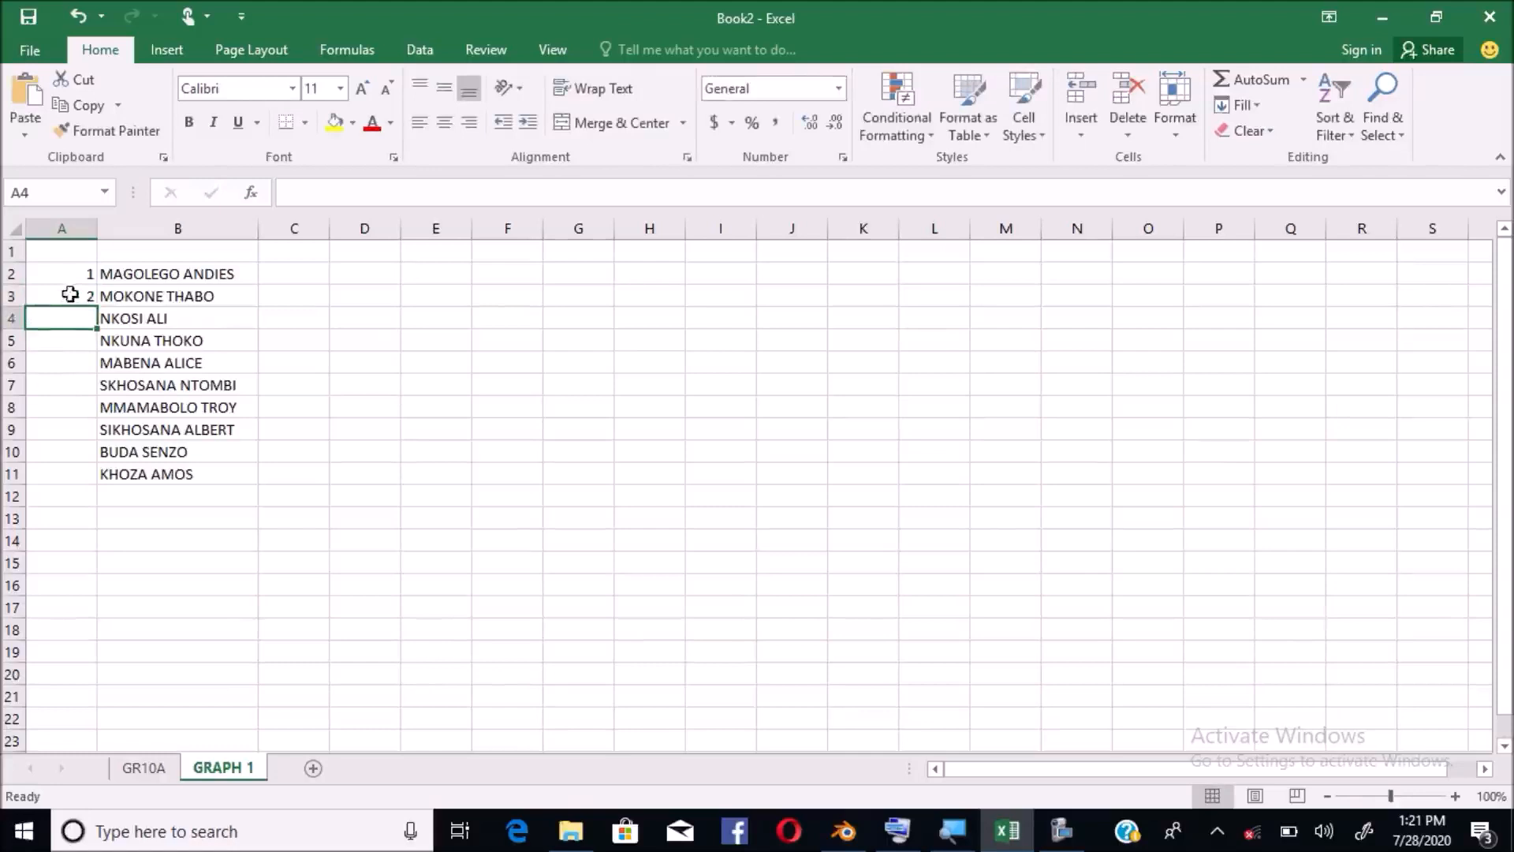
left_click(75, 275)
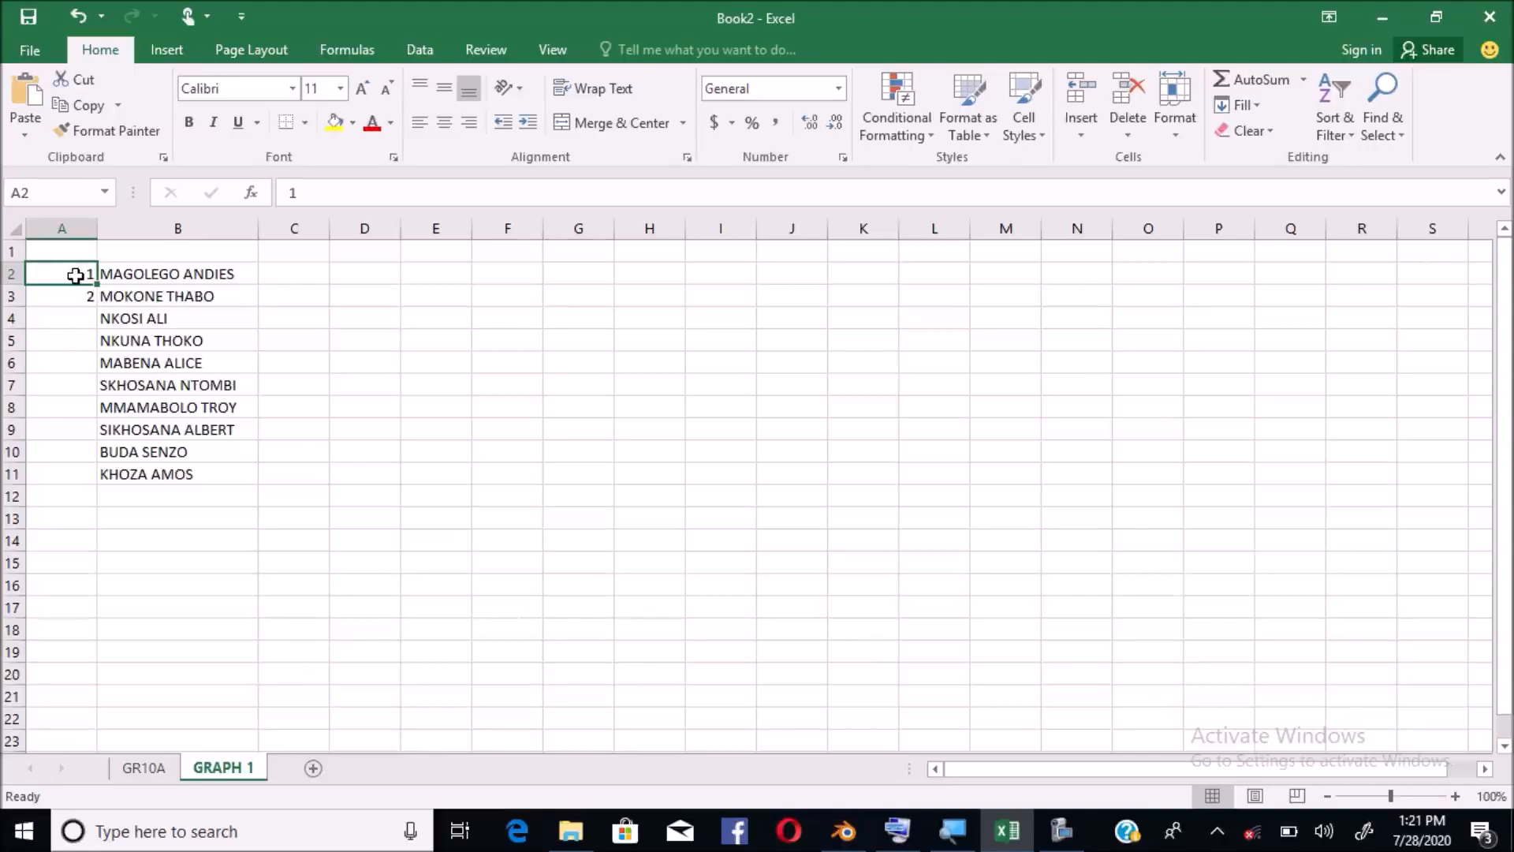
left_click_drag(75, 276, 75, 297)
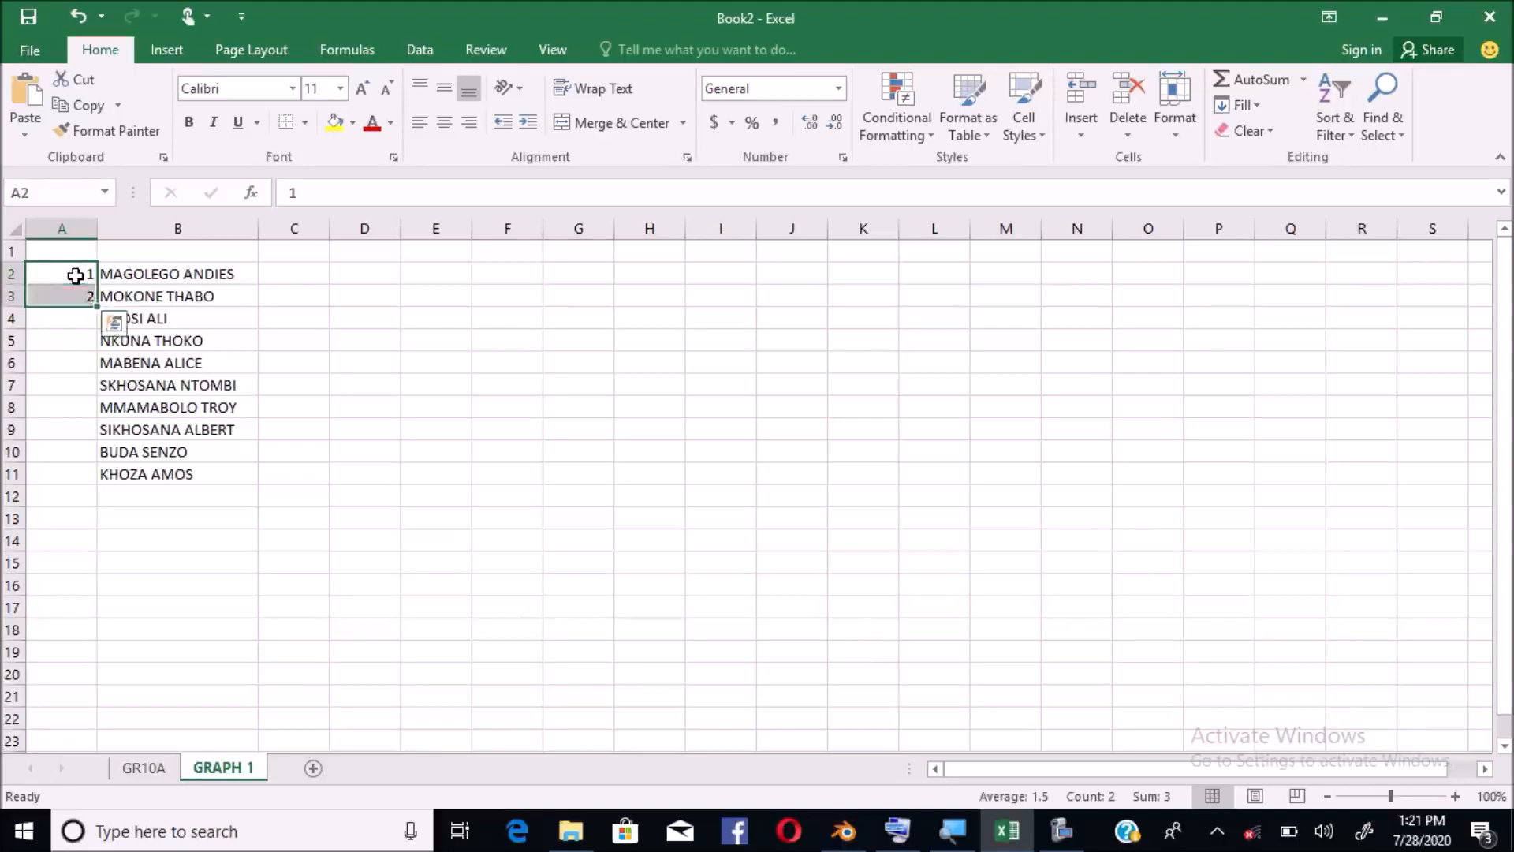
Bring up the on-screen keyboard, use its Shift and Ctrl keys, then minimize it
left_click(897, 829)
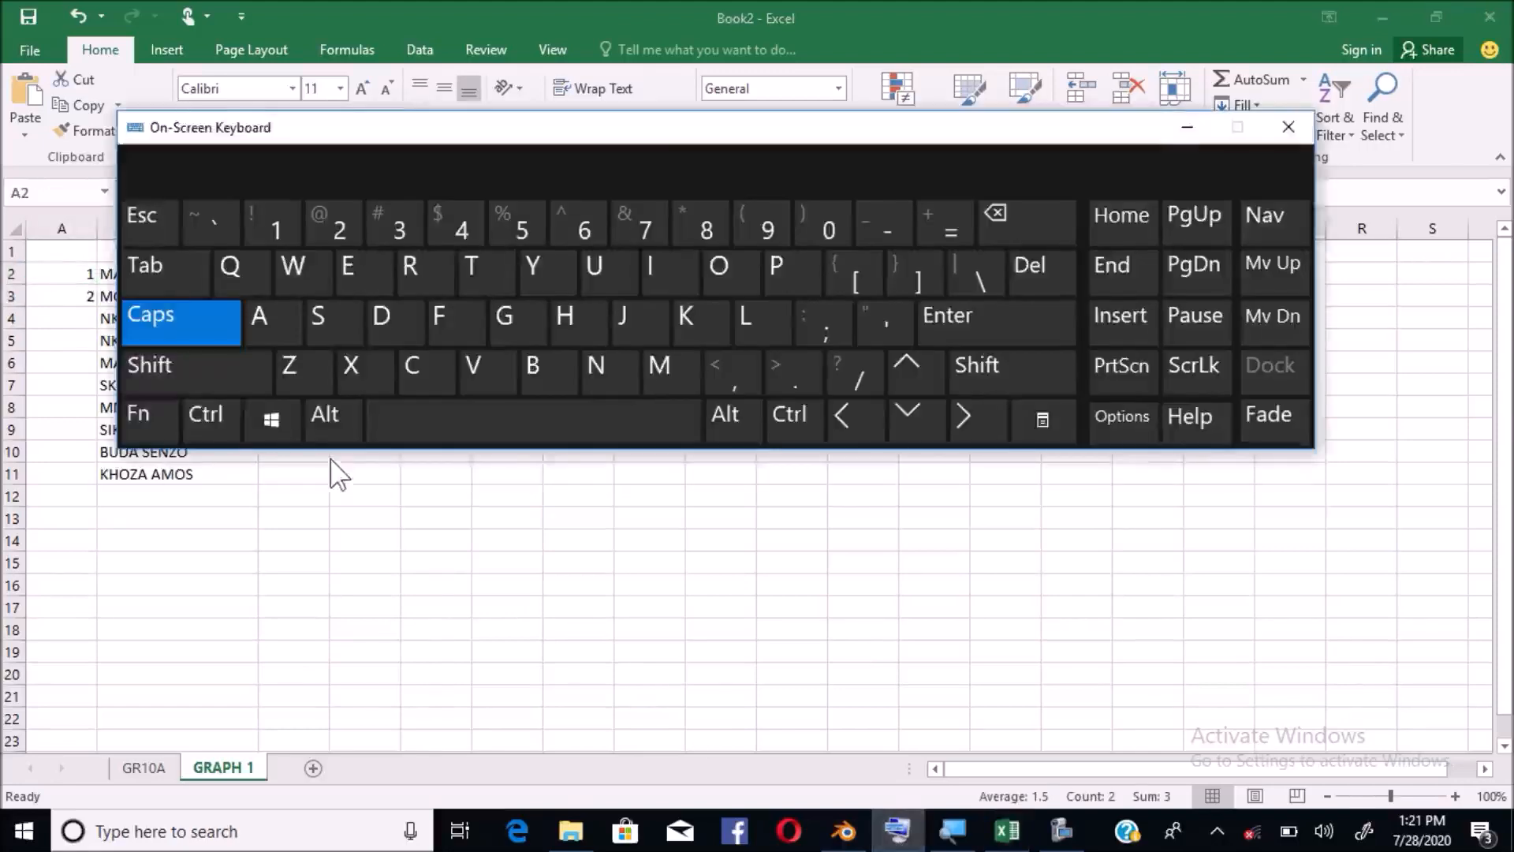
left_click(229, 385)
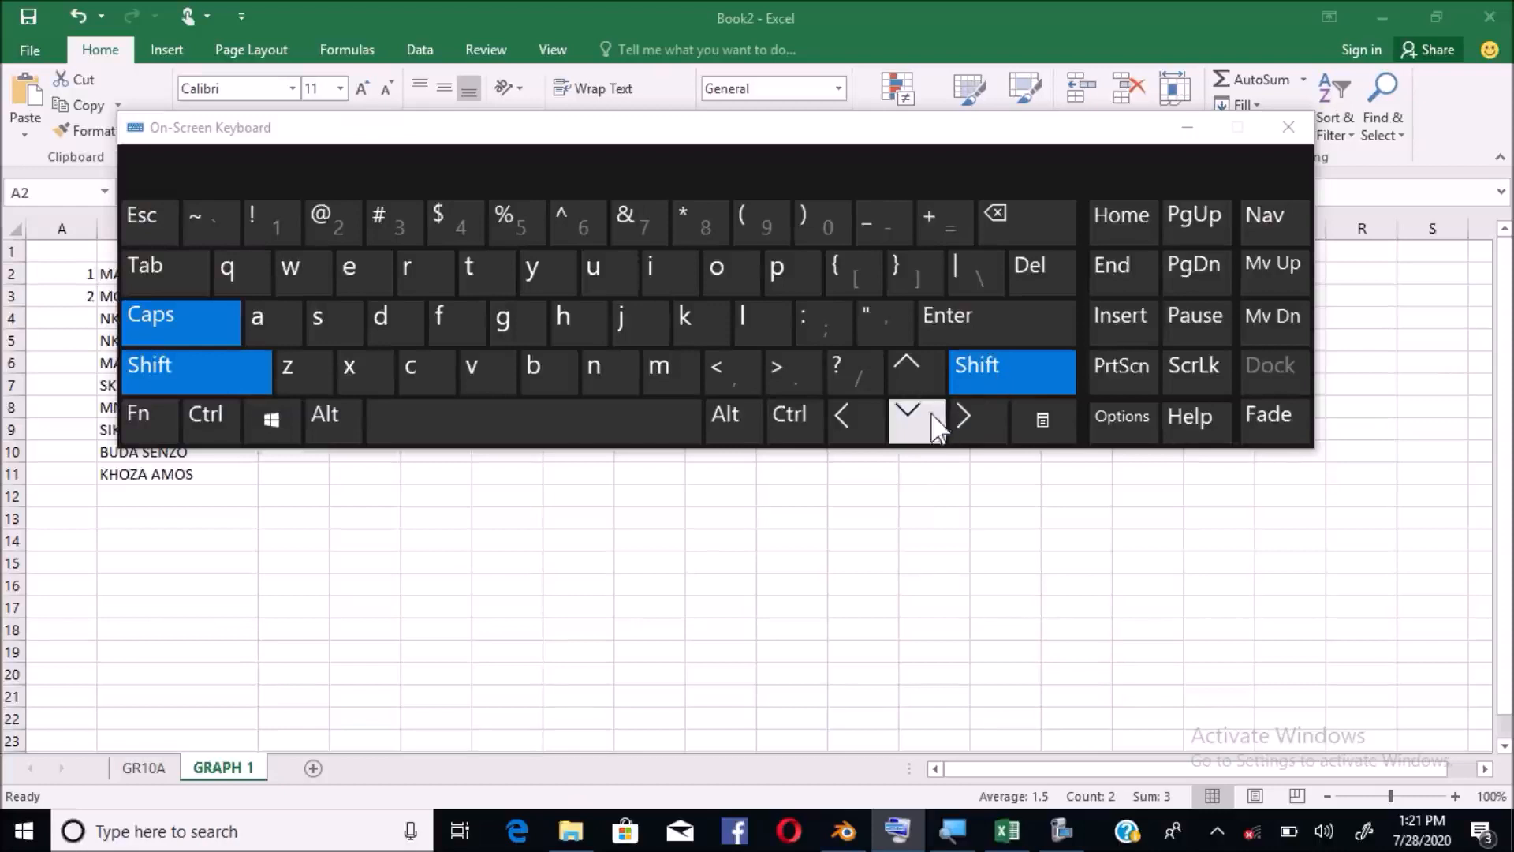
key("ctrl")
key("ctrl")
key("ctrl")
key("ctrl")
key("ctrl")
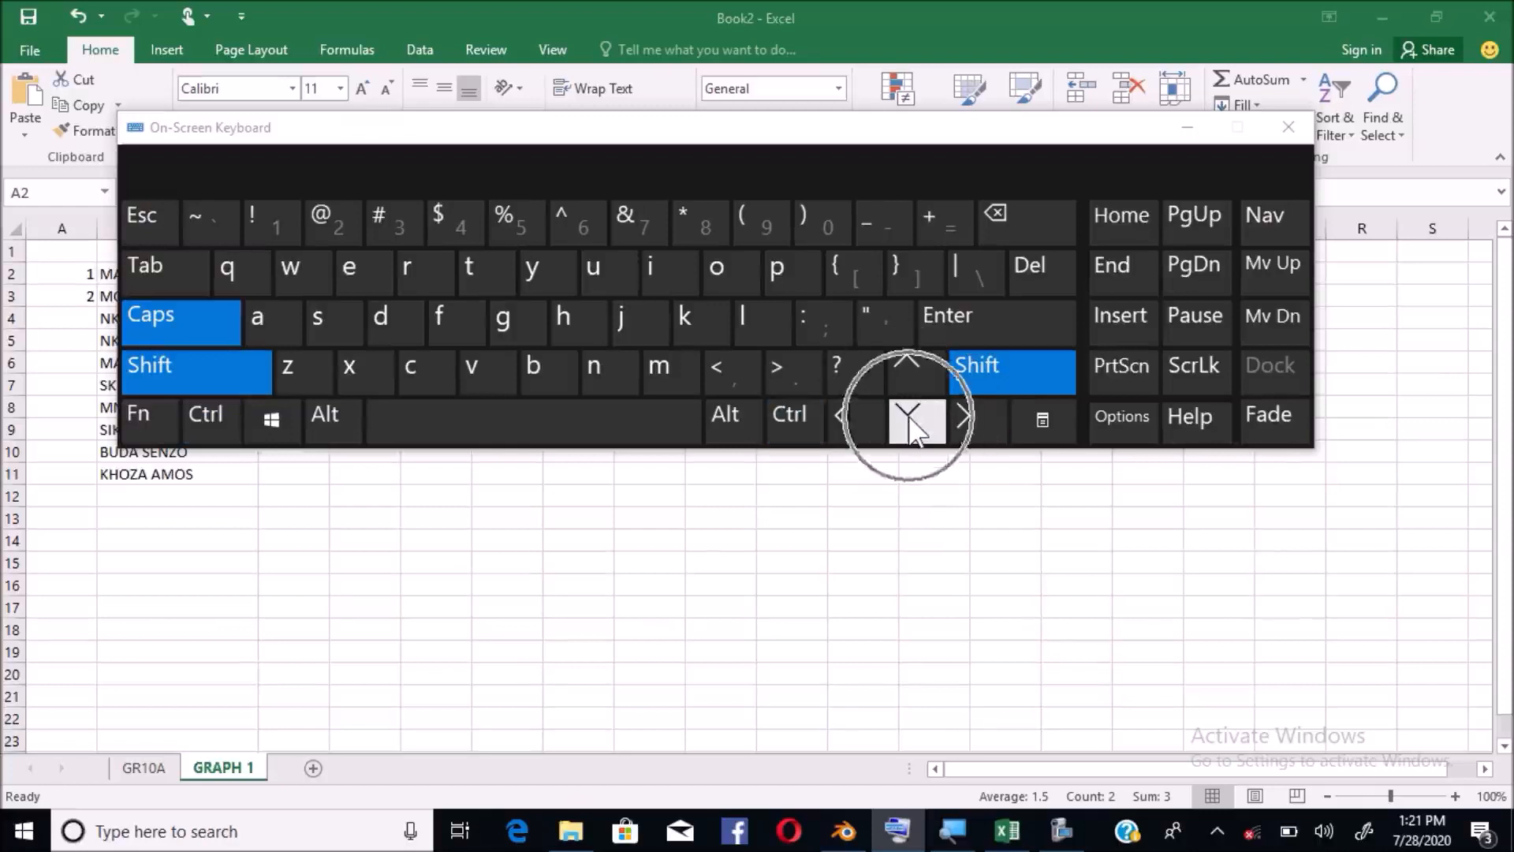
key("ctrl")
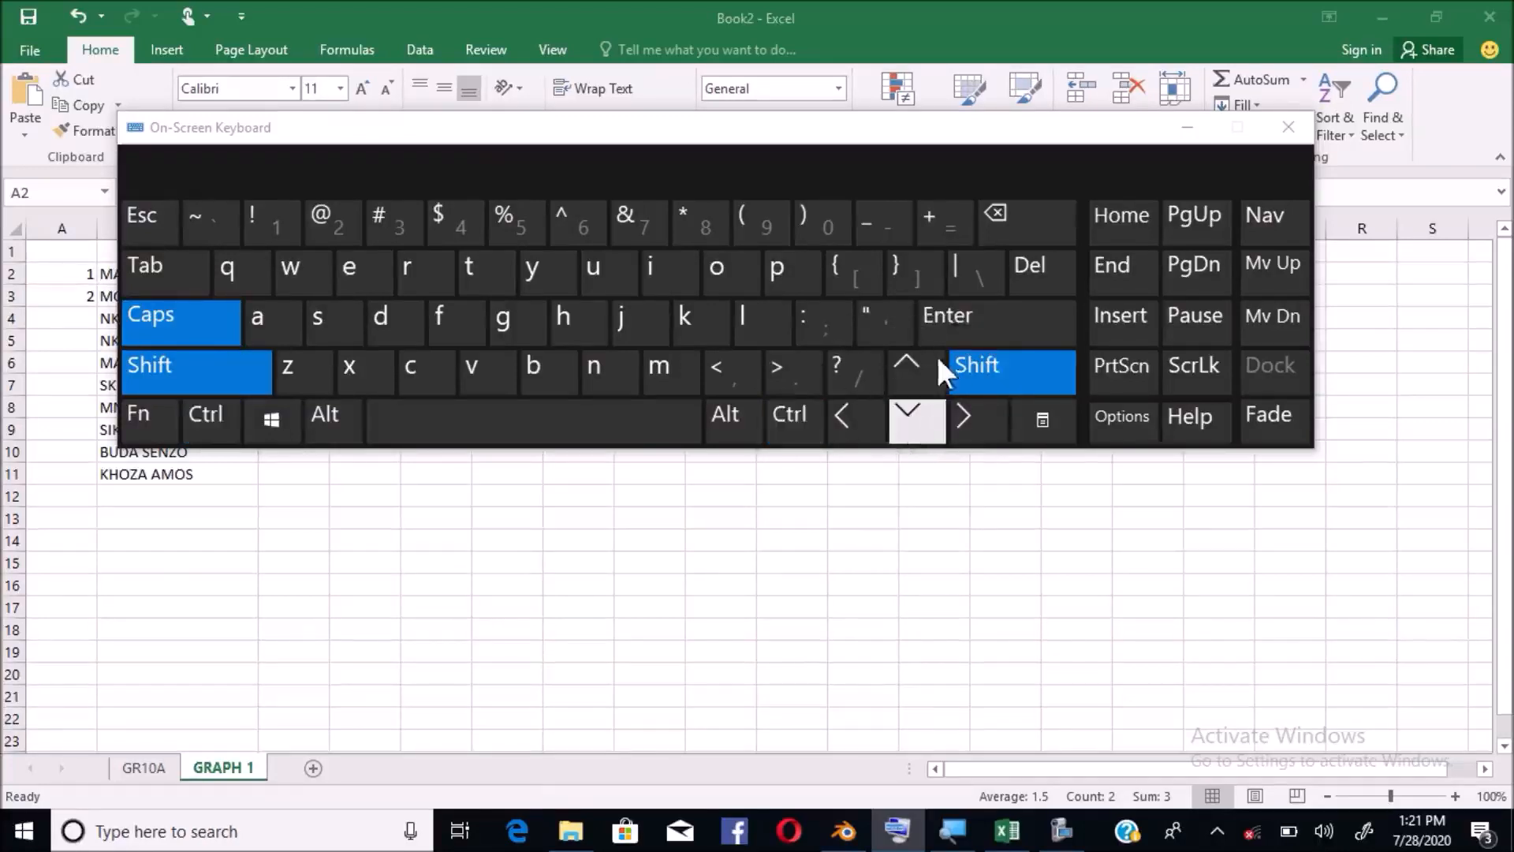
left_click(1186, 127)
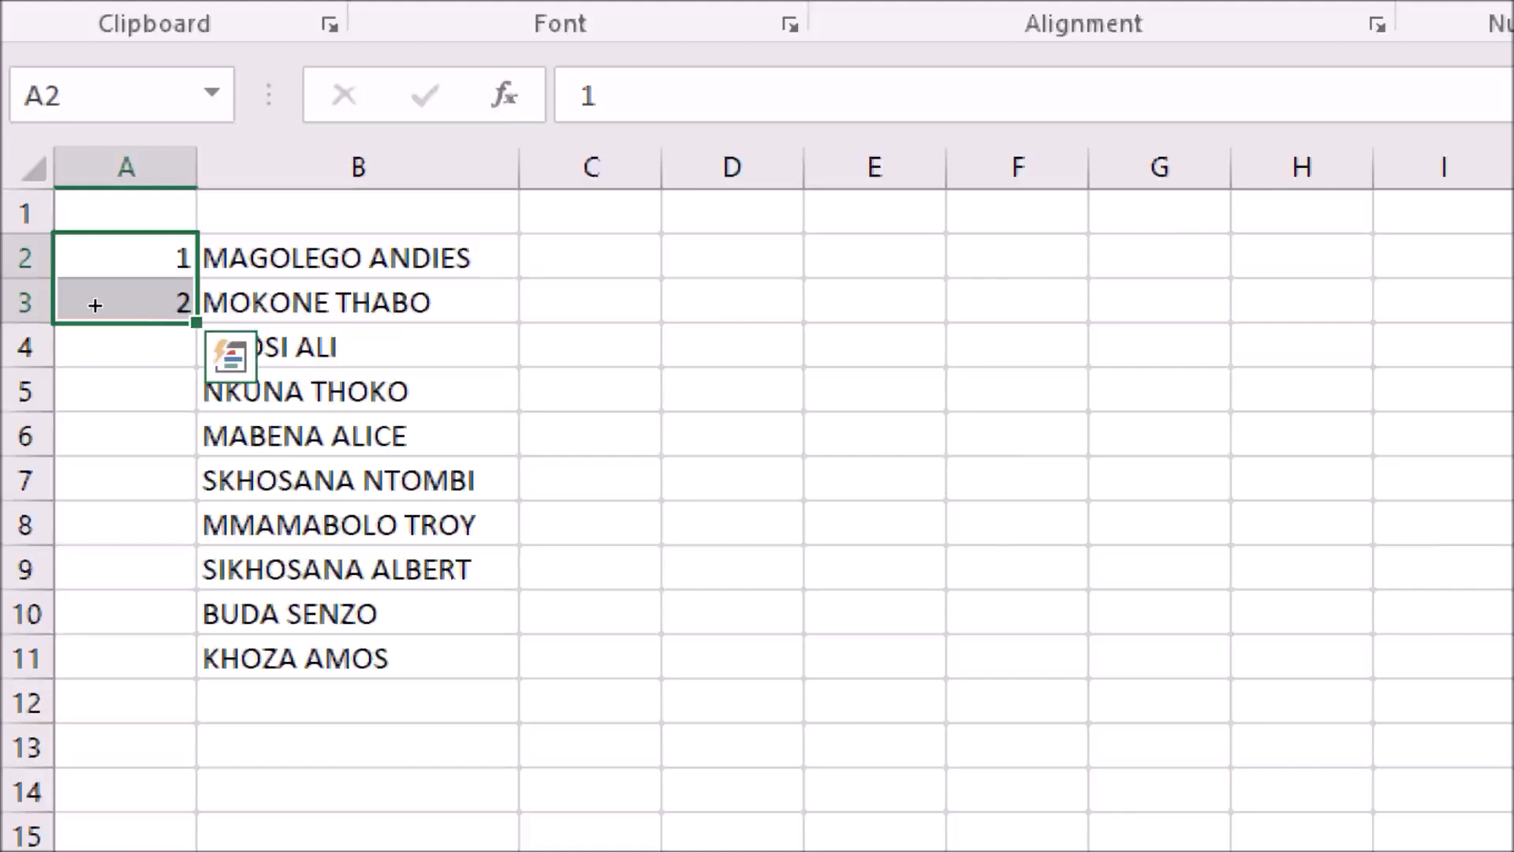
Fill the A2:A3 series down to A11 so the learners are numbered 1 to 10
left_click_drag(95, 308, 103, 482)
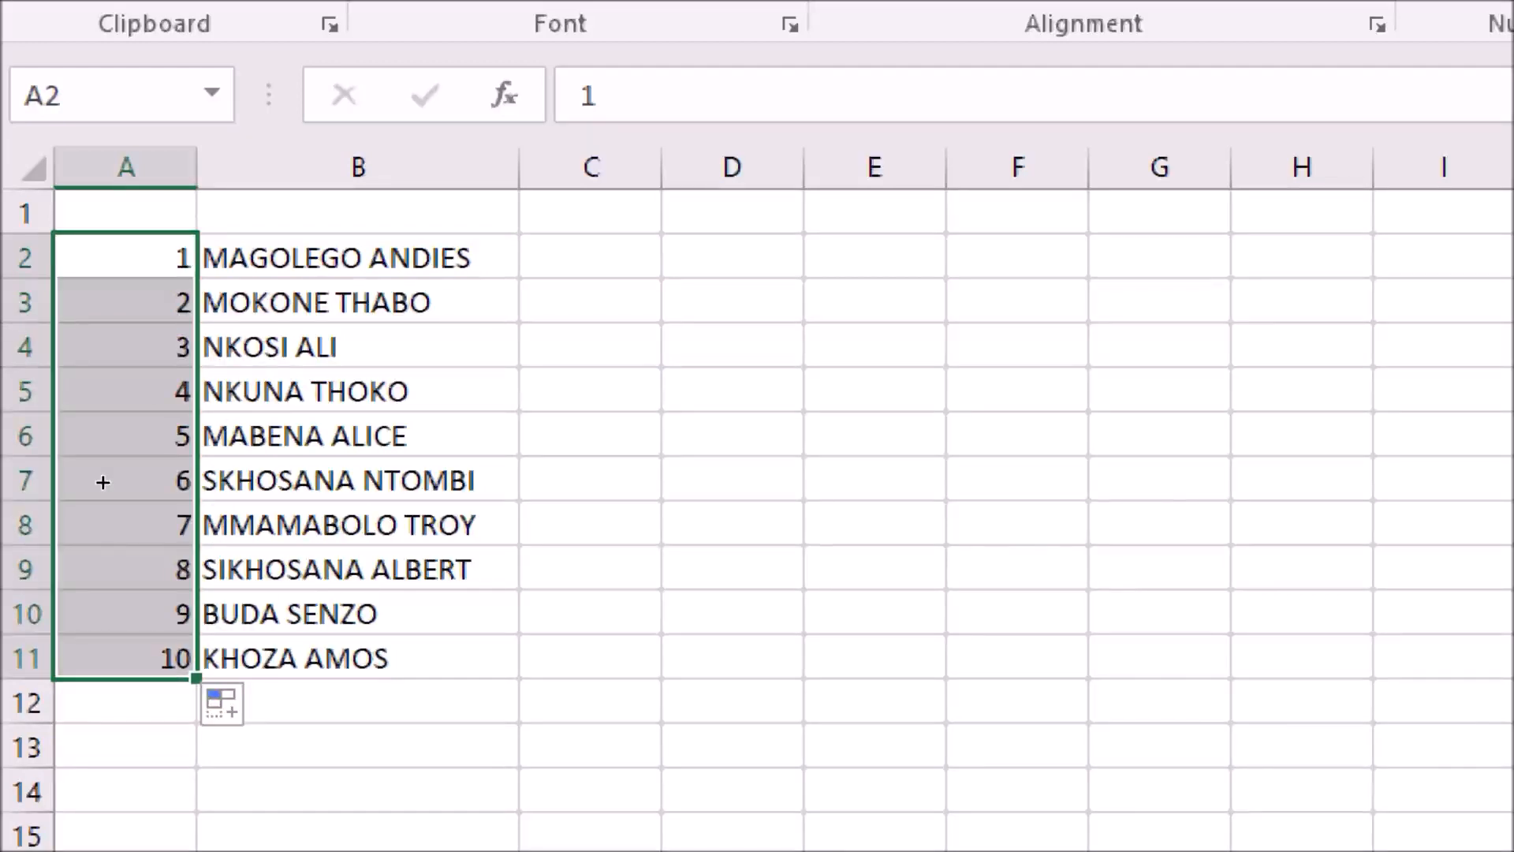
left_click(282, 257)
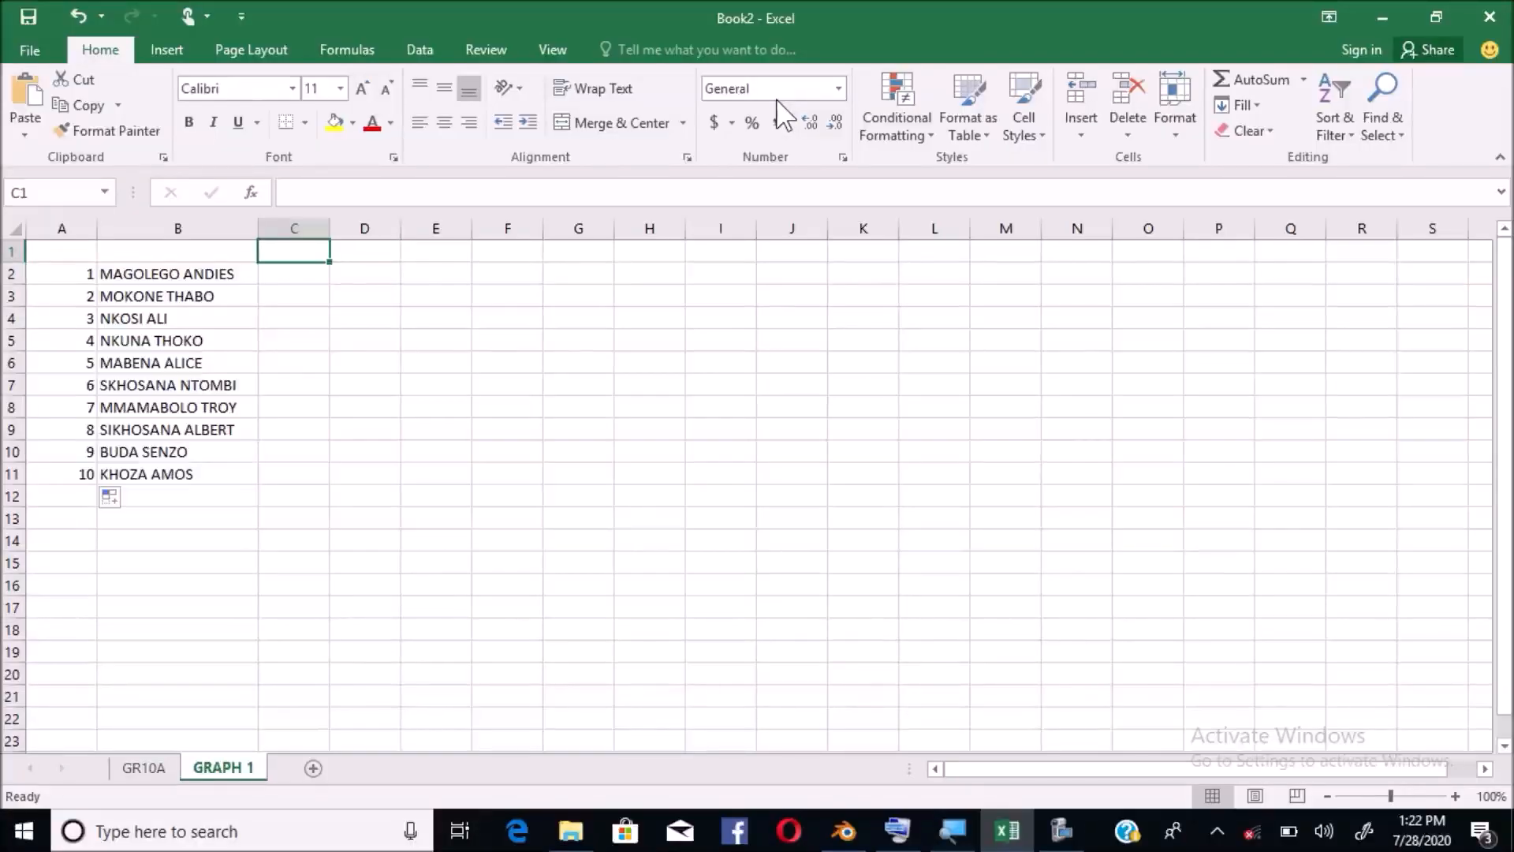
Insert a blank row above row 1 from the row header's context menu
left_click(5, 252)
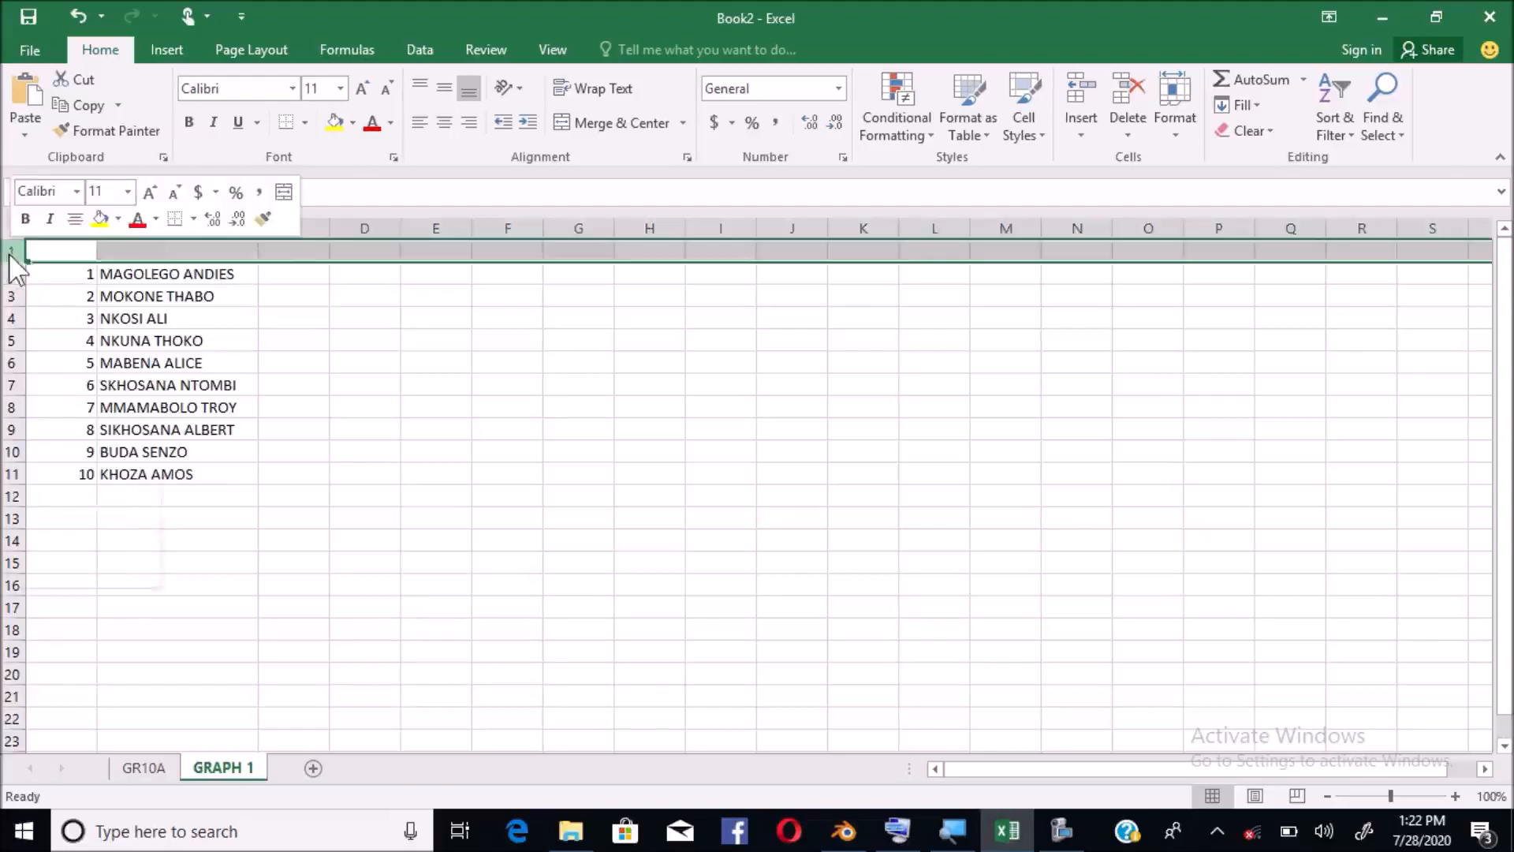
right_click(4, 252)
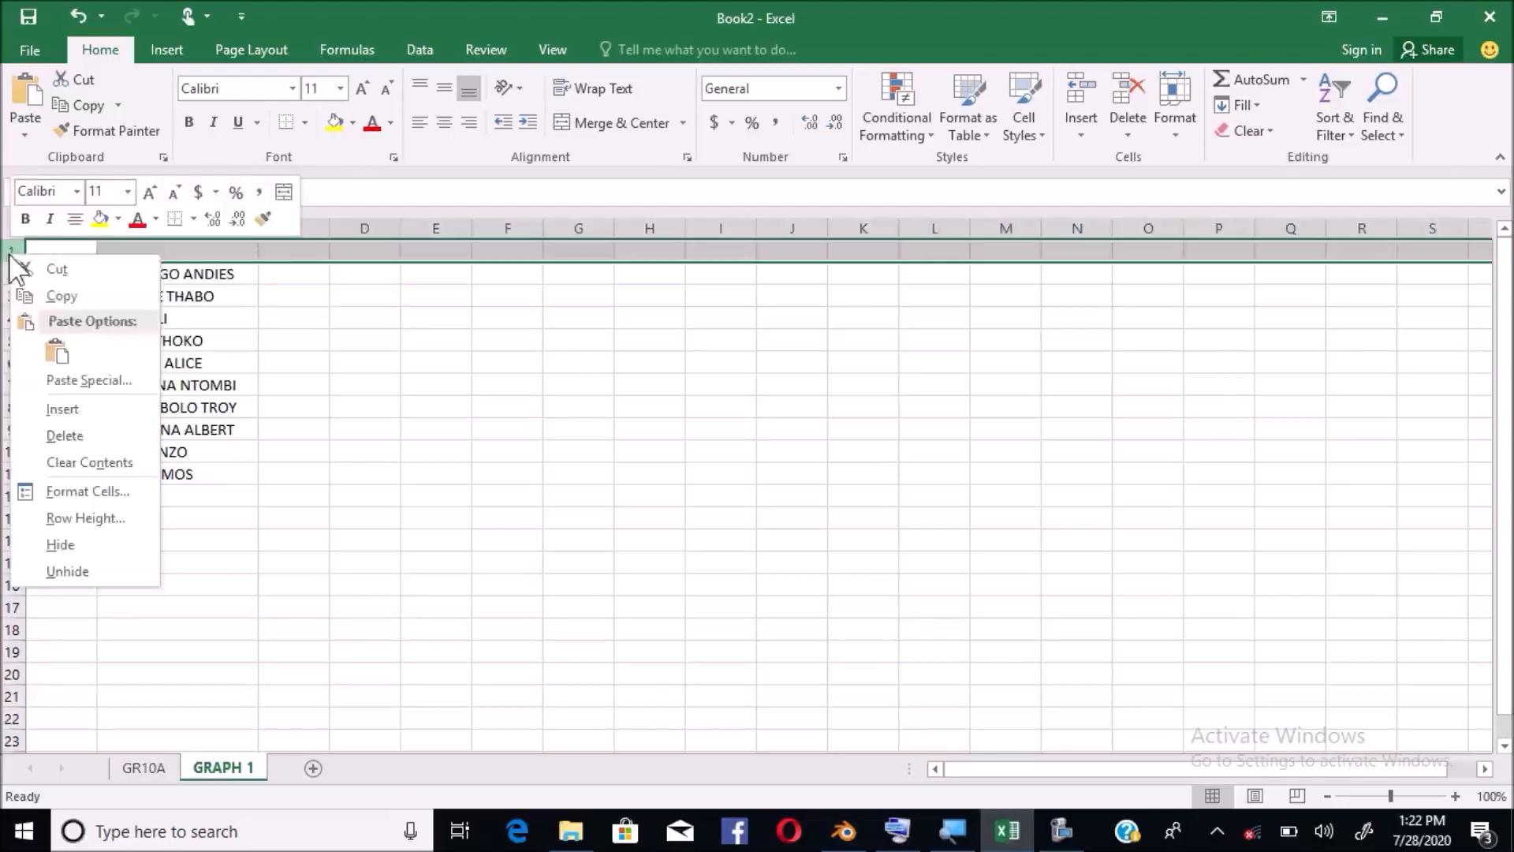
left_click(61, 409)
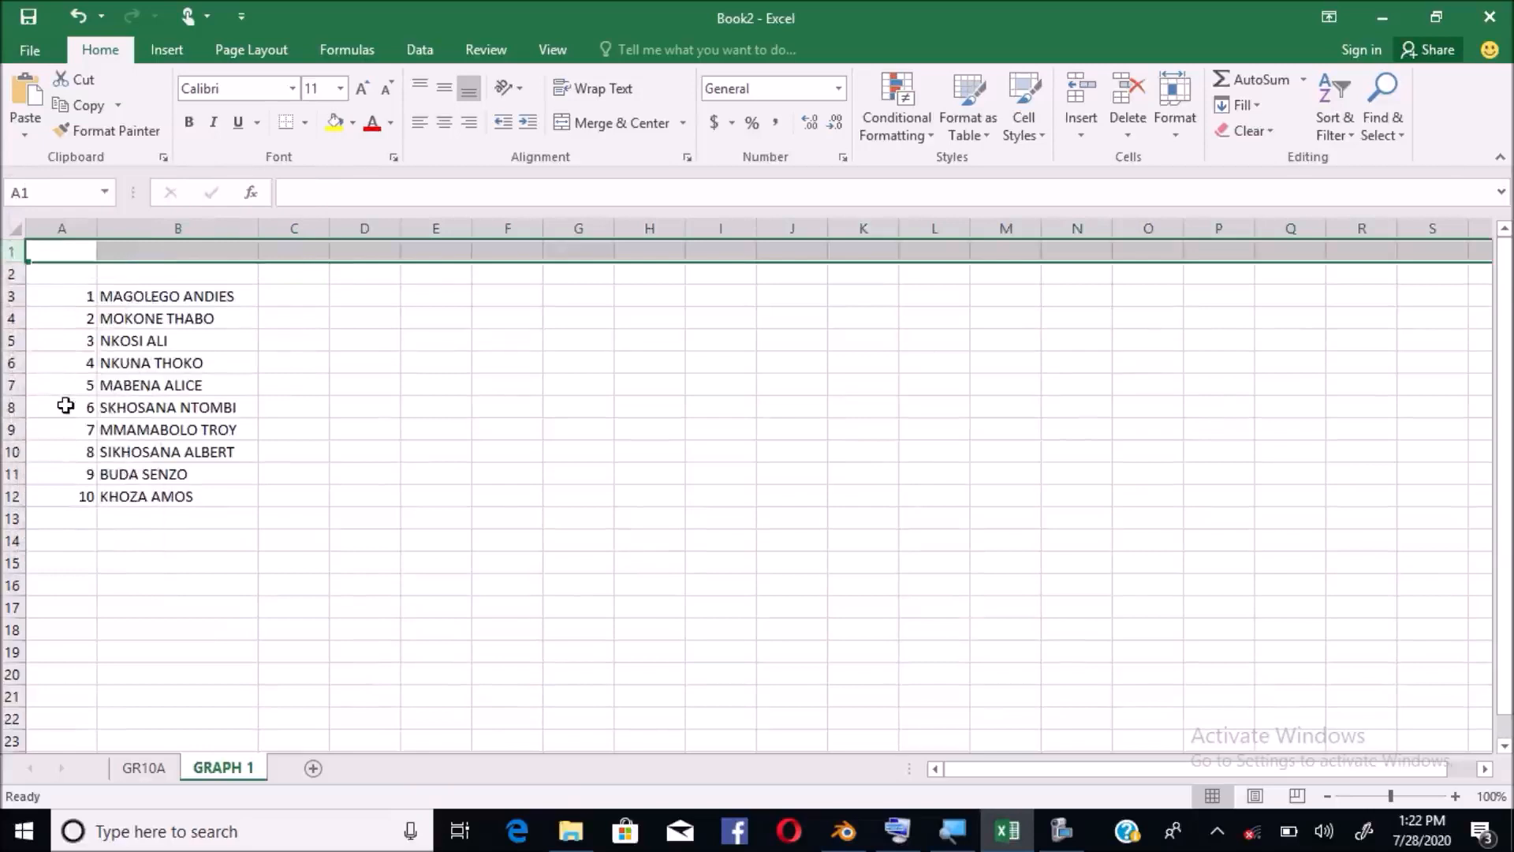
Check the shifted layout by selecting B1, B2, rows 1–3 and the learner numbers
left_click(139, 253)
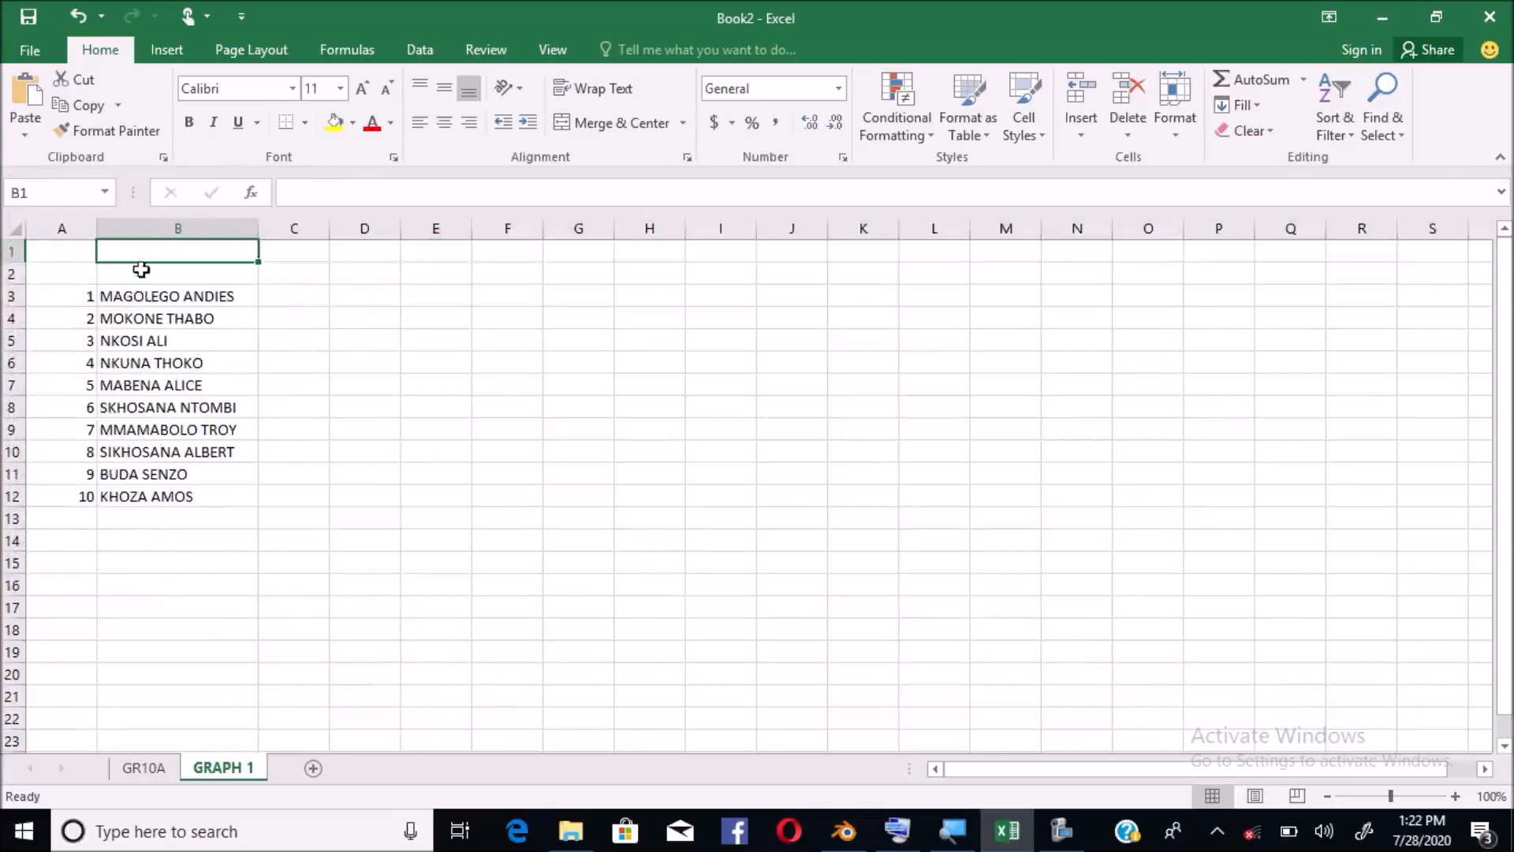
left_click(143, 275)
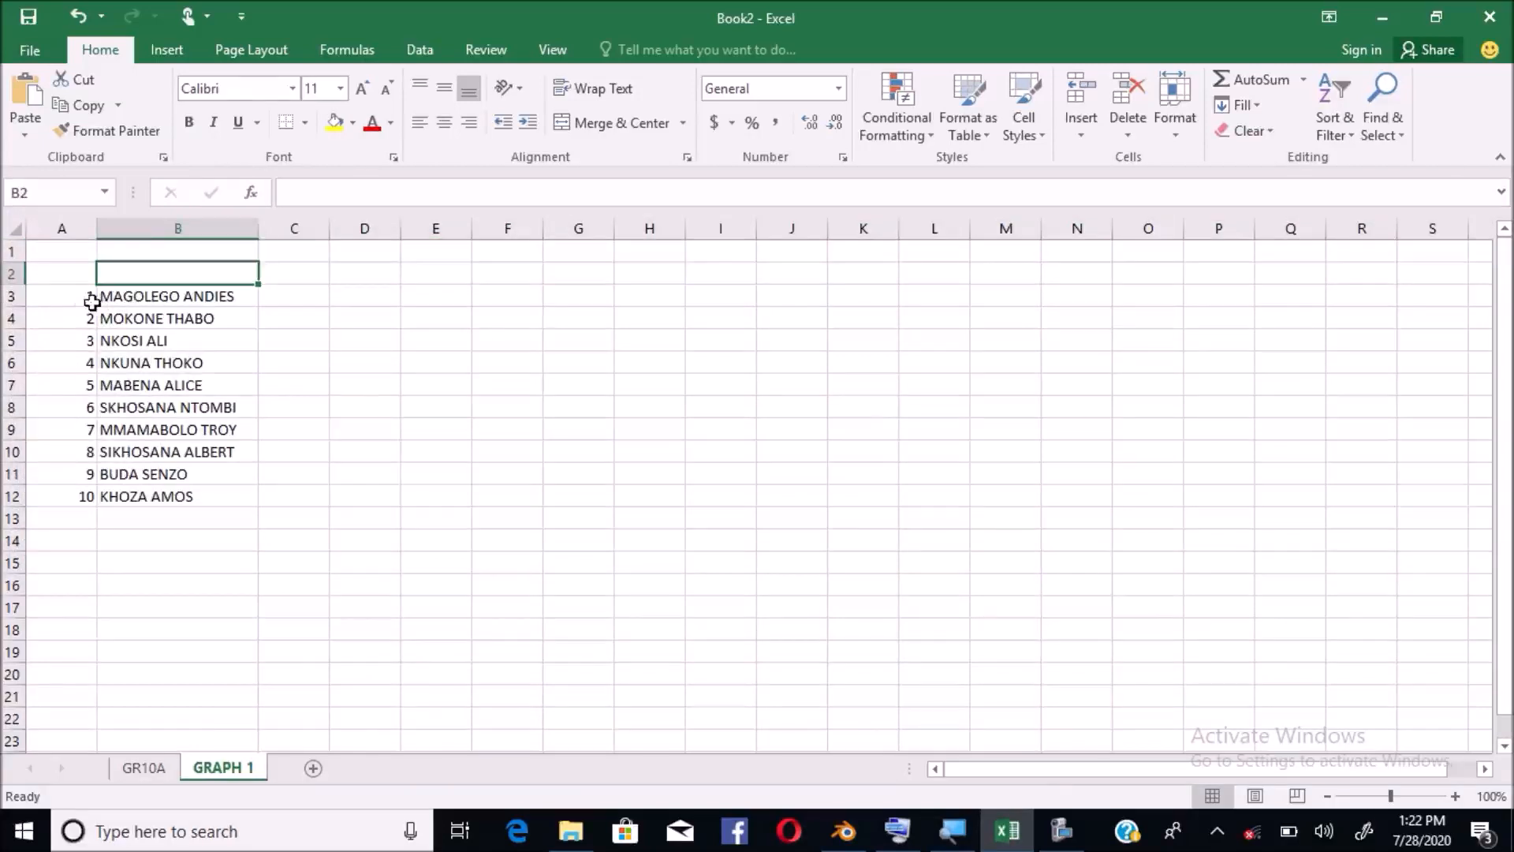
left_click_drag(81, 300, 91, 493)
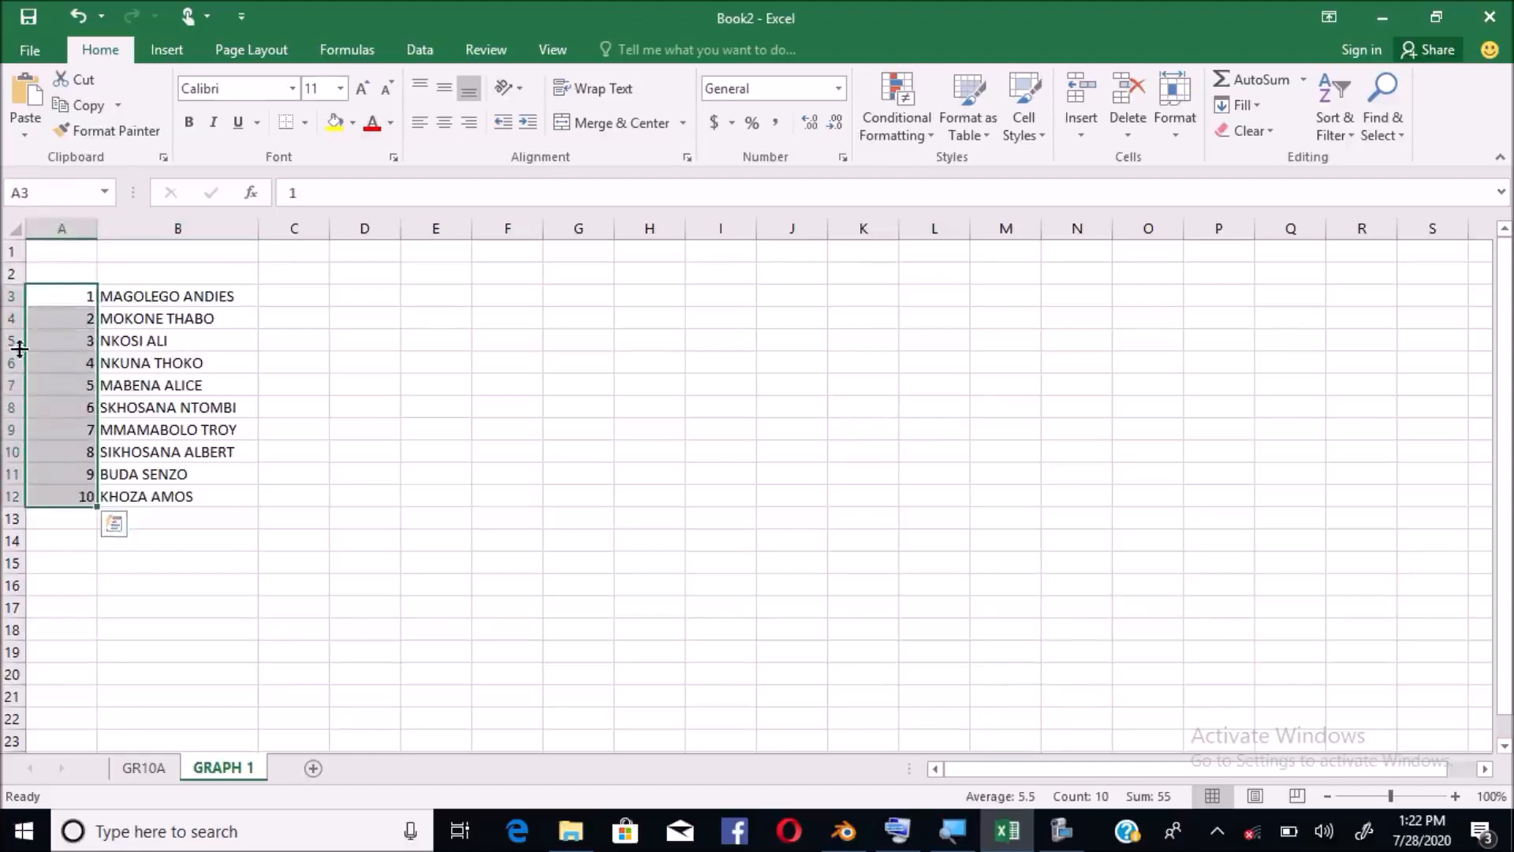
mouse_move(4, 295)
left_mouse_down()
mouse_move(6, 342)
mouse_move(4, 303)
left_mouse_up()
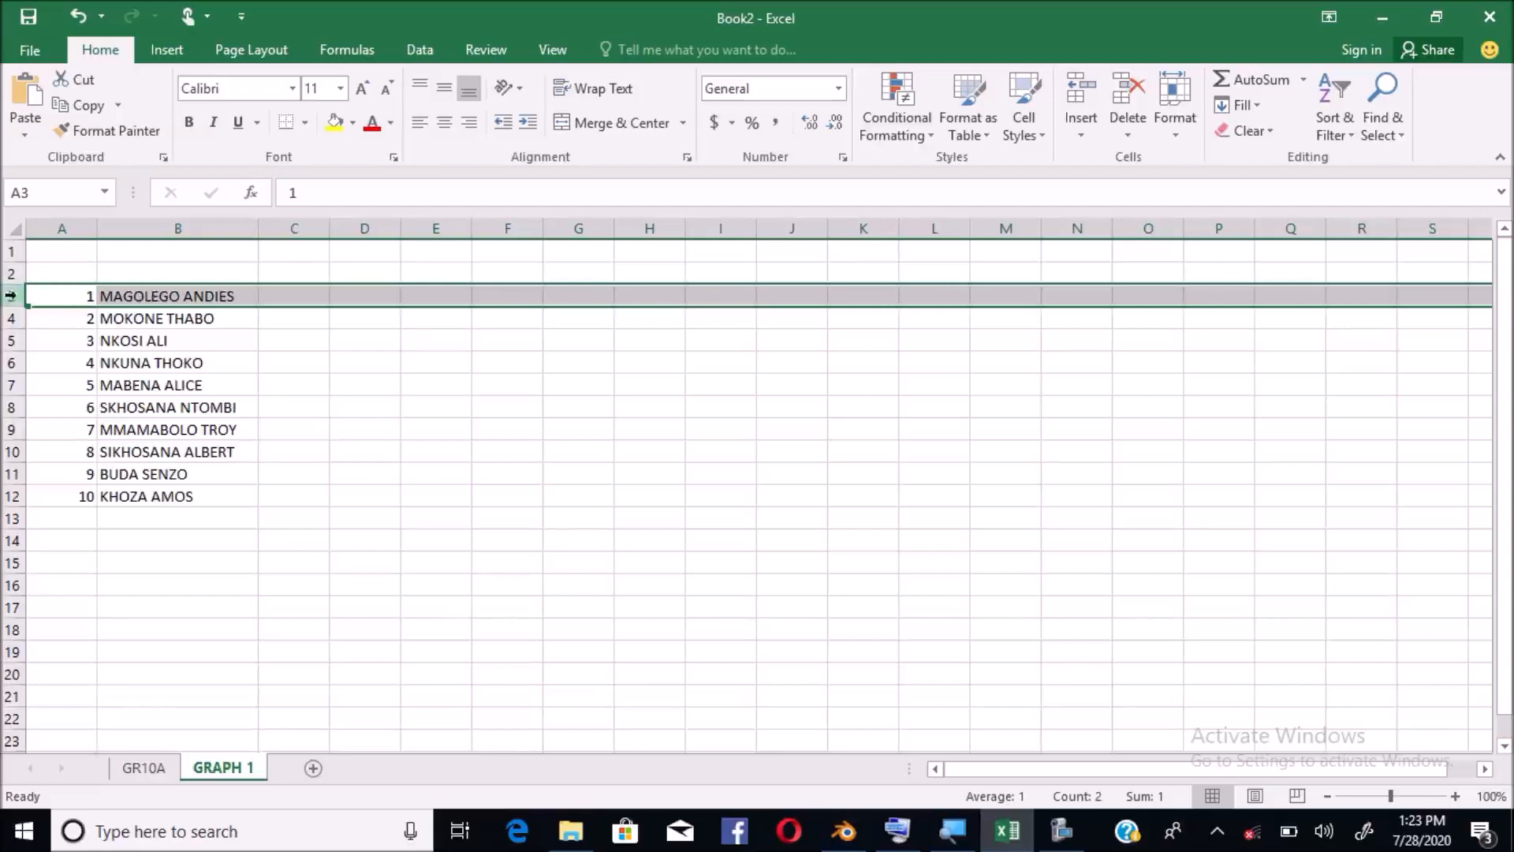
left_click_drag(10, 251, 5, 653)
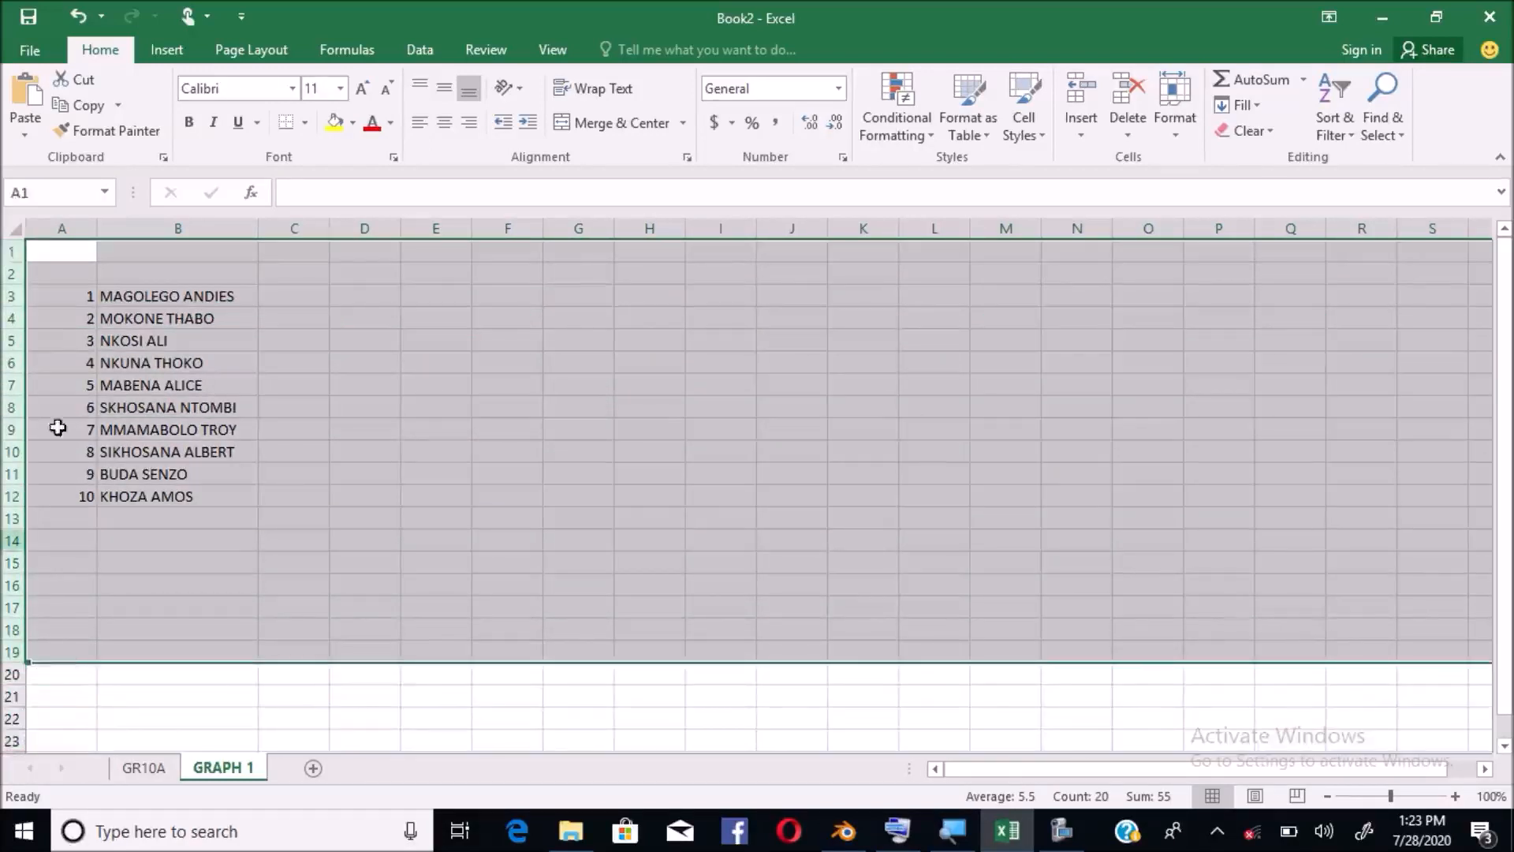
left_click(60, 297)
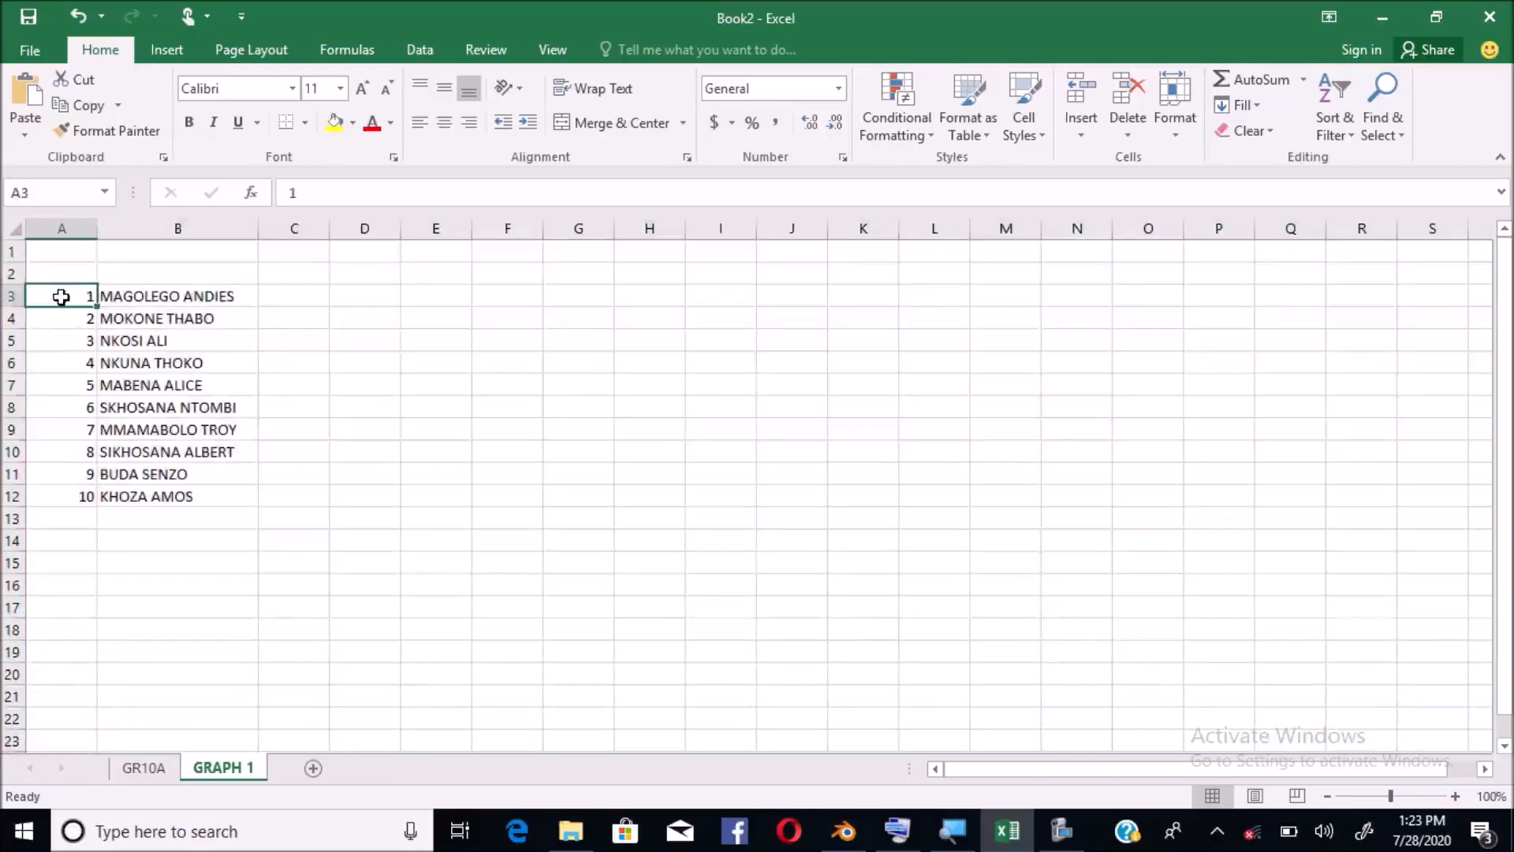
left_click_drag(64, 301, 63, 486)
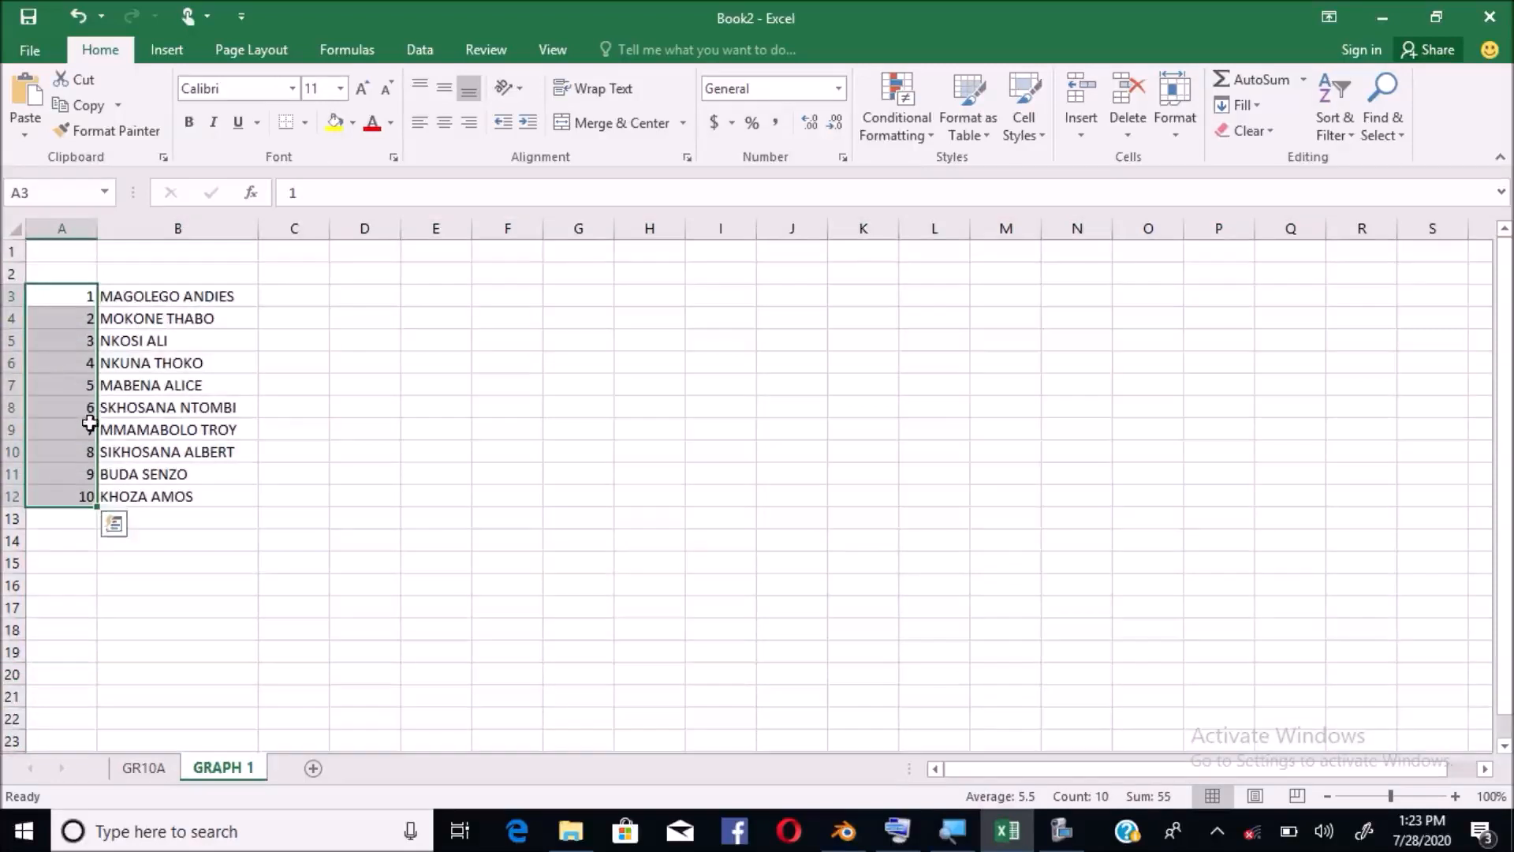
Enter the heading NAMES in cell B2
left_click(170, 269)
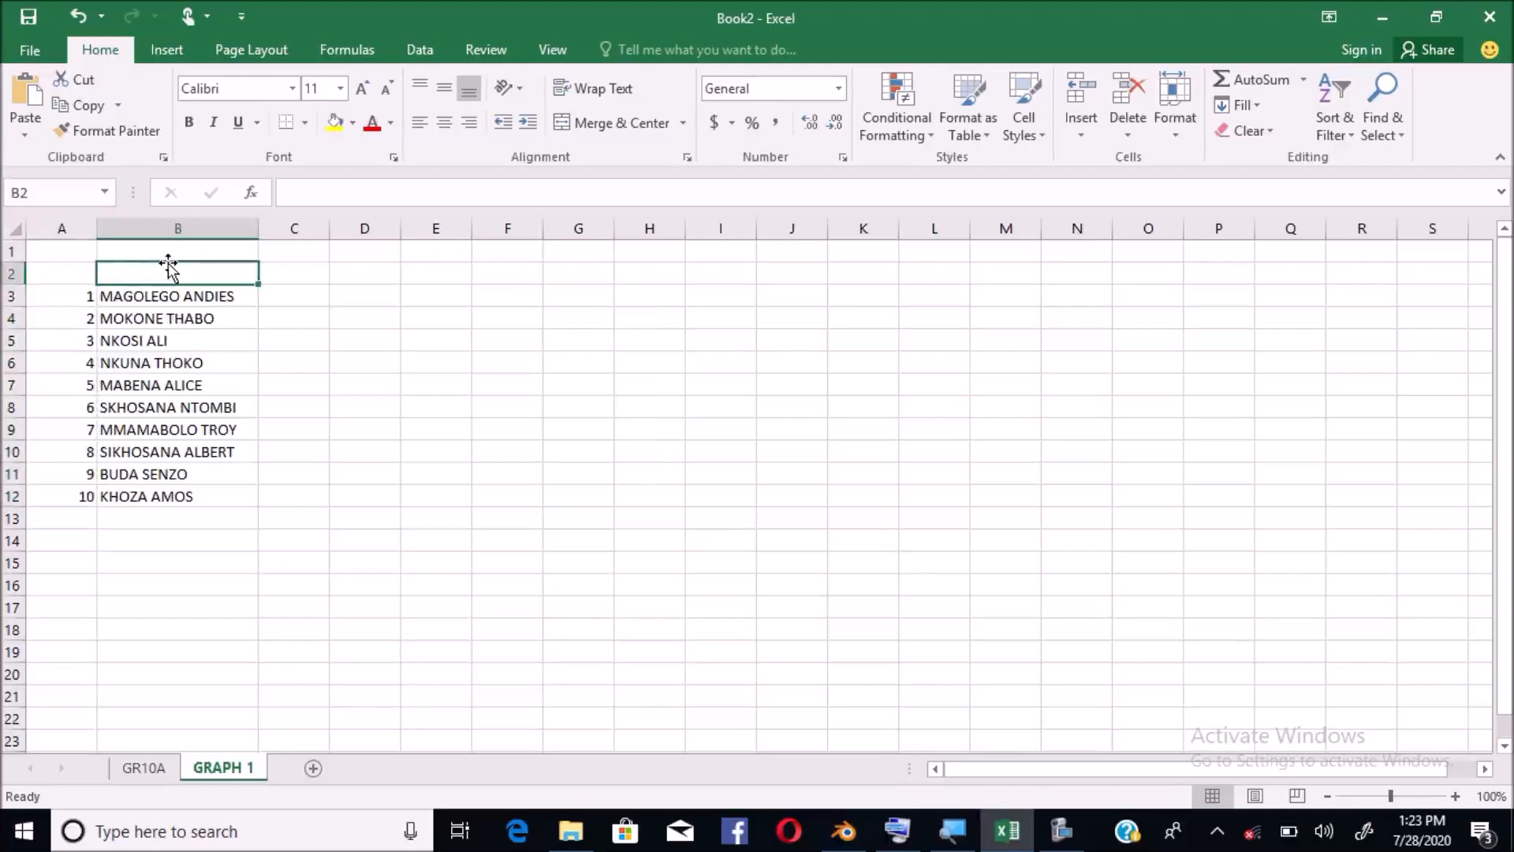
type("NAMES")
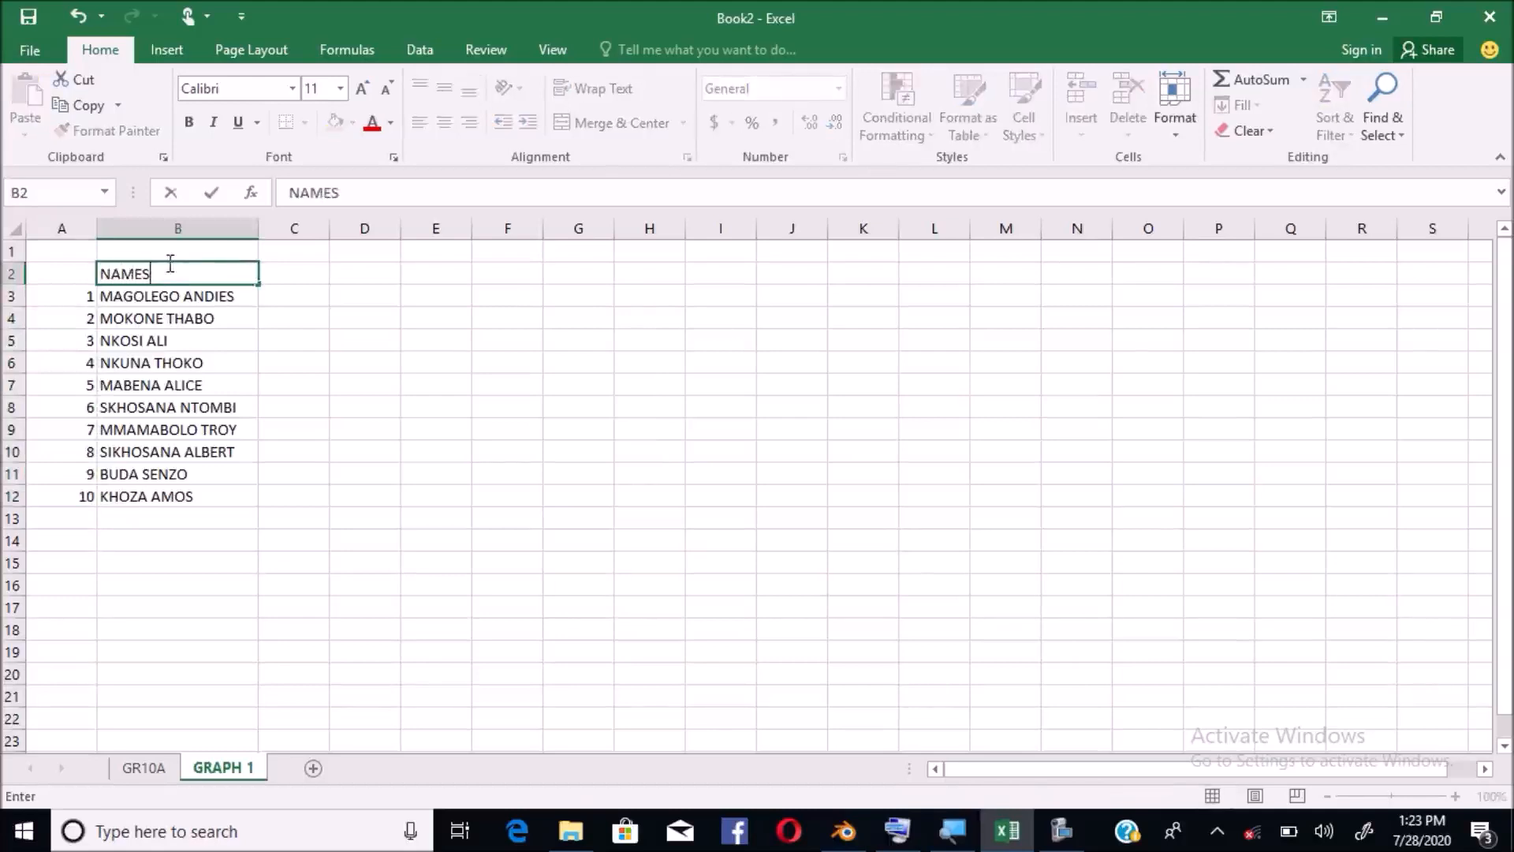
left_click(290, 323)
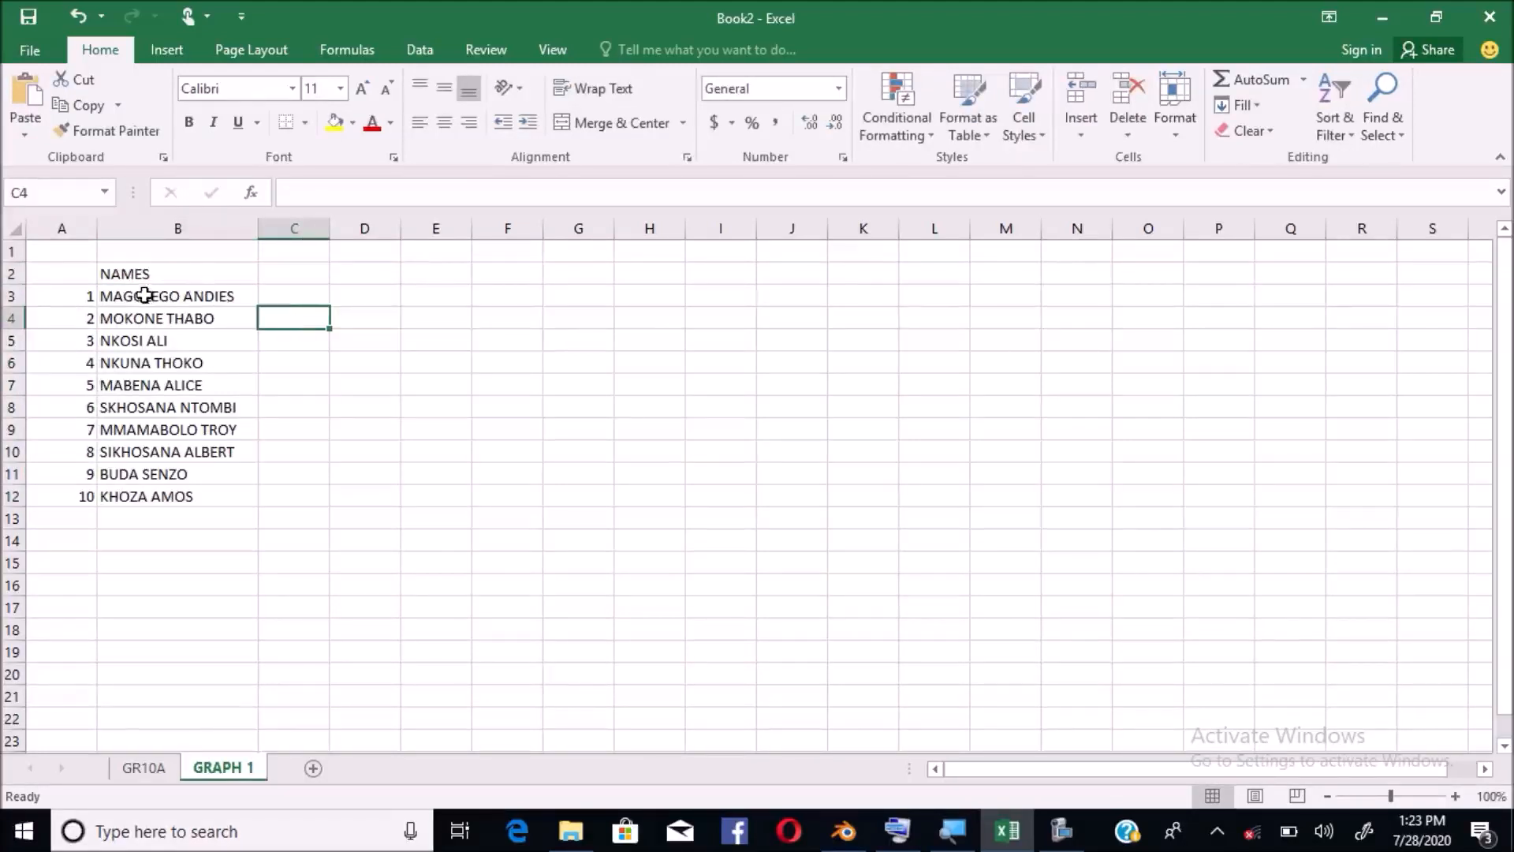
Make the NAMES heading in B2 bold and centred
left_click_drag(145, 295, 154, 490)
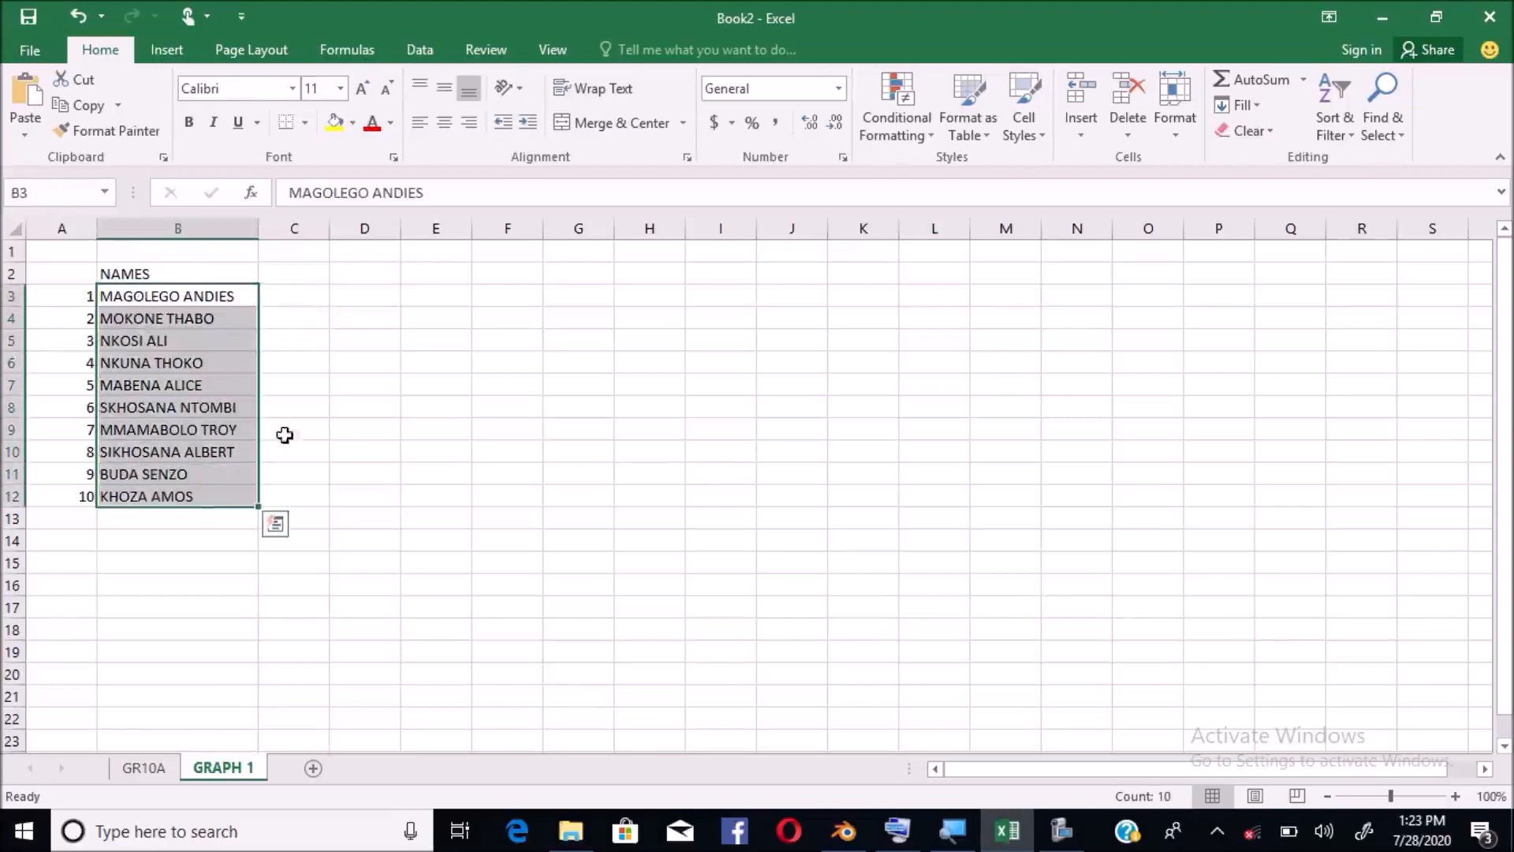
left_click(365, 414)
left_click(122, 272)
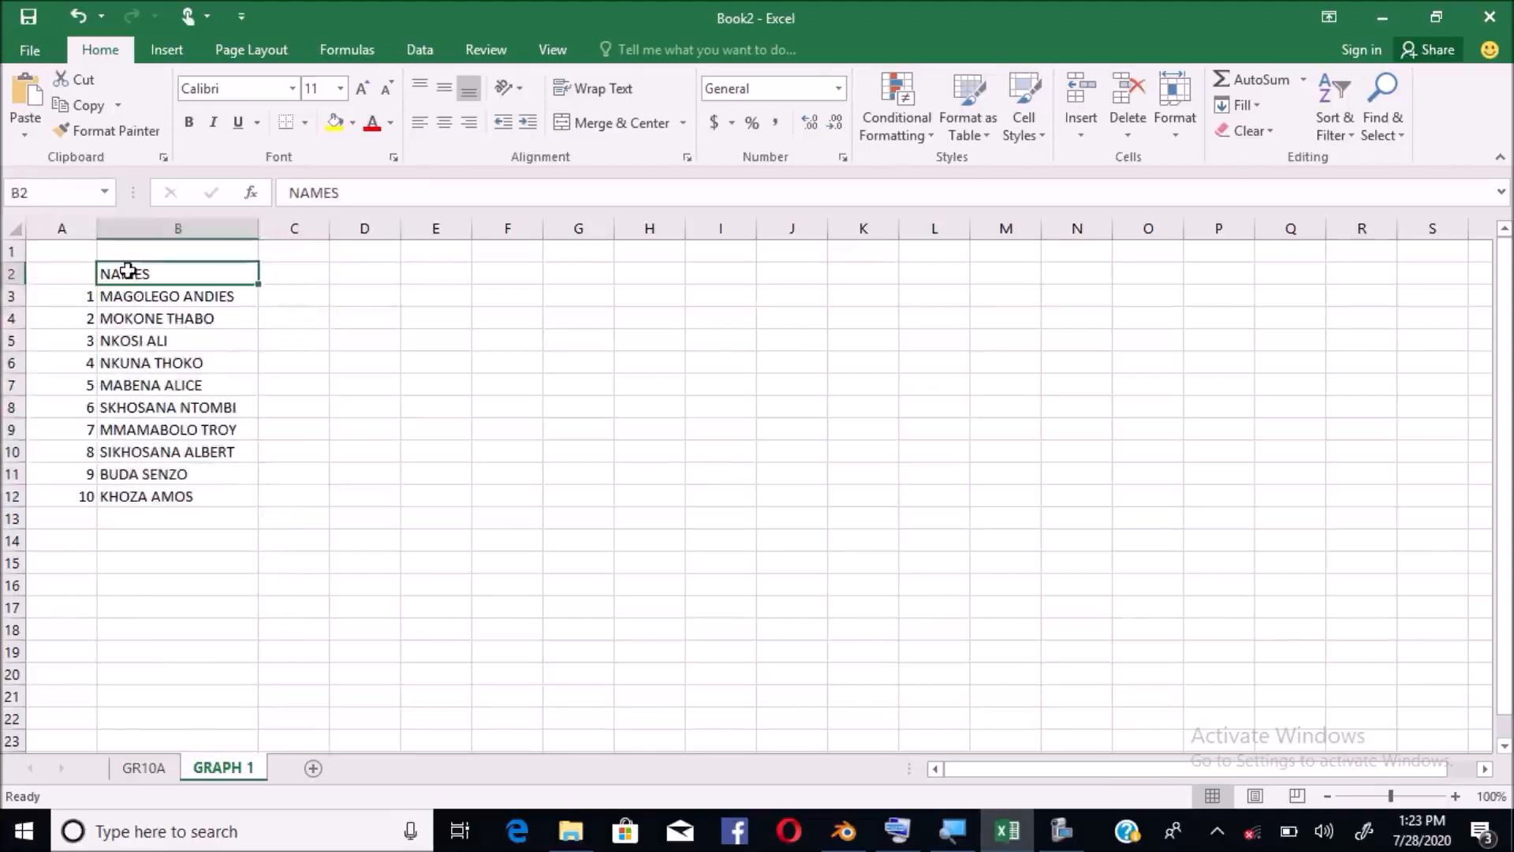
left_click(187, 122)
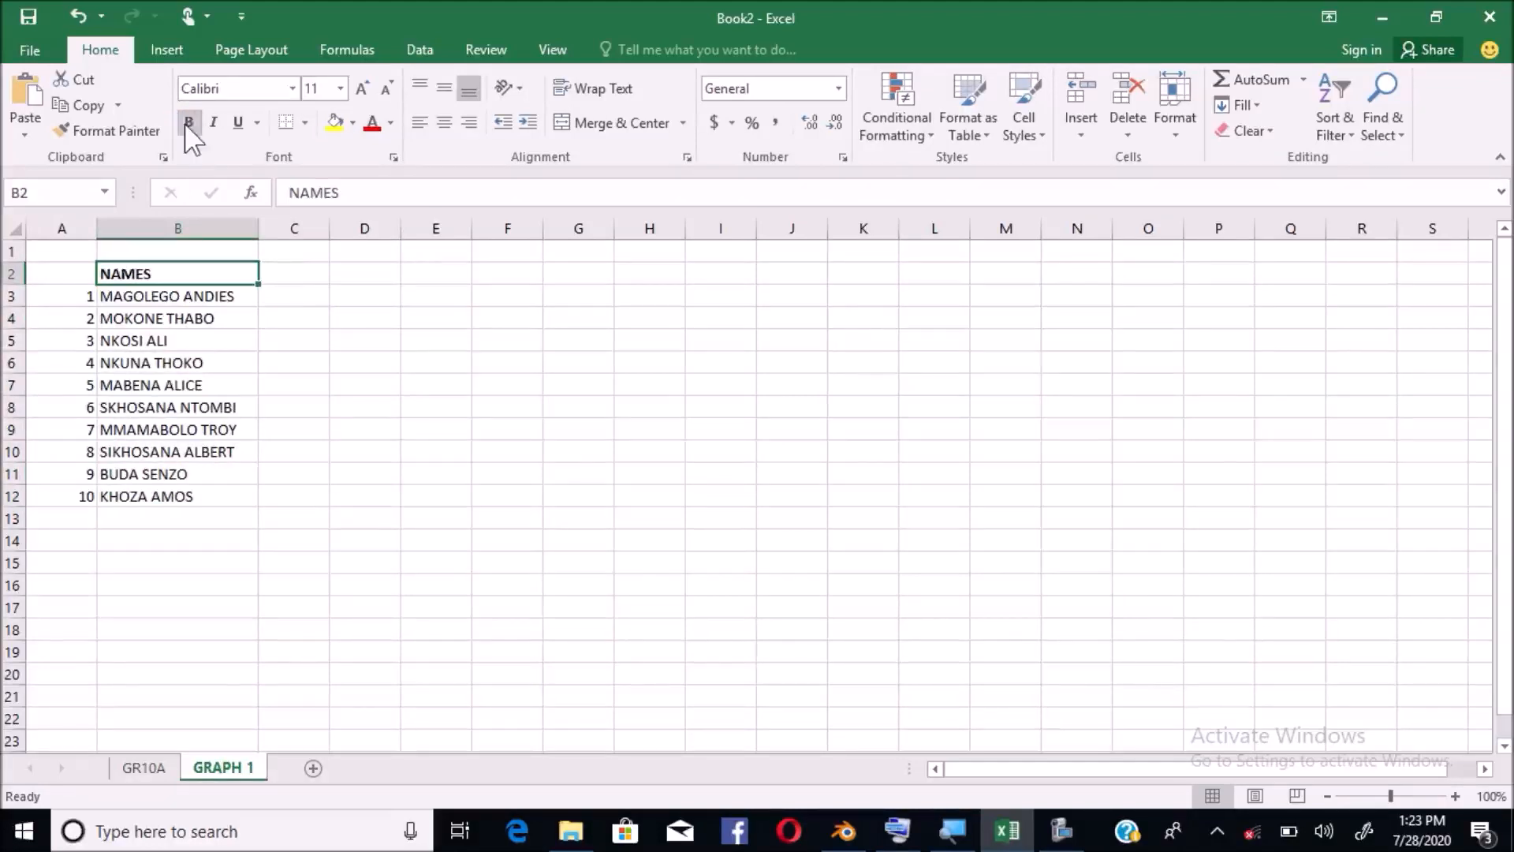
key("ctrl")
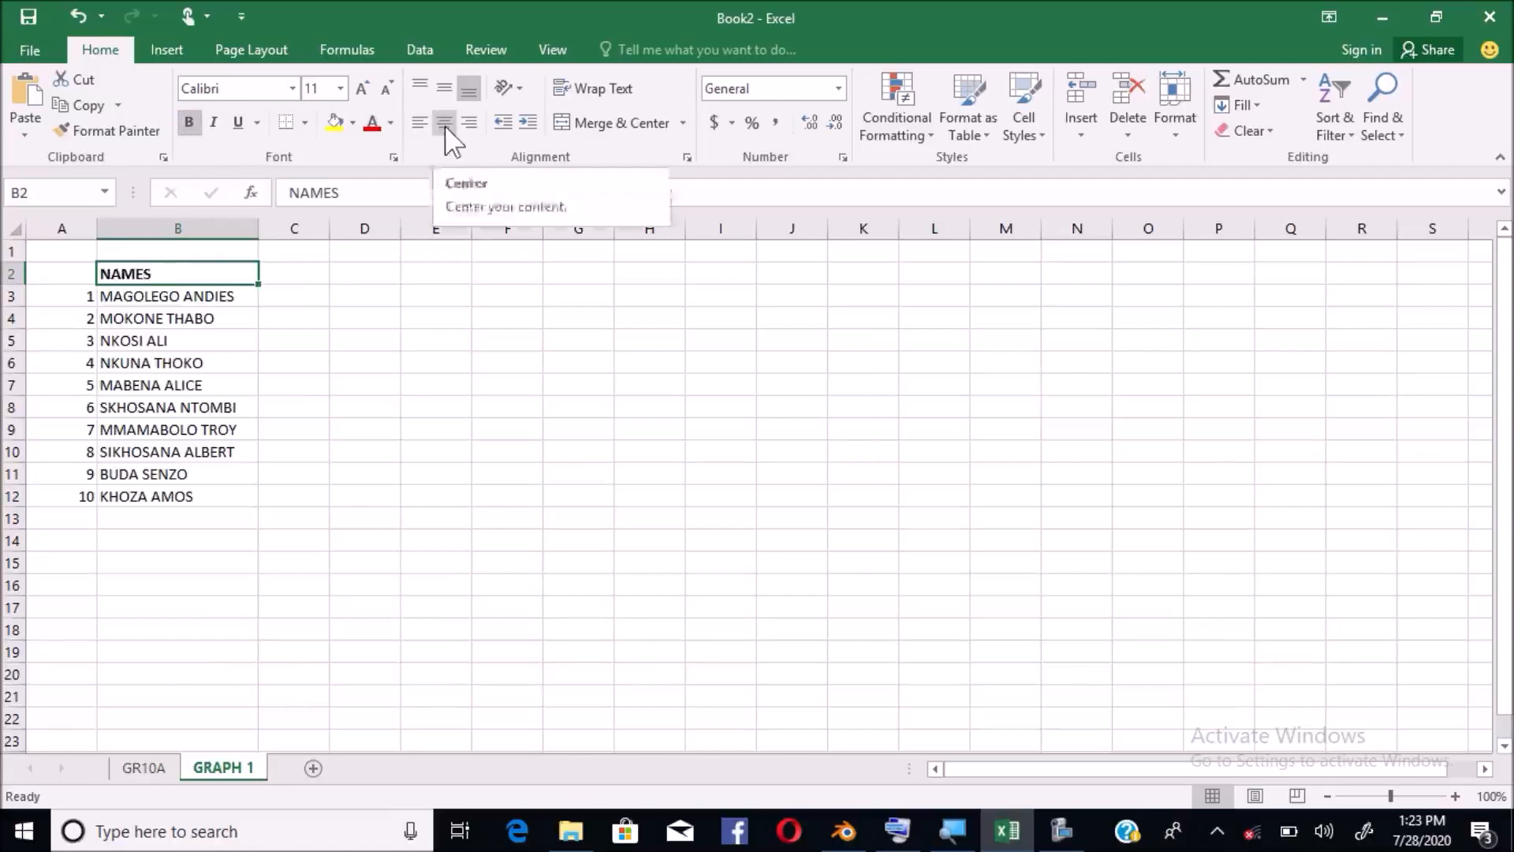
key("ctrl")
key("ctrl")
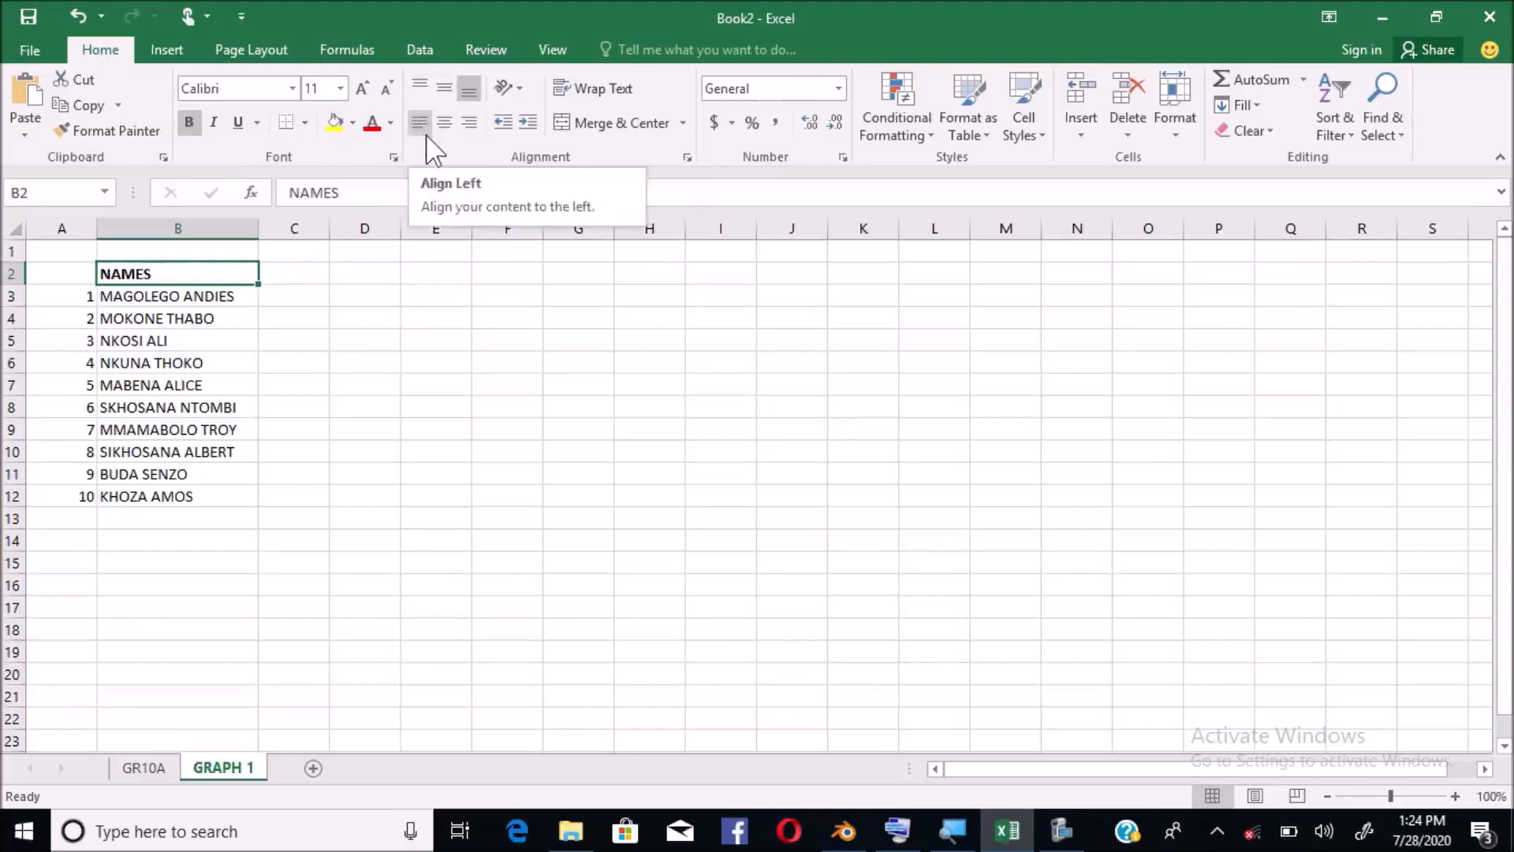
left_click(442, 126)
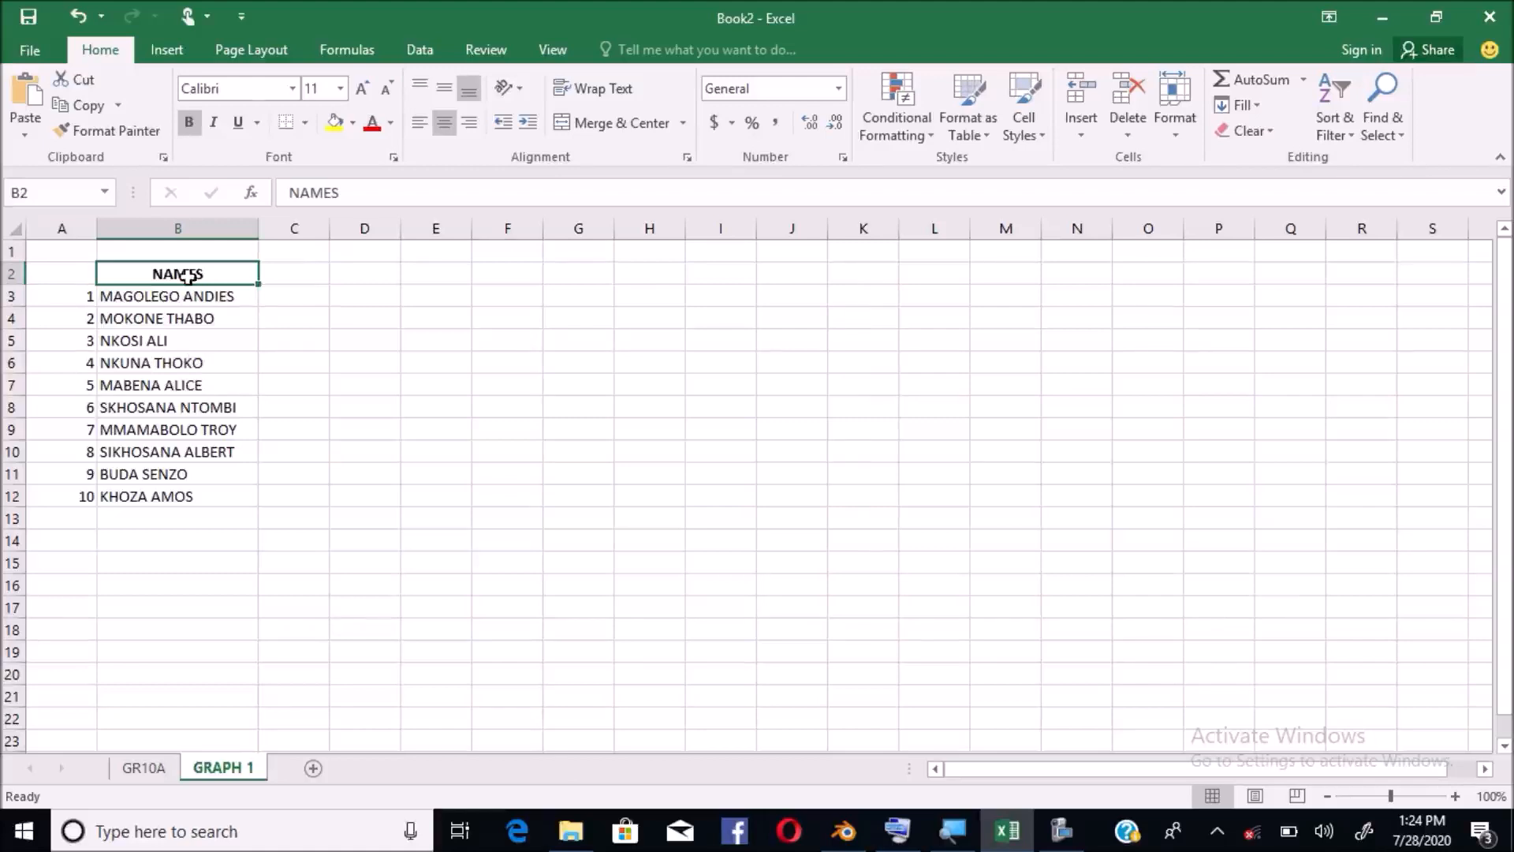
left_click(293, 275)
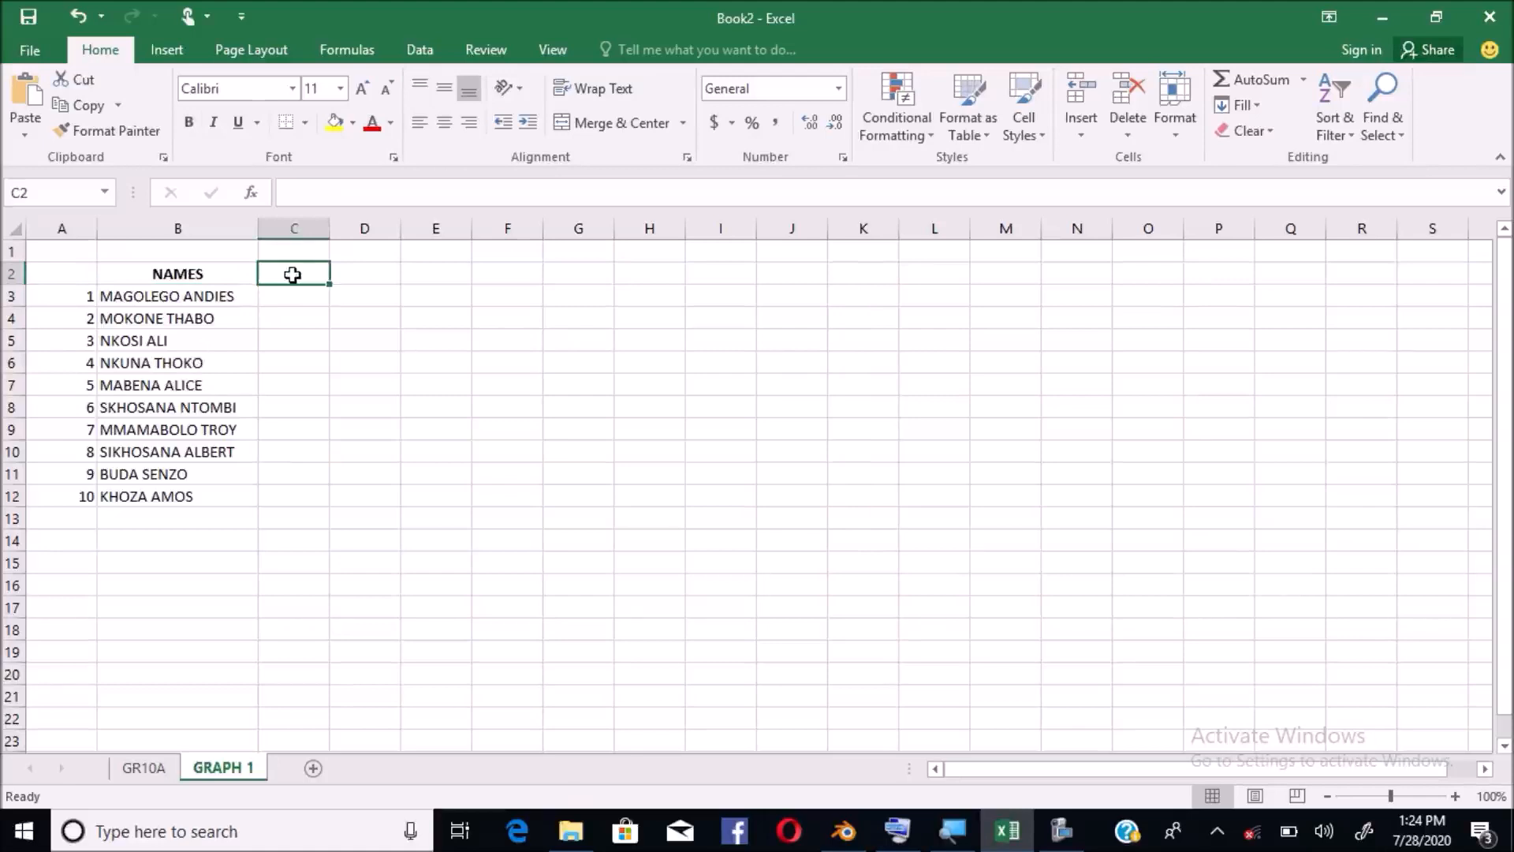
Type the title TASK 1: WRITTEN WORK into cell C1
left_click(290, 253)
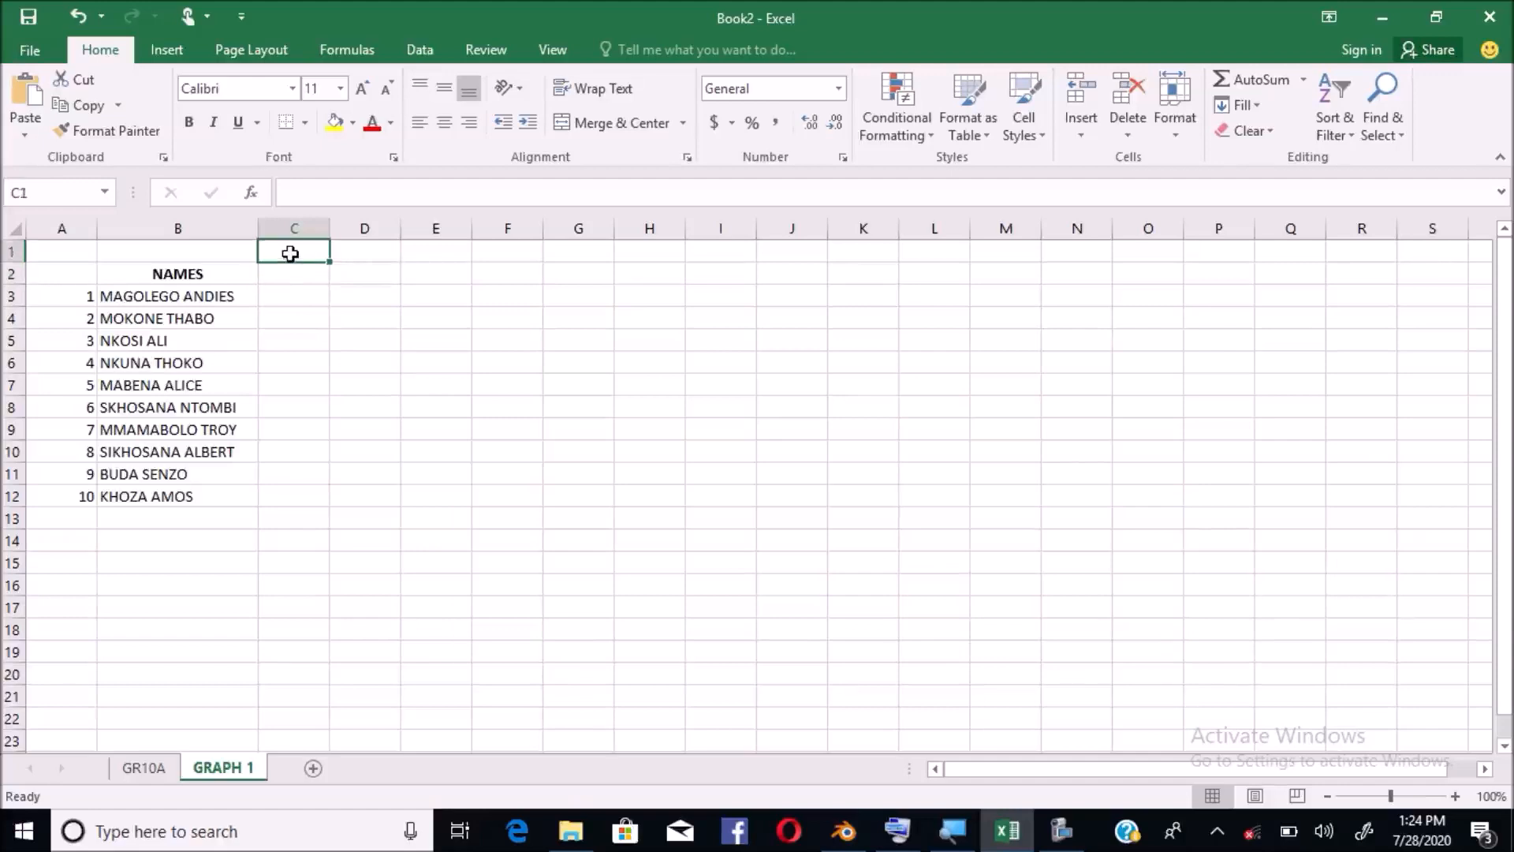
left_click(292, 267)
left_click(290, 252)
type("TAS")
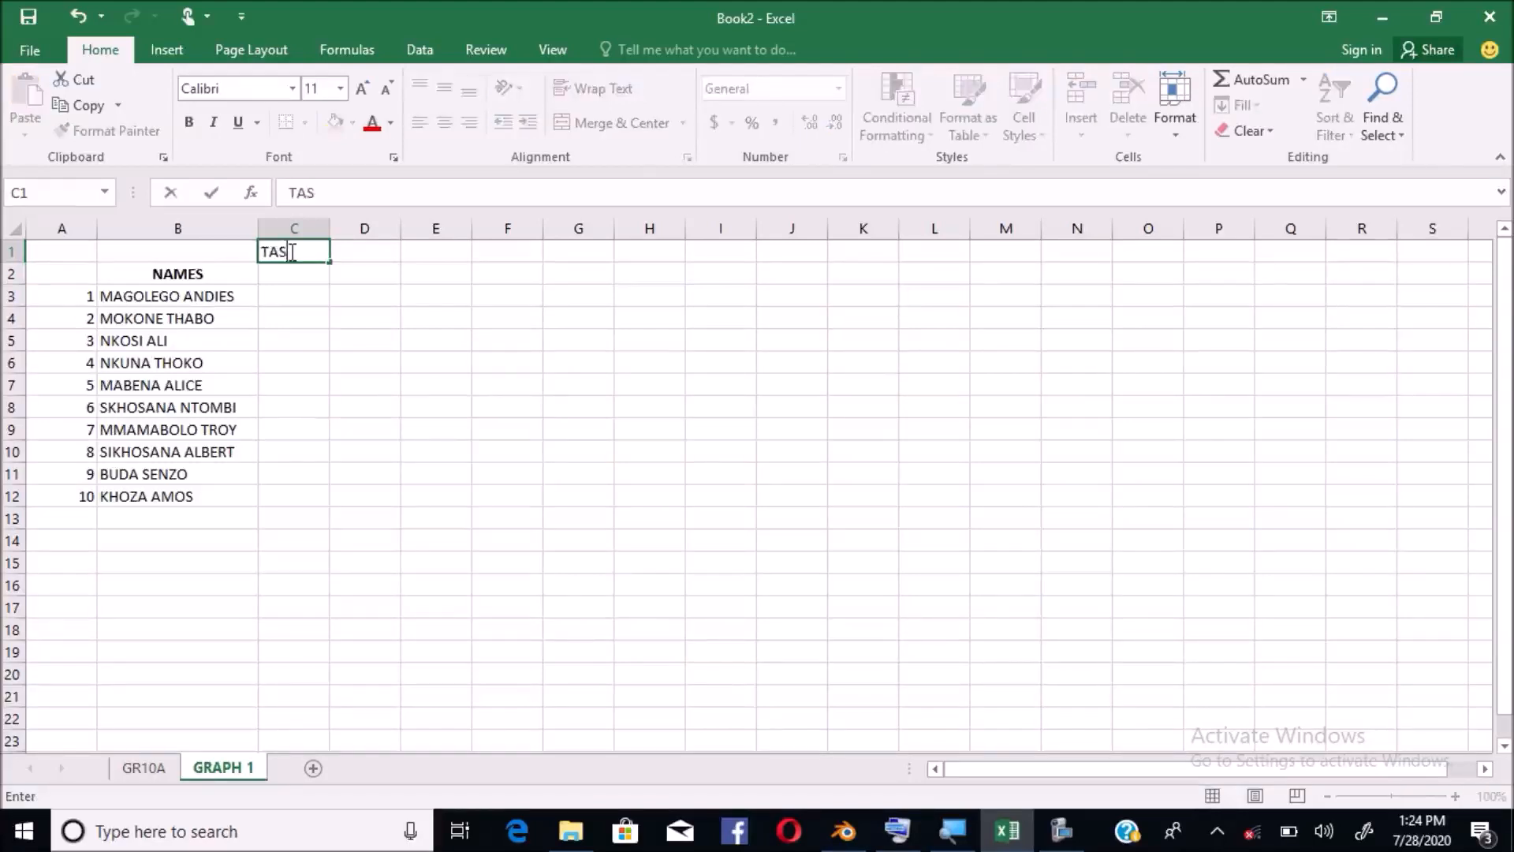
type("K 1")
left_click(304, 299)
left_click(305, 312)
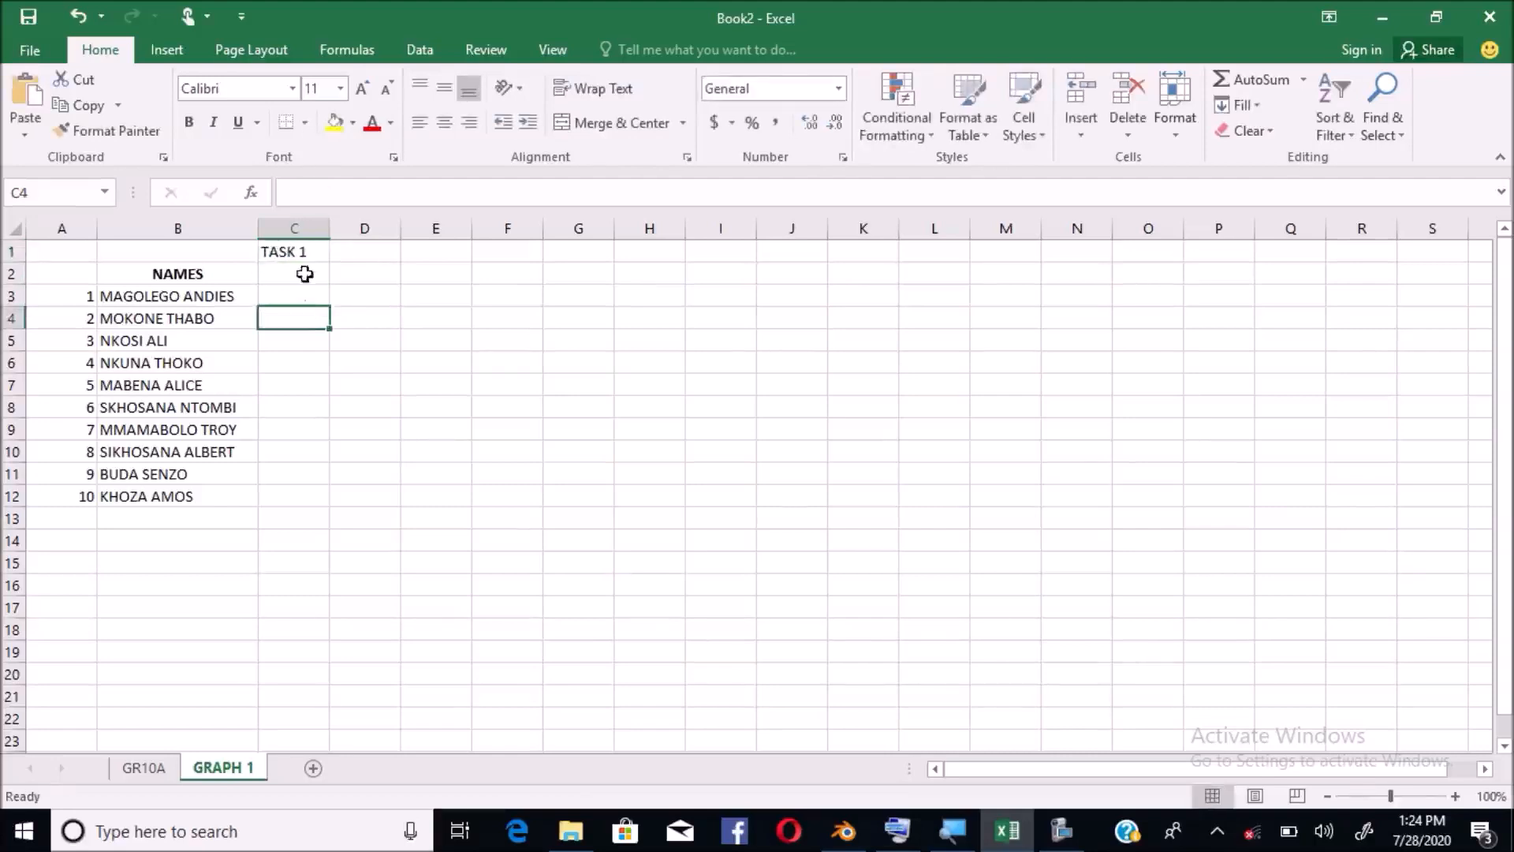
left_click(298, 247)
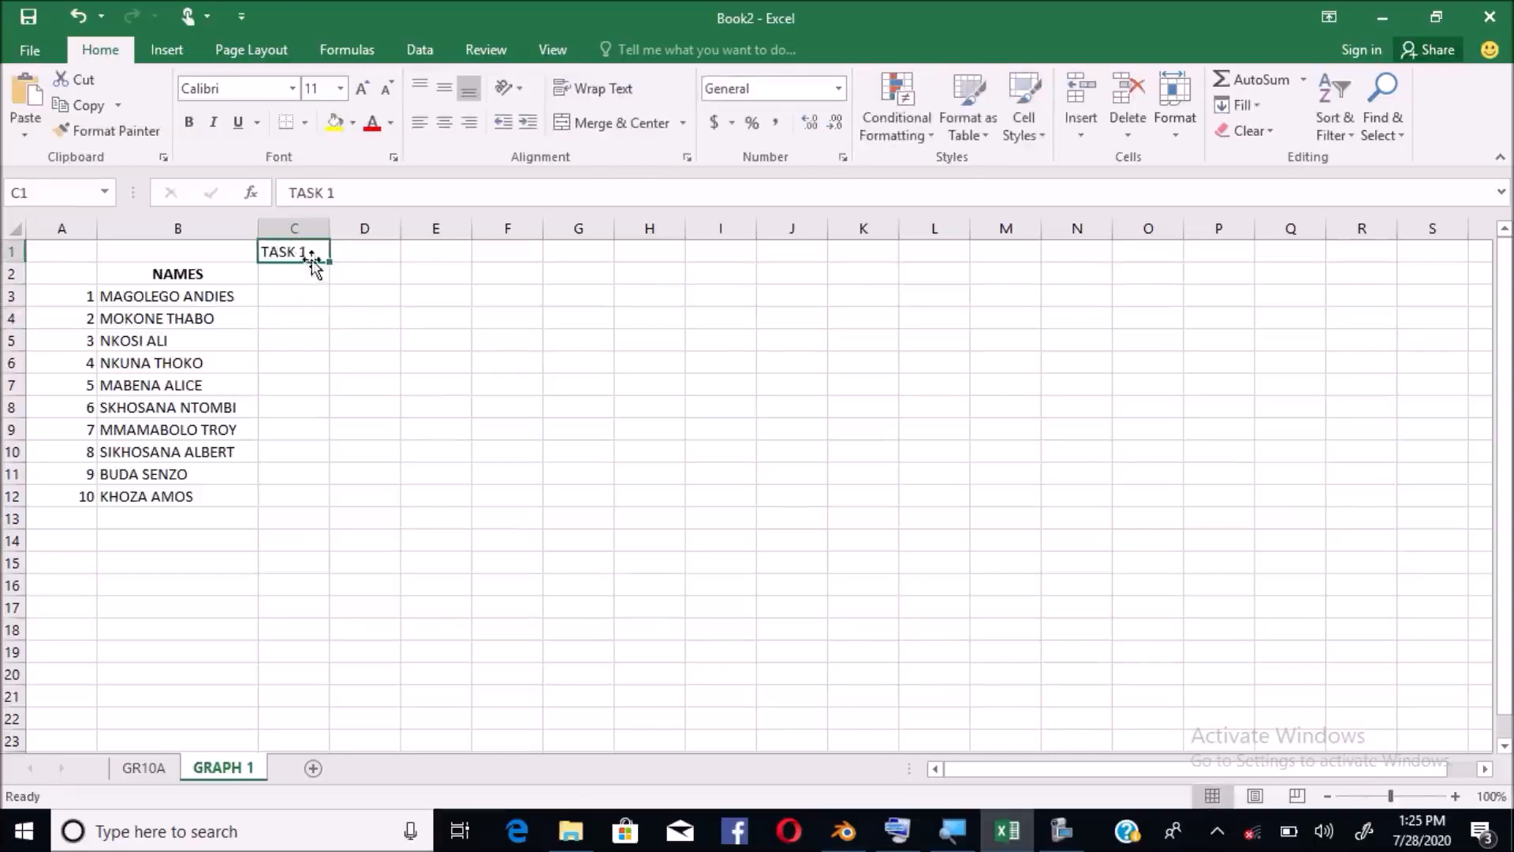
double_click(313, 252)
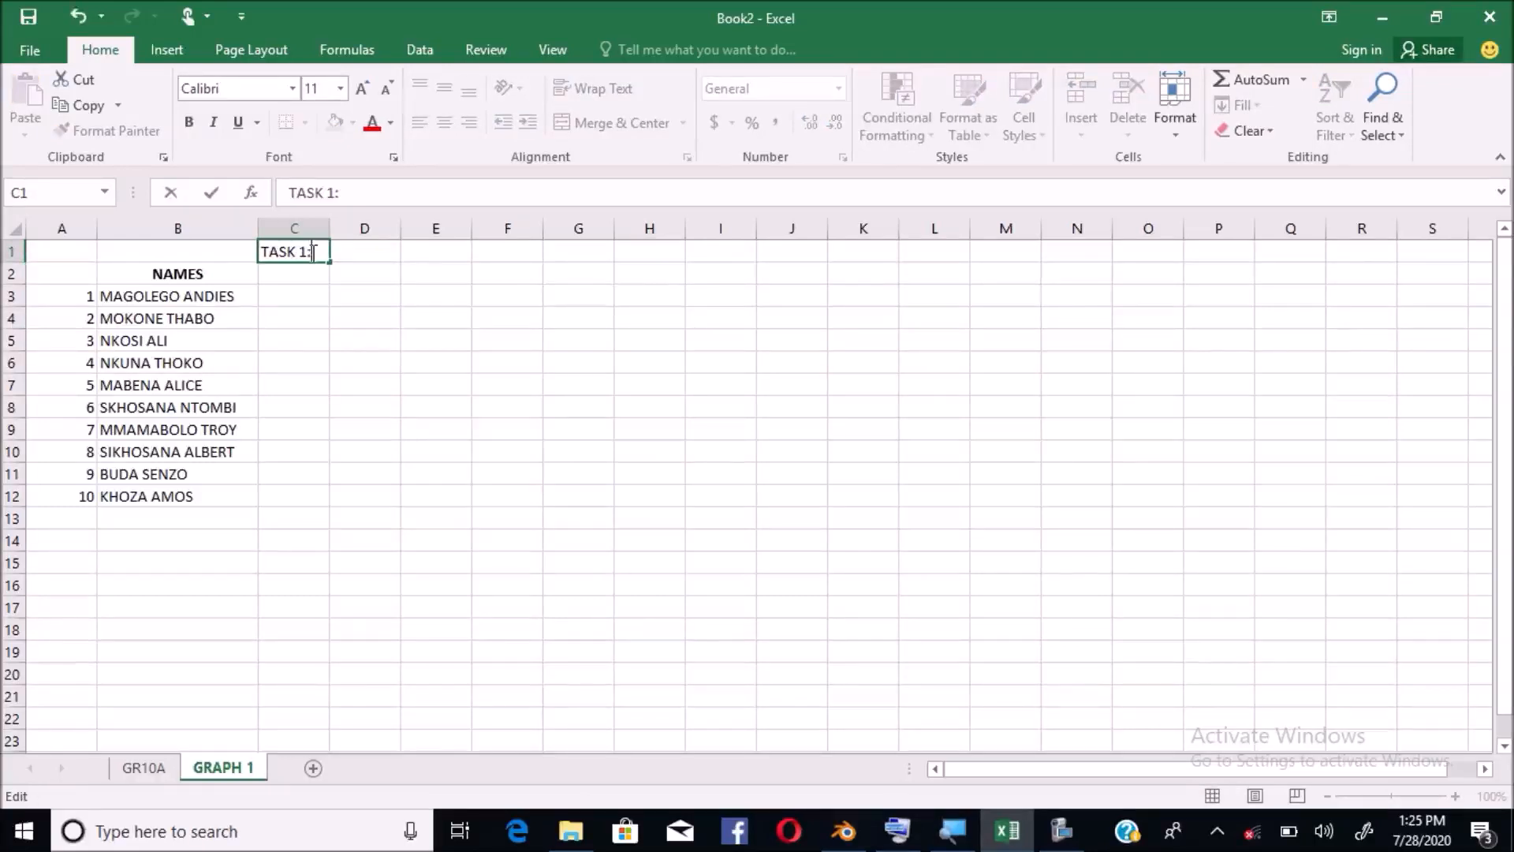
type(": WRITTEN WORK")
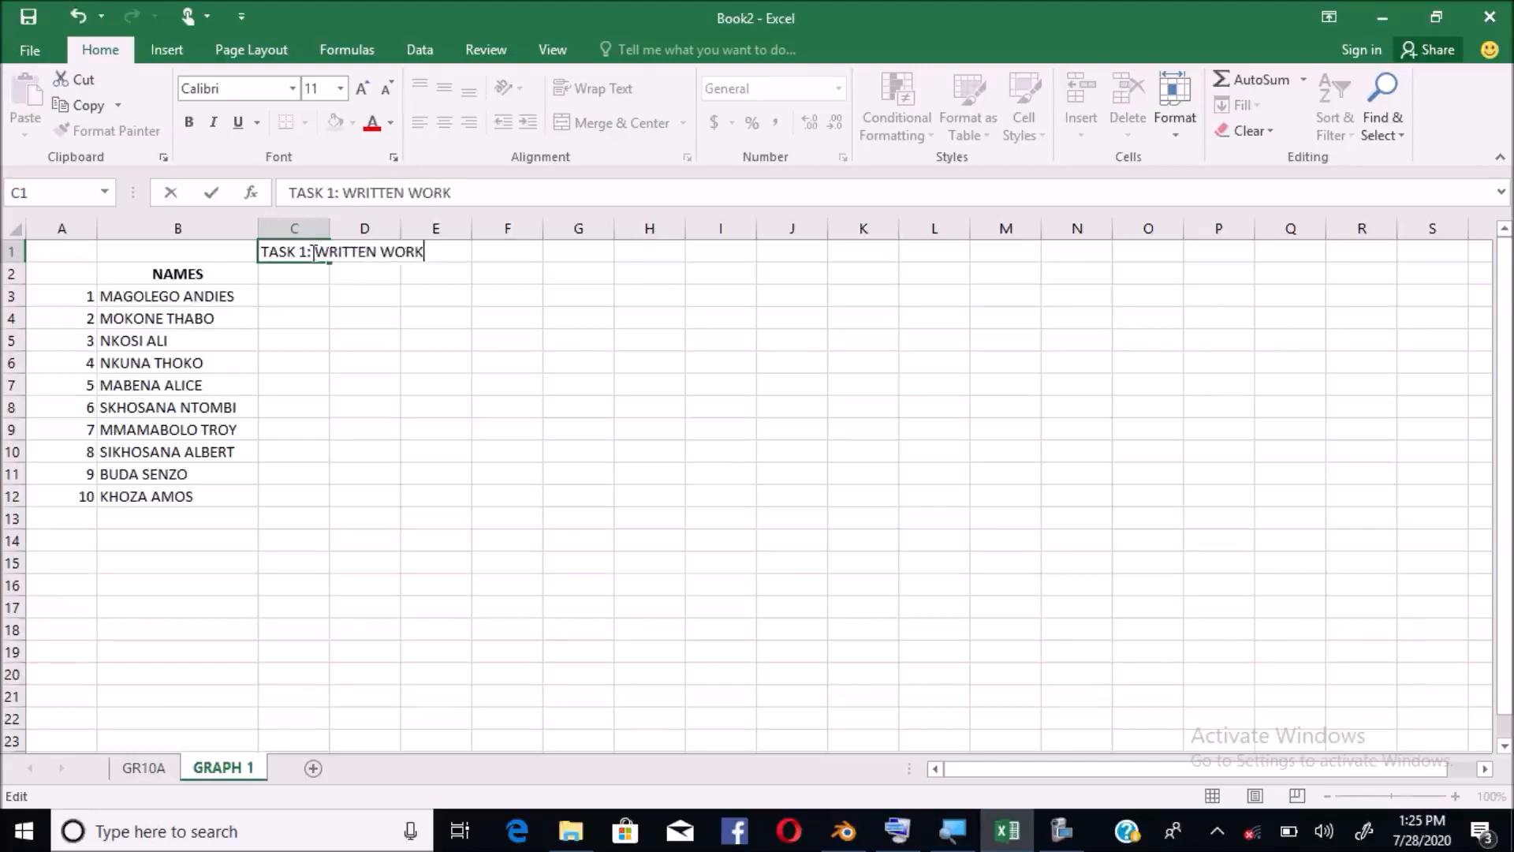
left_click(363, 315)
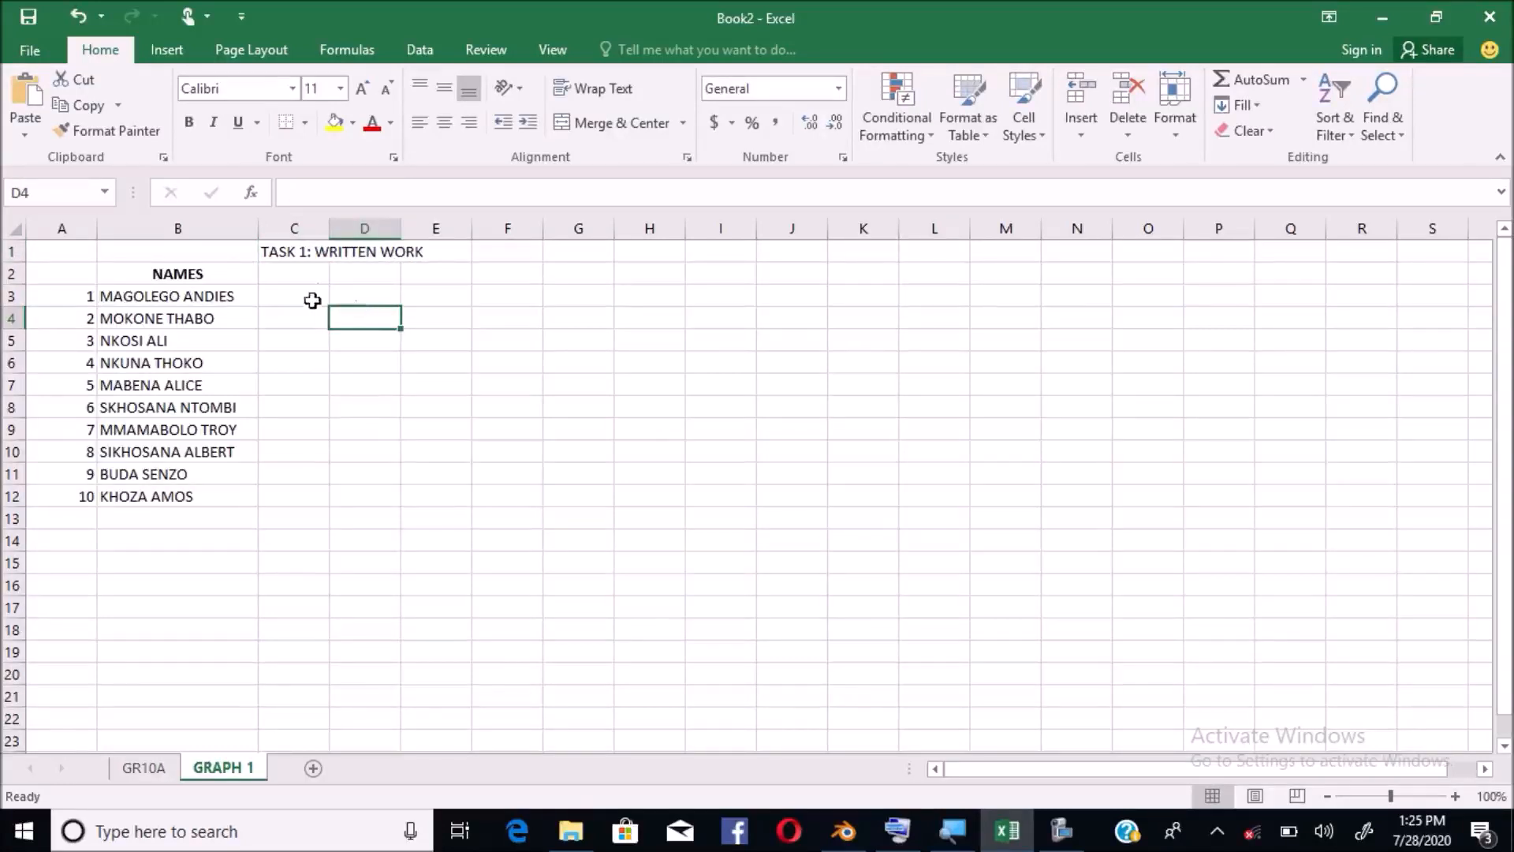
Select row 1 from C1 rightward as the span for the title
left_click_drag(304, 272, 326, 527)
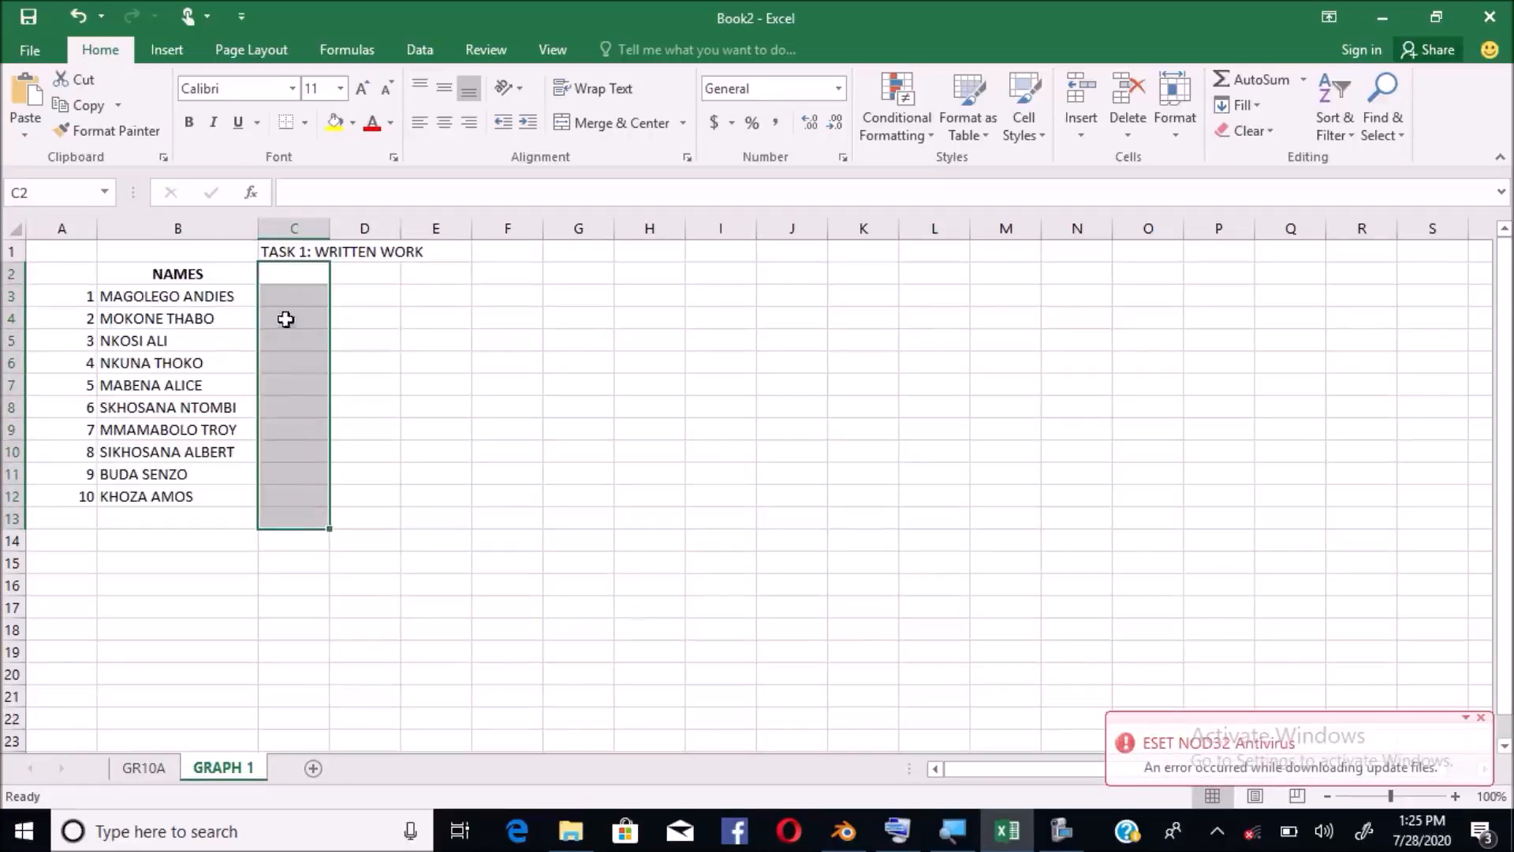
left_click(281, 251)
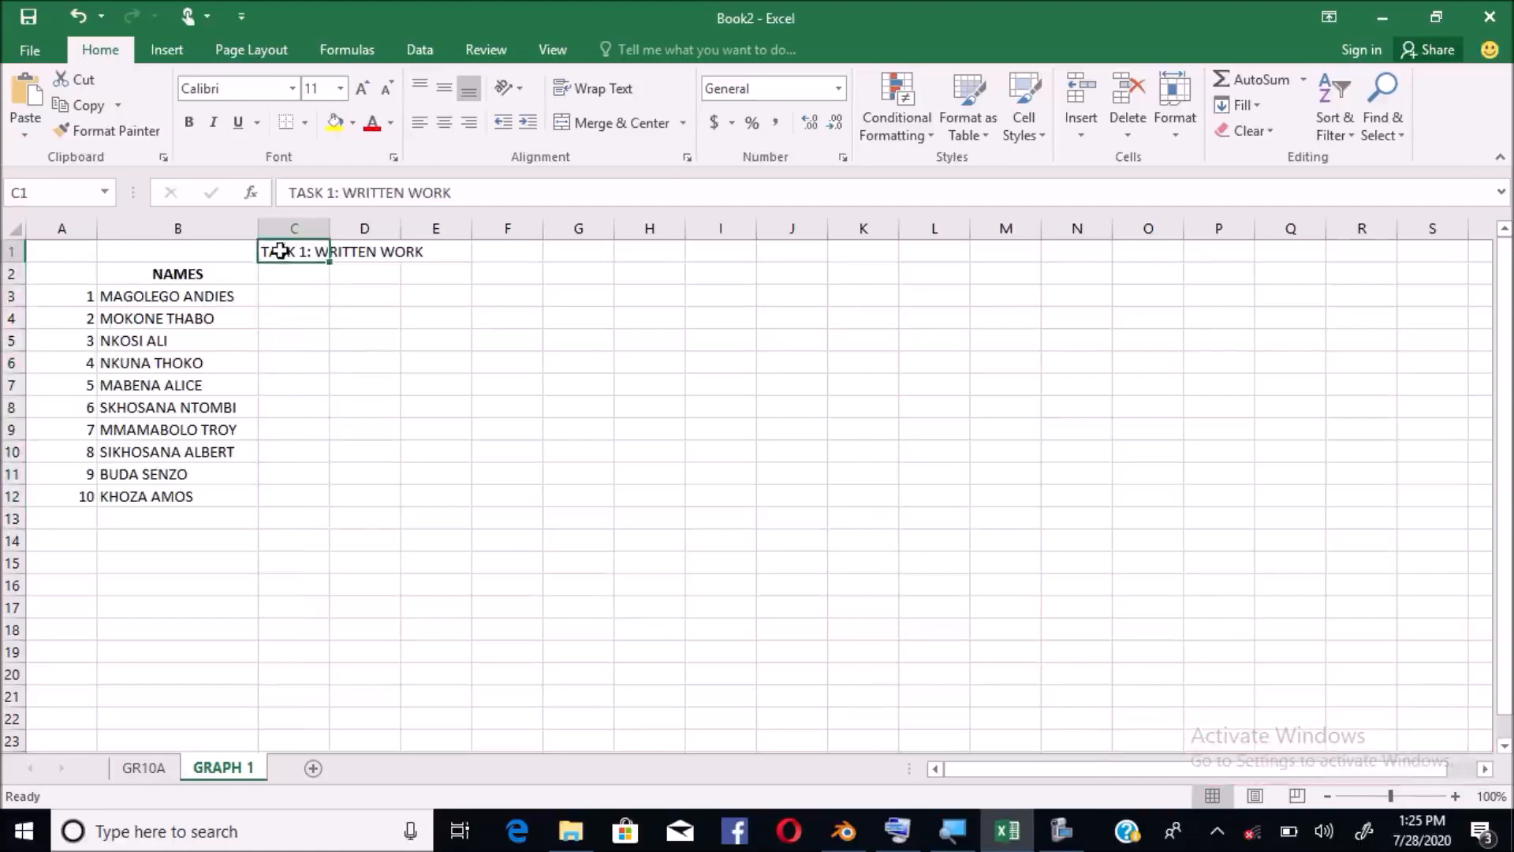
left_click_drag(281, 251, 705, 251)
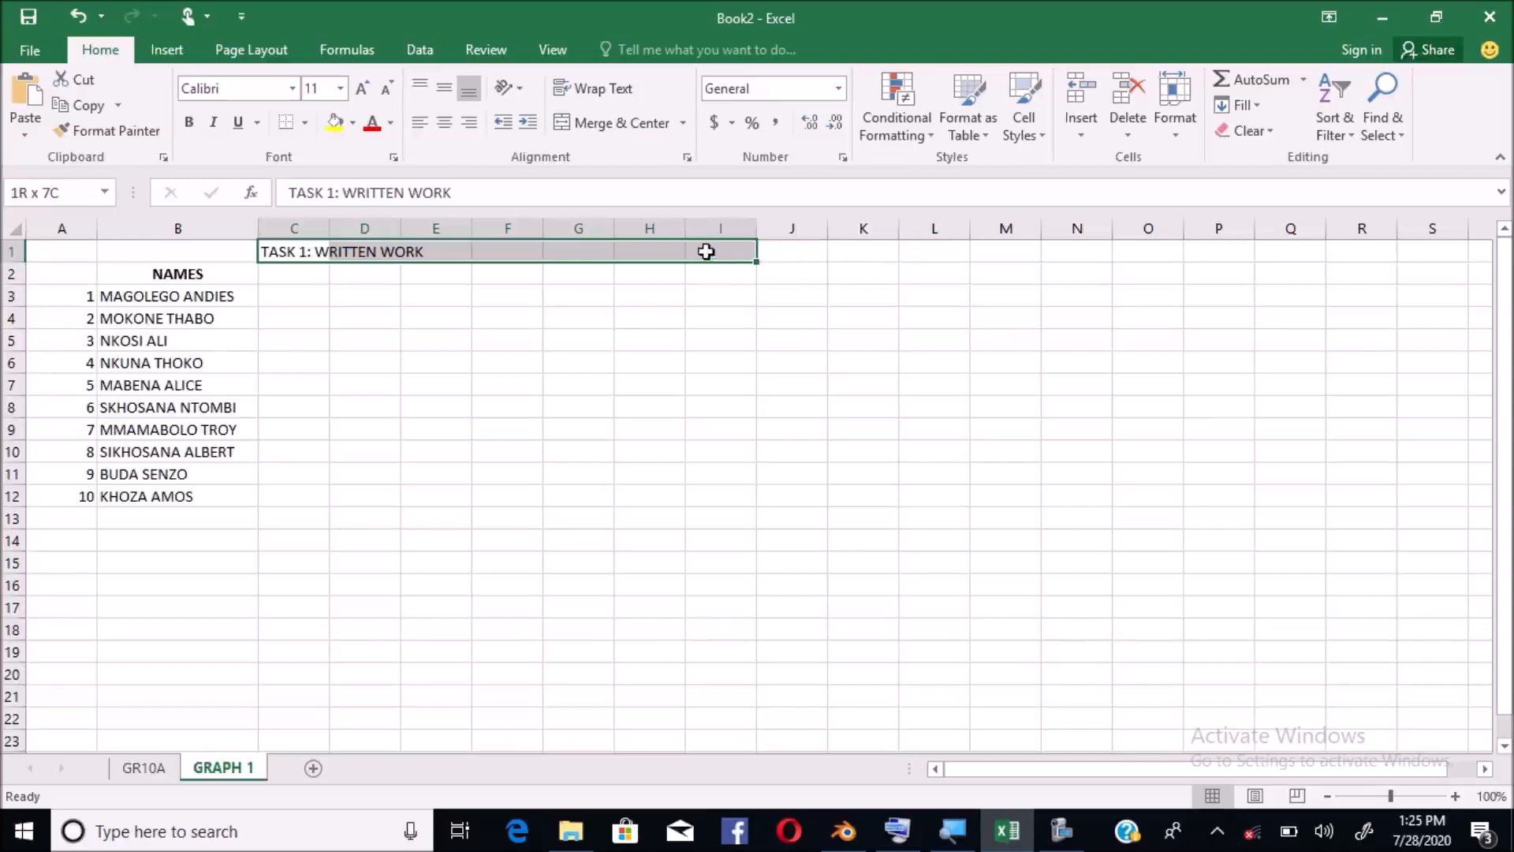
Reselect the row 1 heading range from C1, extending it rightward toward H1
left_click_drag(706, 251, 647, 254)
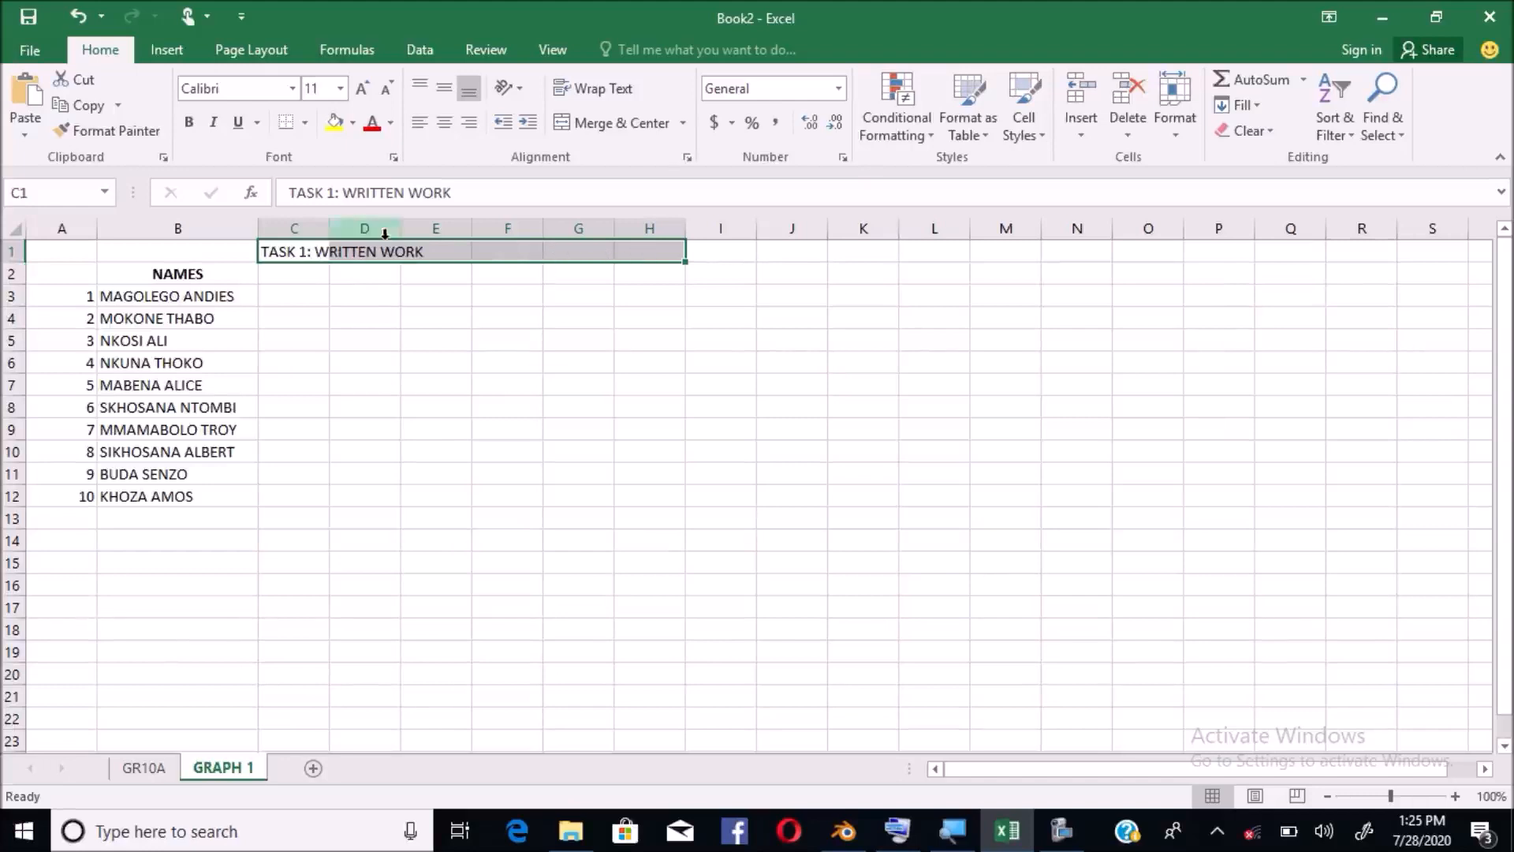
left_click(293, 252)
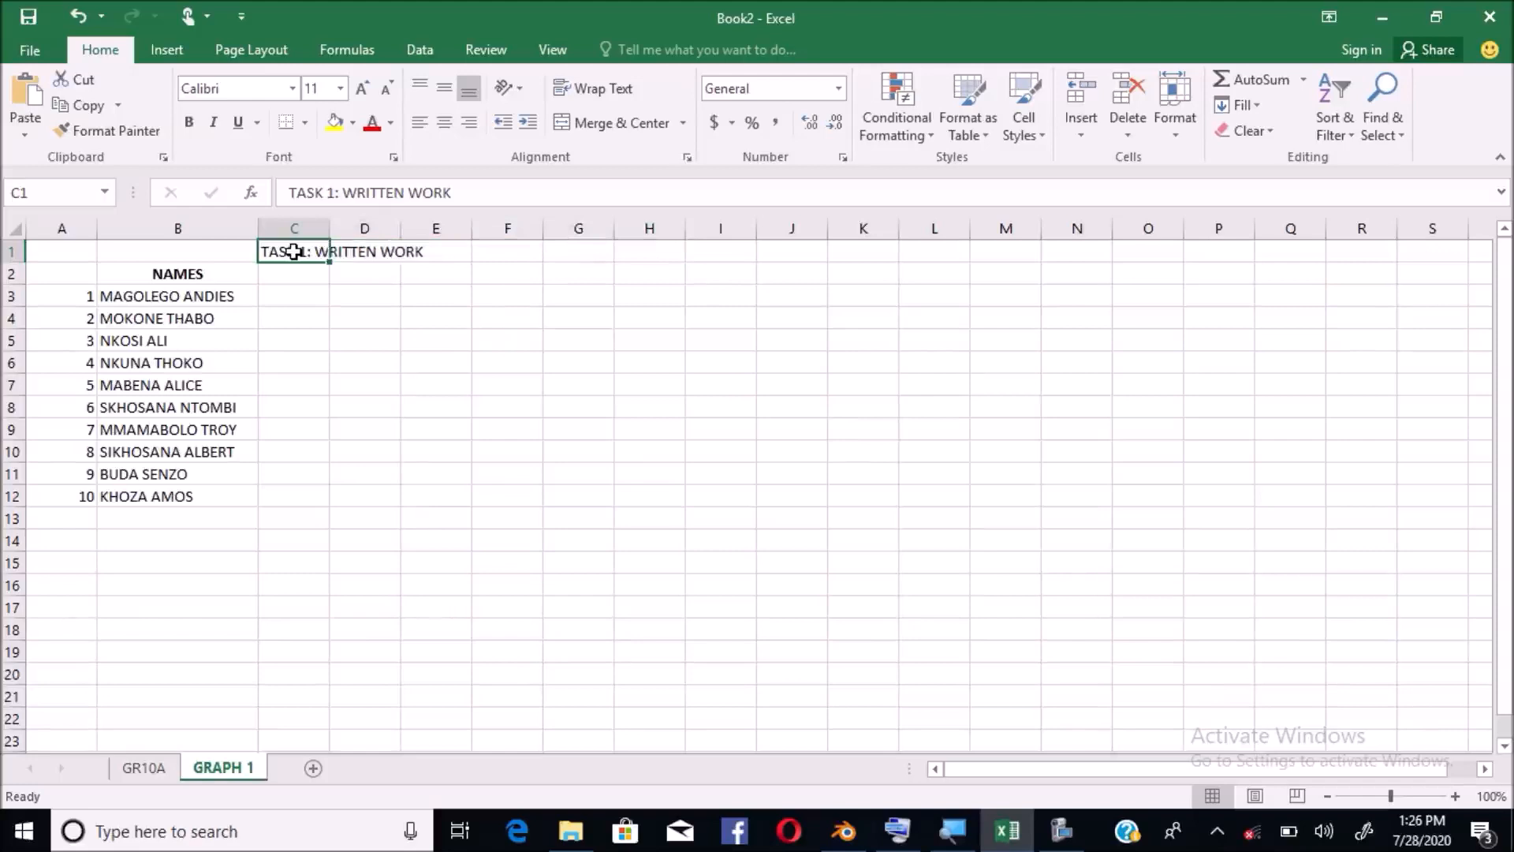
key("shift+Right")
key("shift+Right")
key("shift+Right")
key("shift+Right")
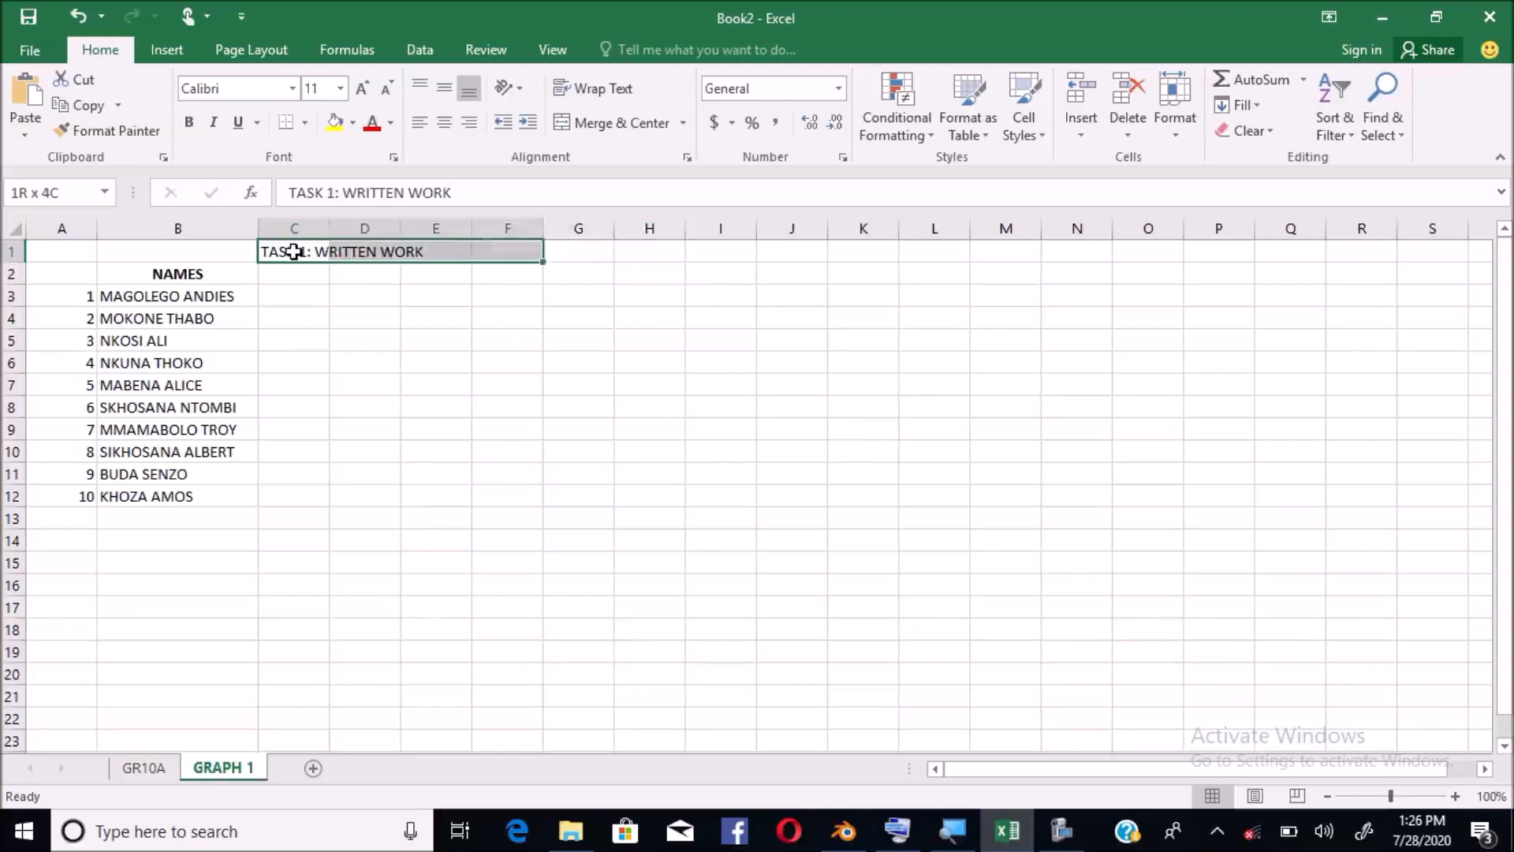
key("shift+Right")
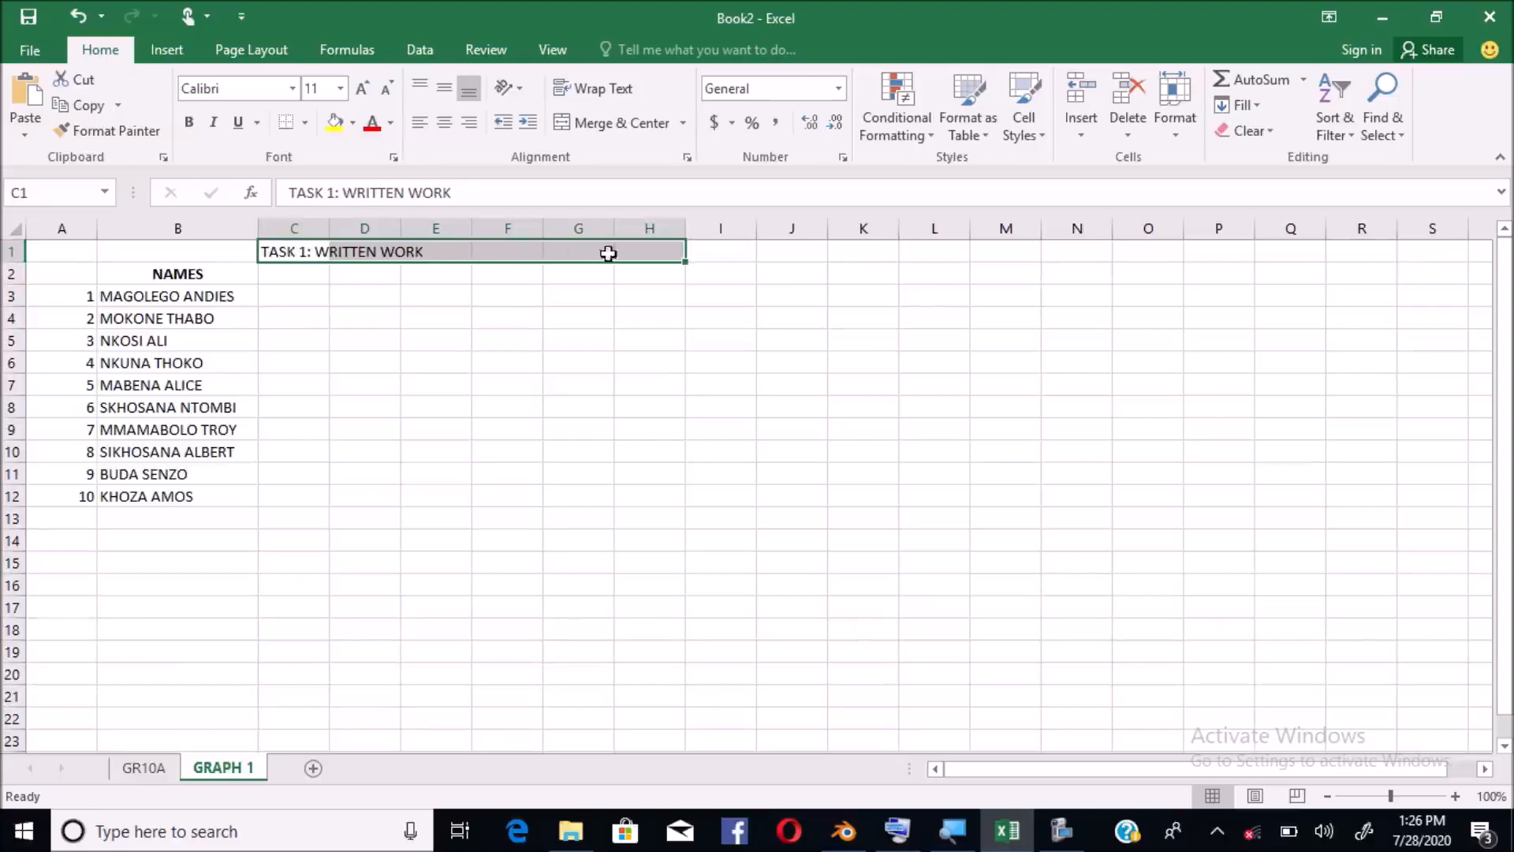
Set the heading cells' text orientation to 90 degrees in Format Cells' Alignment settings
right_click(495, 247)
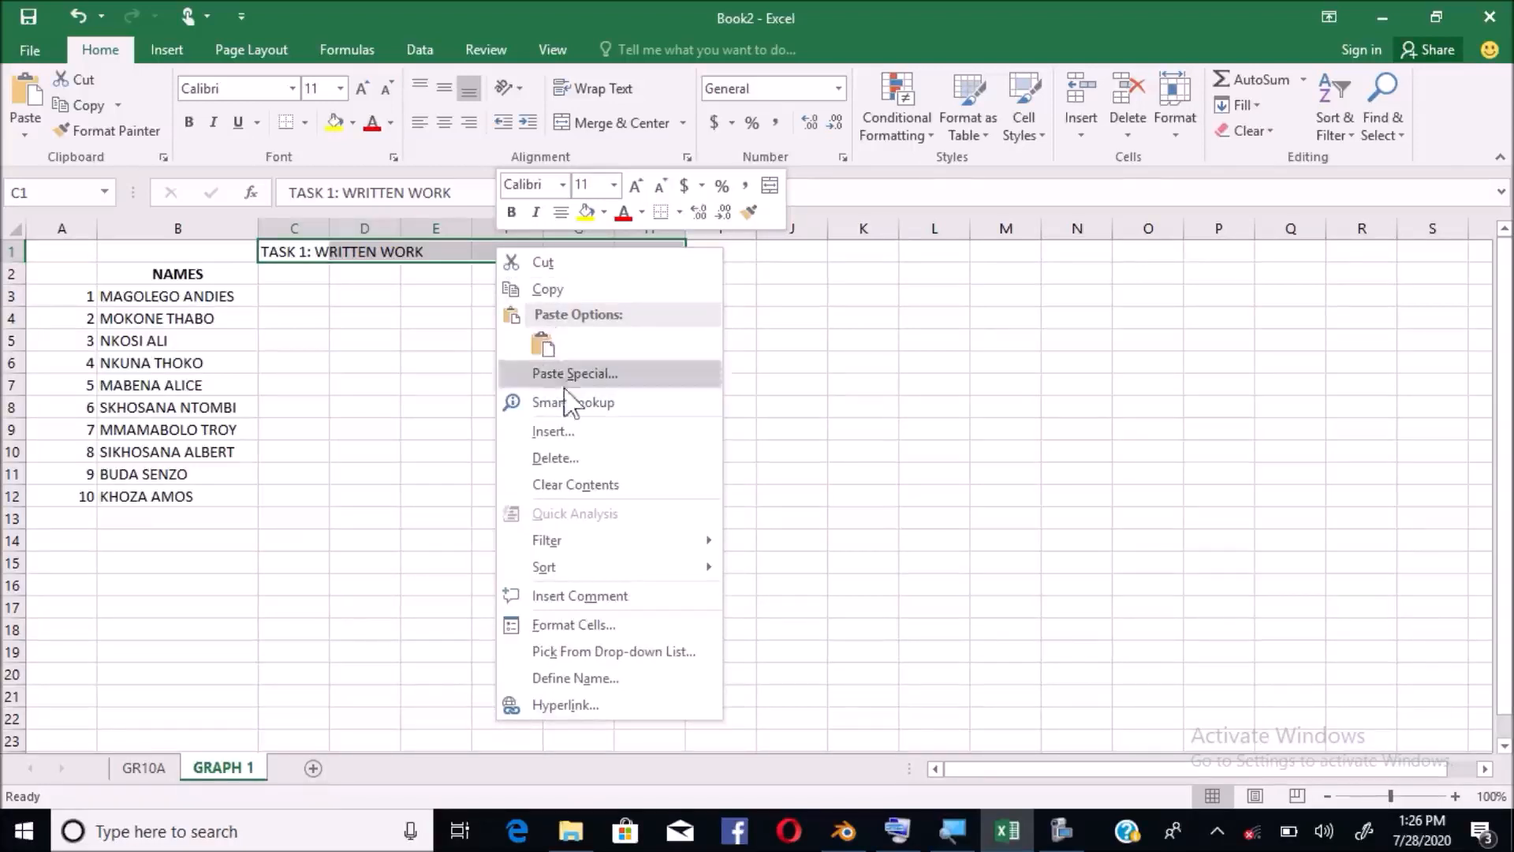
left_click(588, 626)
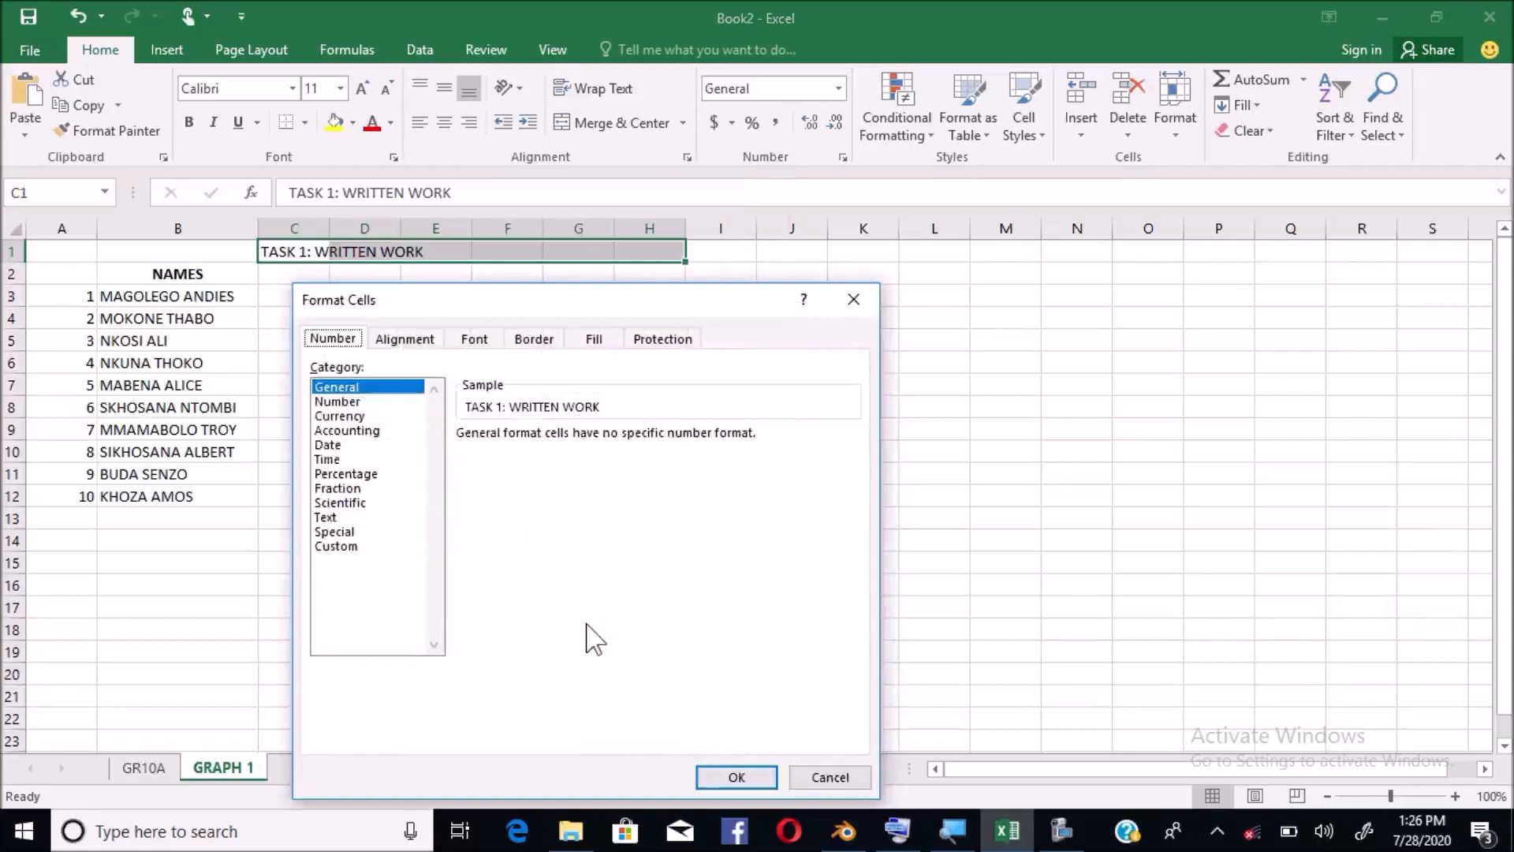
left_click_drag(575, 291, 705, 145)
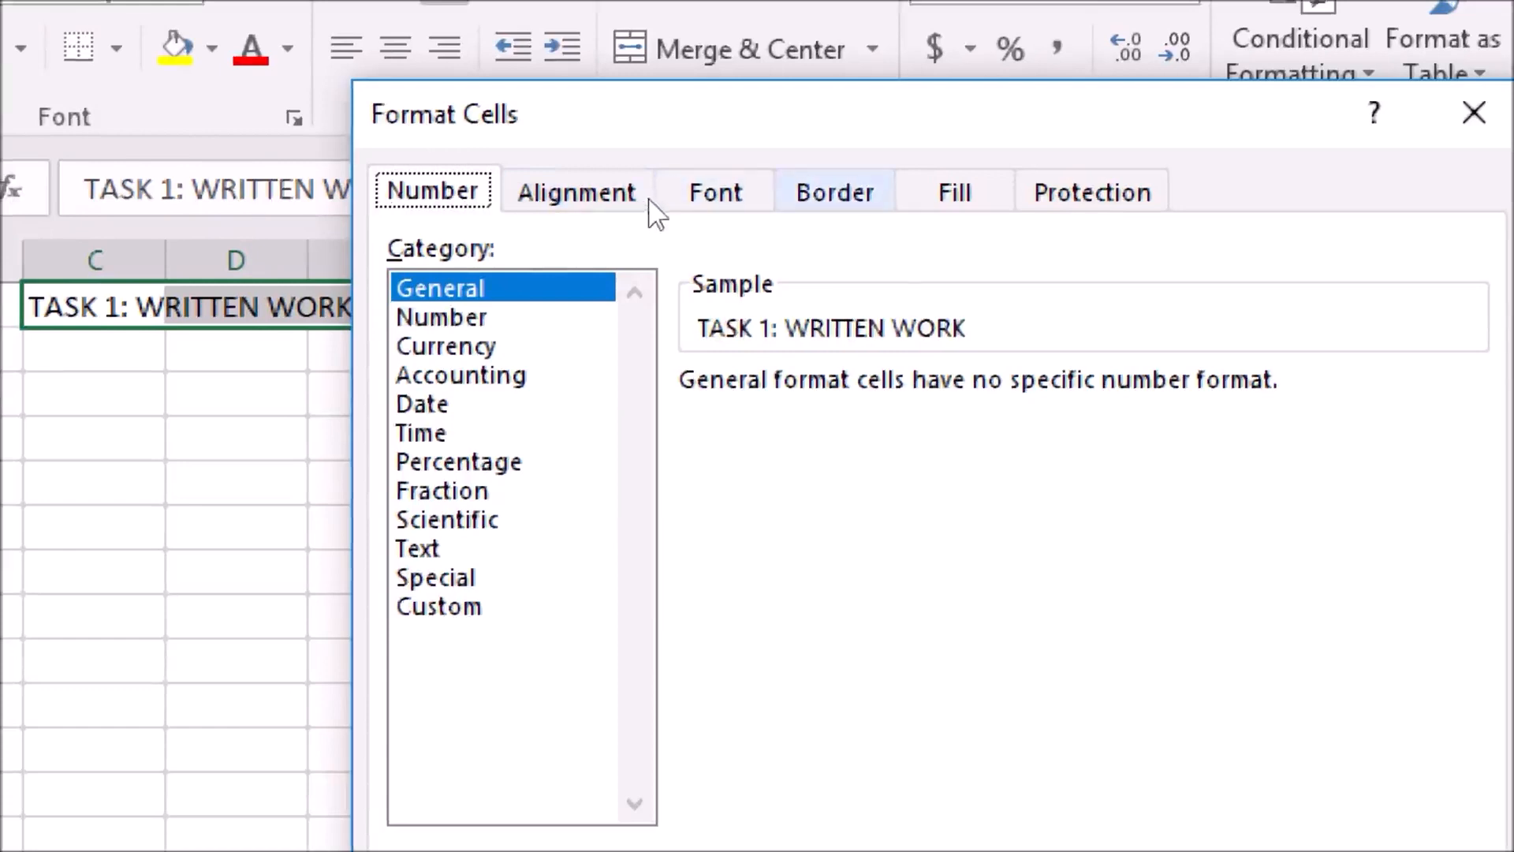
left_click(521, 213)
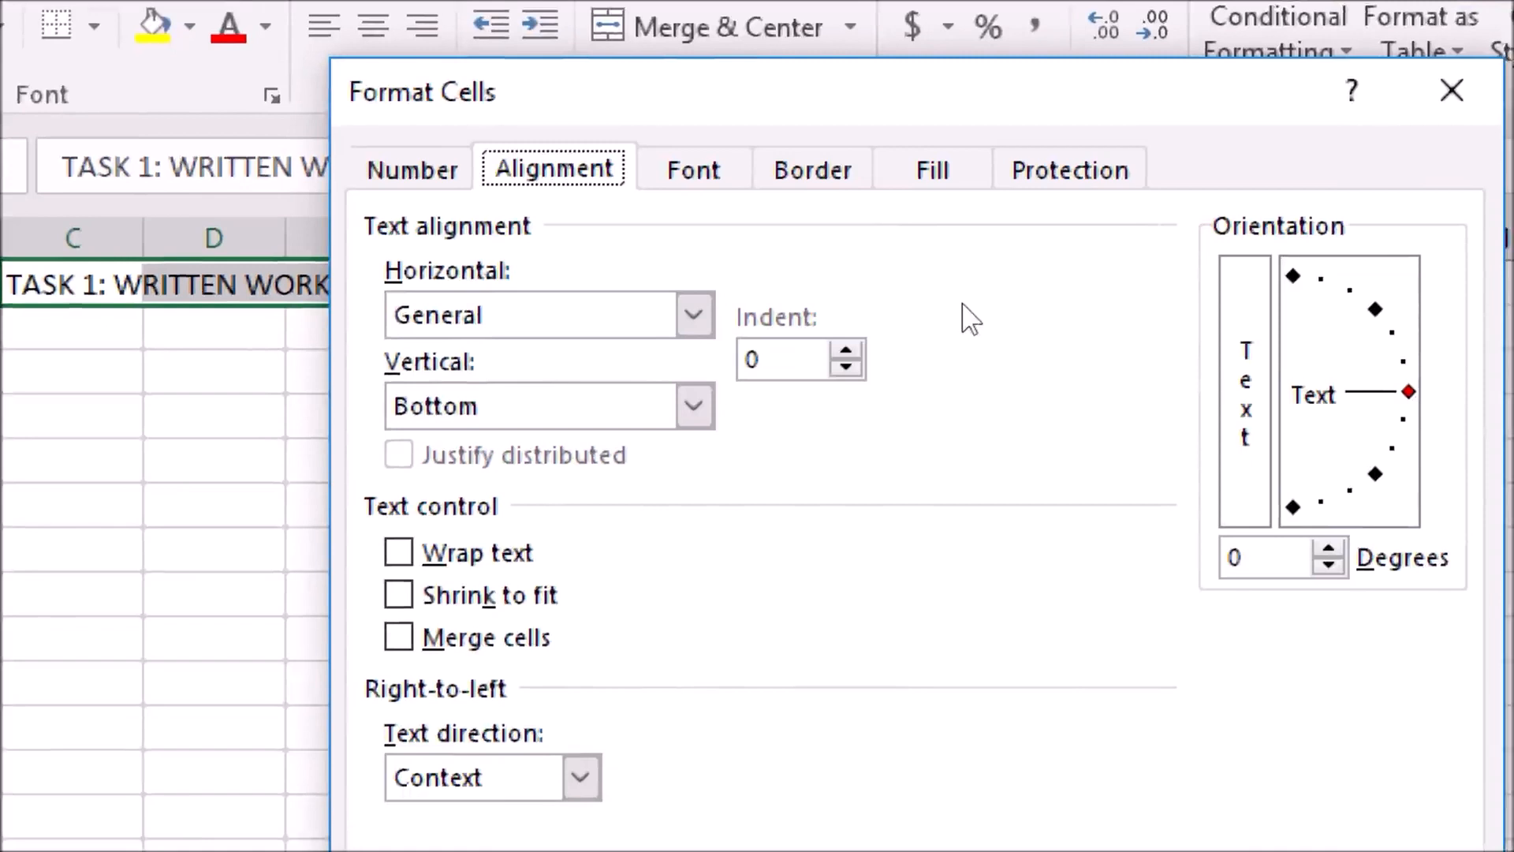
key("alt+d")
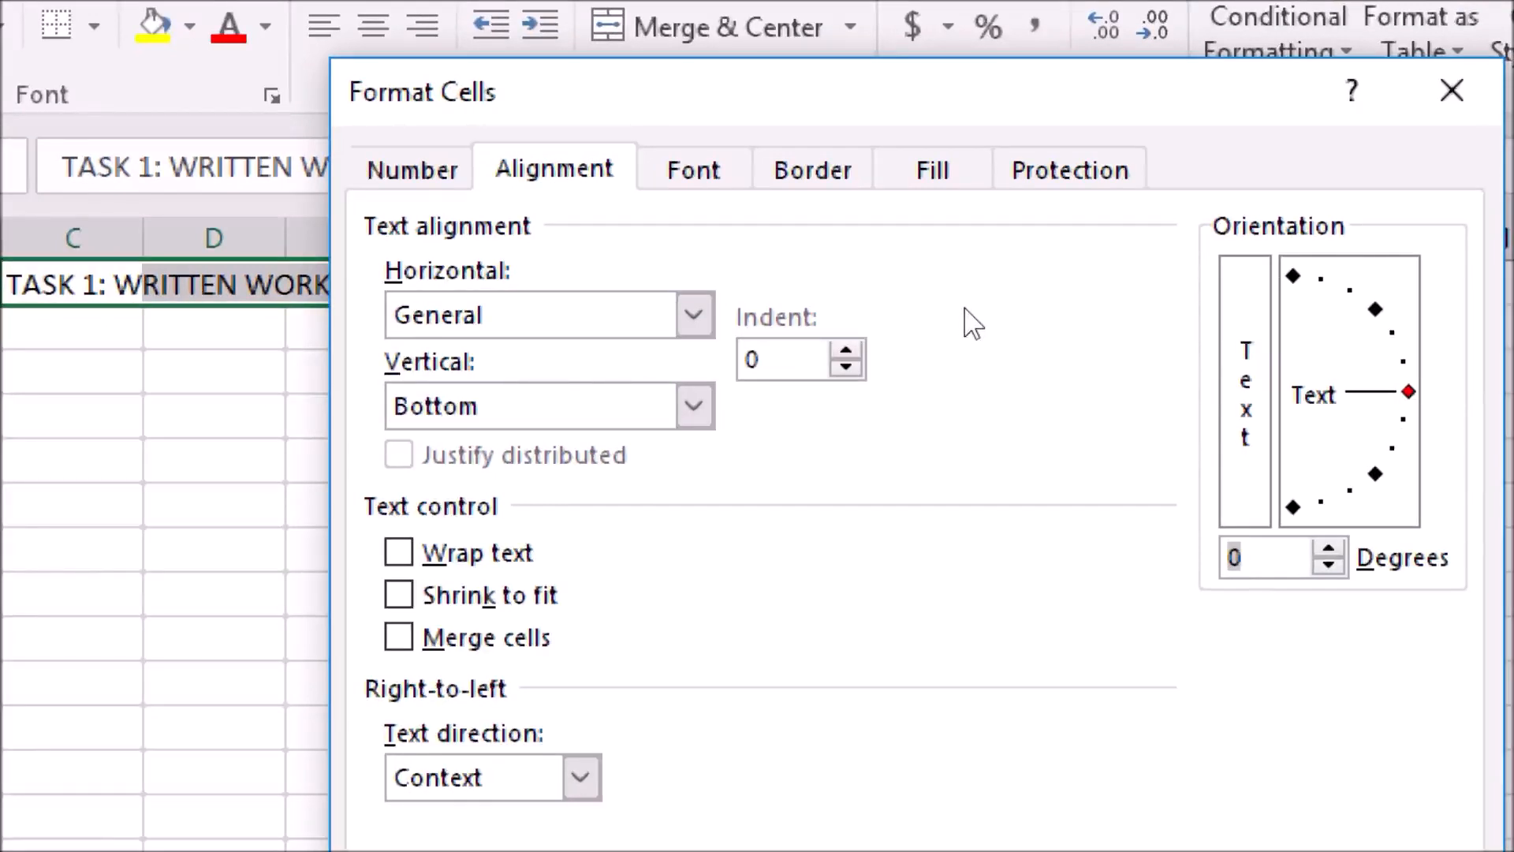
left_click_drag(966, 300, 899, 253)
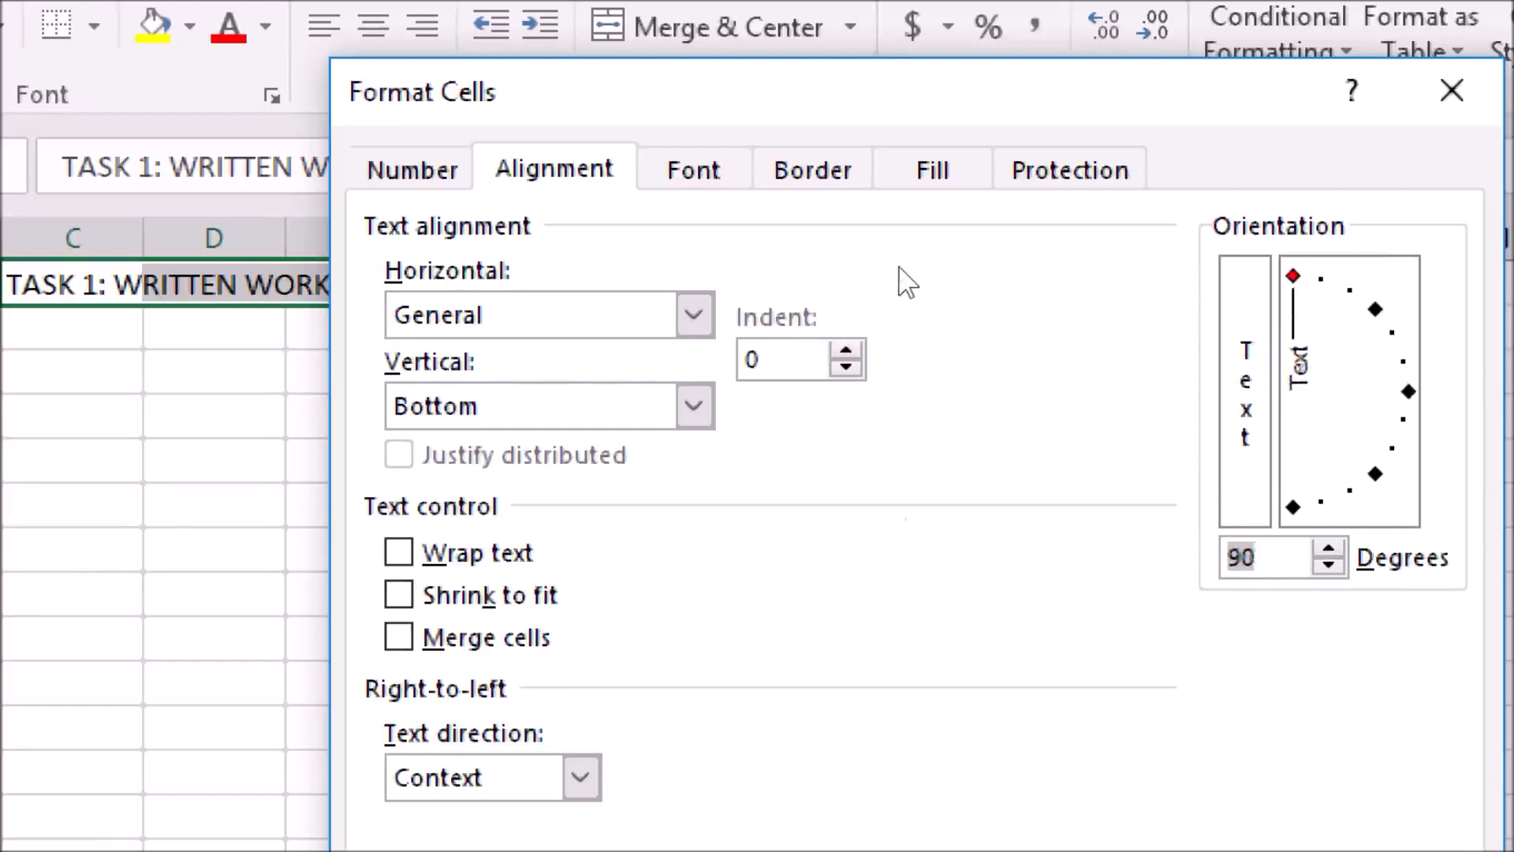
key("Right")
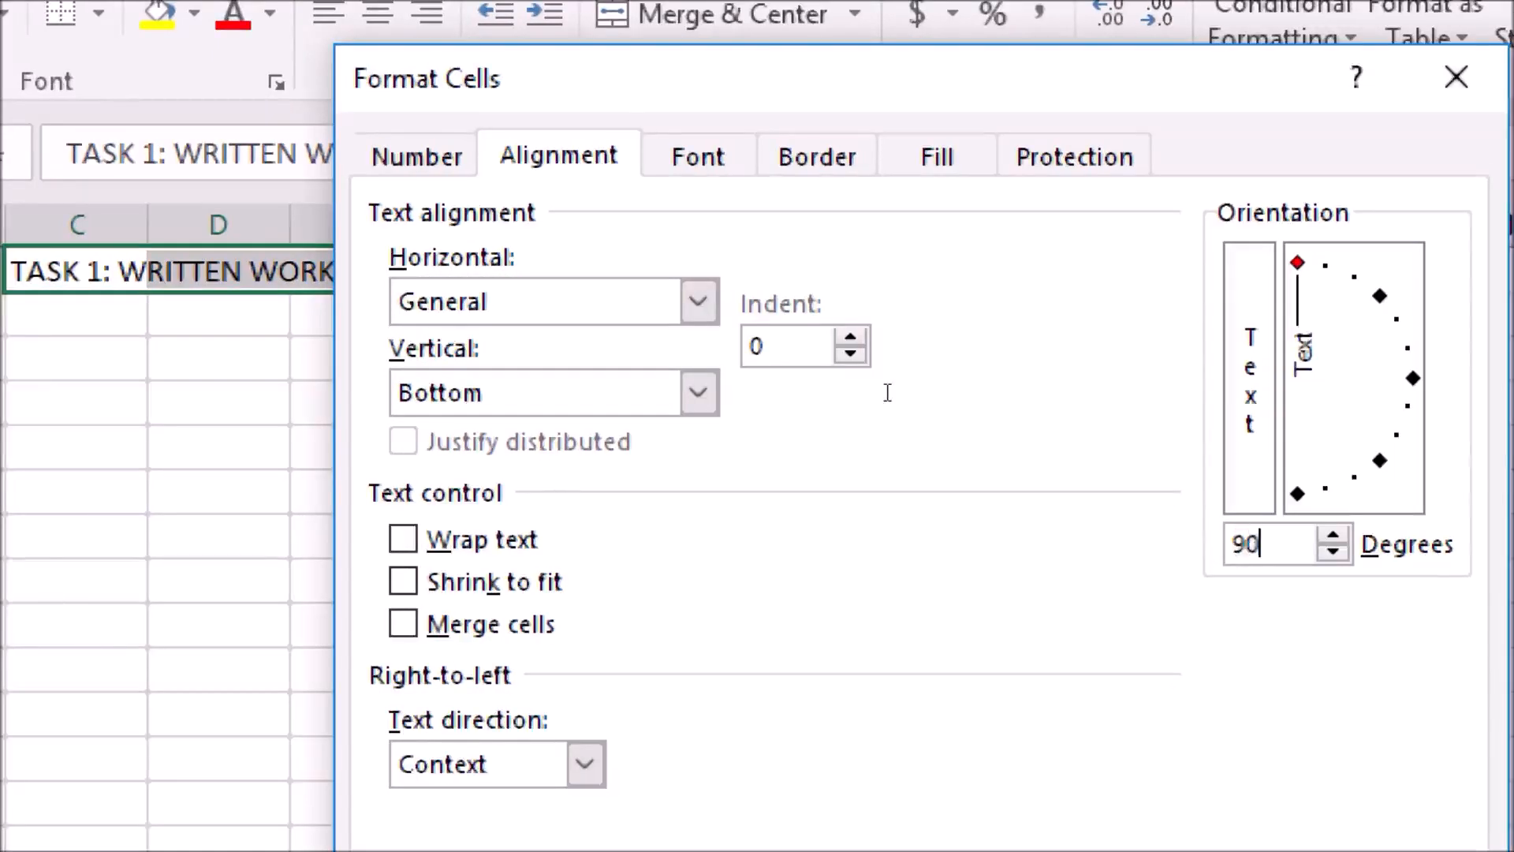
key("BackSpace")
key("BackSpace")
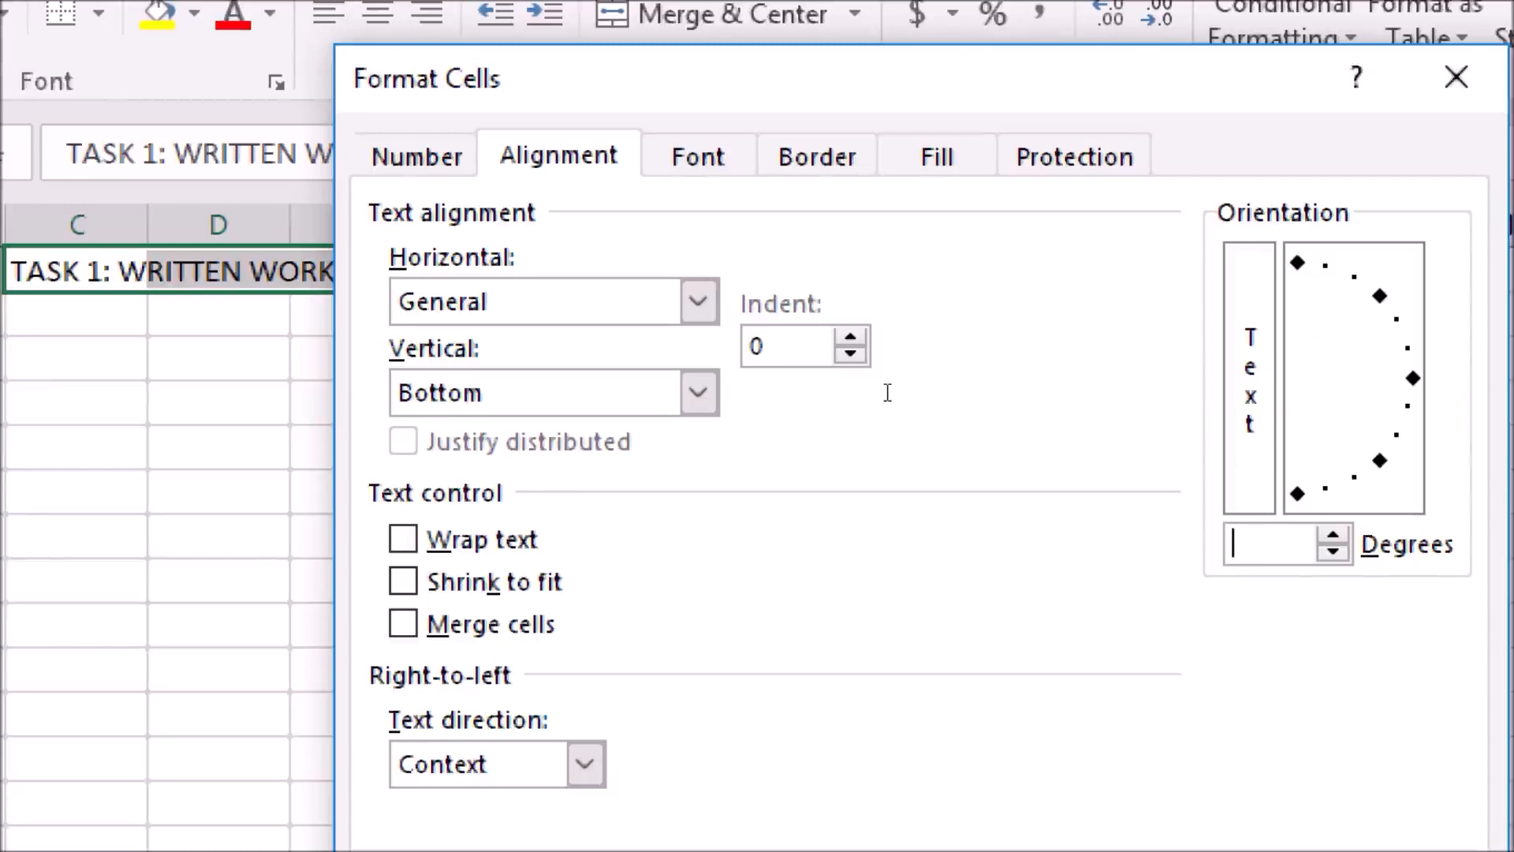
type("45")
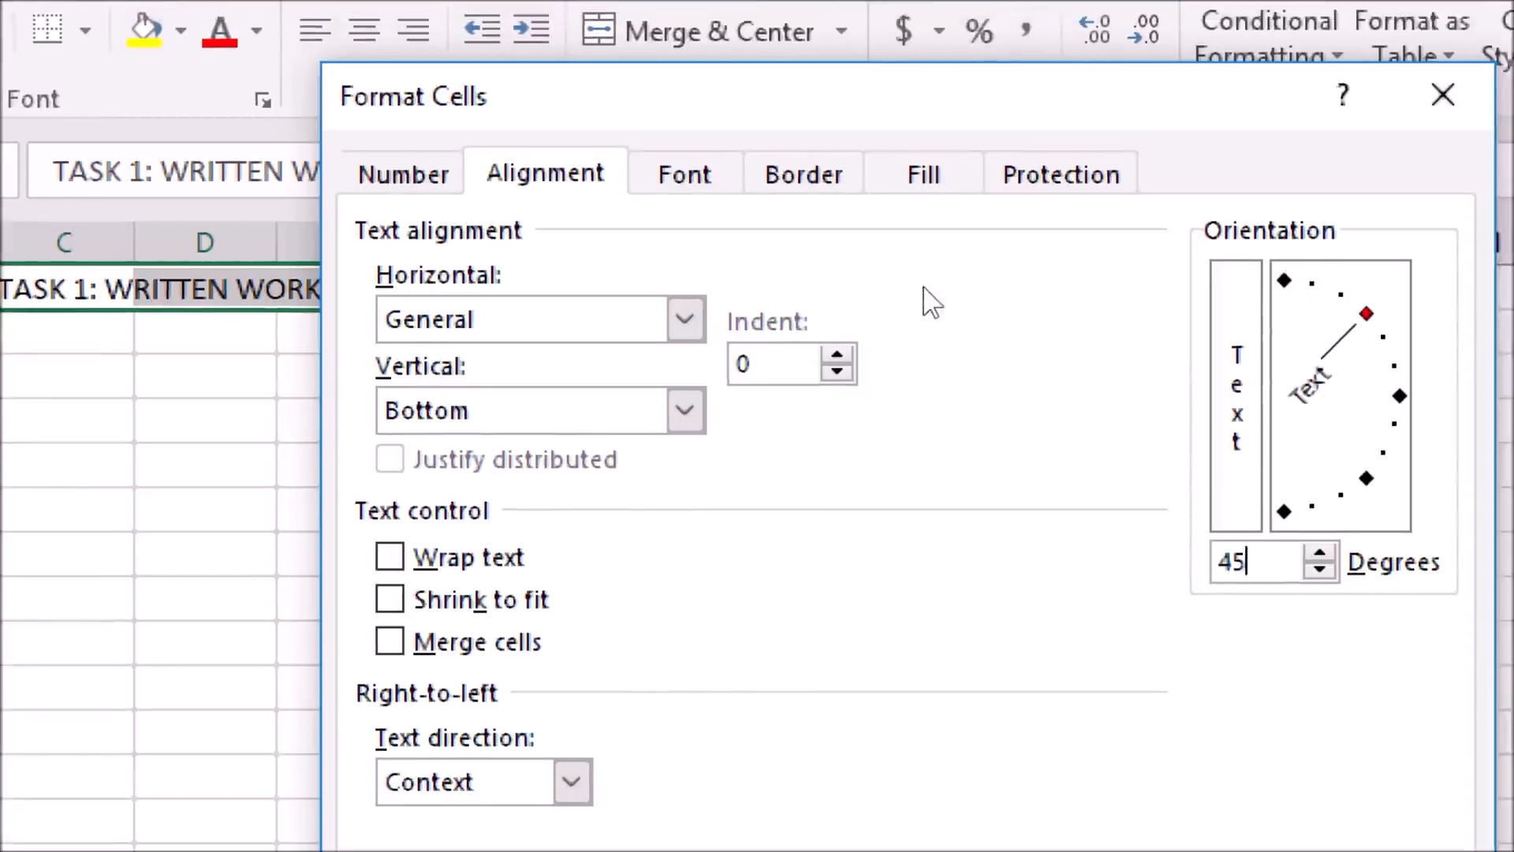
key("BackSpace")
key("BackSpace")
type("90")
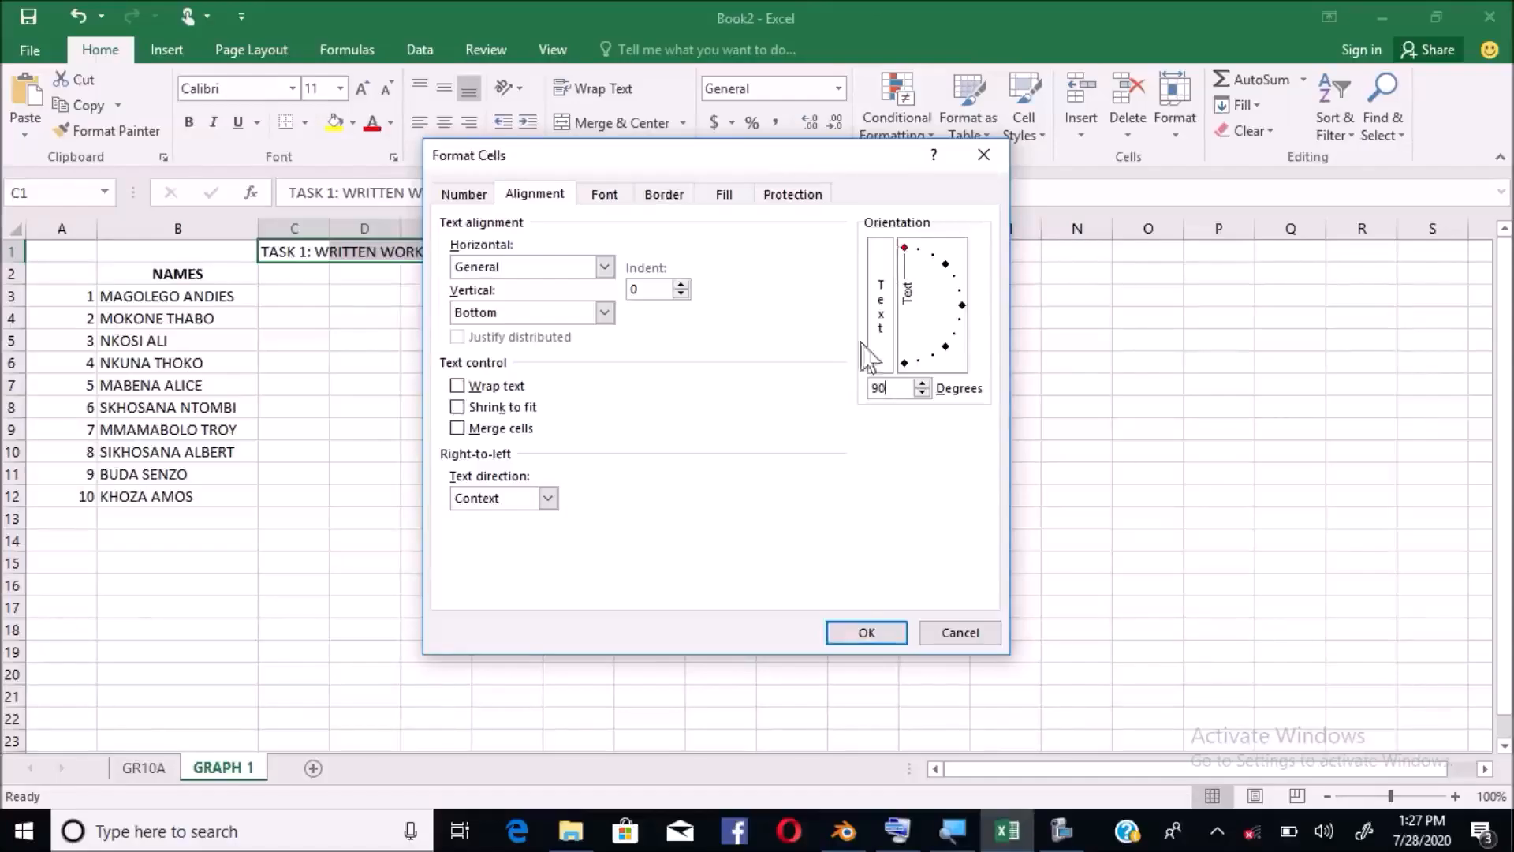
left_click(865, 634)
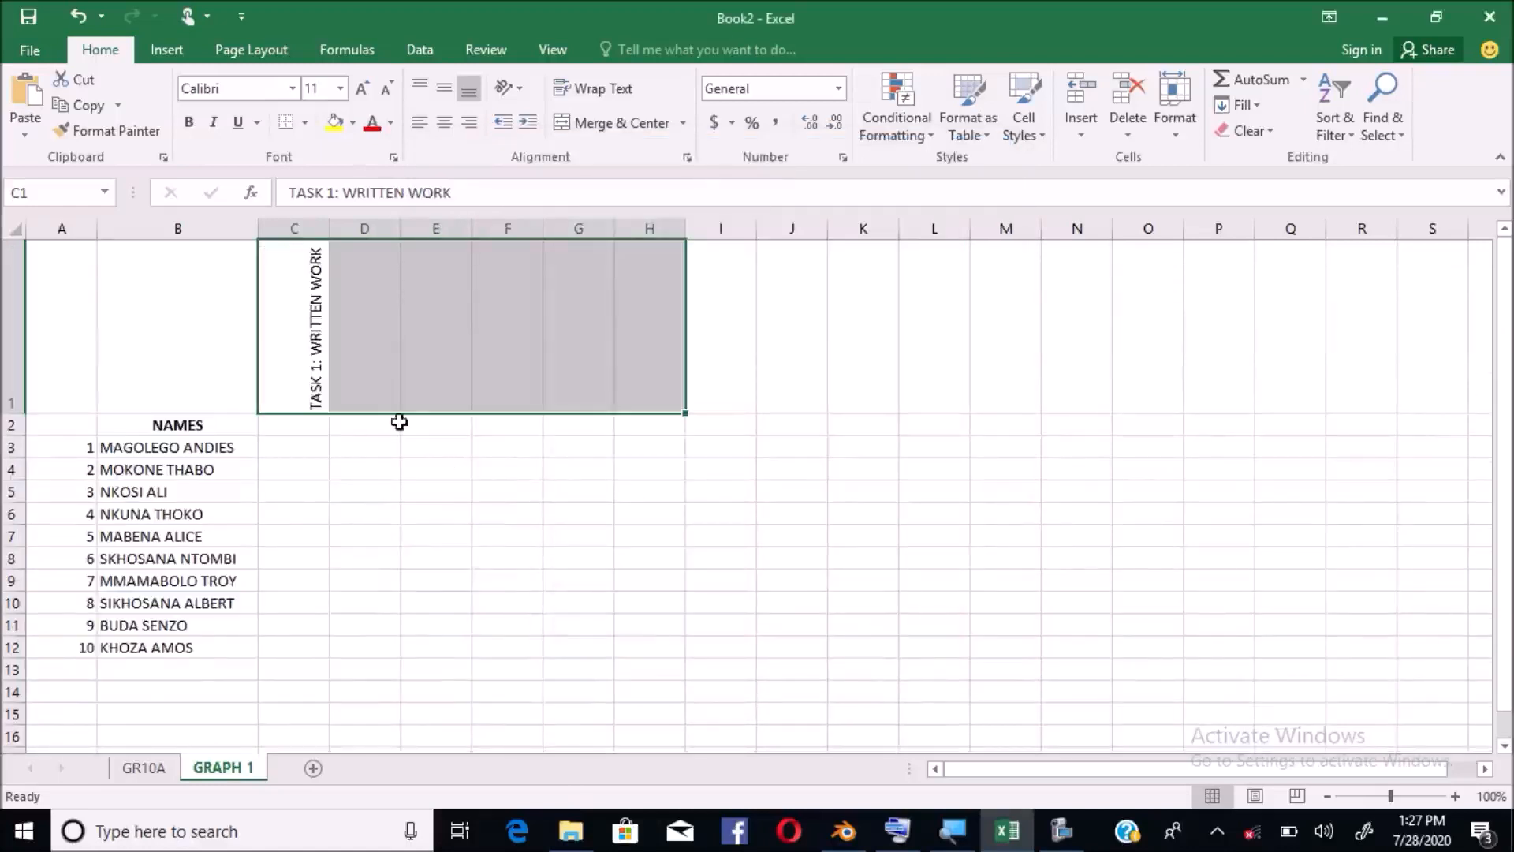
Make the TASK 1: WRITTEN WORK heading bold
left_click(380, 396)
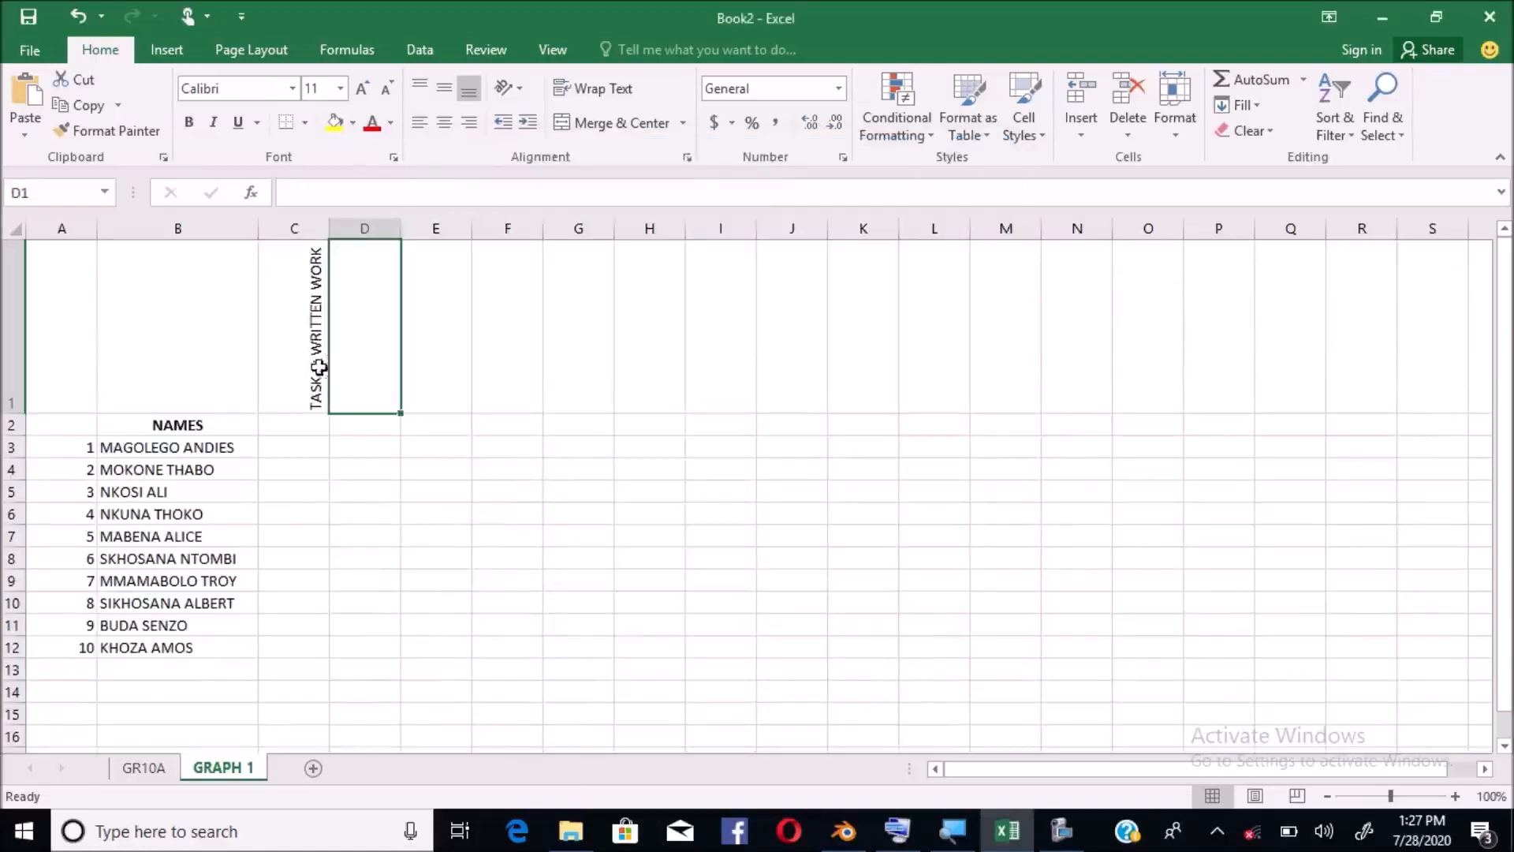
mouse_move(309, 316)
left_mouse_down()
mouse_move(681, 342)
mouse_move(316, 337)
left_mouse_up()
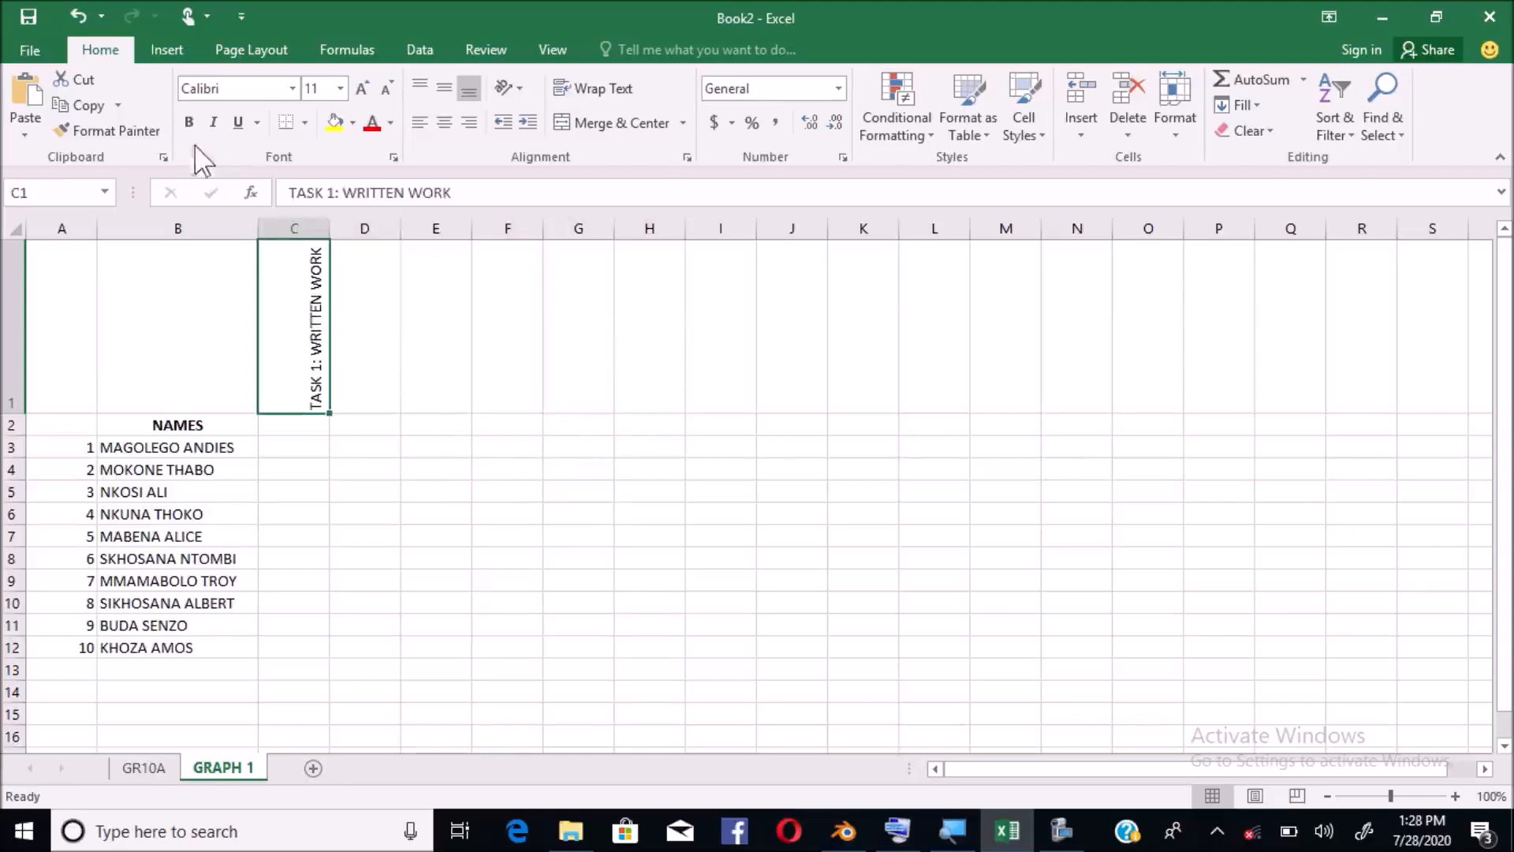
left_click(190, 124)
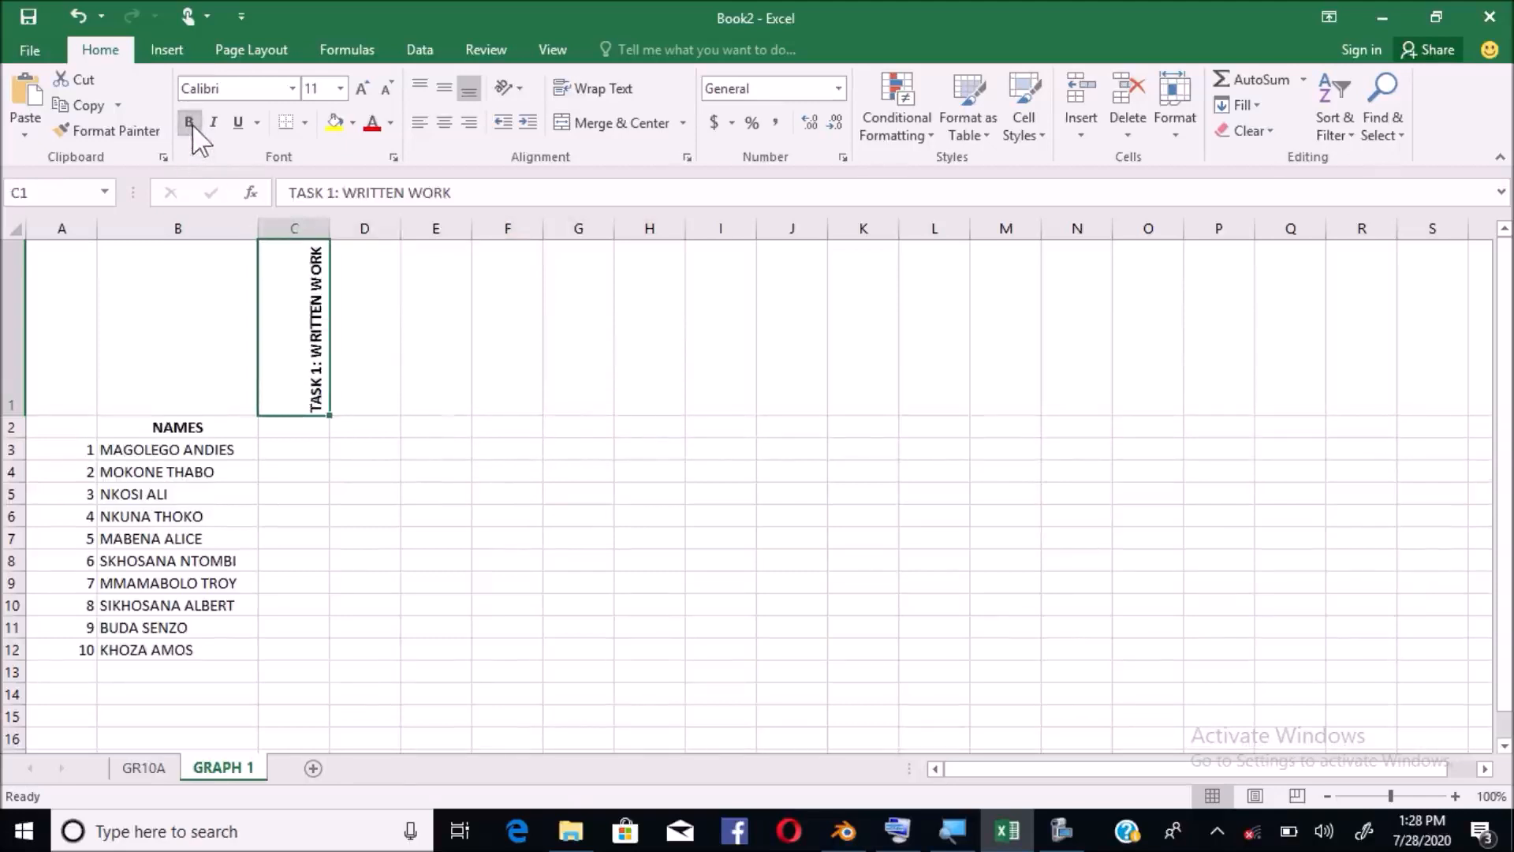
left_click(362, 338)
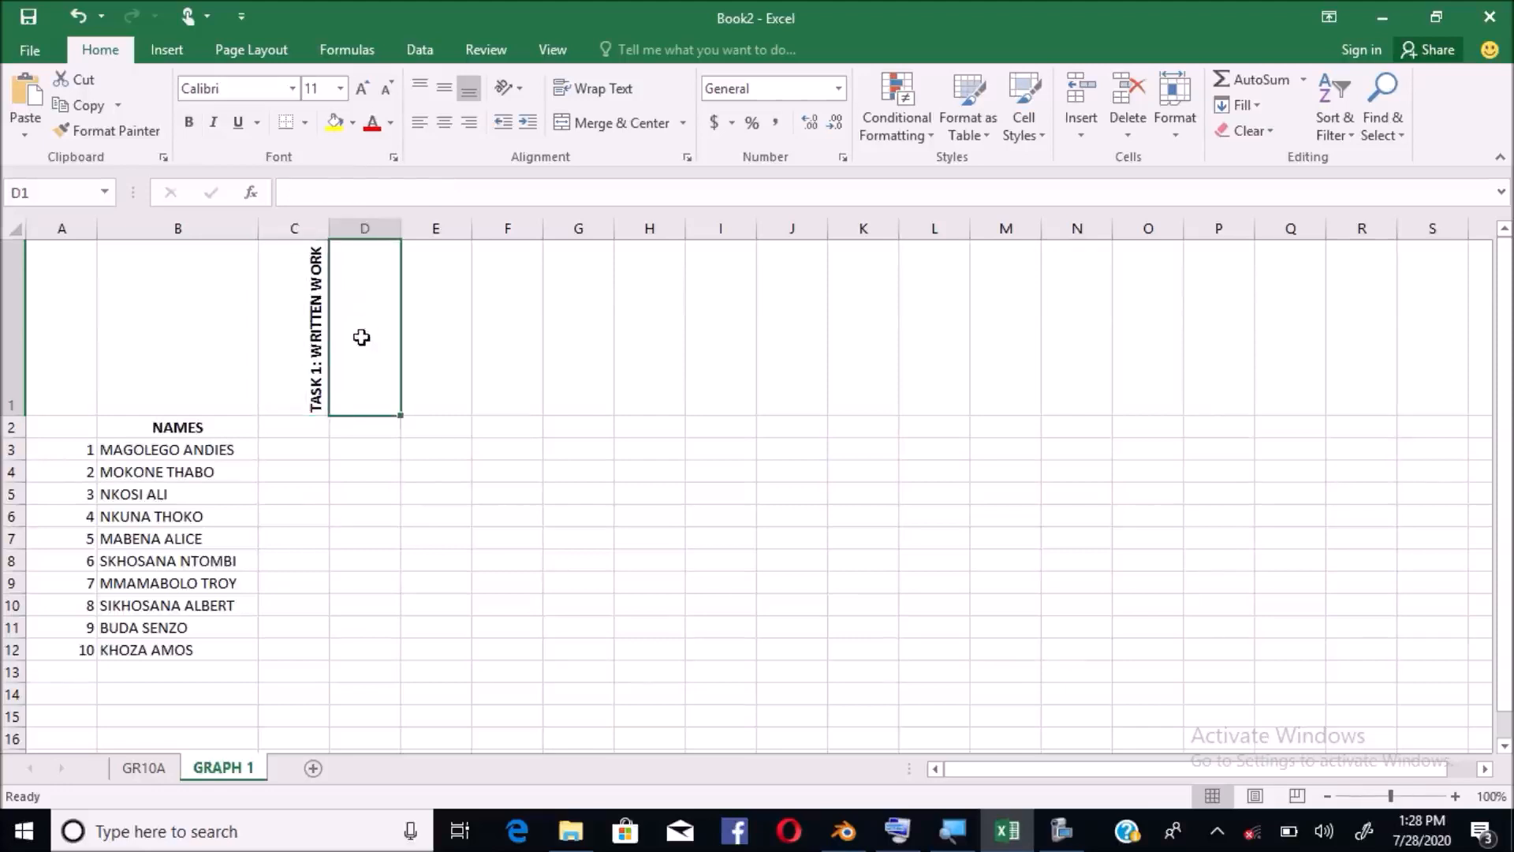
Centre the vertical heading text across the row 1 heading cells
left_click(314, 356)
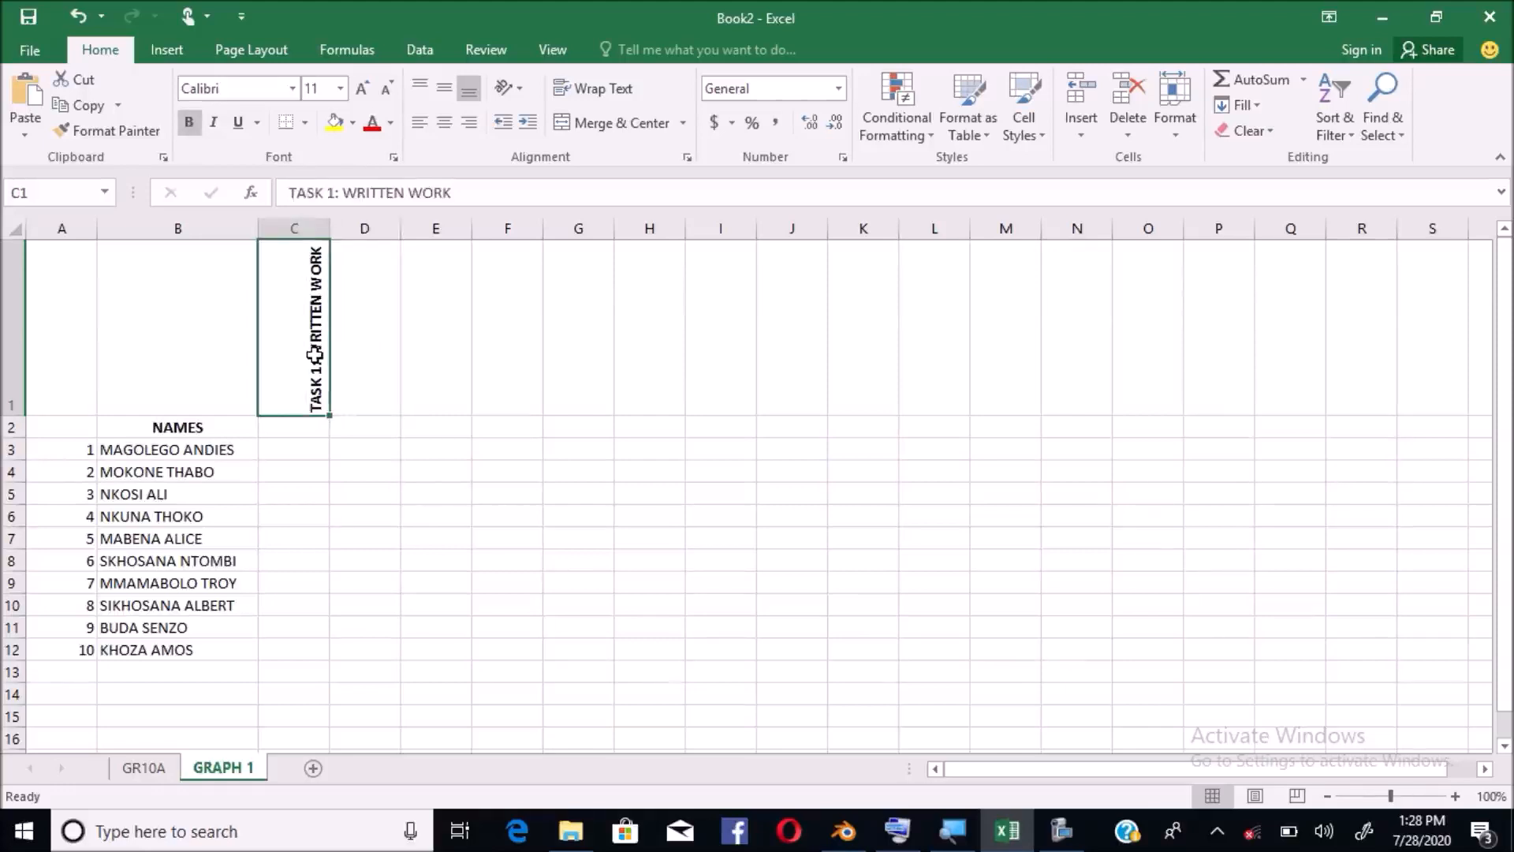
left_click(446, 123)
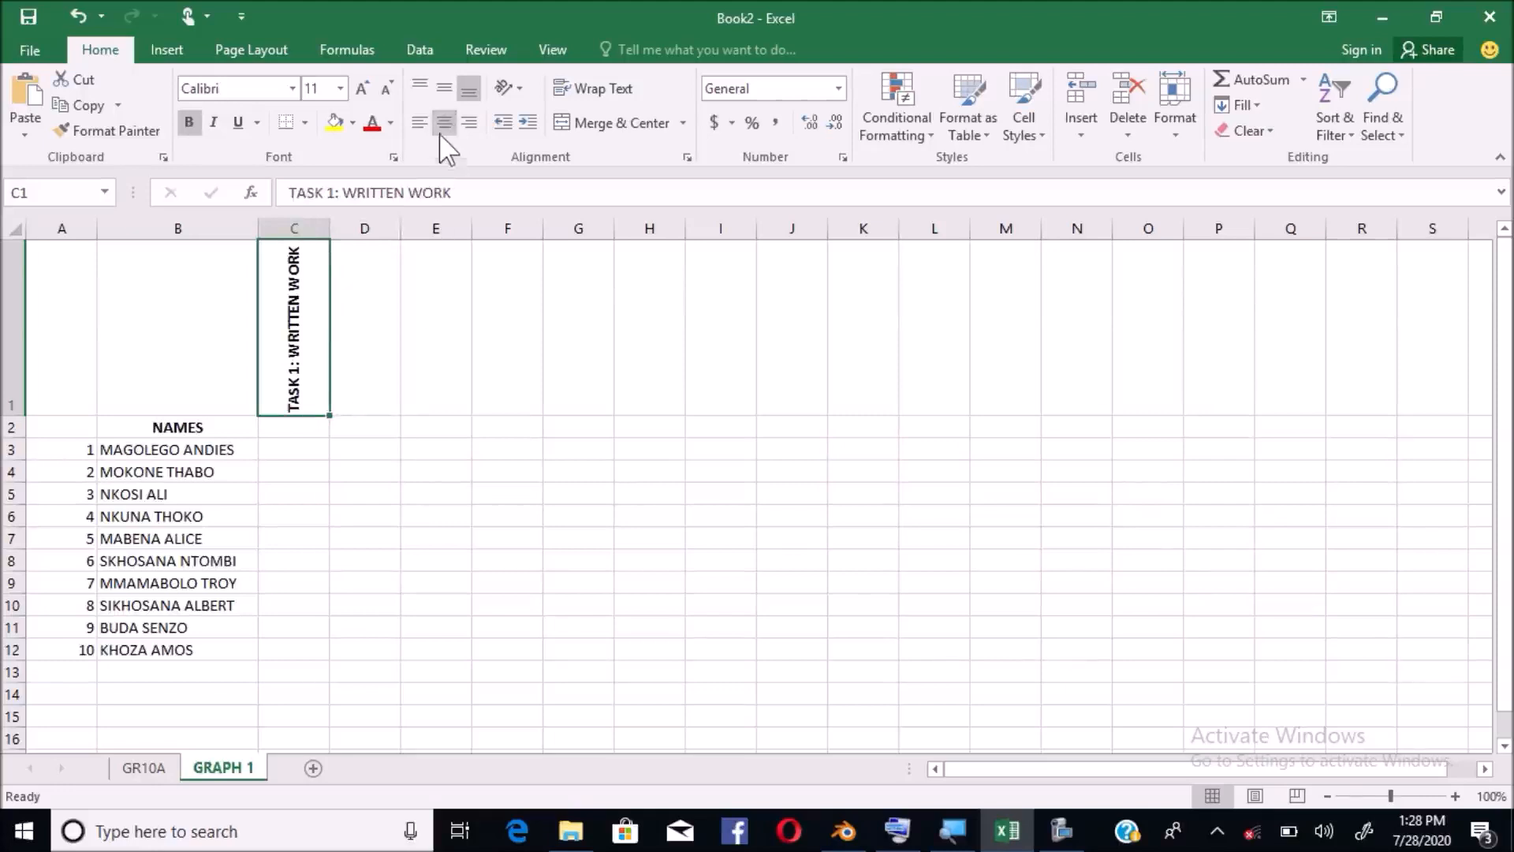
left_click_drag(305, 290, 643, 312)
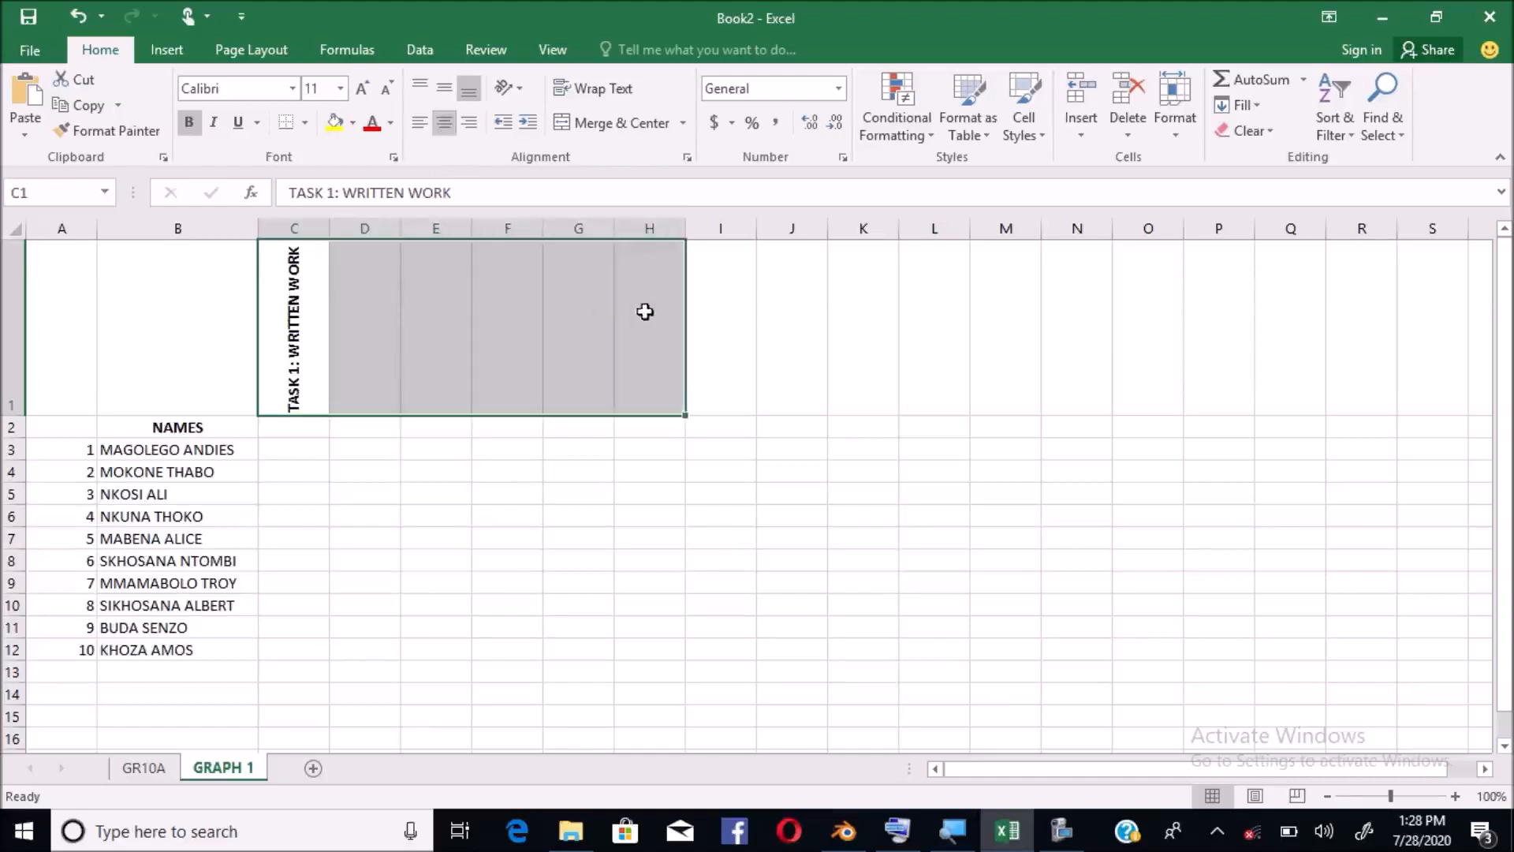
left_click(446, 129)
left_click(446, 129)
left_click(367, 400)
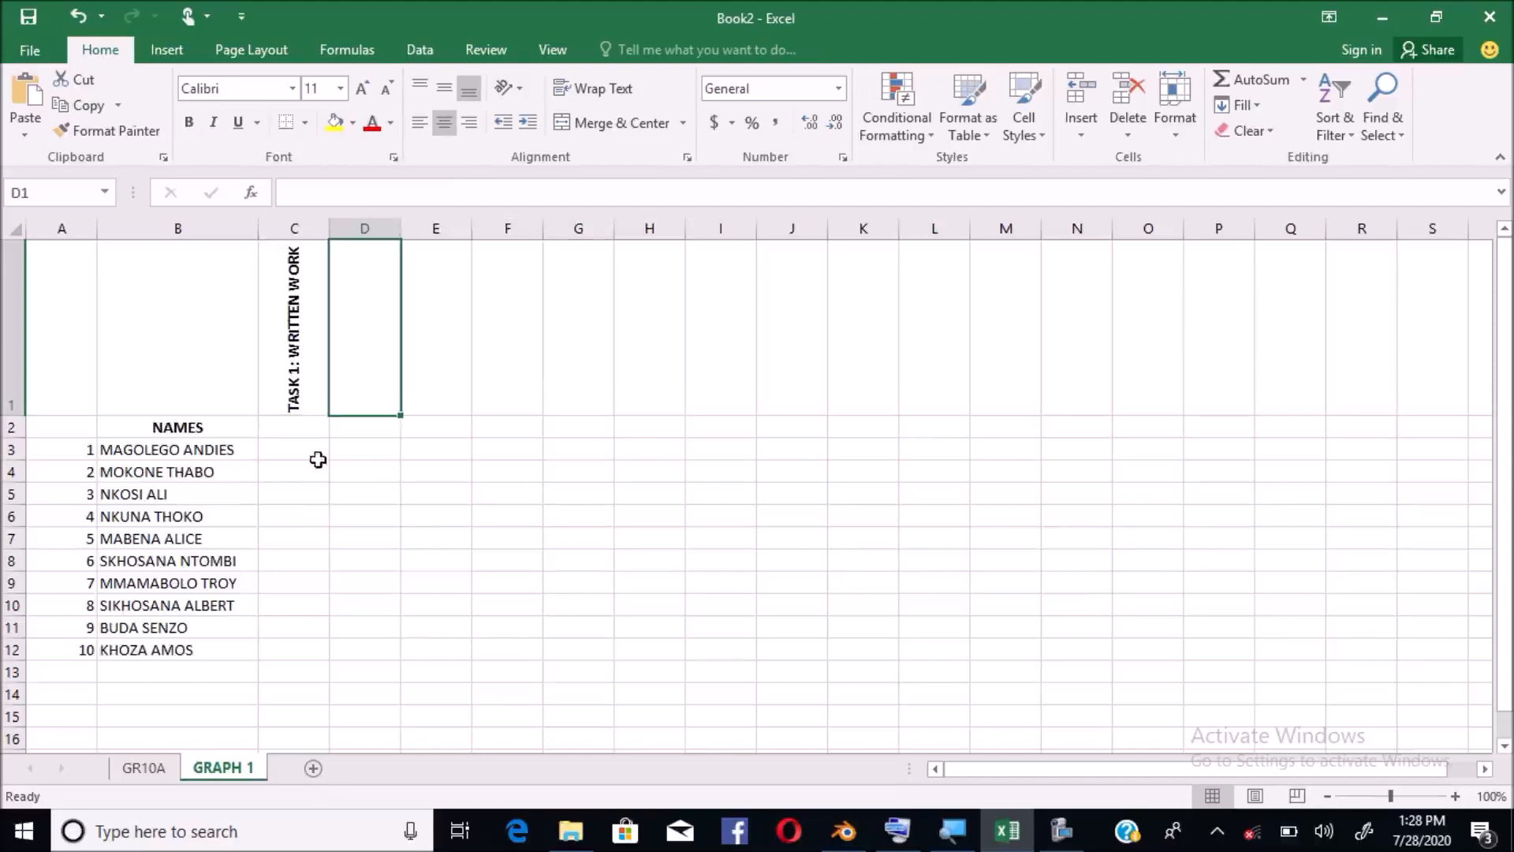
left_click(286, 430)
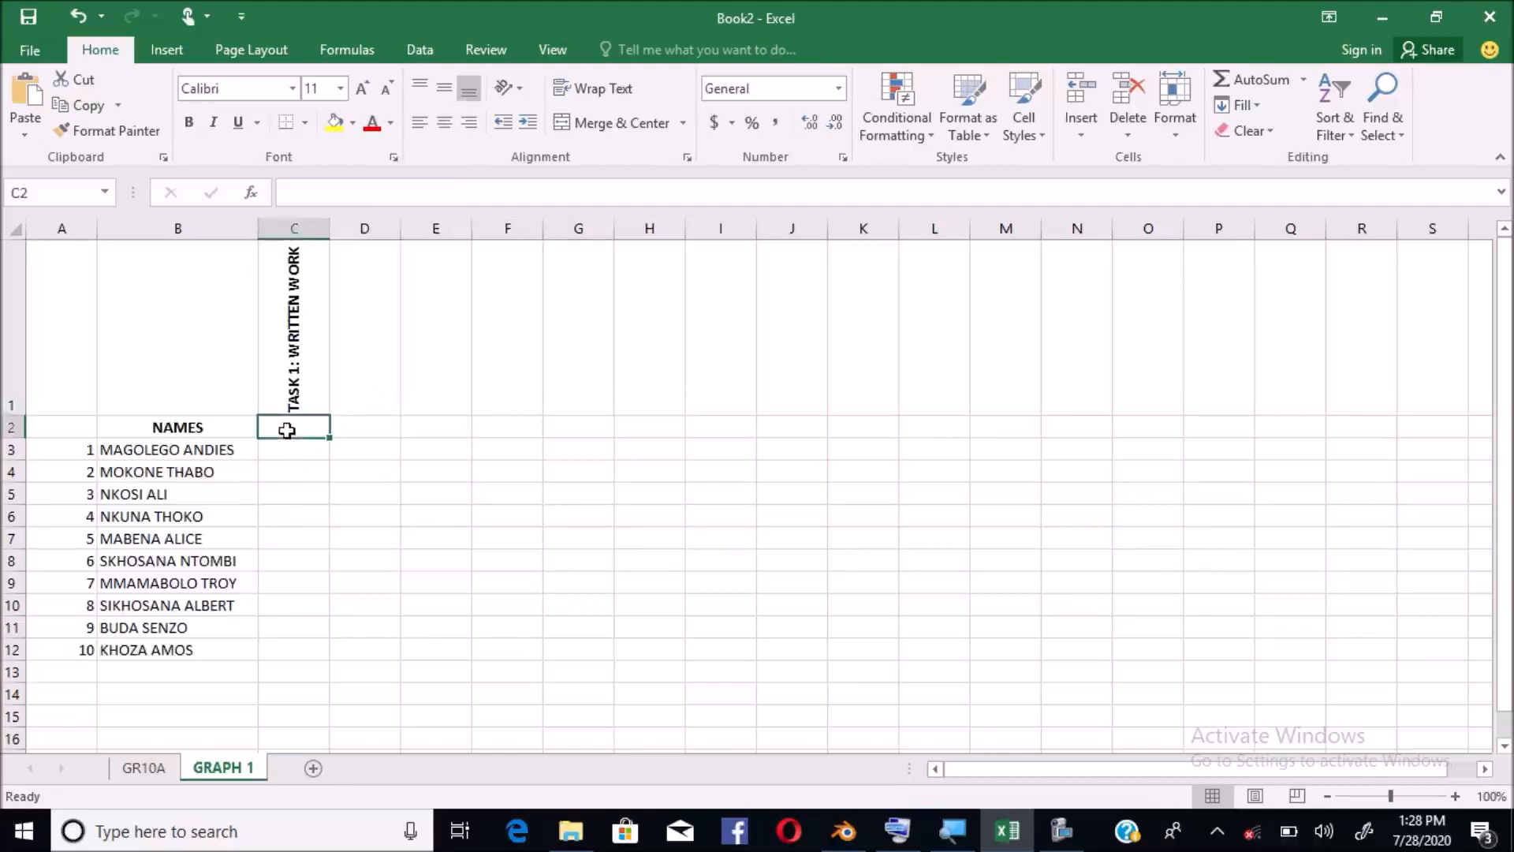
Enter 50 in C2 and add the bold heading TASK 2: ORAL WORK in D1
type("50")
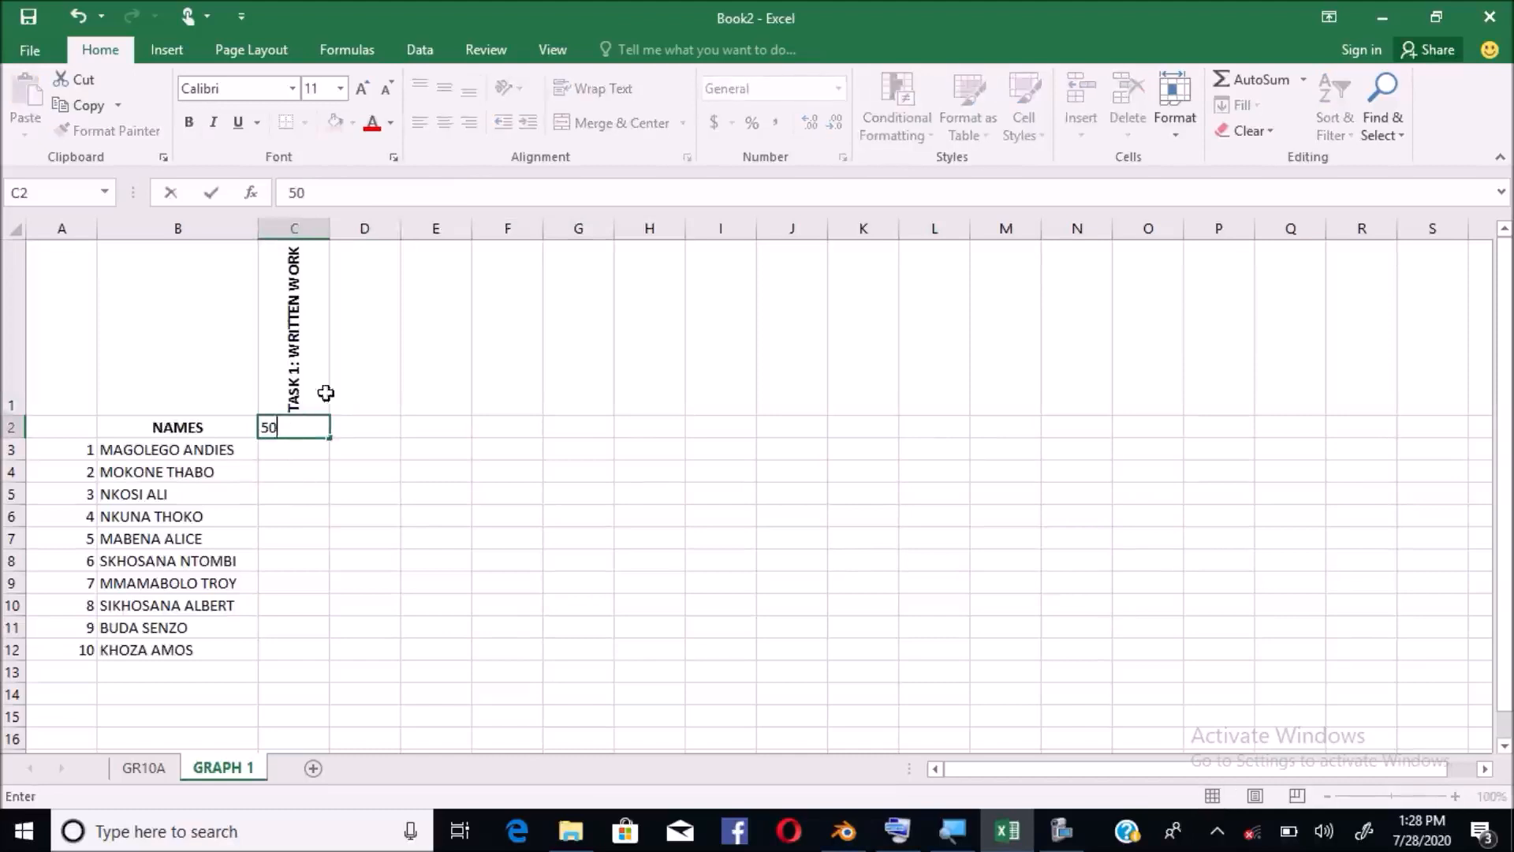
left_click(364, 391)
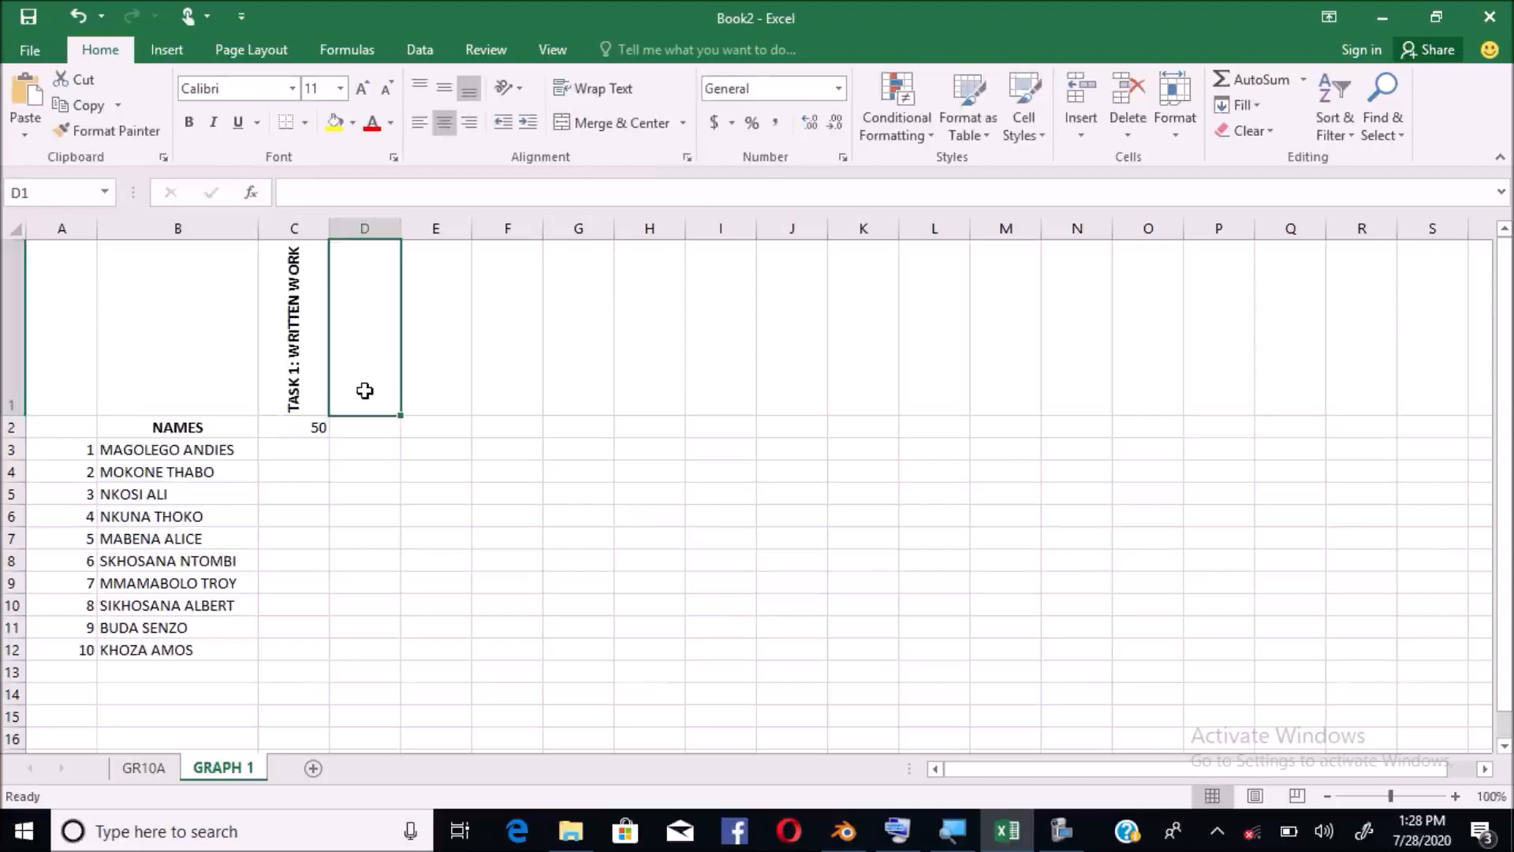
type("TAS")
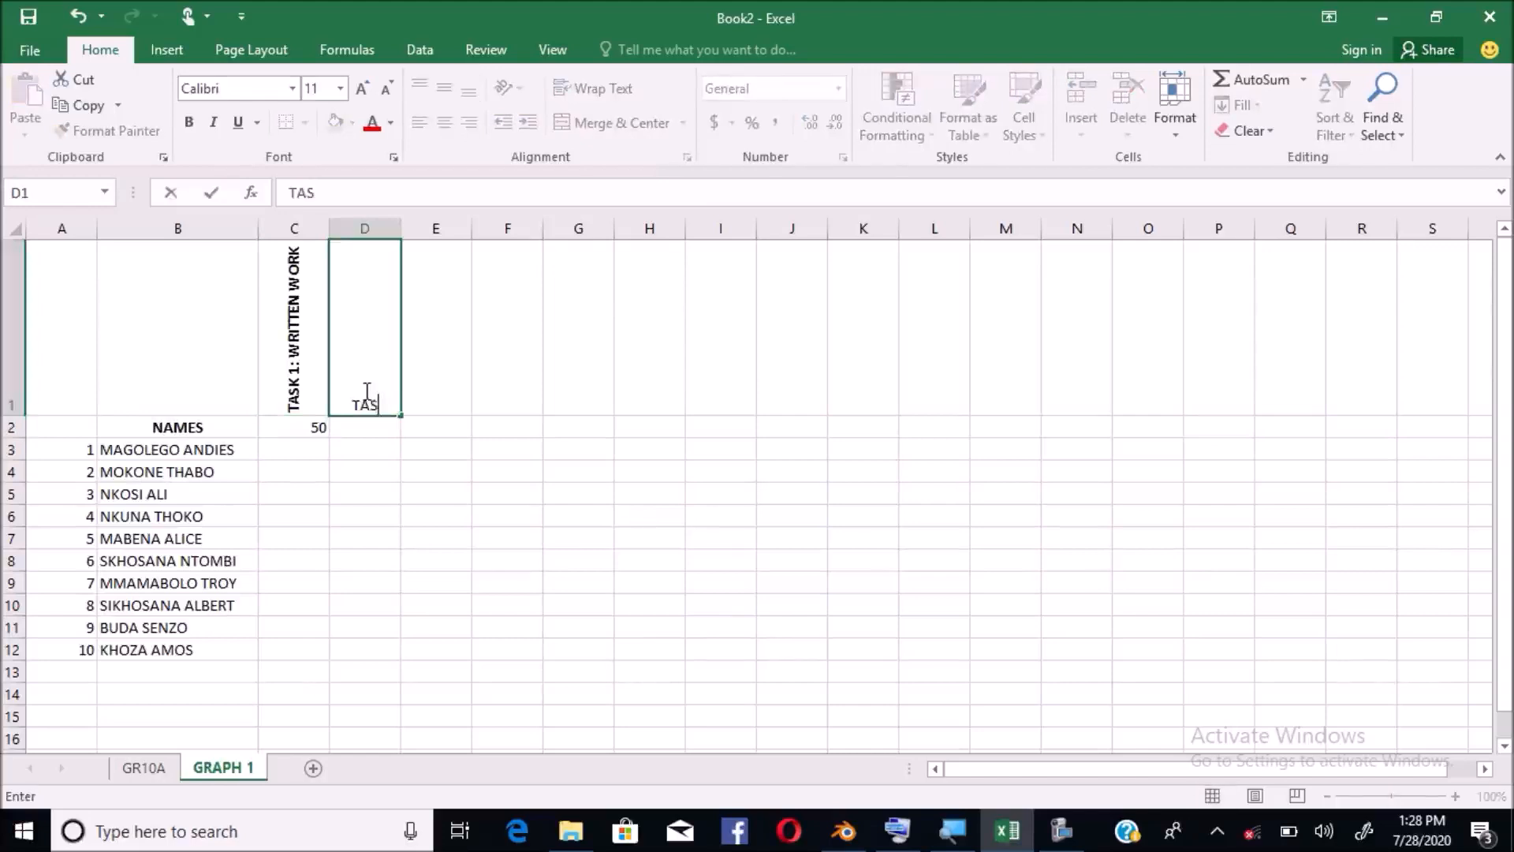
type("K 2:")
type("ORAL WORK")
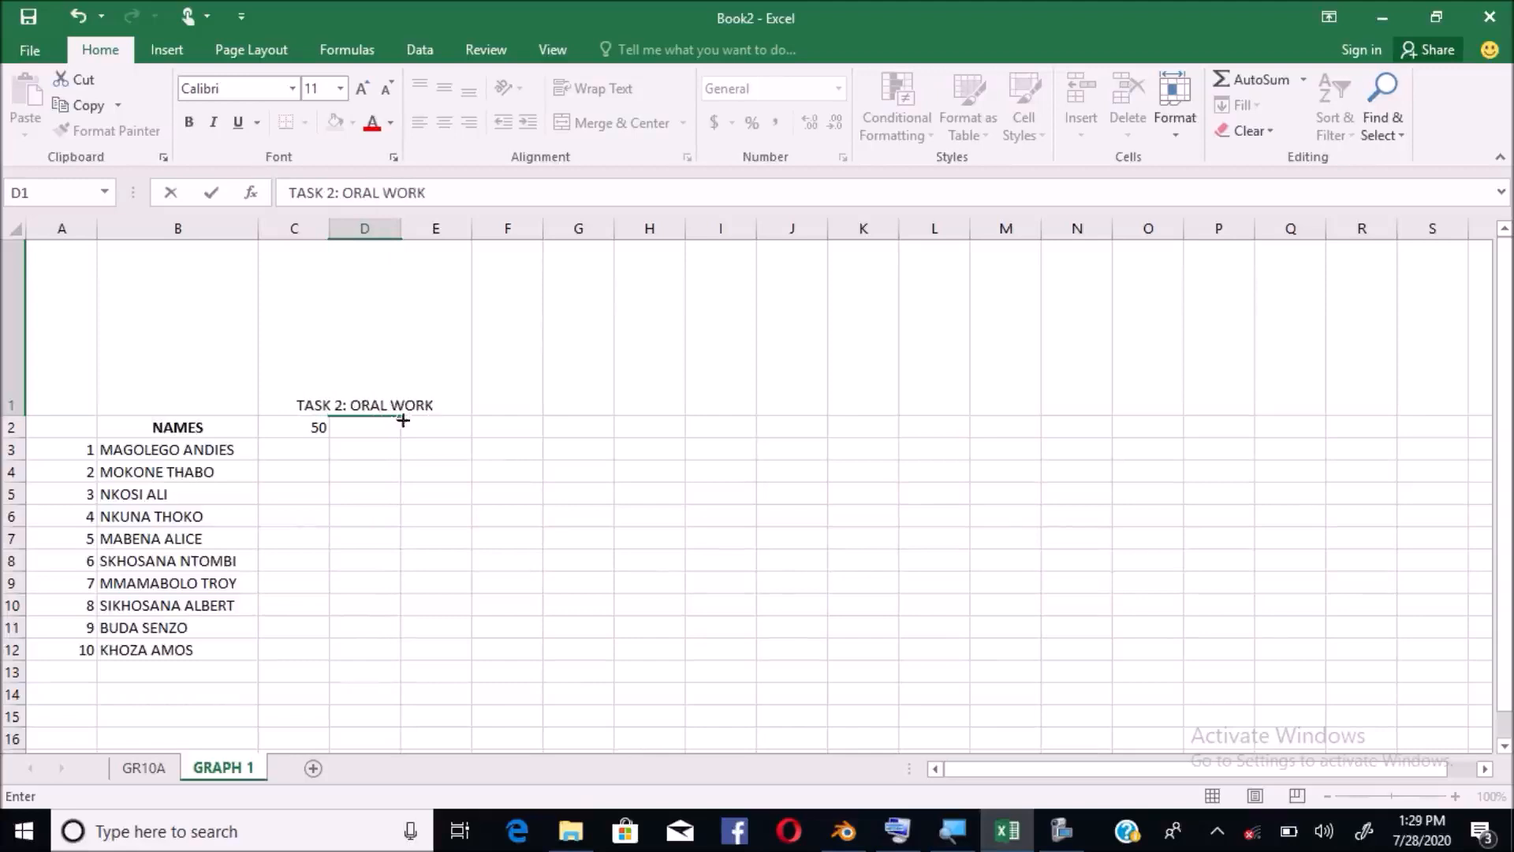
left_click(488, 403)
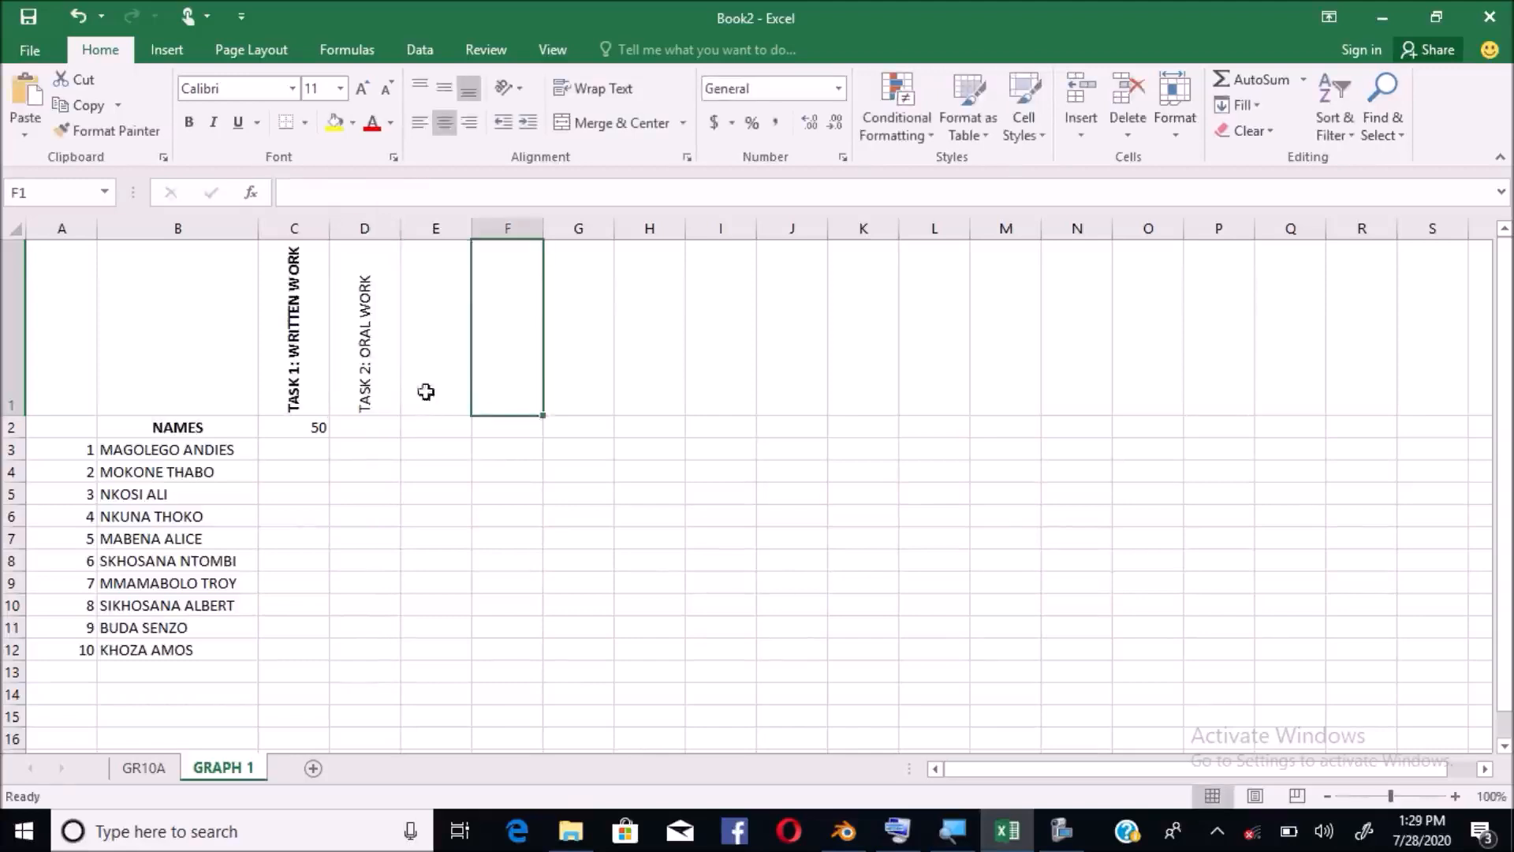
left_click(375, 372)
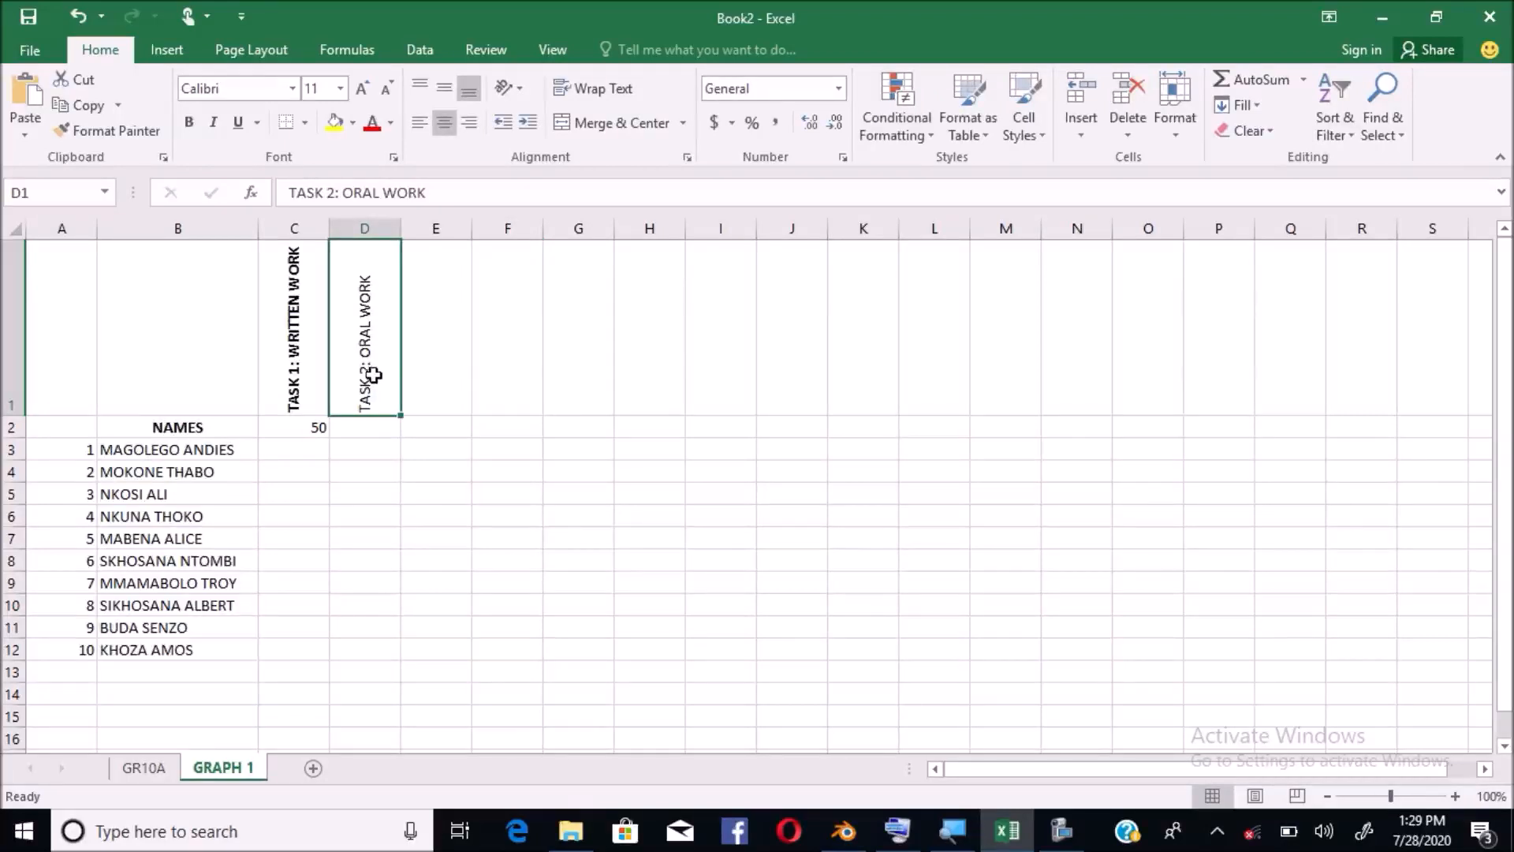
left_click(188, 123)
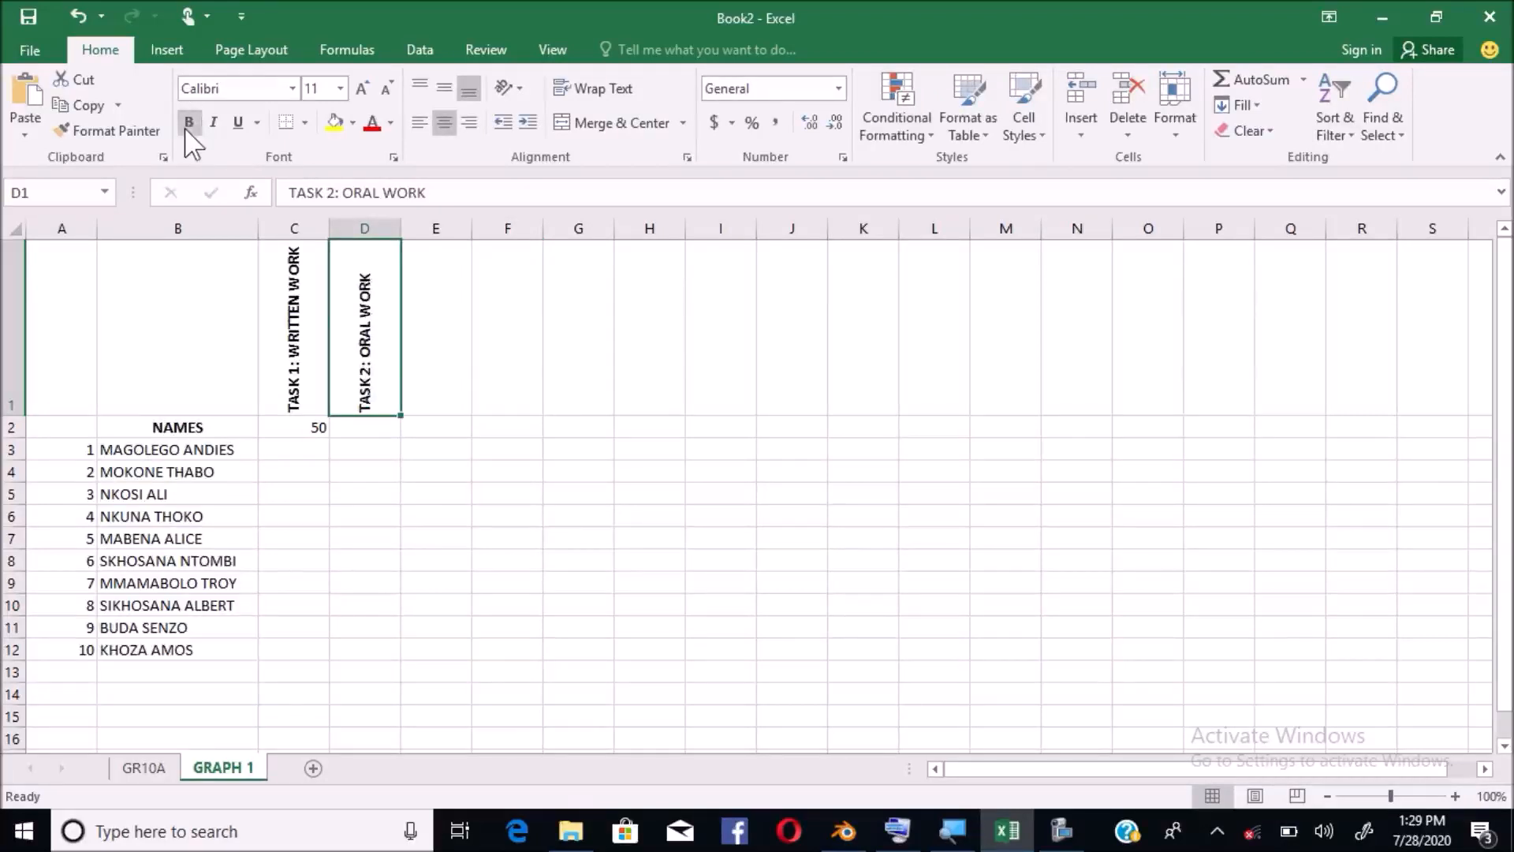
Type TASK 3: WRITTEN WORK into E1 and make it bold
left_click(434, 363)
type("TASK 3:")
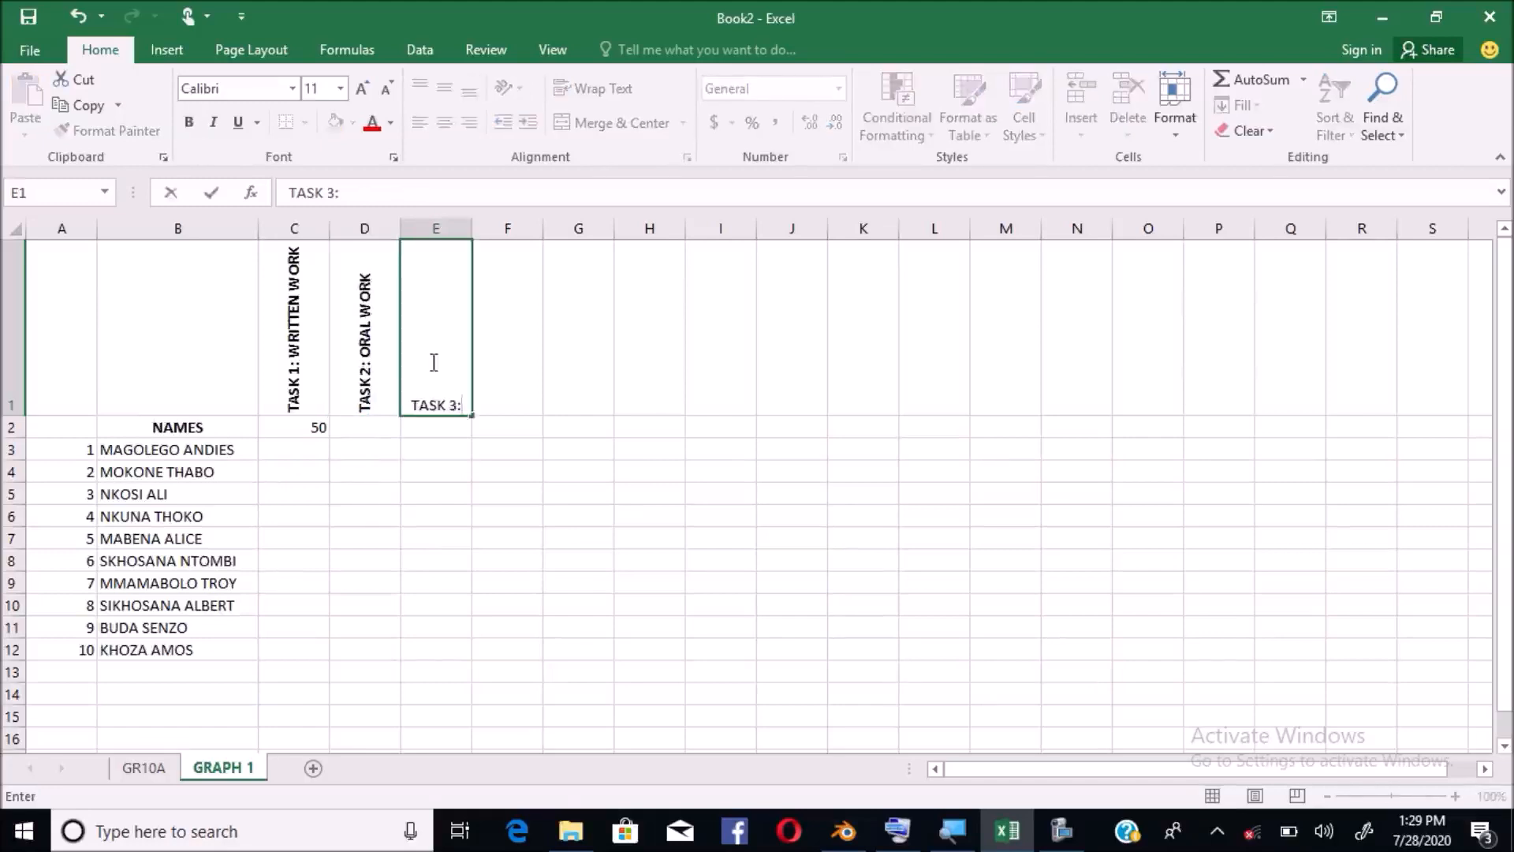
type(" WRITTEN ")
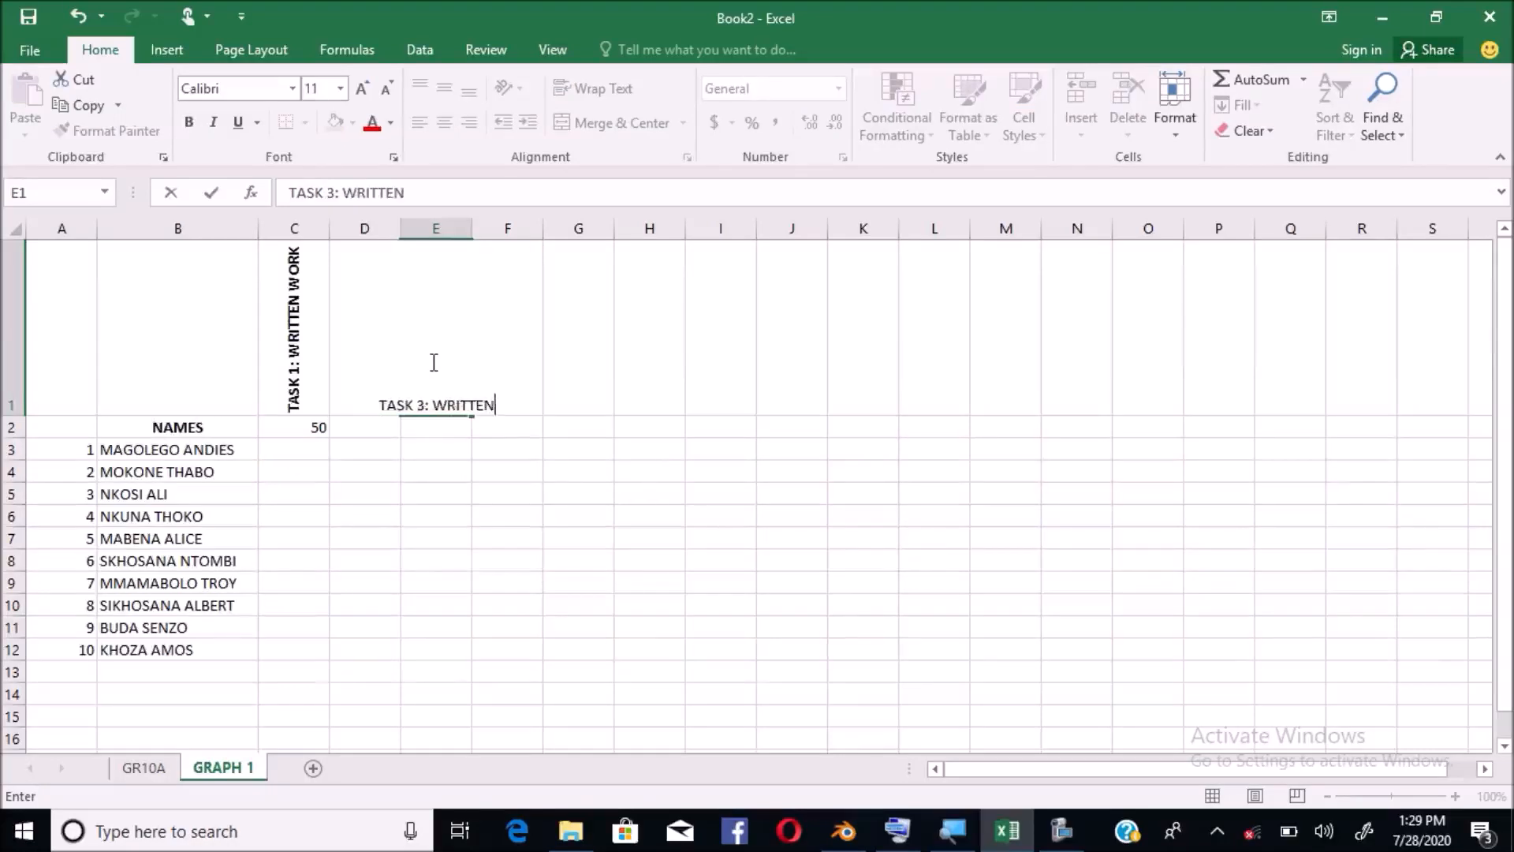
type("WORK")
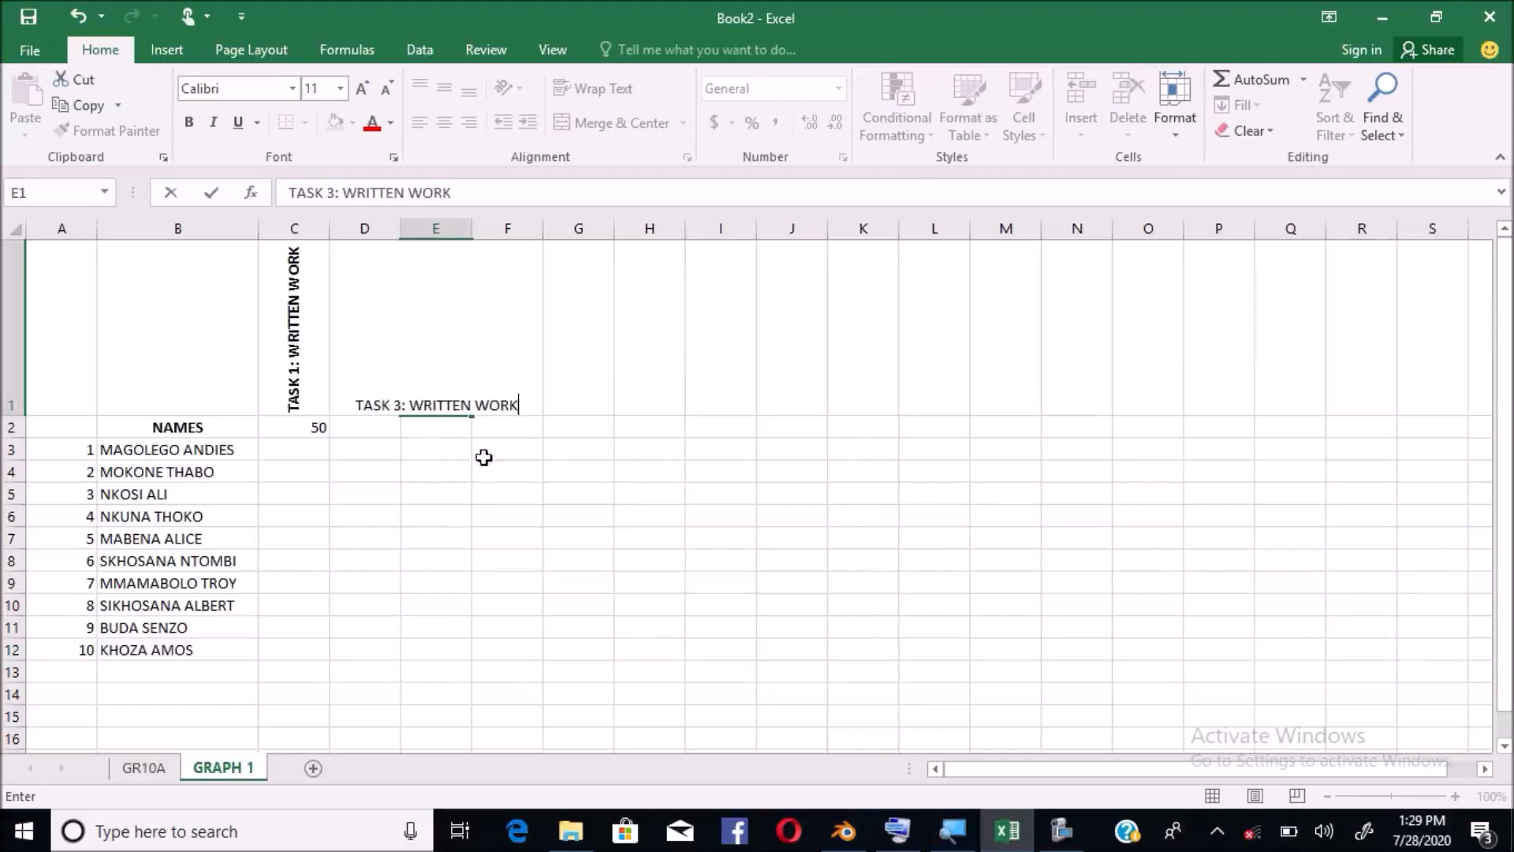
left_click(482, 451)
left_click(439, 355)
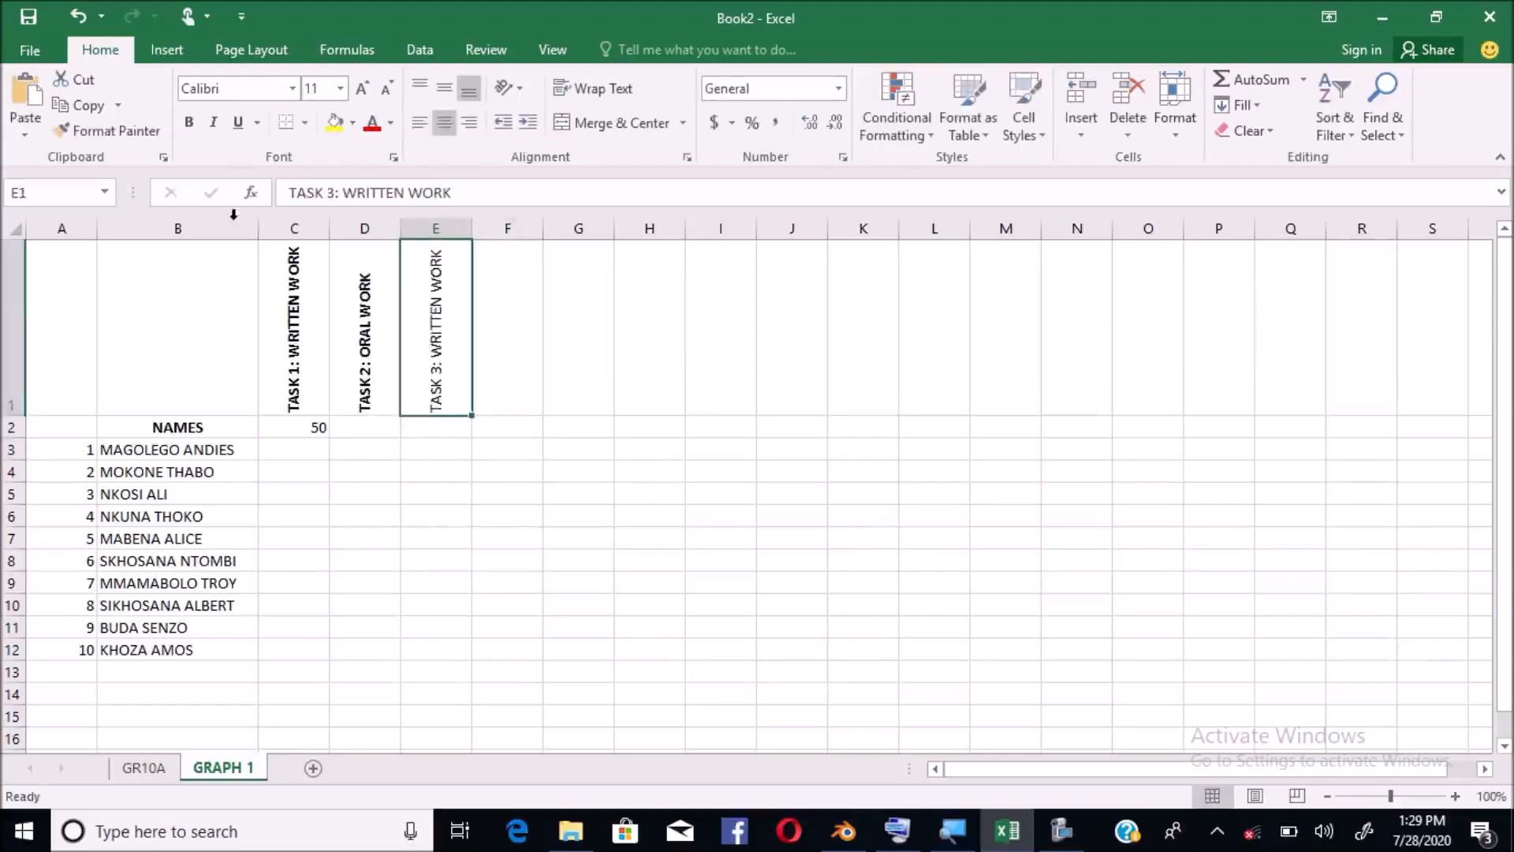
left_click(186, 124)
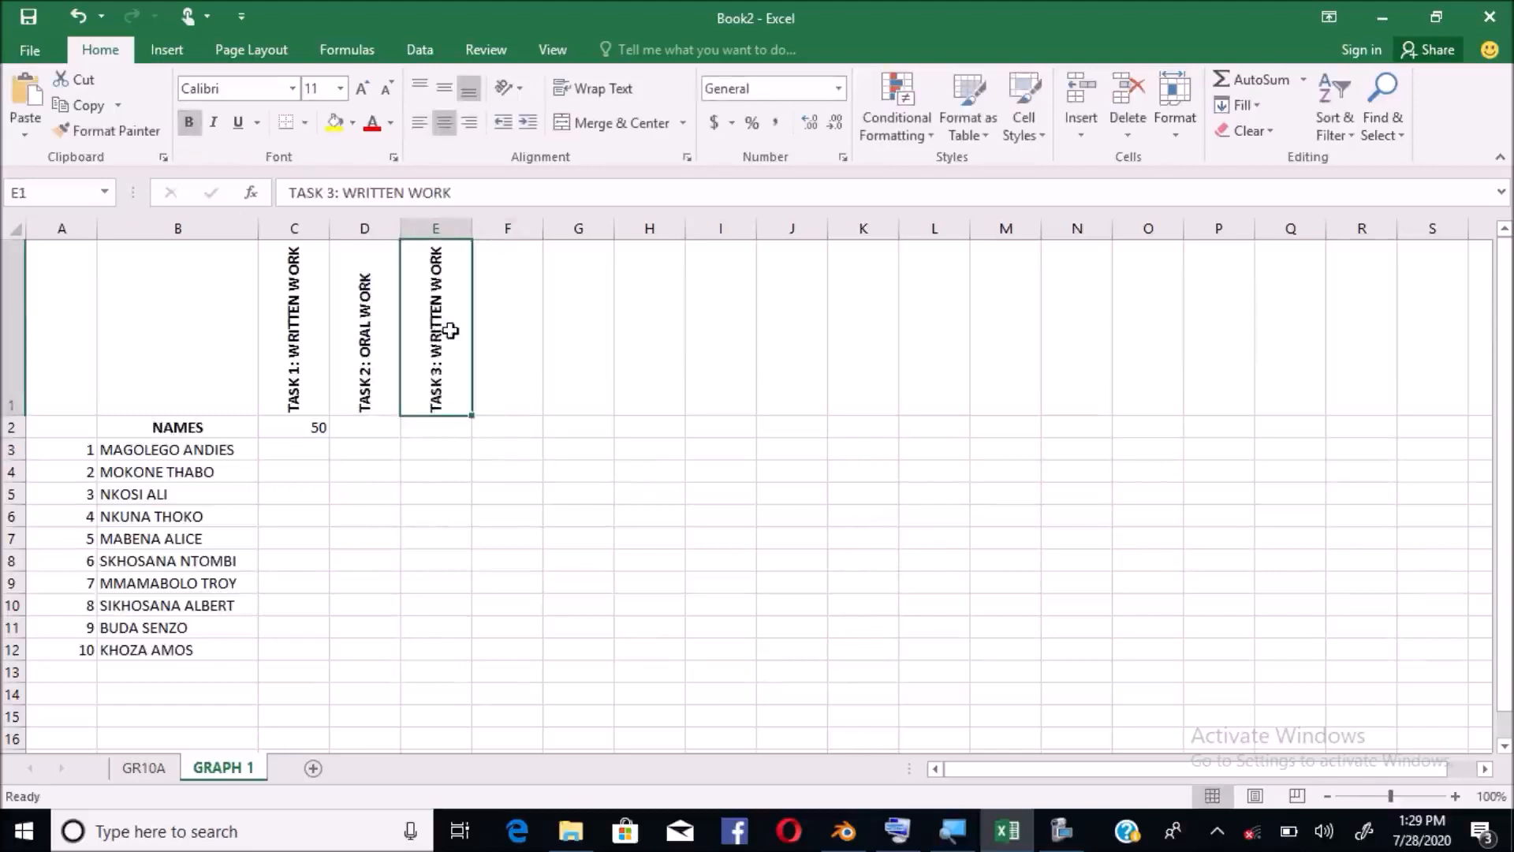
left_click(501, 371)
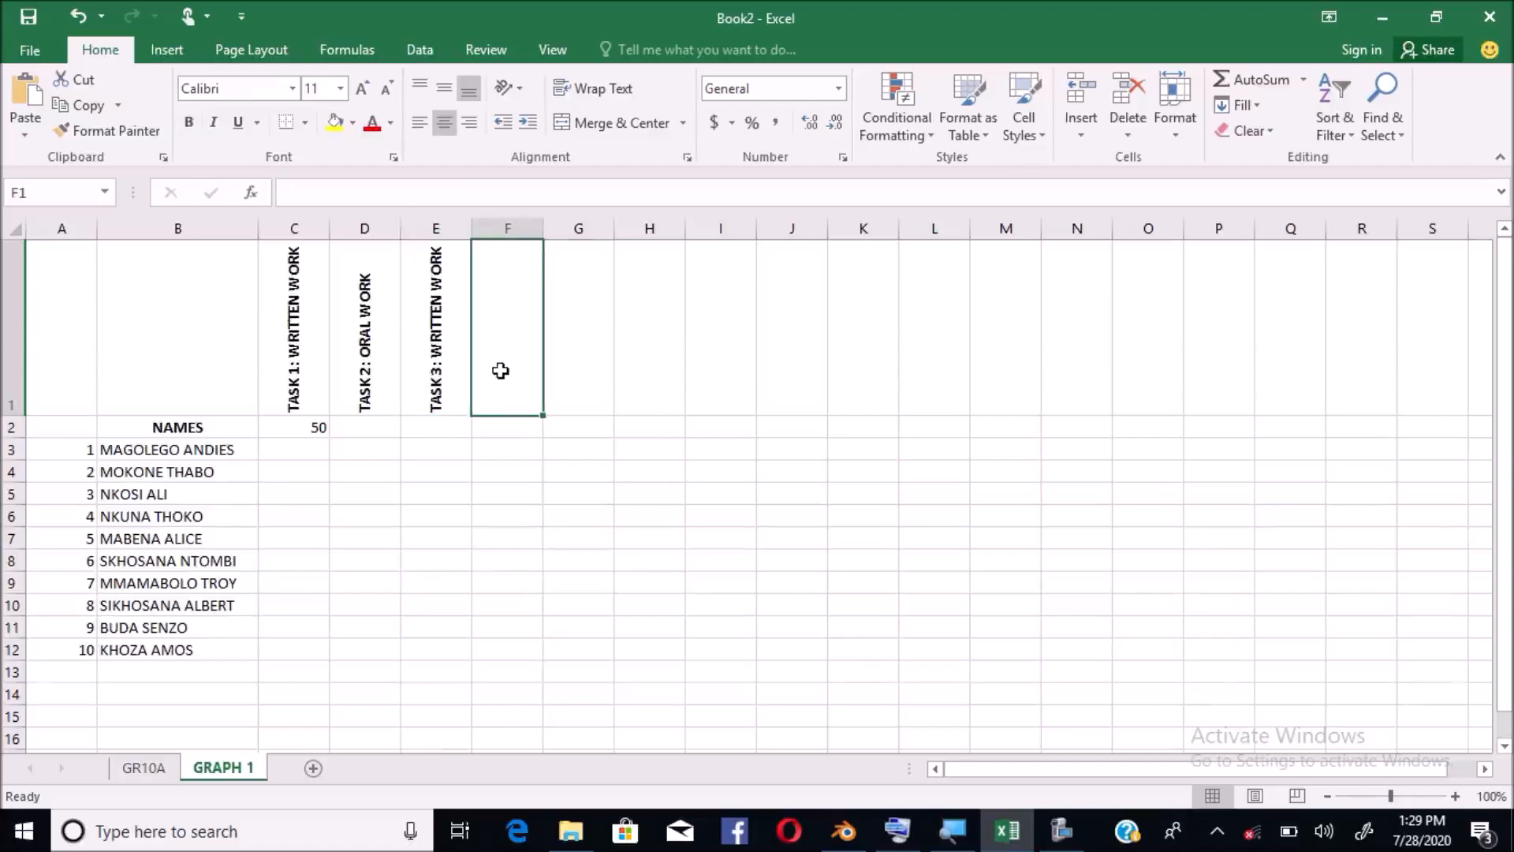
Type the headings TERM TOTAL, PERCENTAGE (fixing its misspelt last letter) and LEVEL into F1:H1
type("T")
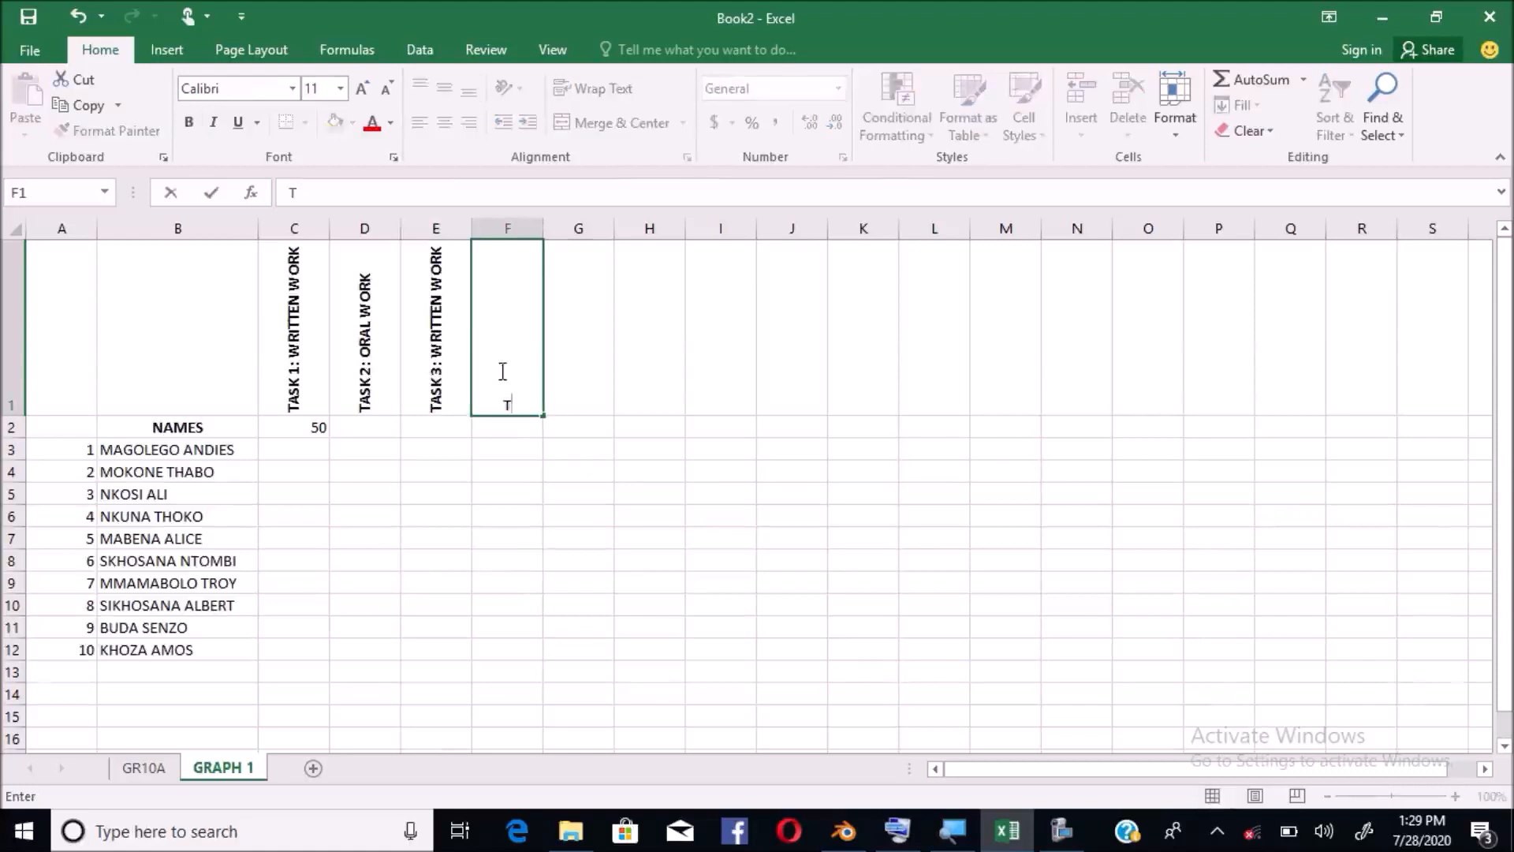
type("ERM TOTAL")
left_click(560, 446)
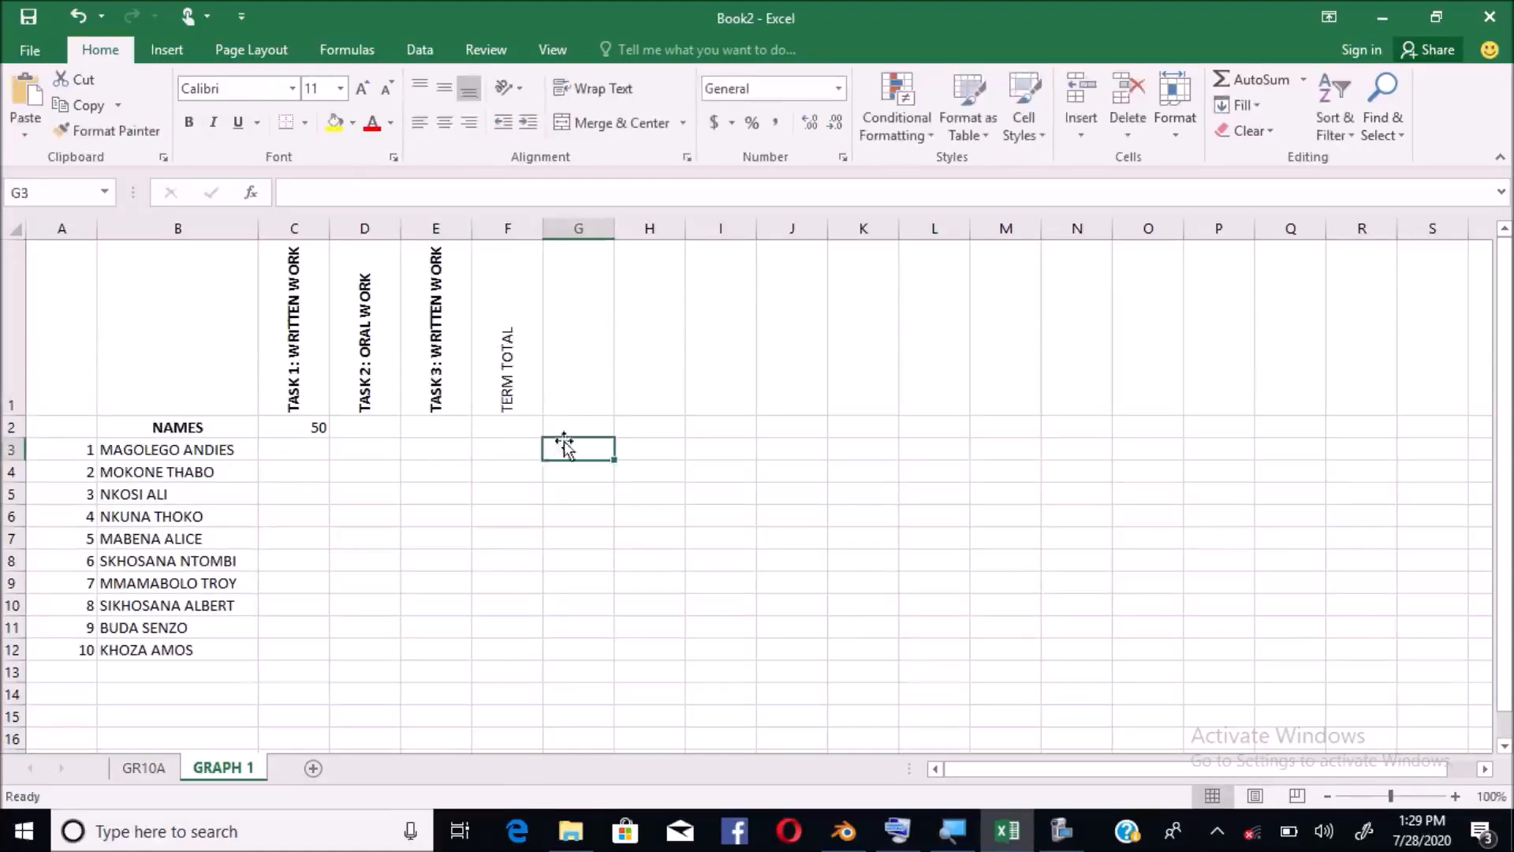
left_click(575, 393)
type("PER")
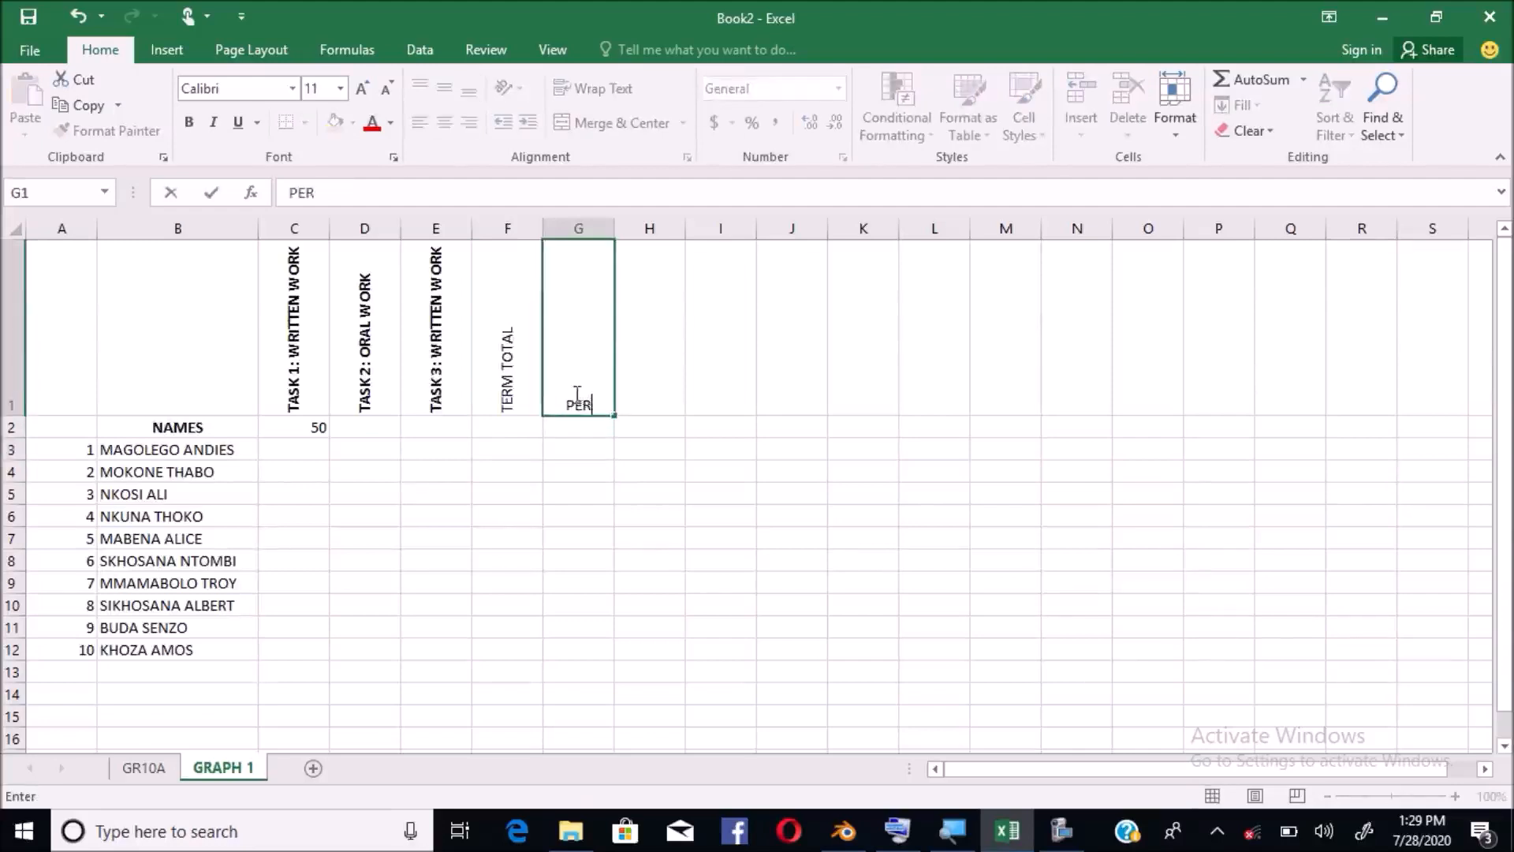
type("CENTAGA")
key("BackSpace")
type("E")
key("Return")
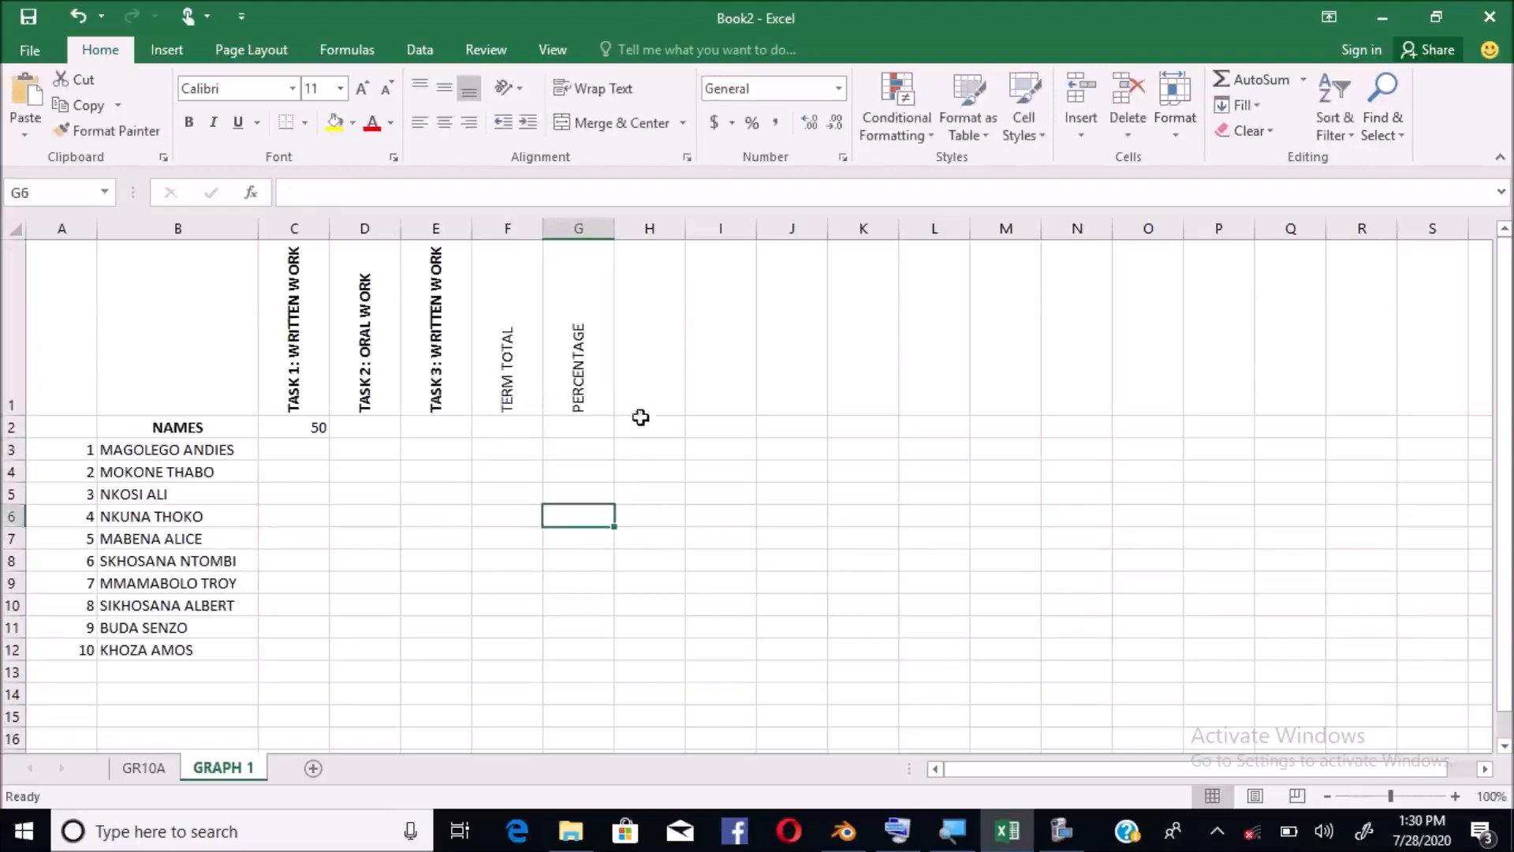
left_click(654, 383)
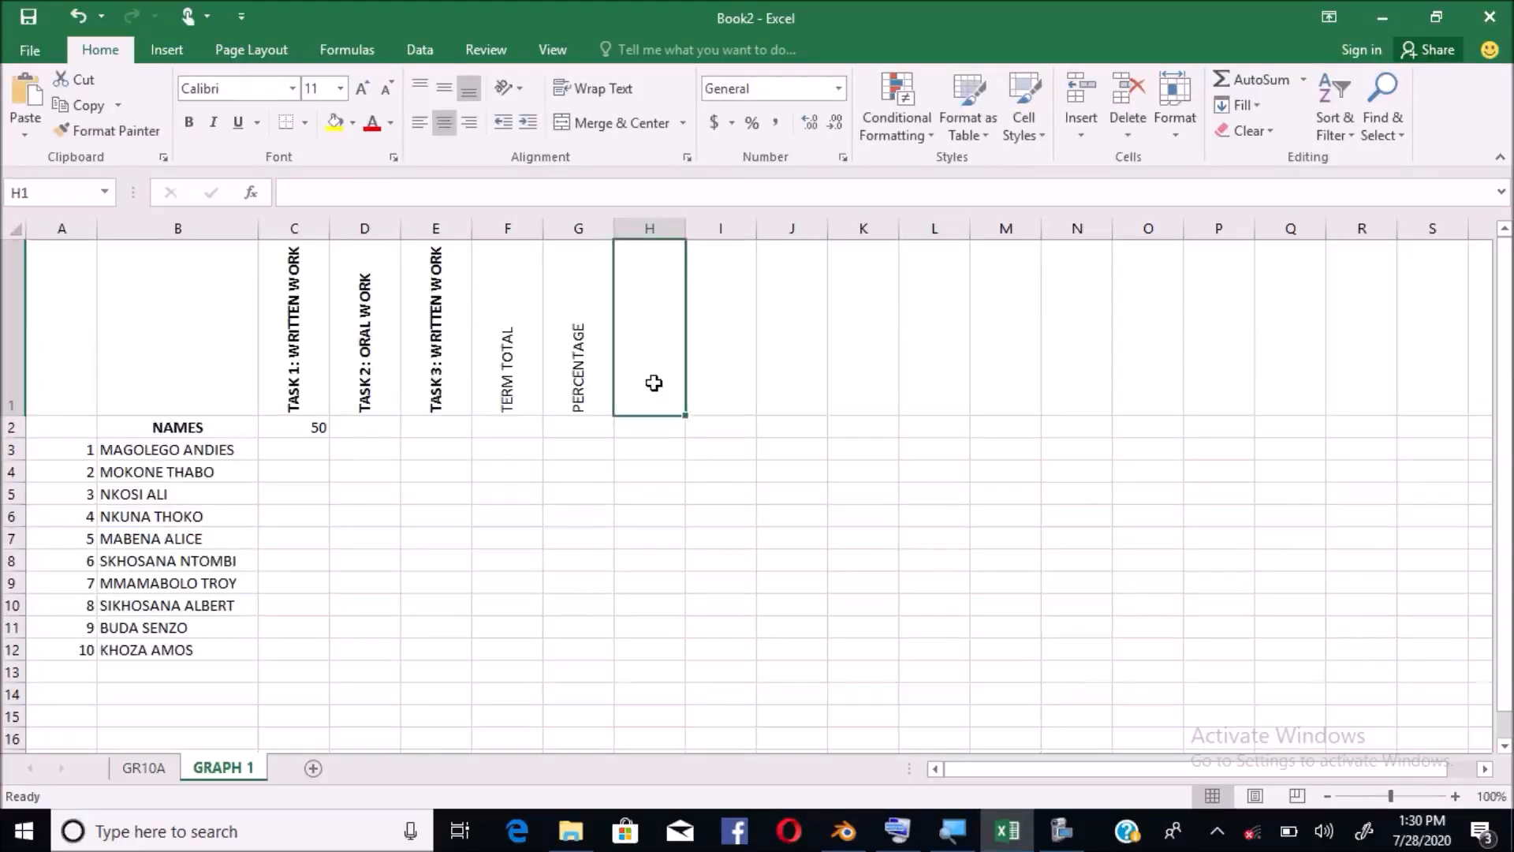
type("LEVEL")
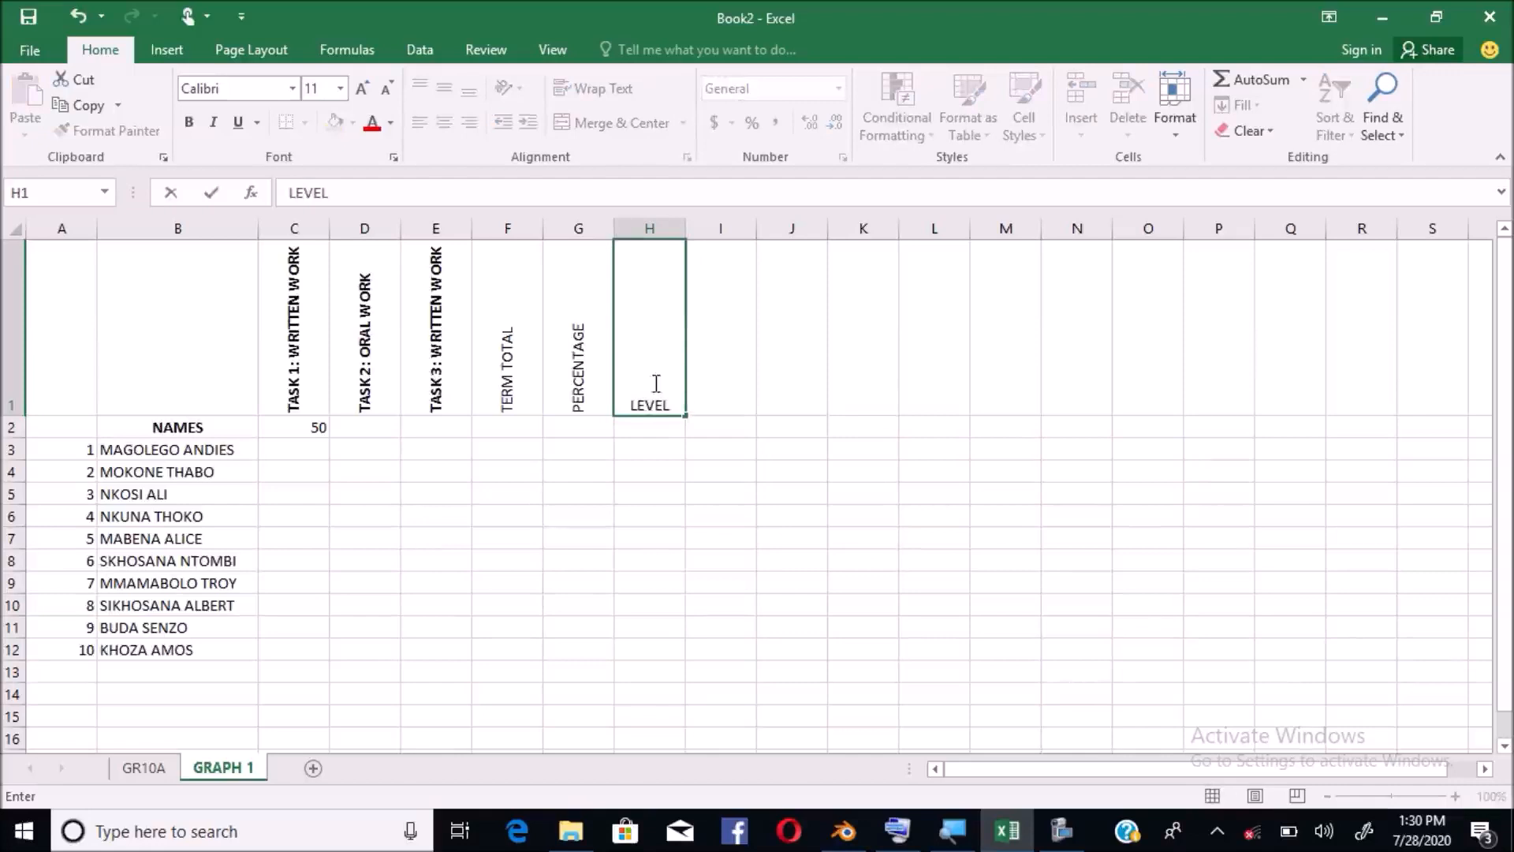
left_click(649, 470)
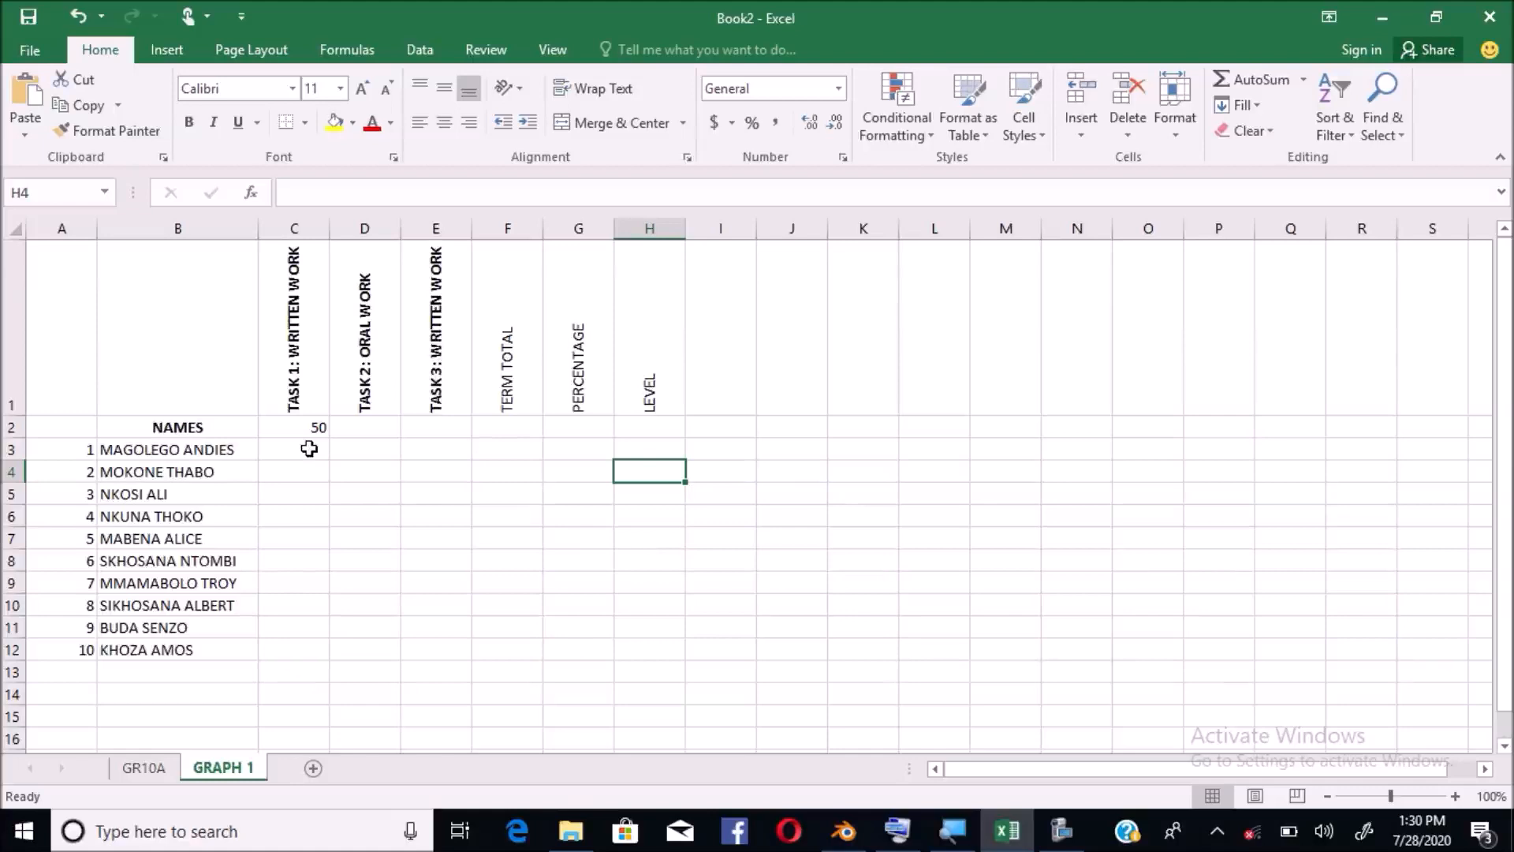
Enter maximum marks 10 in D2, 40 in E2 and 100 in F2
left_click(367, 433)
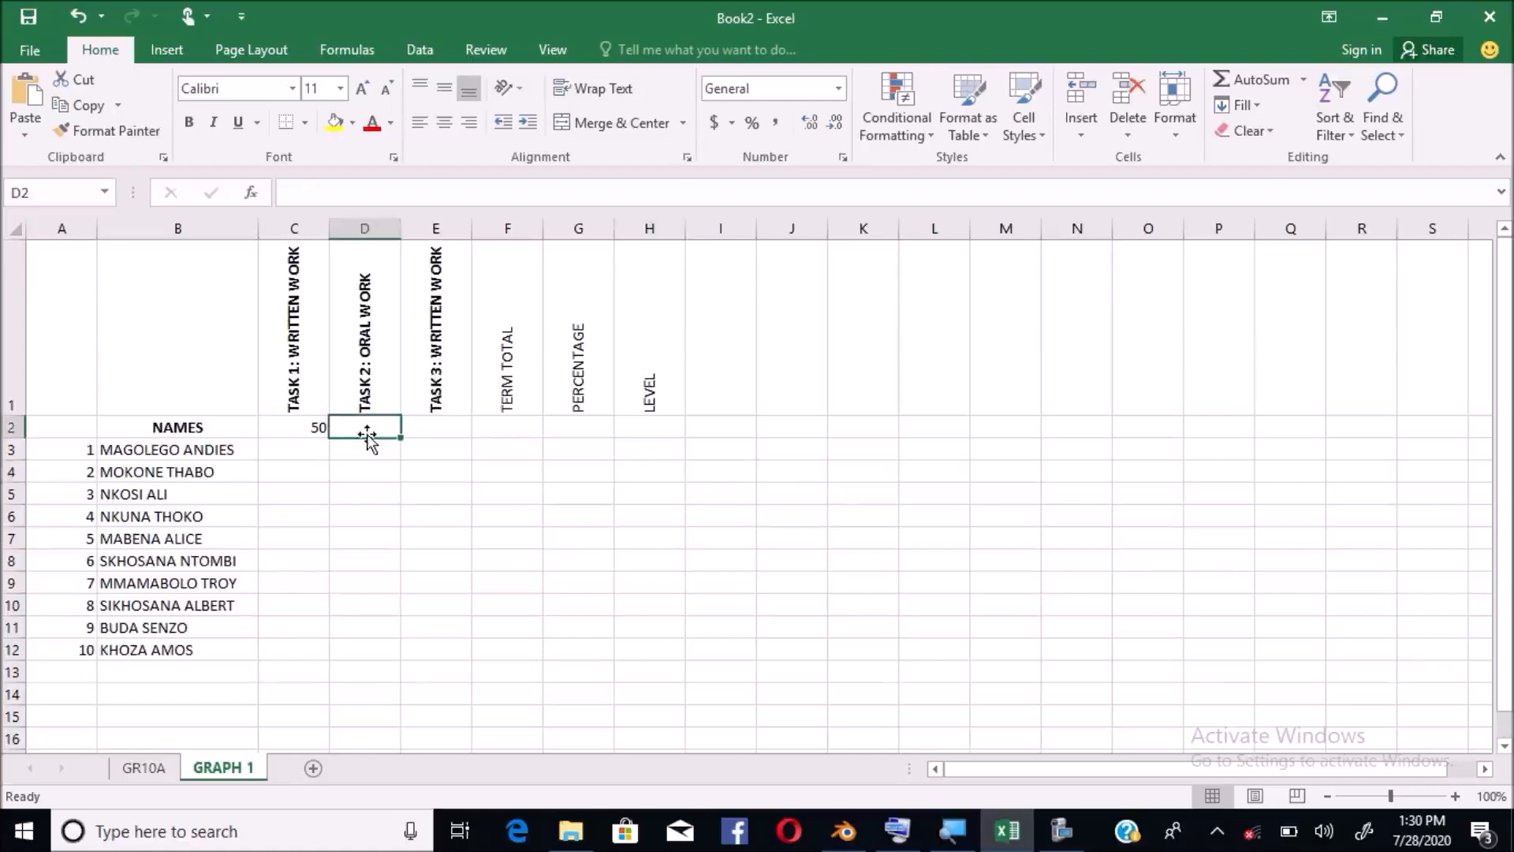
type("10")
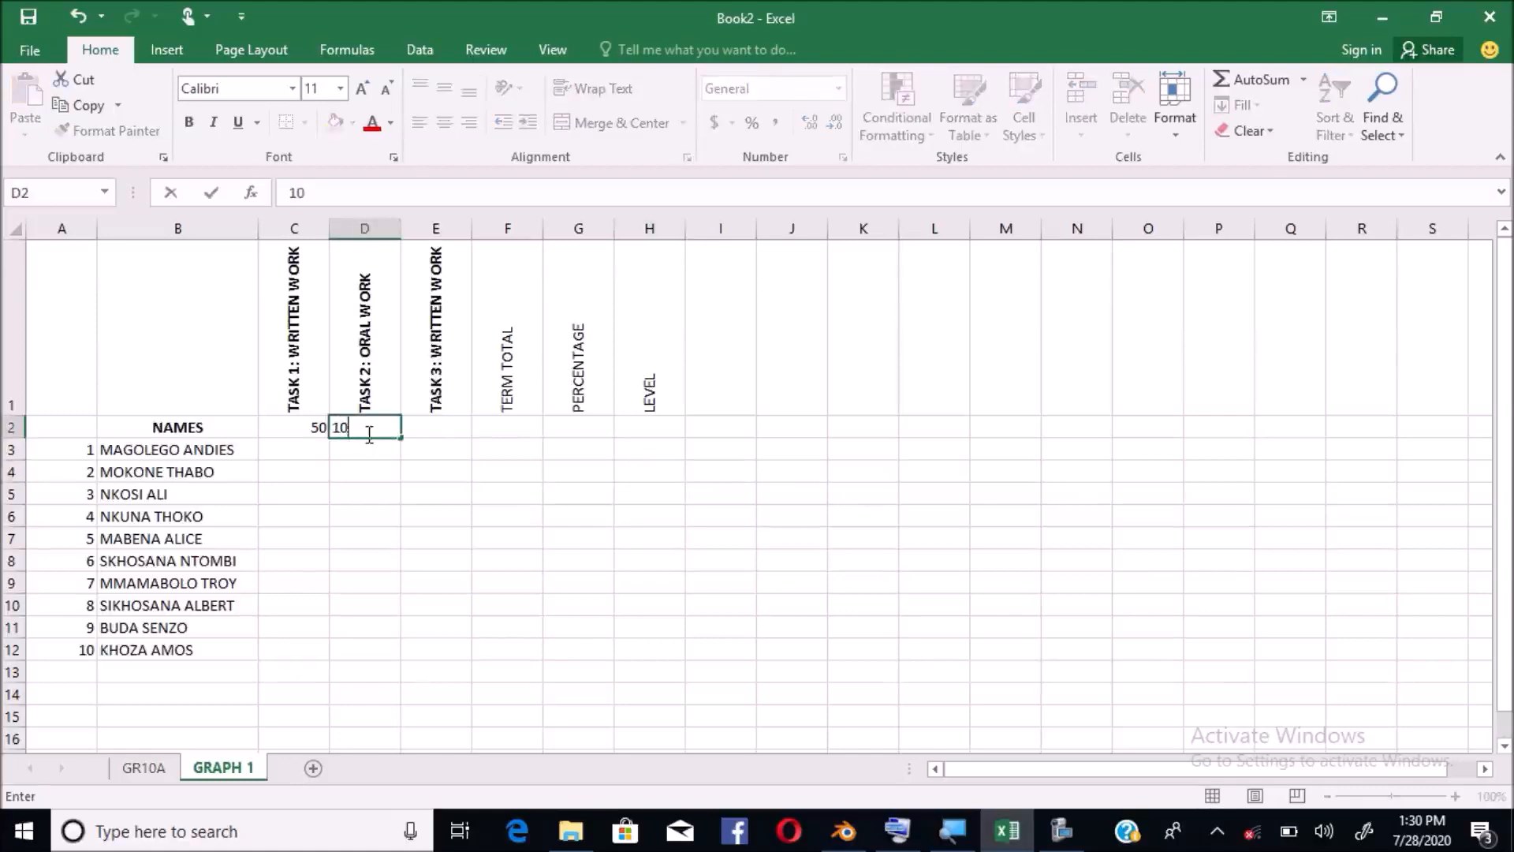
left_click(437, 431)
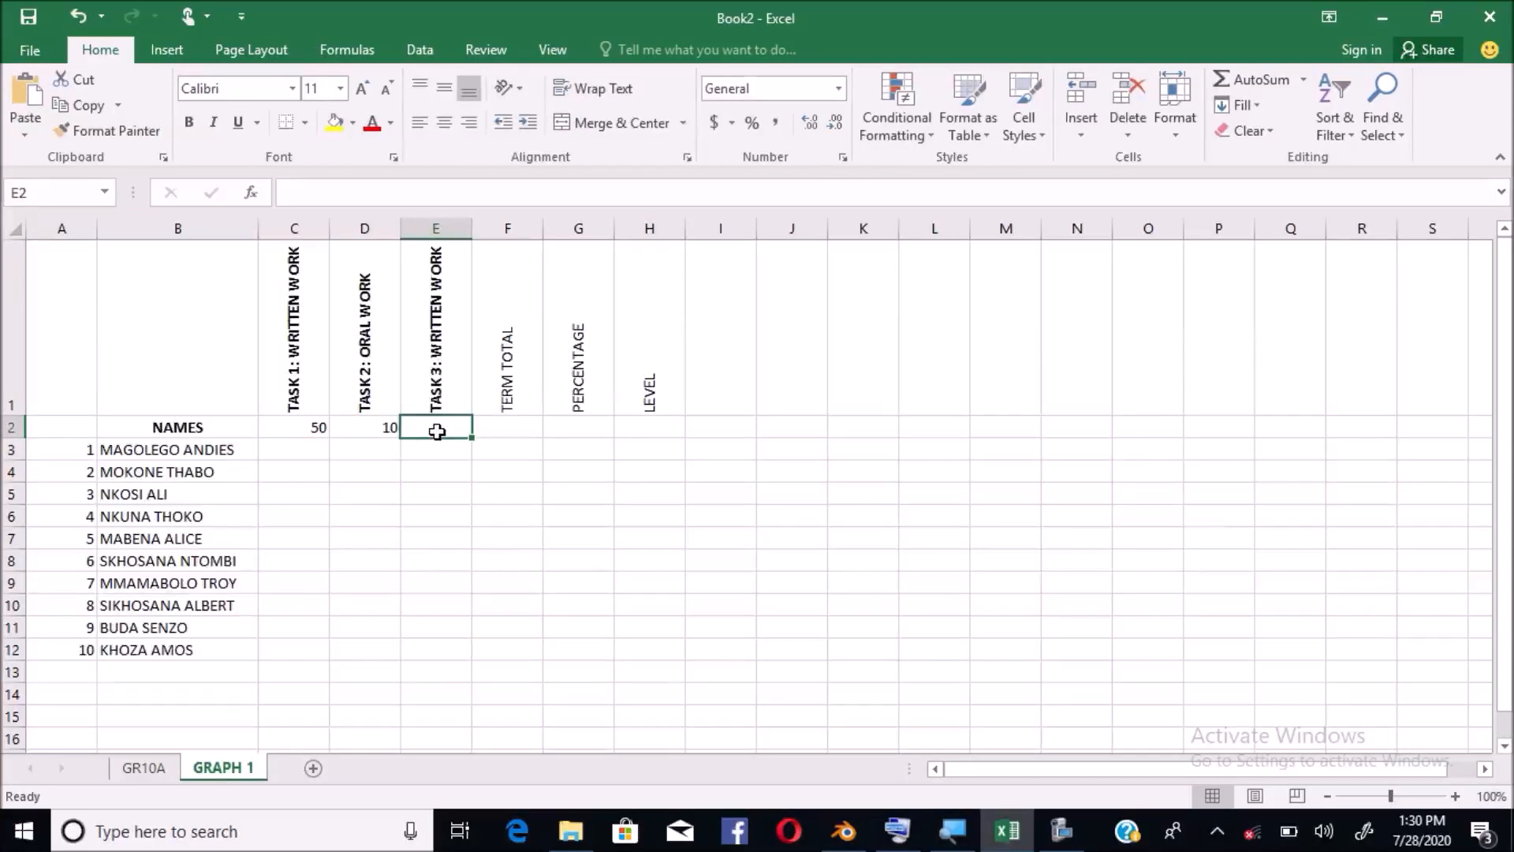
type("40")
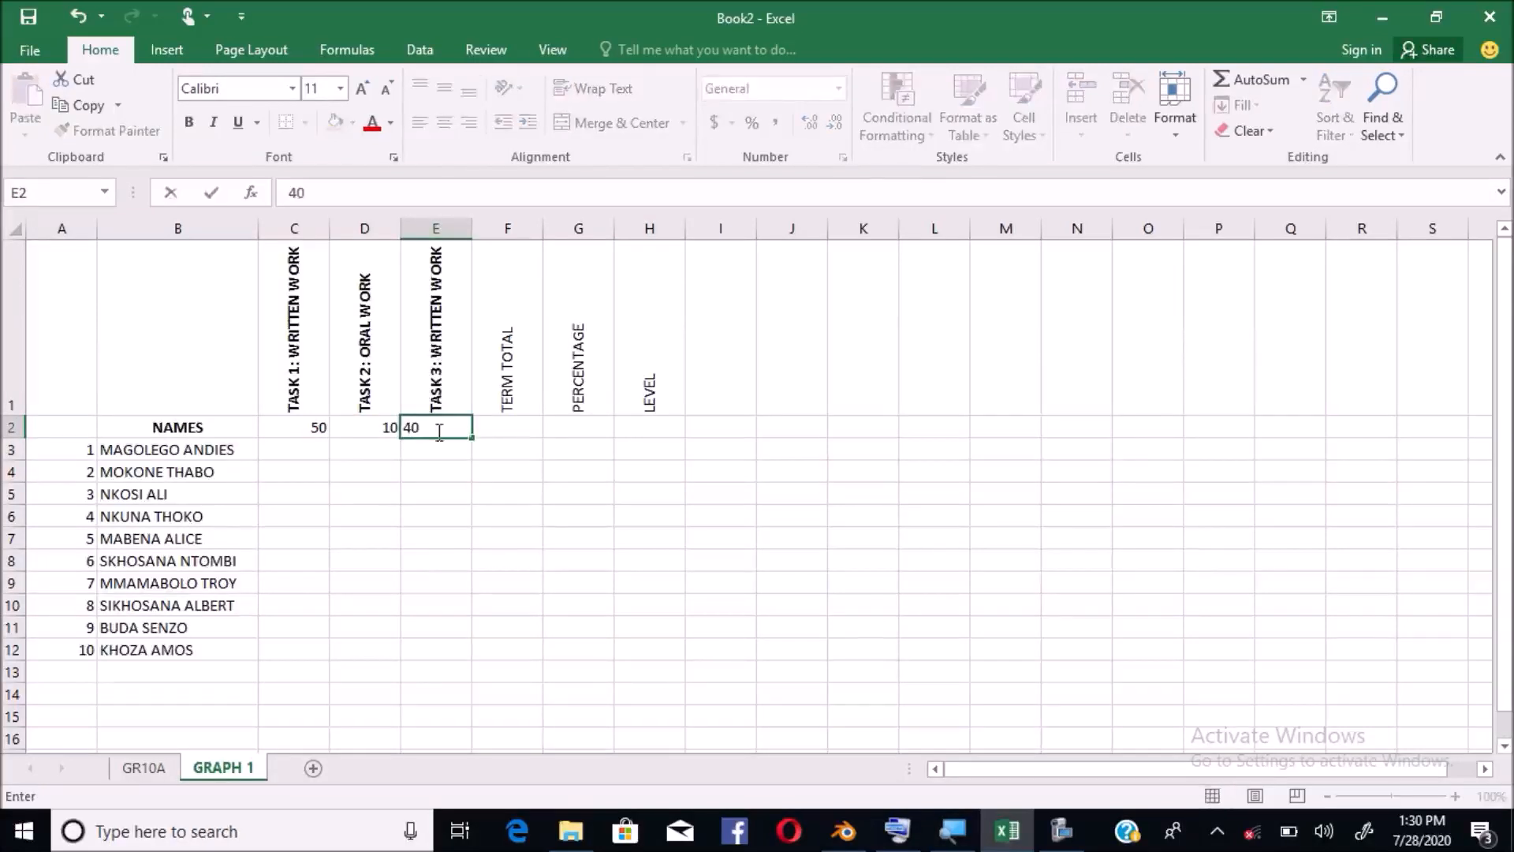
left_click(527, 430)
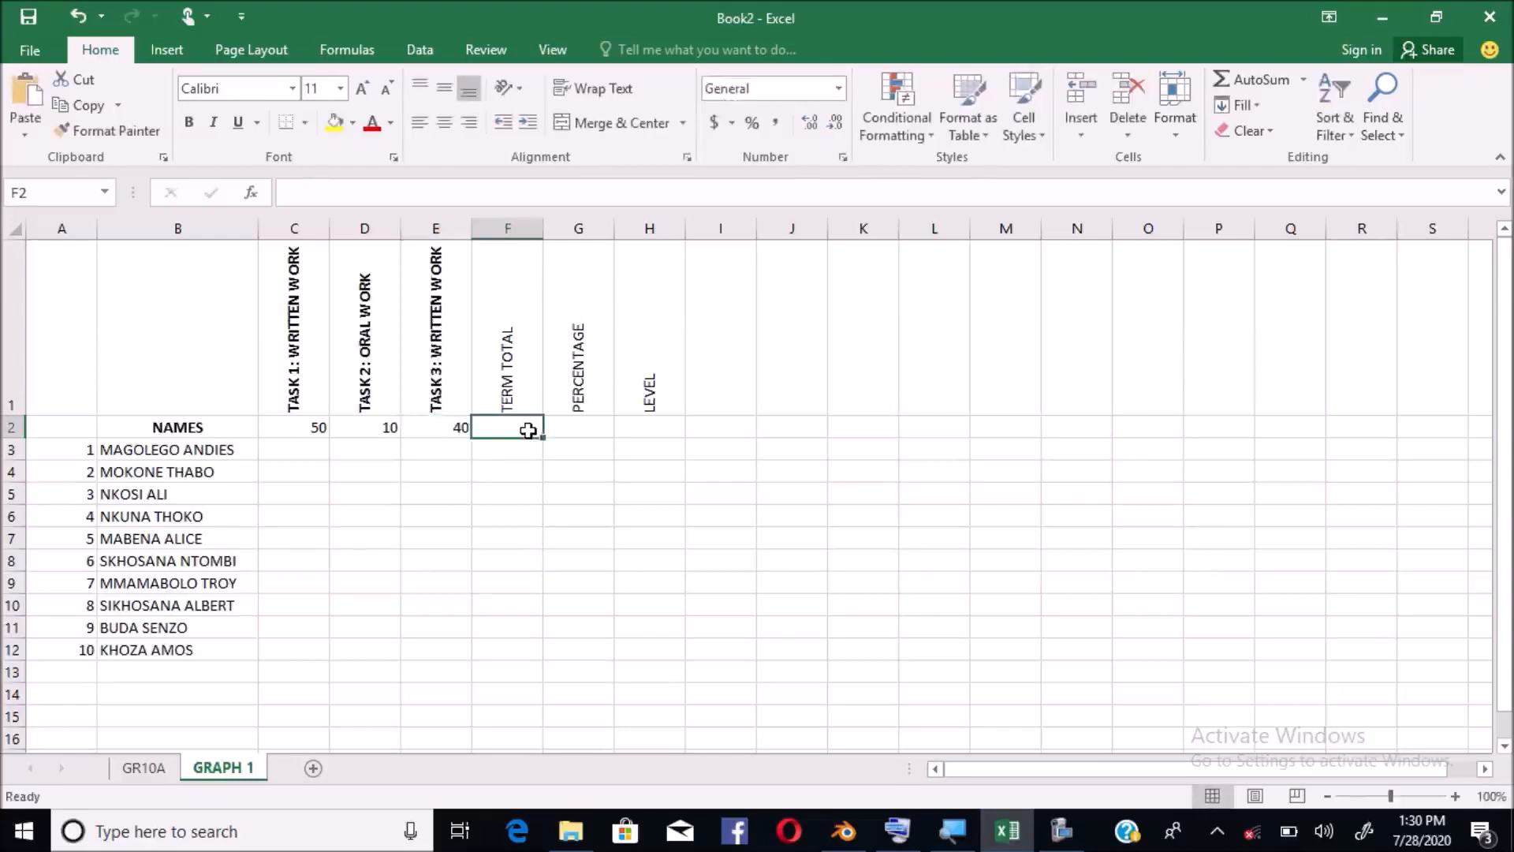
type("100")
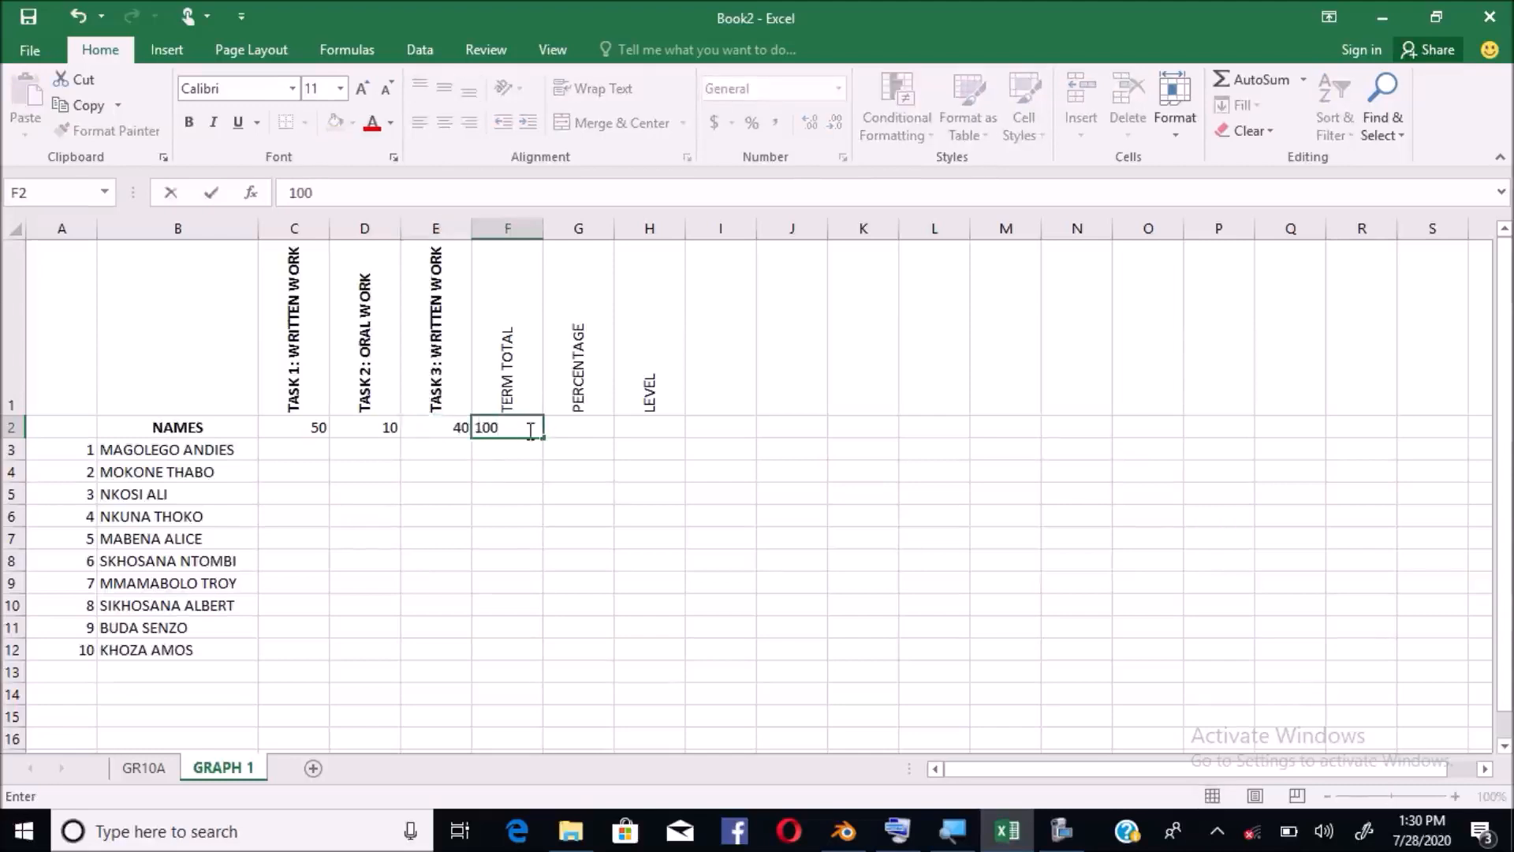
left_click(585, 432)
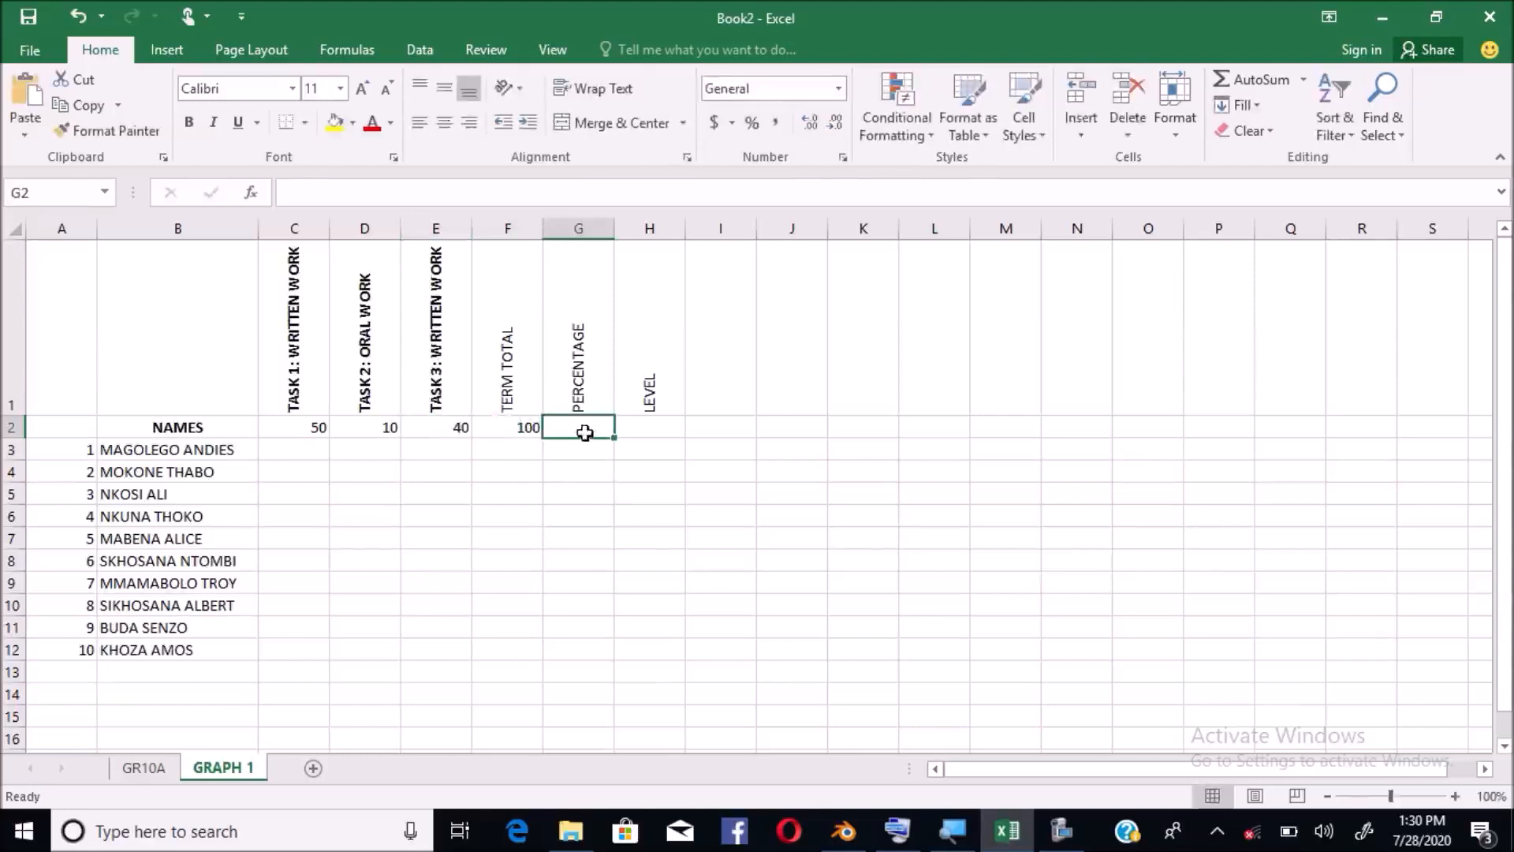
Enter maximum marks 100 in G2 and 7 in H2, then select C3
type("100")
key("ctrl+Return")
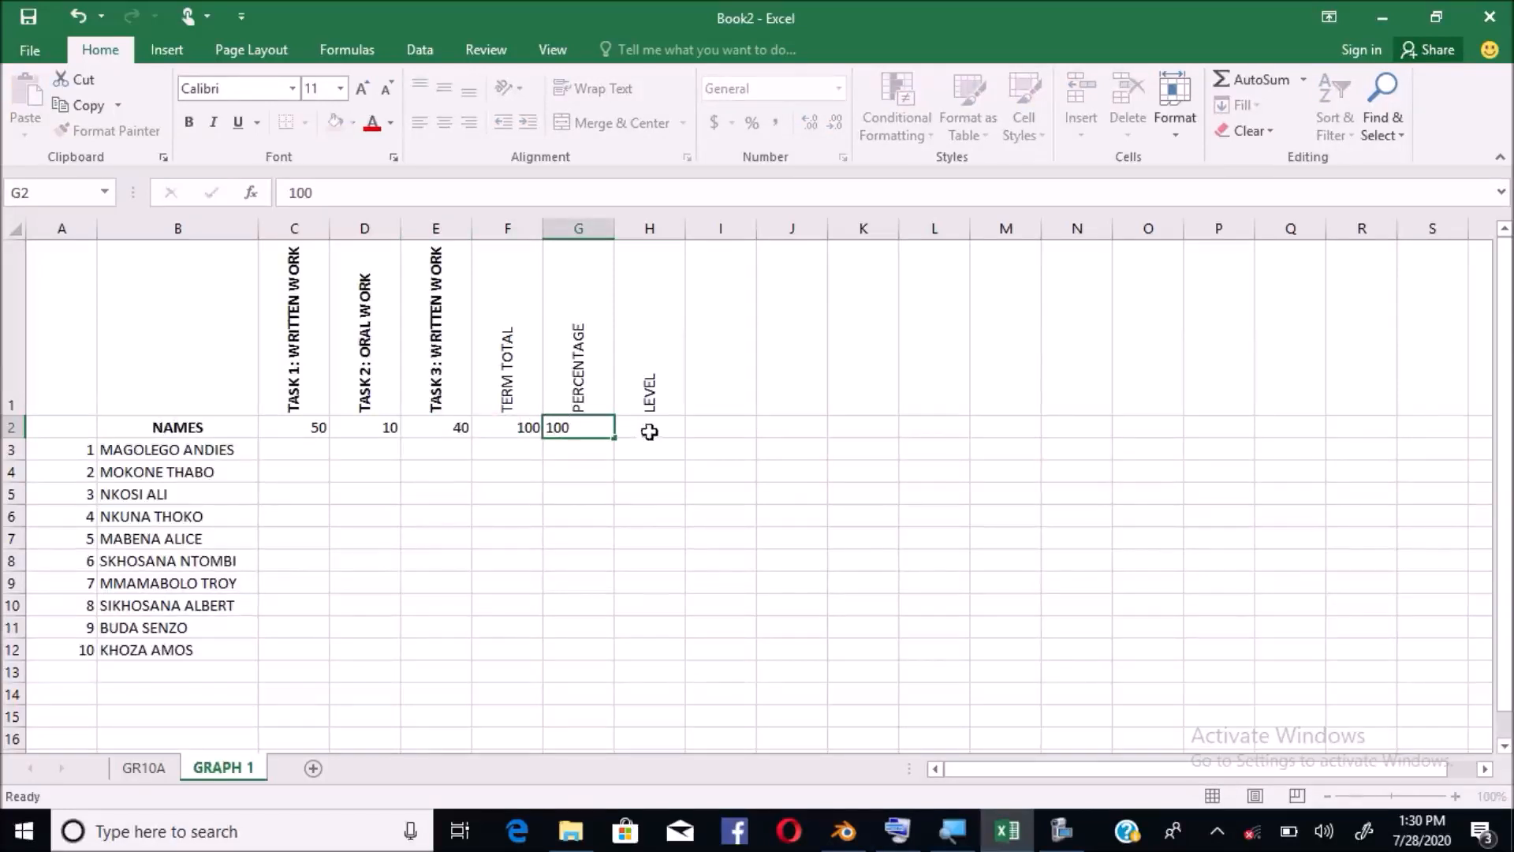
left_click(649, 432)
type("7")
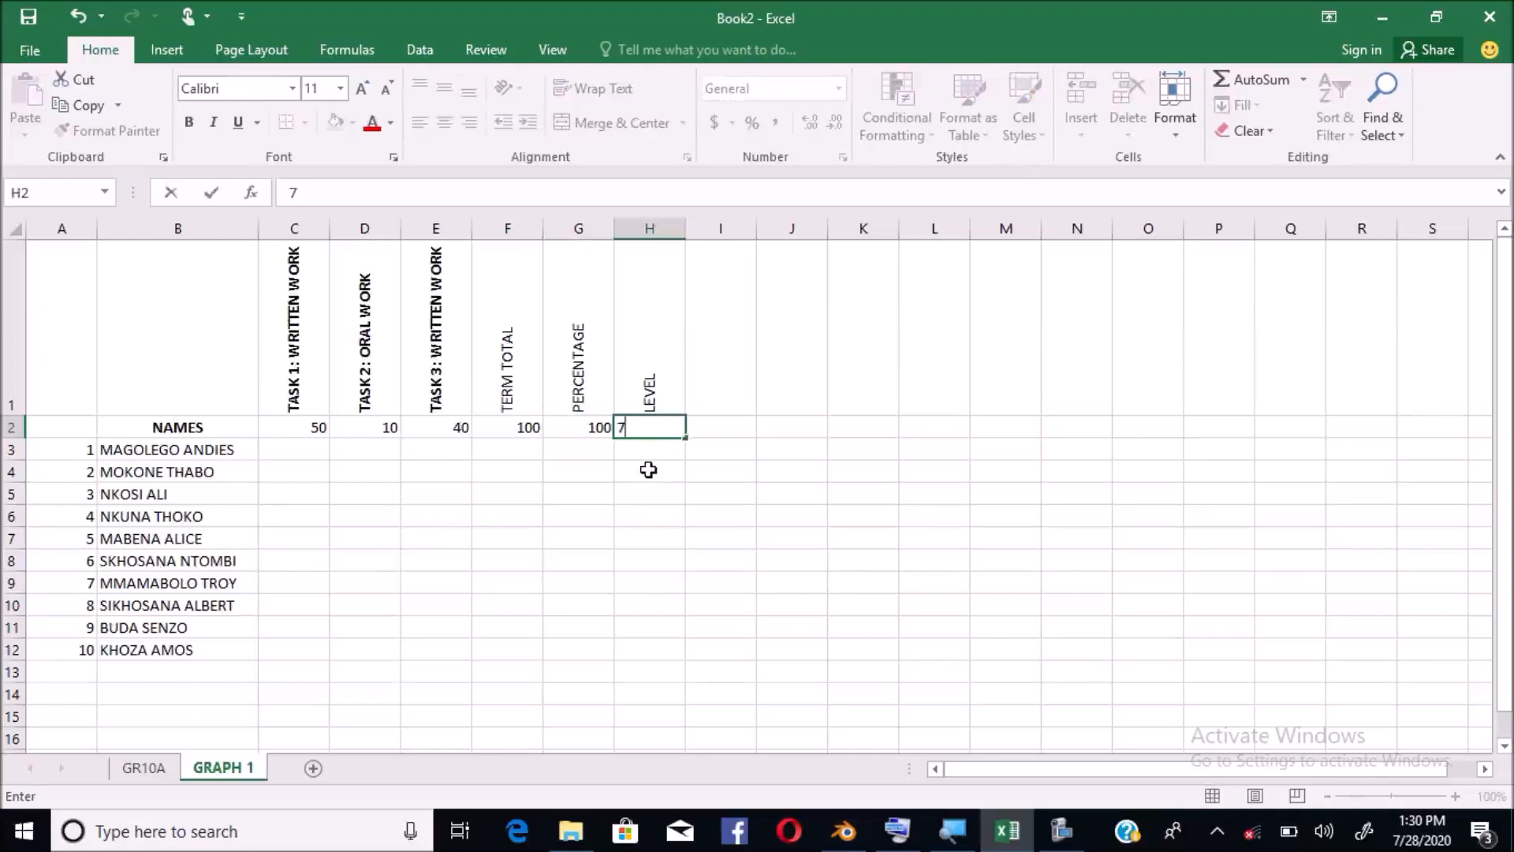
left_click(648, 470)
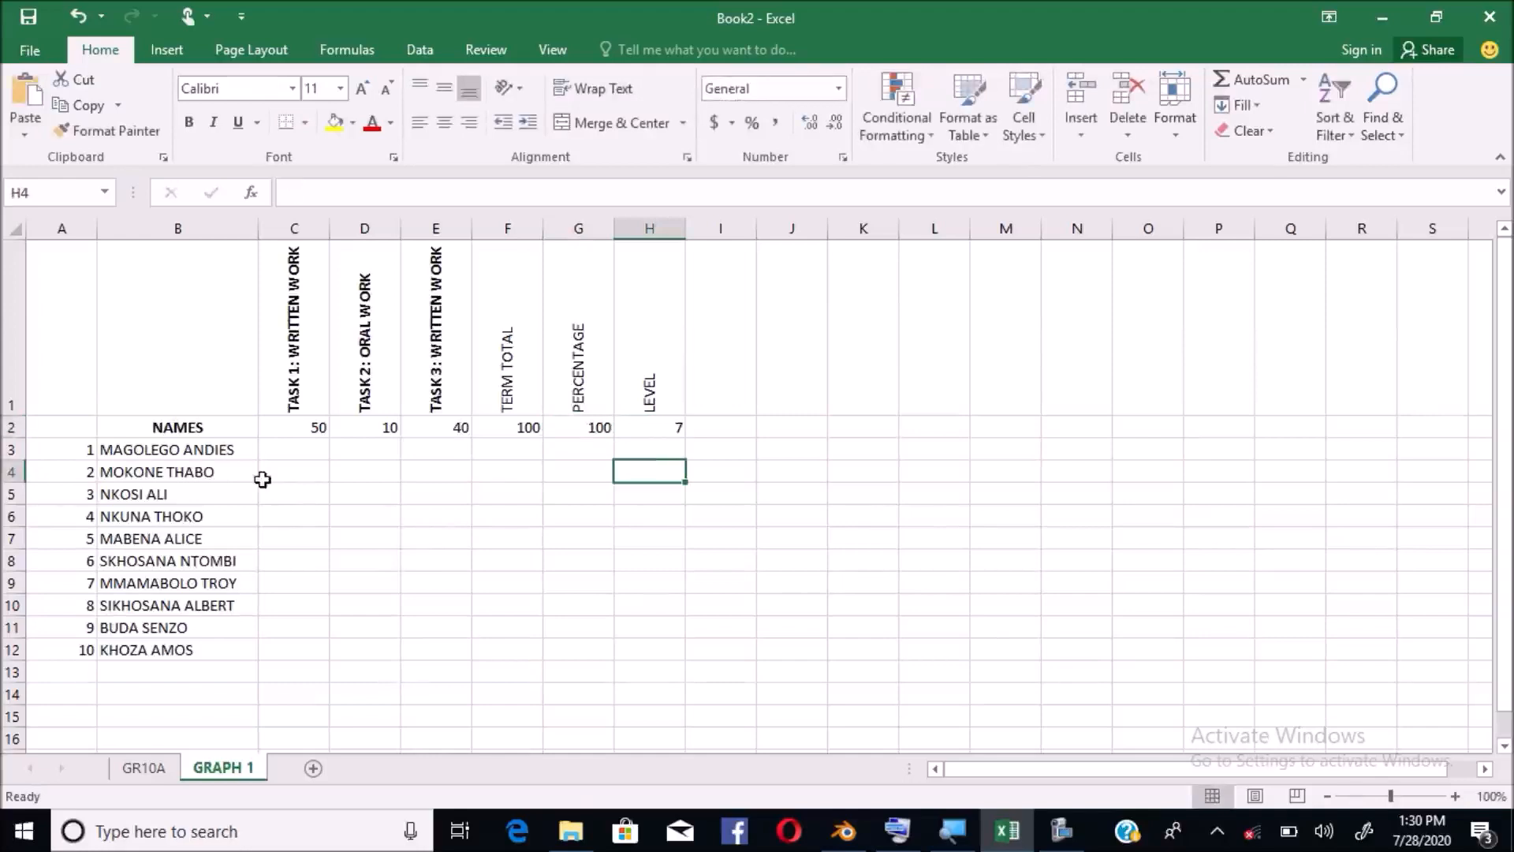
left_click(285, 454)
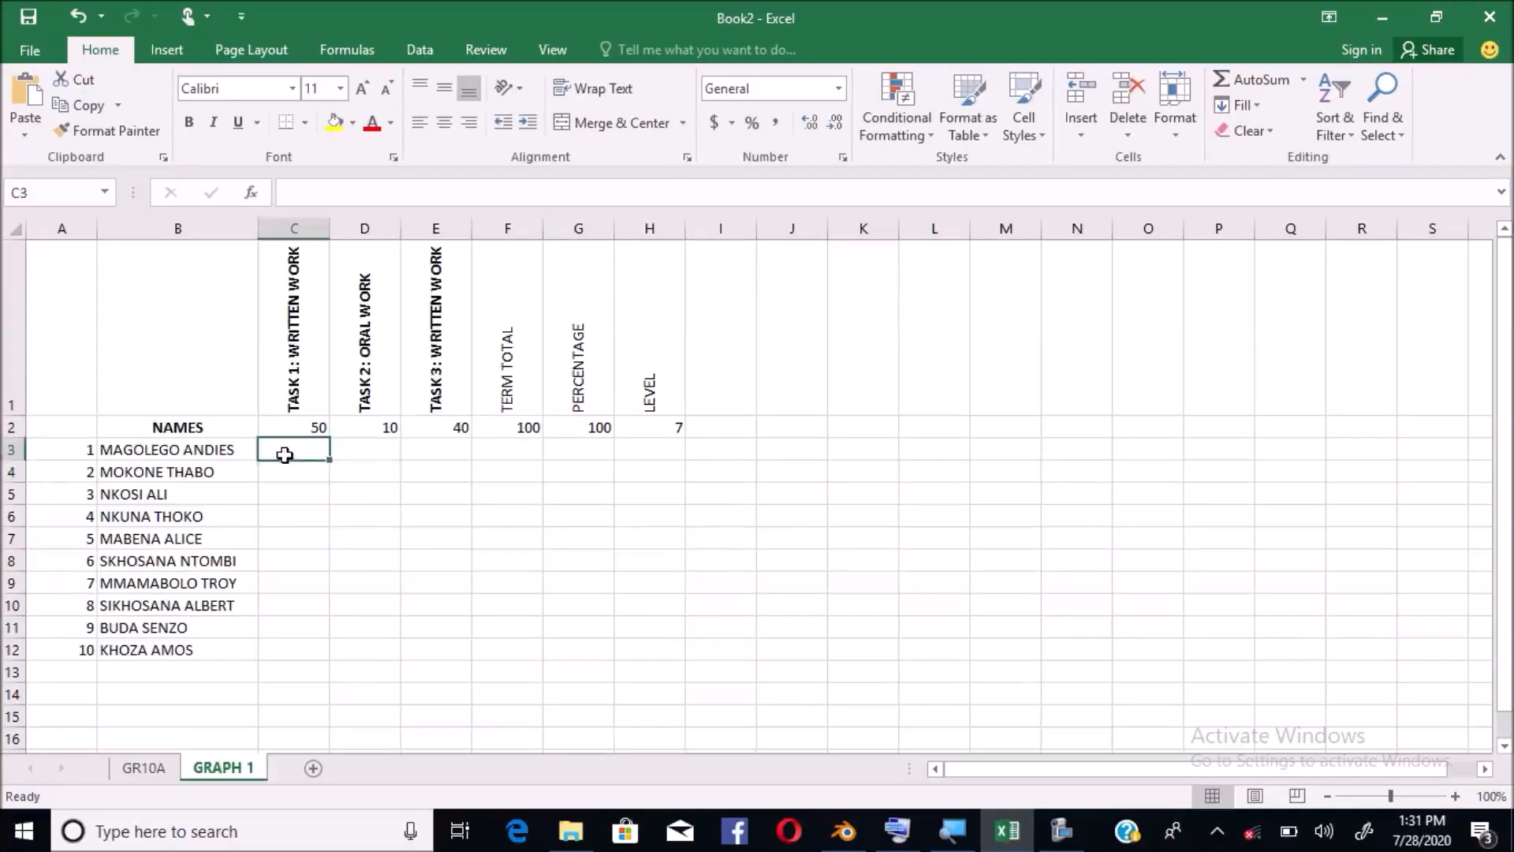
Enter Task 1 marks 15, 14, 22, 30, 20, 26, 30, 33, 40, 8 down C3:C12
type("15")
key("Return")
type("14")
key("Return")
type("22")
key("Return")
type("30")
key("Return")
type("20")
key("Return")
type("26")
key("Return")
type("30")
key("Return")
type("33")
key("Return")
type("40")
key("Return")
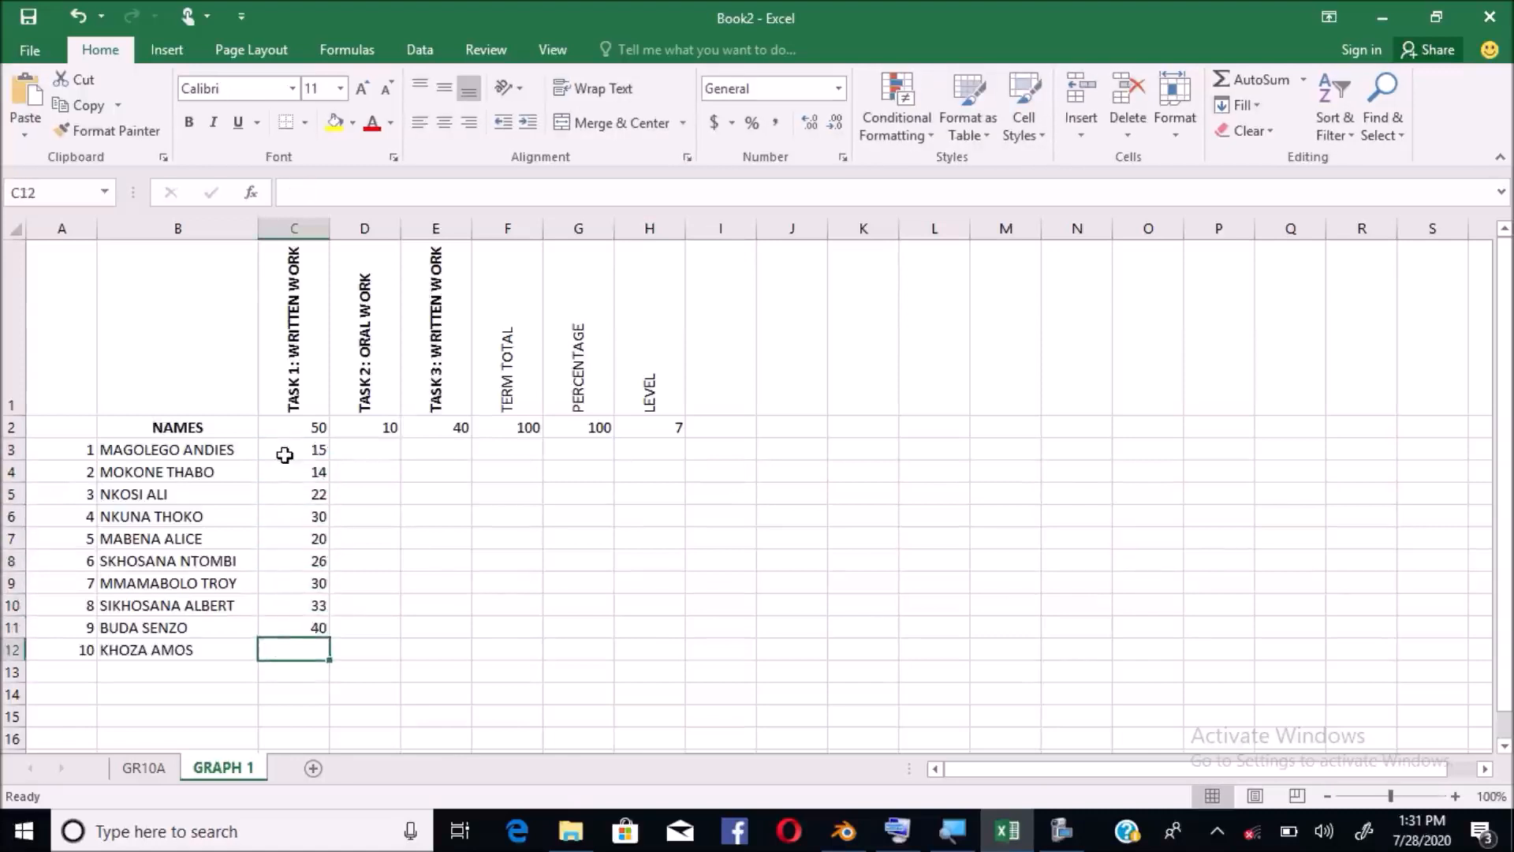
type("8")
Fill D3:D12 with 5, 4, 5, 8, 9, 7, 10, 7, 1, 0 and E3:E12 with 22, 39, 12, 40, 12, 10, 19, 7, 15, 1
left_click(379, 451)
type("5 4 5 8 9 7 ")
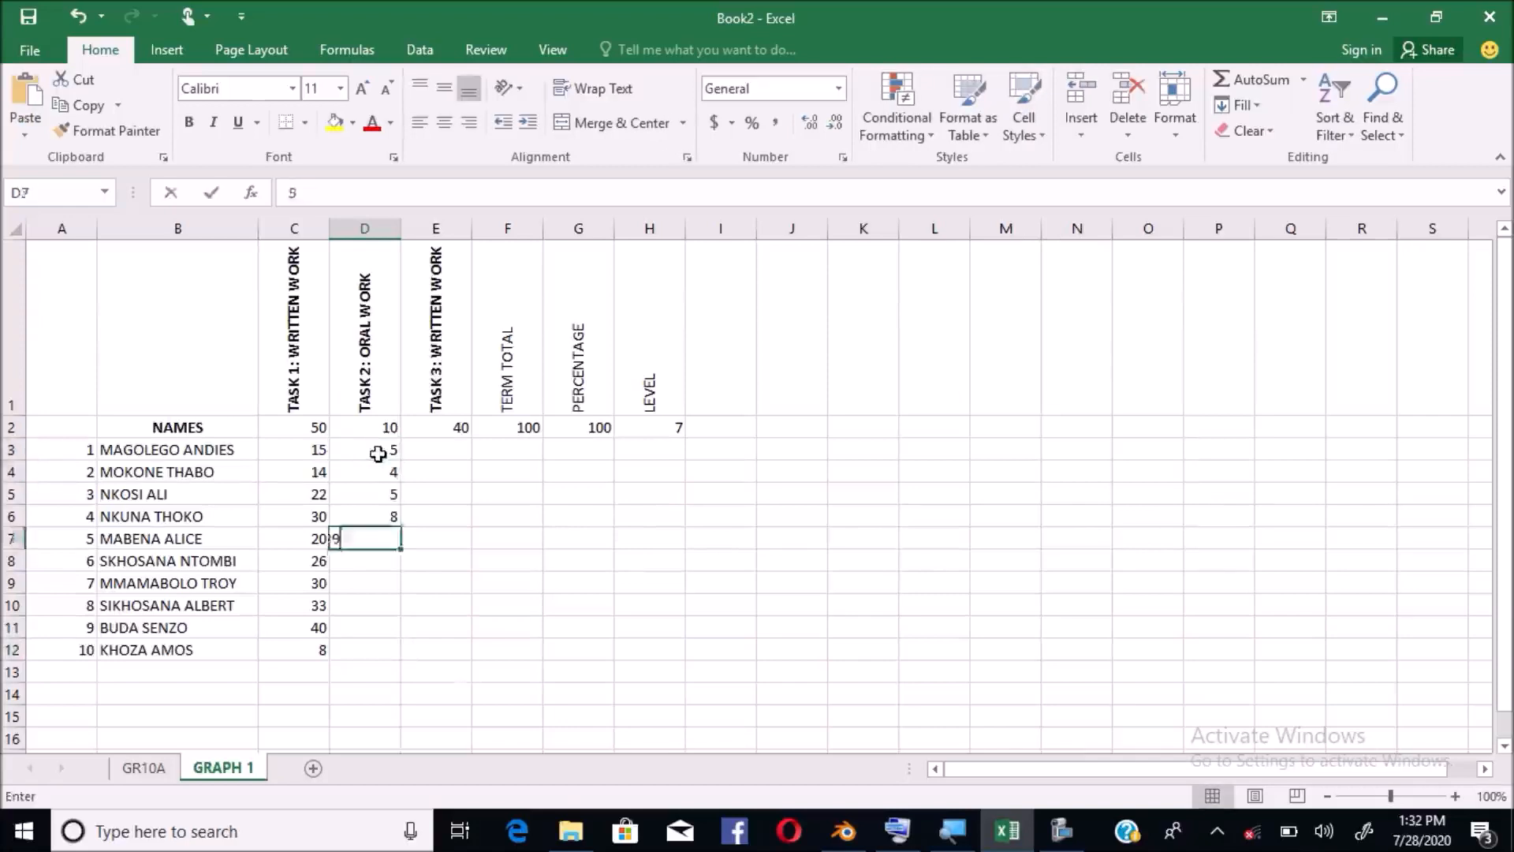
type("10 7 1 0")
key("Right")
key("Up")
key("Up")
key("Up")
key("Up")
key("Up")
key("Up")
key("Up")
key("Up")
key("Up")
type("22 39 12 40 12 10 19 7 15 1")
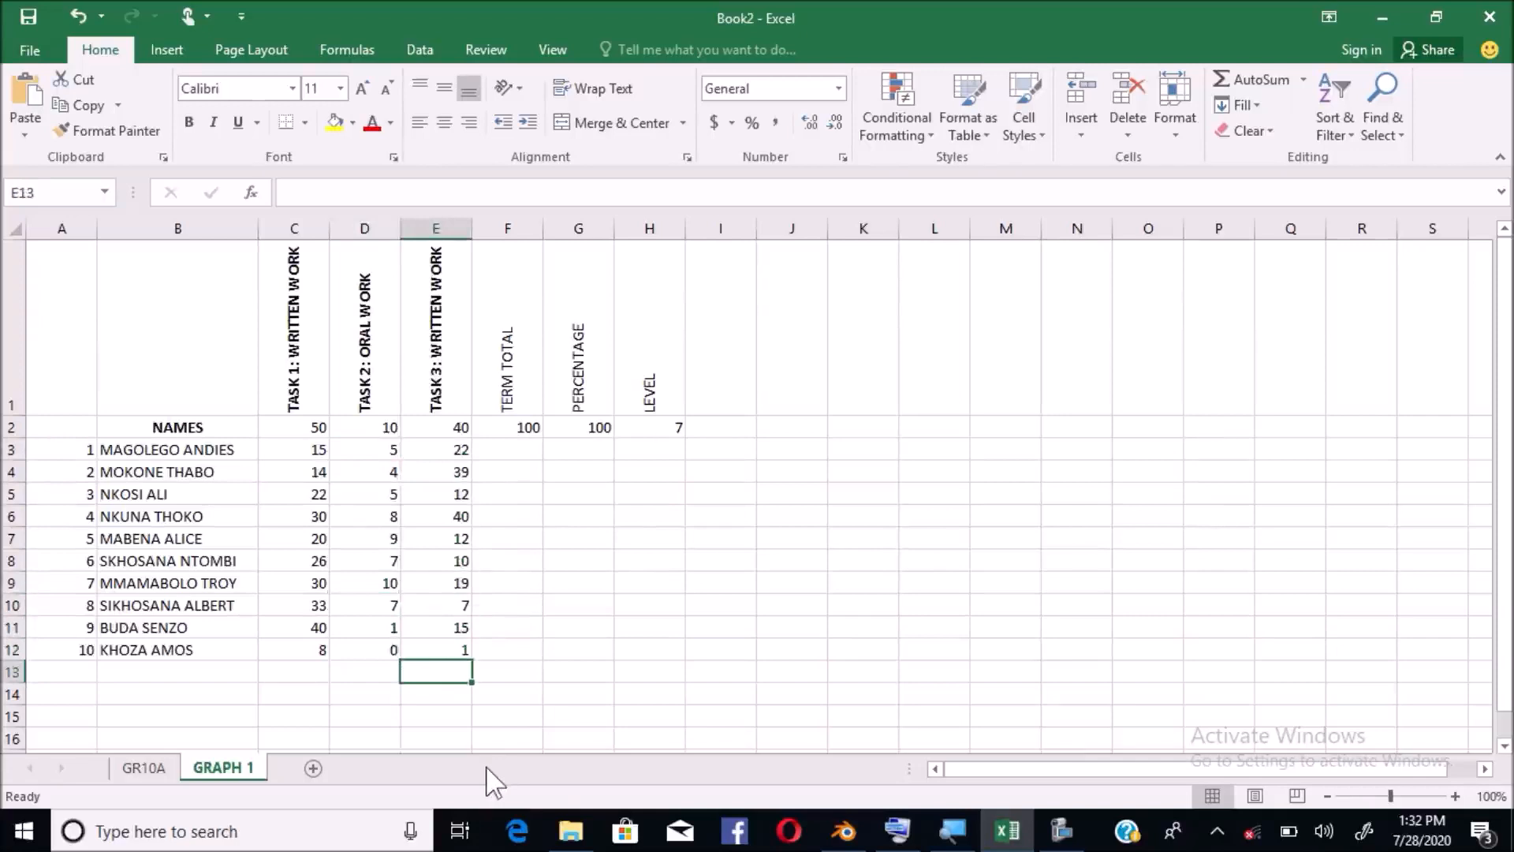
Begin a formula with an equals sign in F3, the first learner's term total cell
left_click(507, 455)
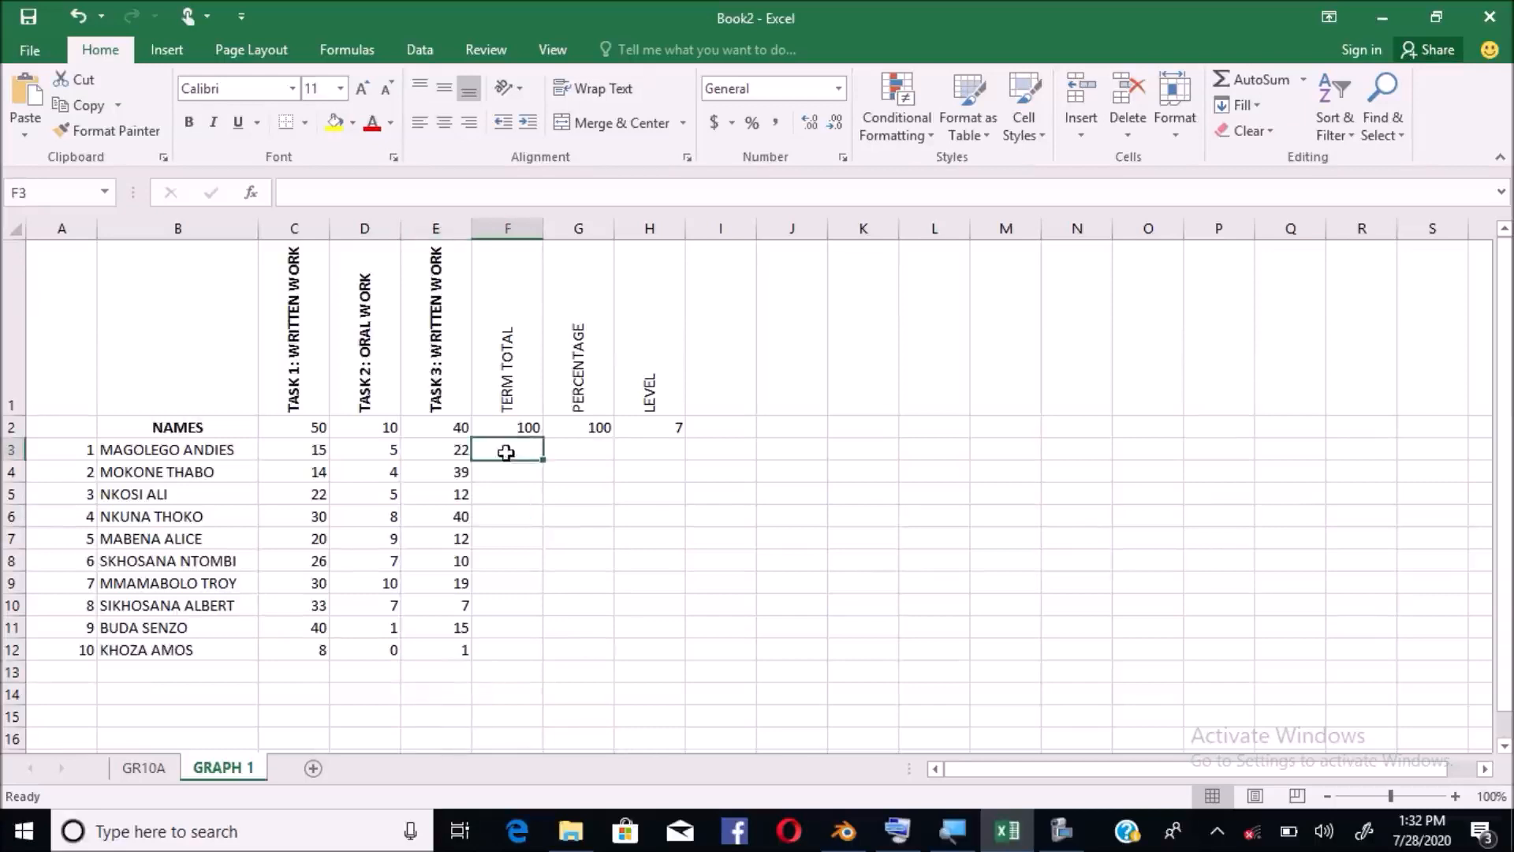
left_click(514, 229)
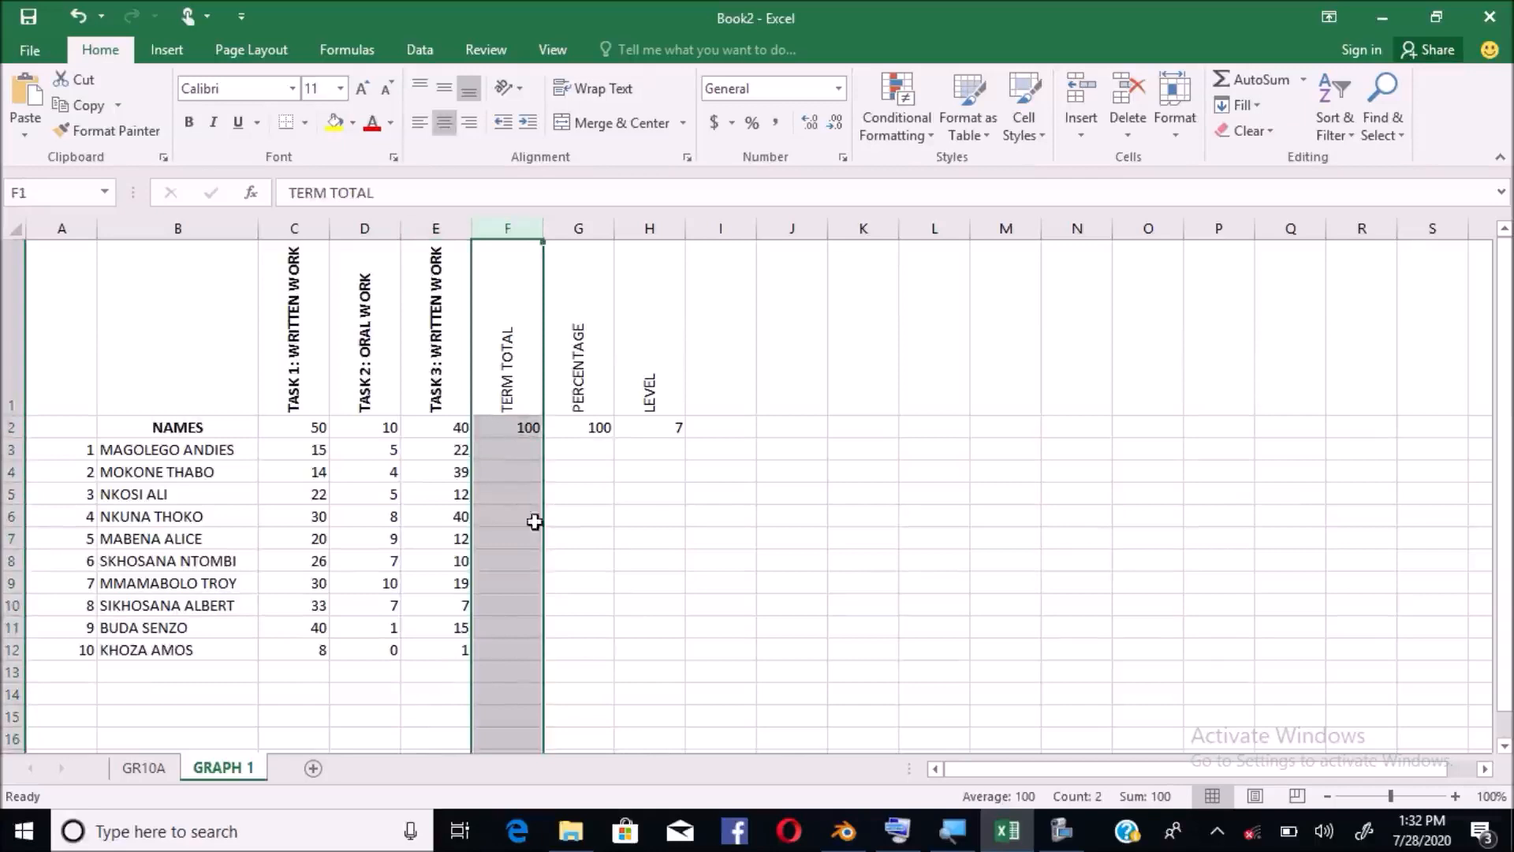
left_click(513, 452)
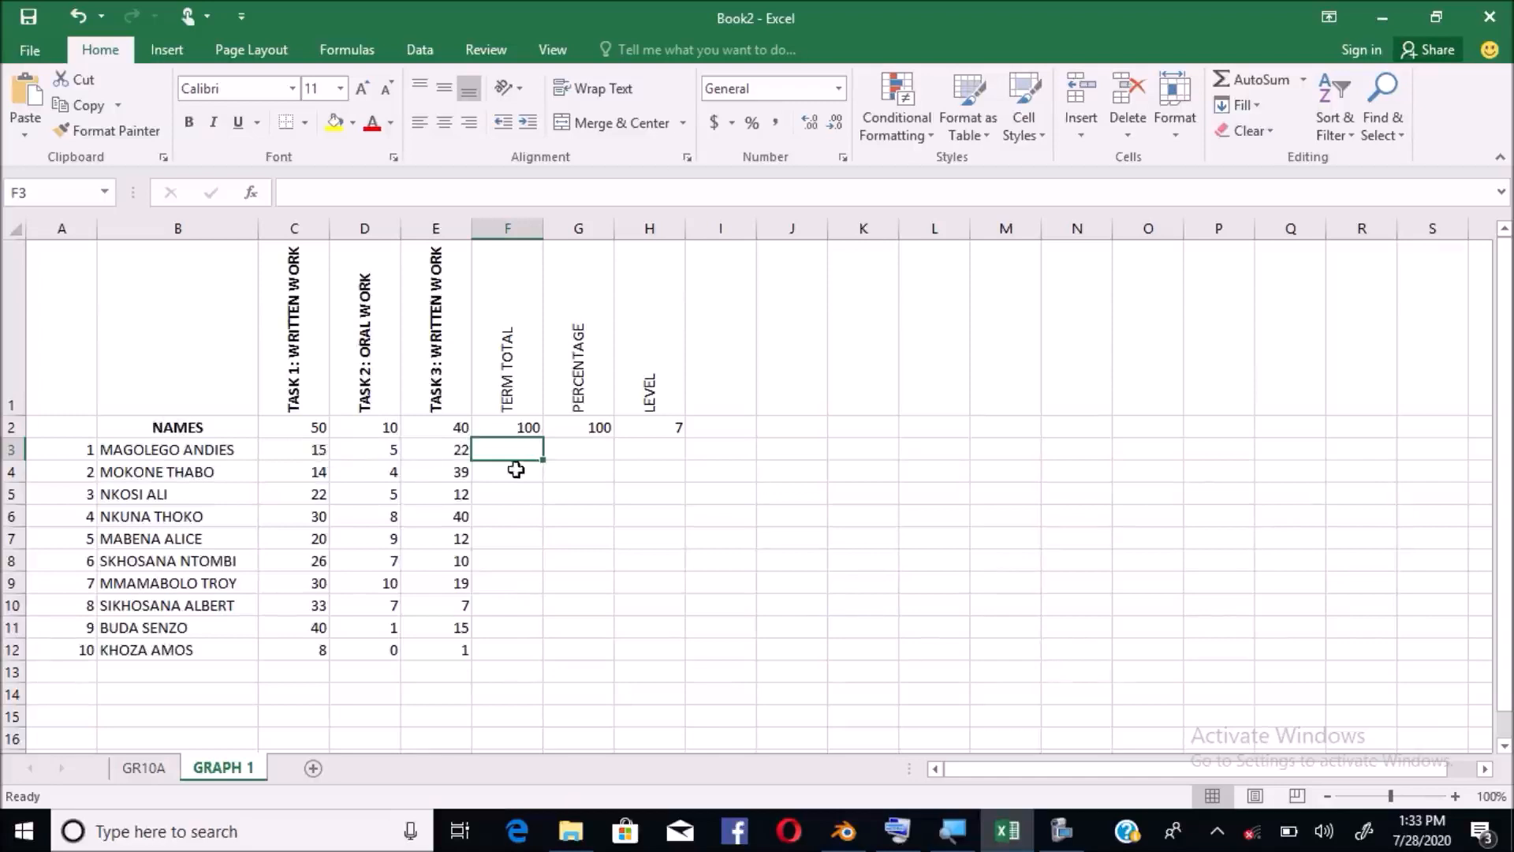
type("=")
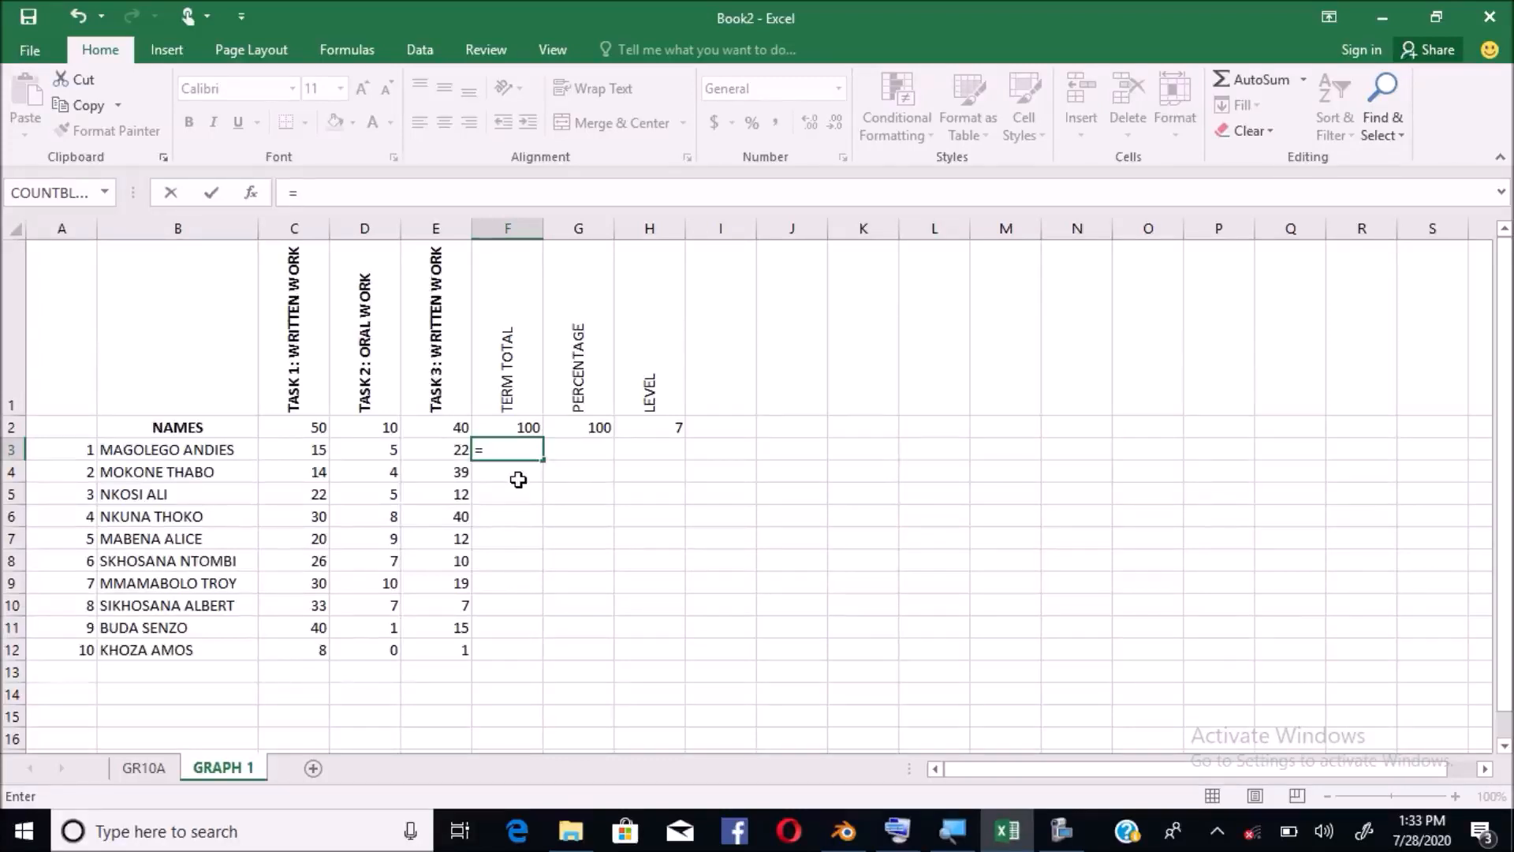
Enter =SUM(C3:E3) in F3, confirming it via the On-Screen Keyboard
type("SUM")
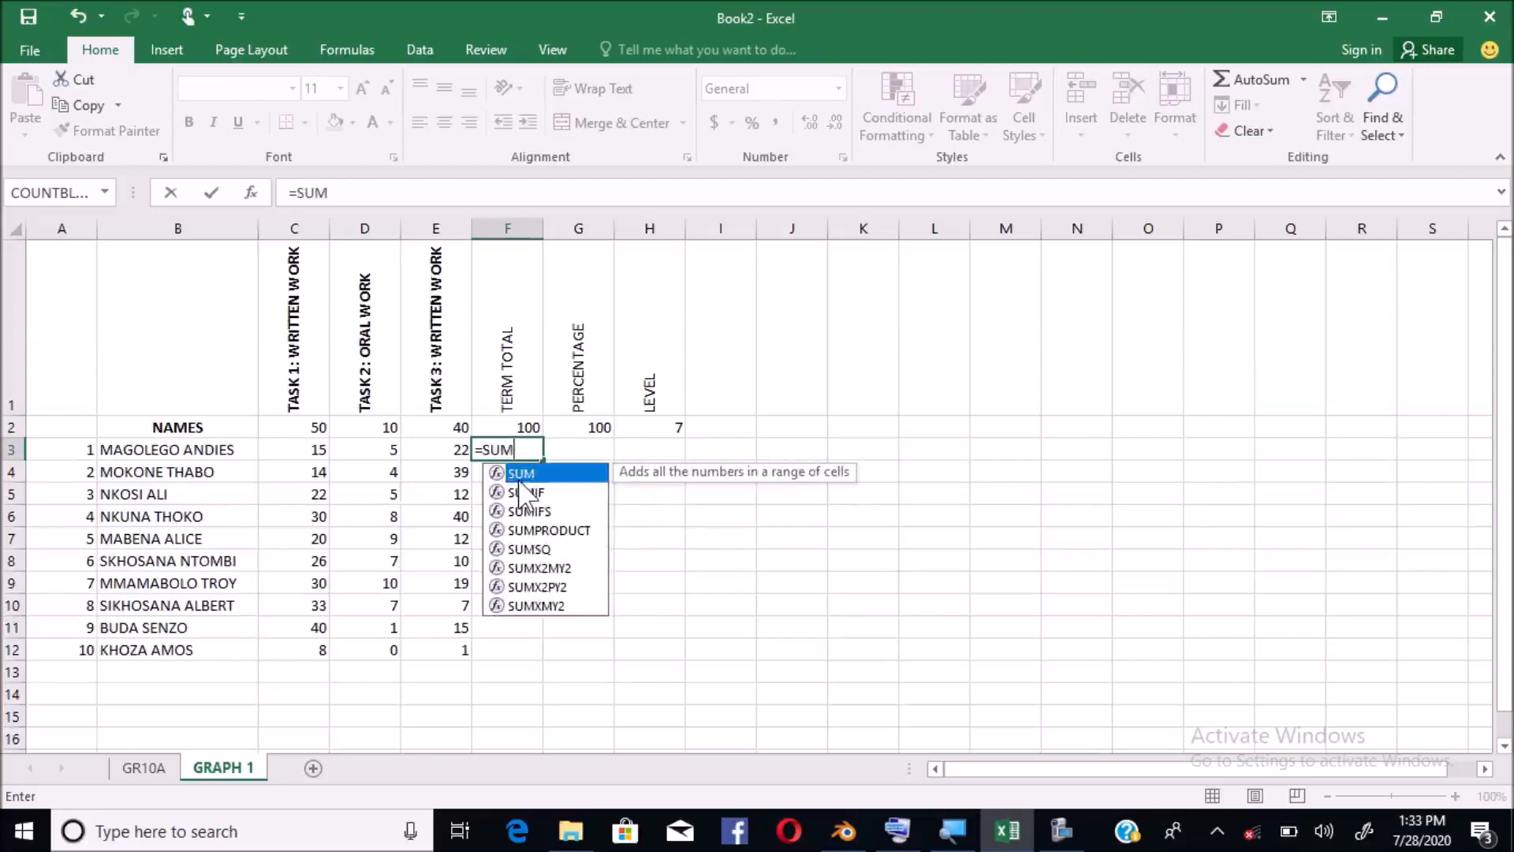
type("(")
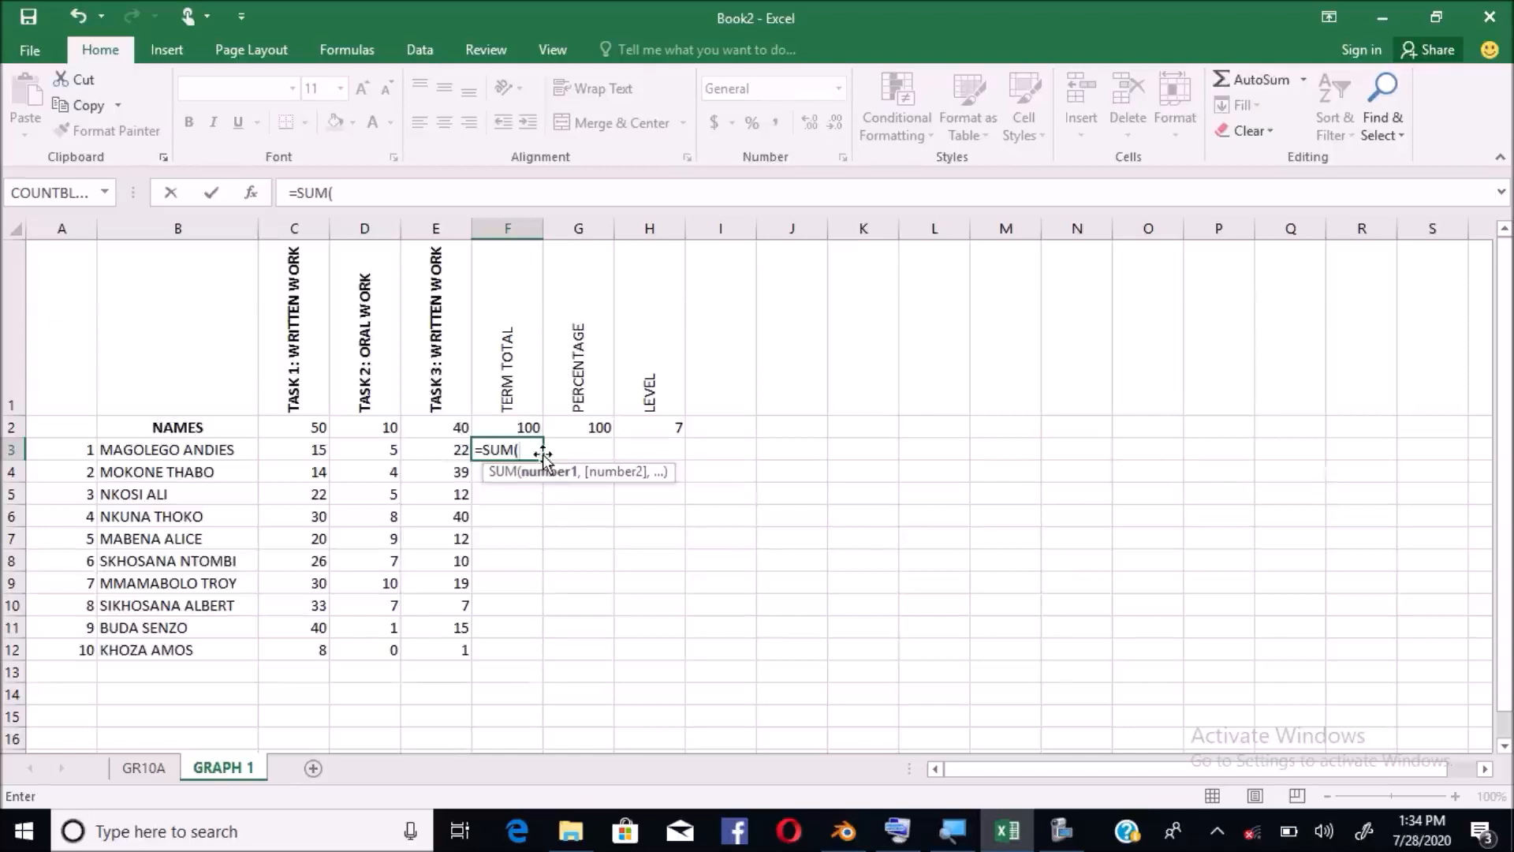
type("C3")
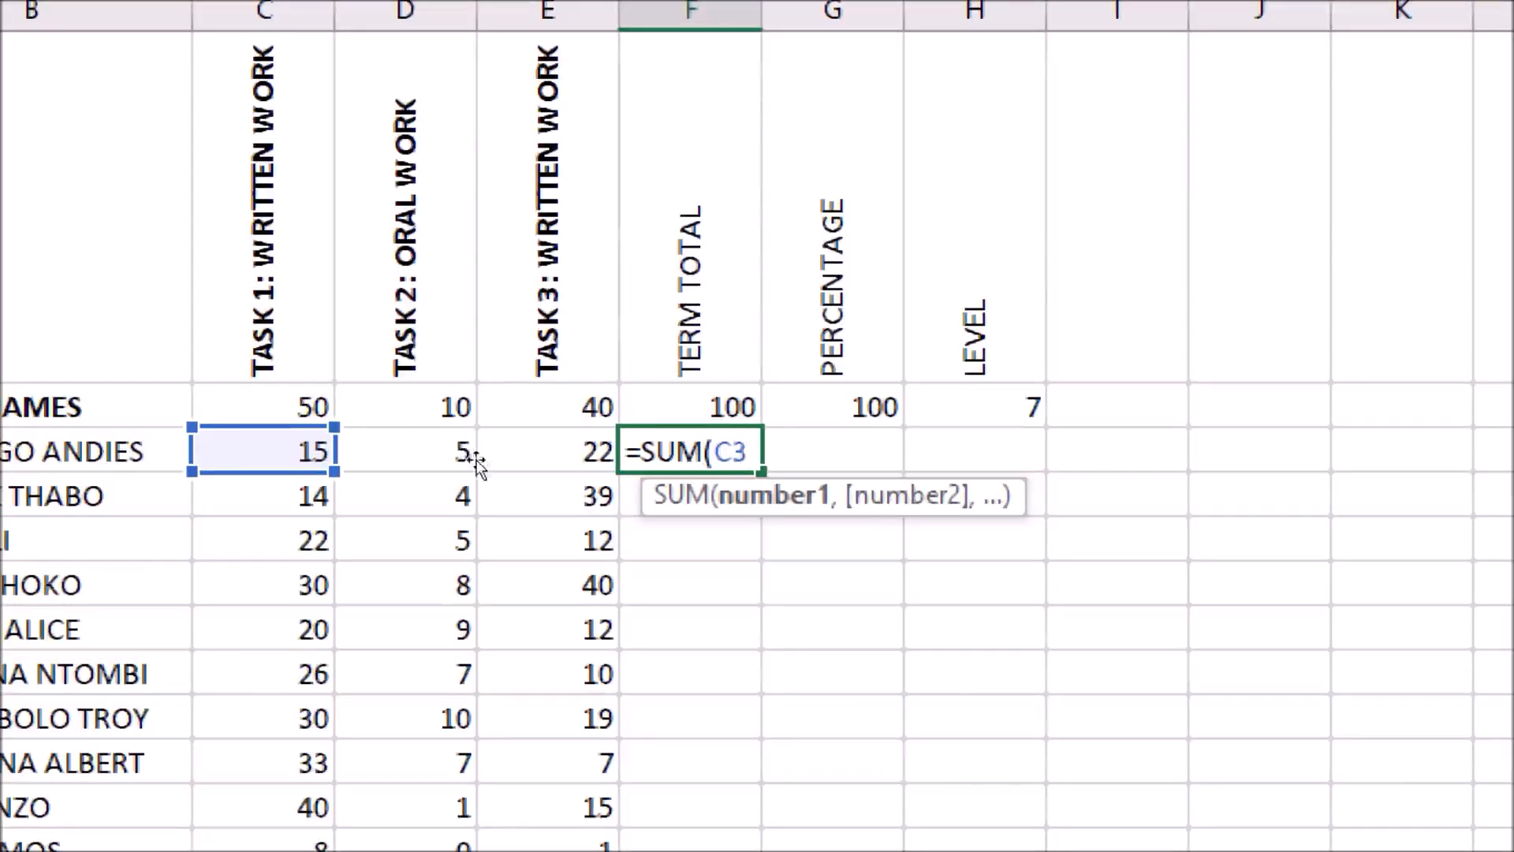
type(":")
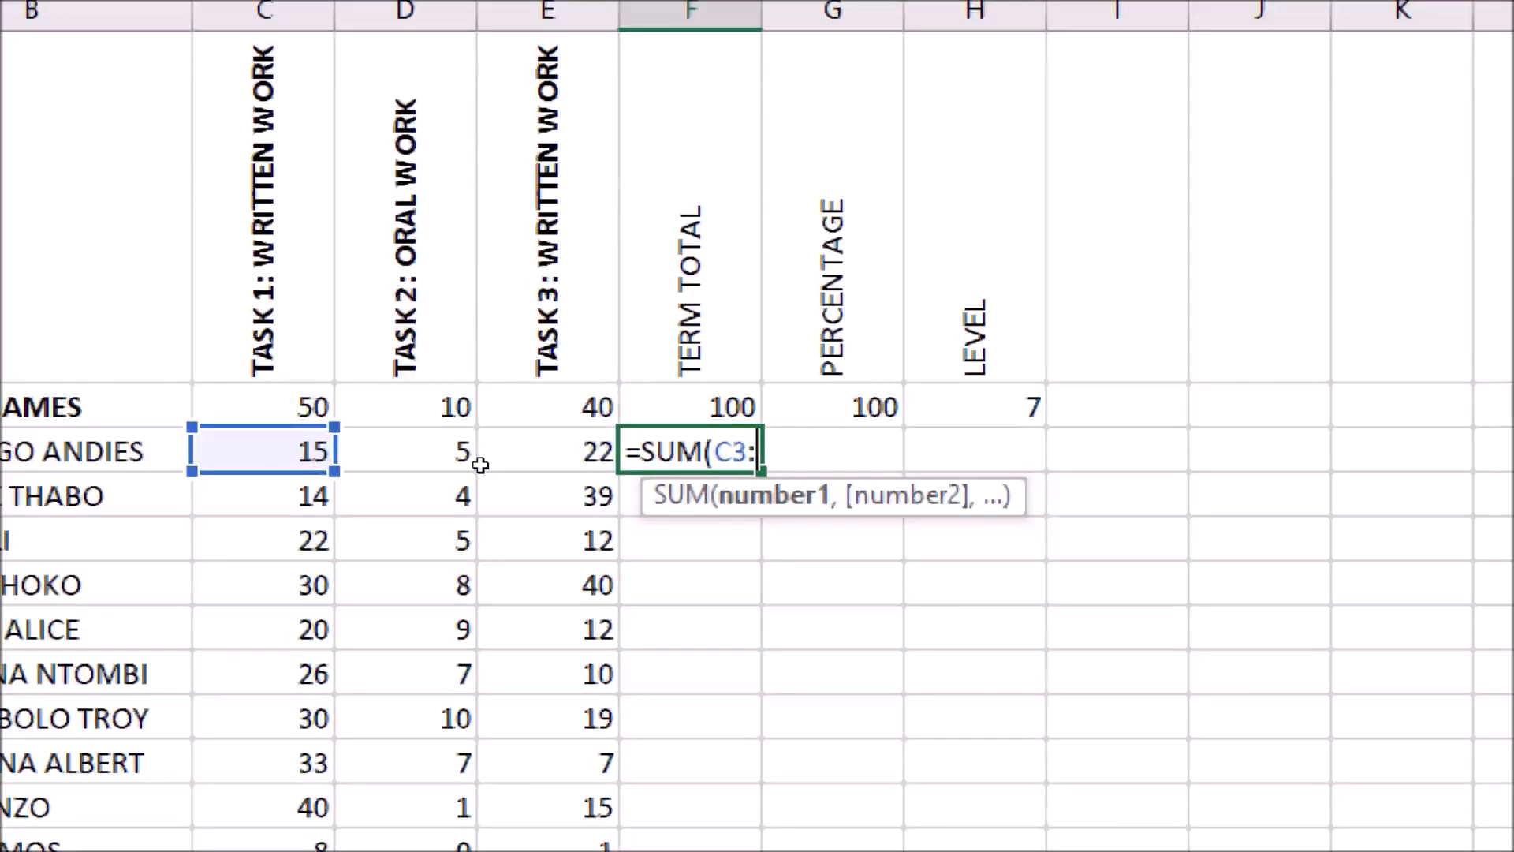
type("e")
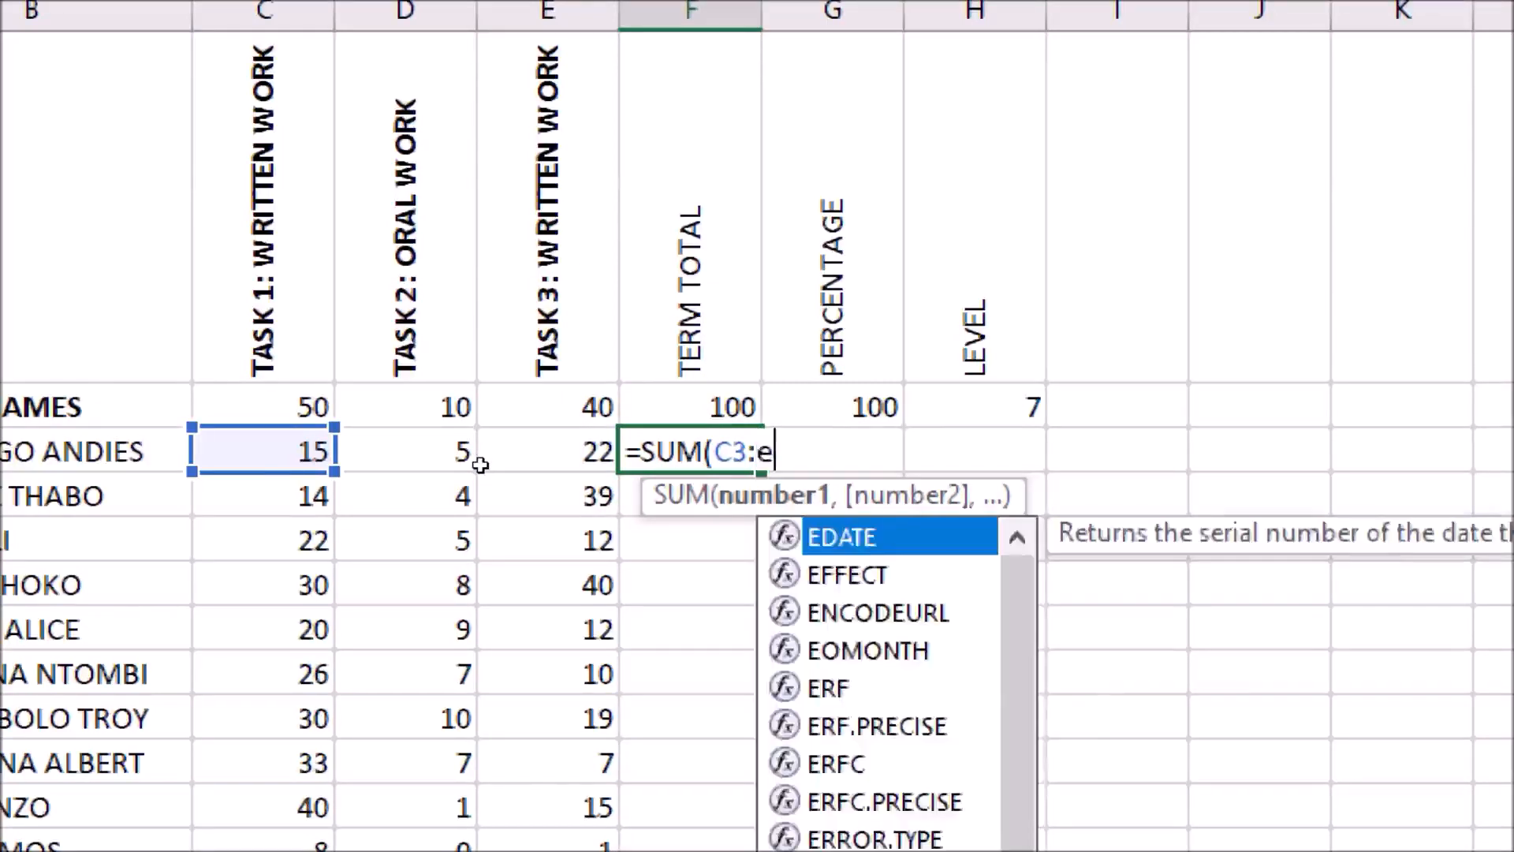
key("BackSpace")
type("E3")
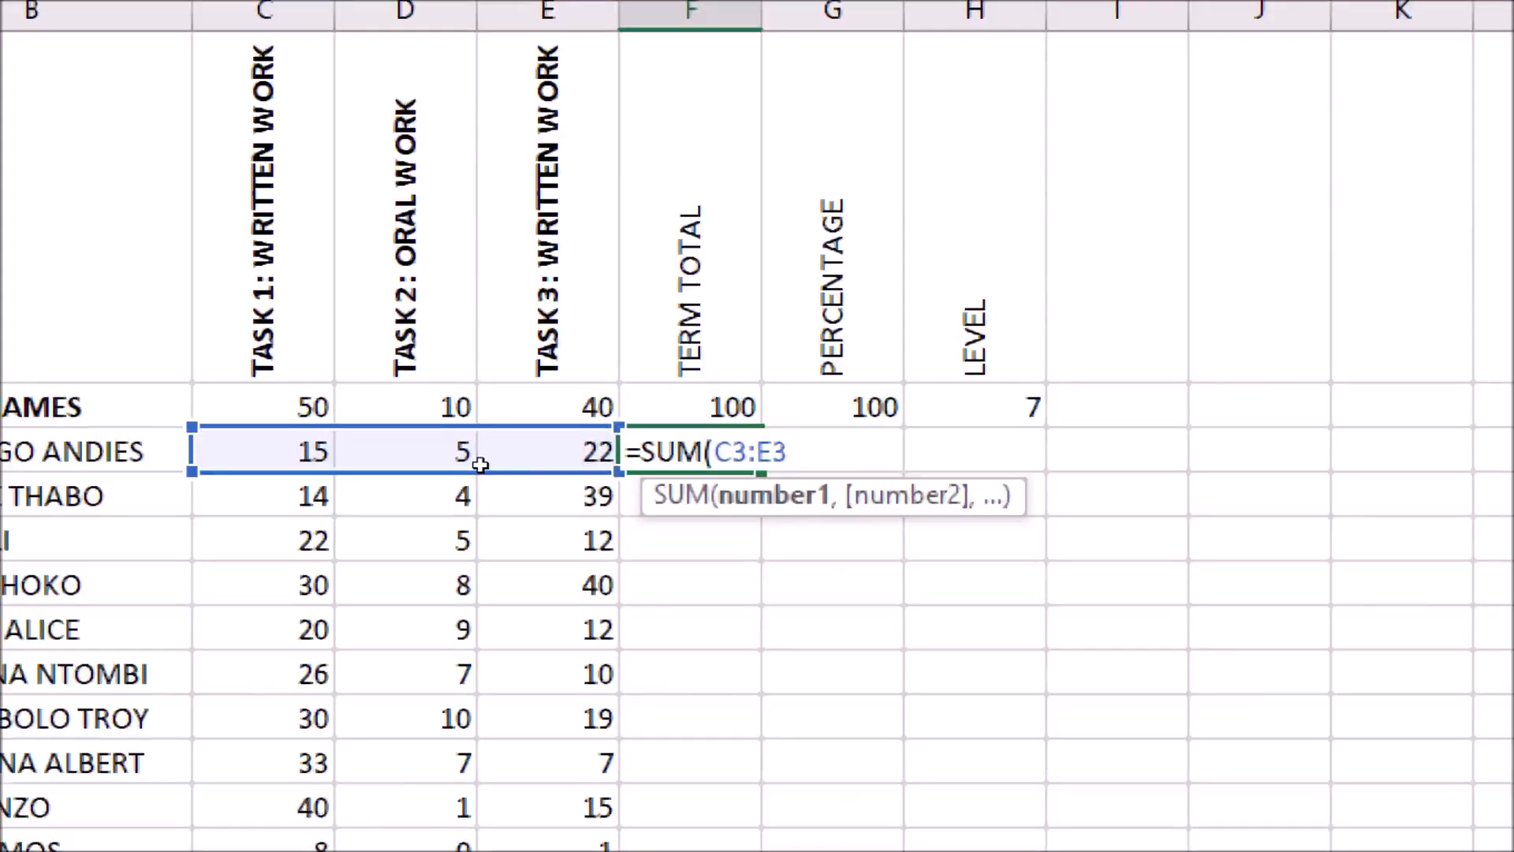
type(")")
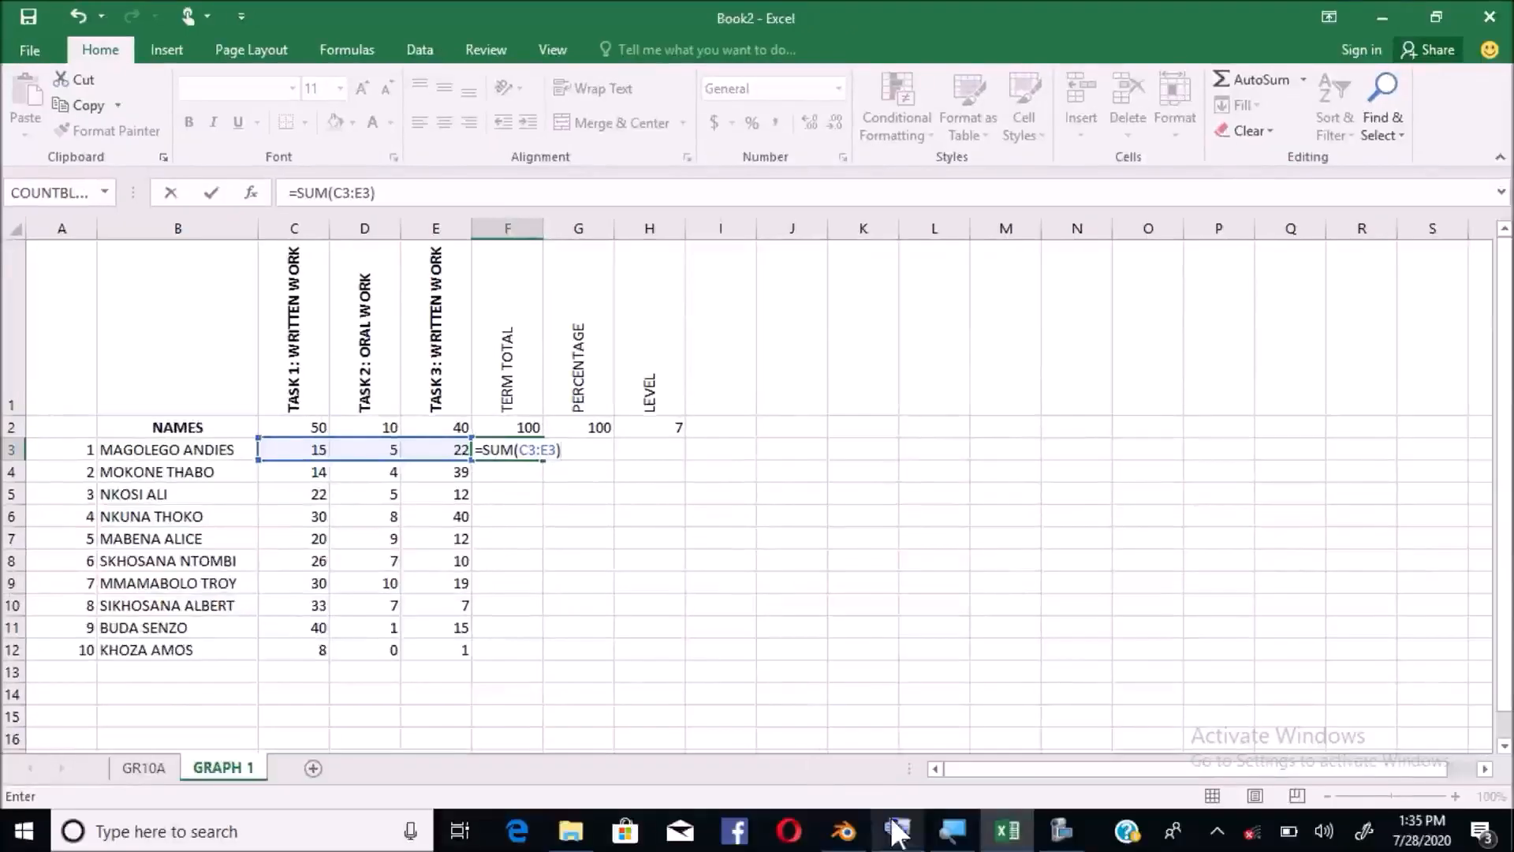
left_click(898, 831)
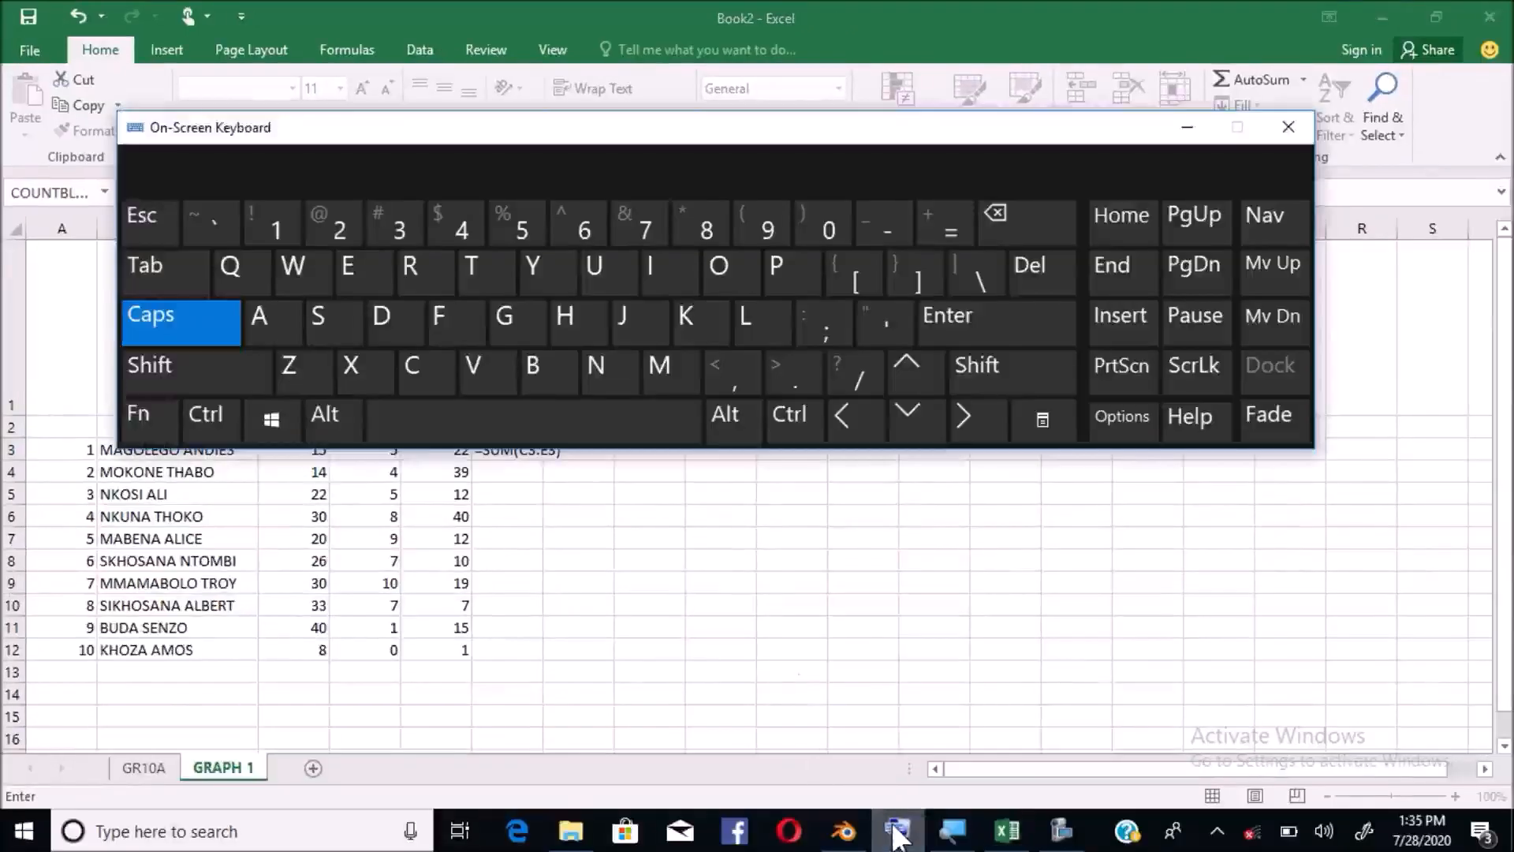
left_click(977, 331)
key("ctrl")
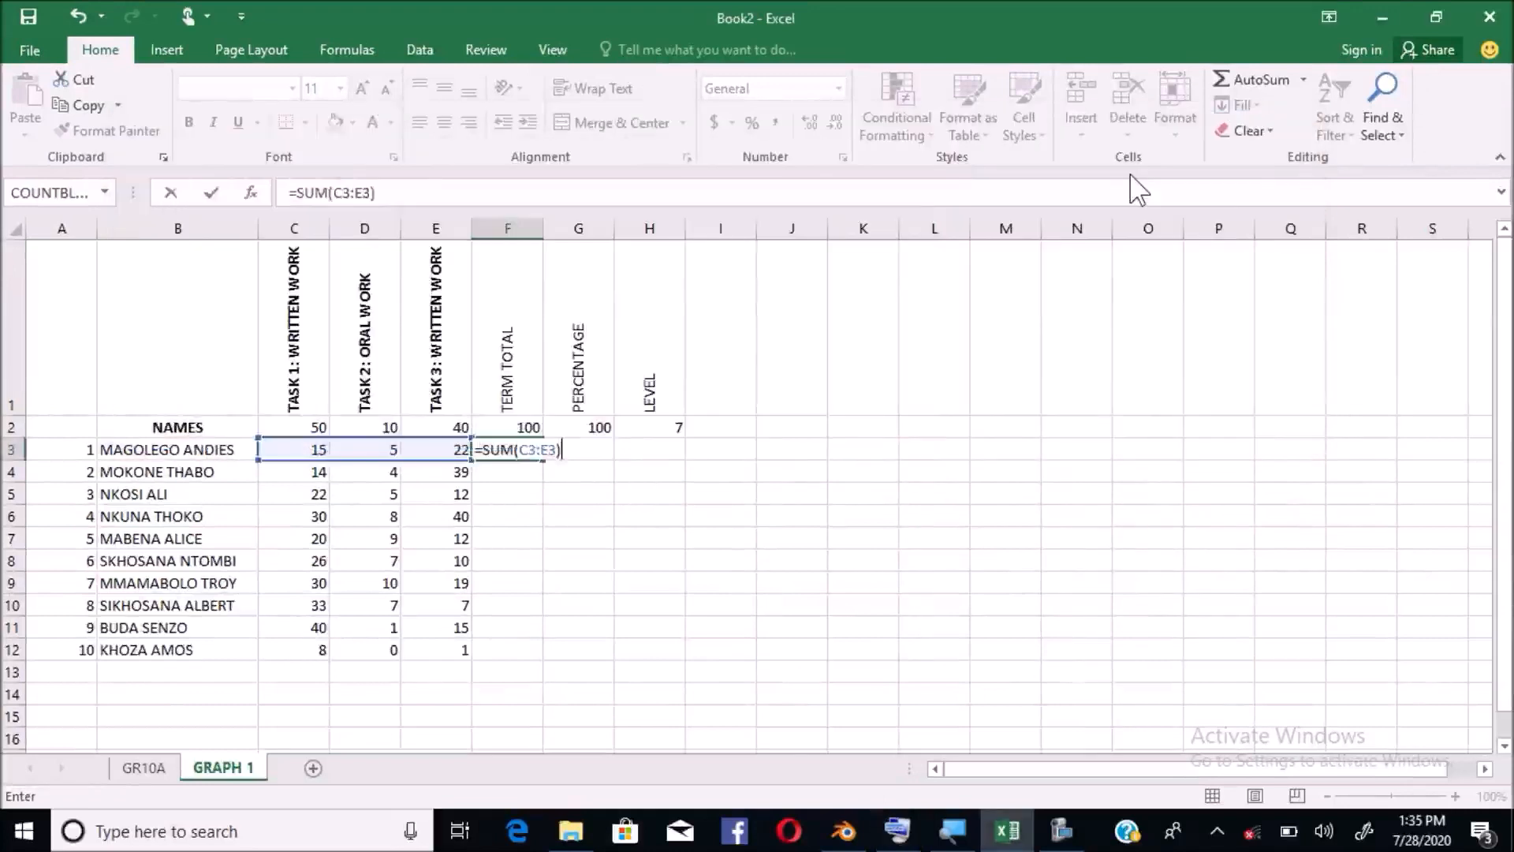
key("Return")
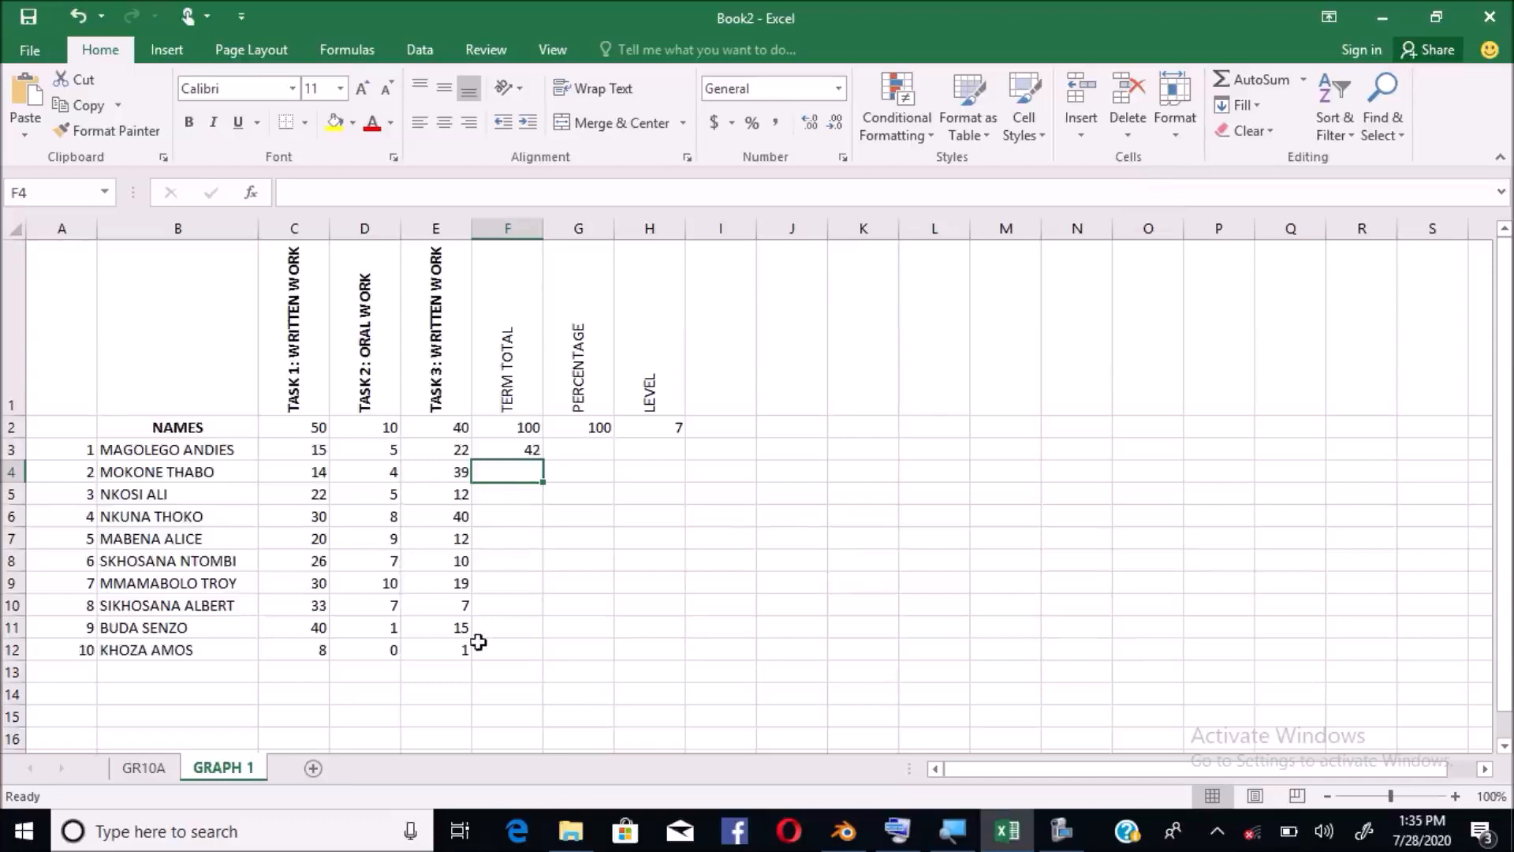
Copy F3's SUM formula down to F12, cancelling an accidental edit in F7, then select G3
left_click(522, 450)
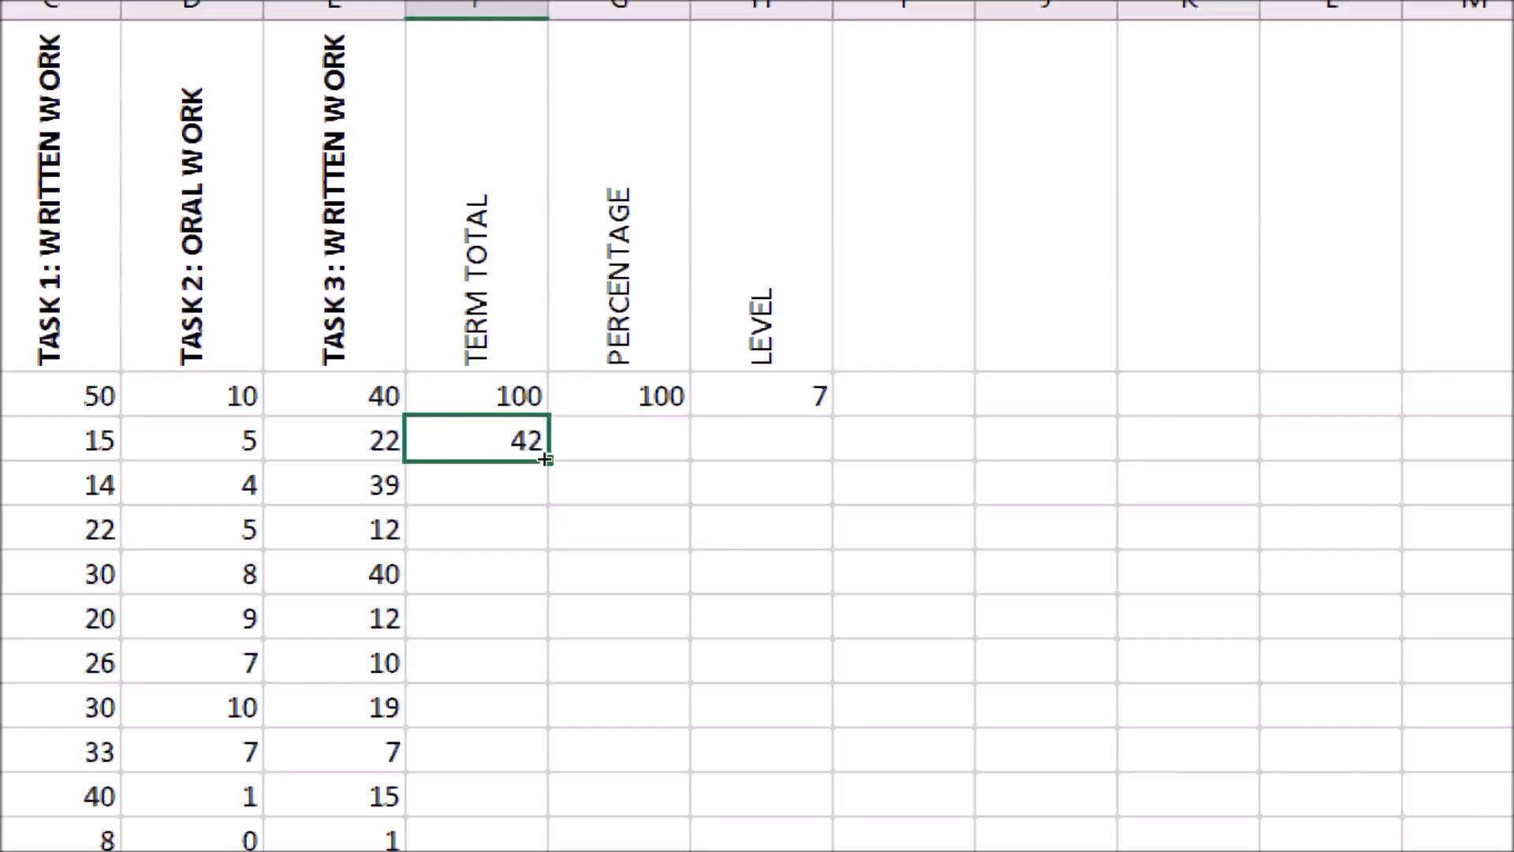
left_click_drag(545, 459, 540, 659)
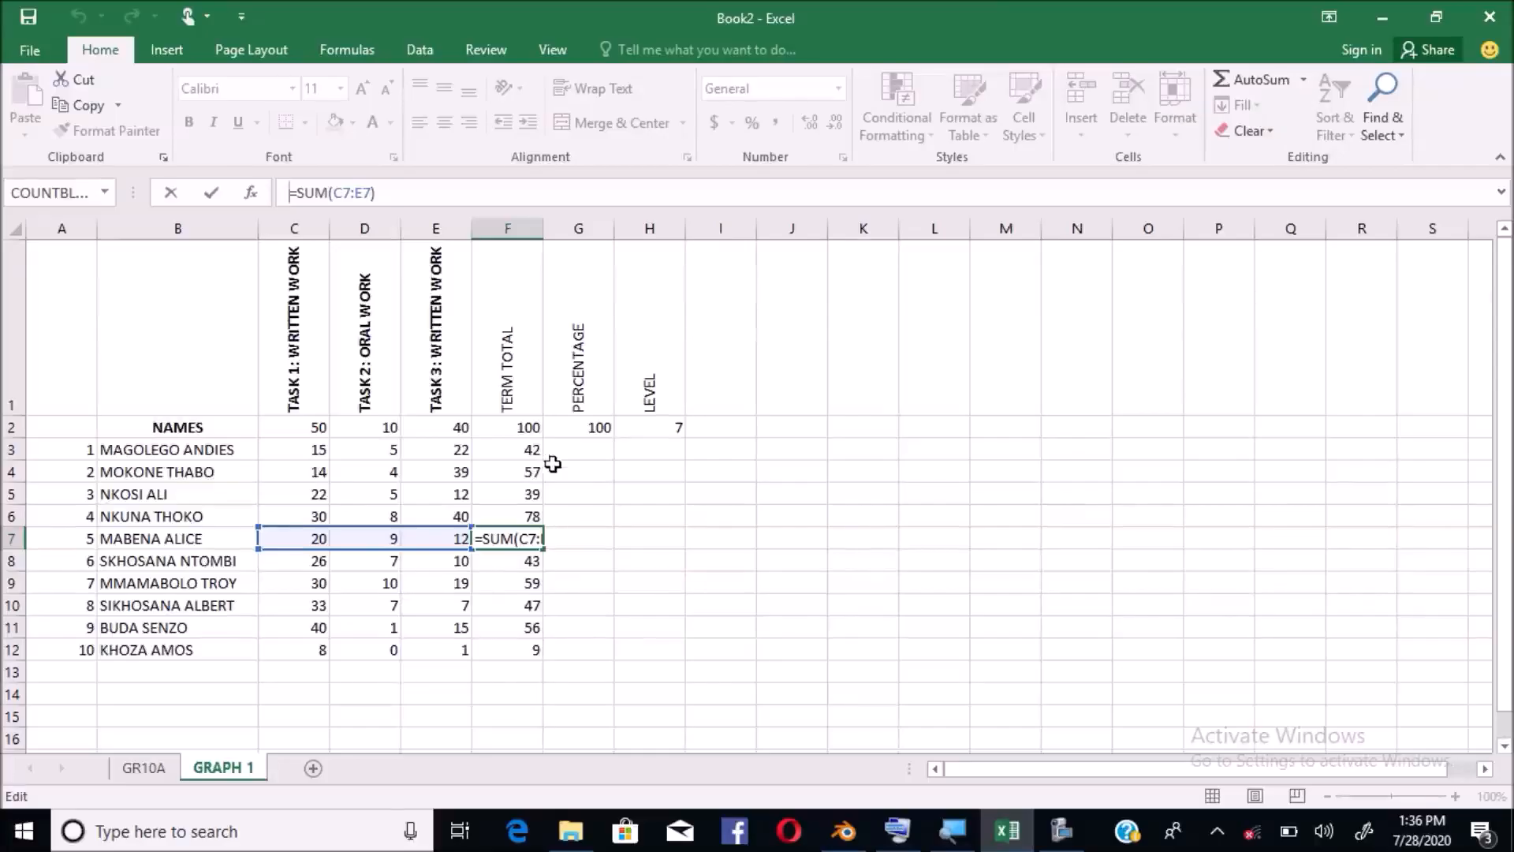
type("=")
left_click(591, 449)
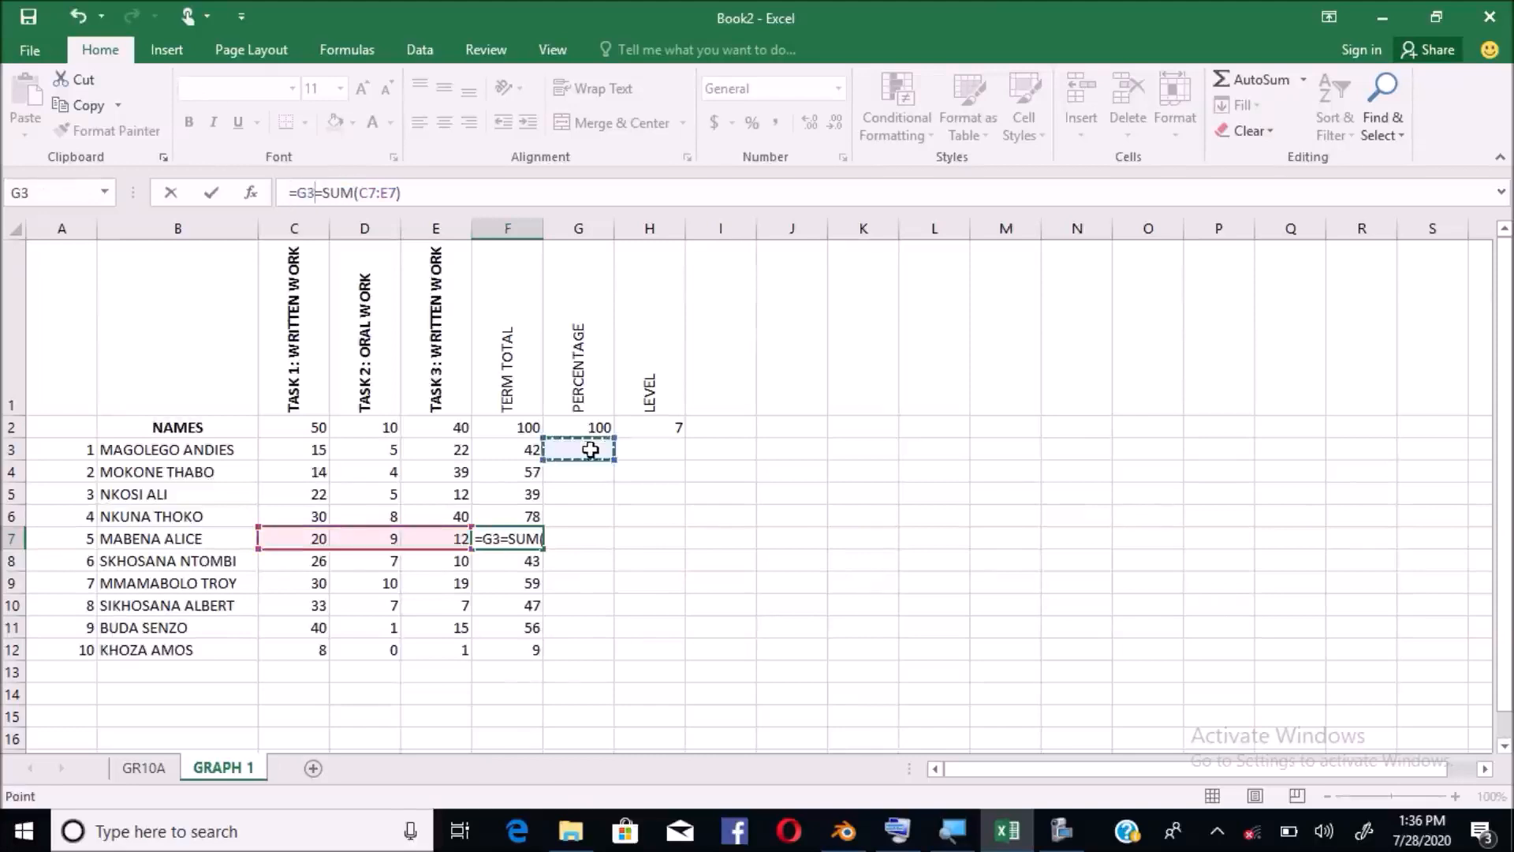
key("Escape")
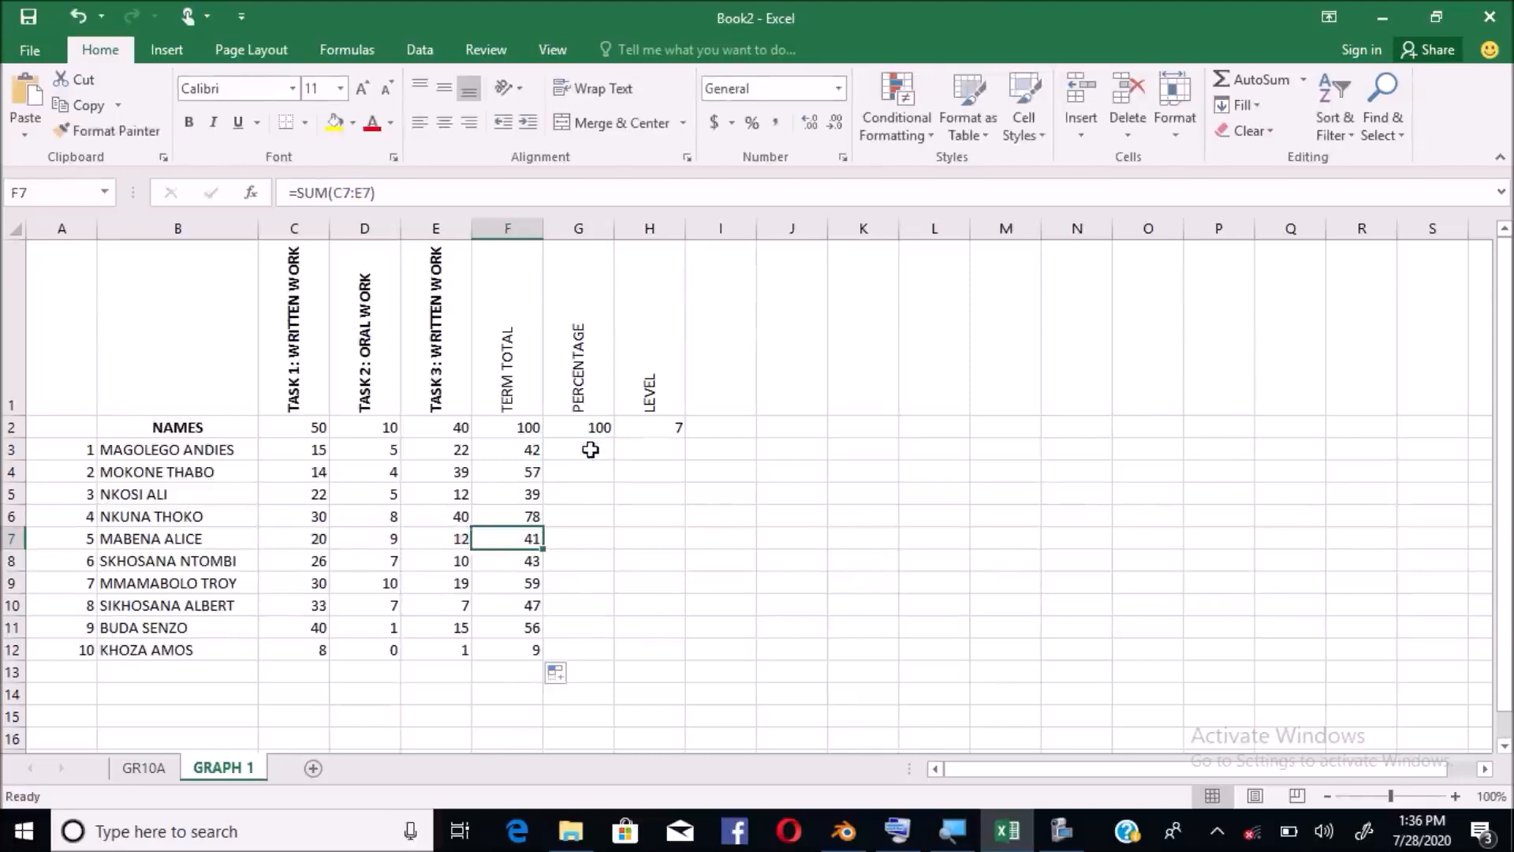
left_click(591, 449)
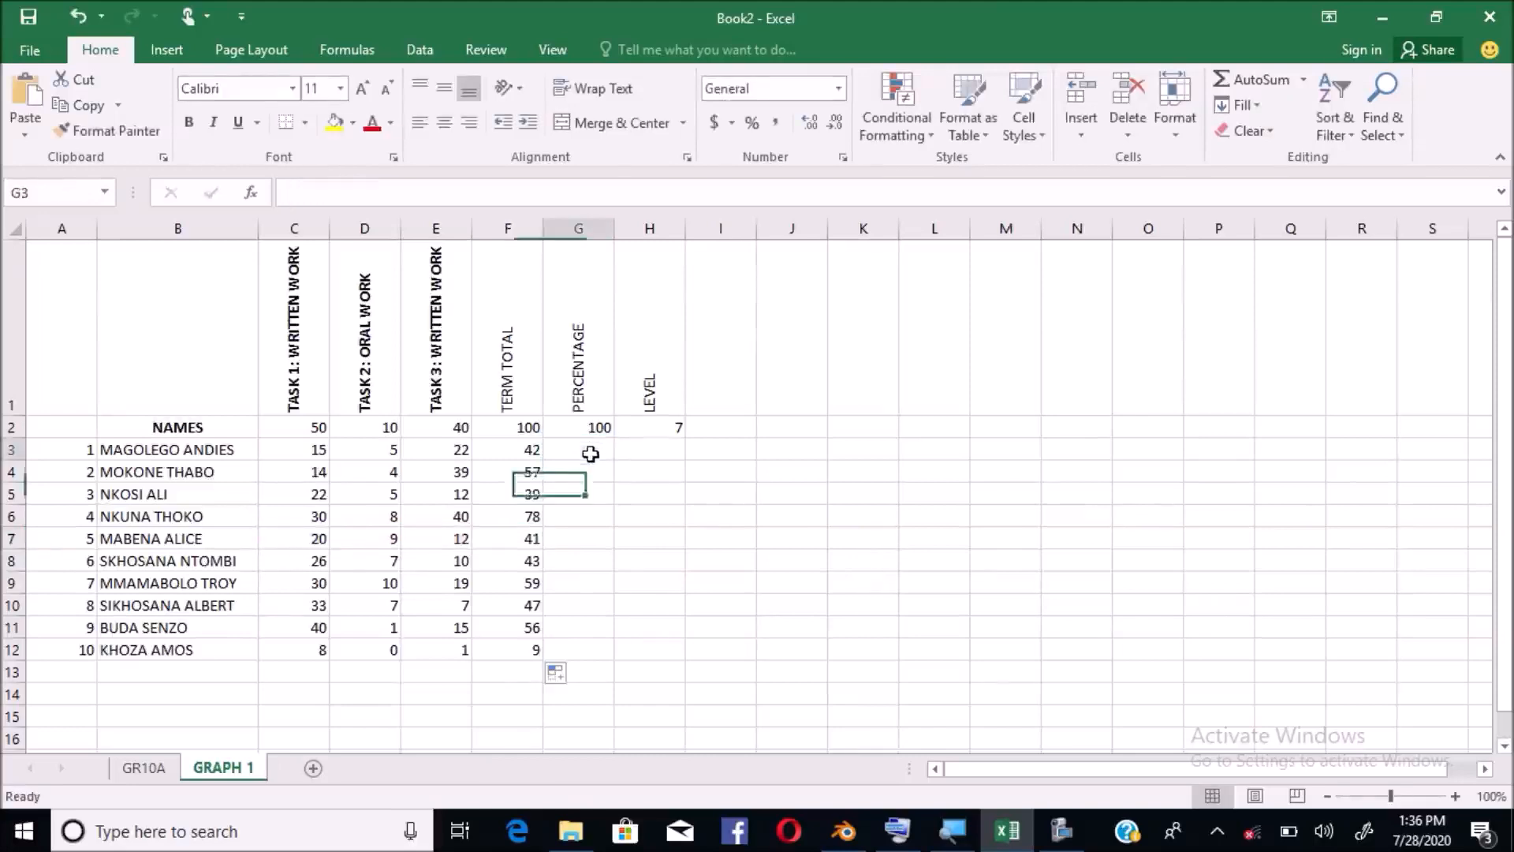
left_click(523, 426)
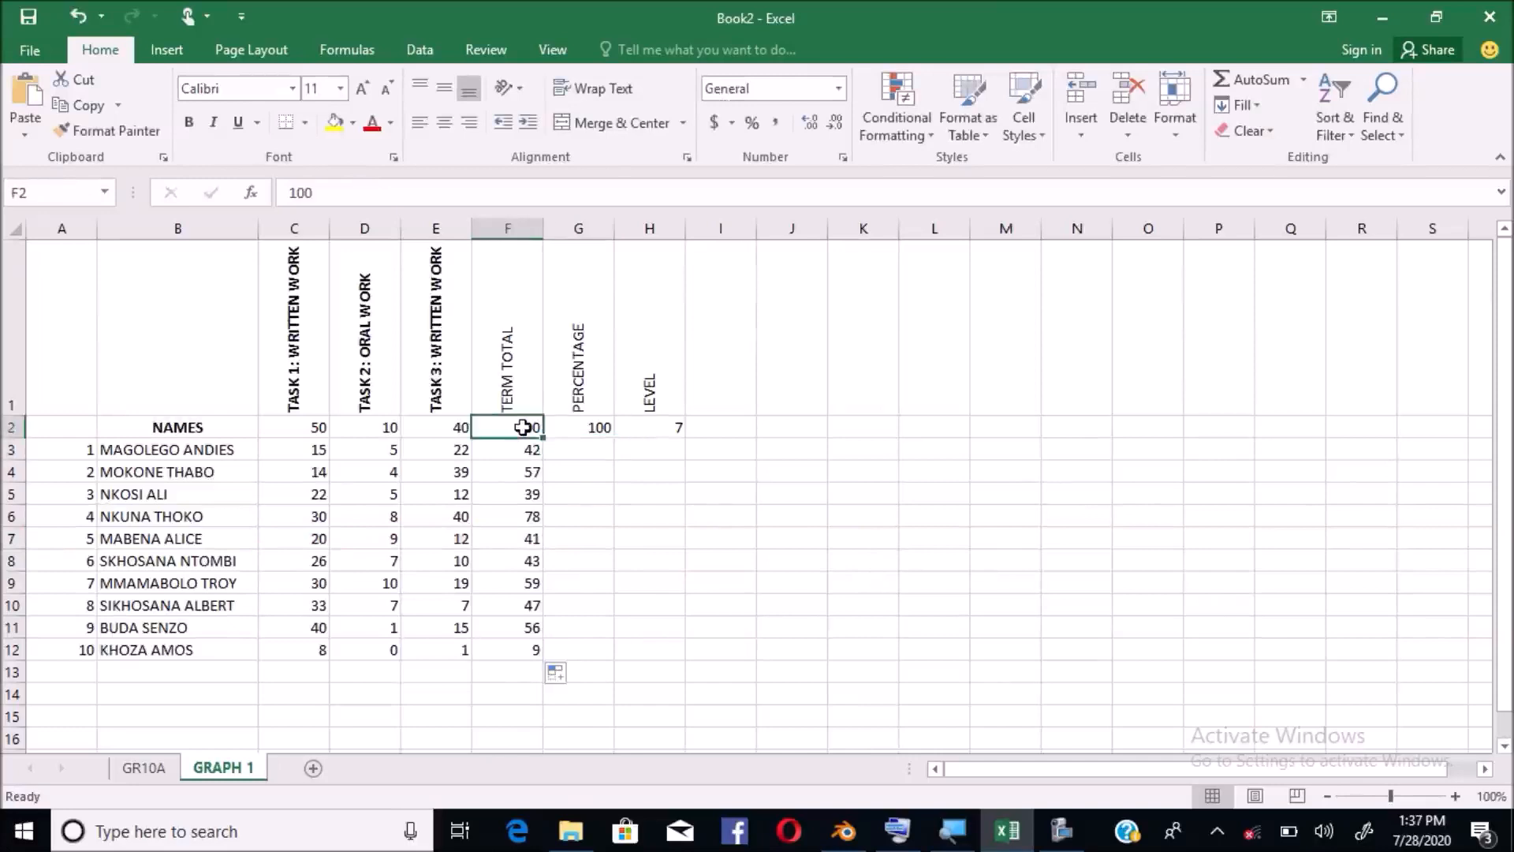
left_click(589, 451)
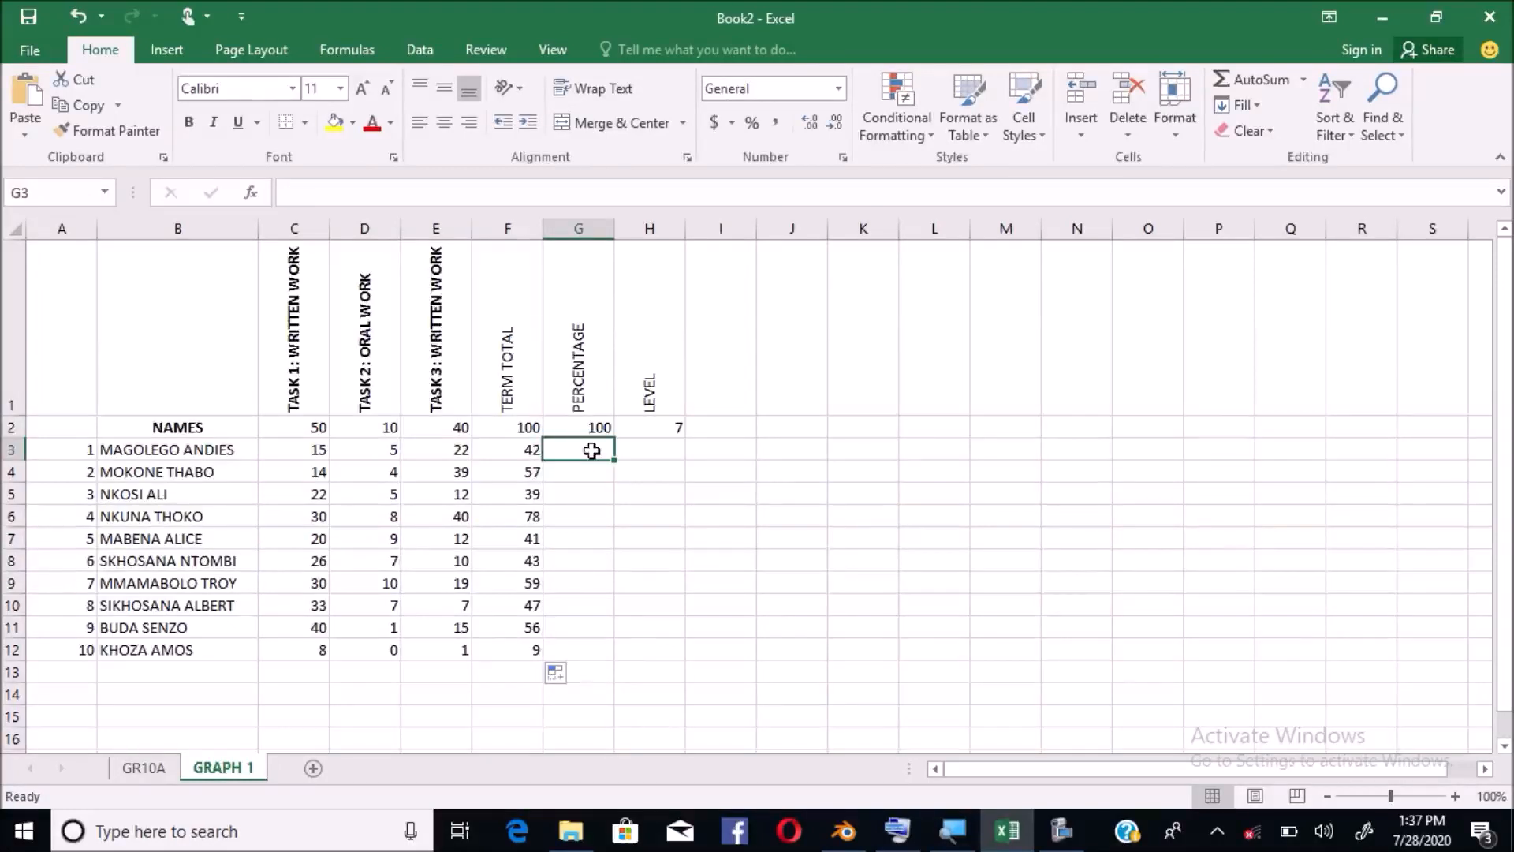
Enter =F3*100/100 in G3 and fill it down to G12
type("=")
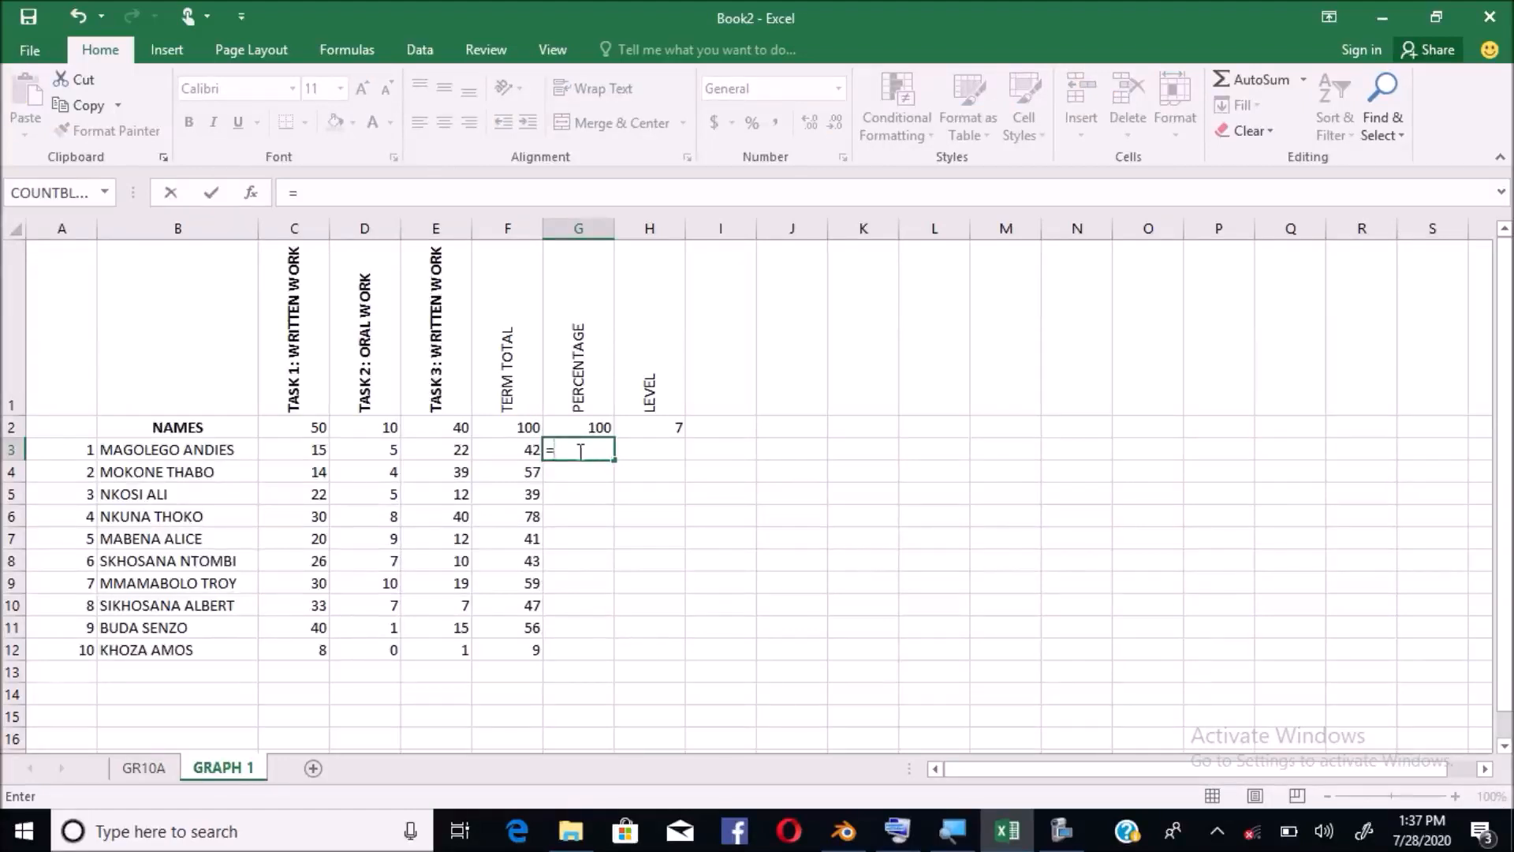
left_click(530, 446)
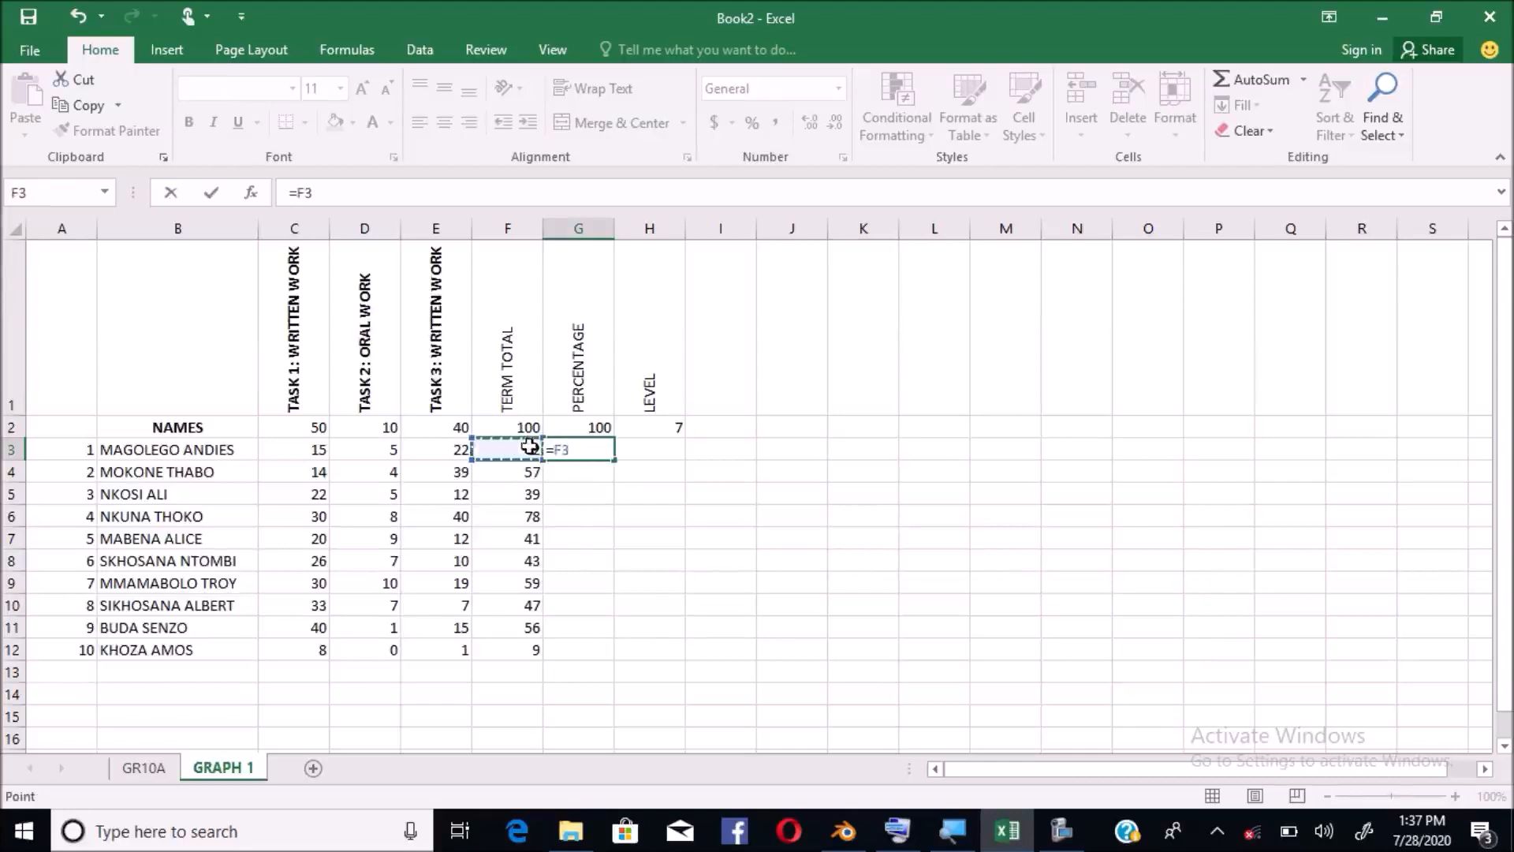
type("*100/")
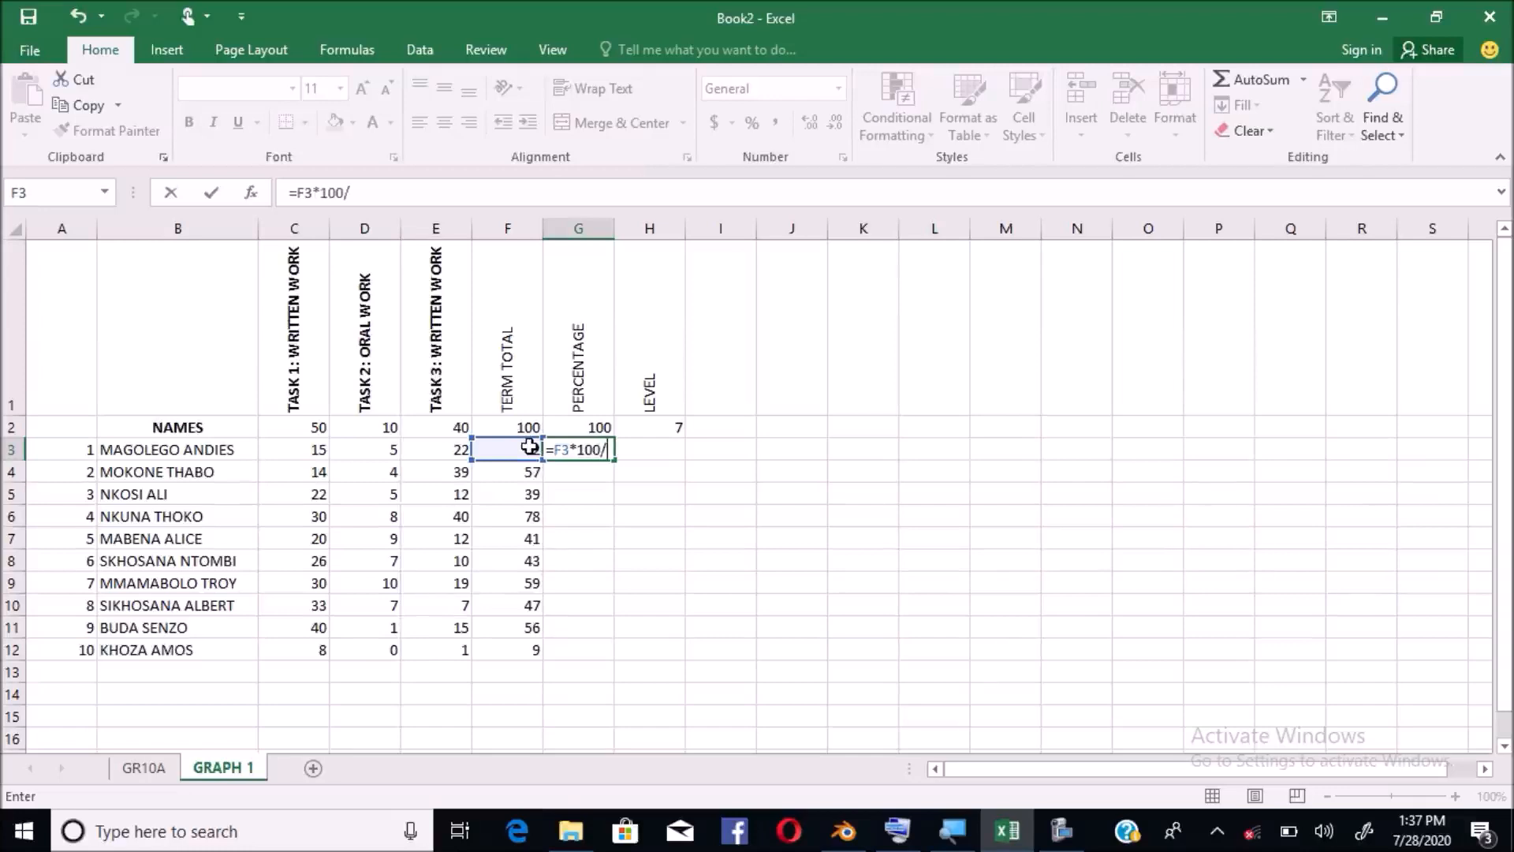
type("100")
key("Return")
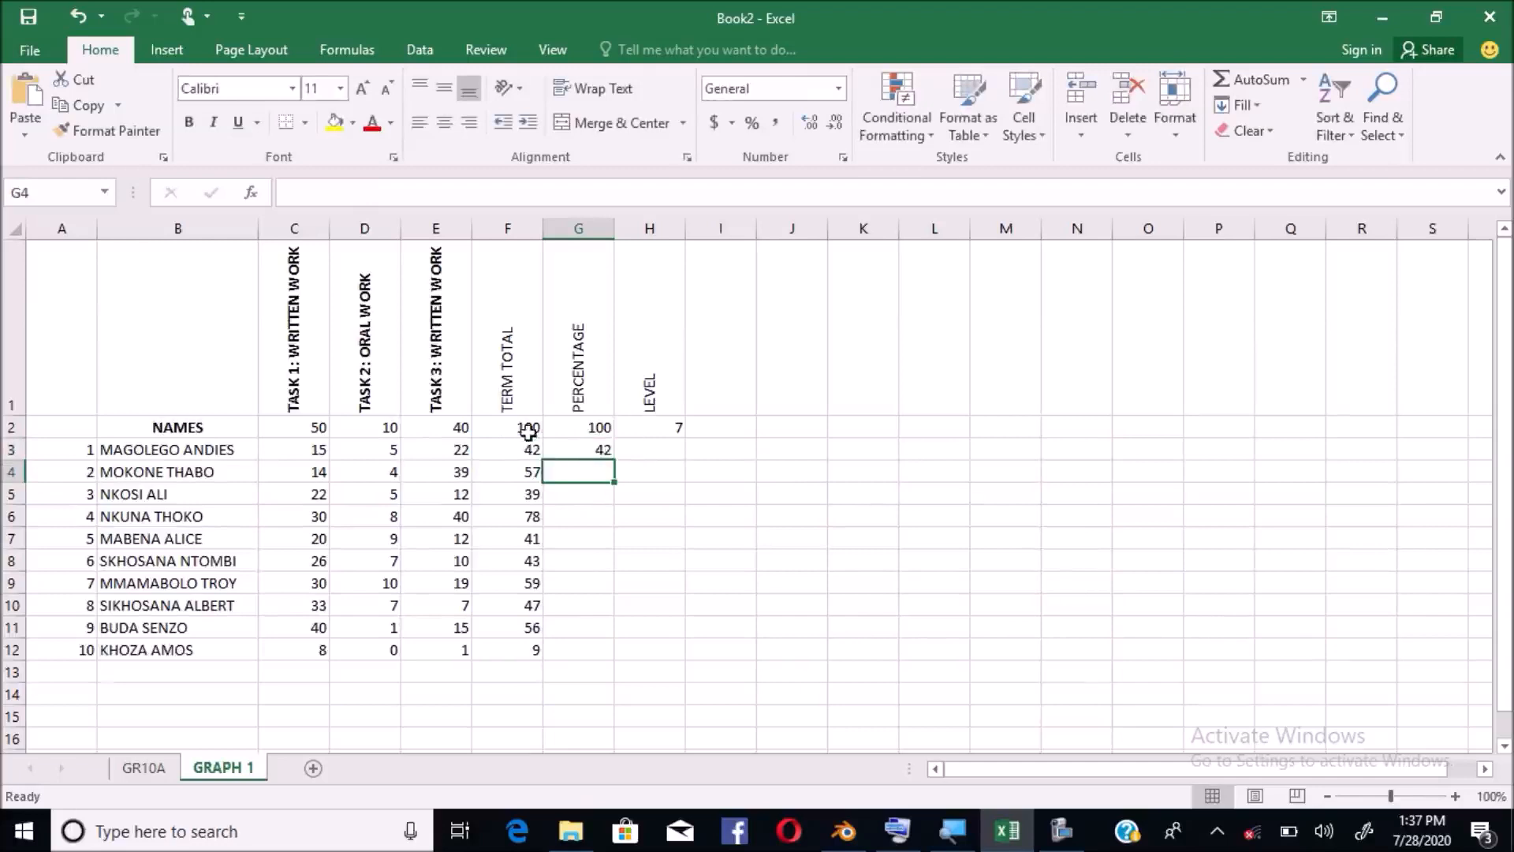
left_click(596, 451)
left_click_drag(614, 458, 598, 657)
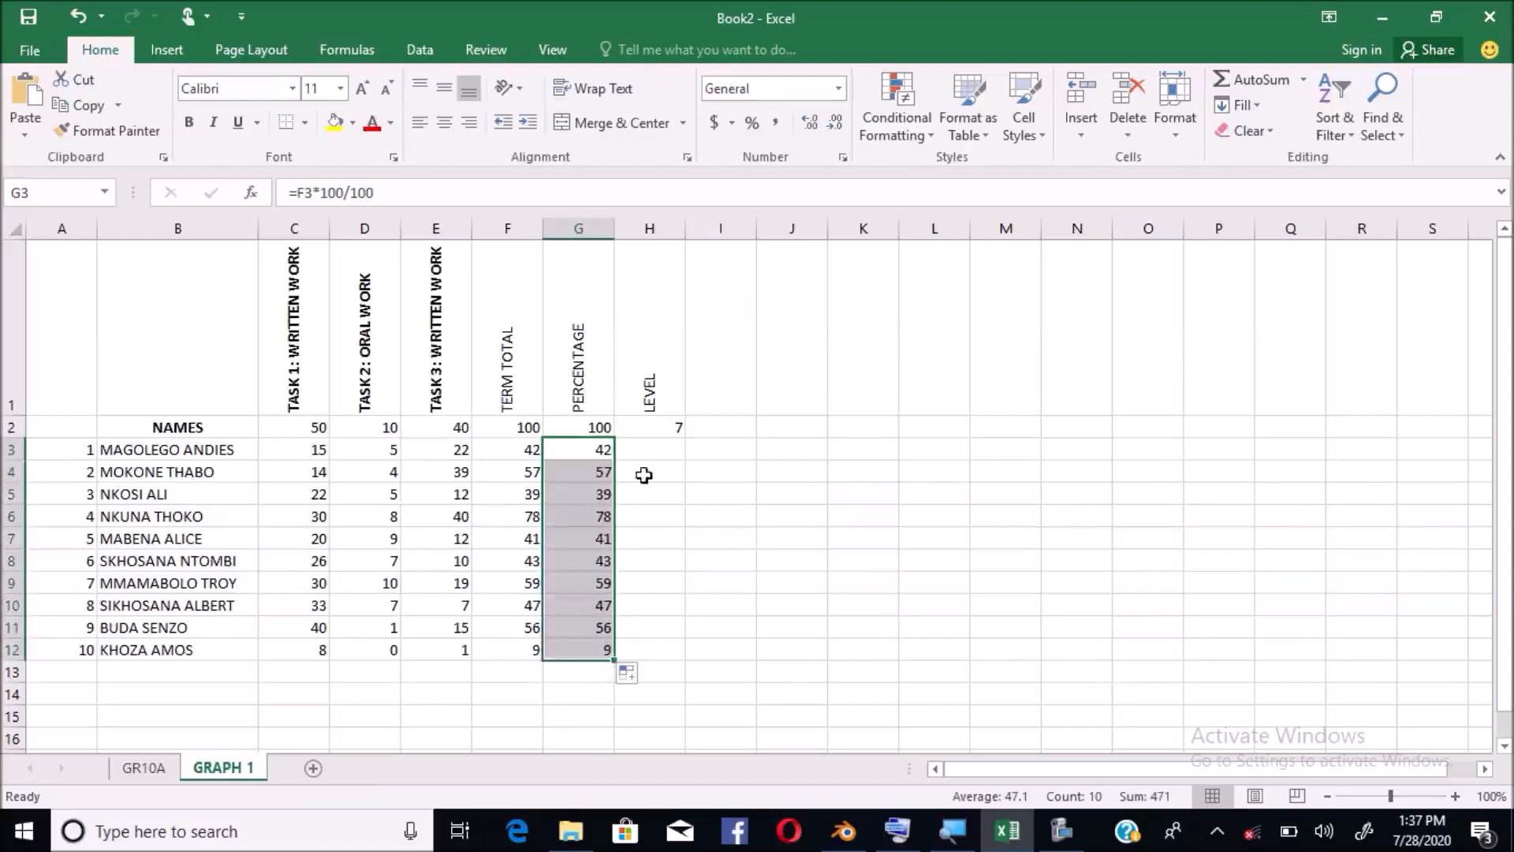
left_click(649, 451)
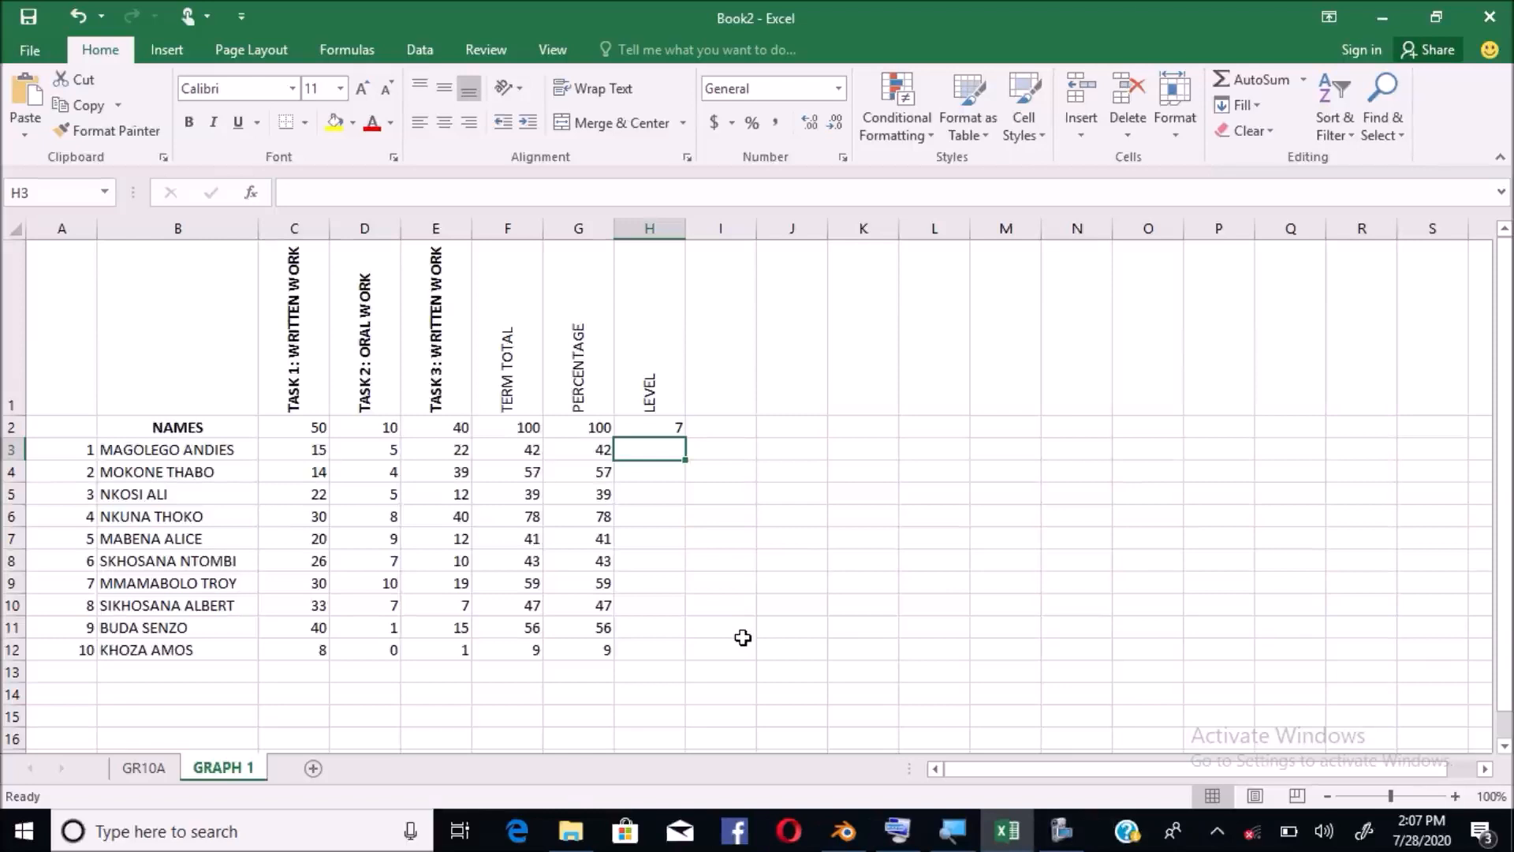
scroll(429, 743, "down", 2)
scroll(429, 743, "up", 2)
Change row 10's marks to 40 in E10, 10 in D10 and 45 in C10
left_click(466, 619)
type("40")
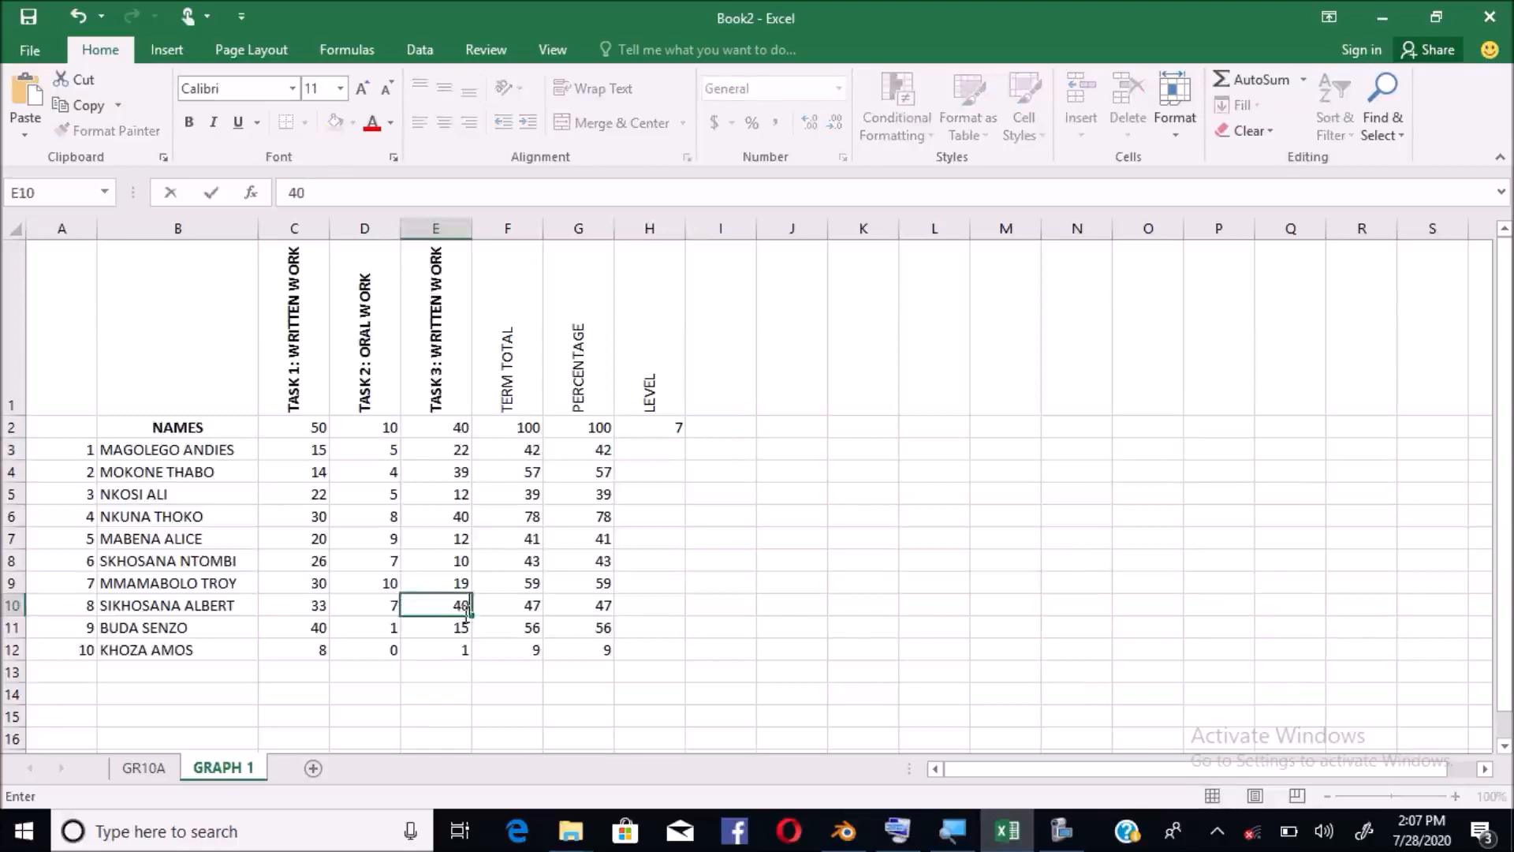
left_click(389, 604)
type("10")
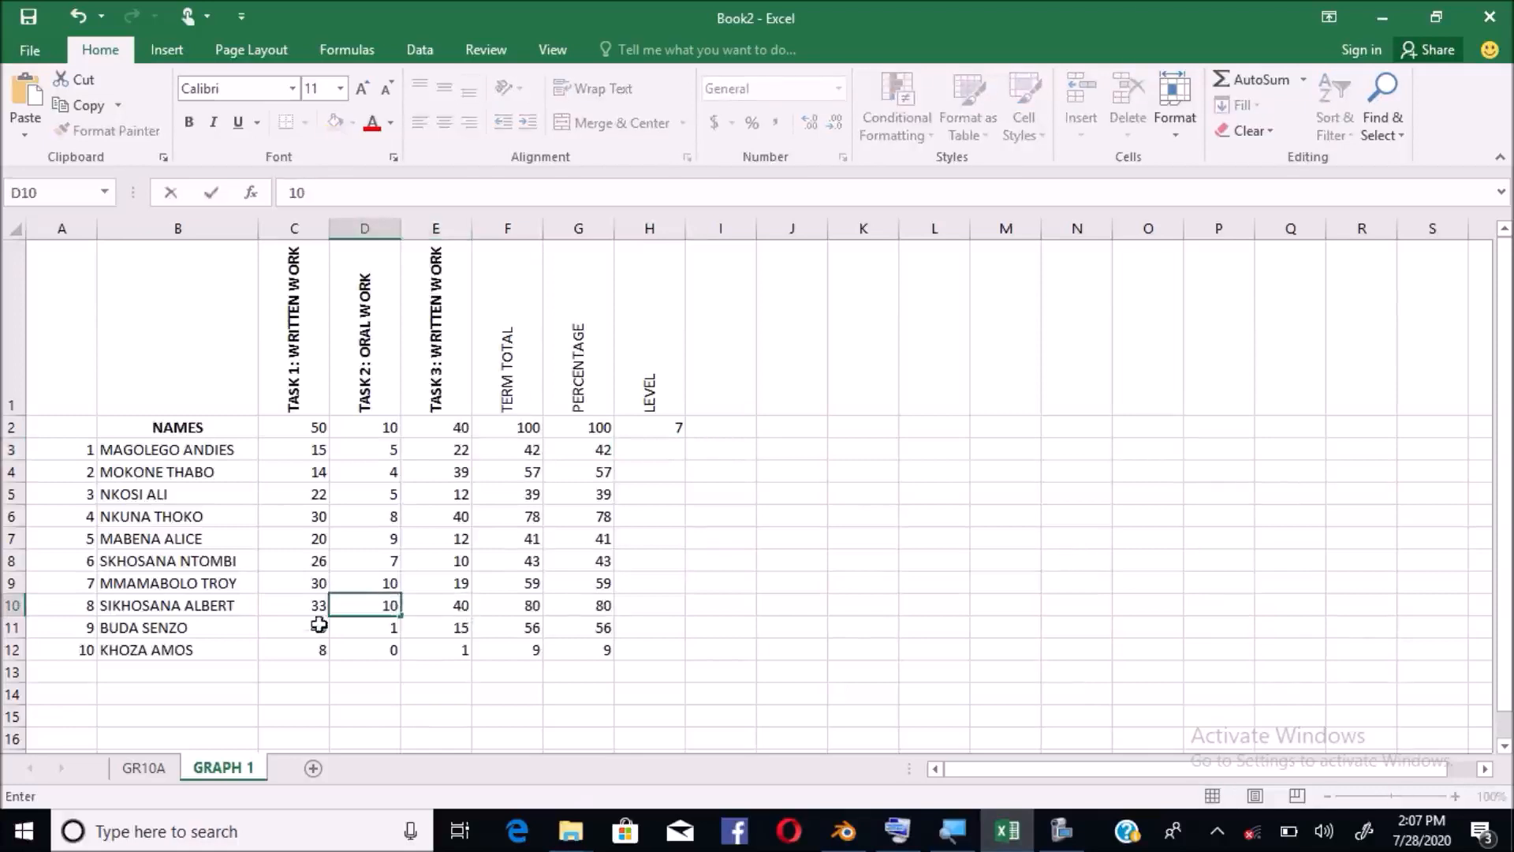
left_click(317, 605)
type("45")
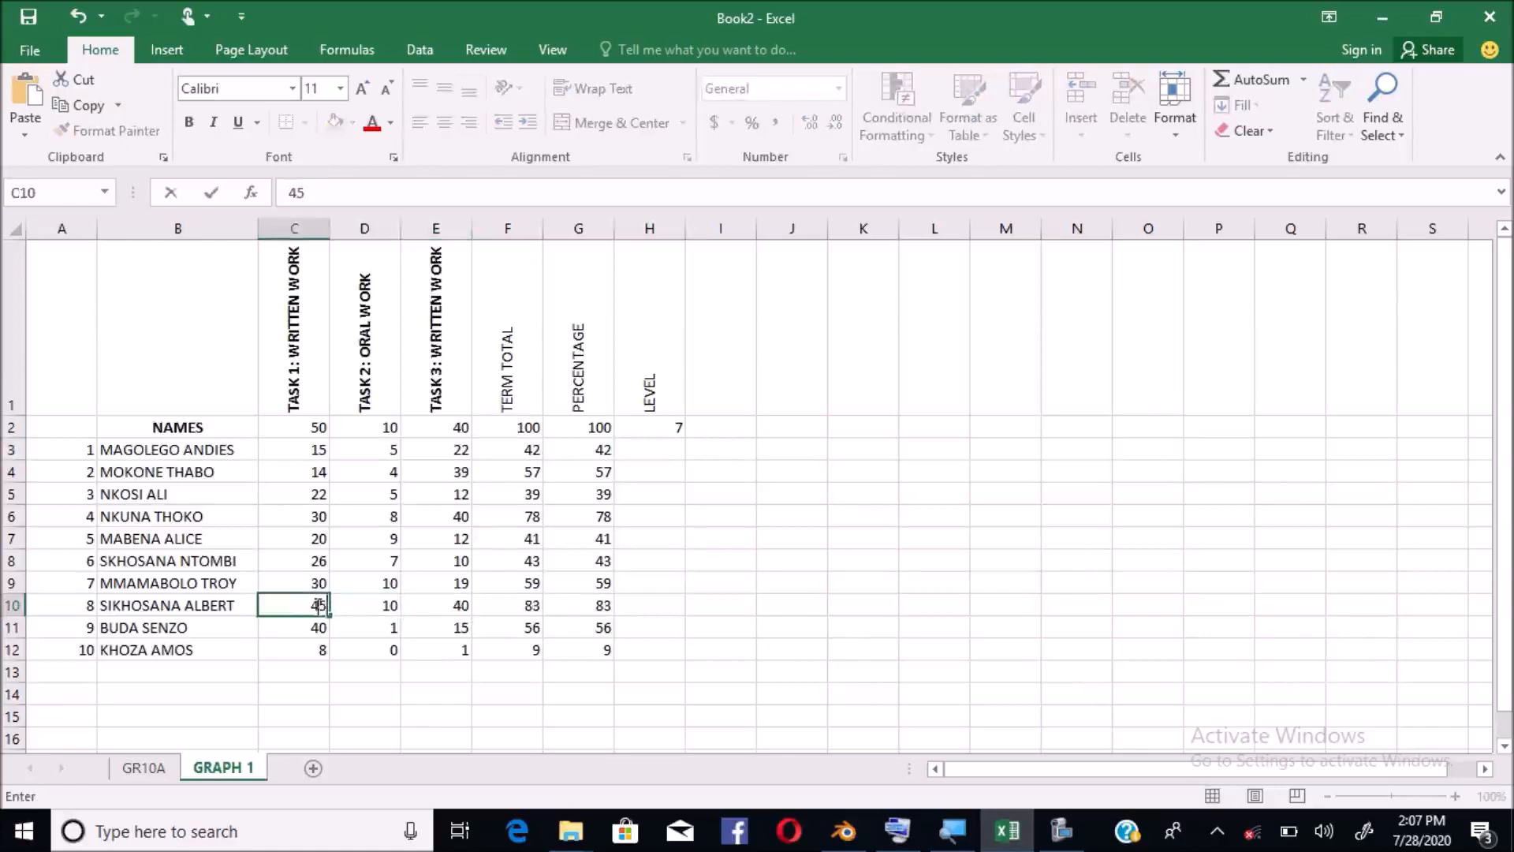
left_click(509, 669)
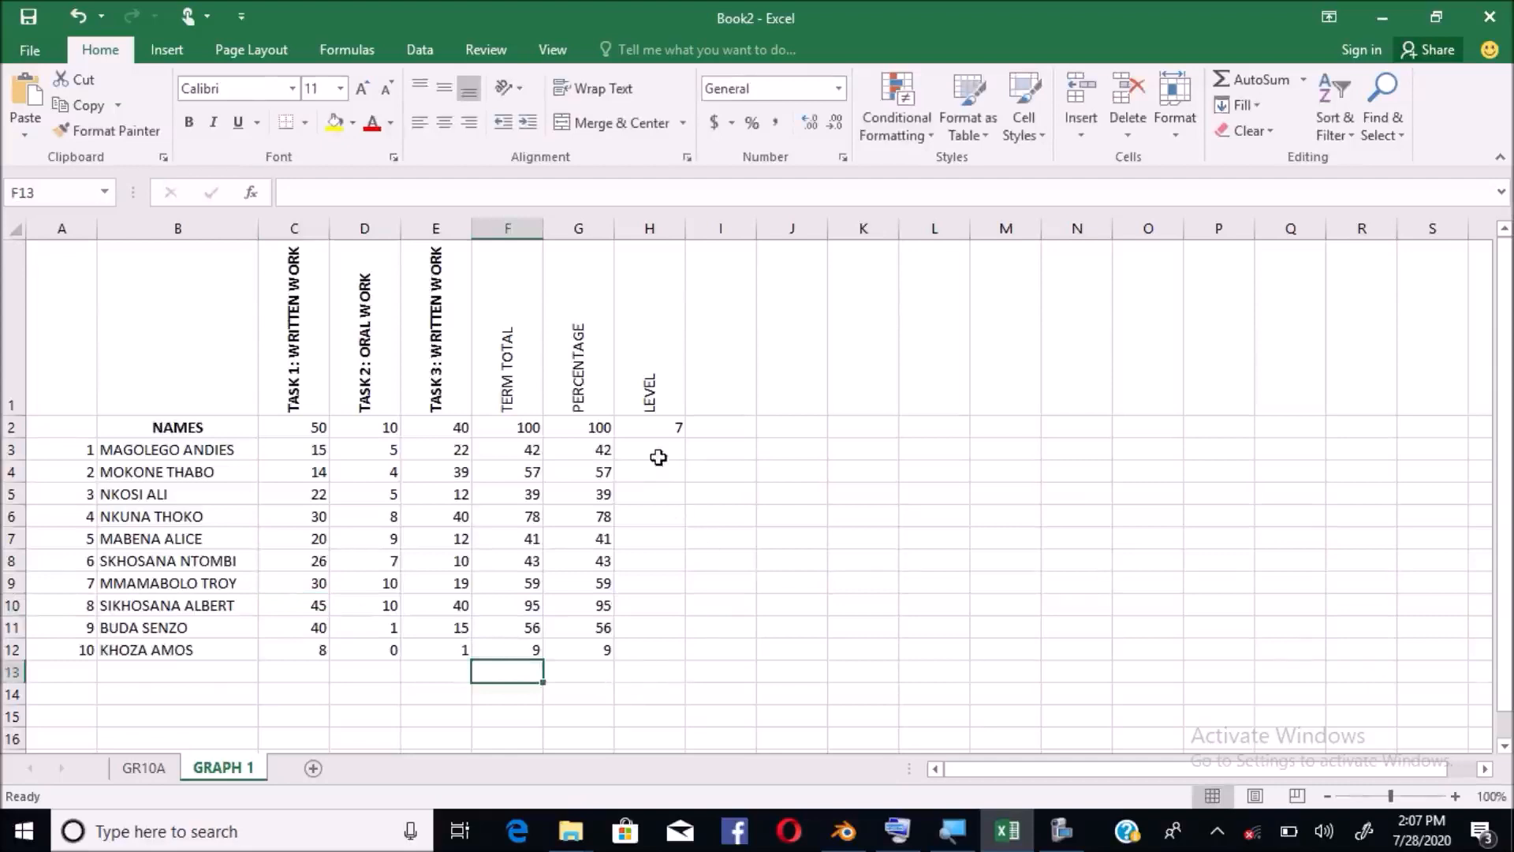
Check G3's percentage formula, then start typing =IF in H3
left_click(653, 454)
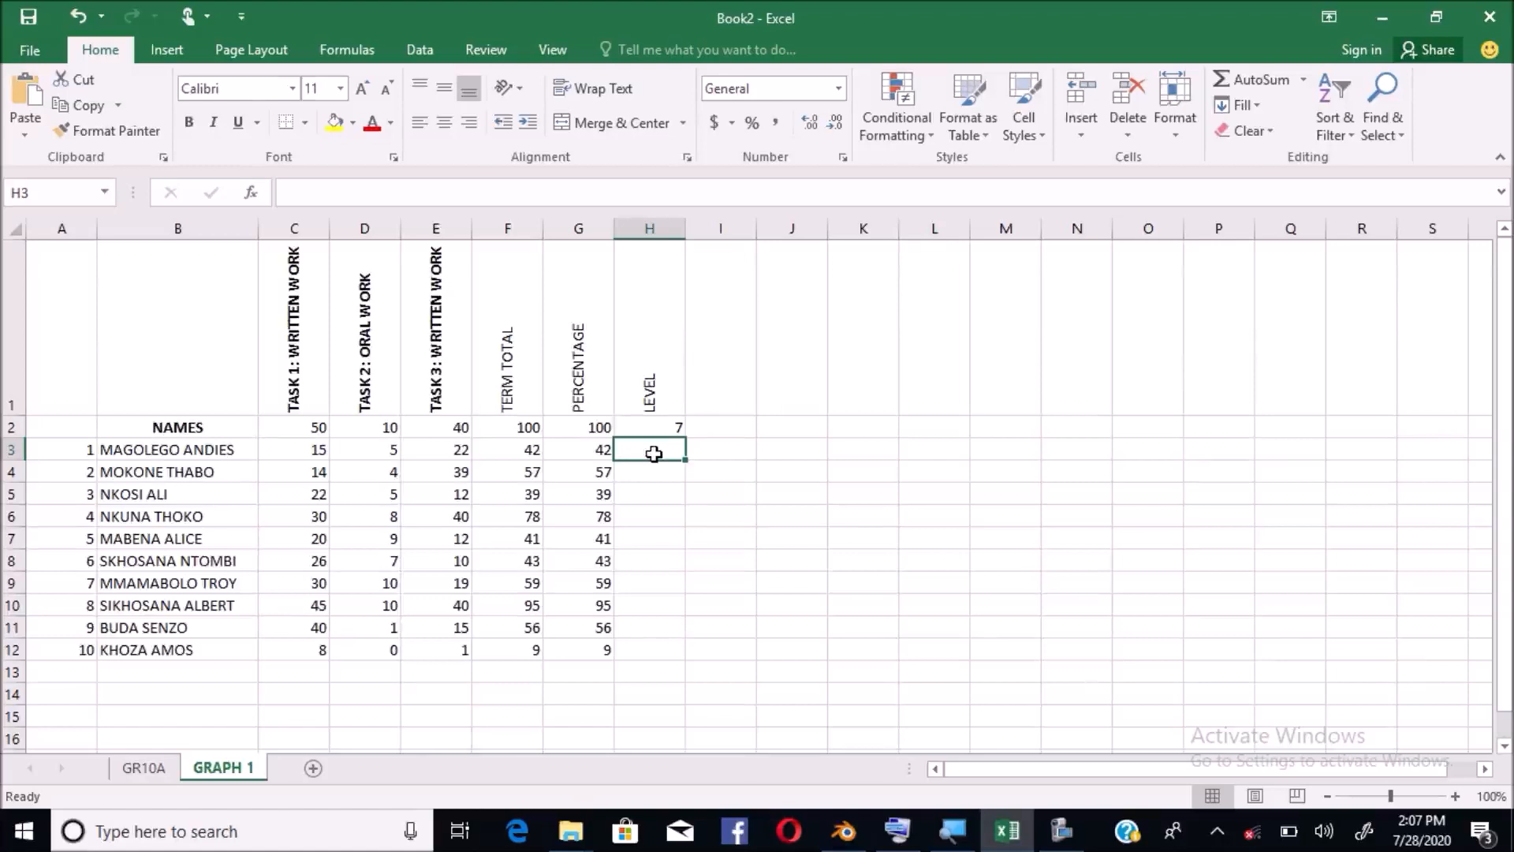
left_click(601, 451)
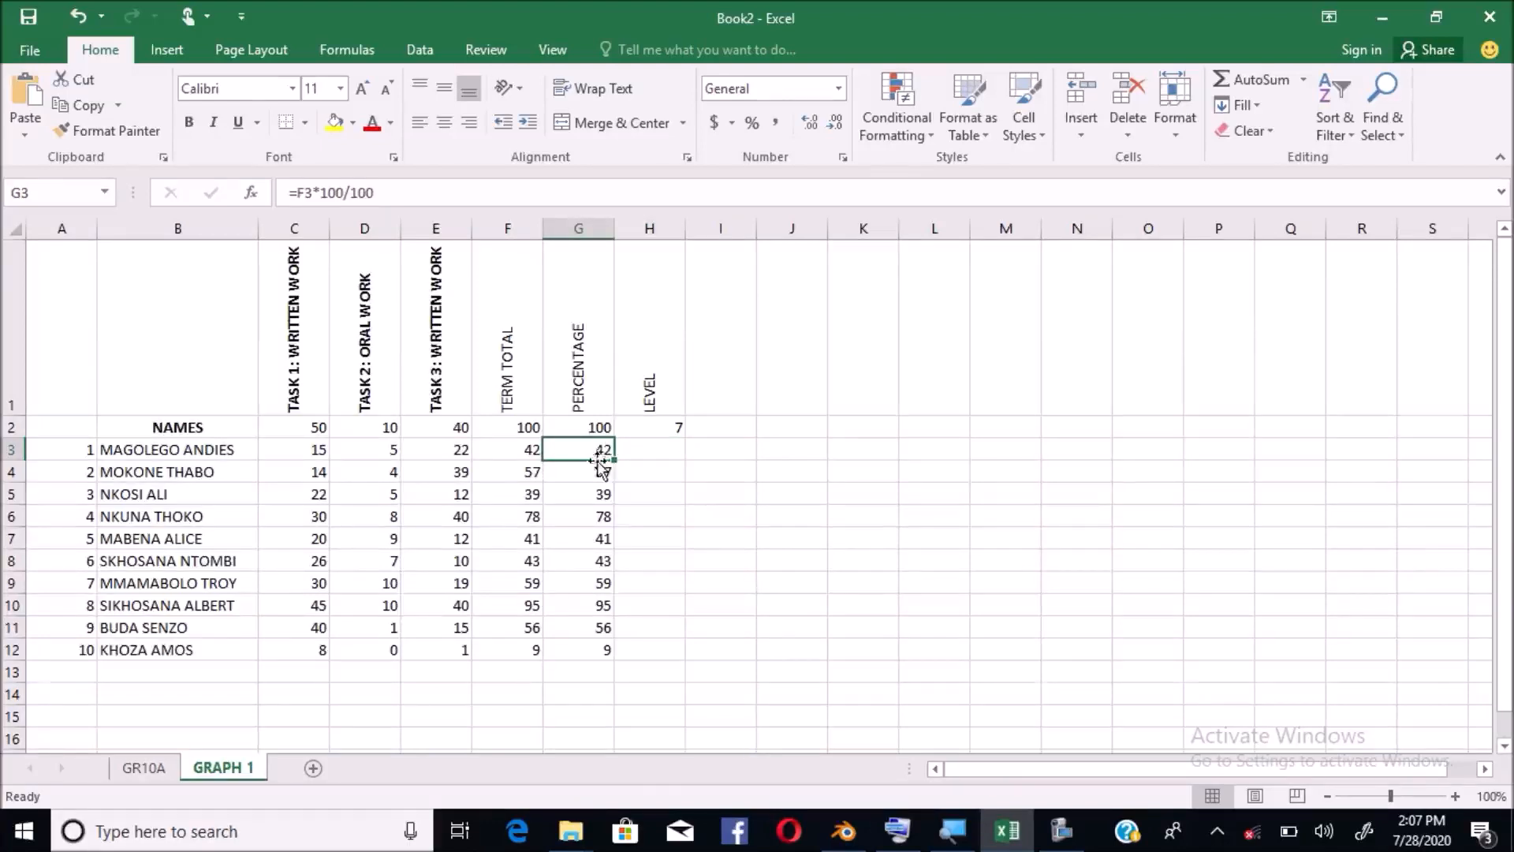
left_click(640, 457)
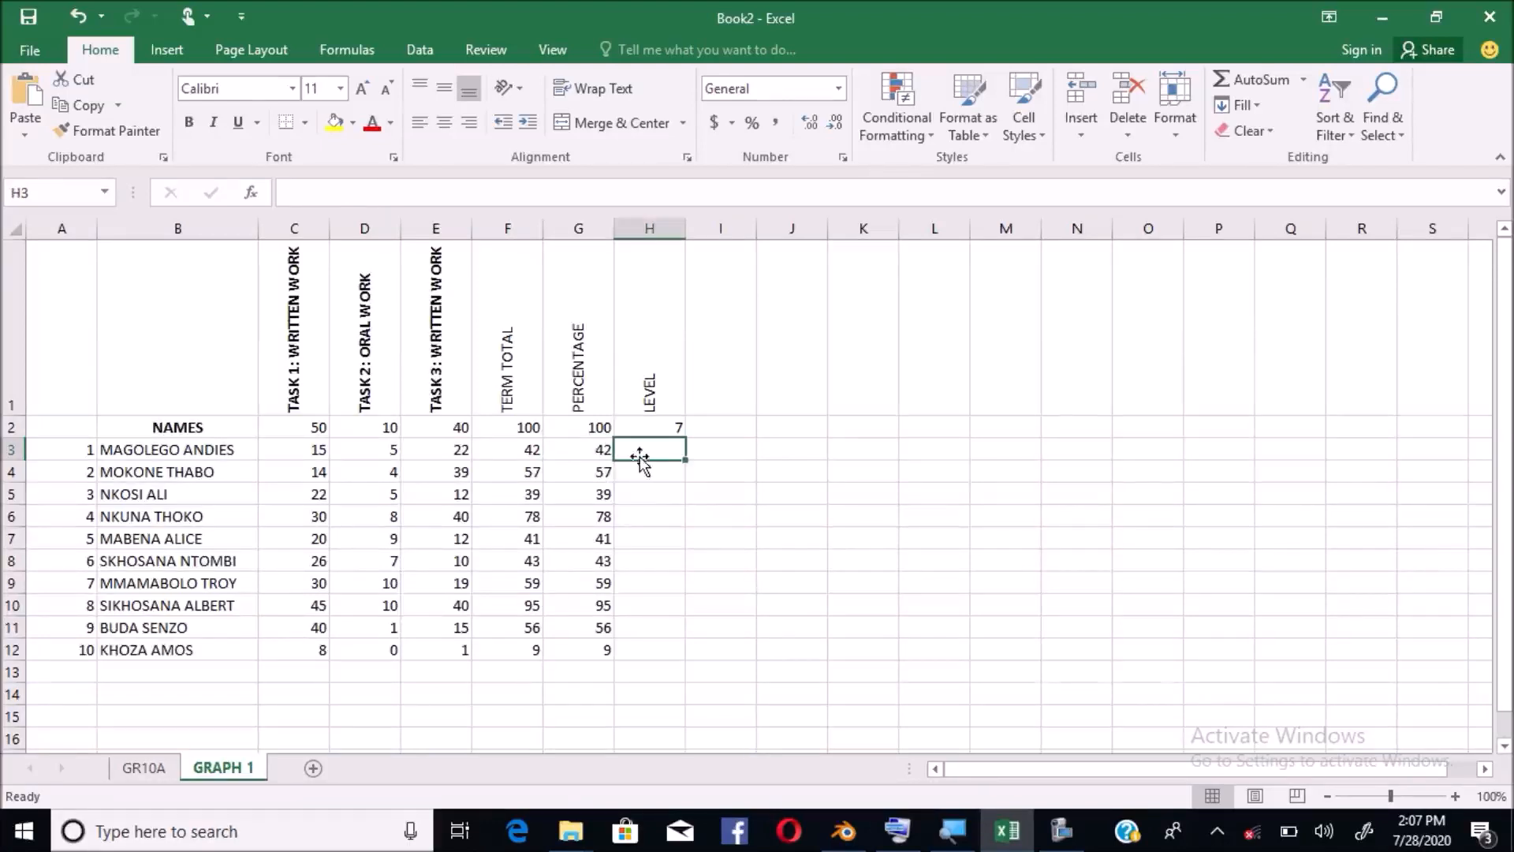
type("=")
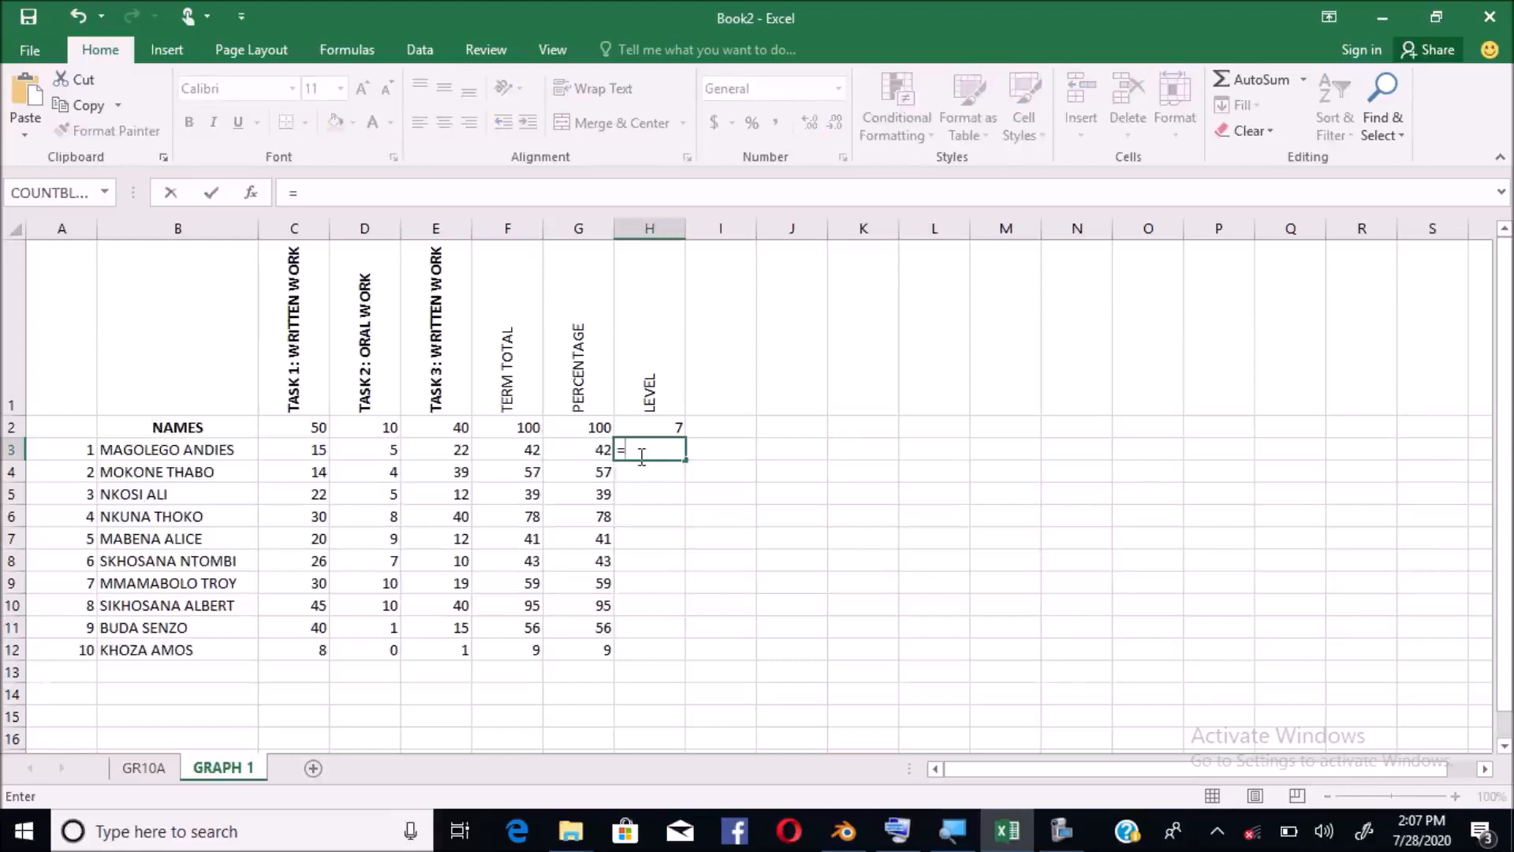
type("IF")
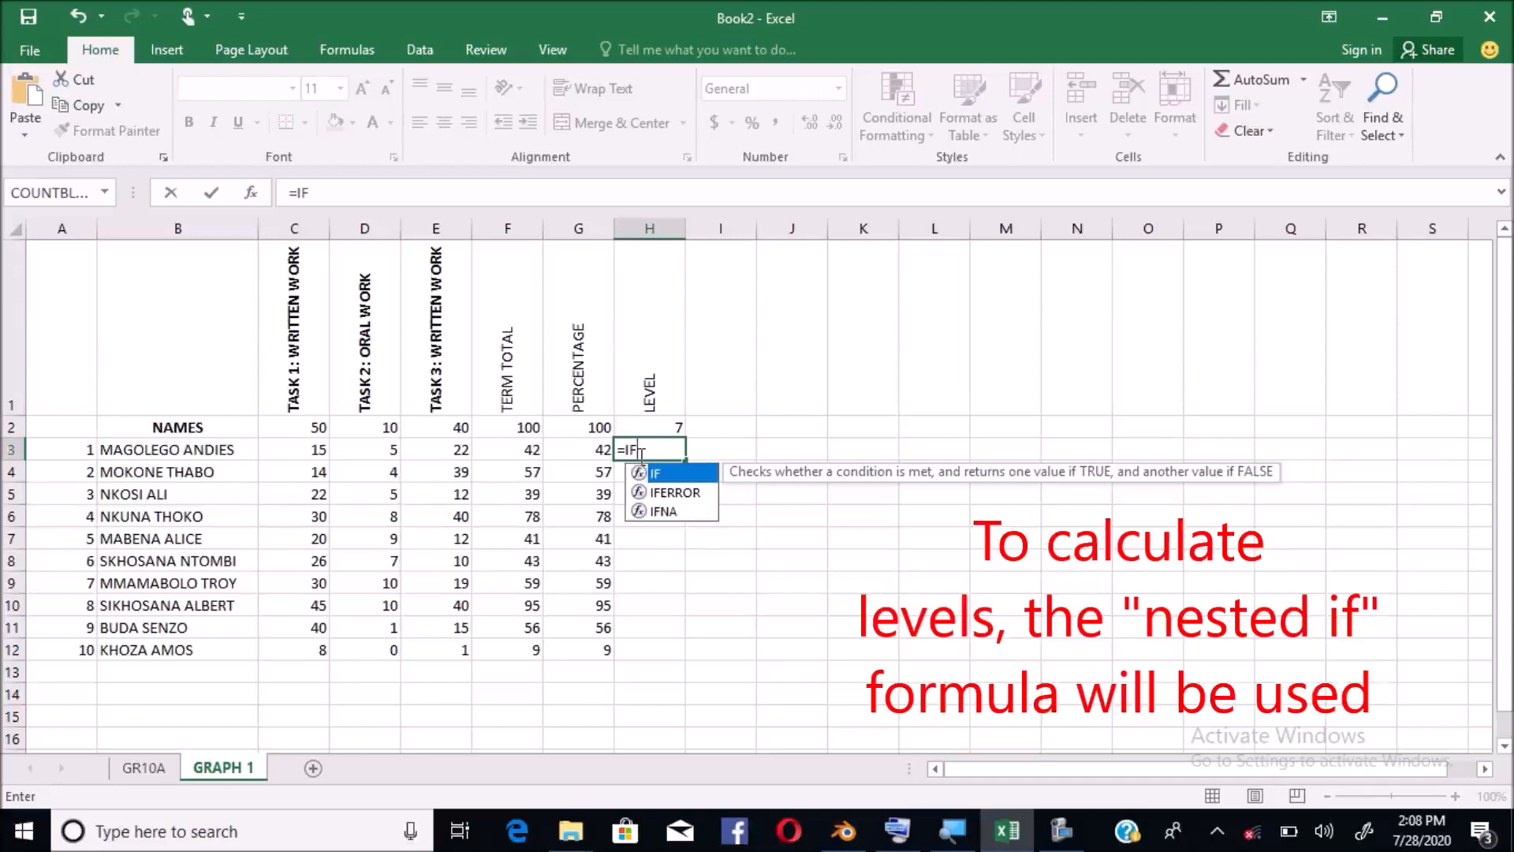
Extend H3 to =IF(G3>80,"7",IF(G3>=70,"6",IF(G3>=60, with nested level tests
type("(G3")
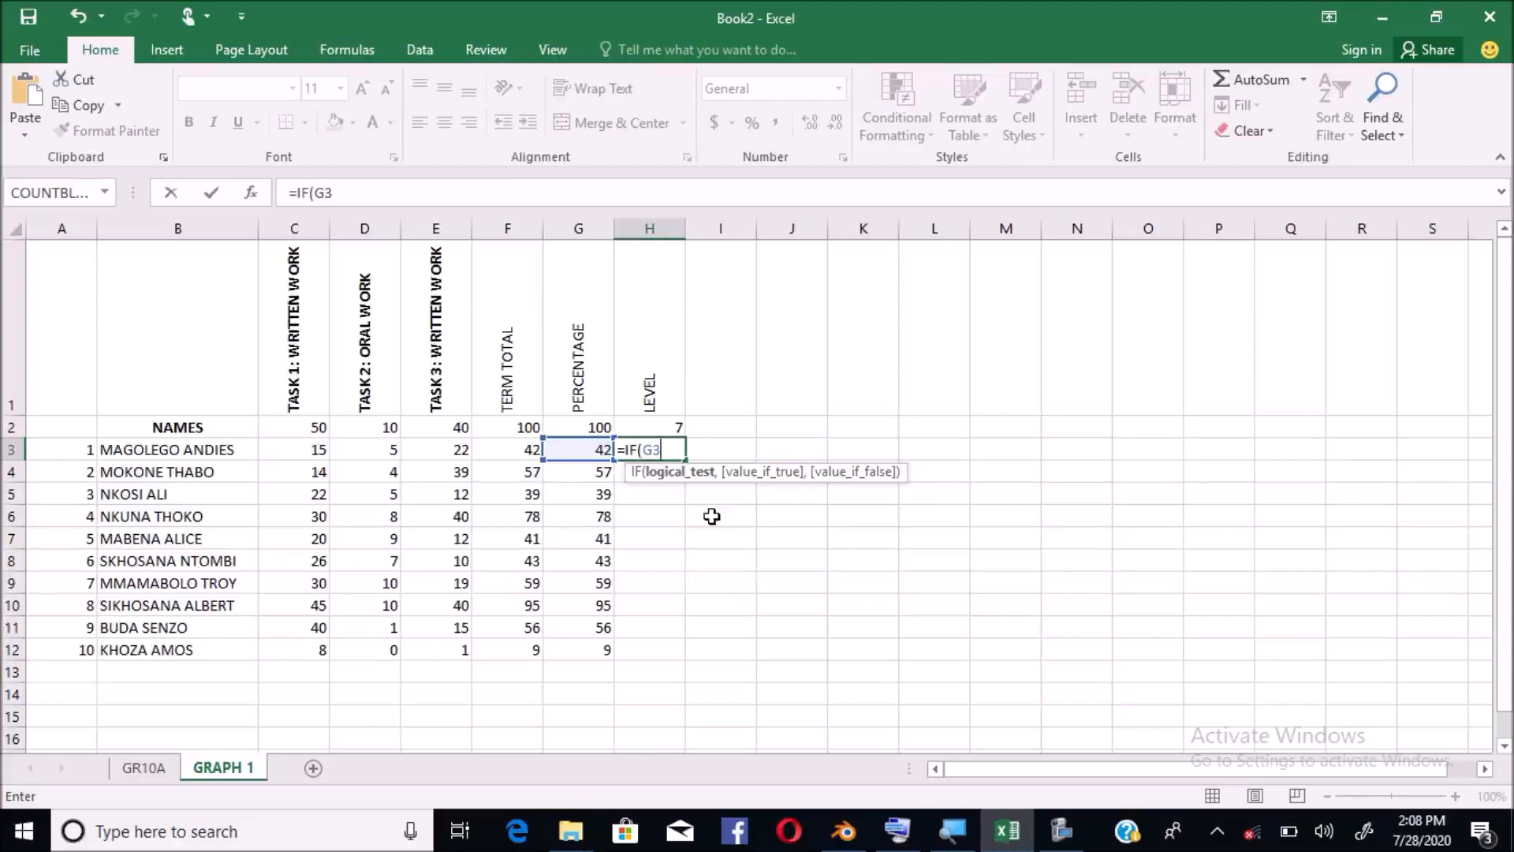
type(">")
type("80,\"7")
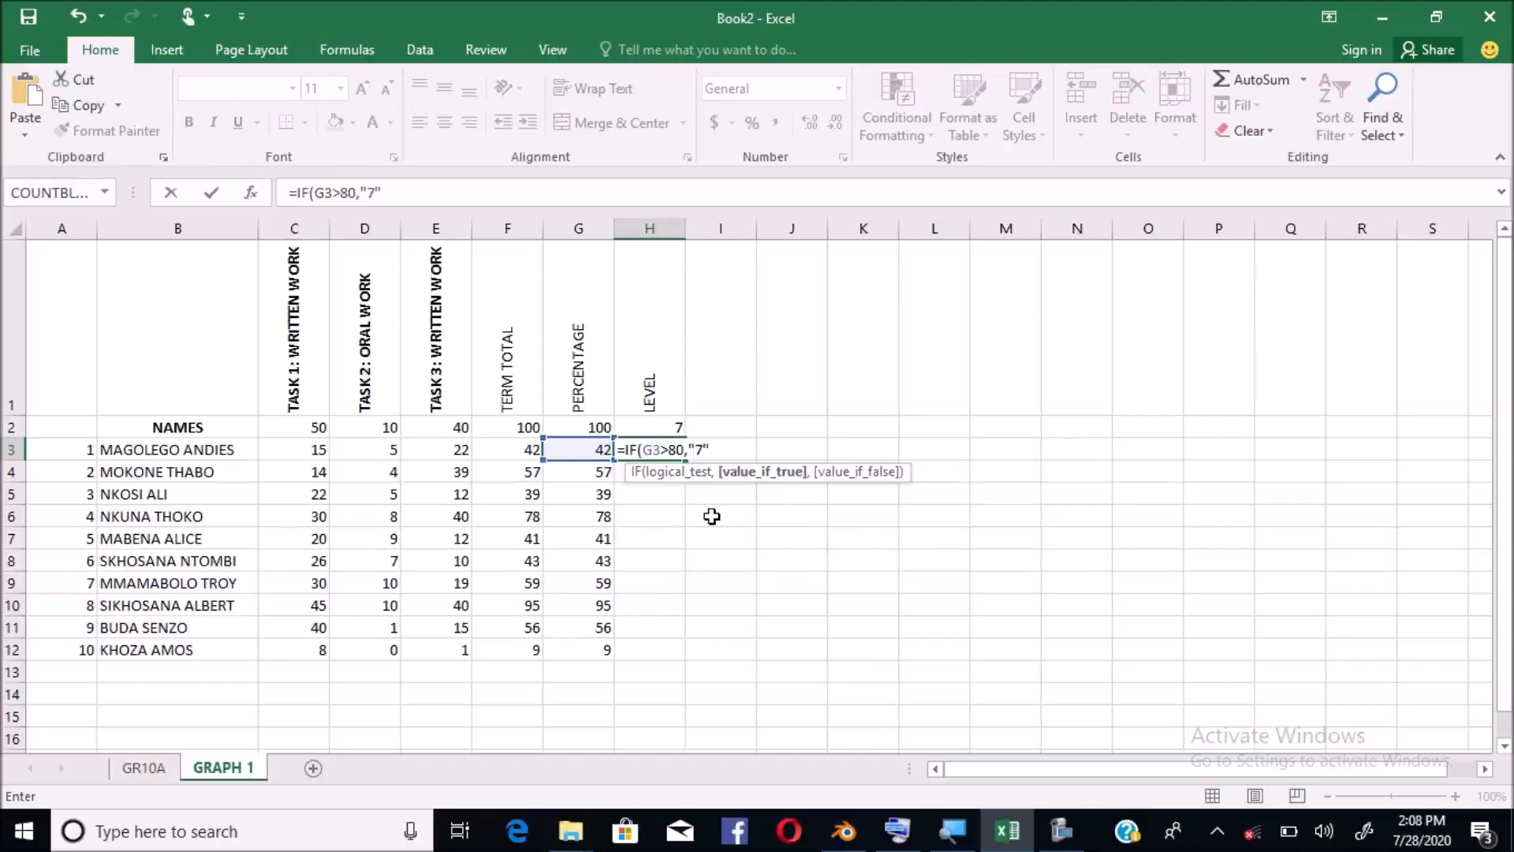
type(",")
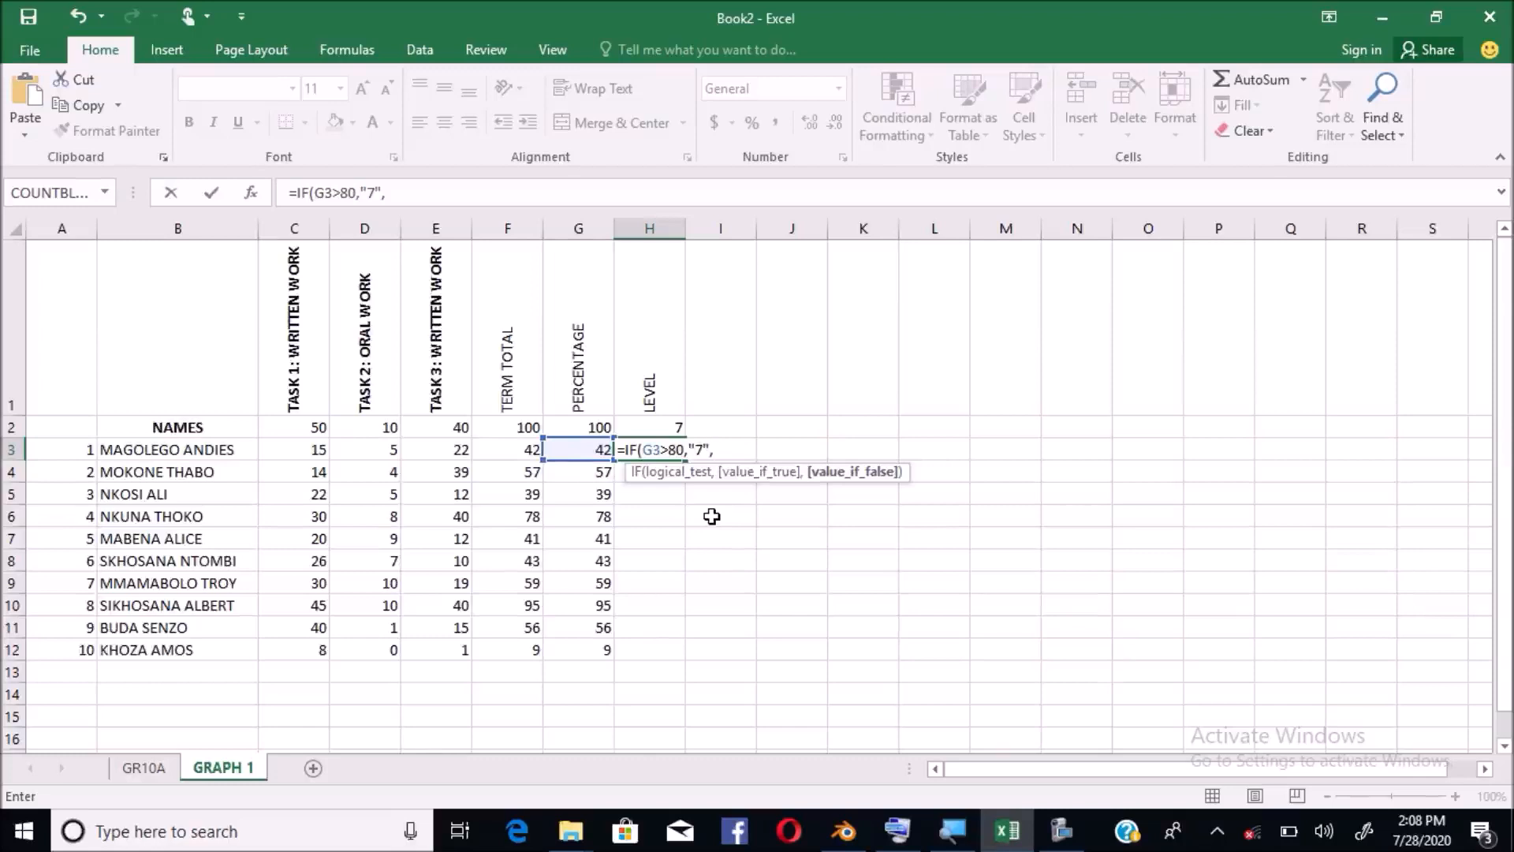
type("IF")
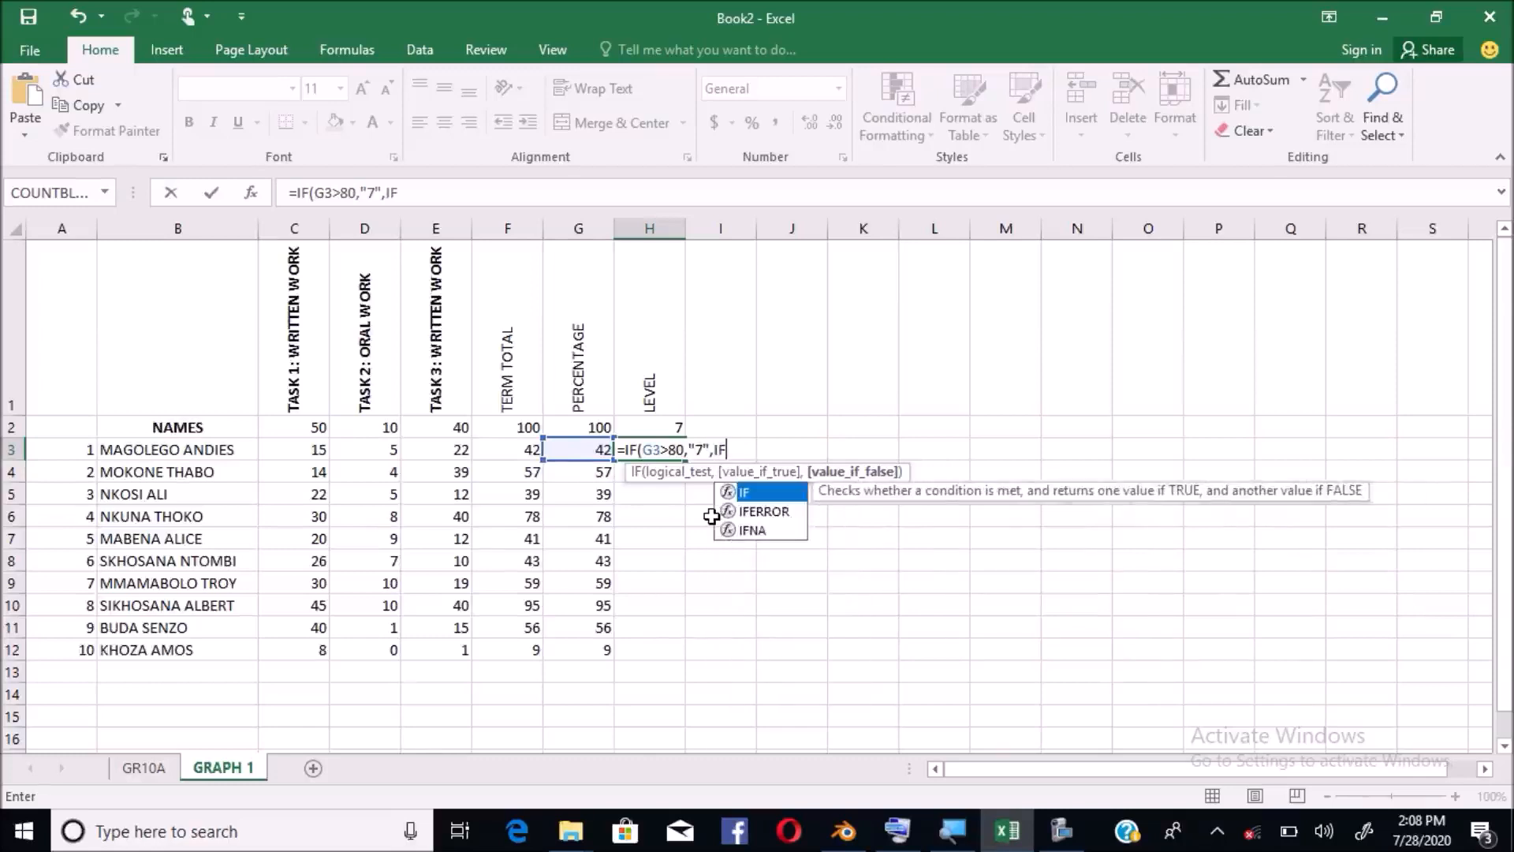
type("(")
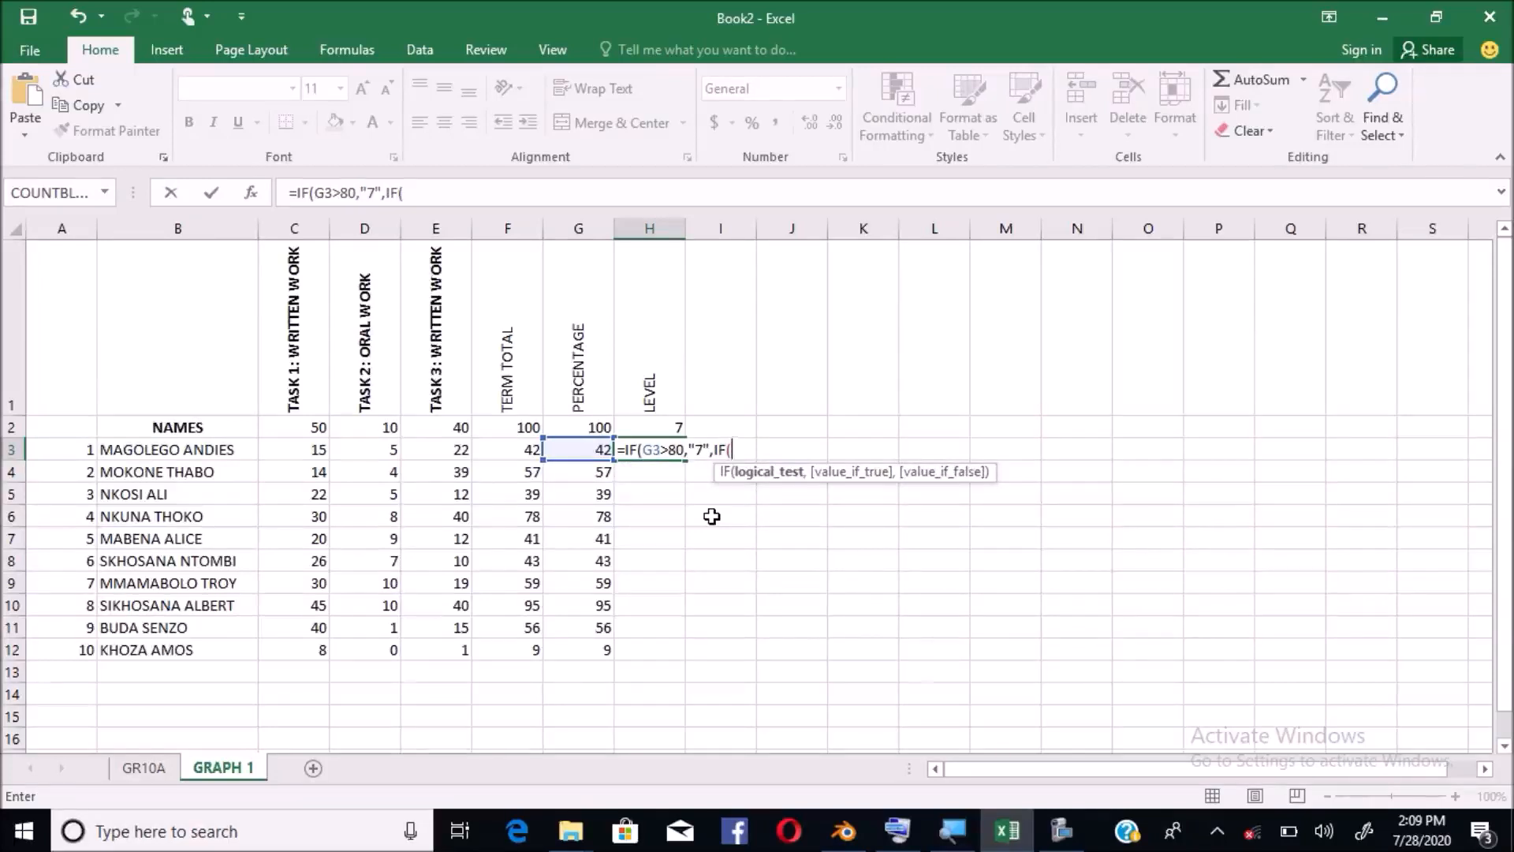
type("G3>=")
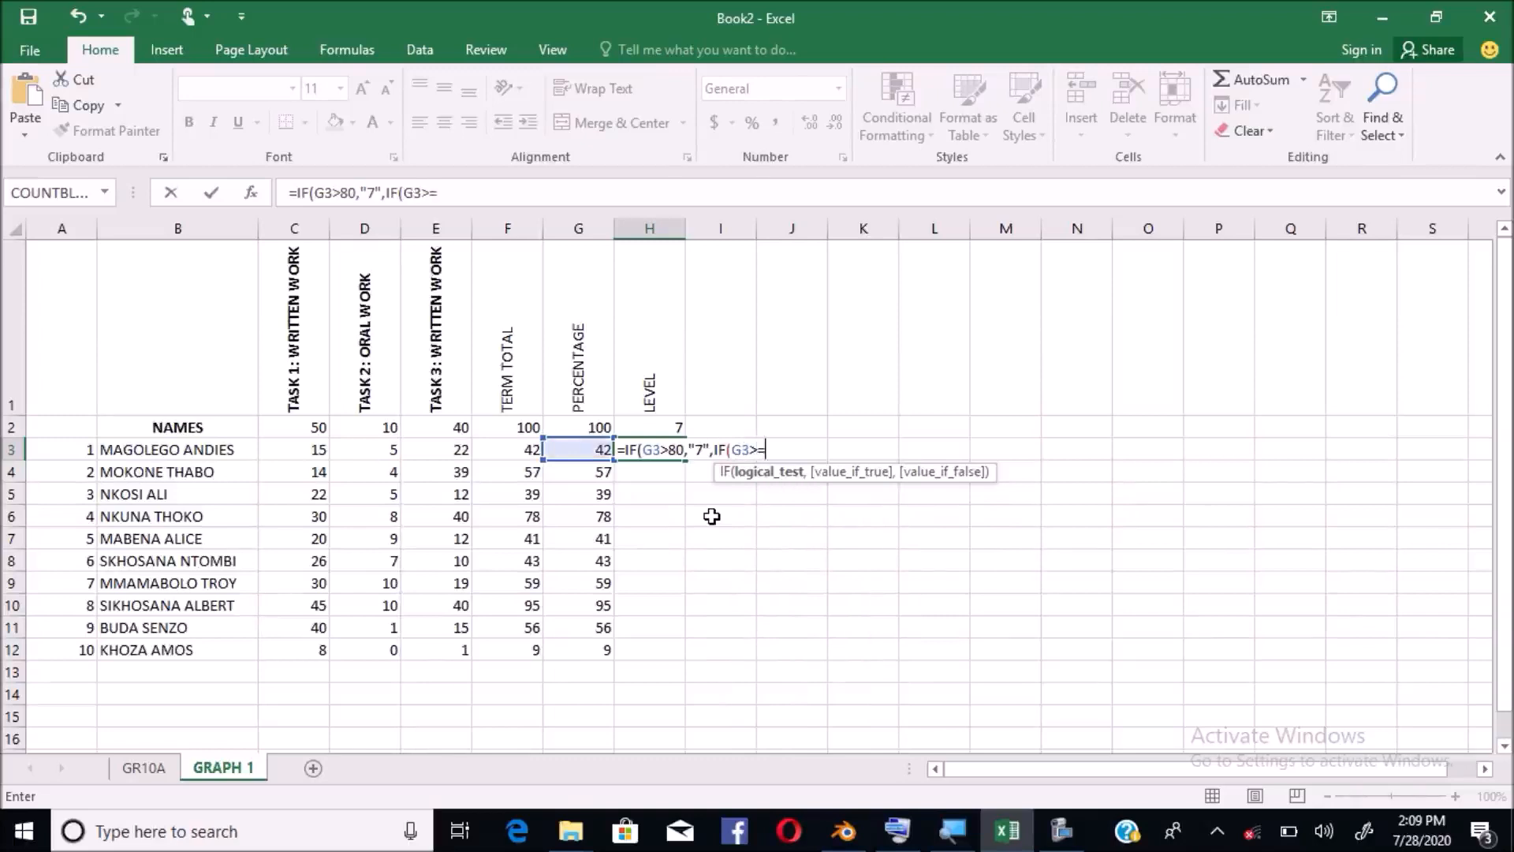
type("70,\"6\"")
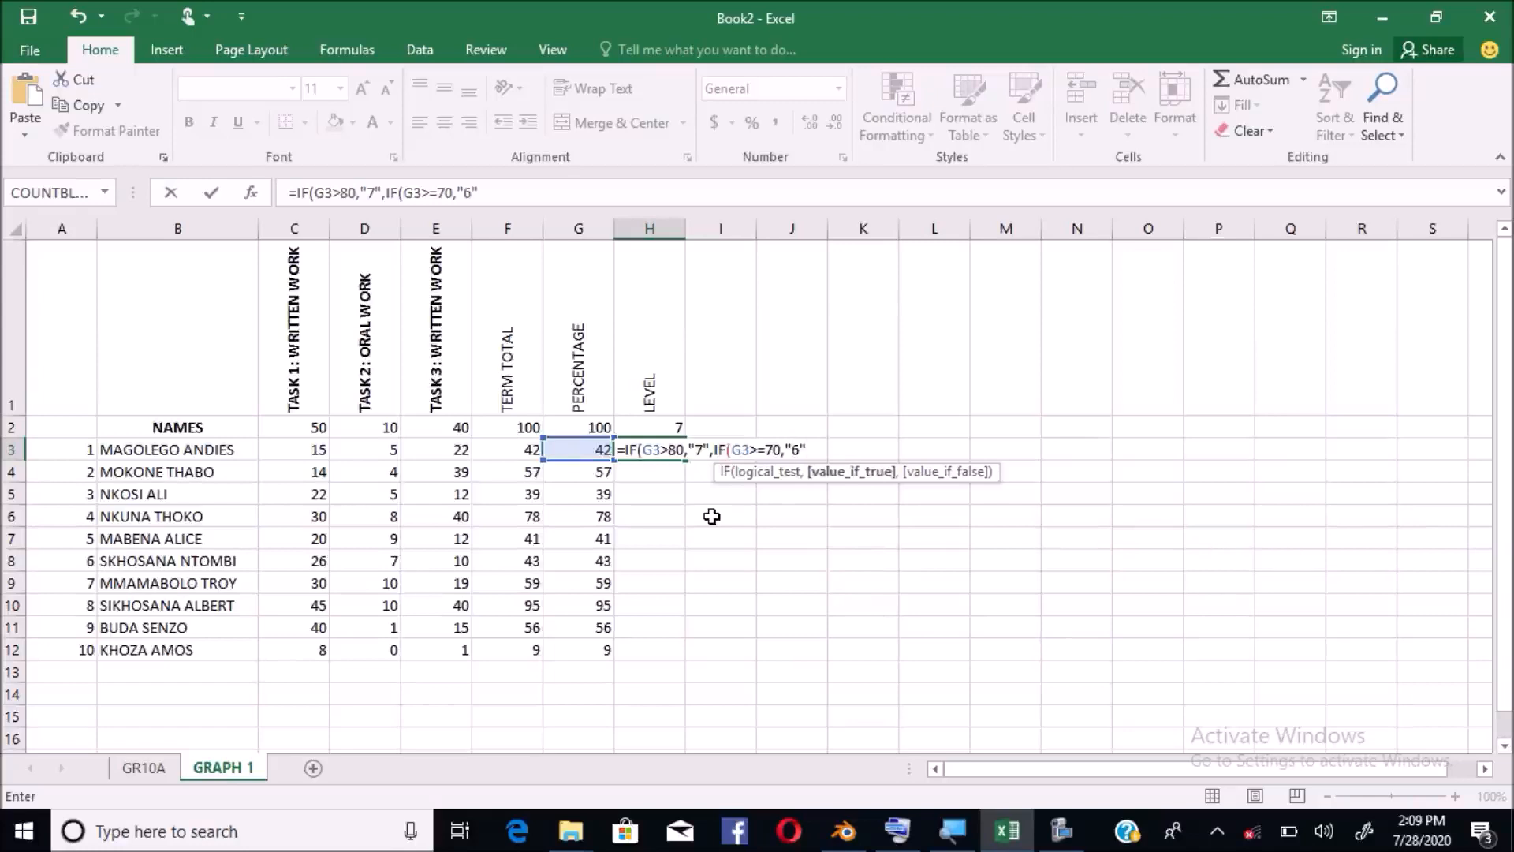
type(",")
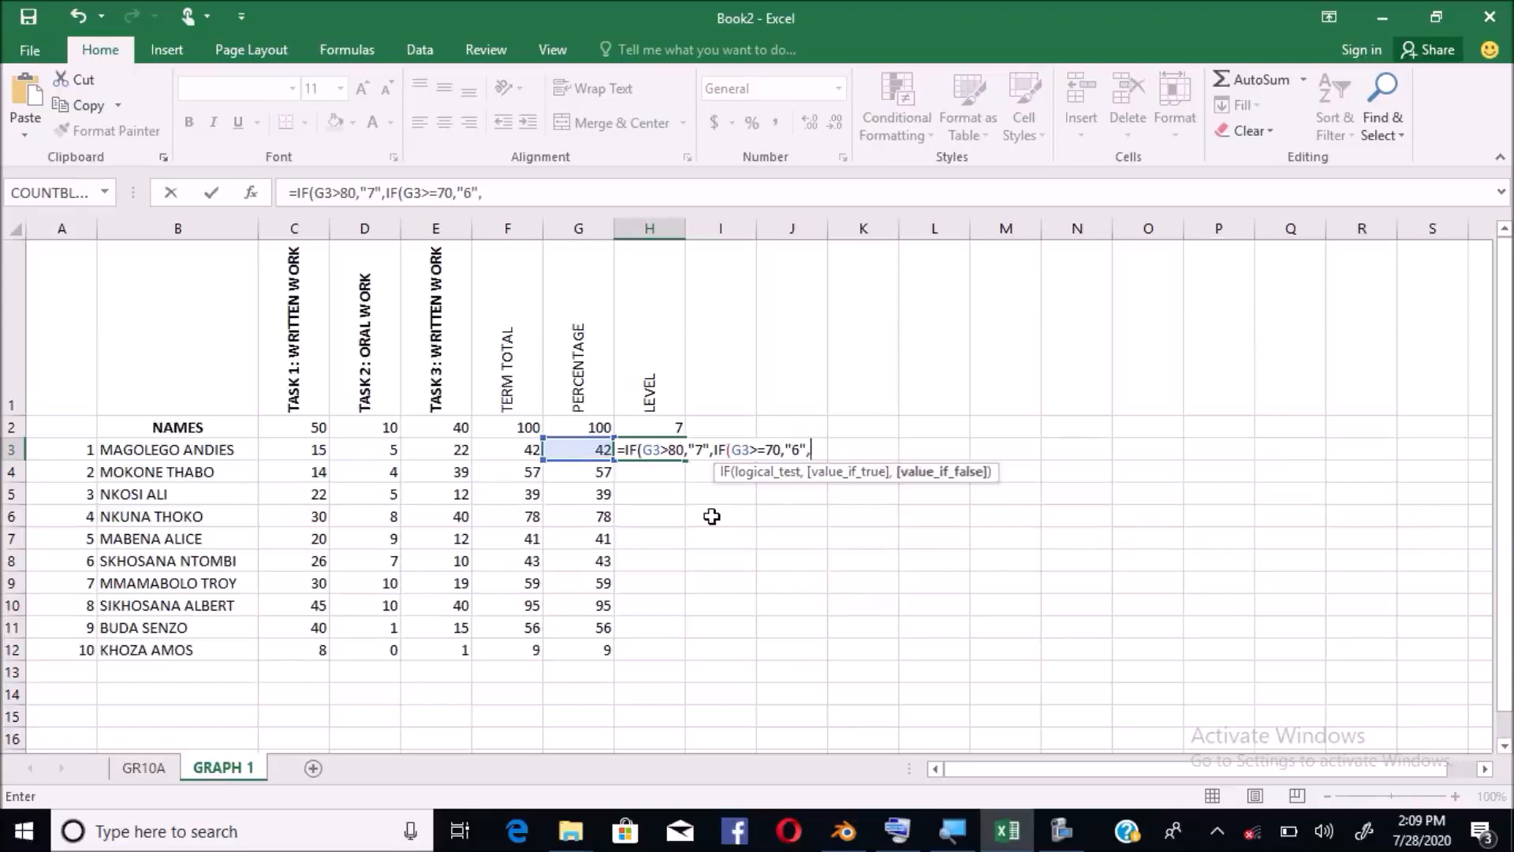
type("I")
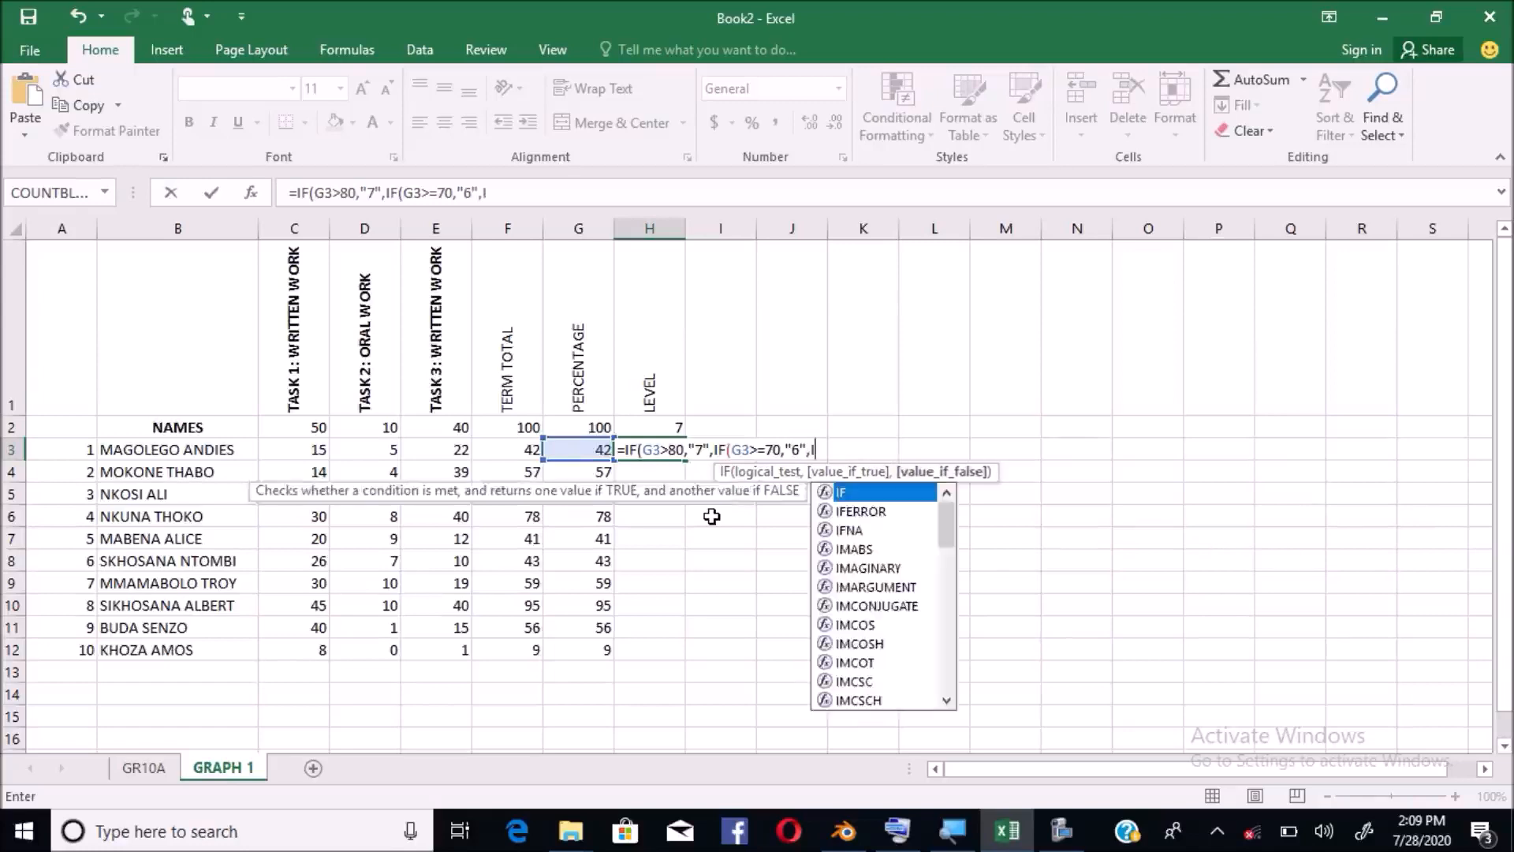
type("F")
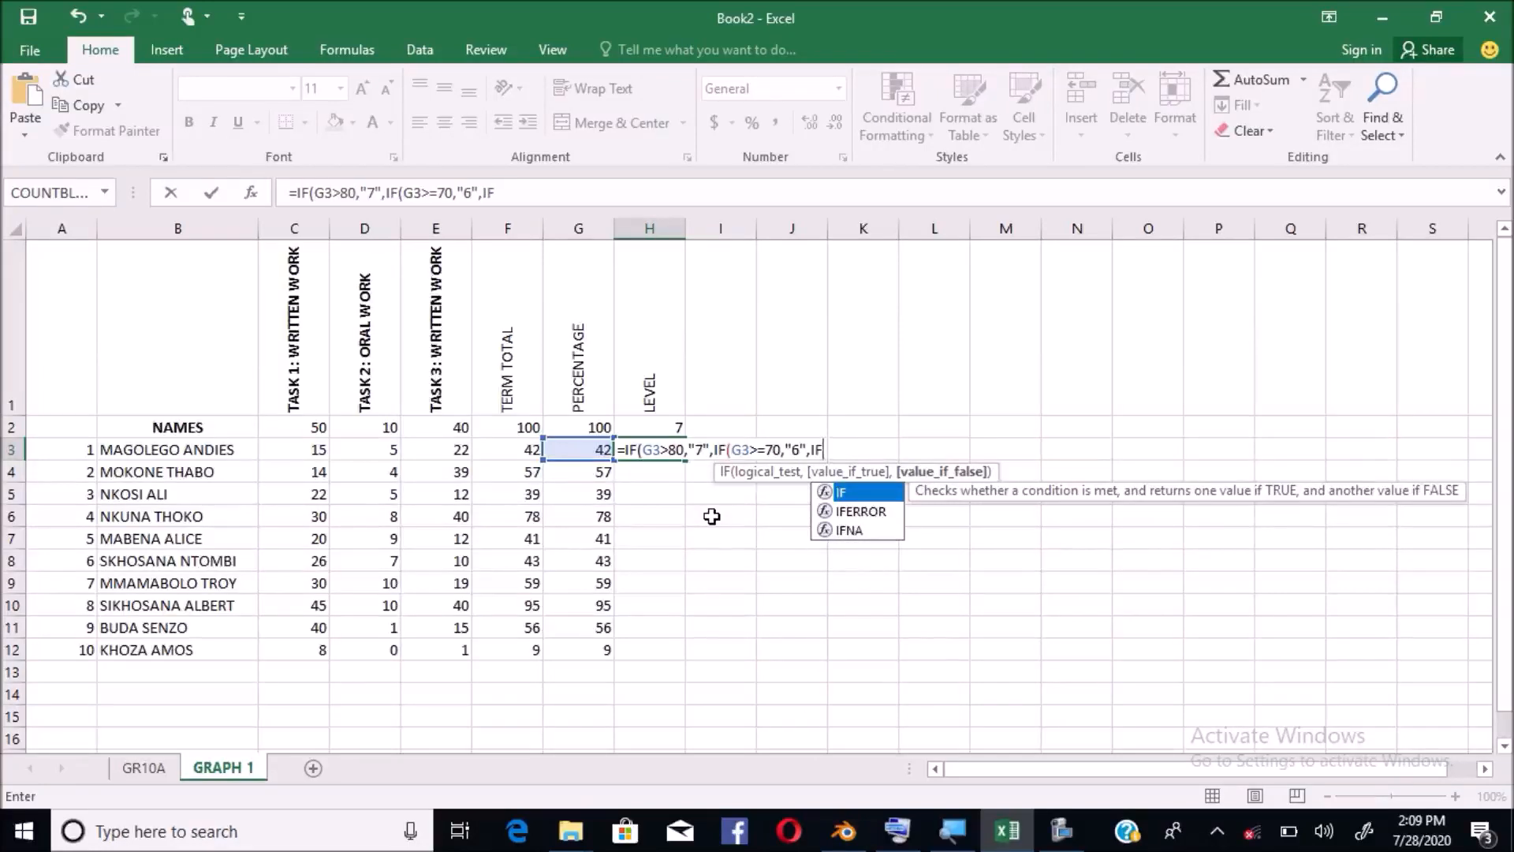
type("(G3")
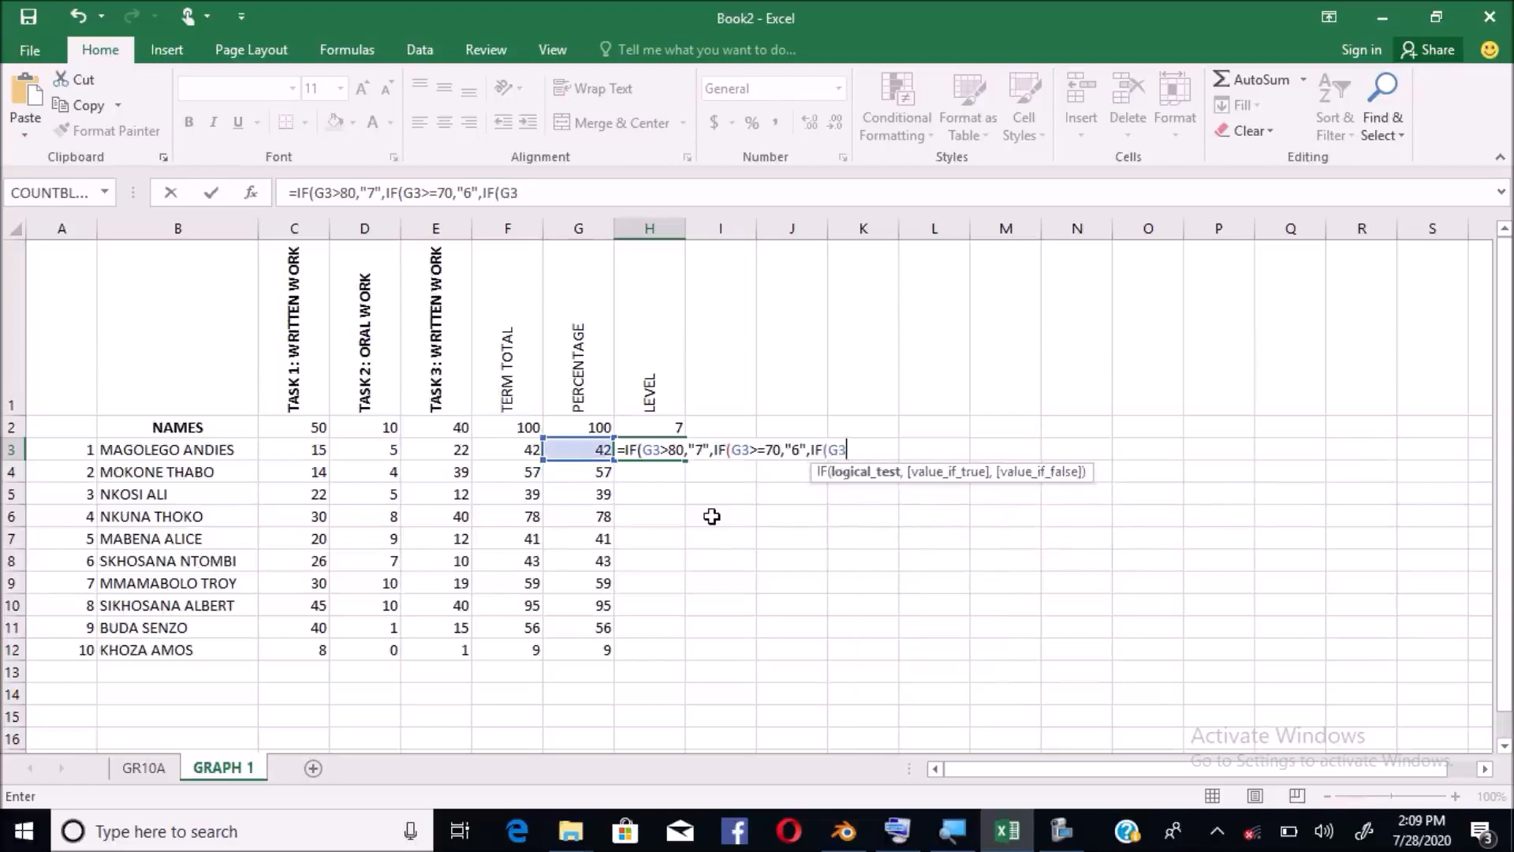
type(">=60,")
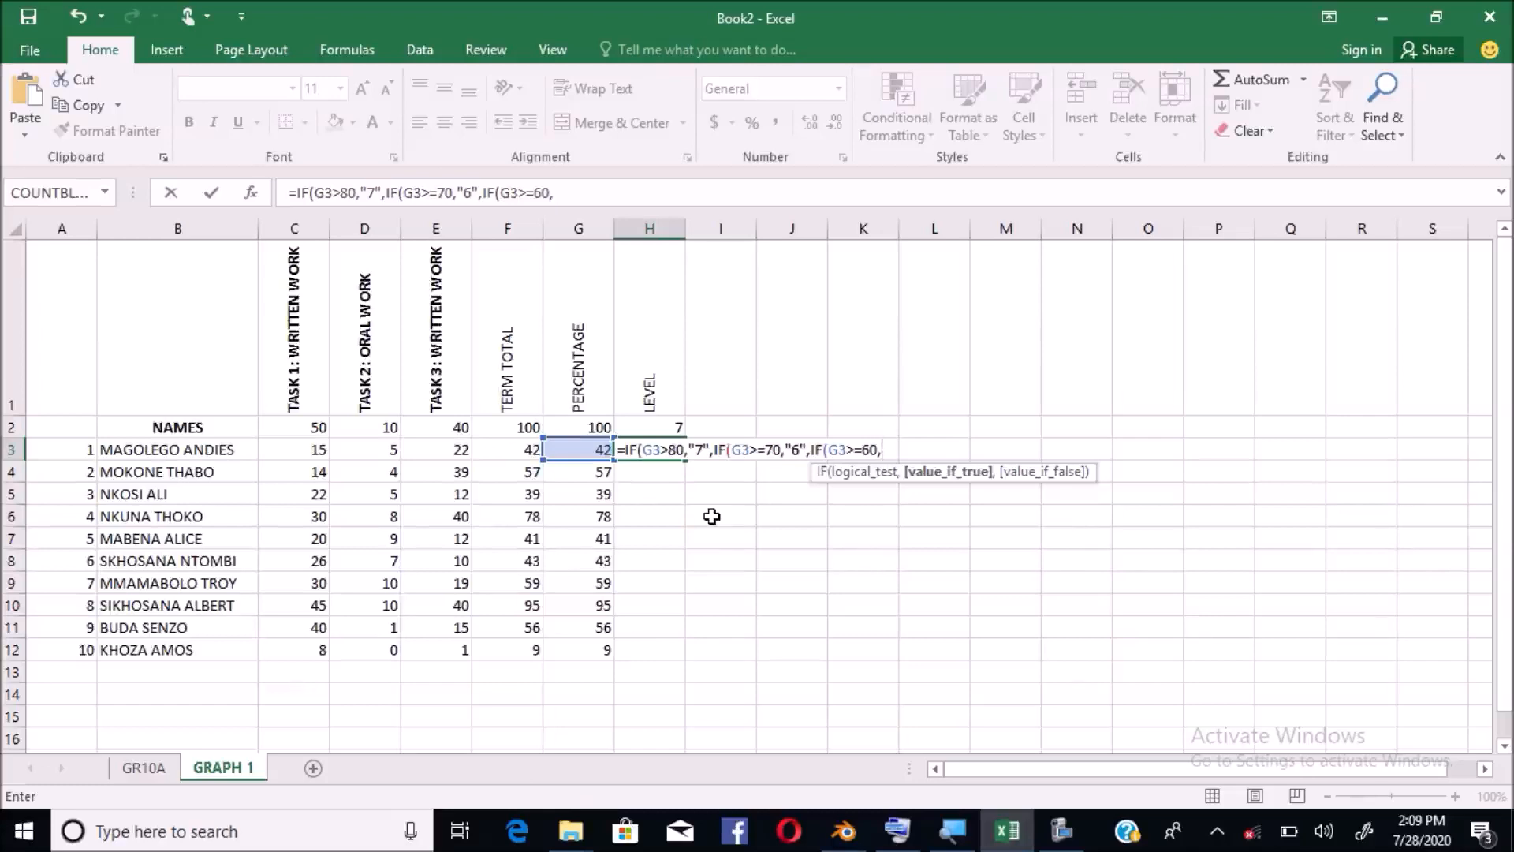
Continue the H3 formula with the level 5 result and start the >=50 test
type("\"5\",")
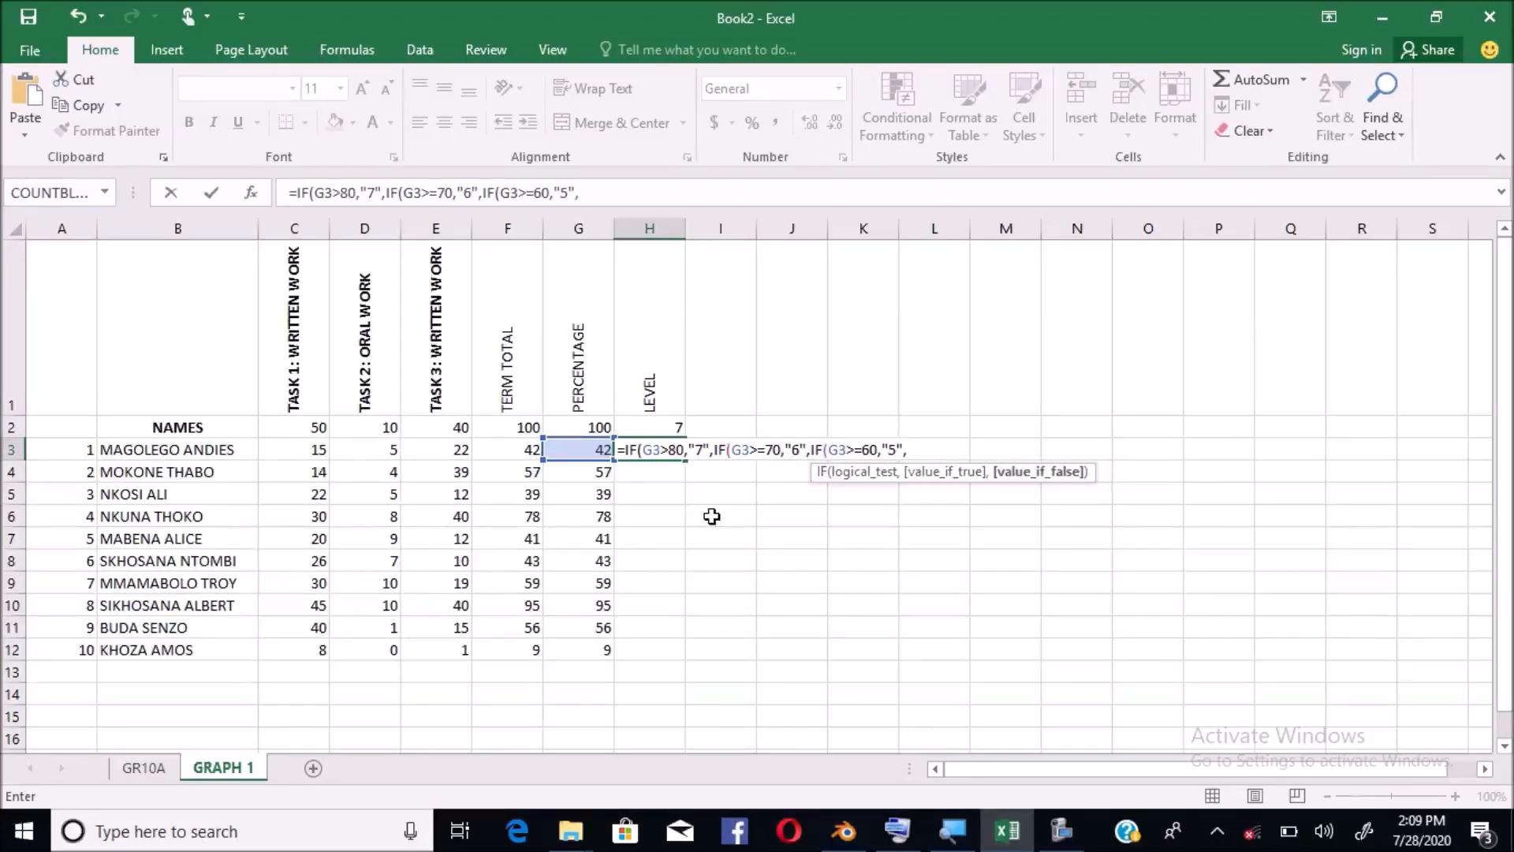
type("IF")
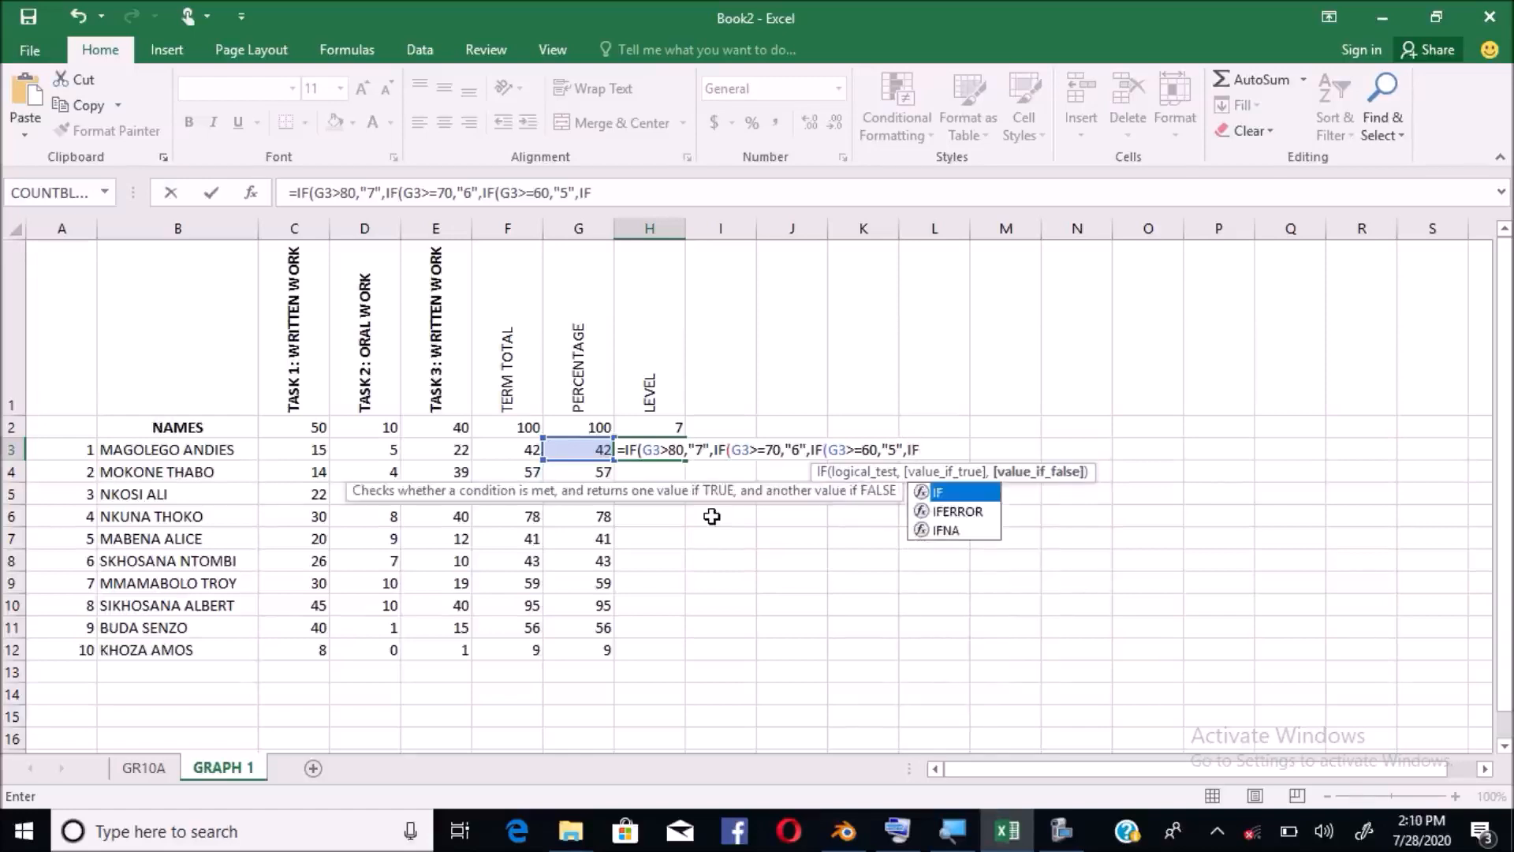
type("(")
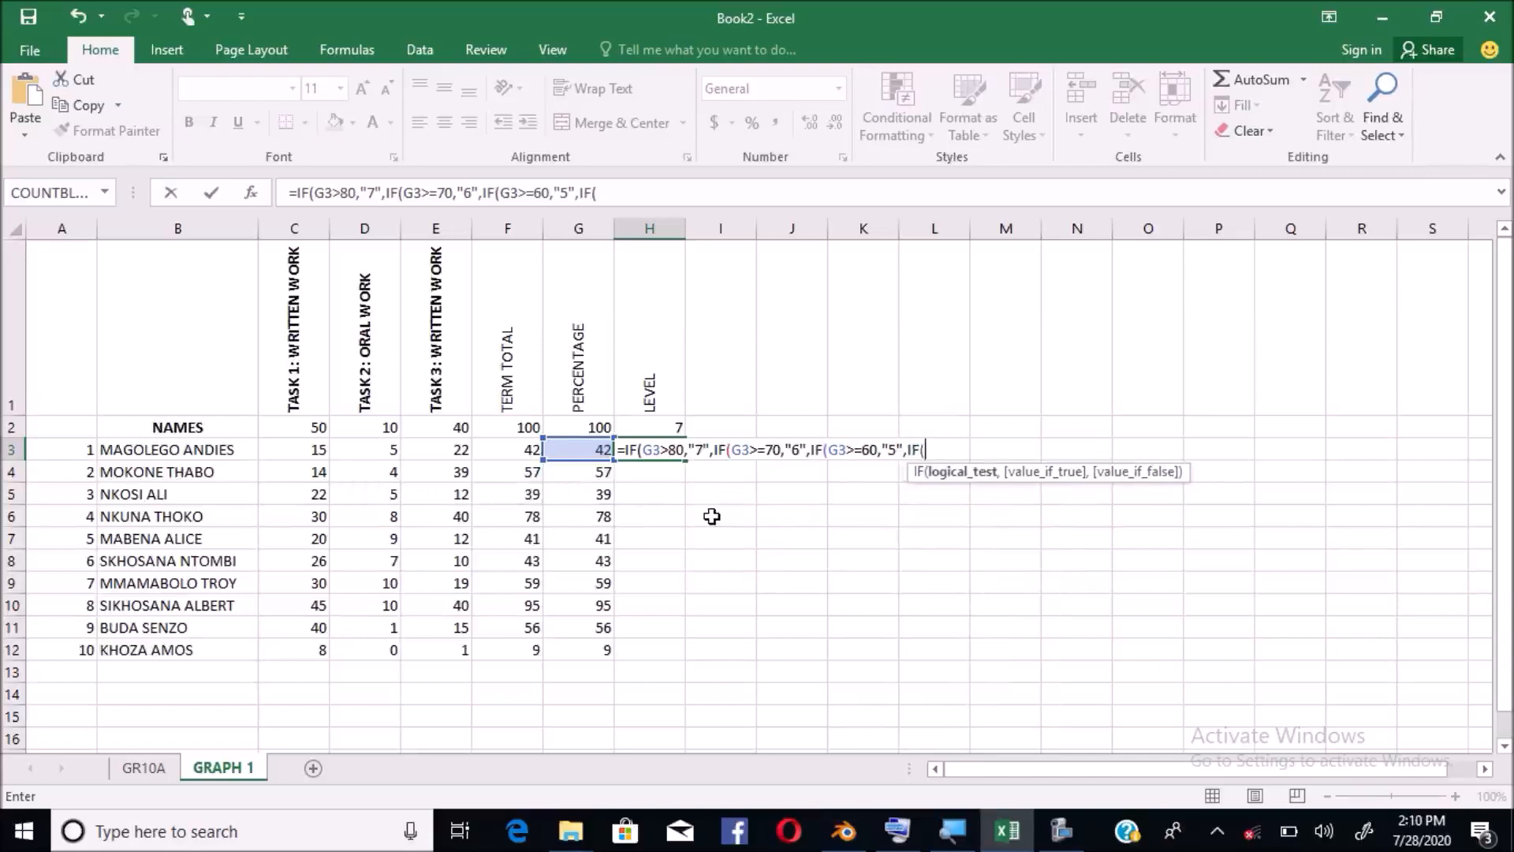
type("G")
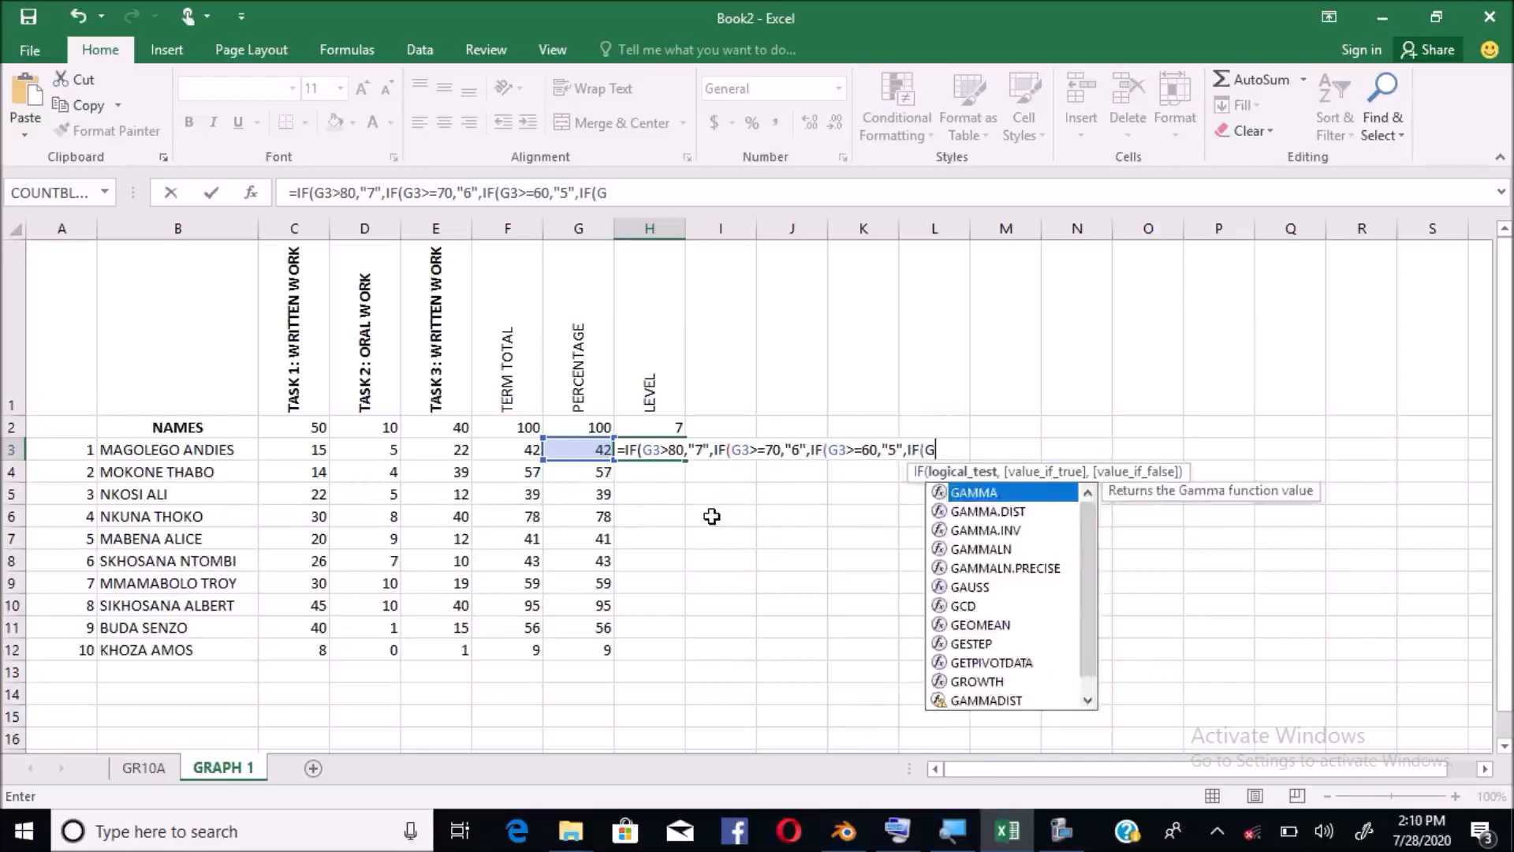
type("3")
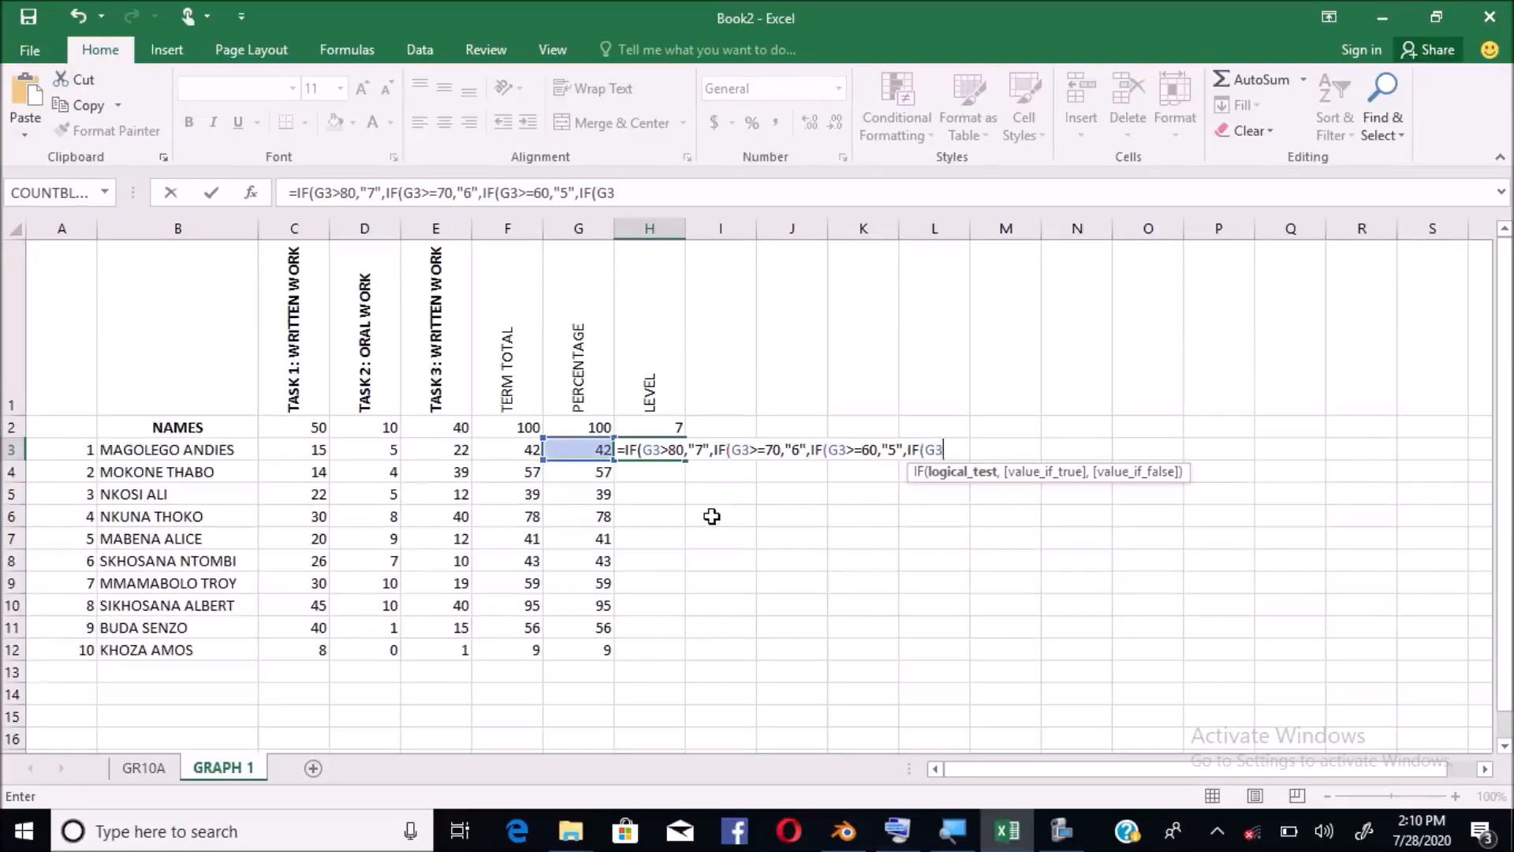
type(">=50,")
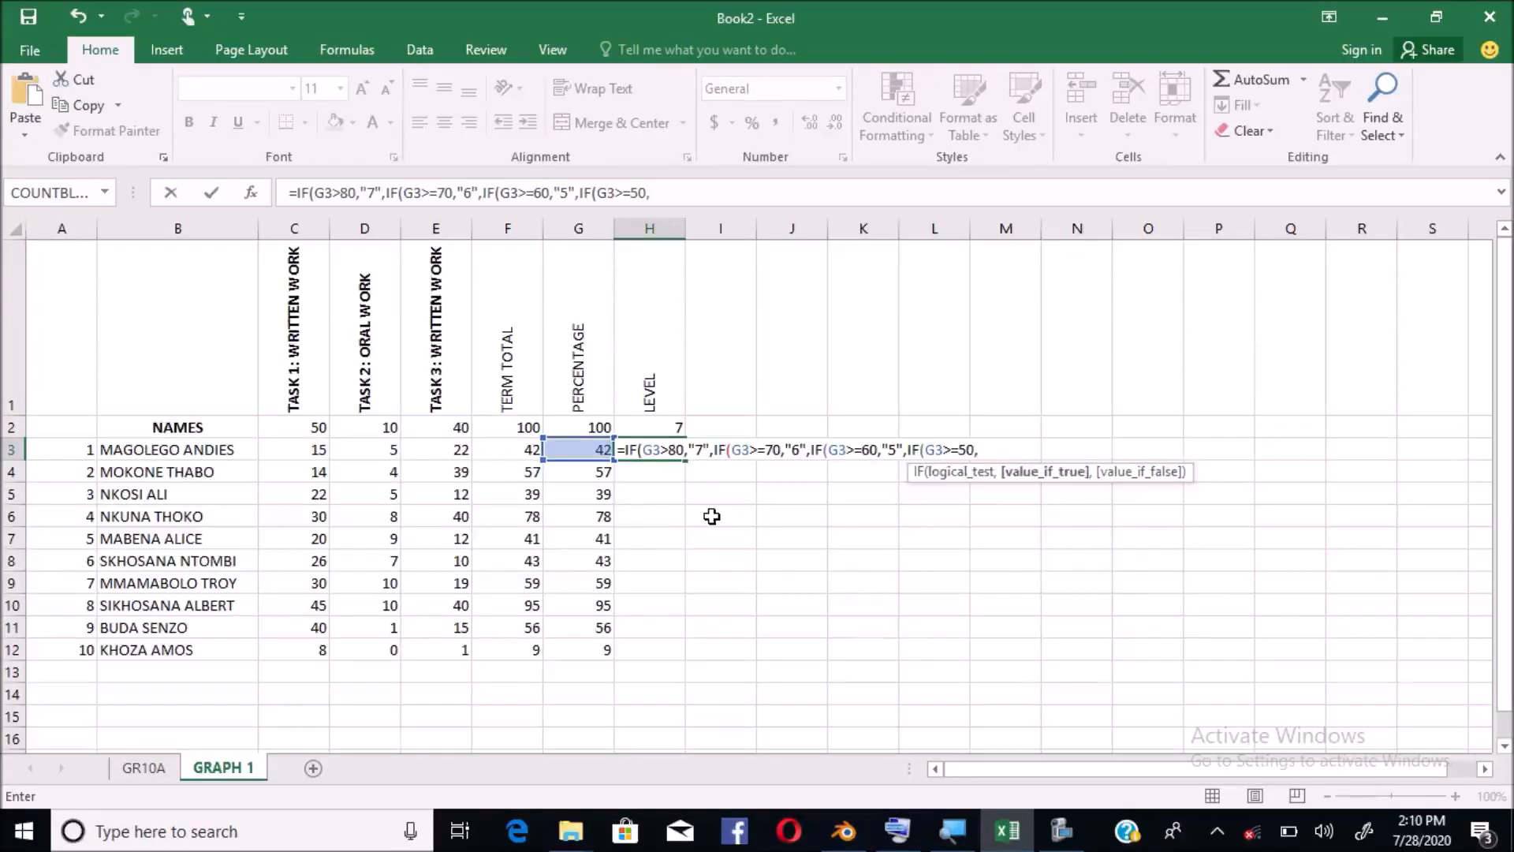
type("\"")
Add the >=50 → "4" and >=40 → "3" branches to H3, fixing the mistyped 4
type("4\",")
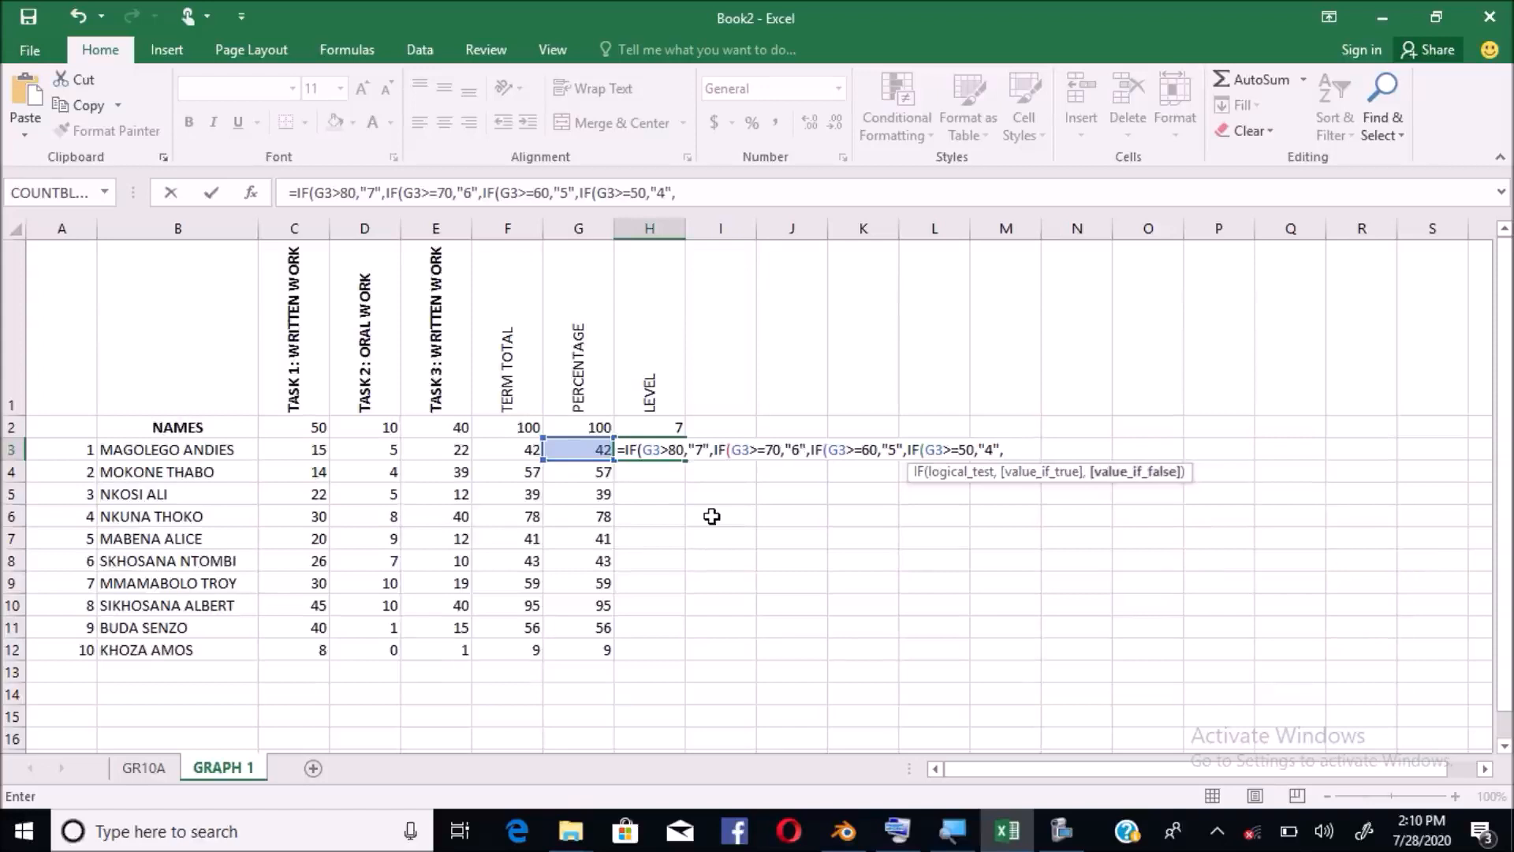
type("IF")
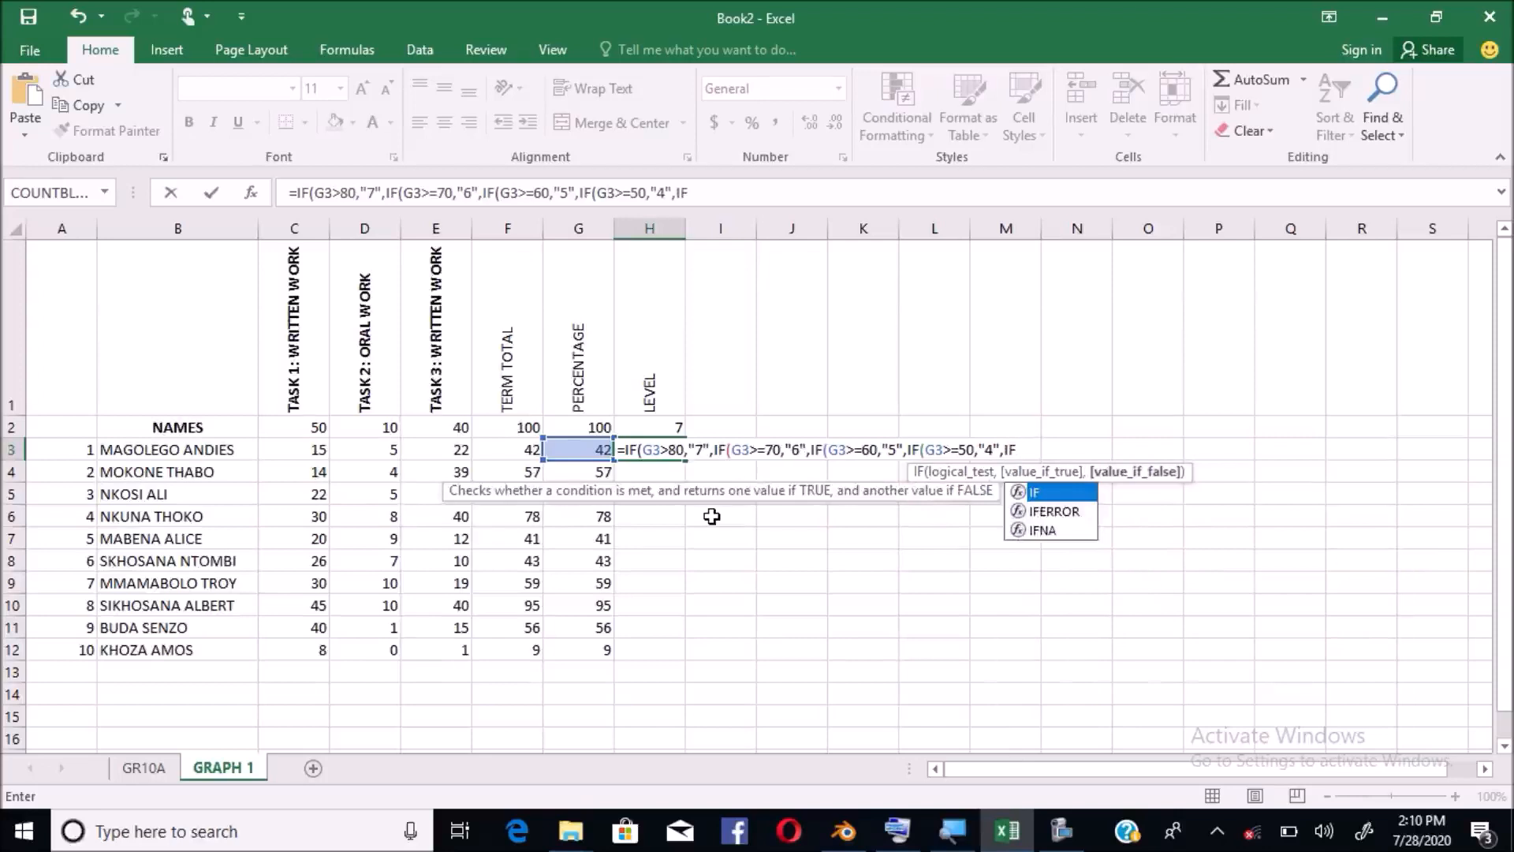
type("(")
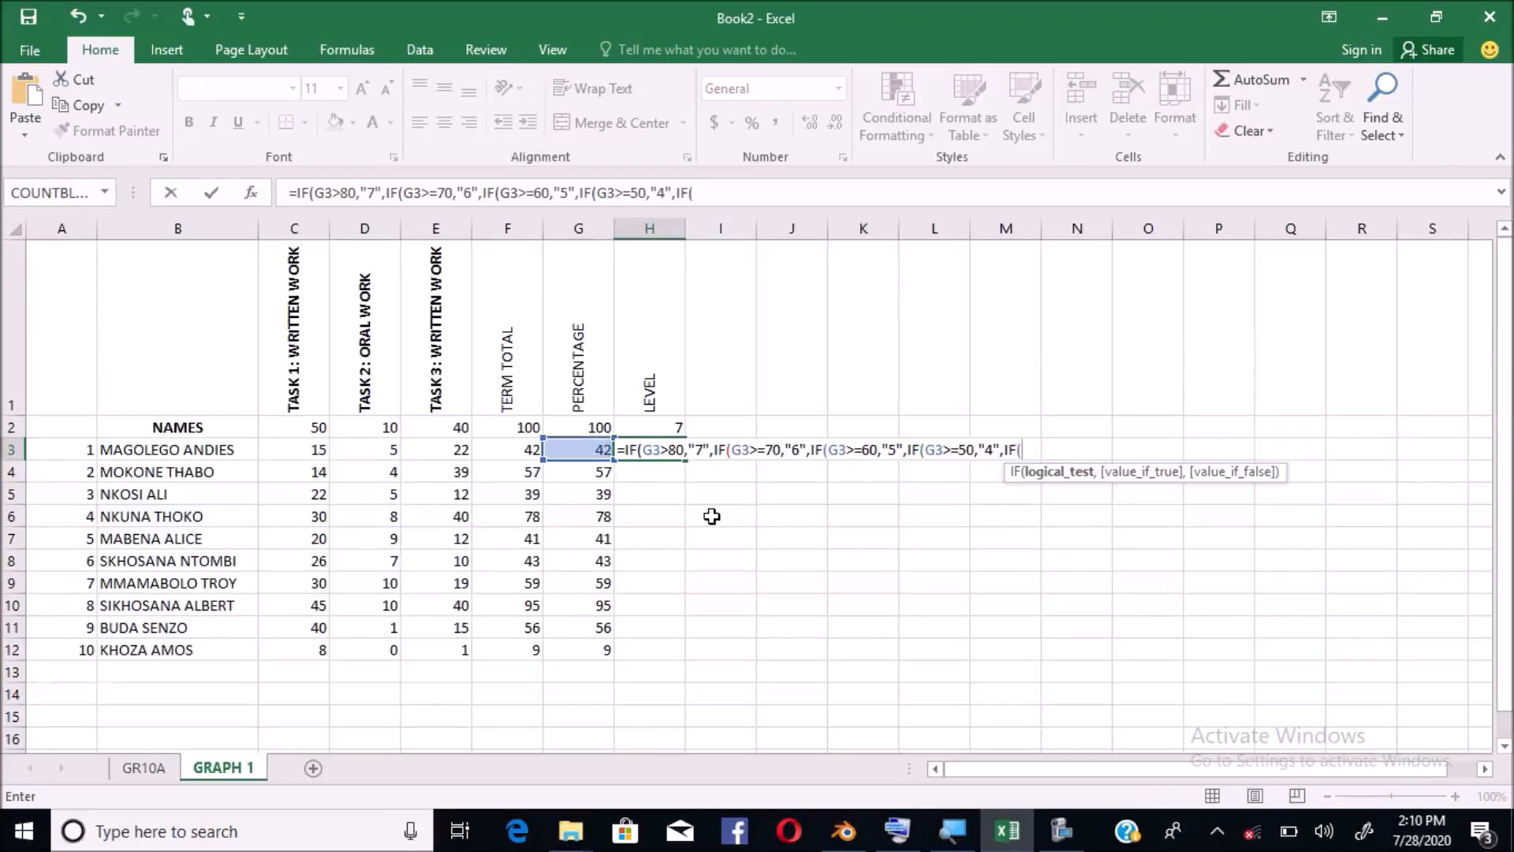
type("G3>=")
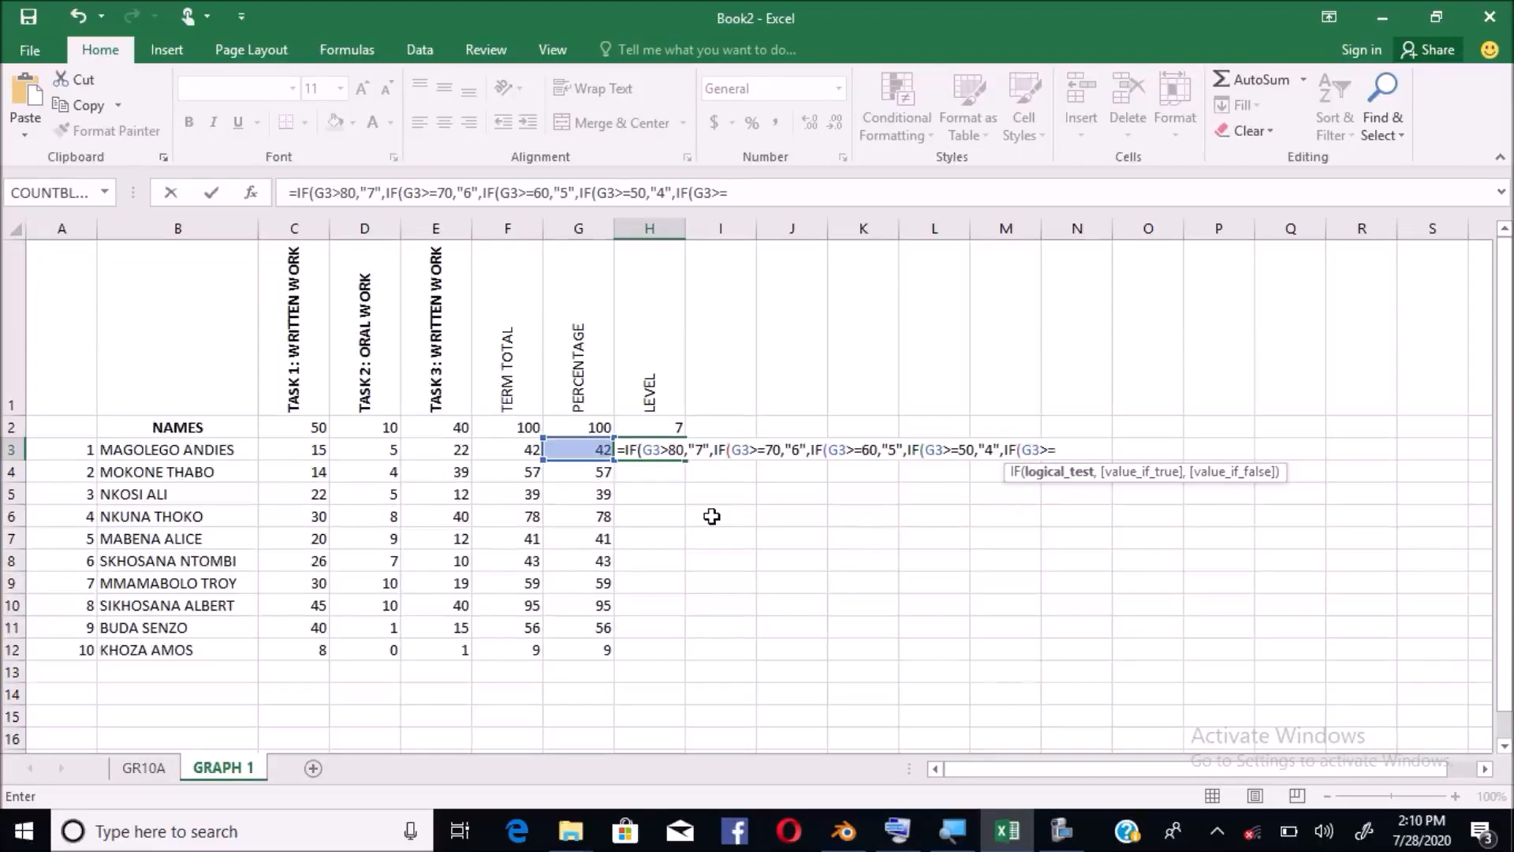
type("40,")
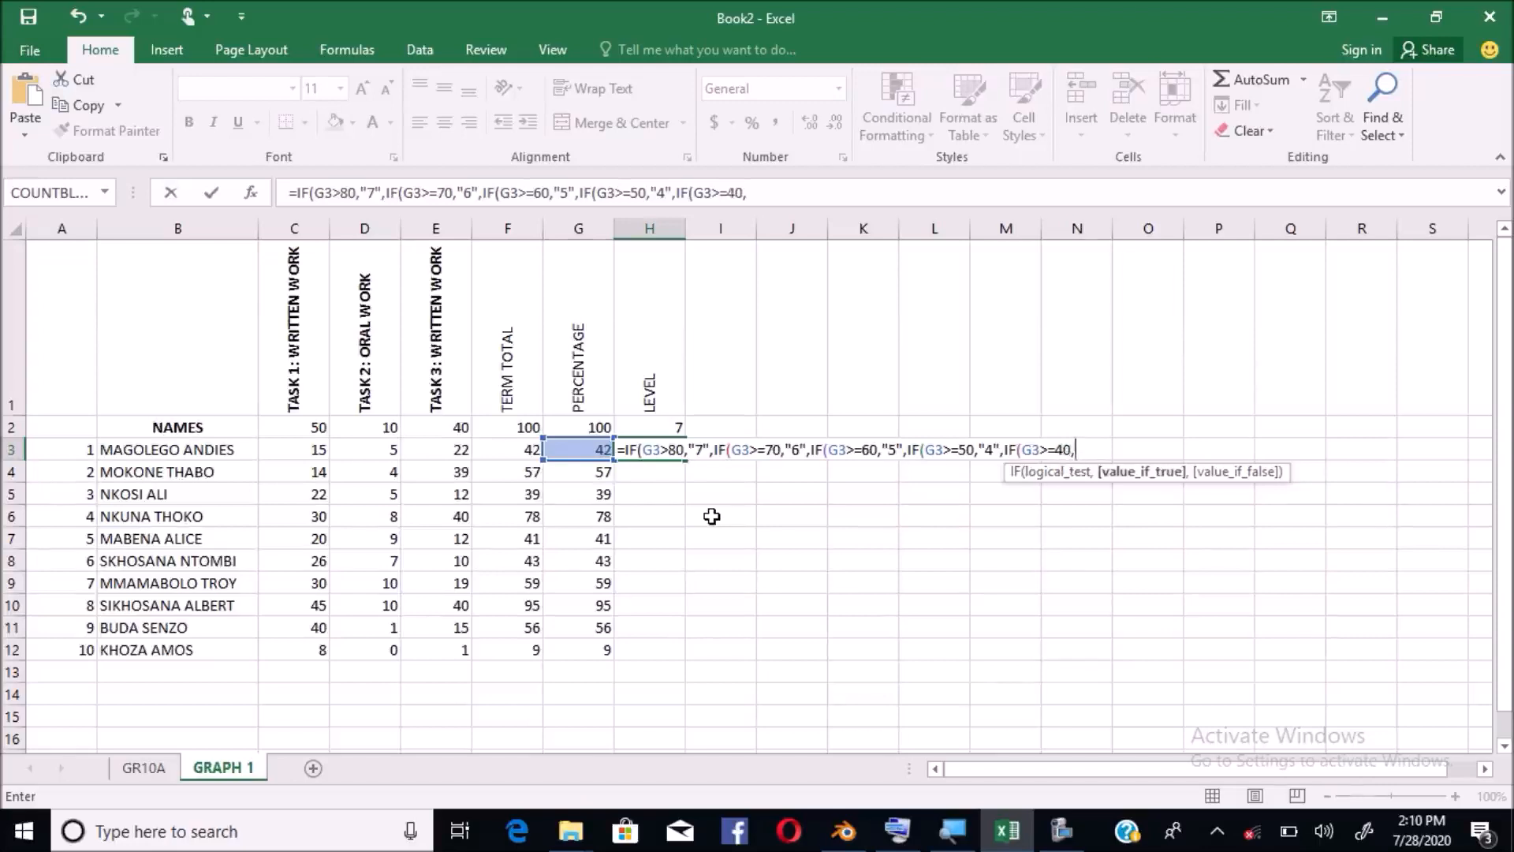
type("\"4")
key("BackSpace")
type("3")
type("\"3")
type(",")
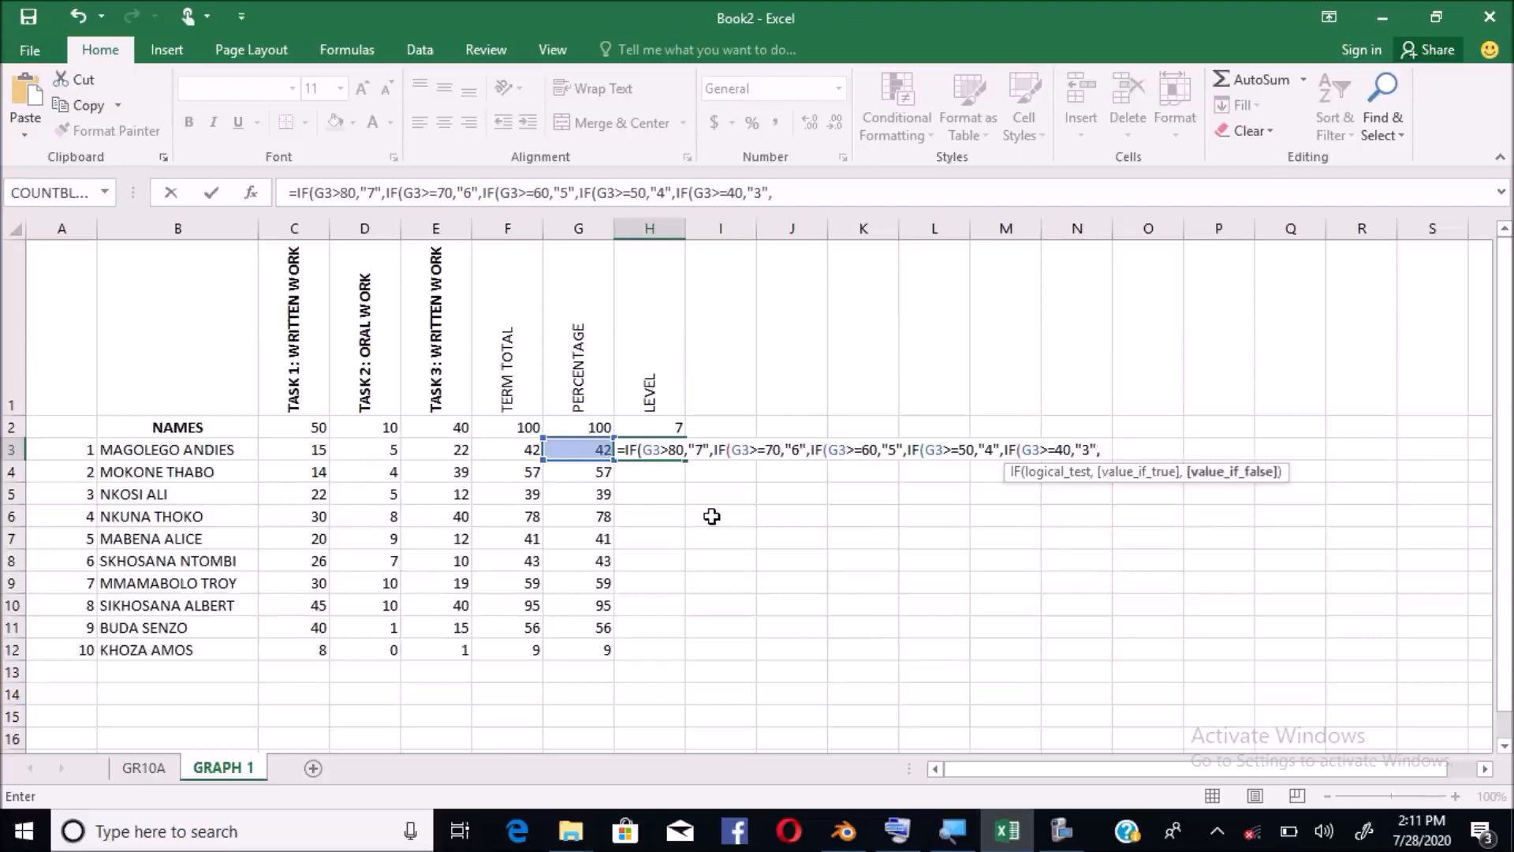
type("IF")
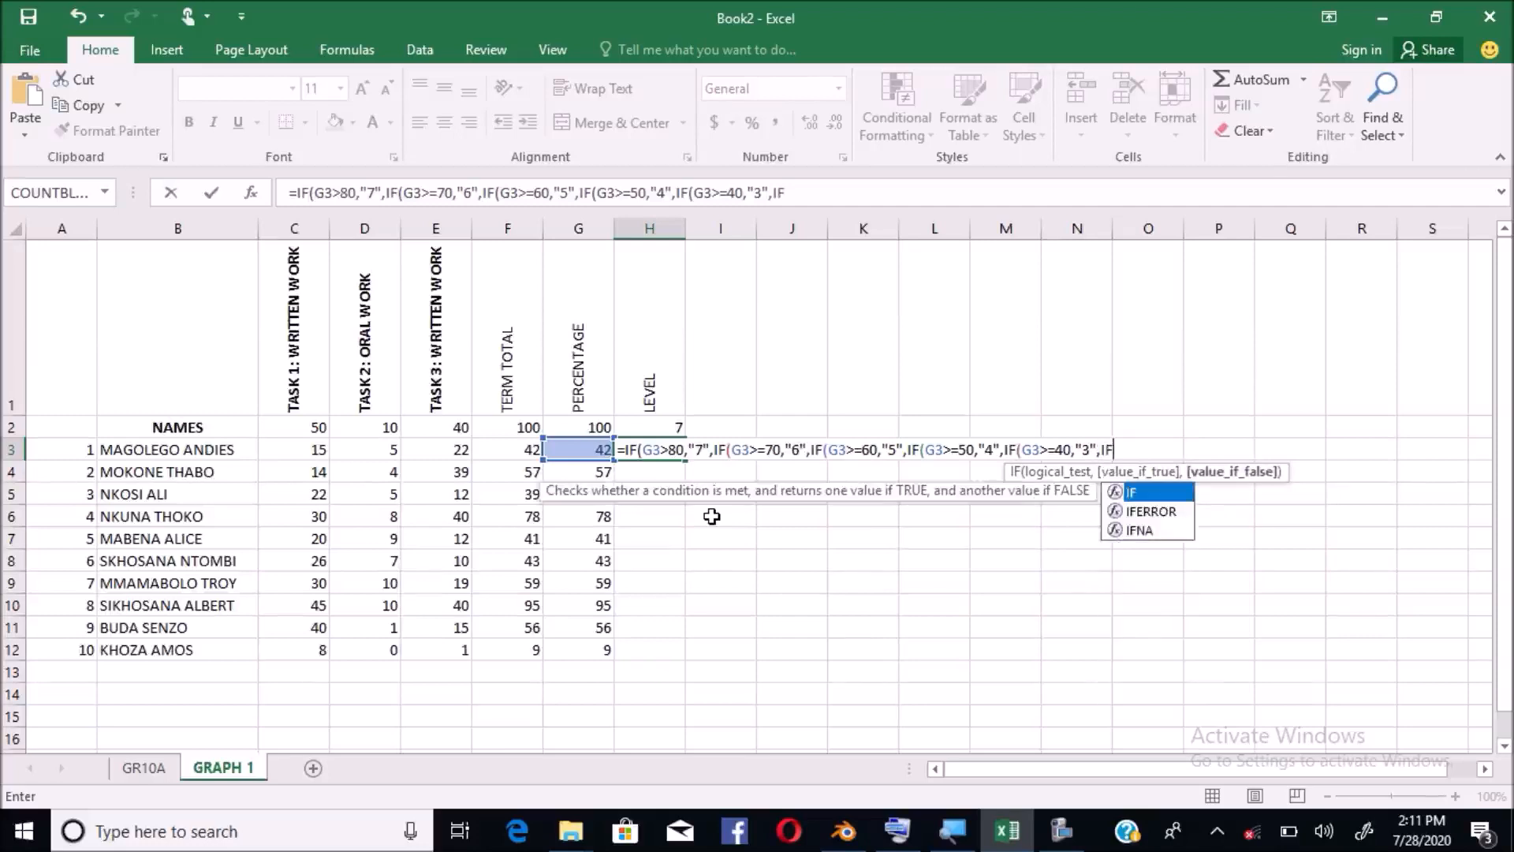
type("(G")
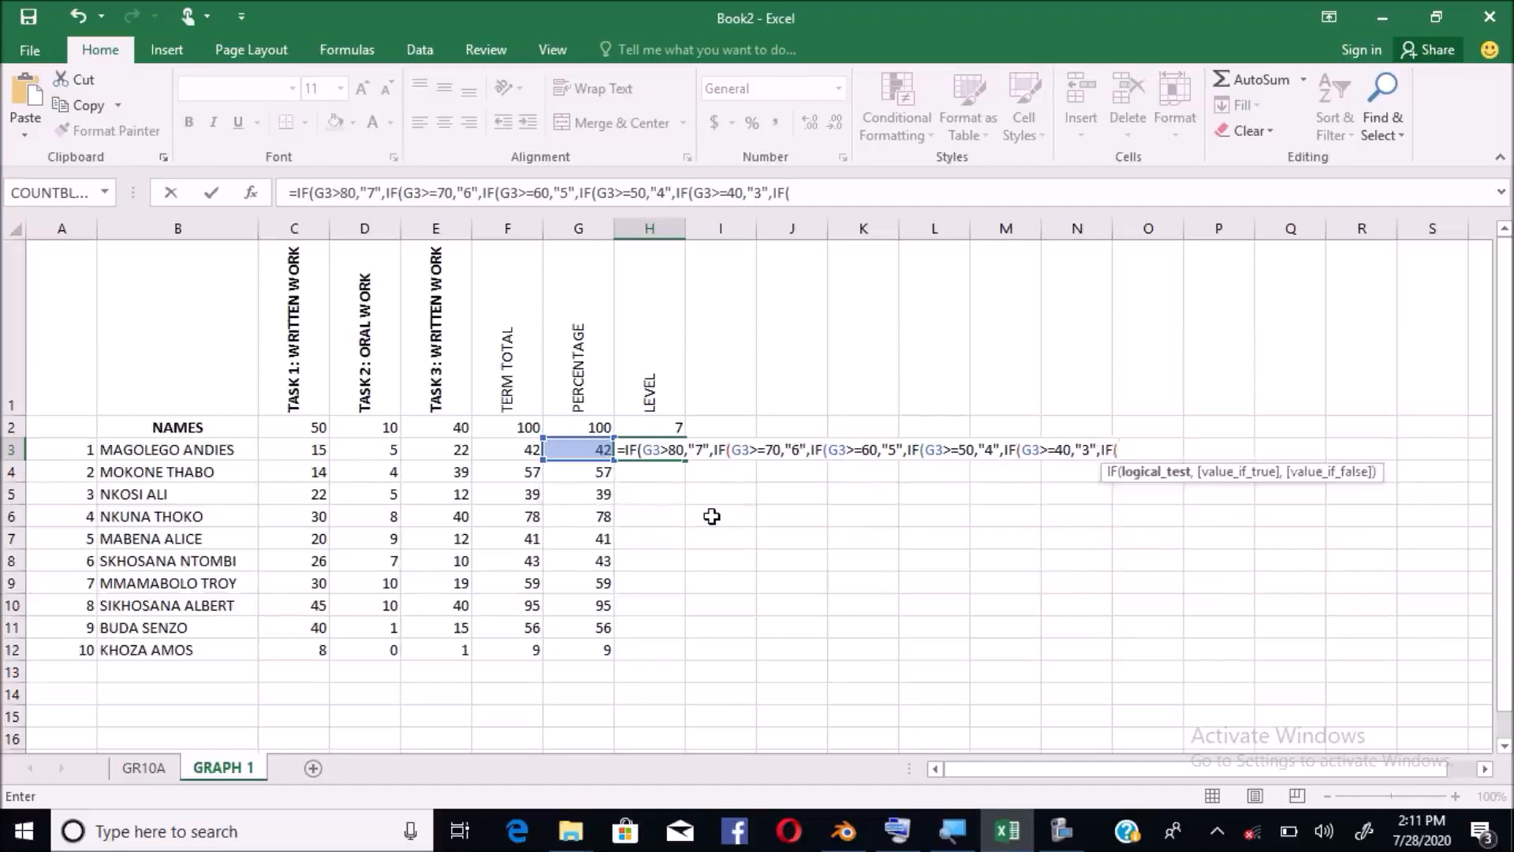
type("3>")
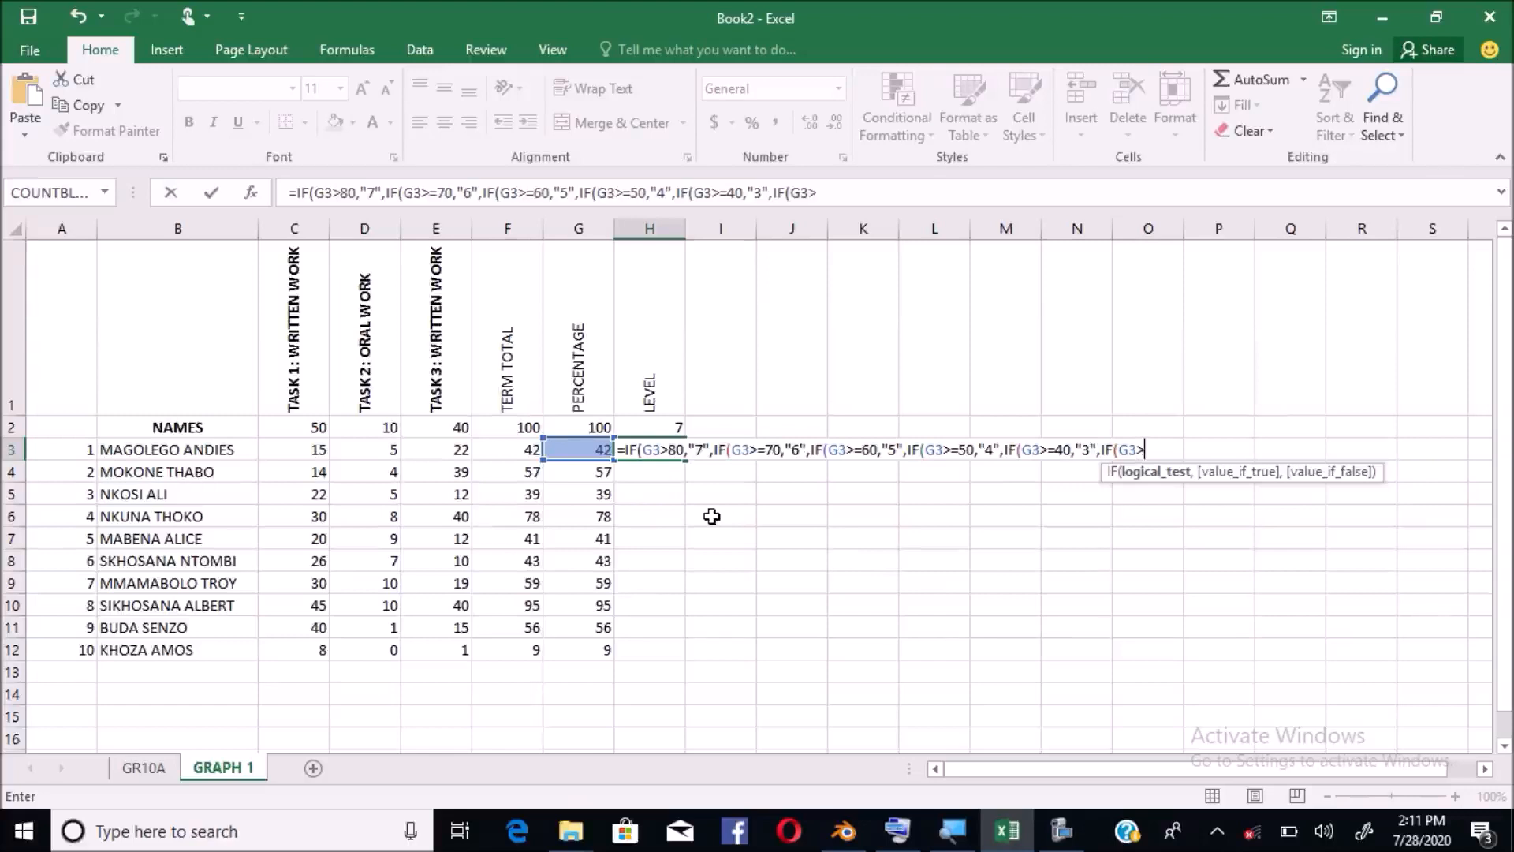
type("=30")
Finish H3 with G3>=30 → "2", else "1", close the brackets, and confirm level 3 shows
type(",")
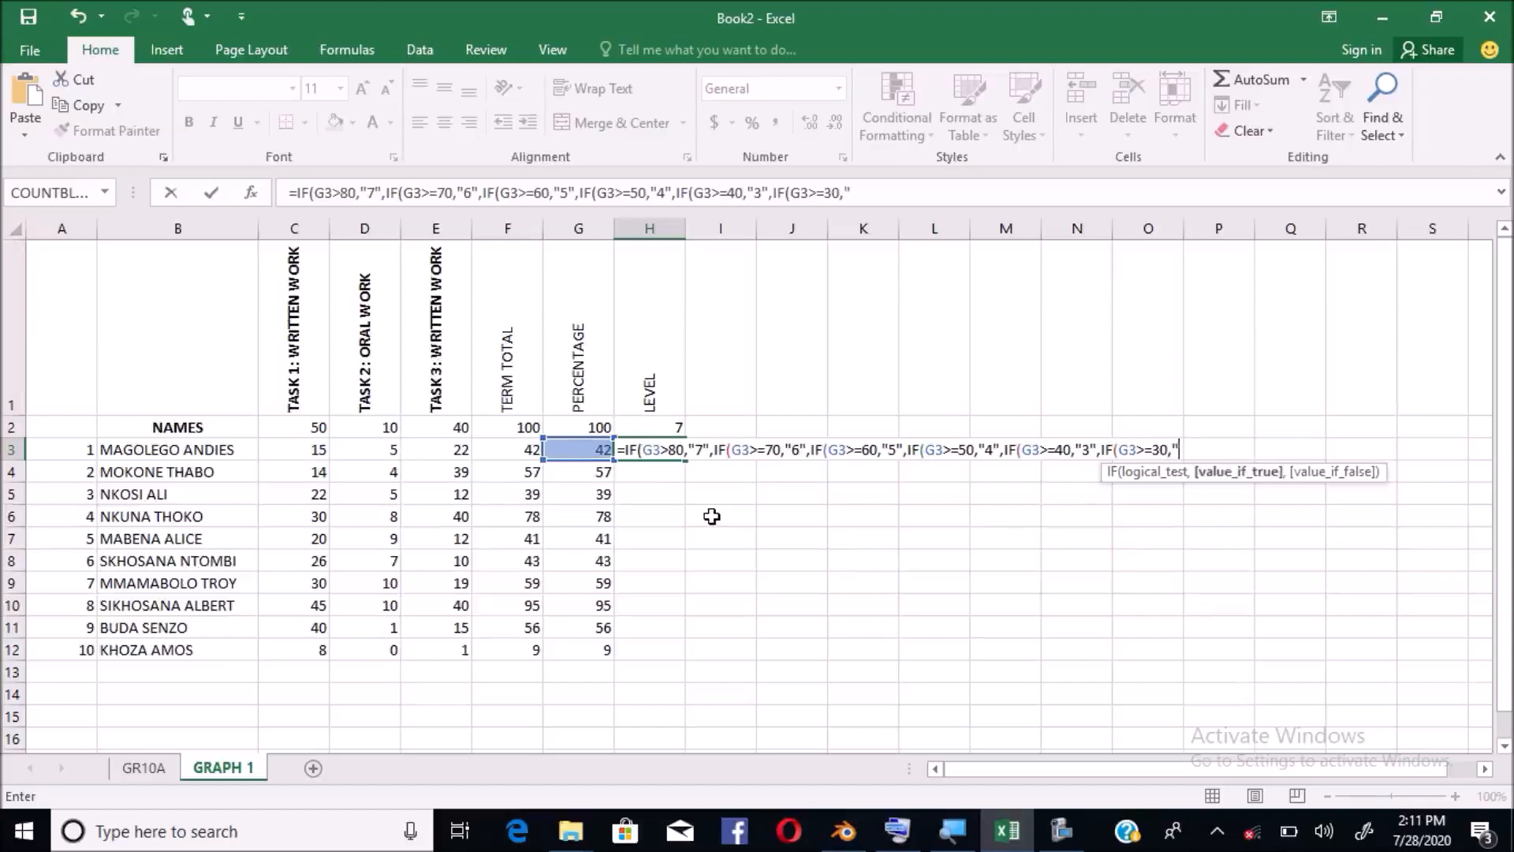
type("\"2\",")
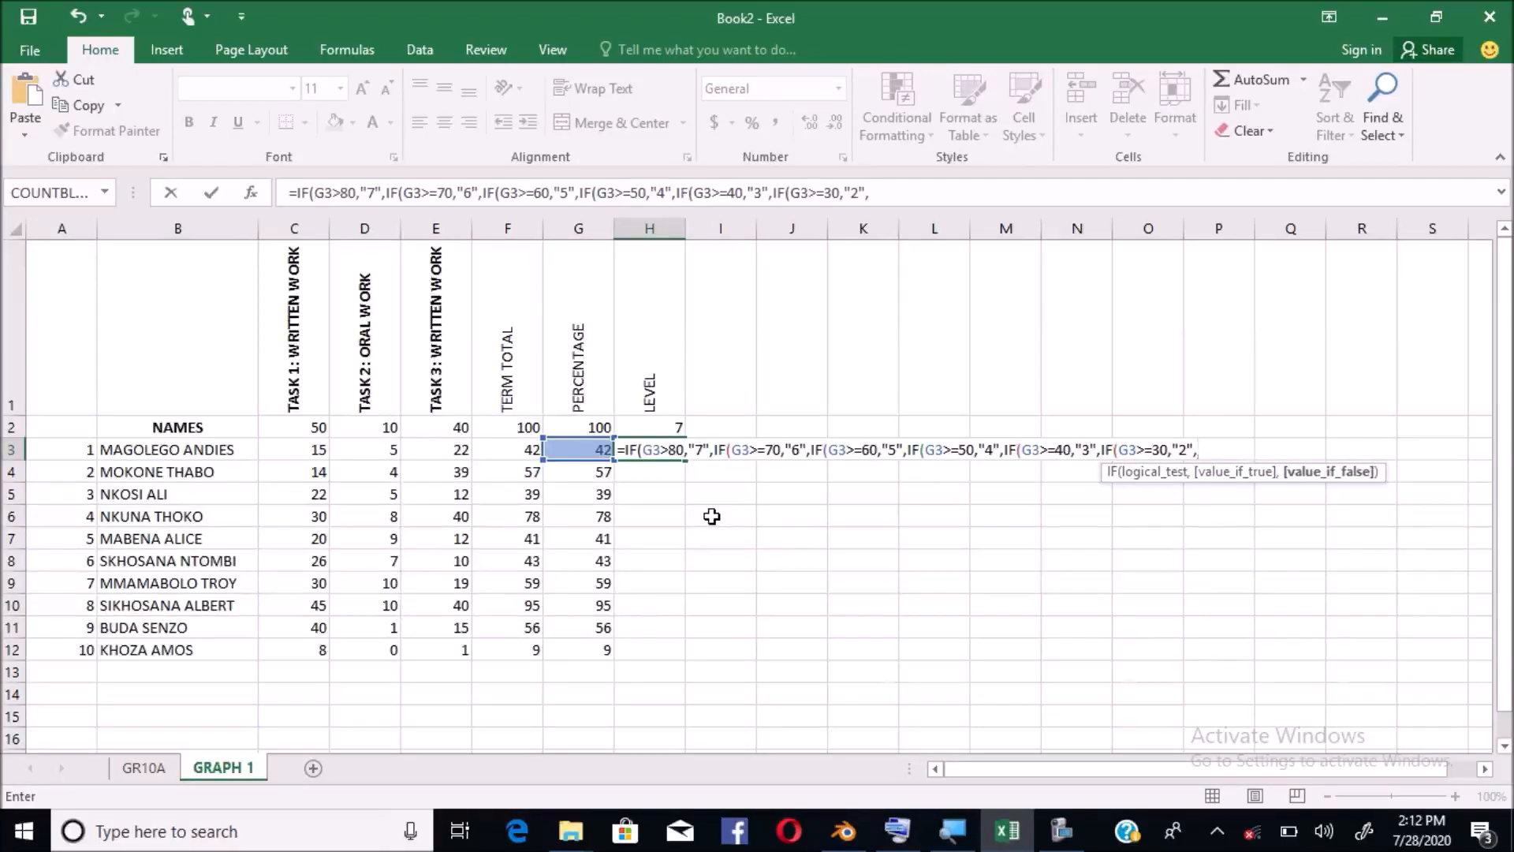
type("\"1\"")
type("))))))")
key("Return")
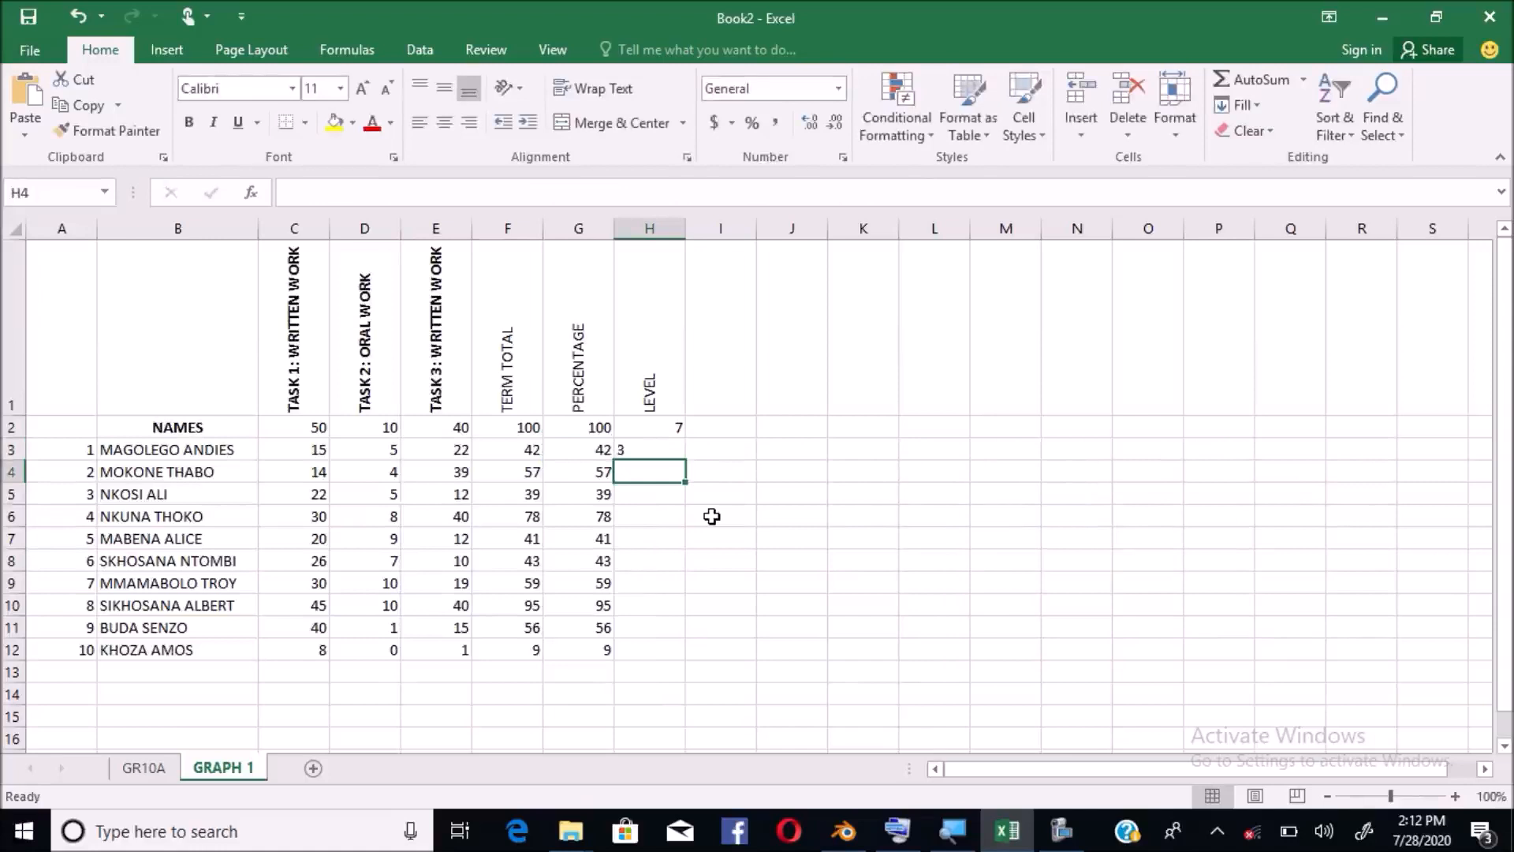
left_click(655, 449)
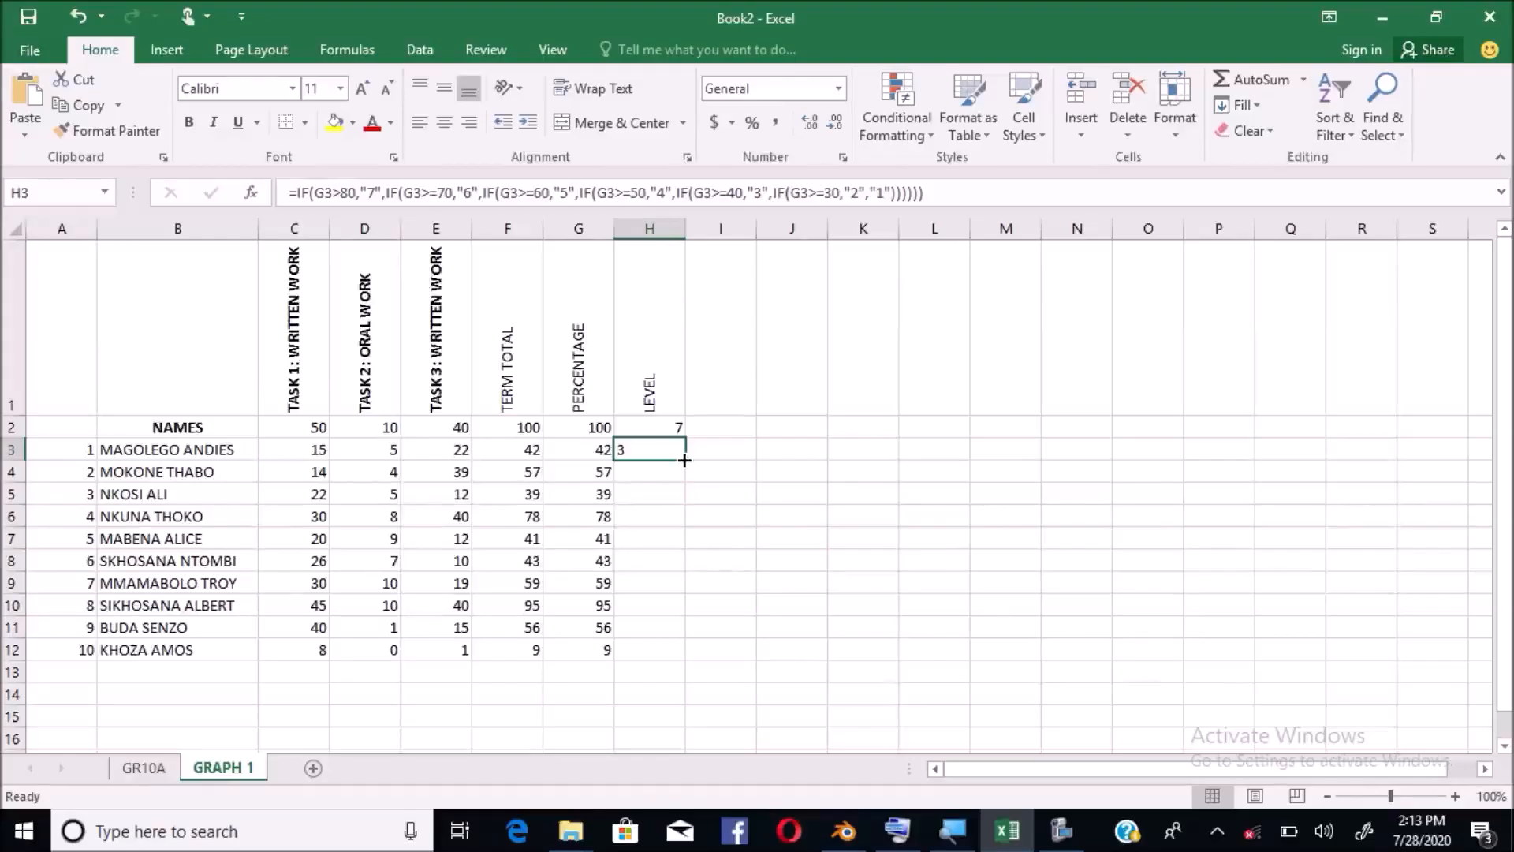
Fill the nested IF level formula from H3 down to H12, then reselect H3:H12
left_click_drag(683, 459, 680, 662)
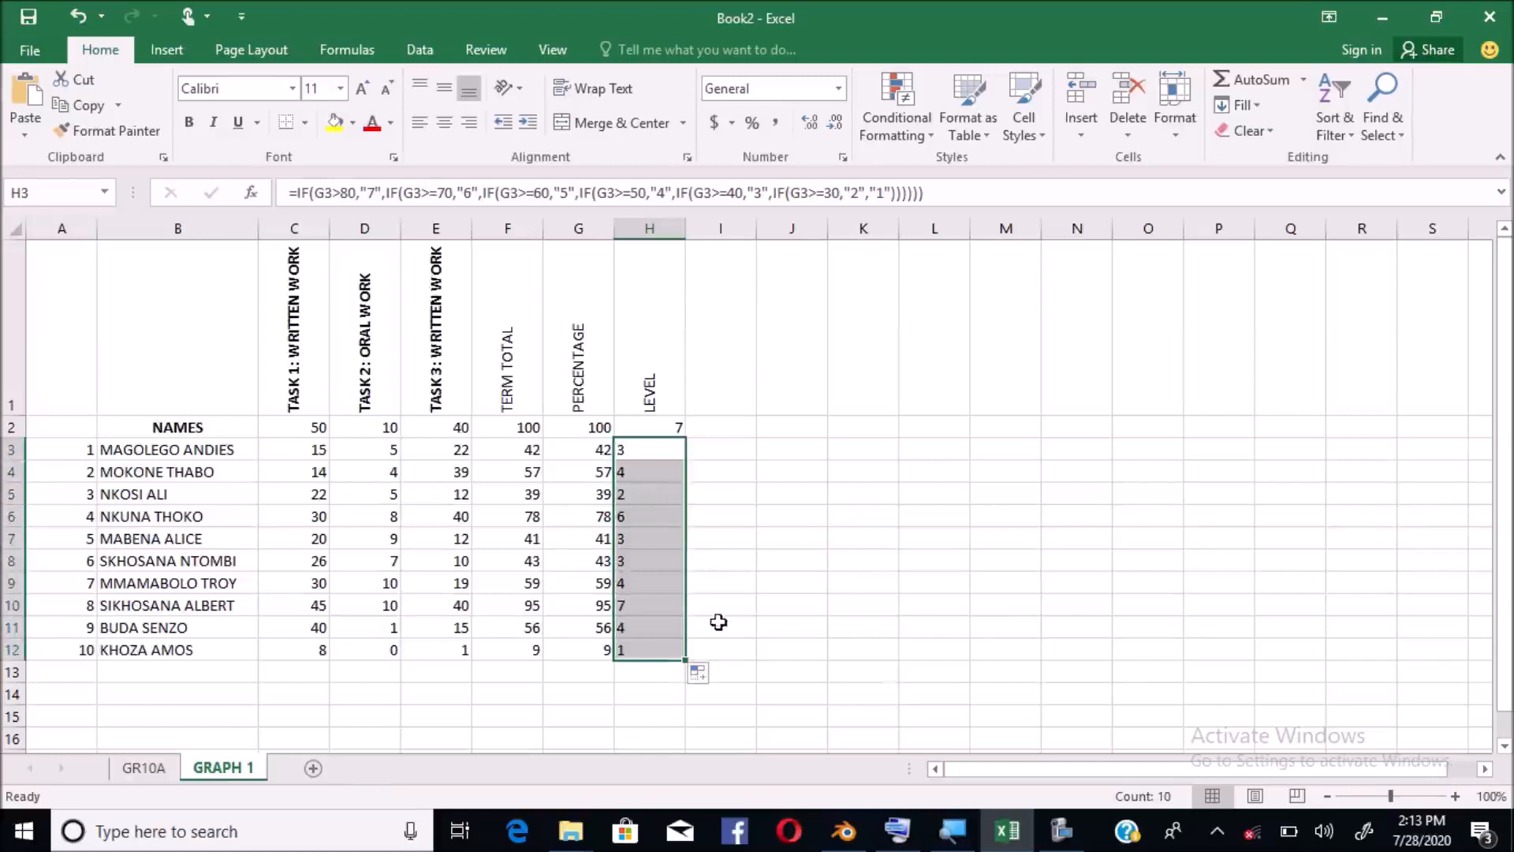
left_click(633, 650)
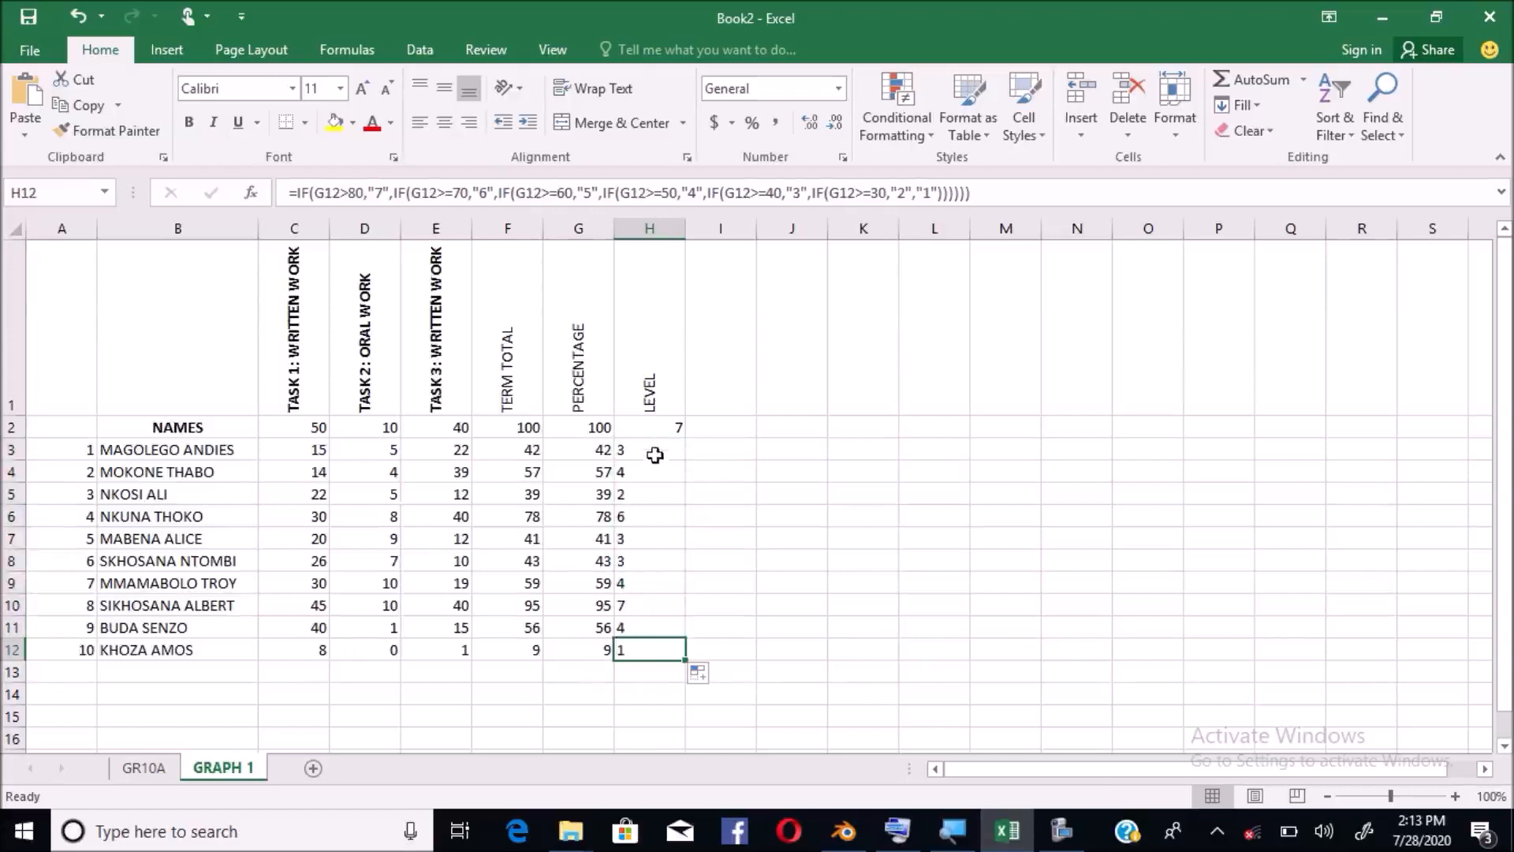
left_click_drag(655, 450, 659, 657)
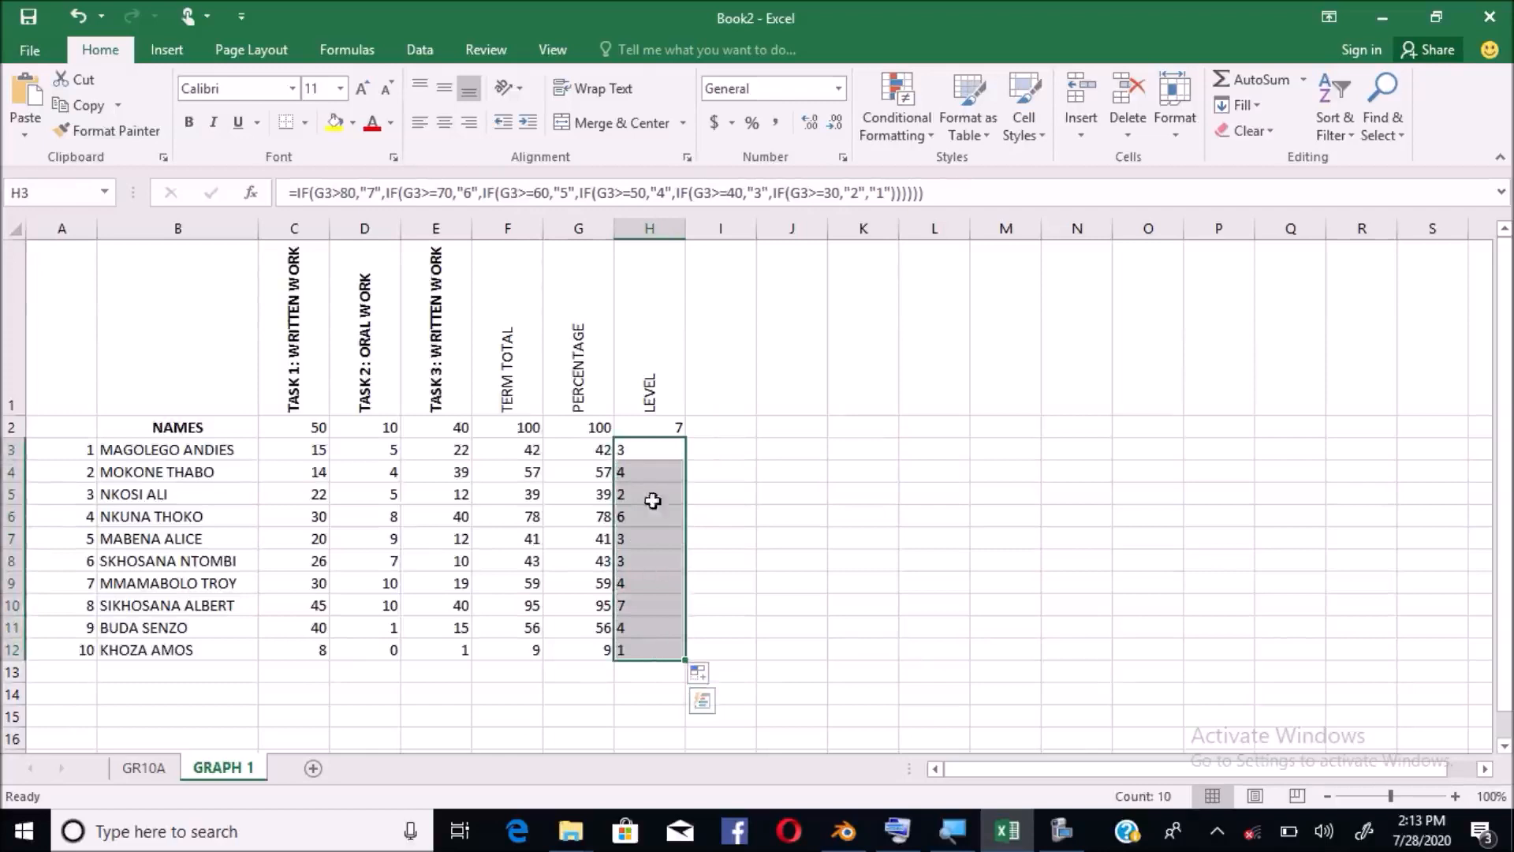
left_click(658, 449)
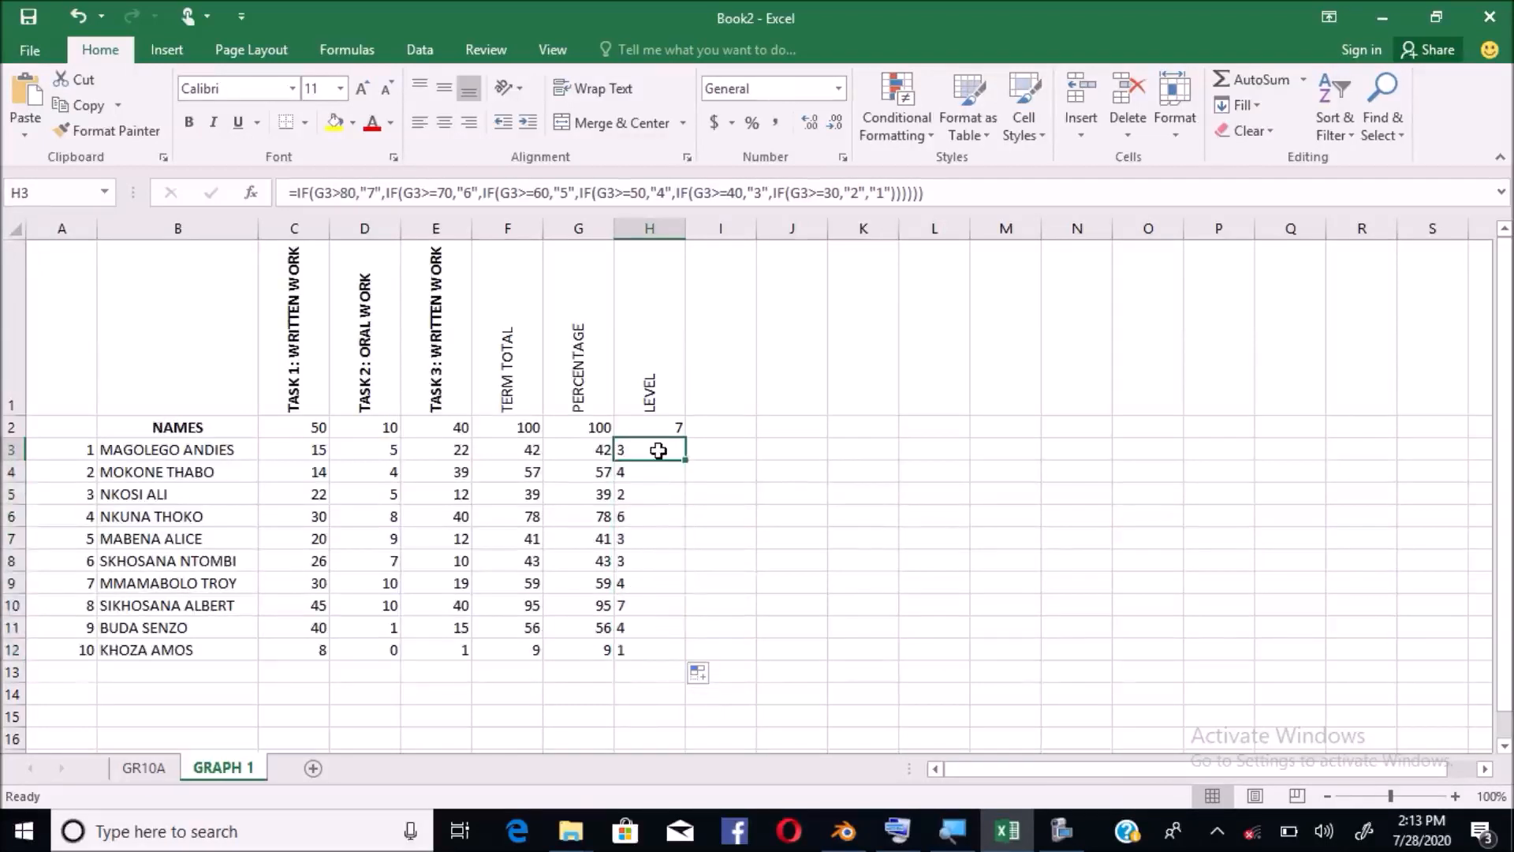
key("shift+Down")
key("shift+Down")
key("shift+Down")
key("shift+Down")
key("shift+Down")
key("shift+Down")
key("shift+Down")
key("shift+Down")
key("shift+Down")
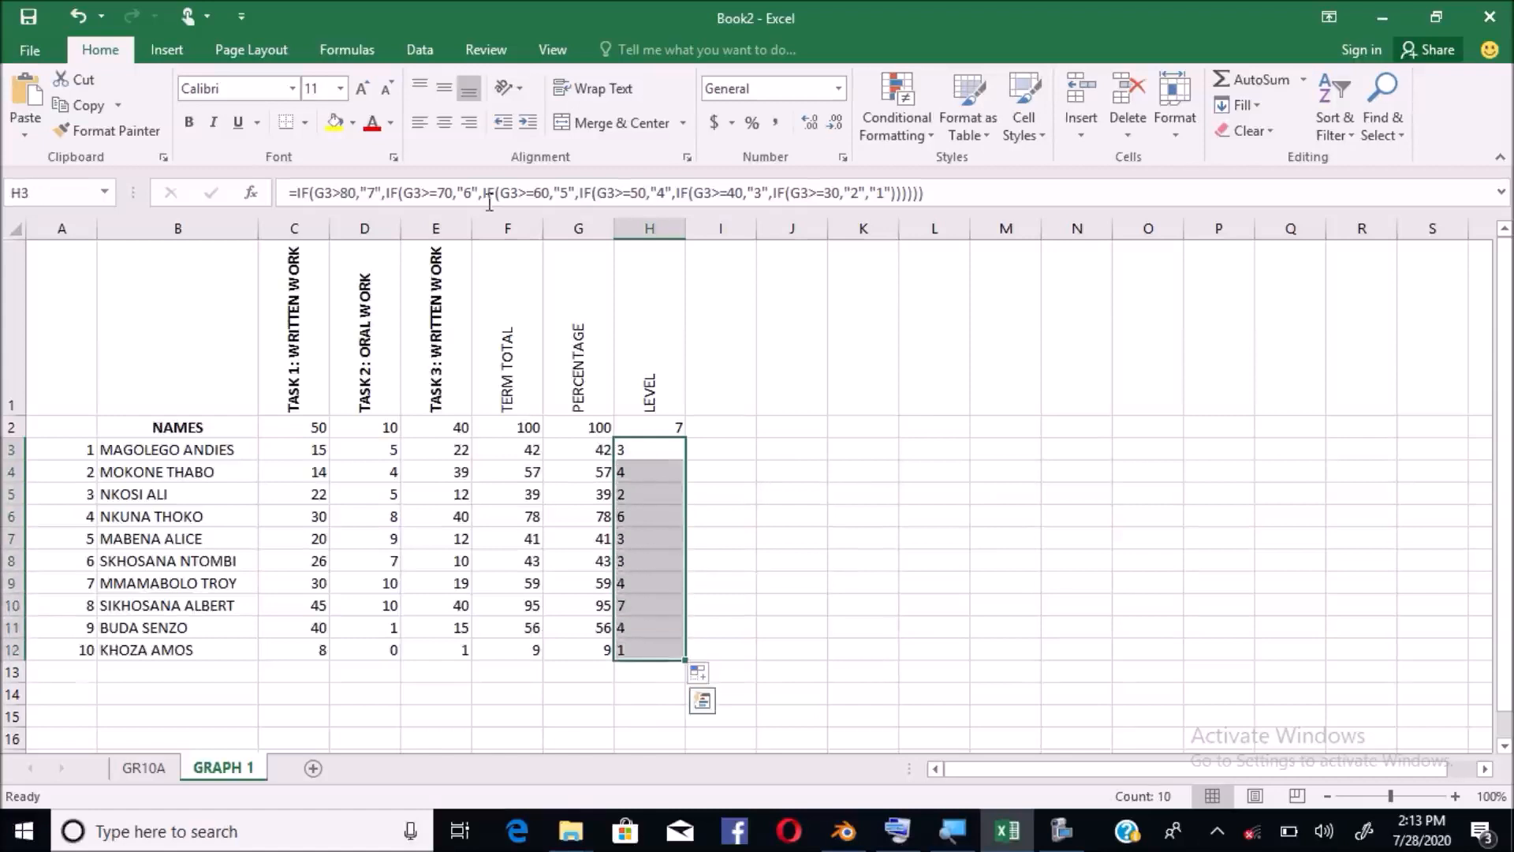
Centre the H3:H12 levels and colour them red, then centre the maximum 7 in H2
left_click(451, 124)
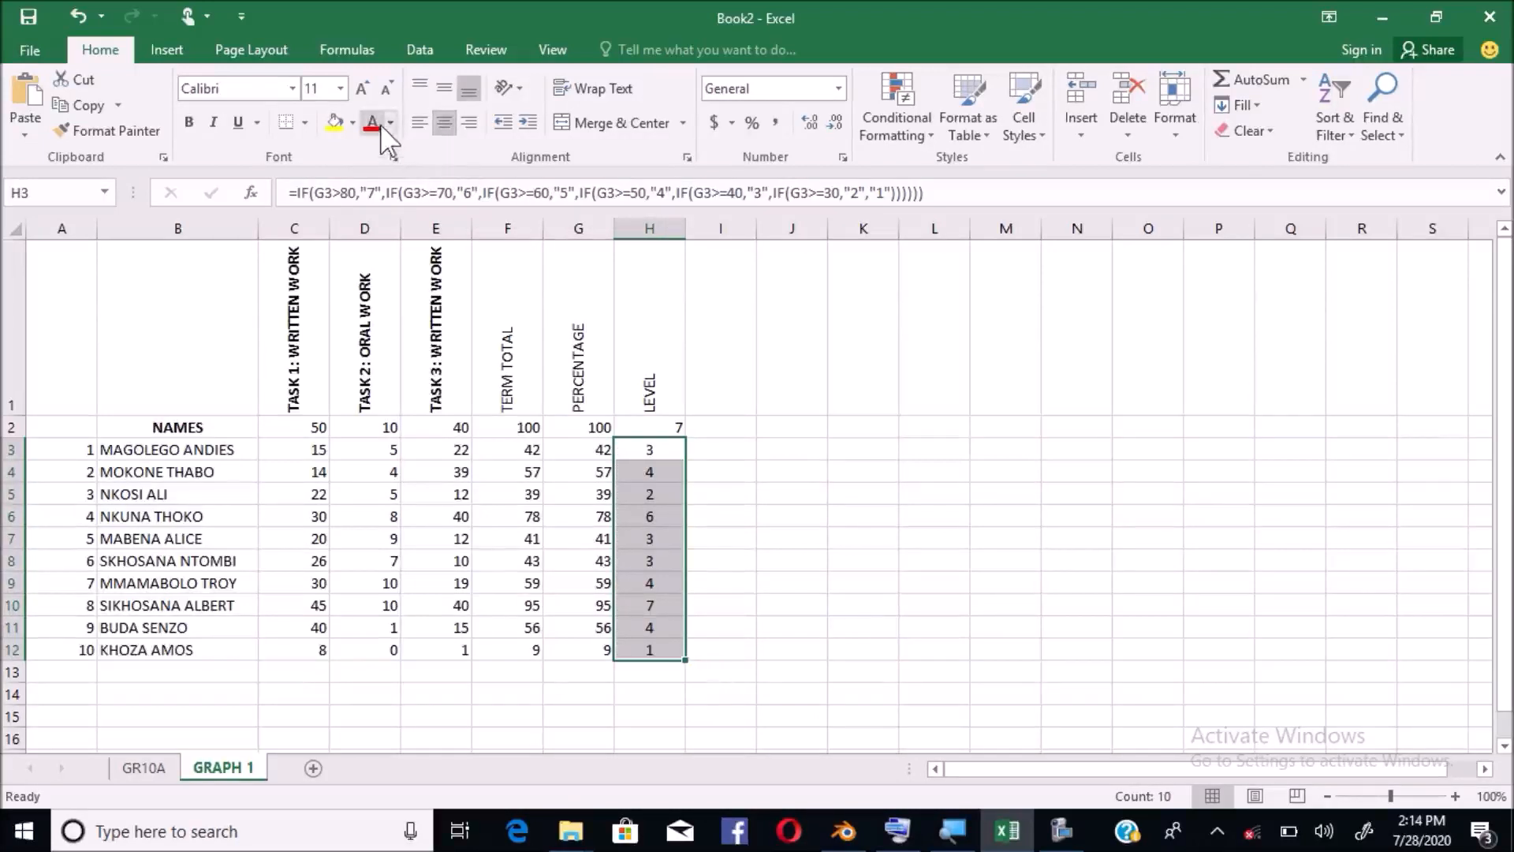
key("ctrl+q")
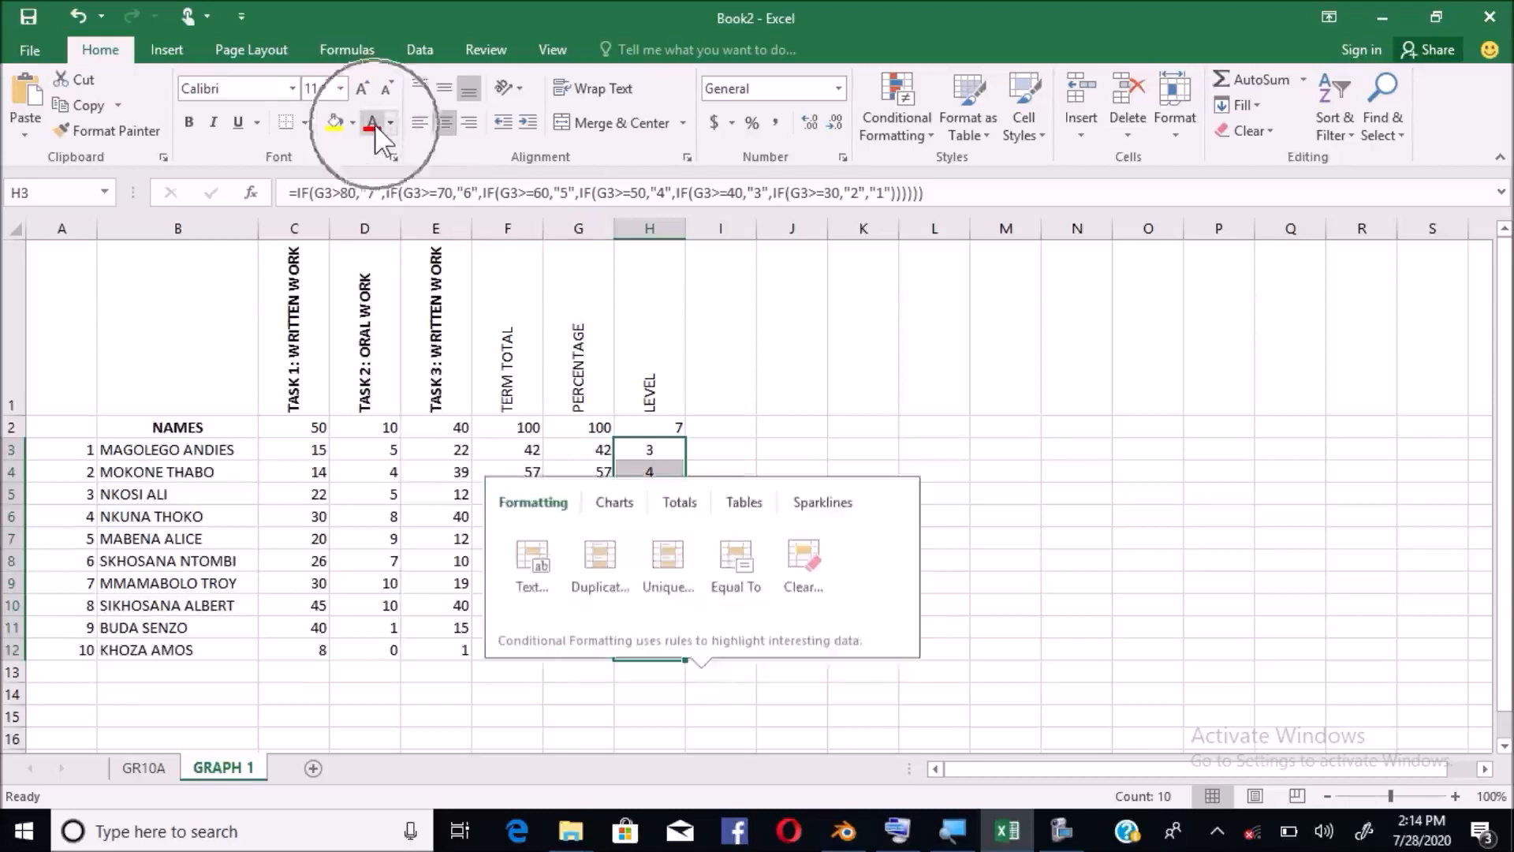
key("Escape")
left_click(372, 126)
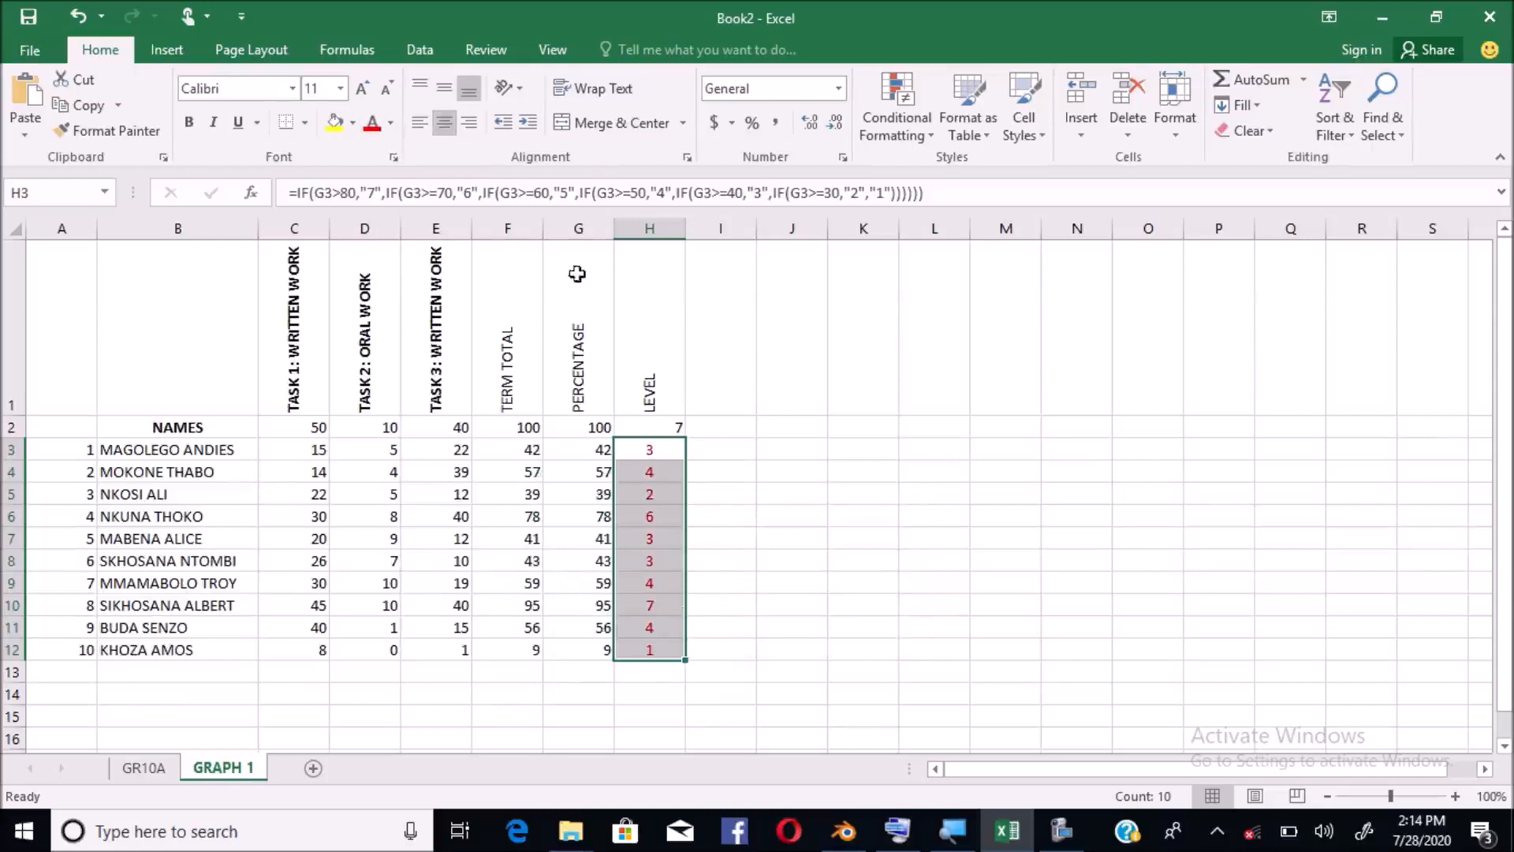
left_click(656, 427)
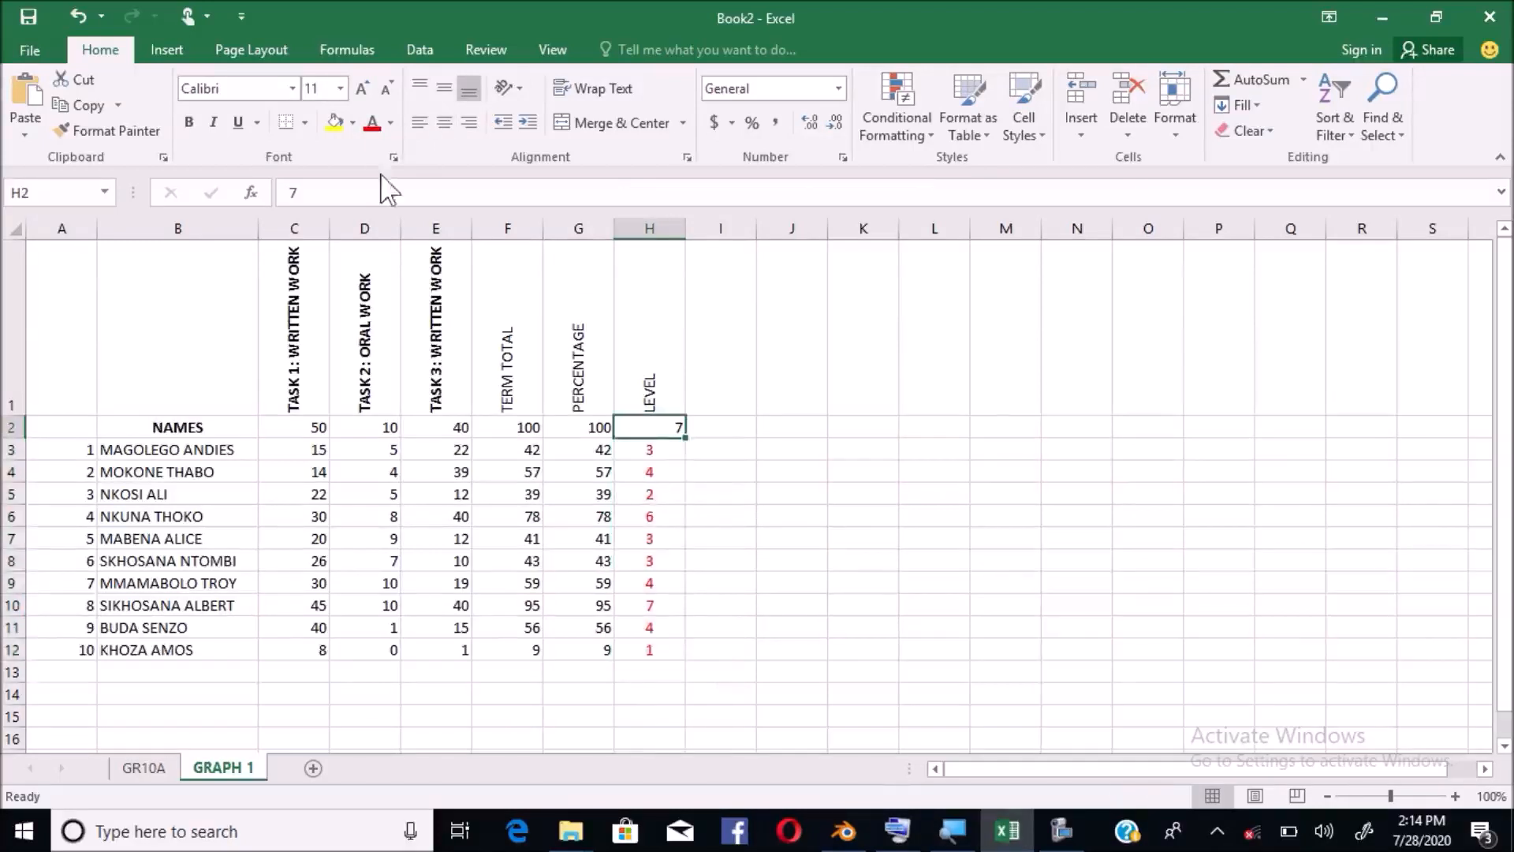
left_click(446, 124)
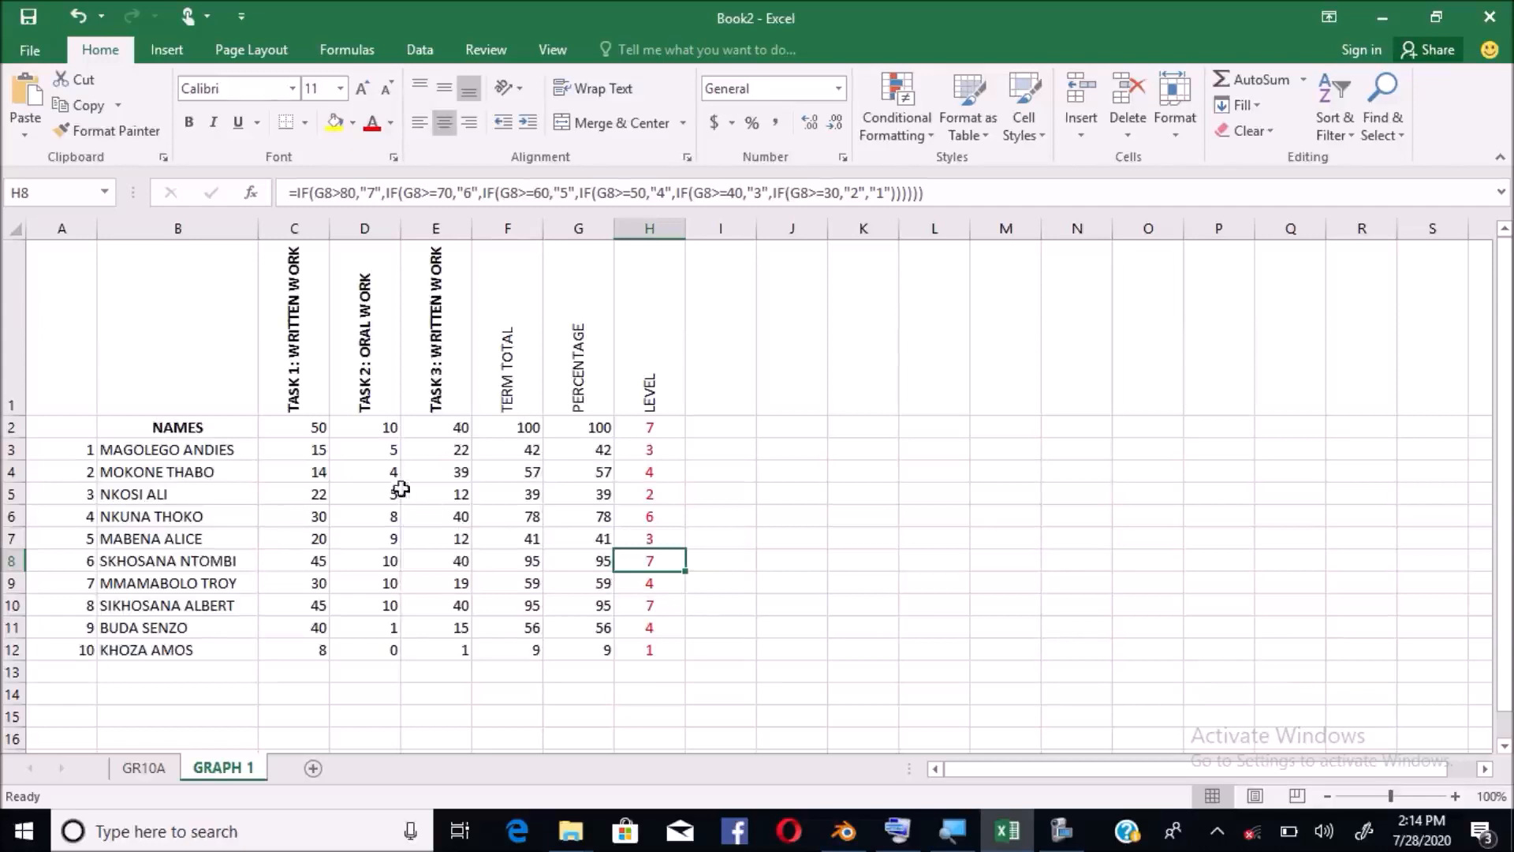
left_click(397, 449)
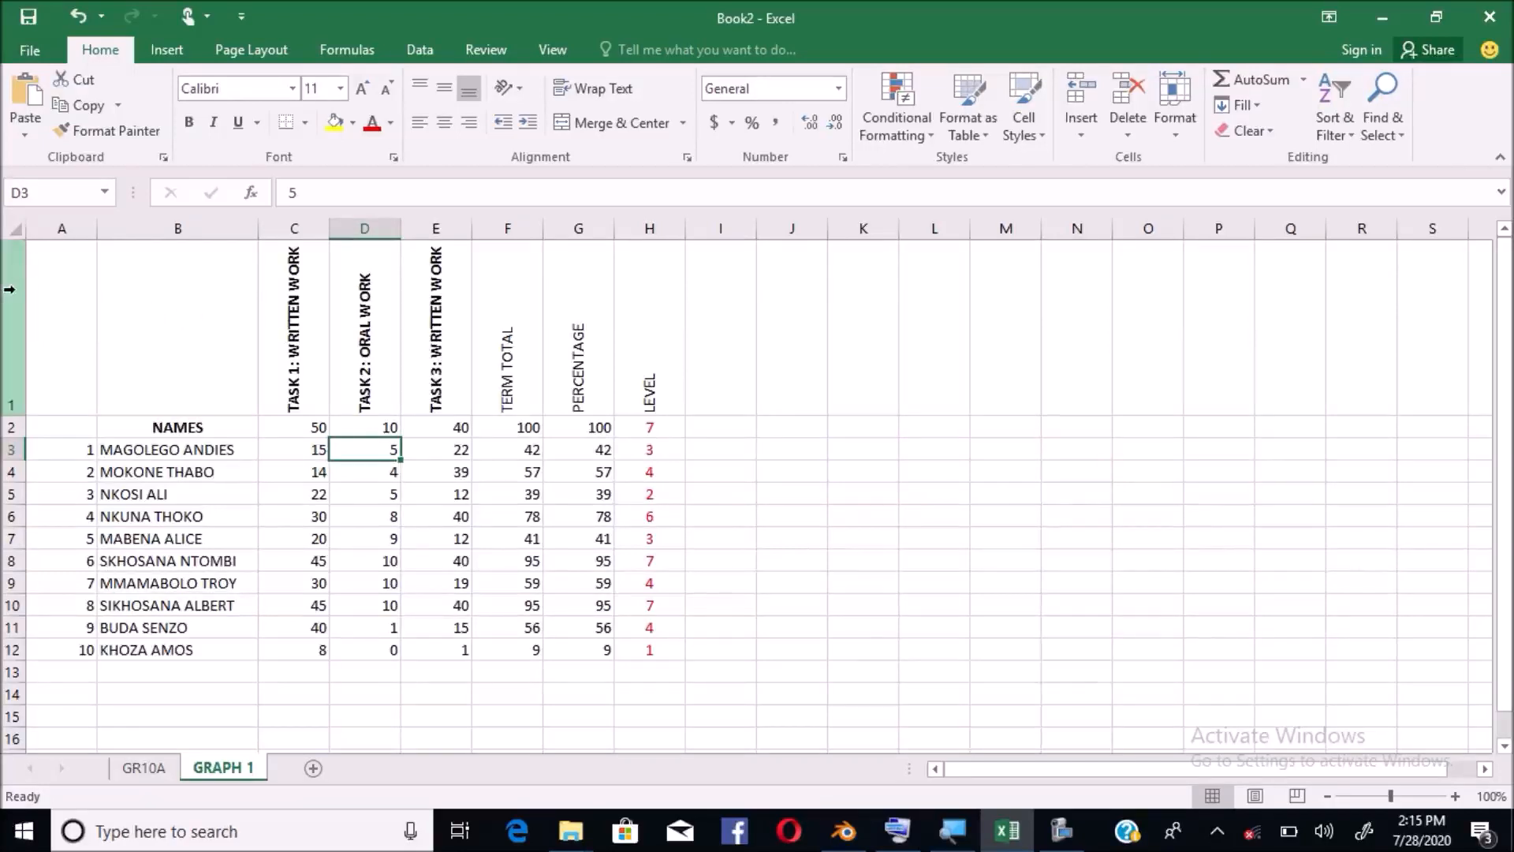
Insert a blank row above the headings and enter 'GRADE 10 A COMPOSITE MARK SHEET' in A1
right_click(4, 378)
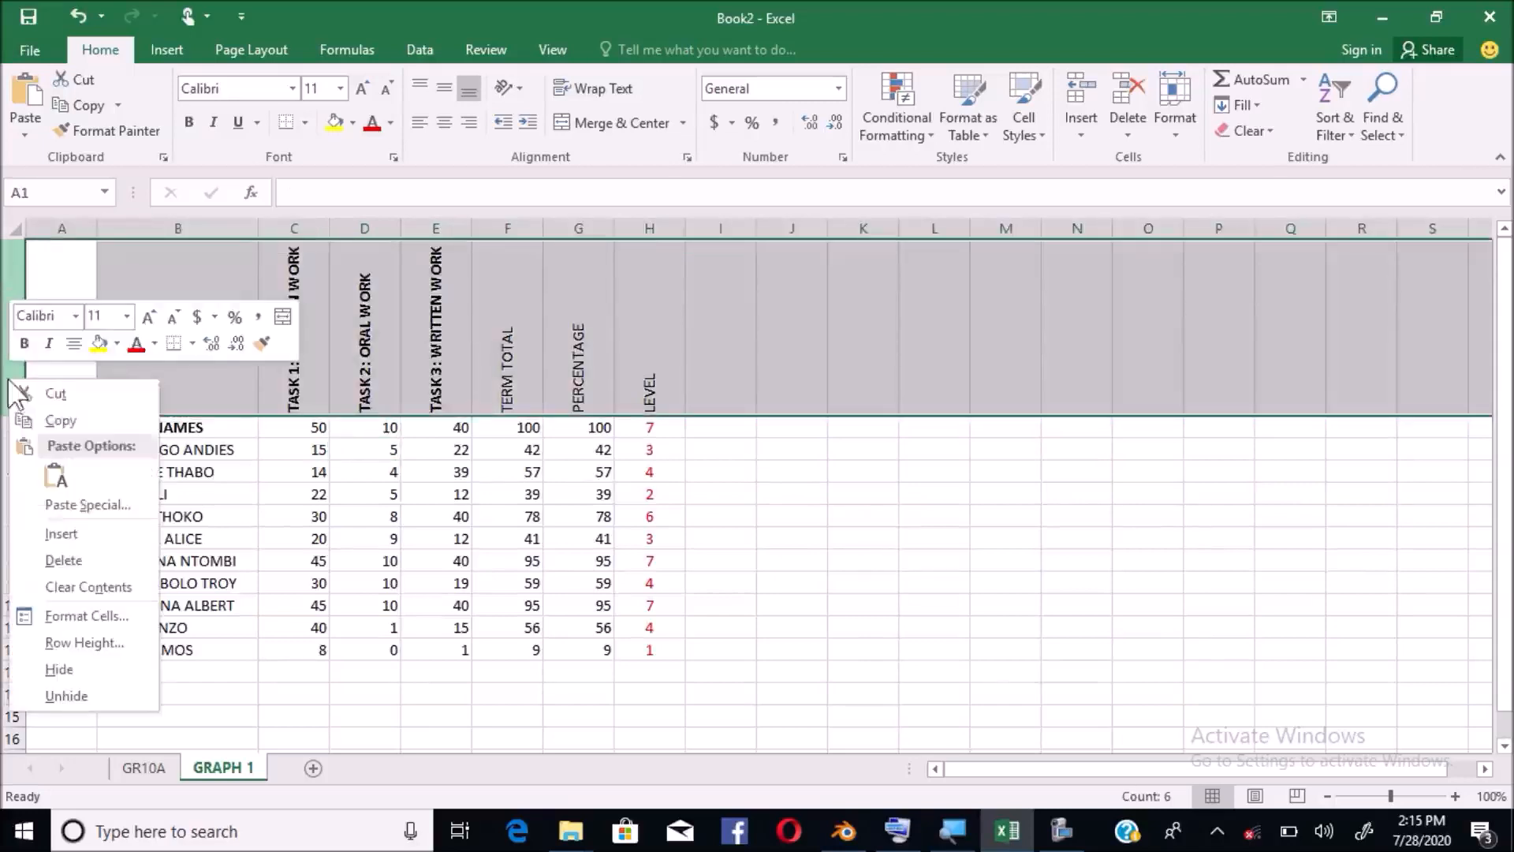
left_click(84, 533)
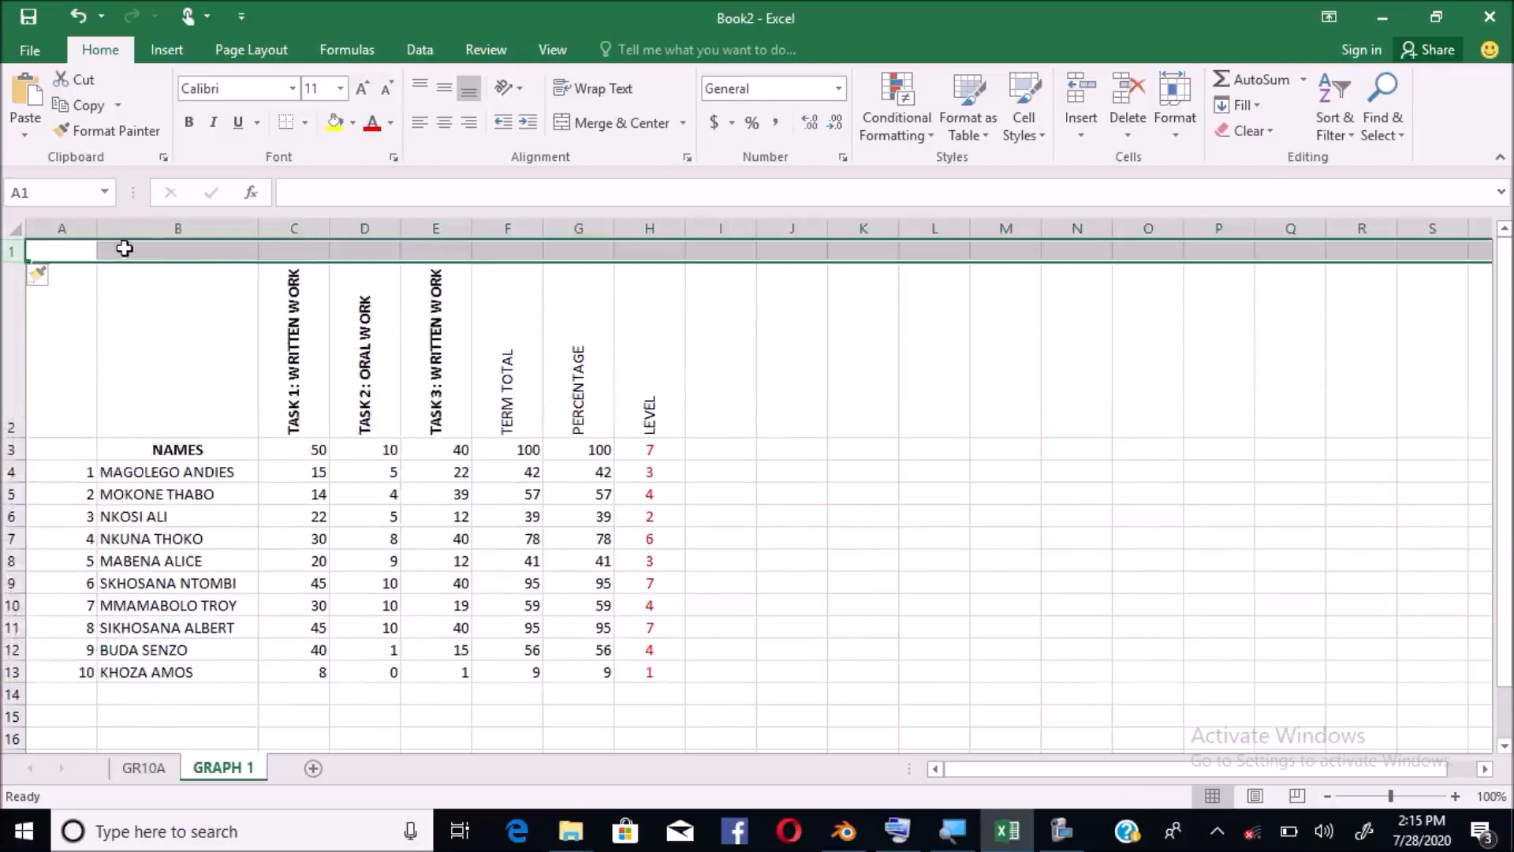
left_click(88, 250)
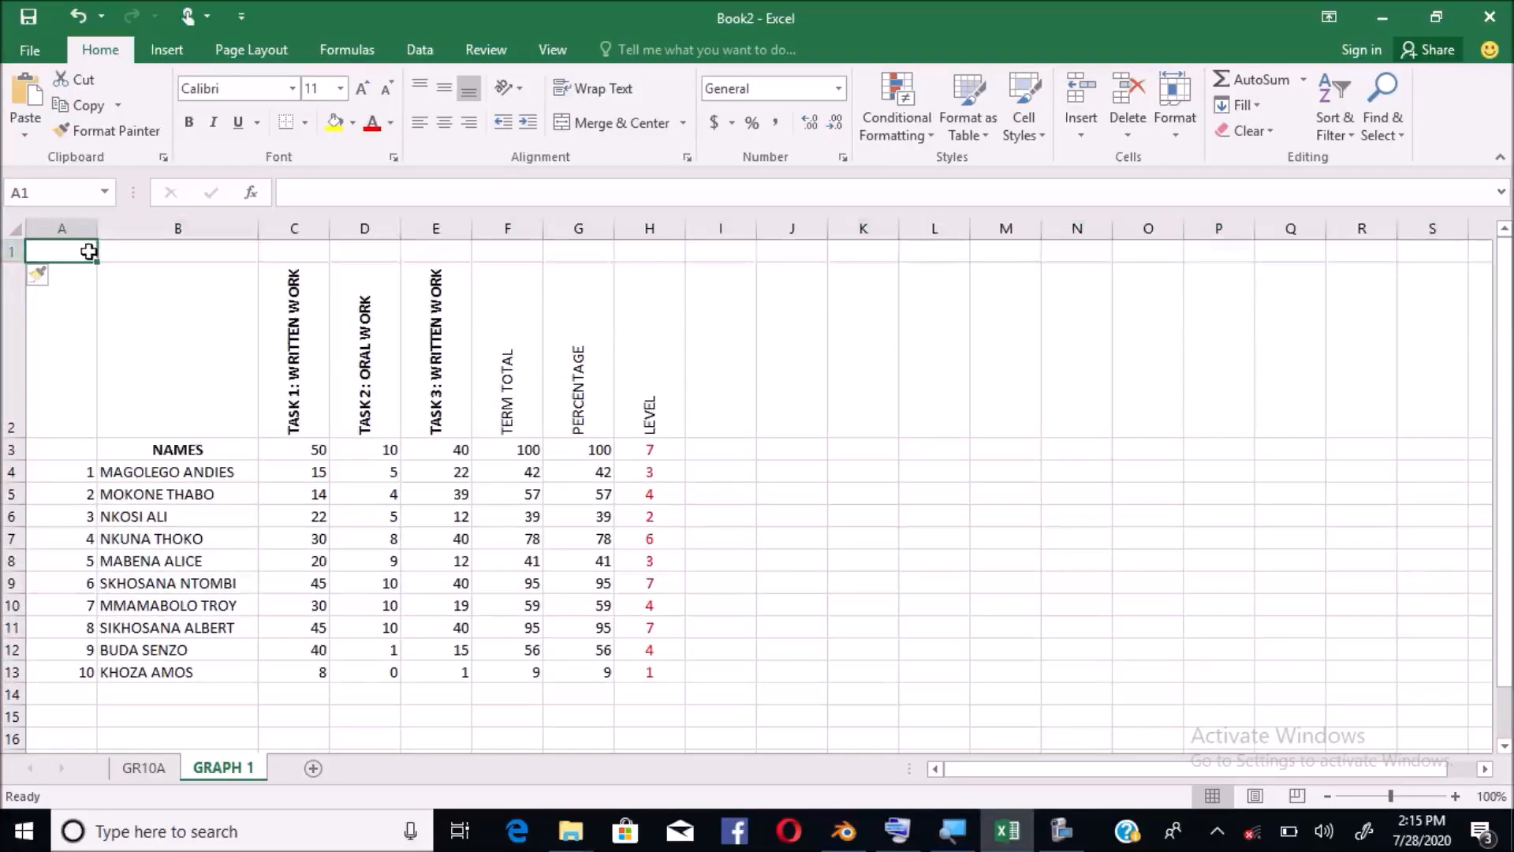
type("GRADE")
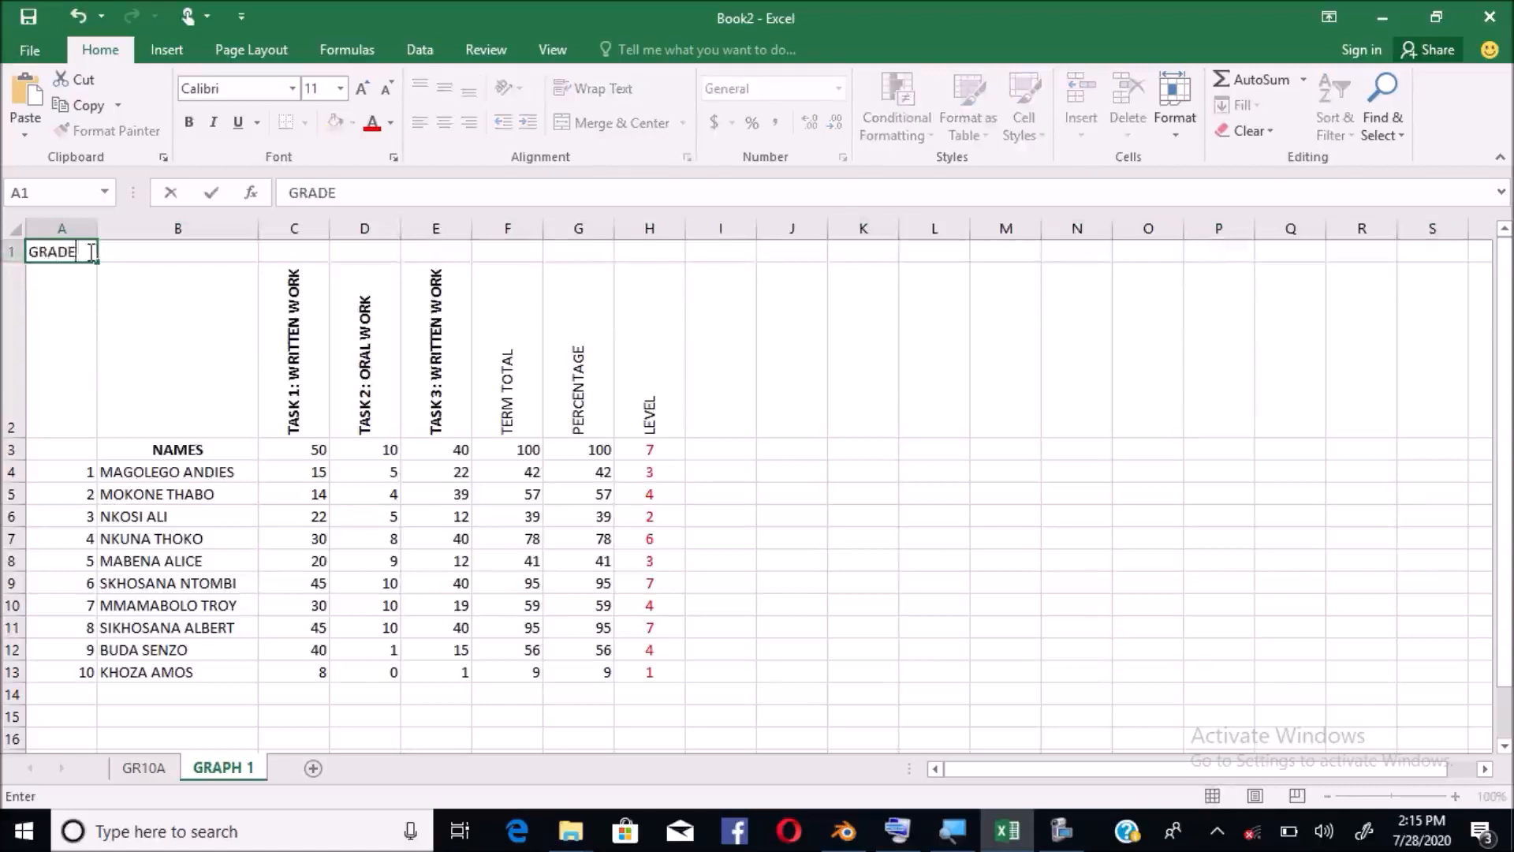
type(" 10 A COMPOSI")
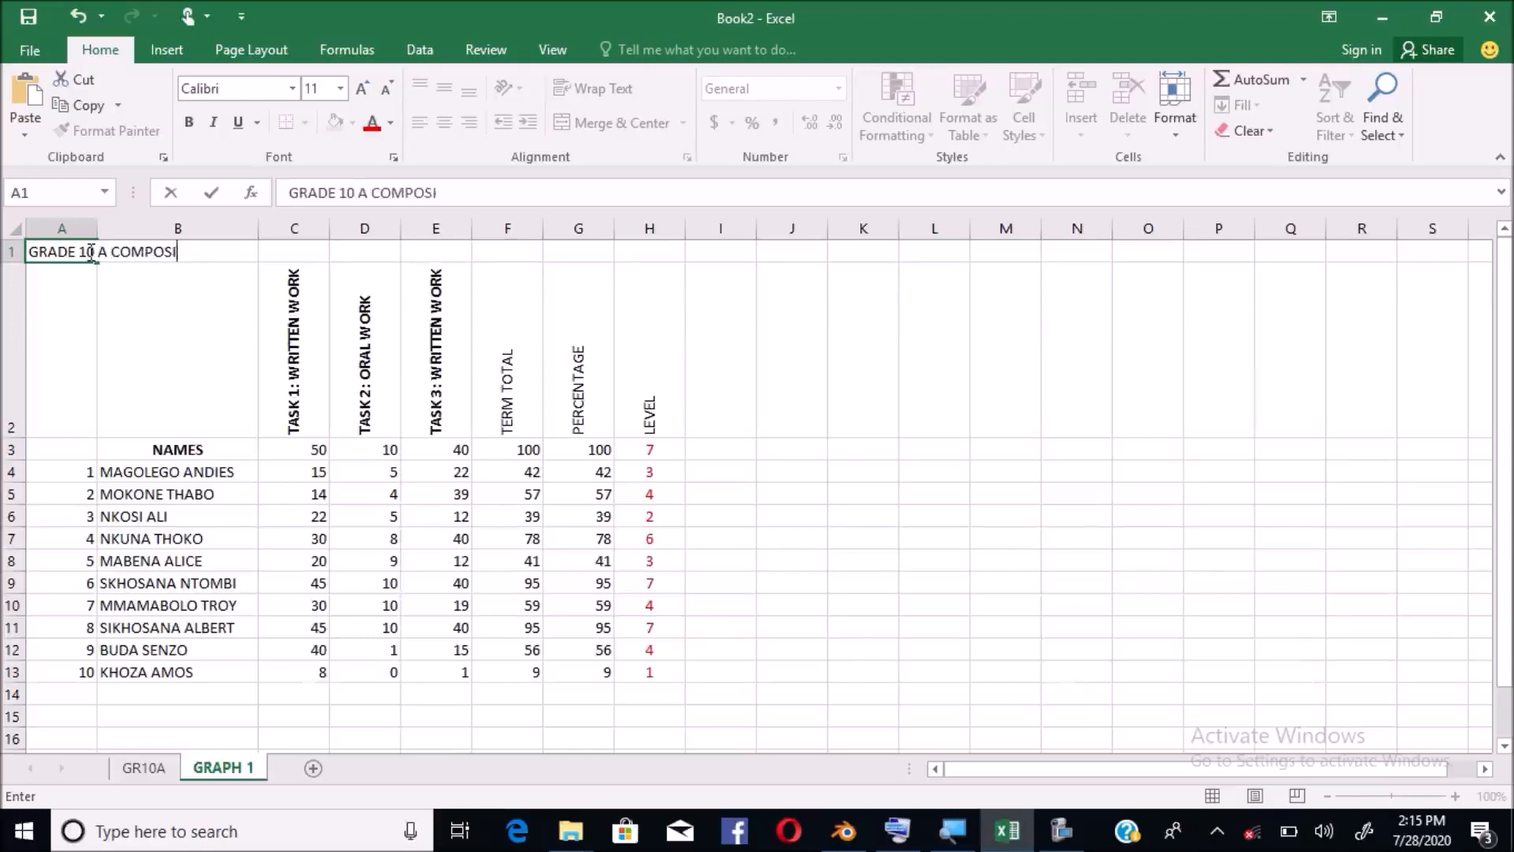
type("TE MARK SHEET")
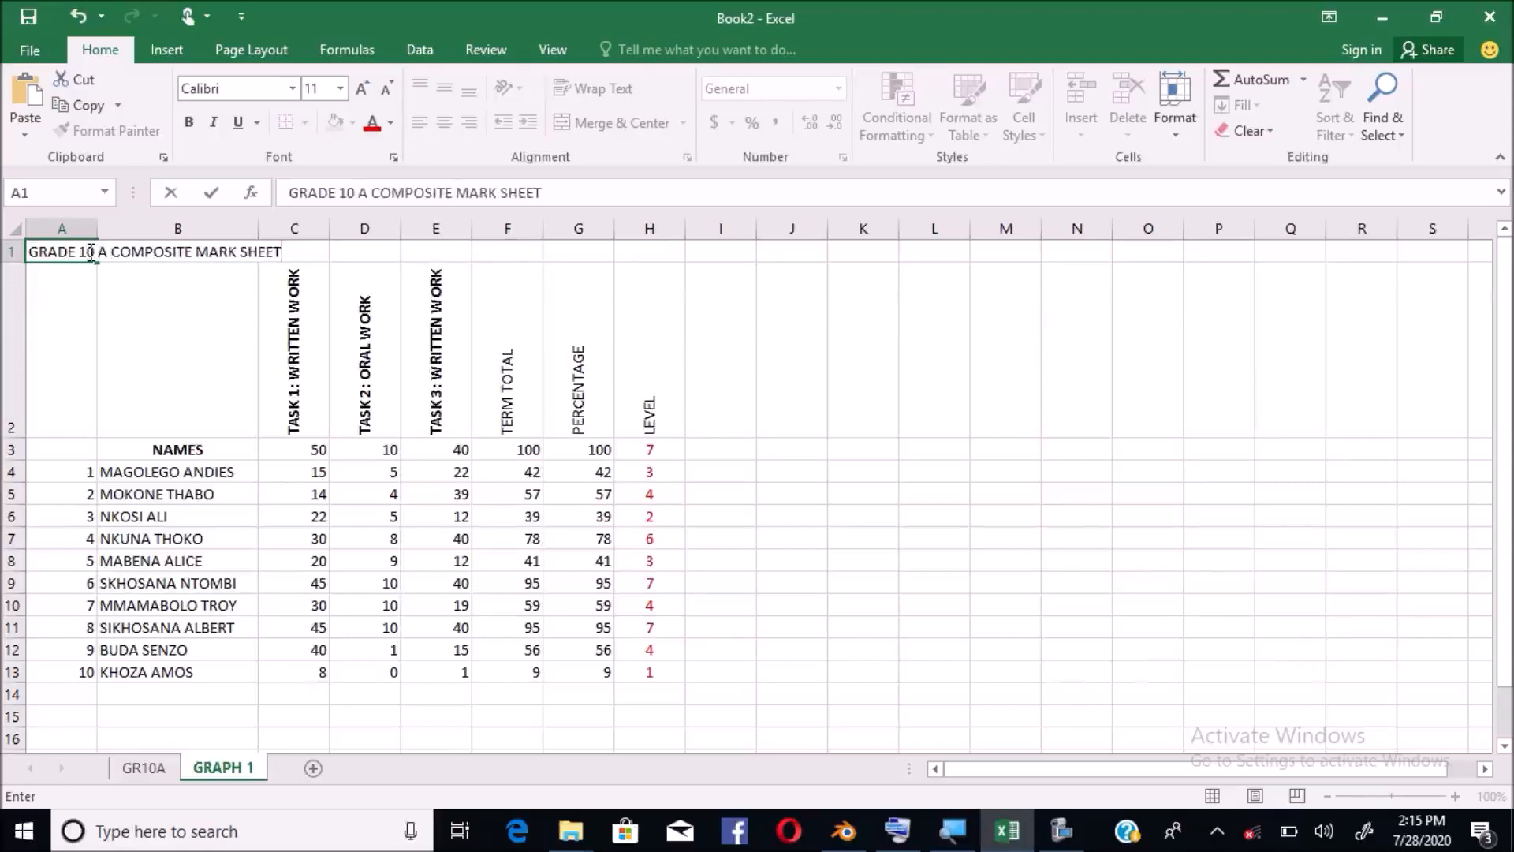
left_click(342, 309)
left_click(161, 285)
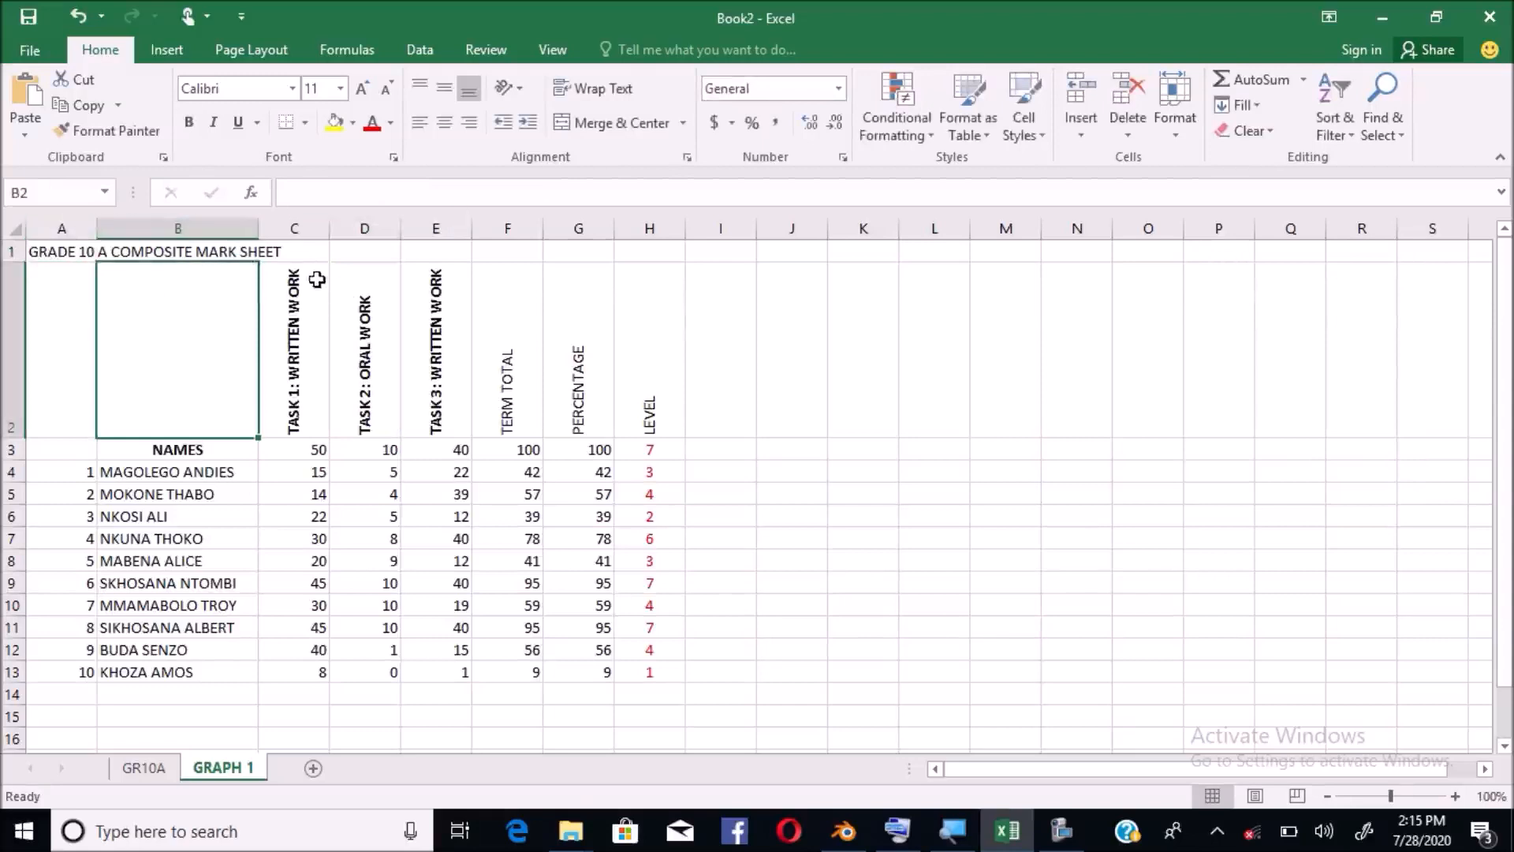
left_click(55, 253)
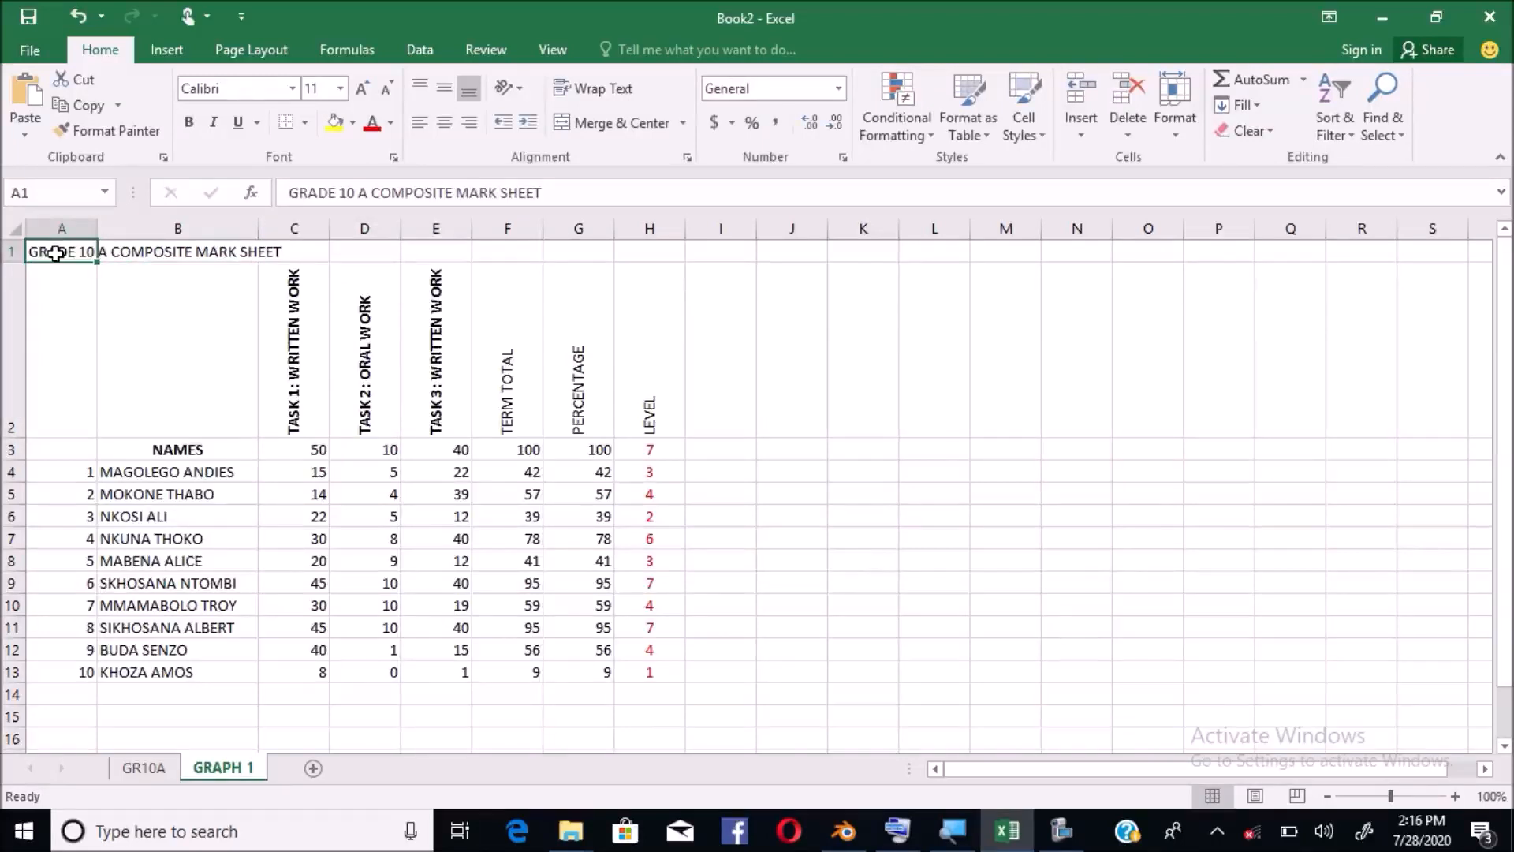
Merge and centre the title across A1:H1
key("shift+Right")
key("shift+Right")
key("shift+Right")
key("shift+Right")
key("shift+Right")
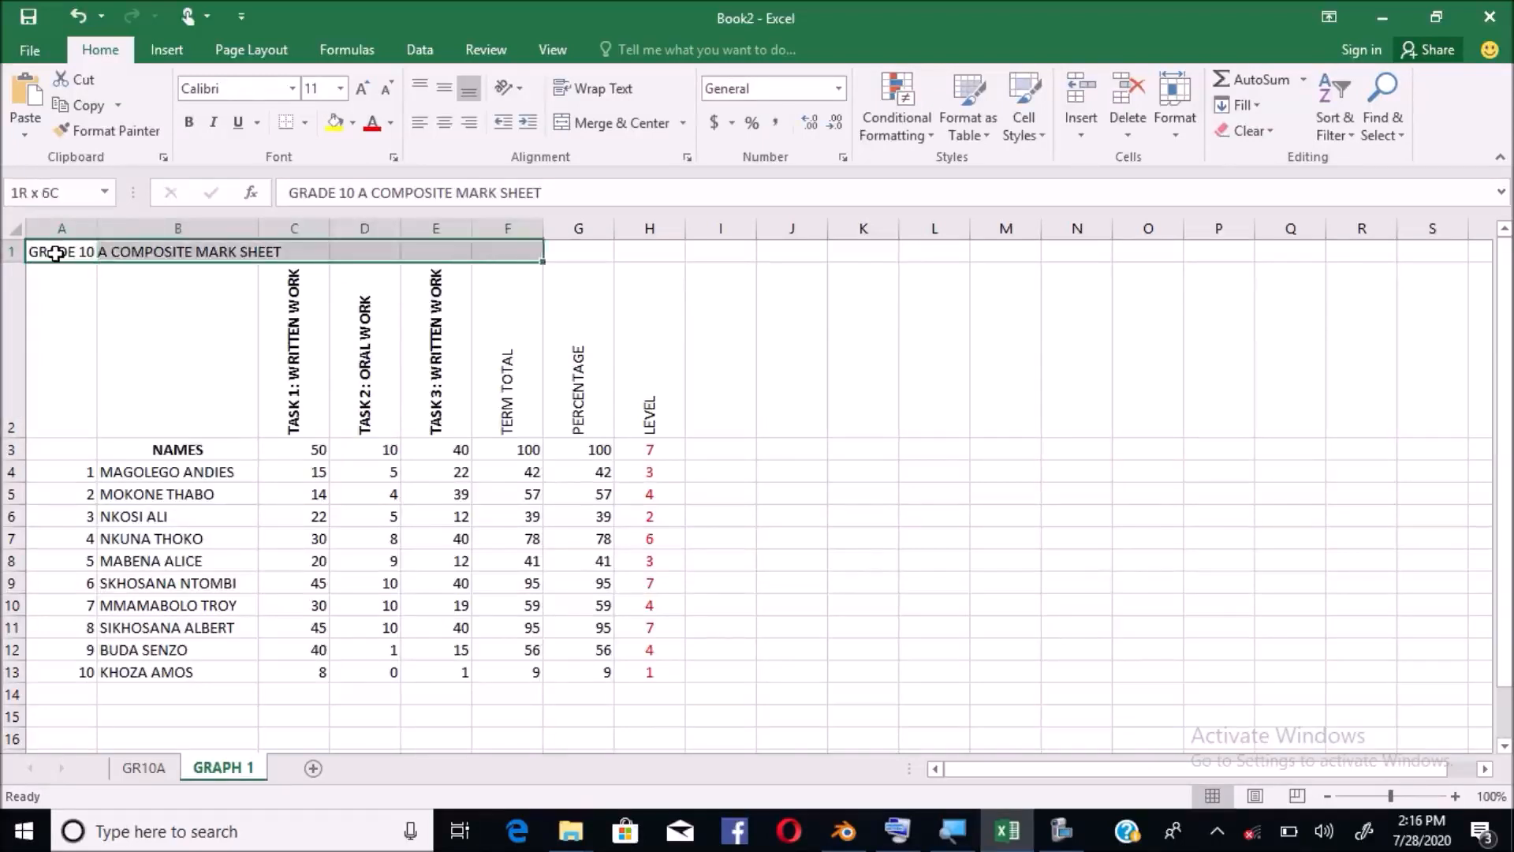
key("shift+Right")
key("shift+Right")
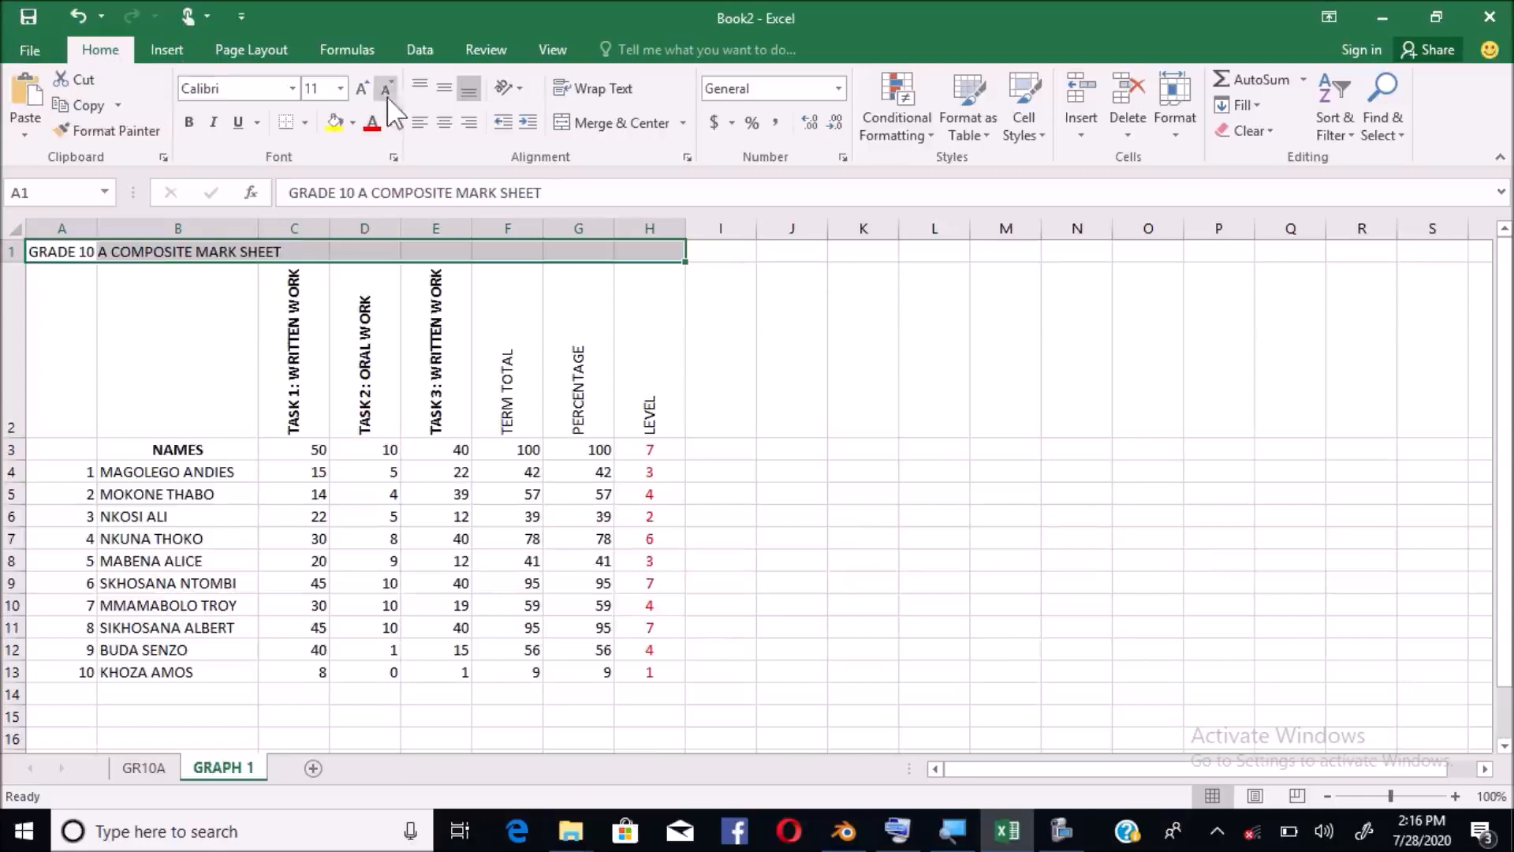
left_click(617, 127)
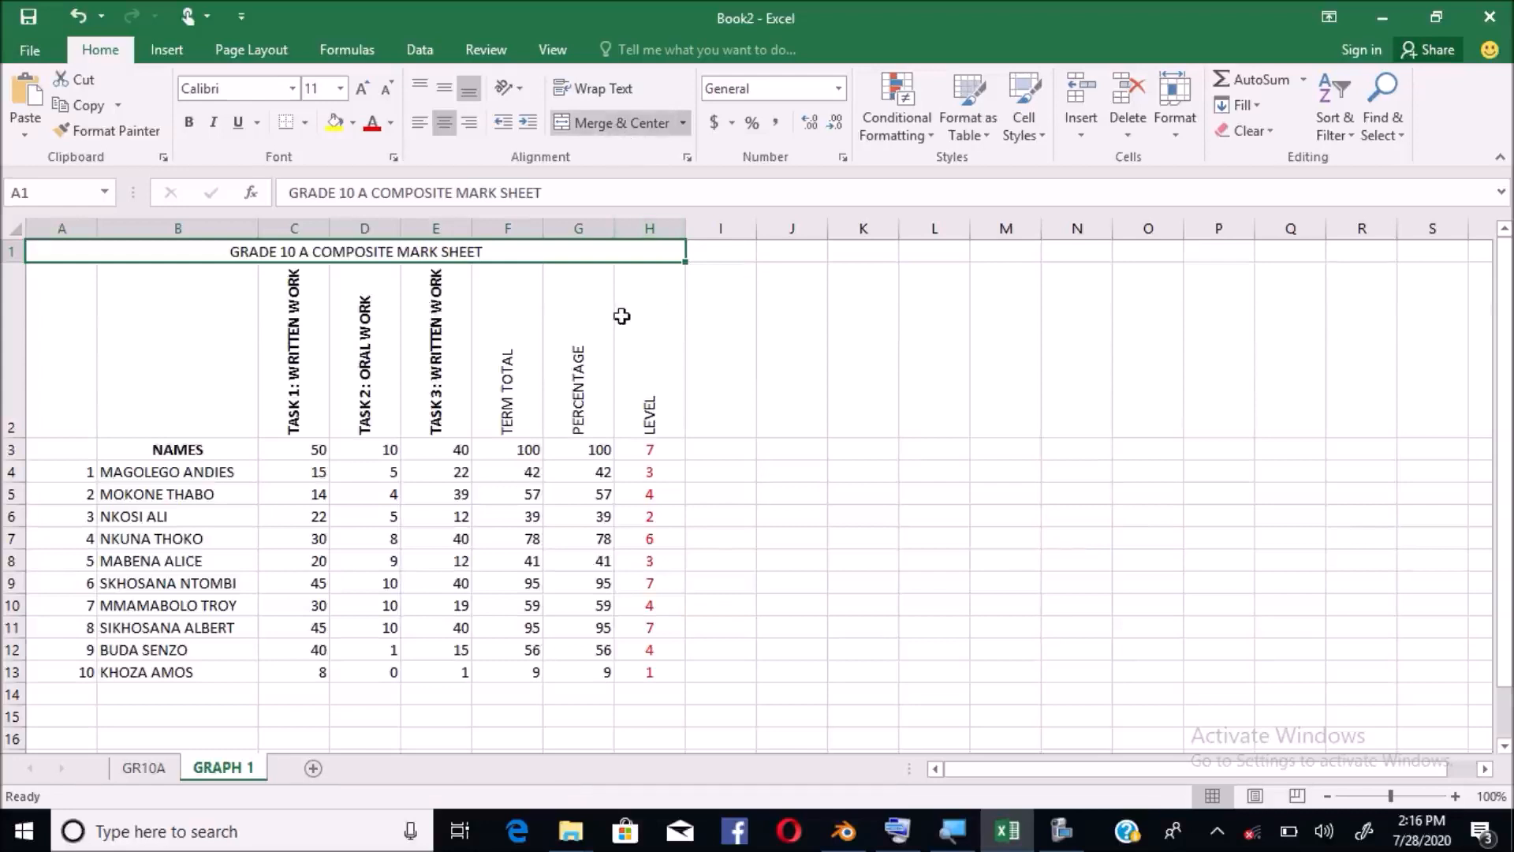
left_click(622, 315)
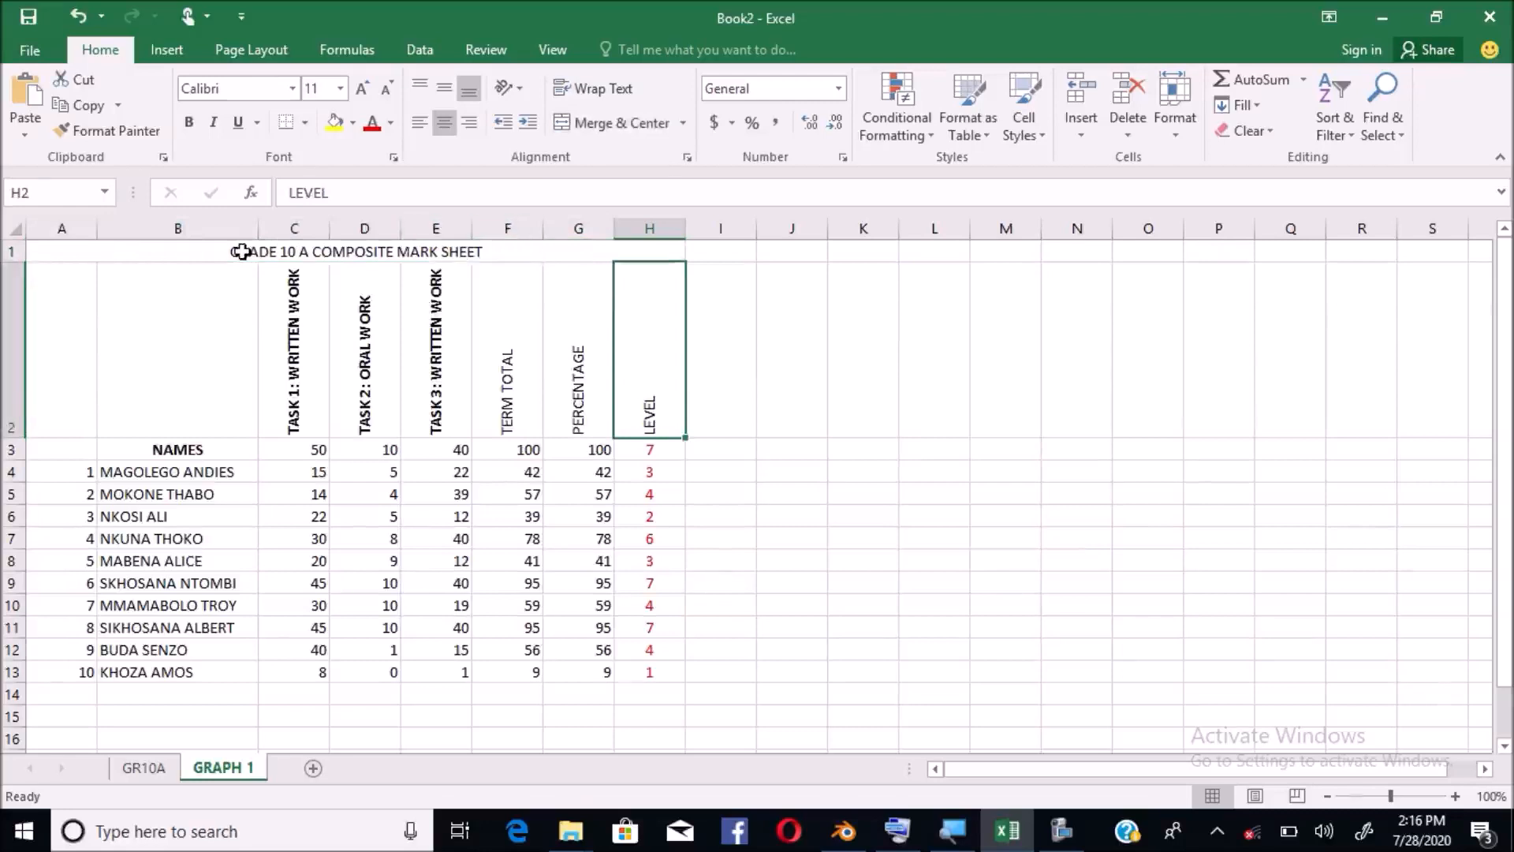
Set the merged title to Arial Black at size 20
left_click(238, 252)
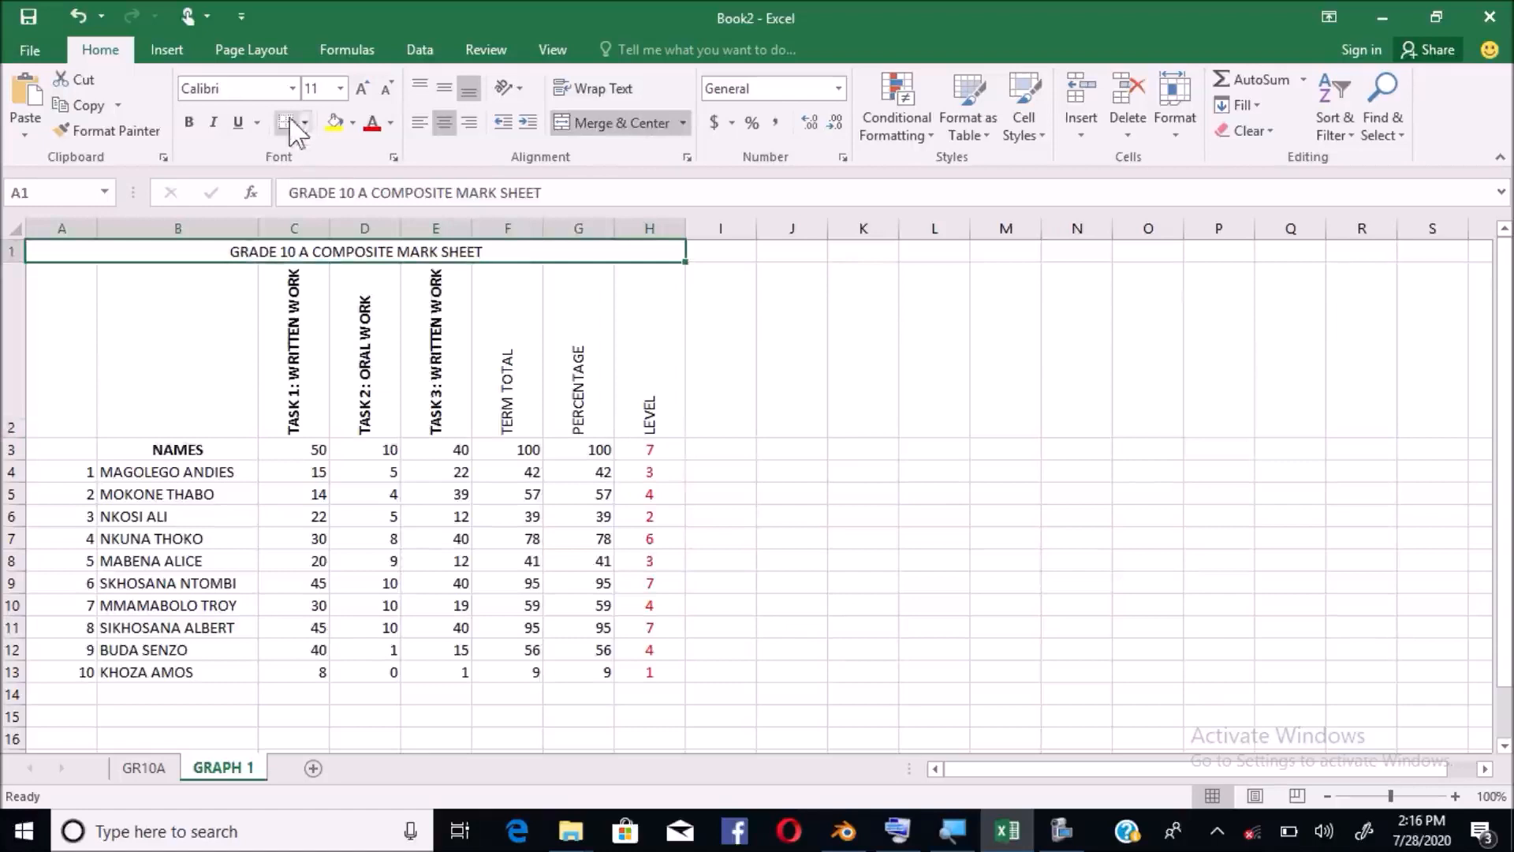
left_click(292, 89)
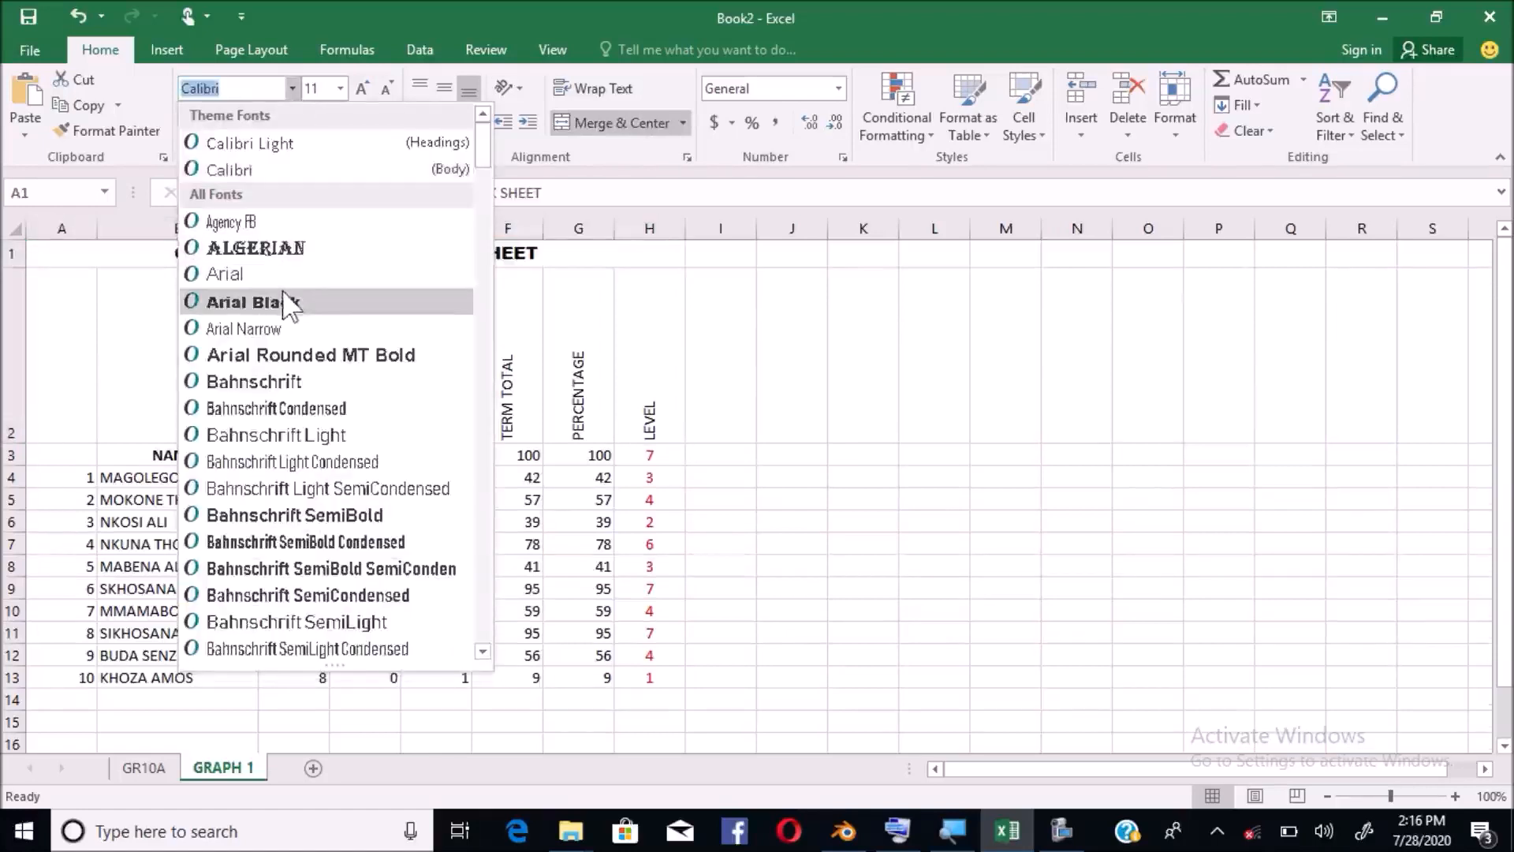
left_click(285, 296)
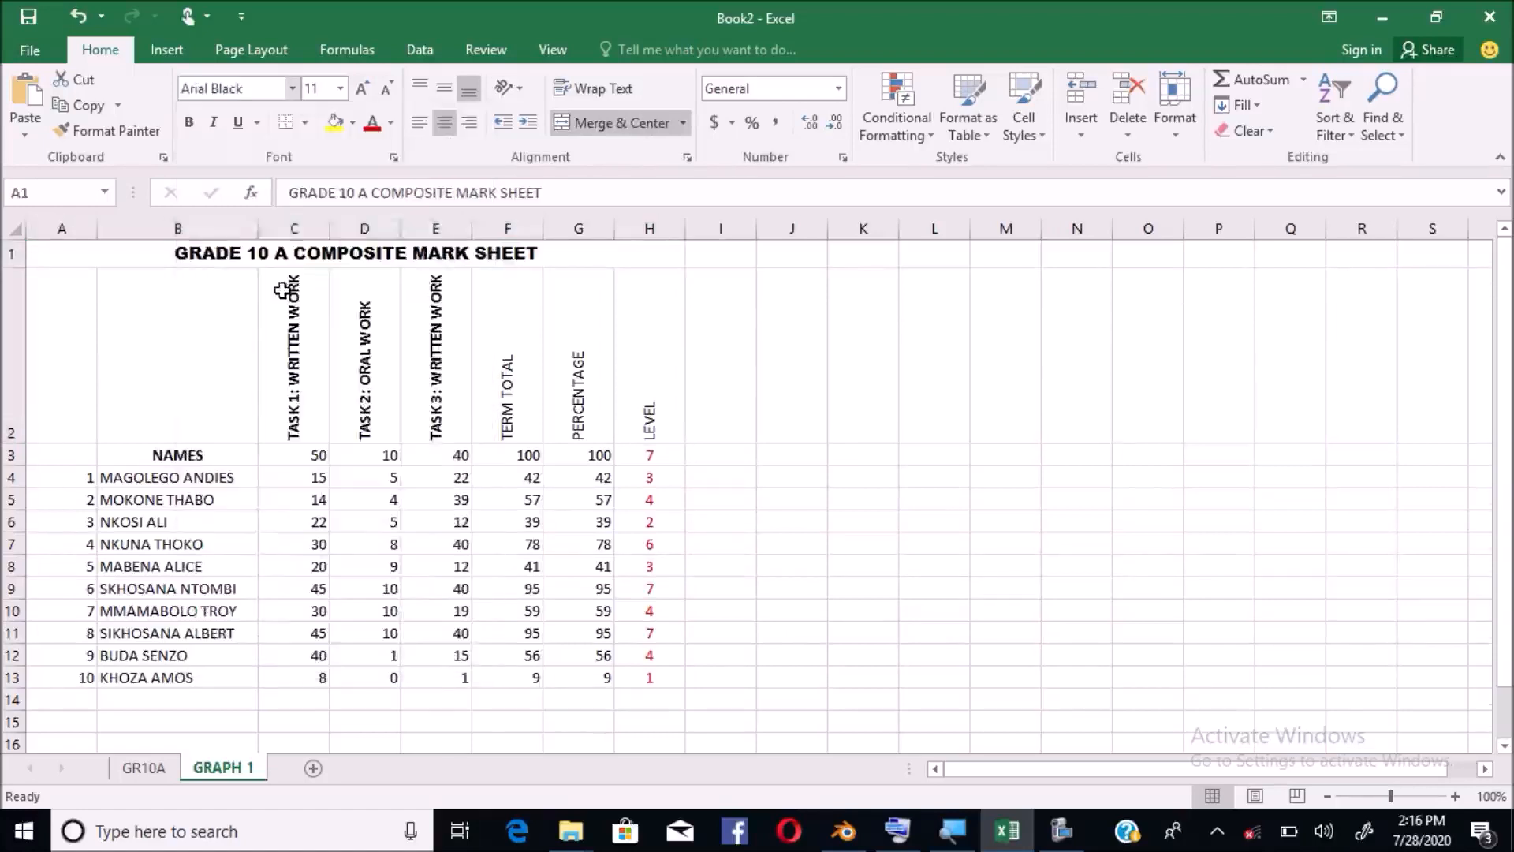
left_click(341, 88)
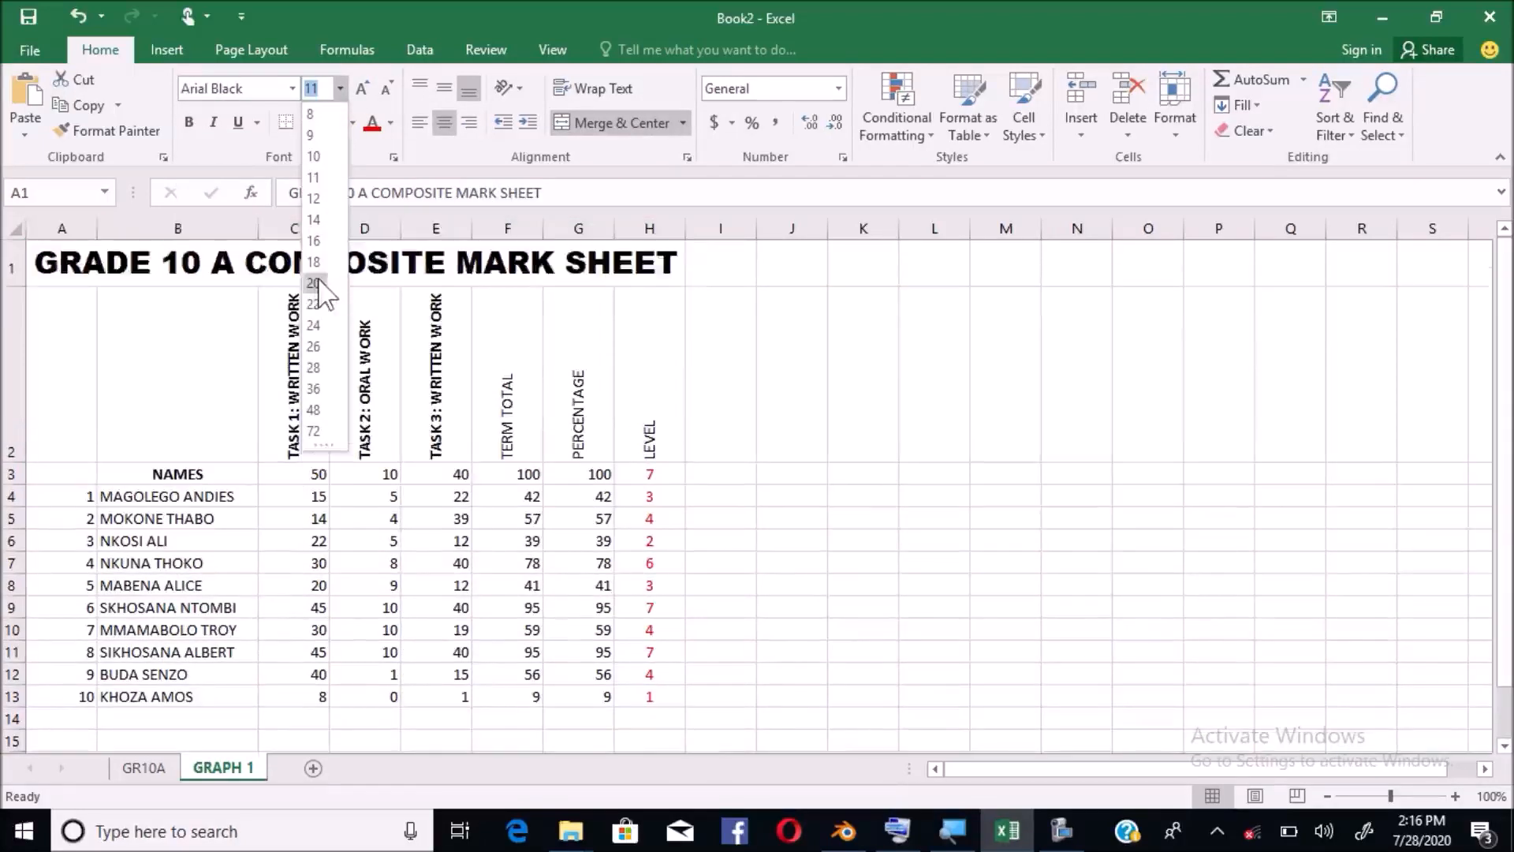
left_click(316, 283)
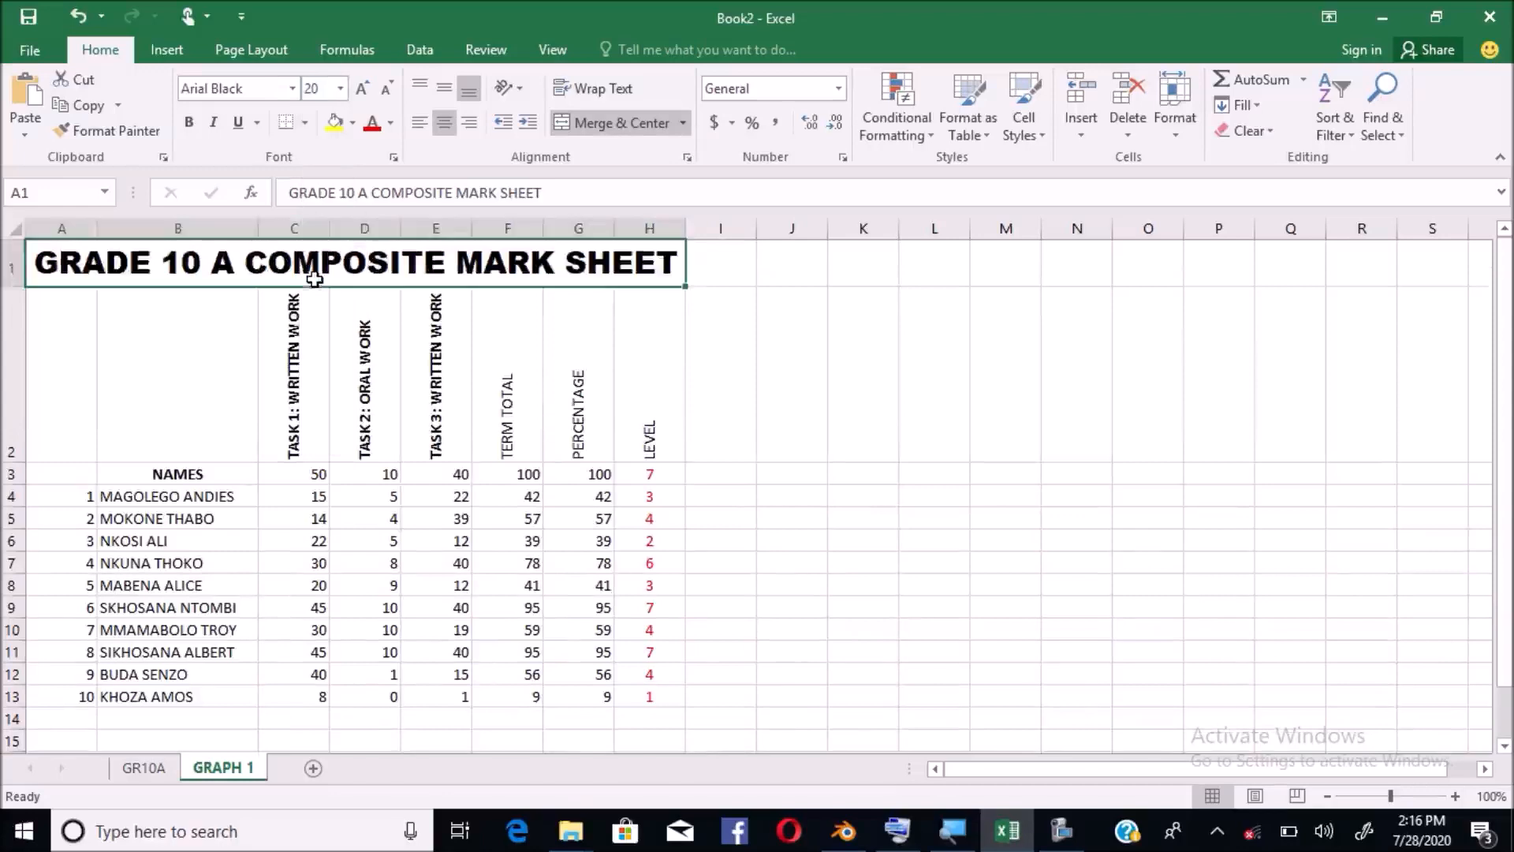
left_click(810, 411)
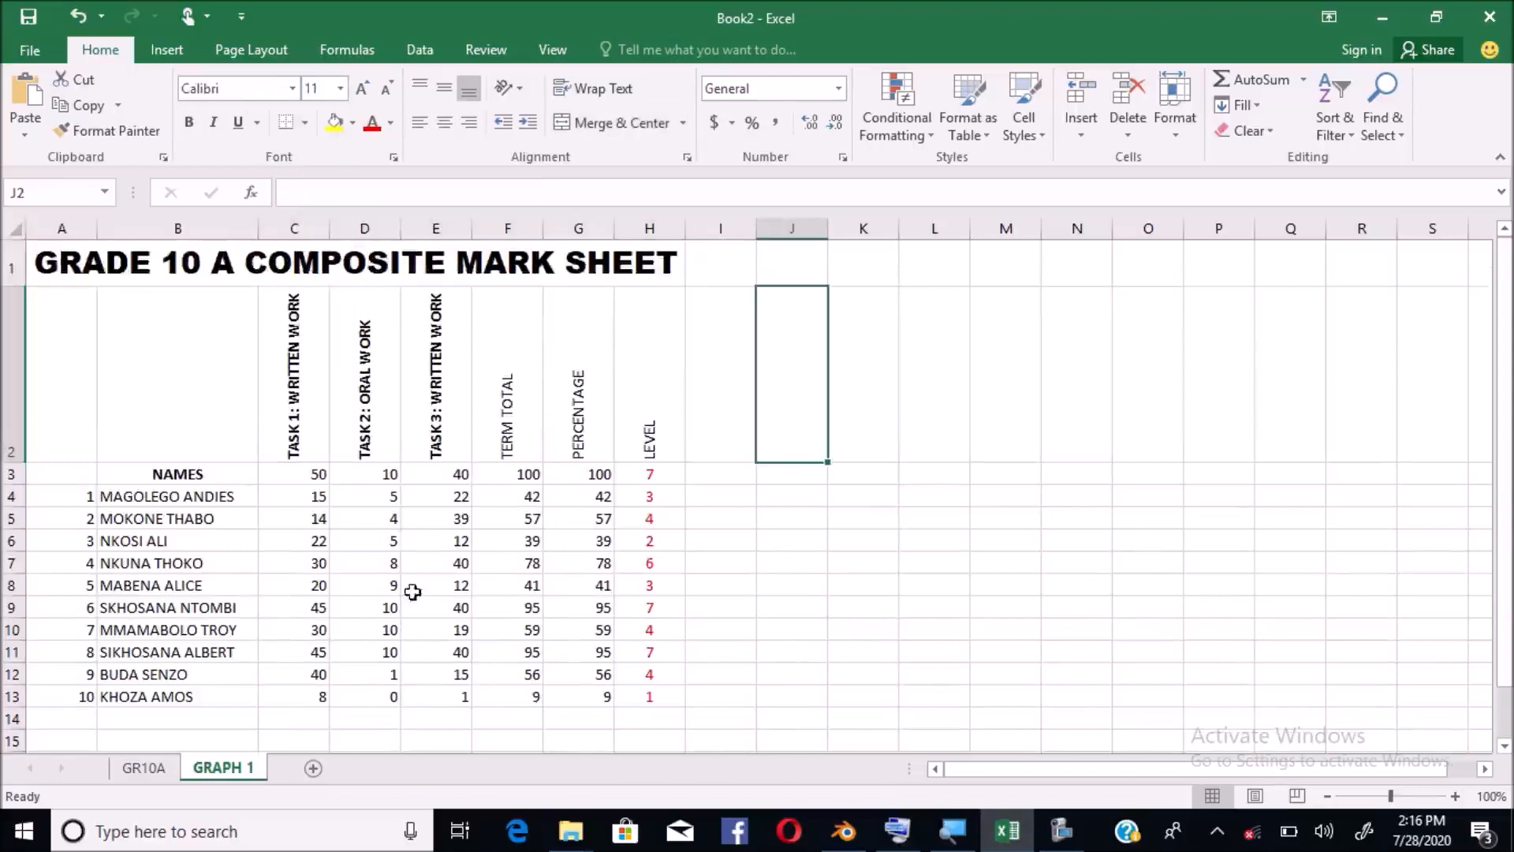
Apply All Borders to every cell of the table from A1 to H13
left_click(721, 606)
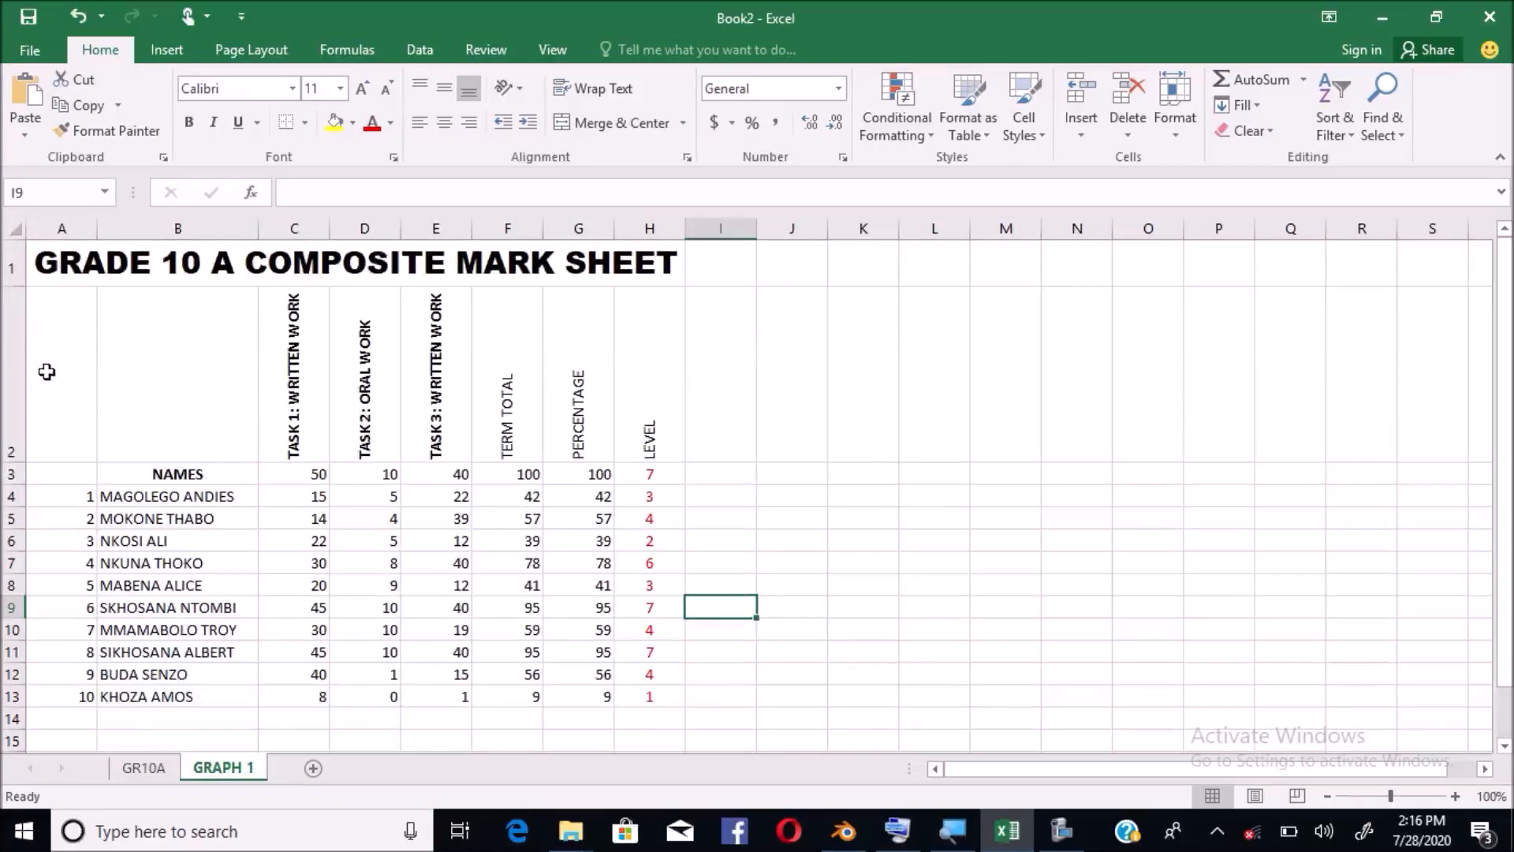
left_click(45, 263)
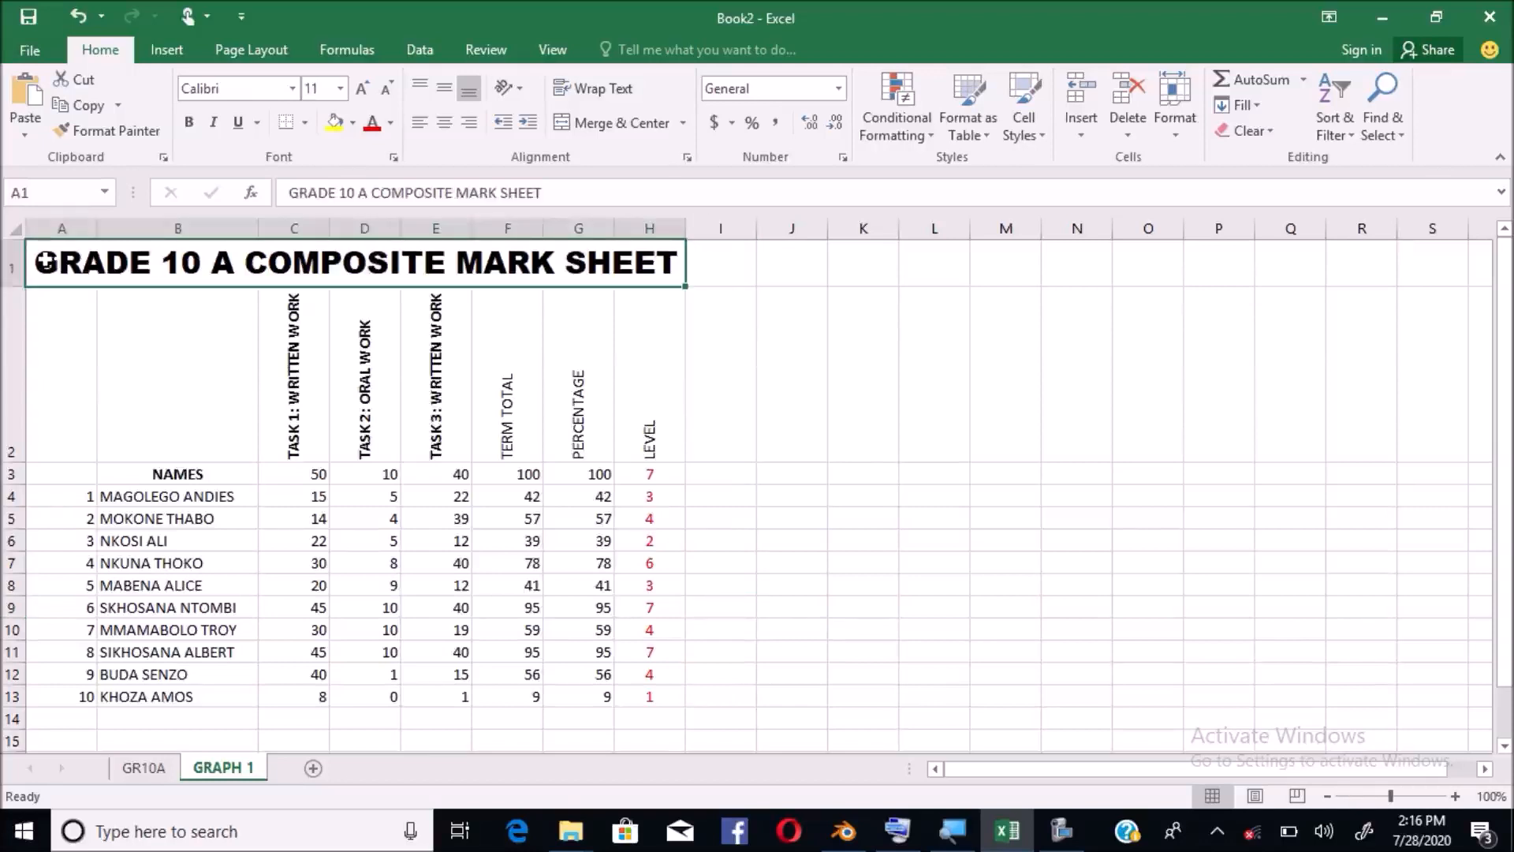
left_click_drag(45, 263, 96, 698)
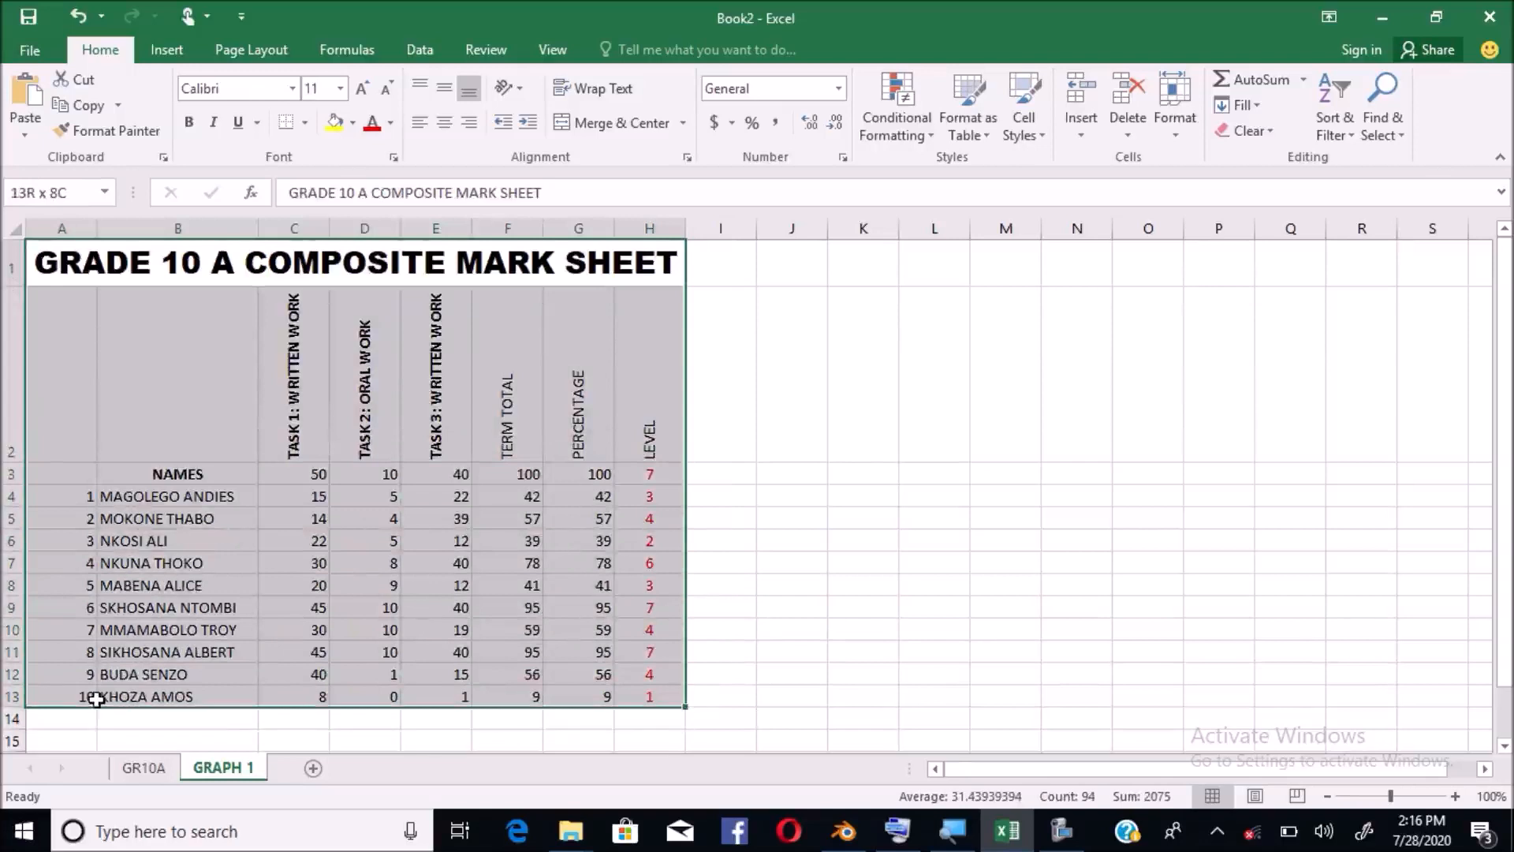
left_click_drag(96, 699, 95, 699)
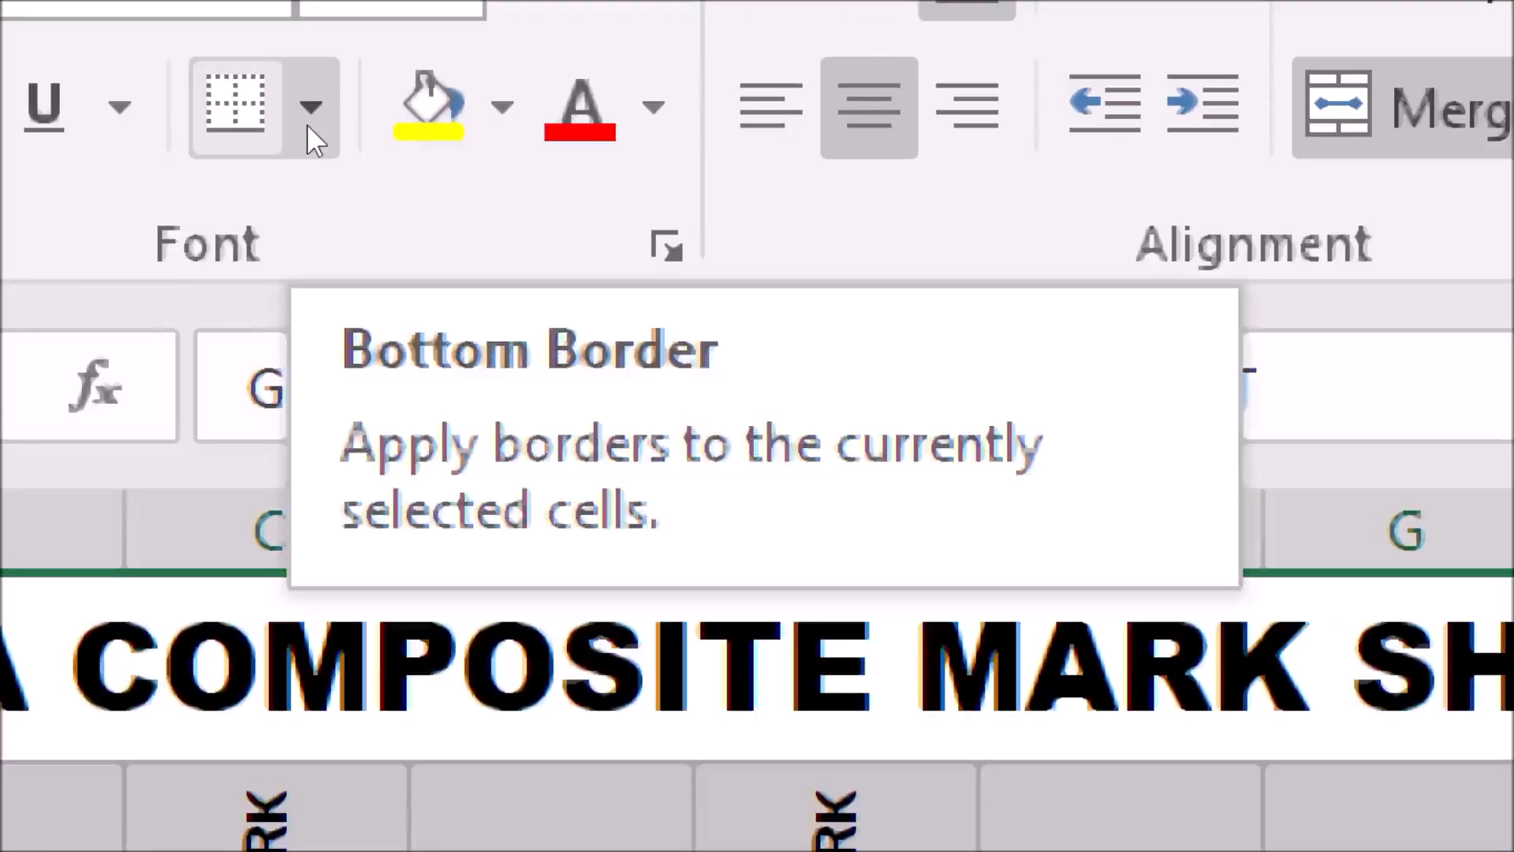
left_click(310, 110)
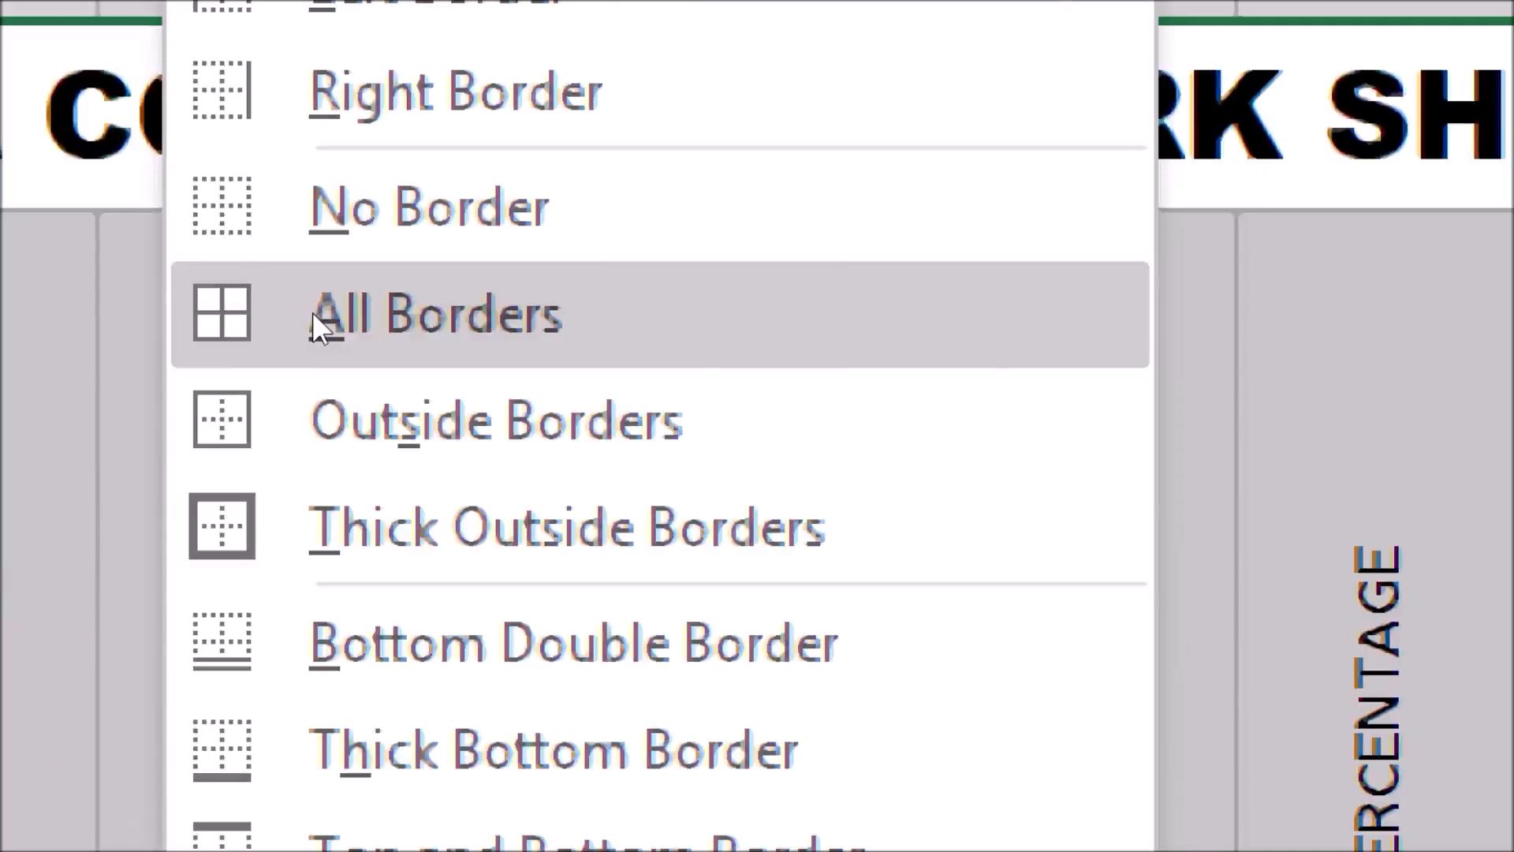
left_click(312, 311)
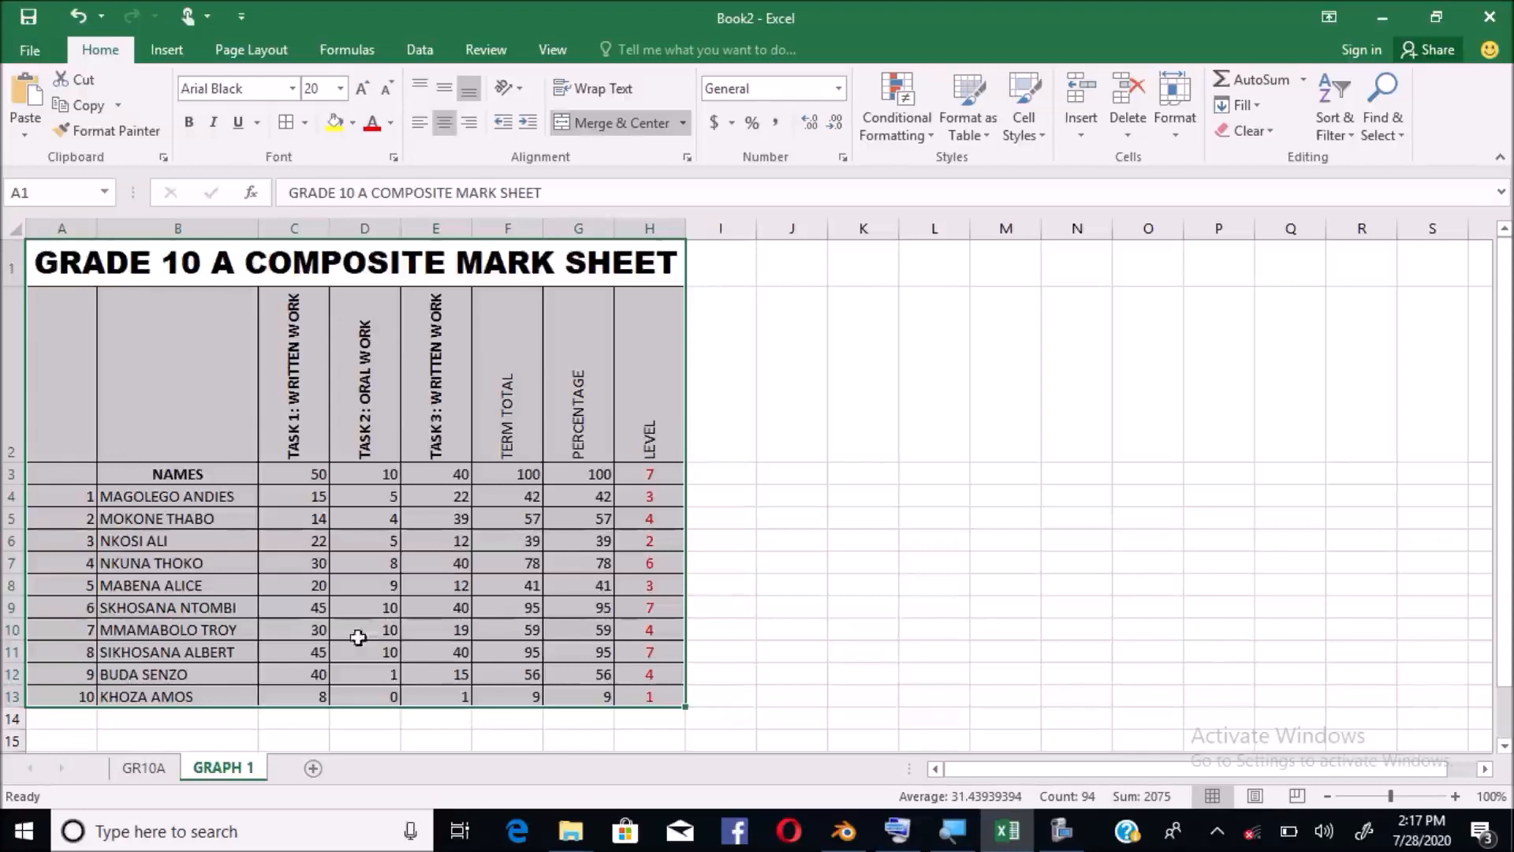
left_click(326, 647)
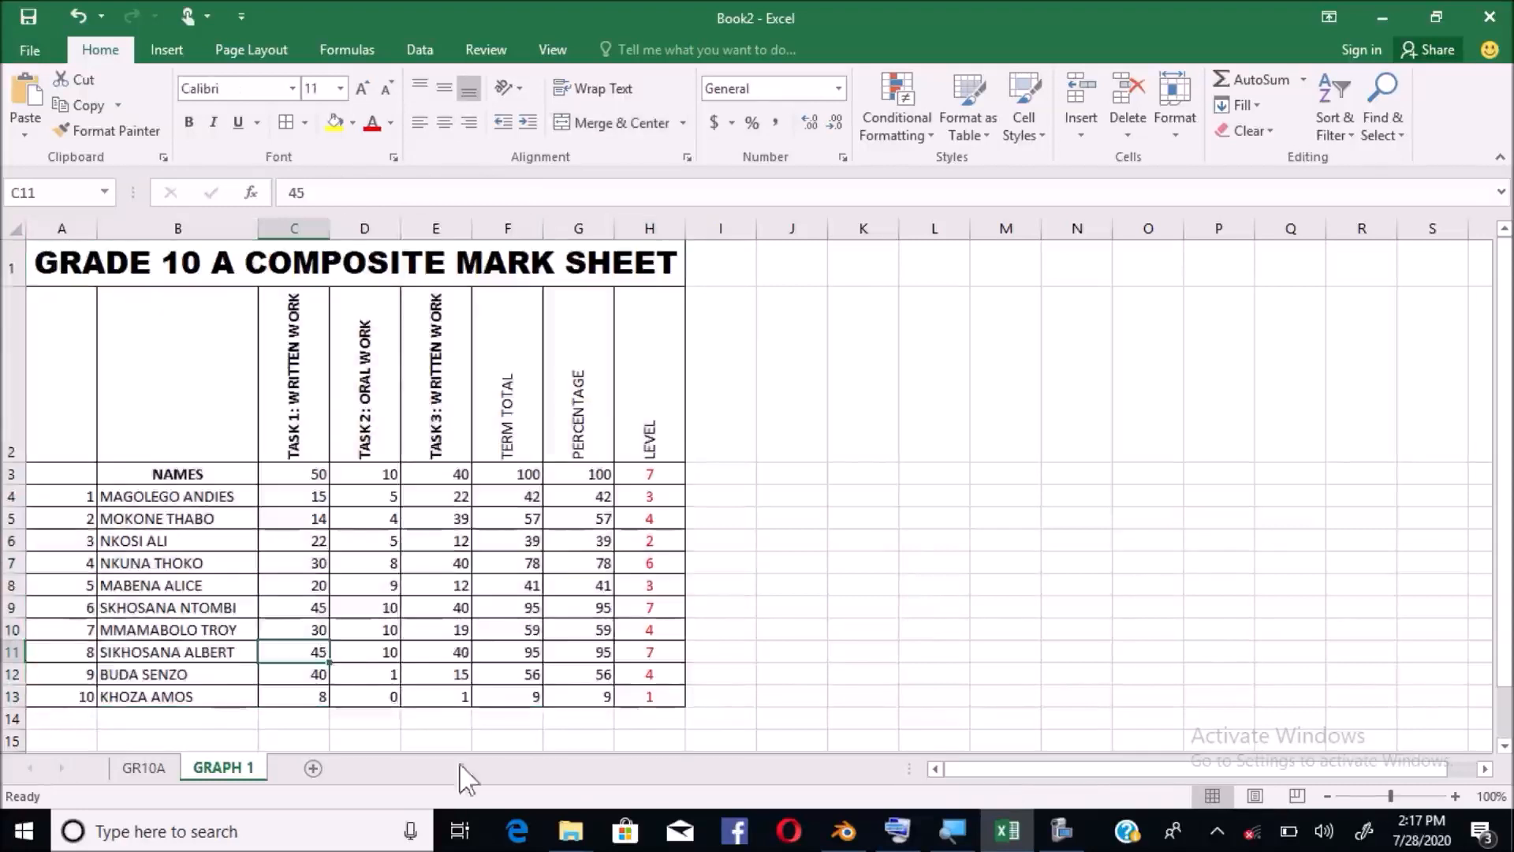
left_click(457, 677)
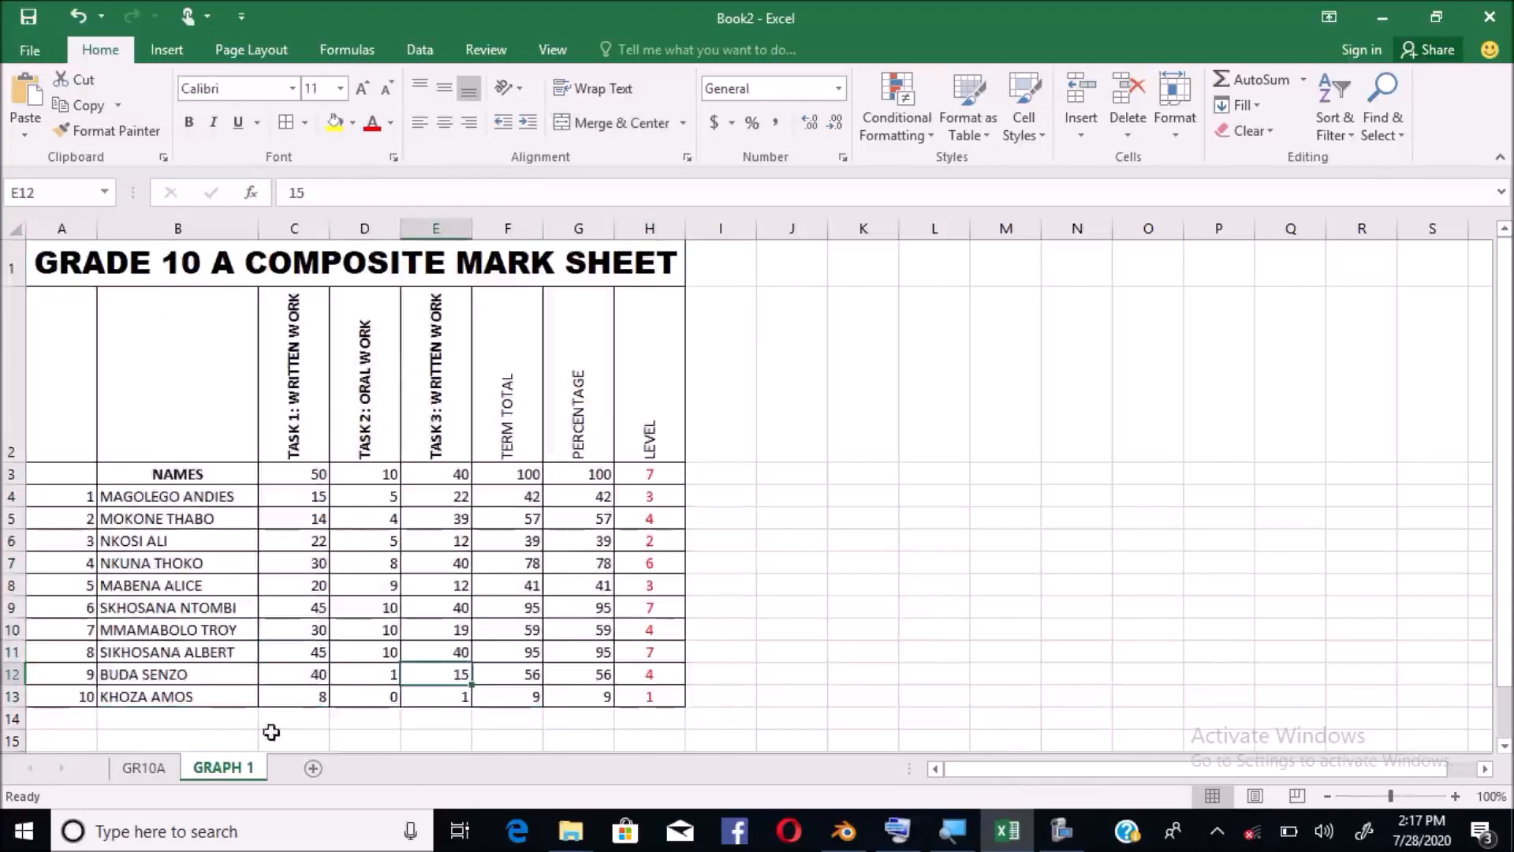
left_click(133, 735)
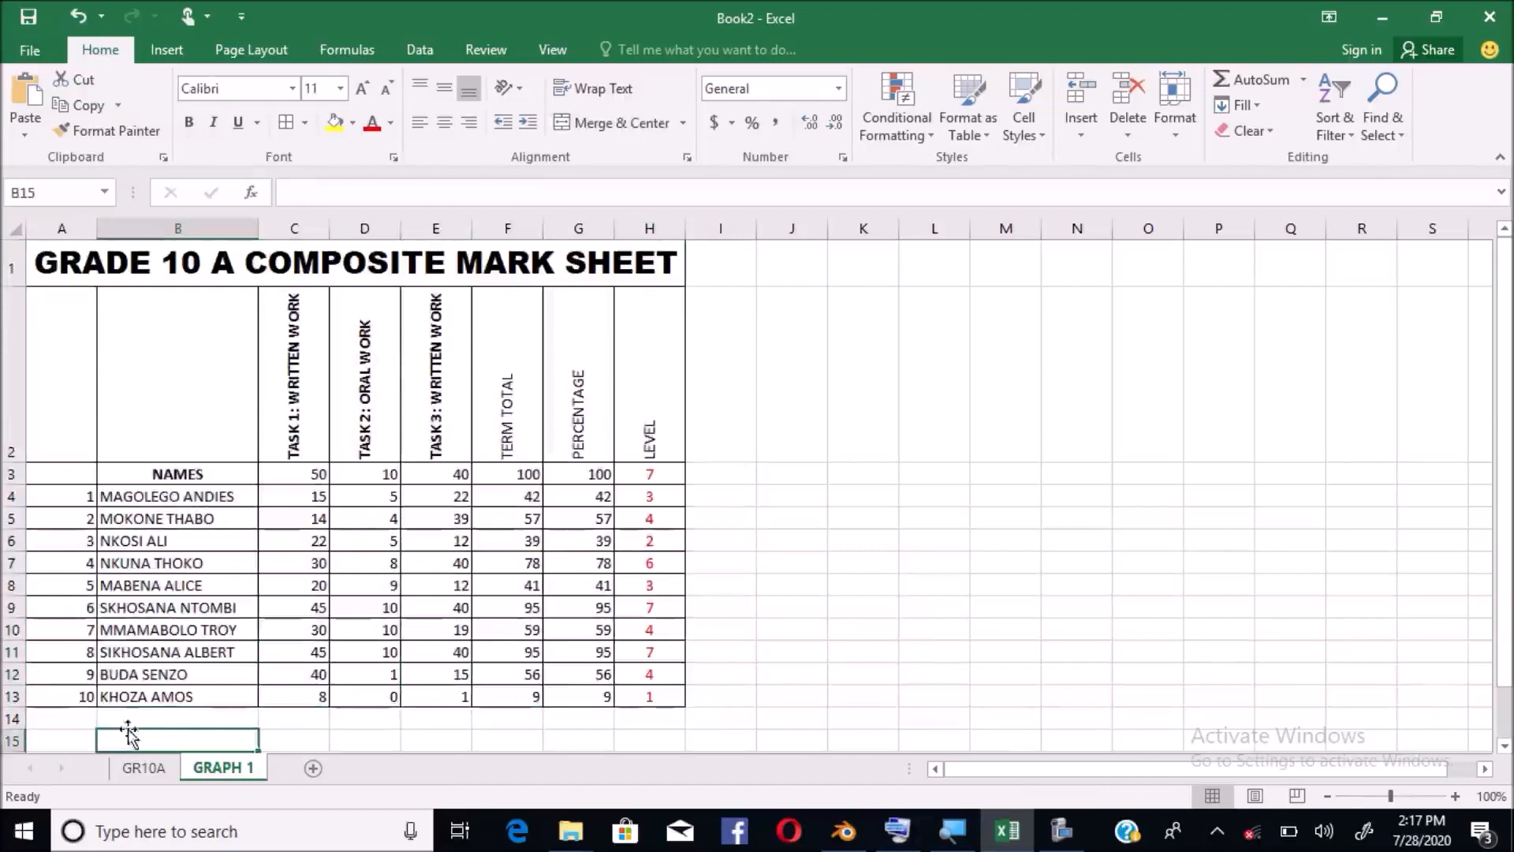
left_click(62, 469)
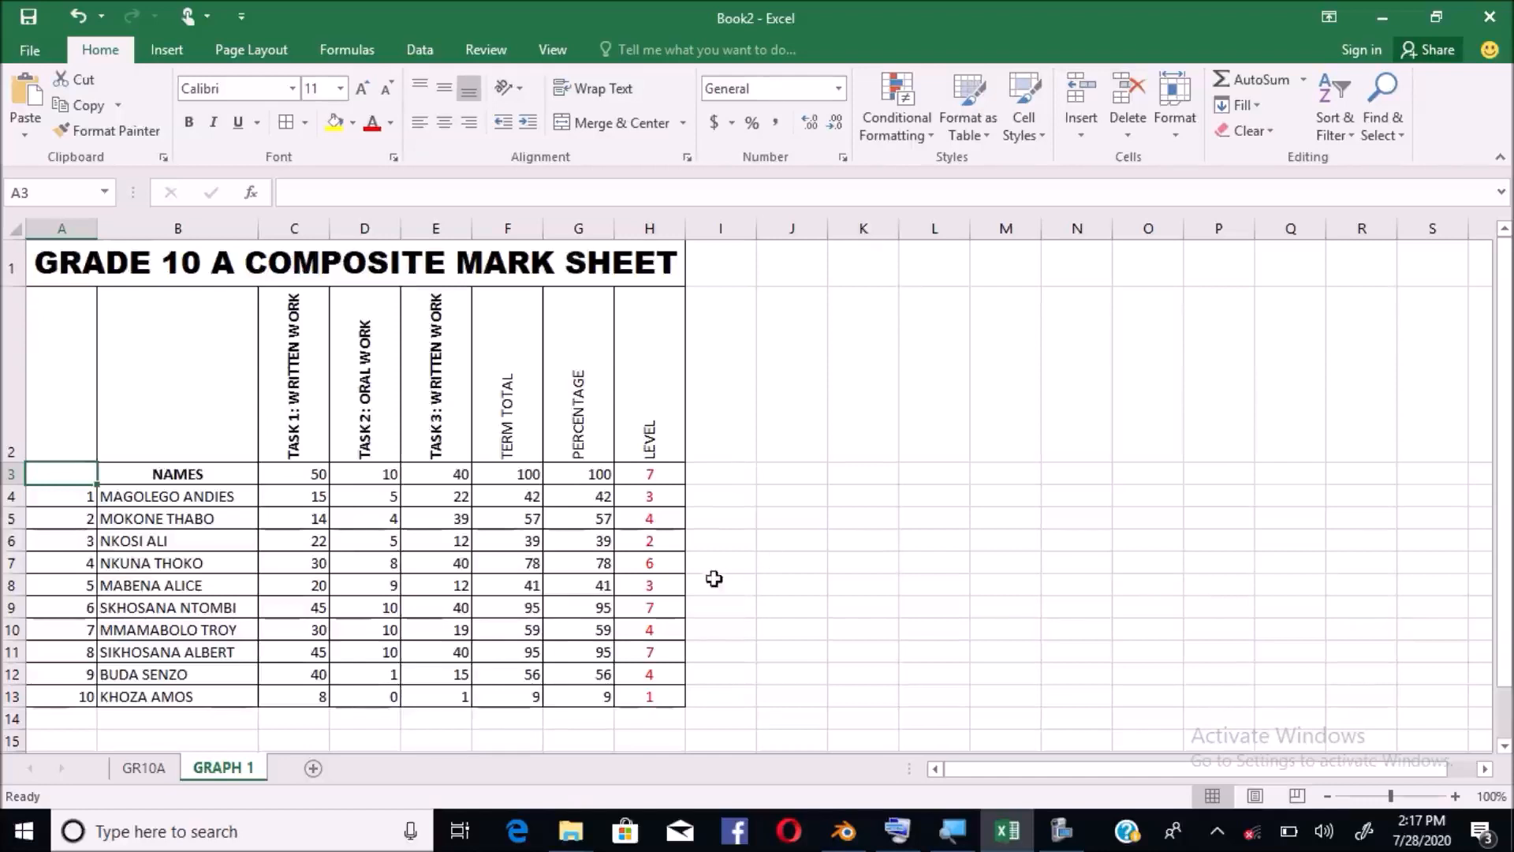
left_click(1503, 746)
left_click(1503, 746)
left_click_drag(1504, 565, 1503, 543)
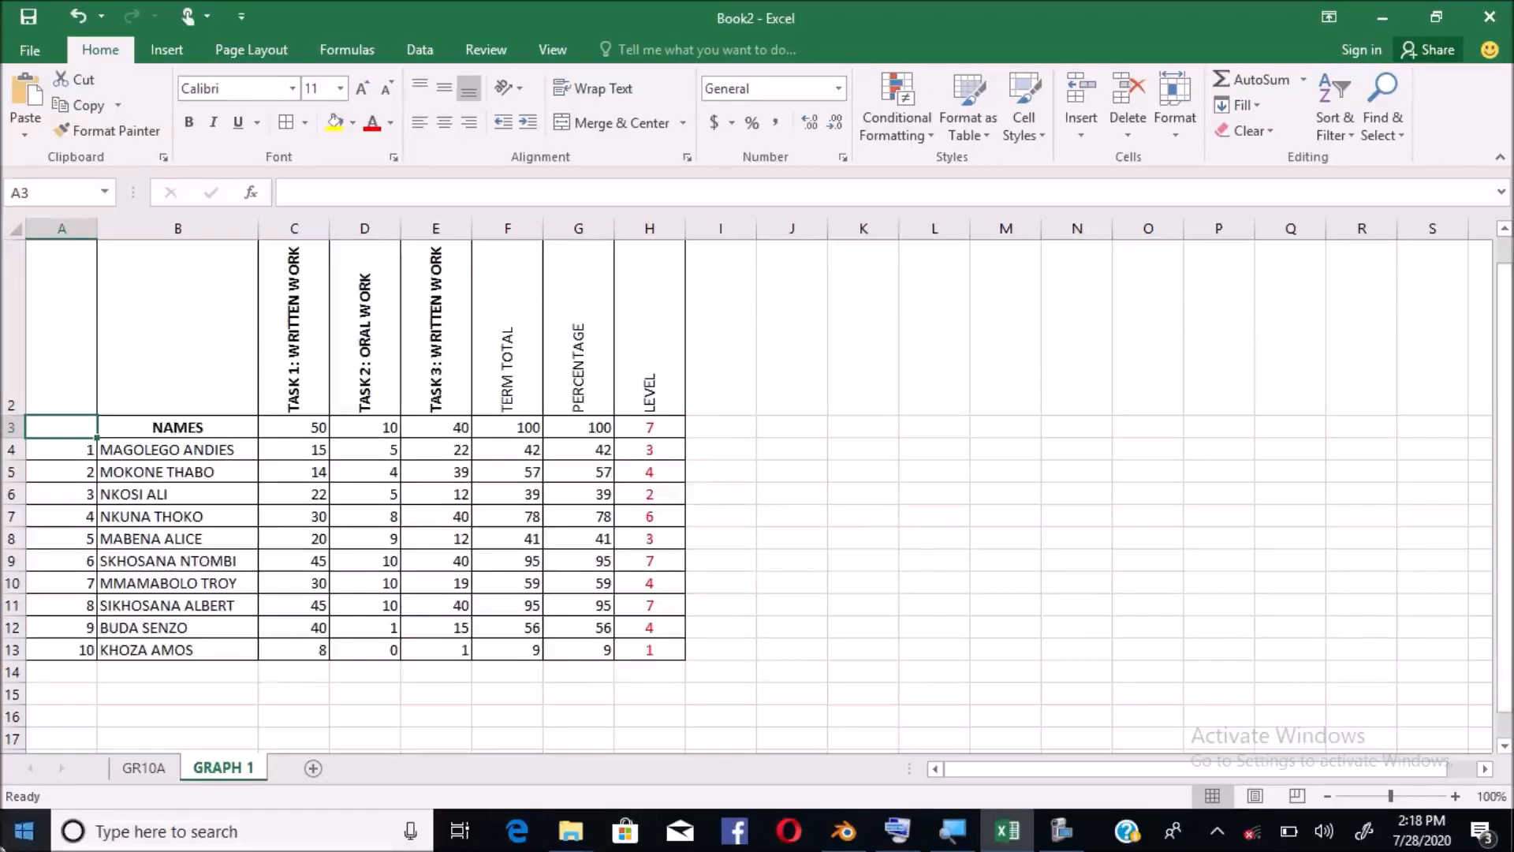
left_click(304, 677)
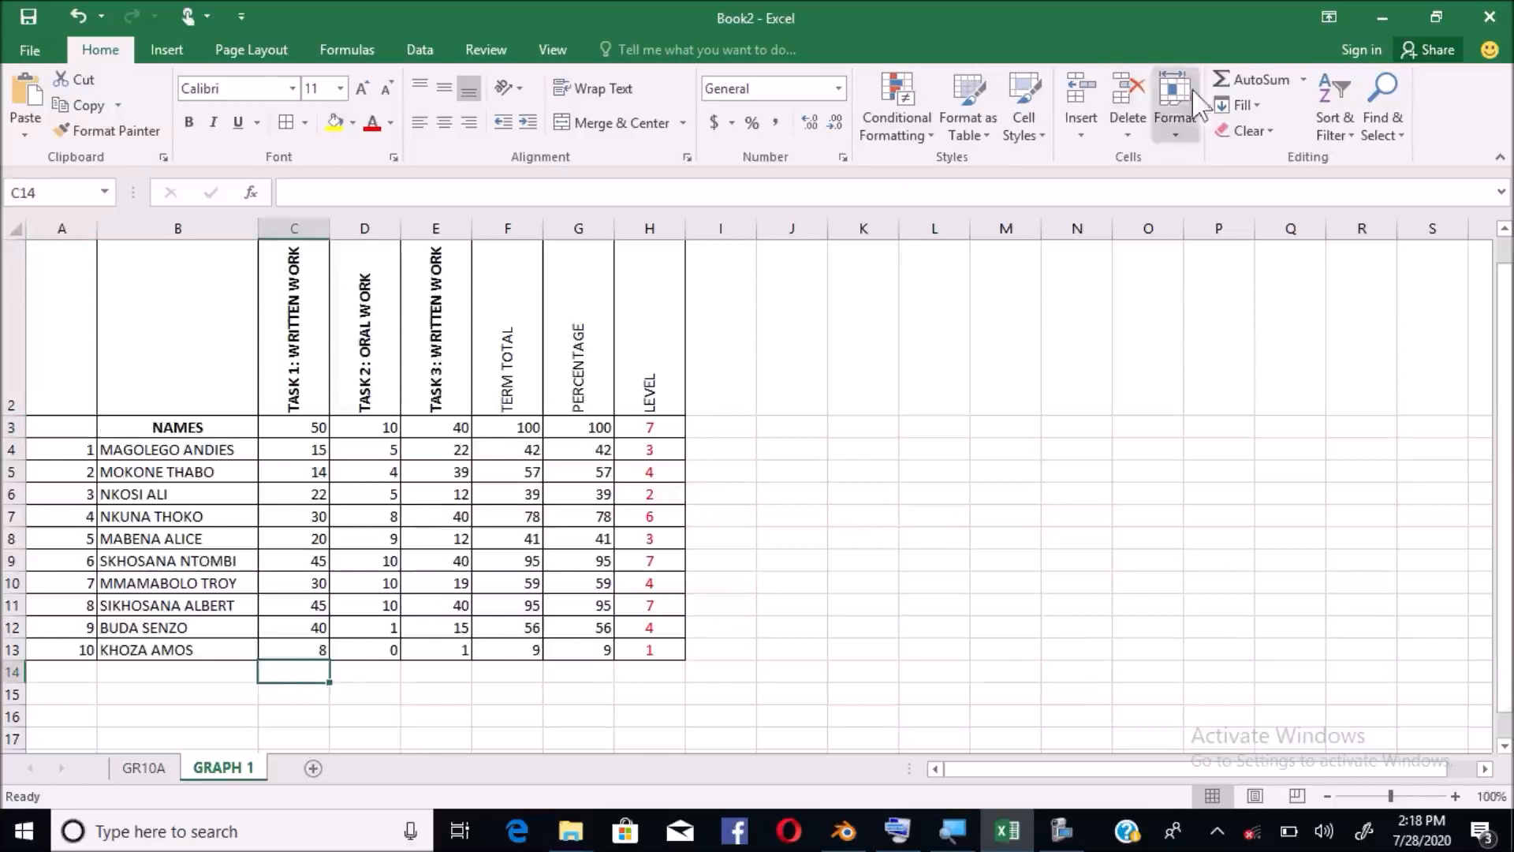
left_click(1238, 73)
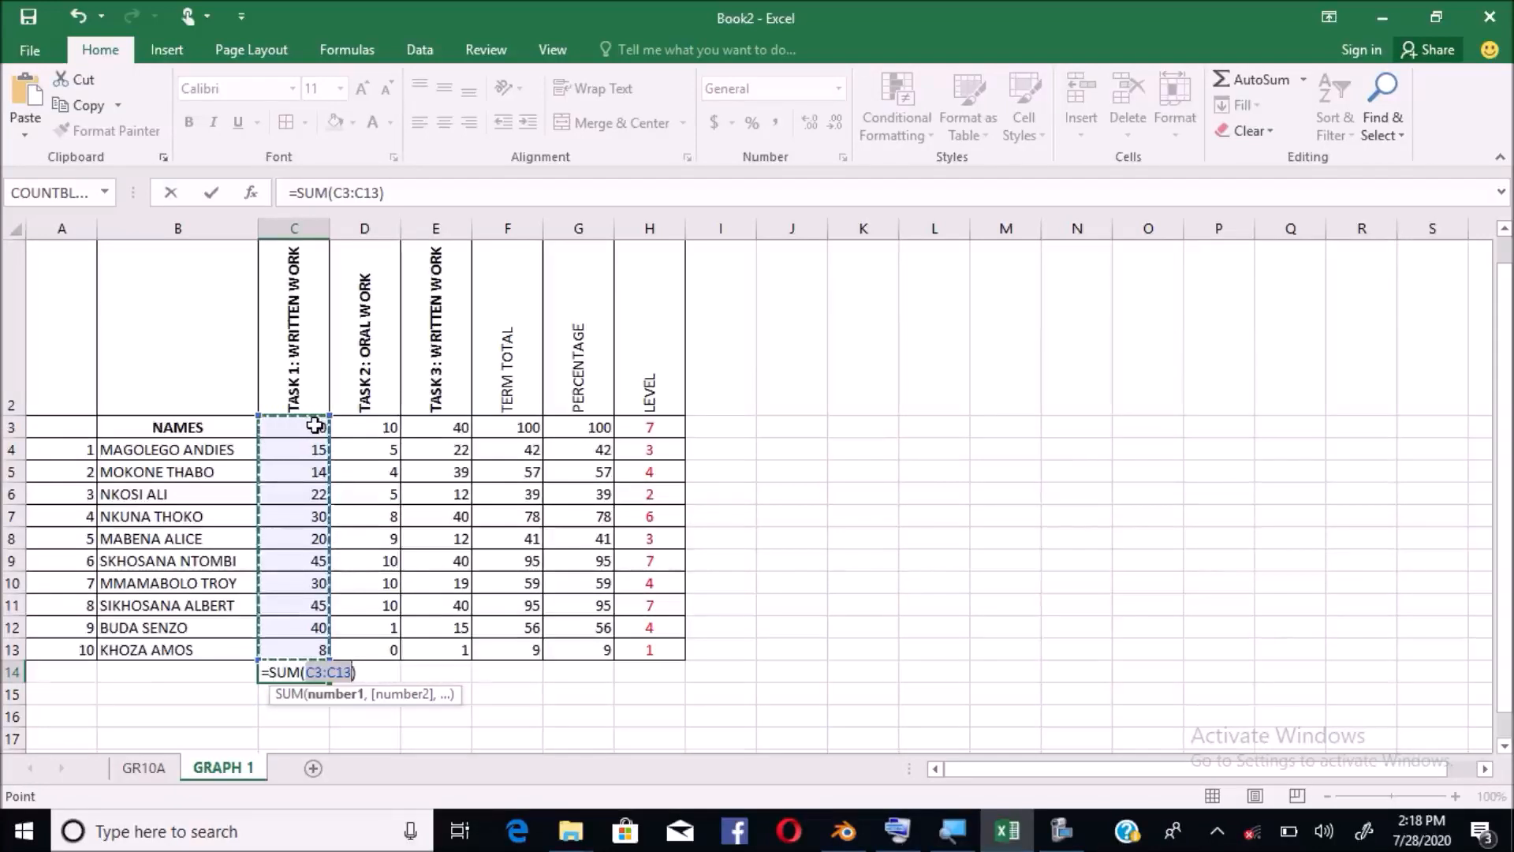
left_click(371, 427)
left_click(303, 426)
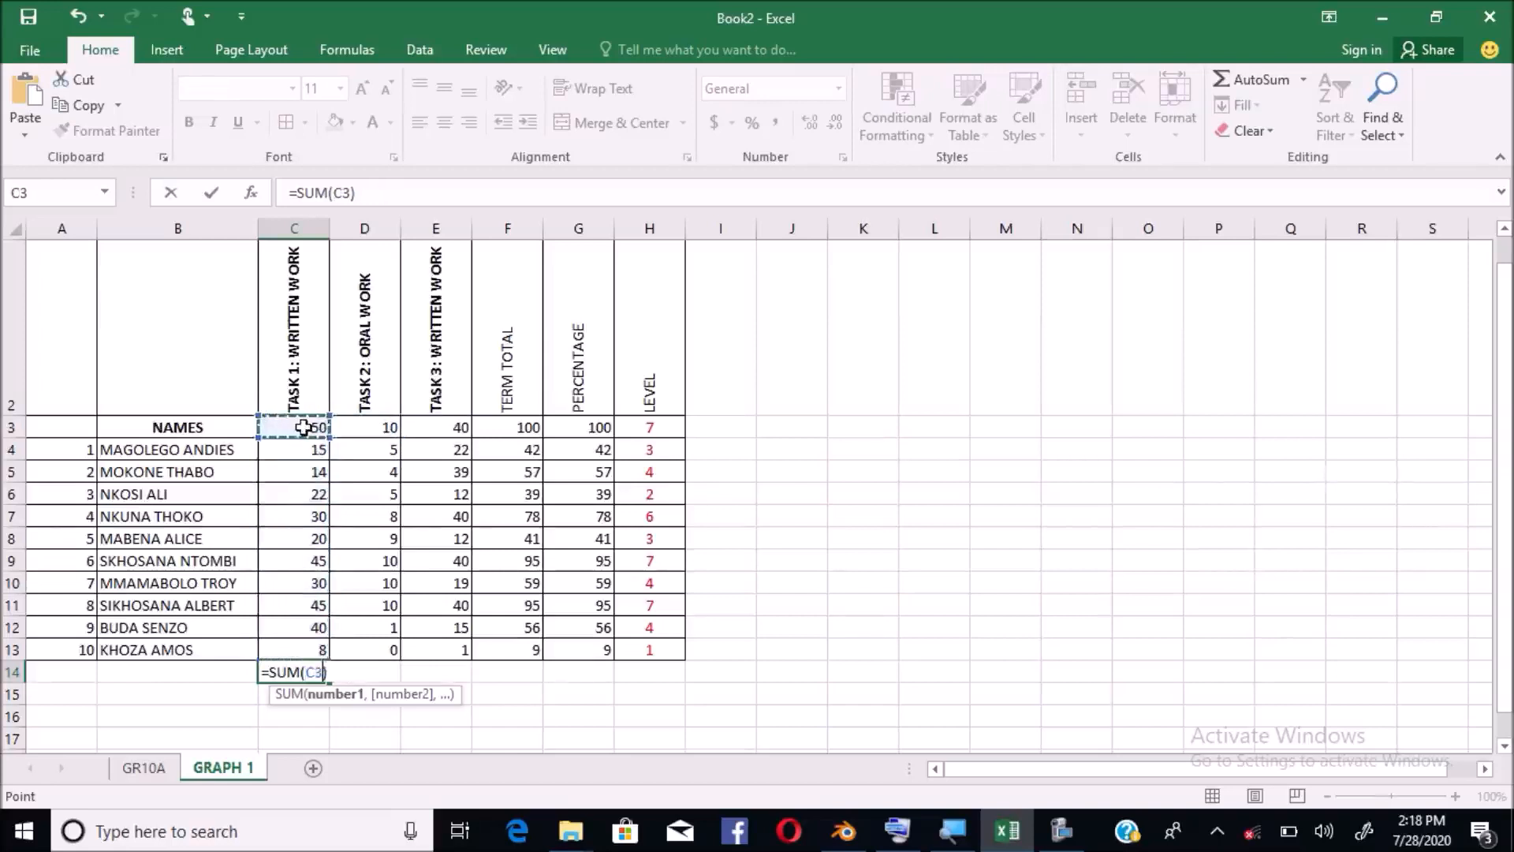
key("Escape")
left_click_drag(303, 426, 649, 421)
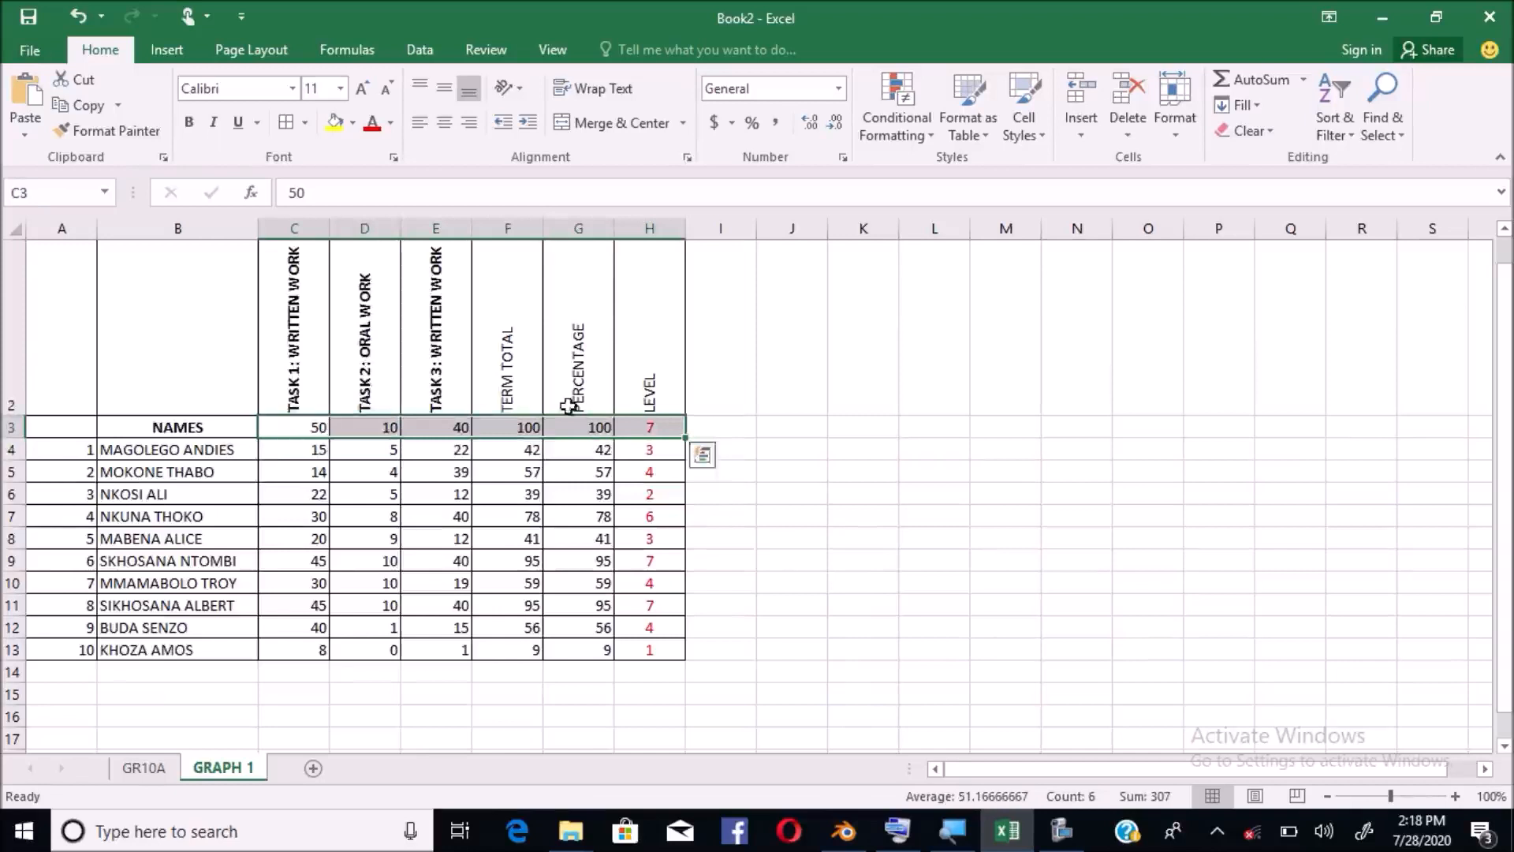
Make the C3:H3 max-marks values bold and set them in Arial Black
left_click(190, 123)
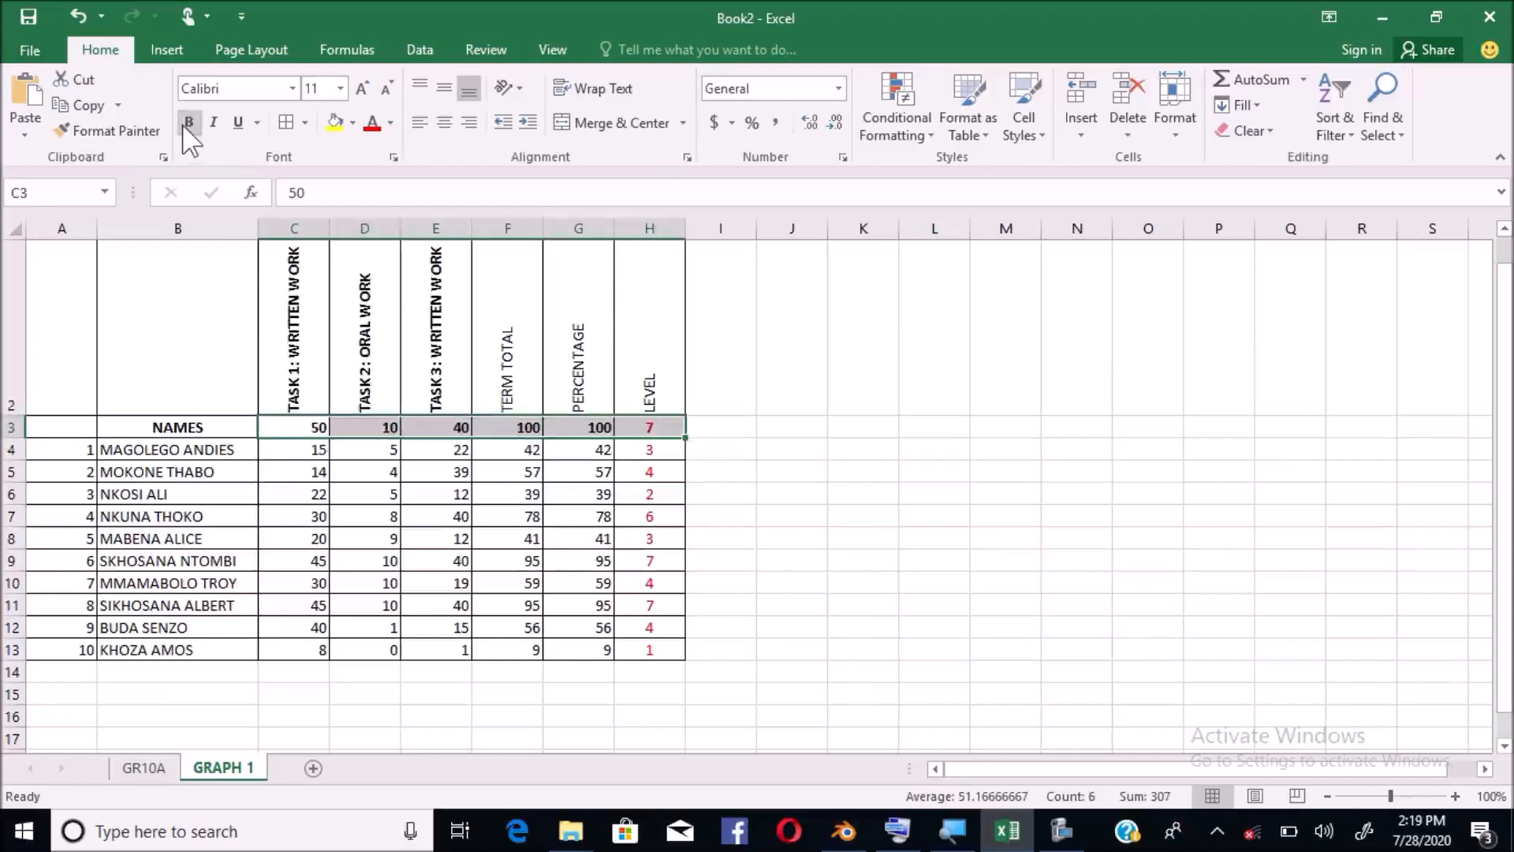
left_click(291, 87)
left_click(292, 87)
left_click(292, 86)
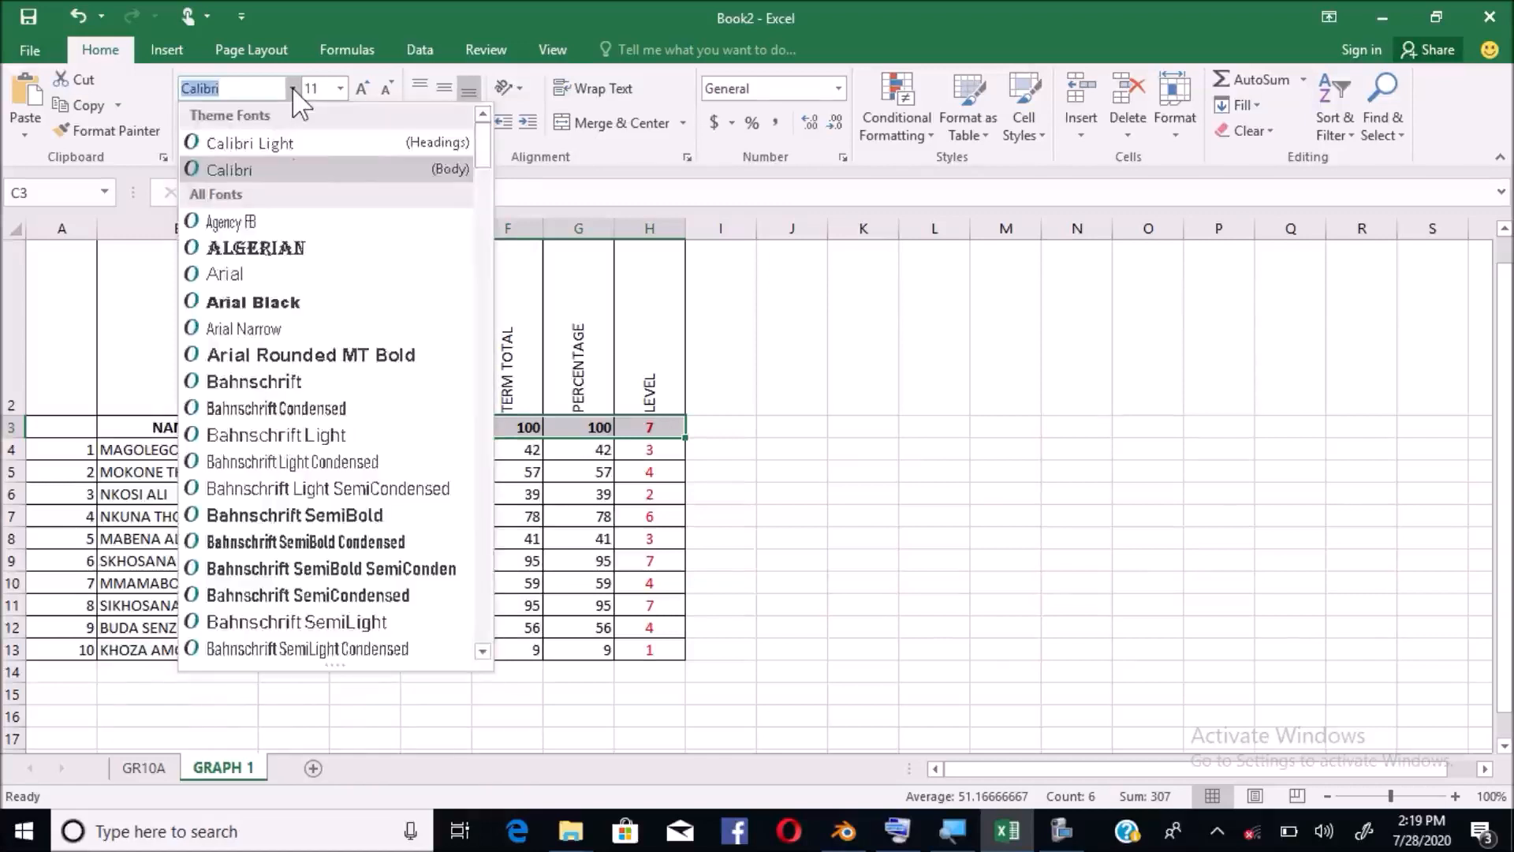
left_click(265, 302)
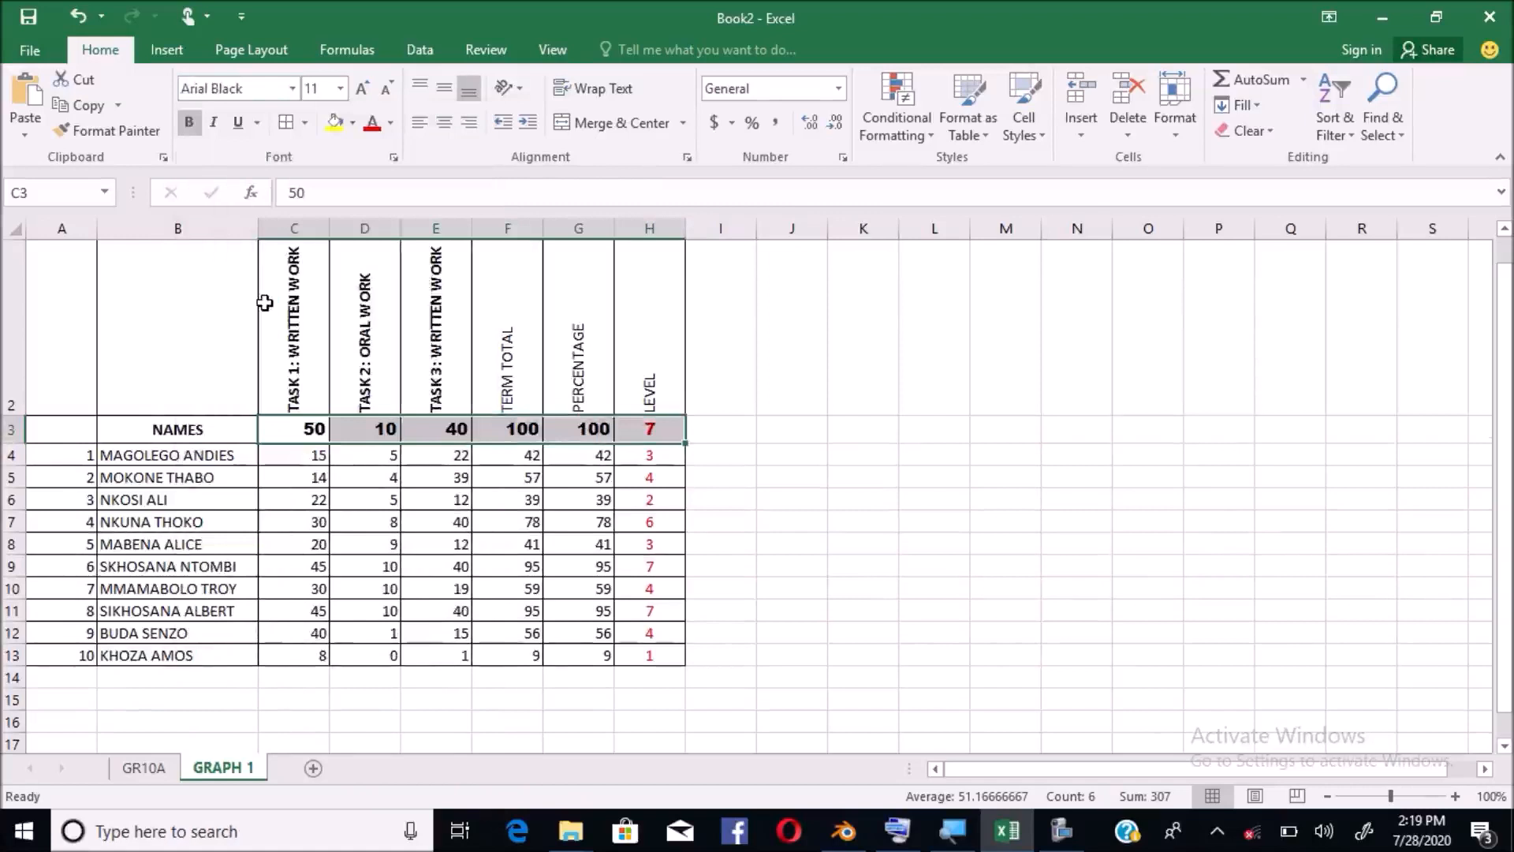
left_click_drag(70, 432, 674, 429)
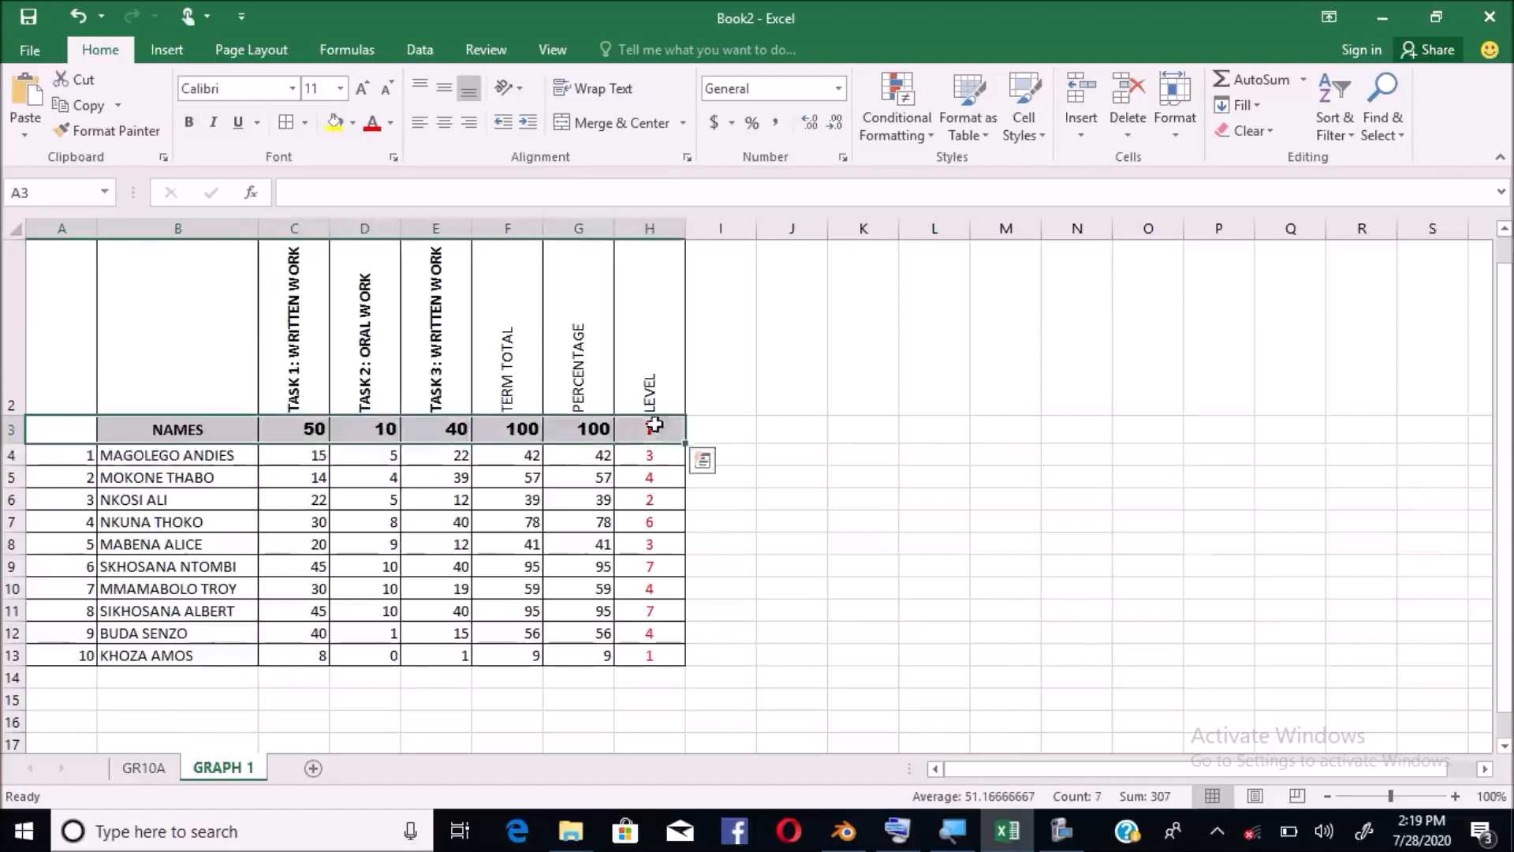
Give cells A3 to H3 a yellow background through Format Cells' Fill options
right_click(658, 432)
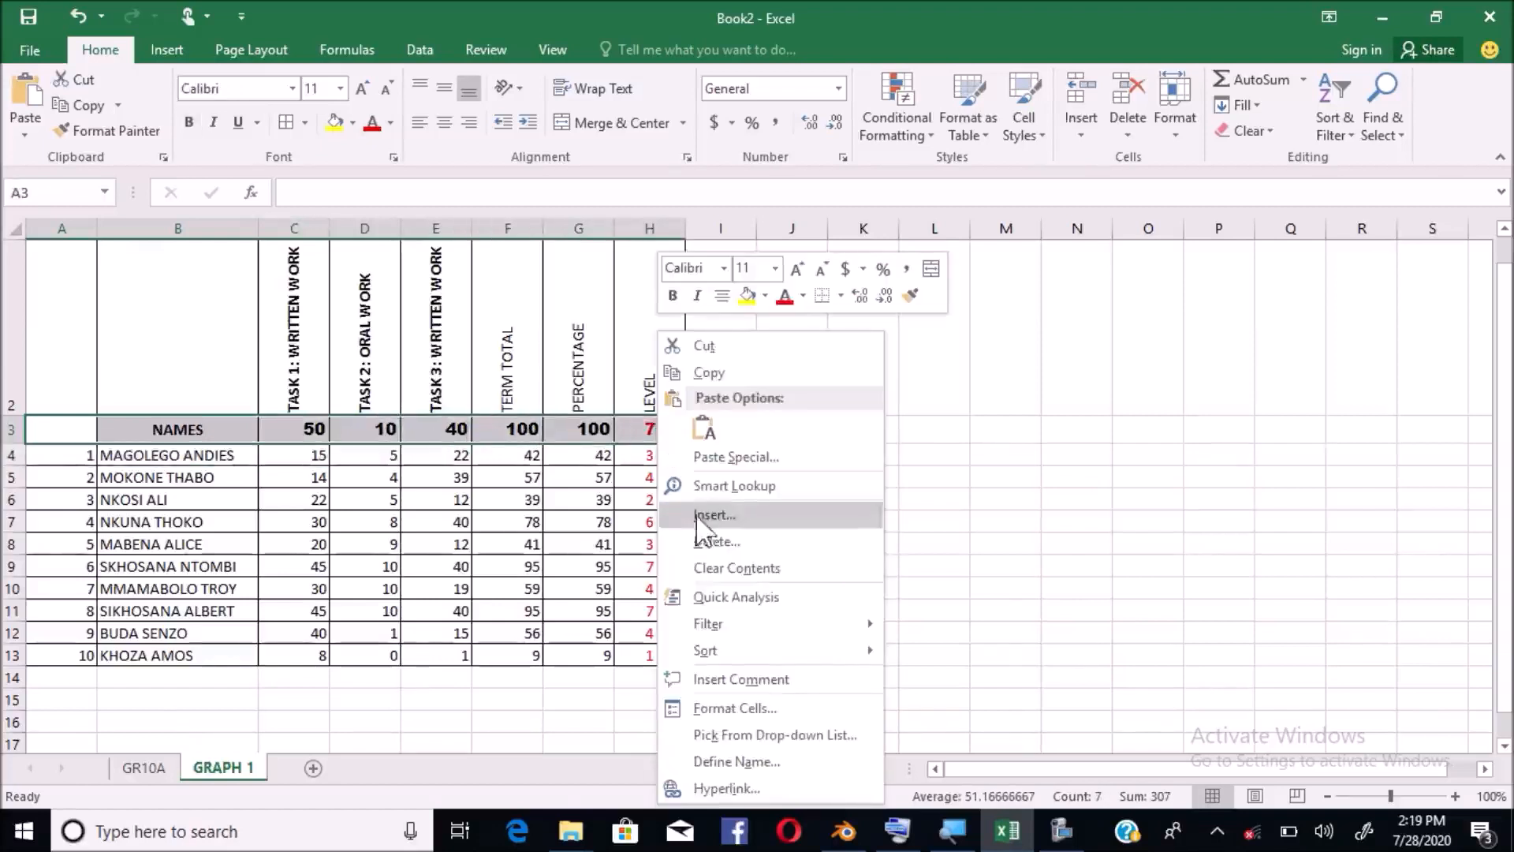
left_click(741, 709)
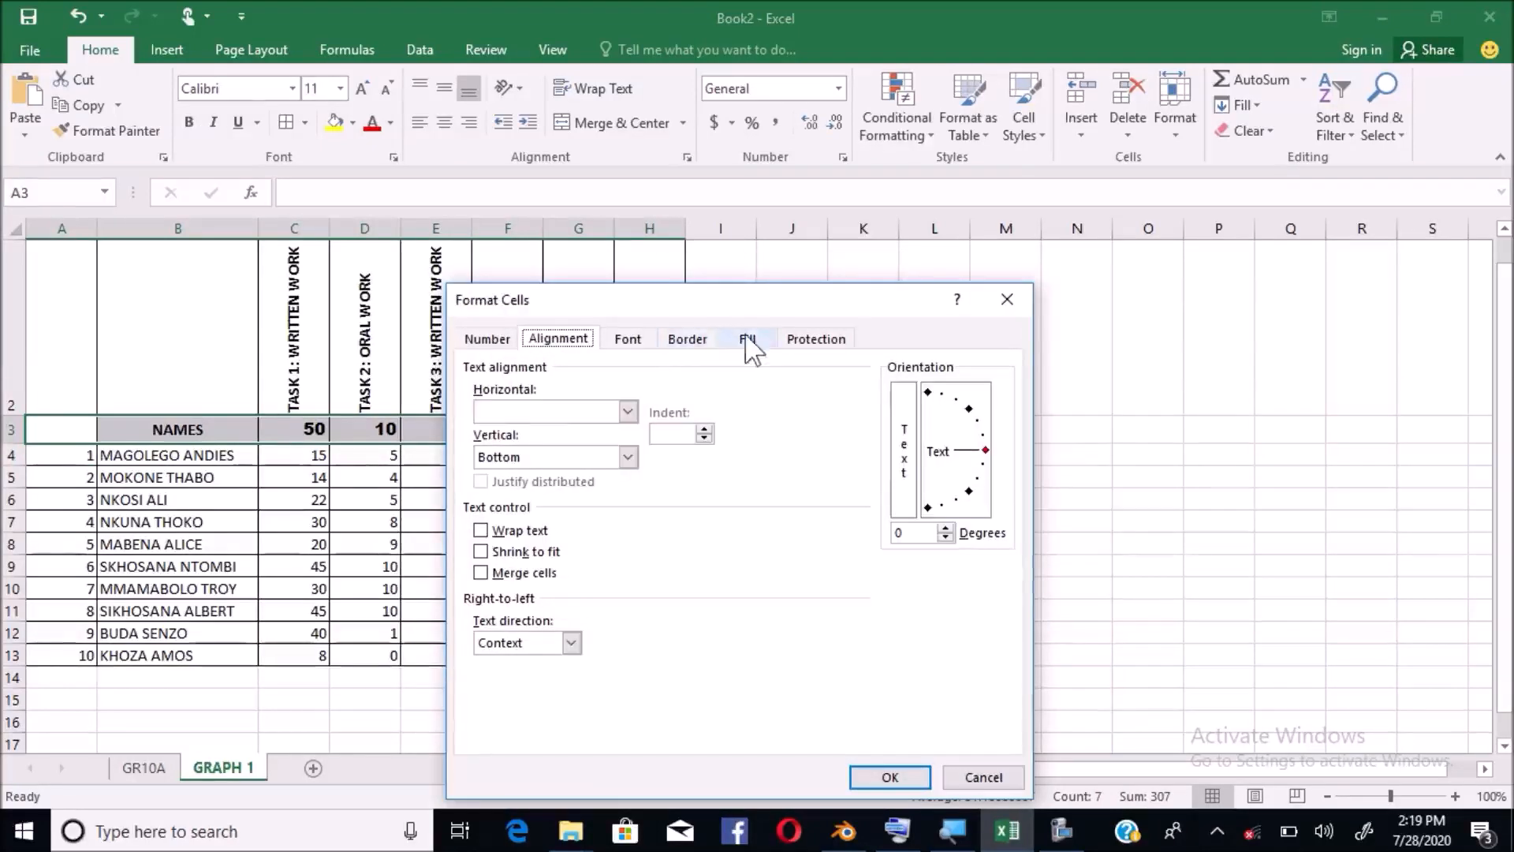
left_click(746, 338)
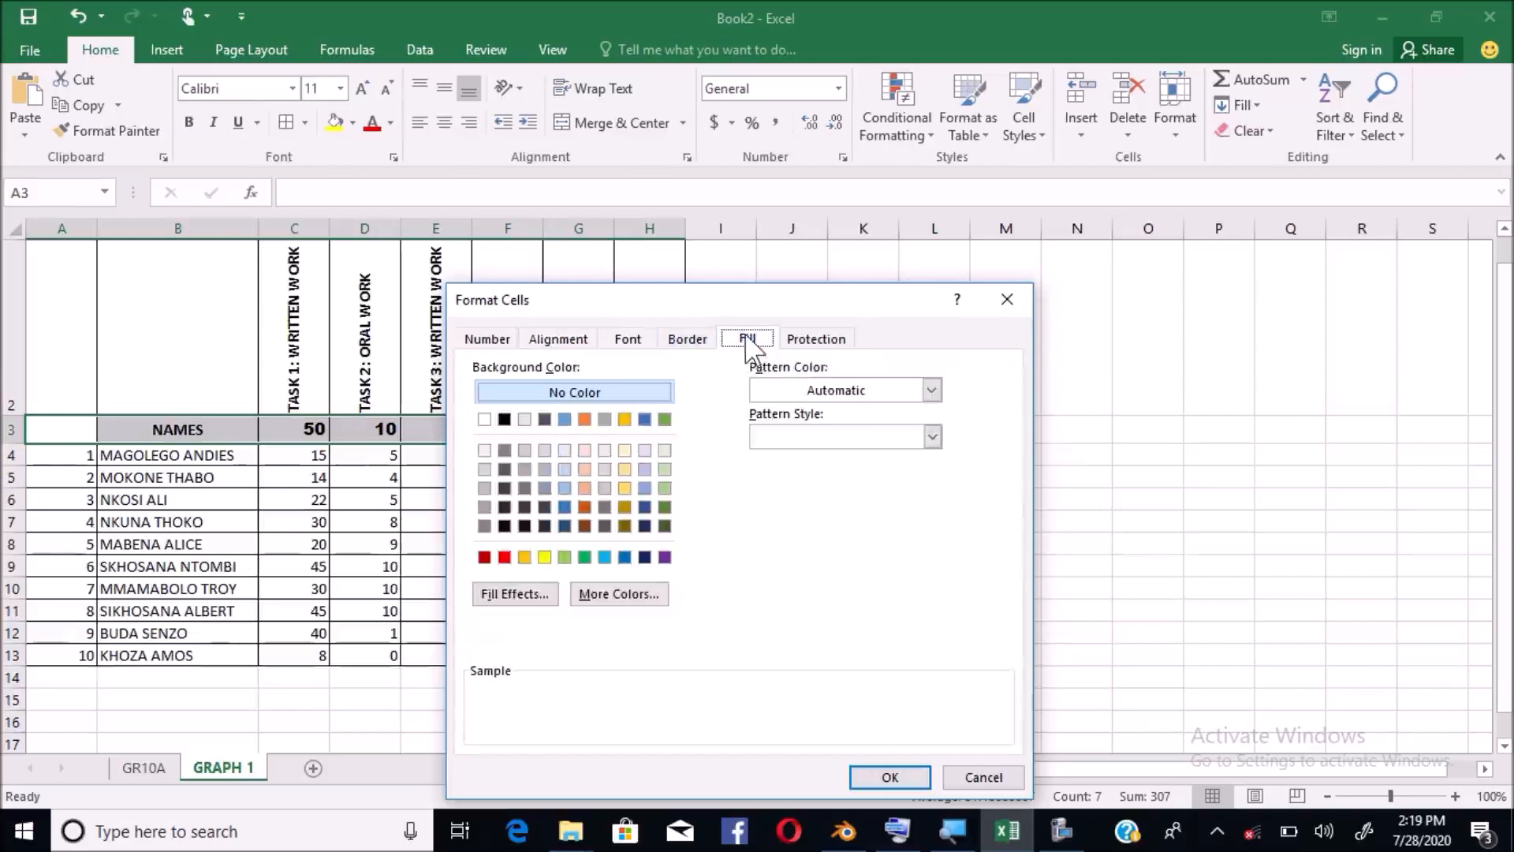
left_click(545, 557)
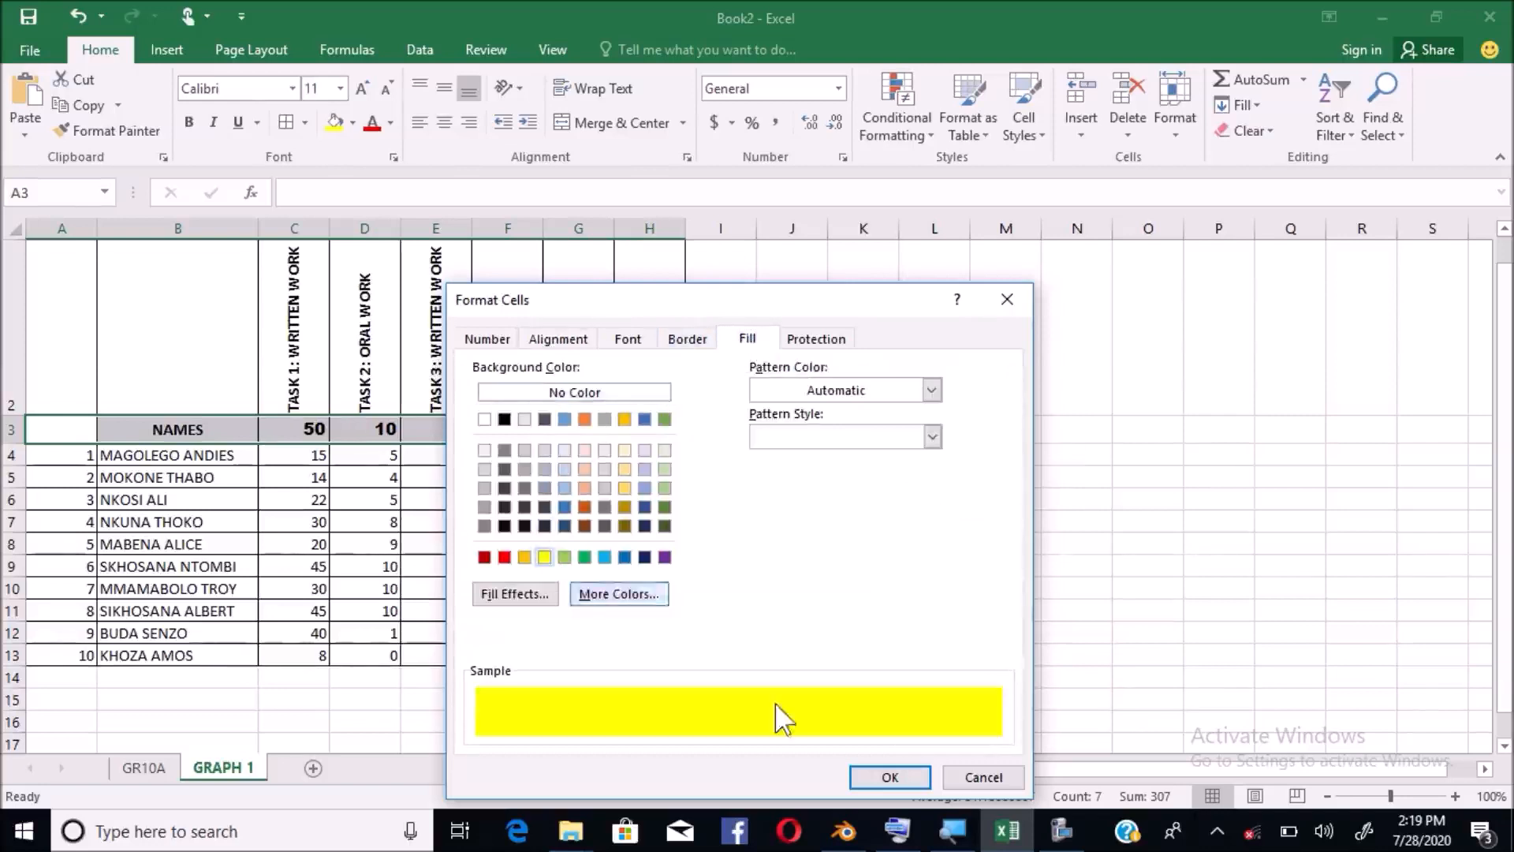
left_click(886, 778)
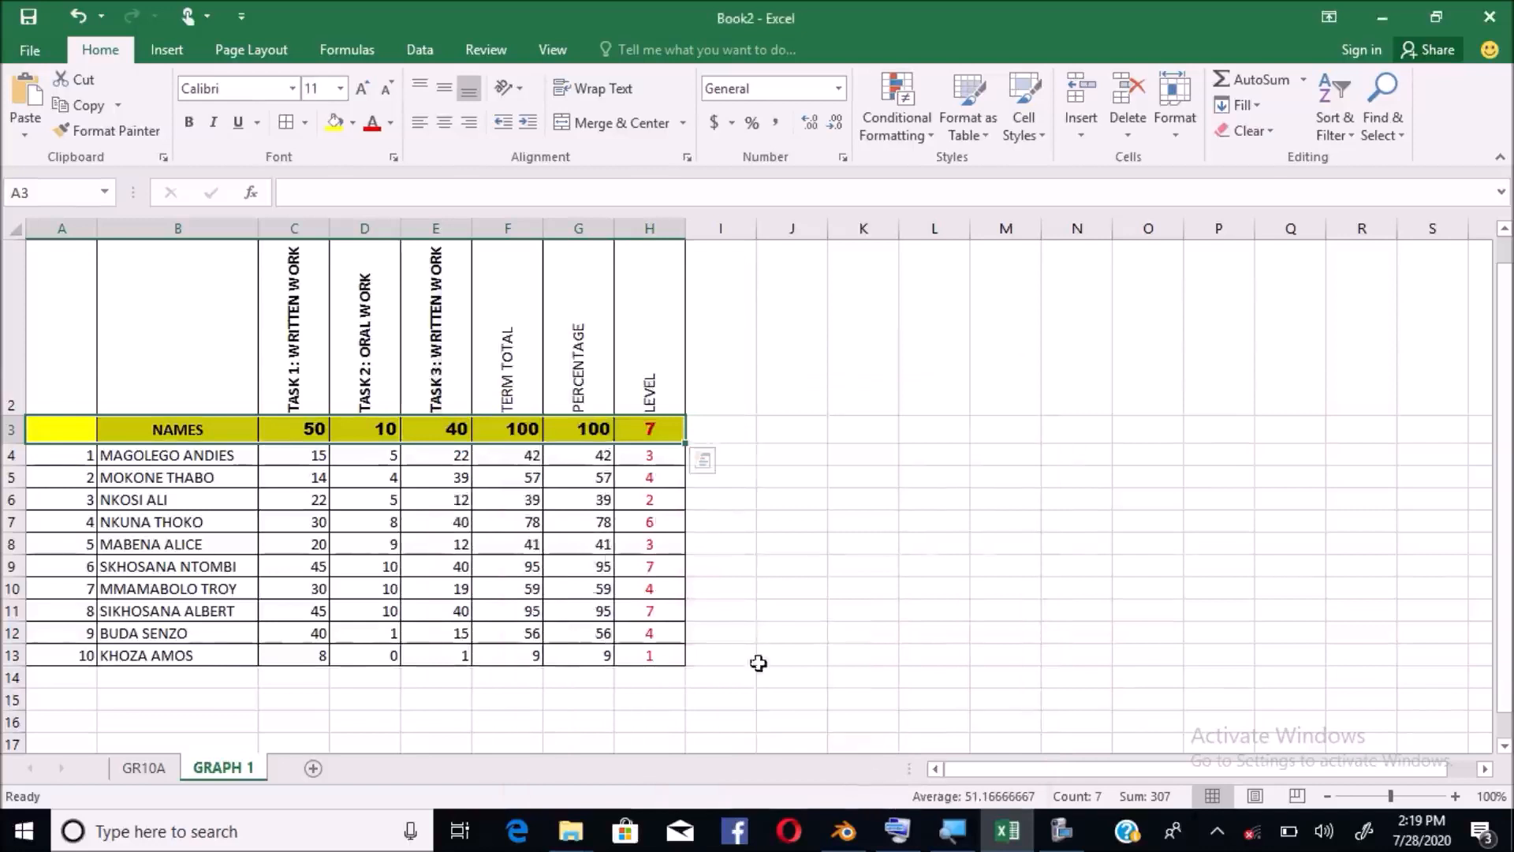
left_click(595, 610)
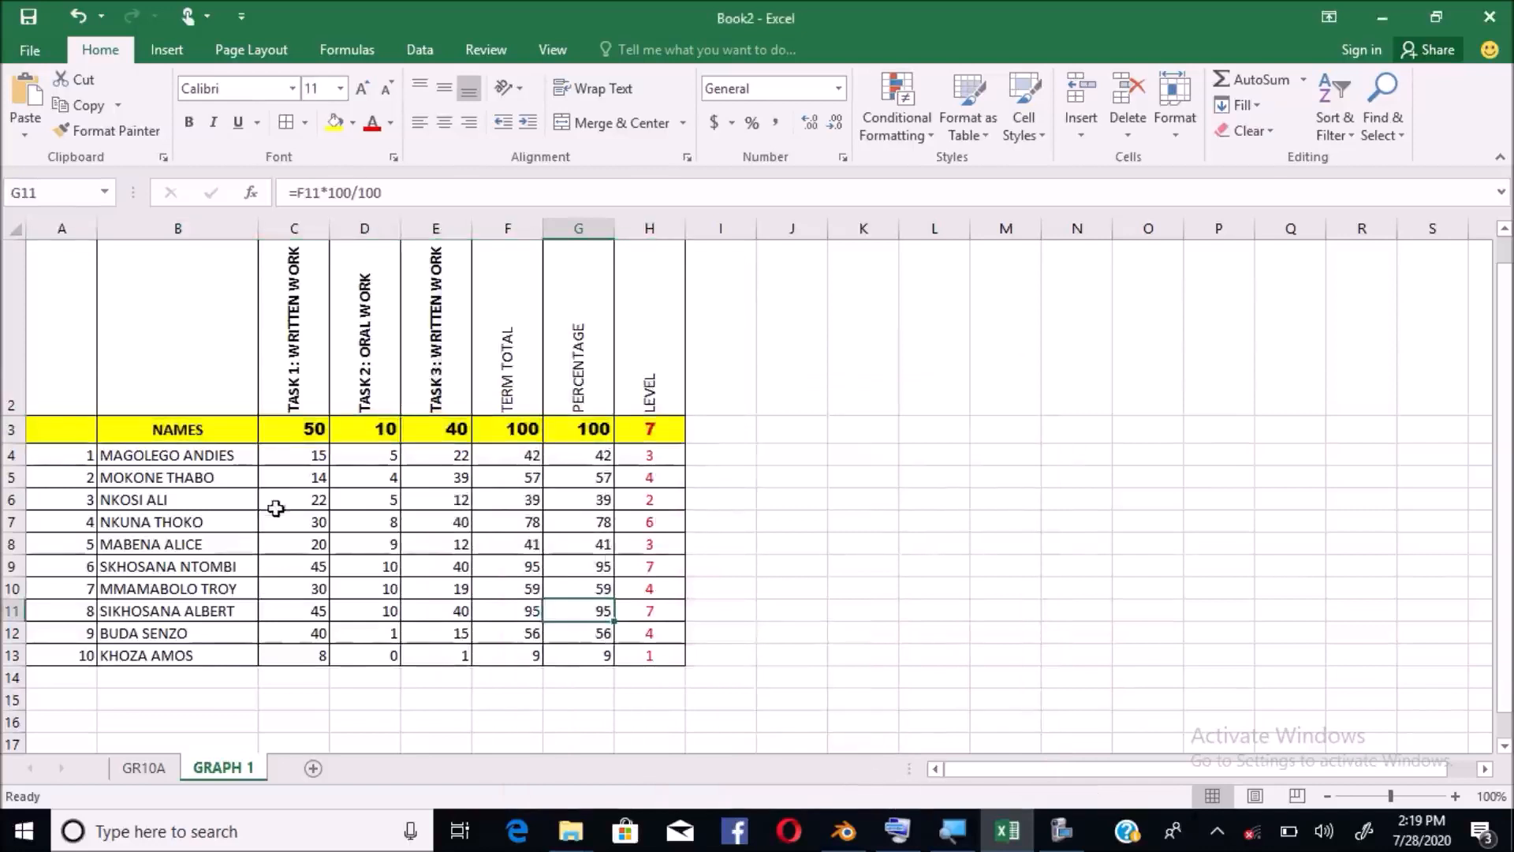
Enter =SUM(C4:C13) in C14 to total the TASK 1 marks as 269
left_click(304, 461)
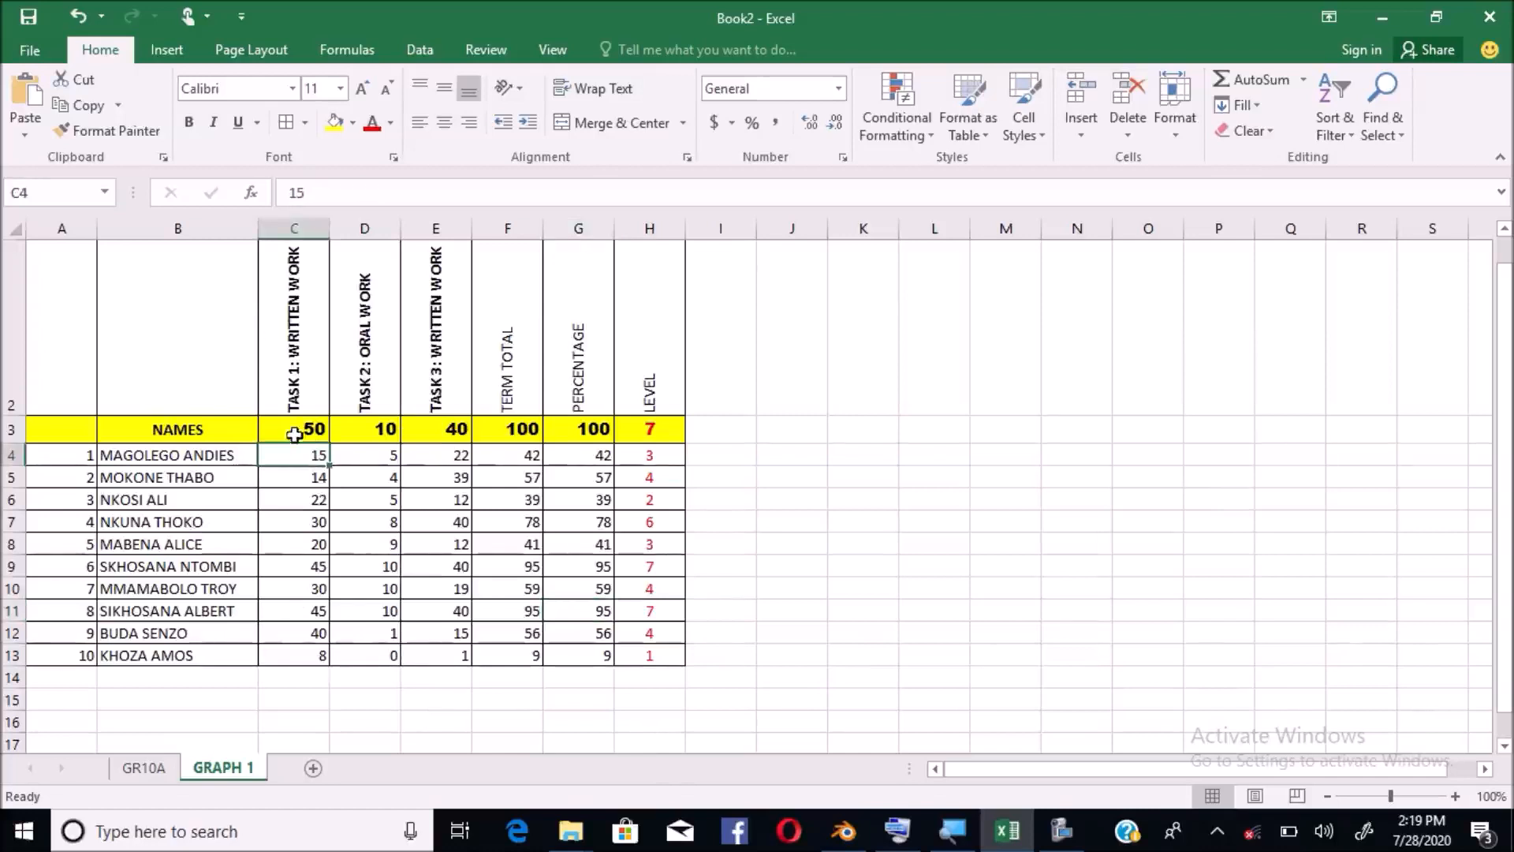
left_click(296, 683)
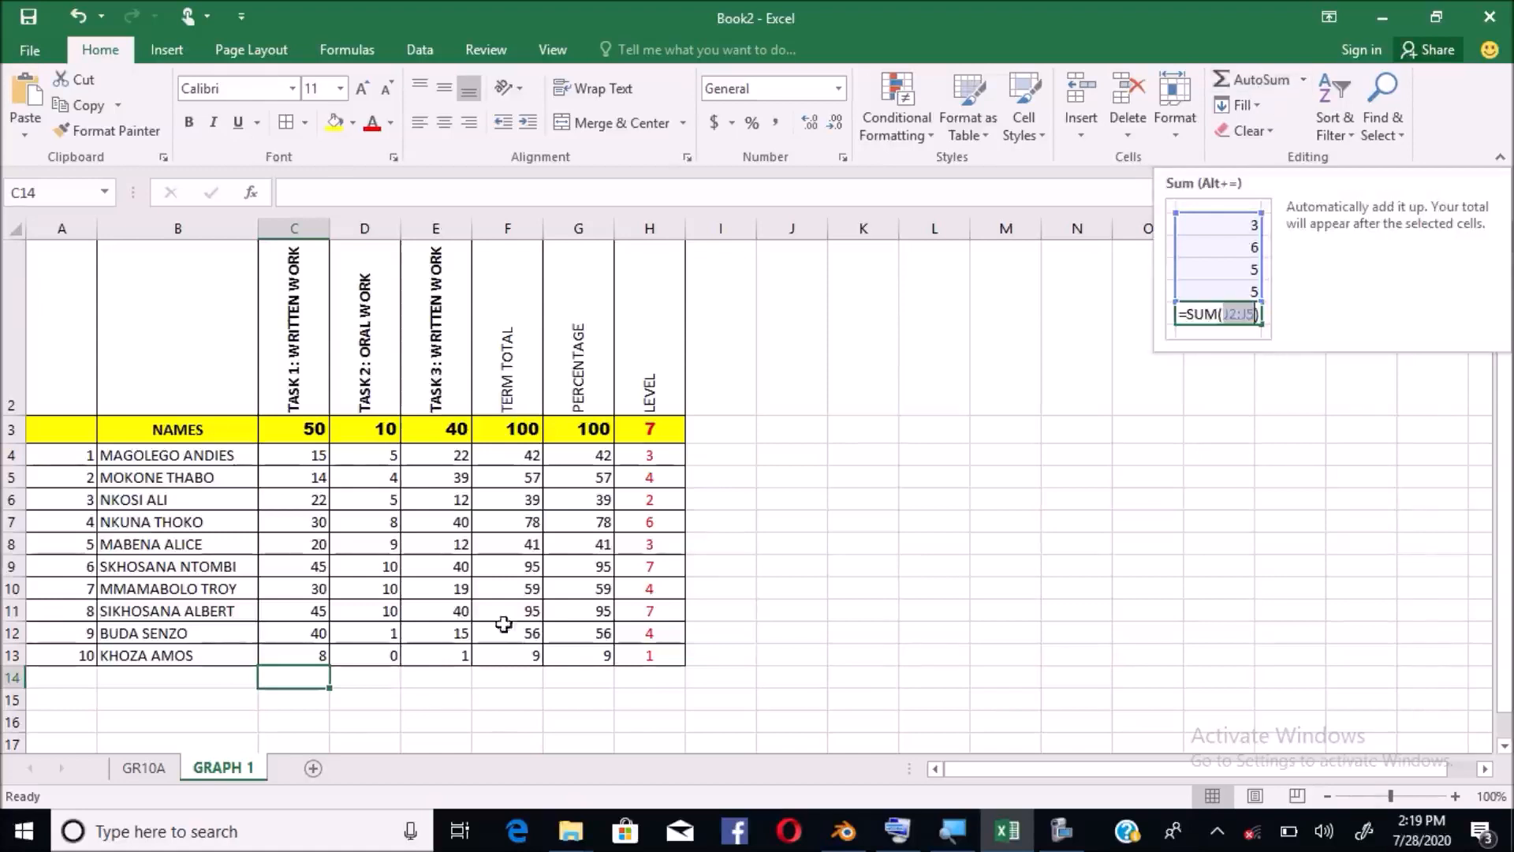
type("=")
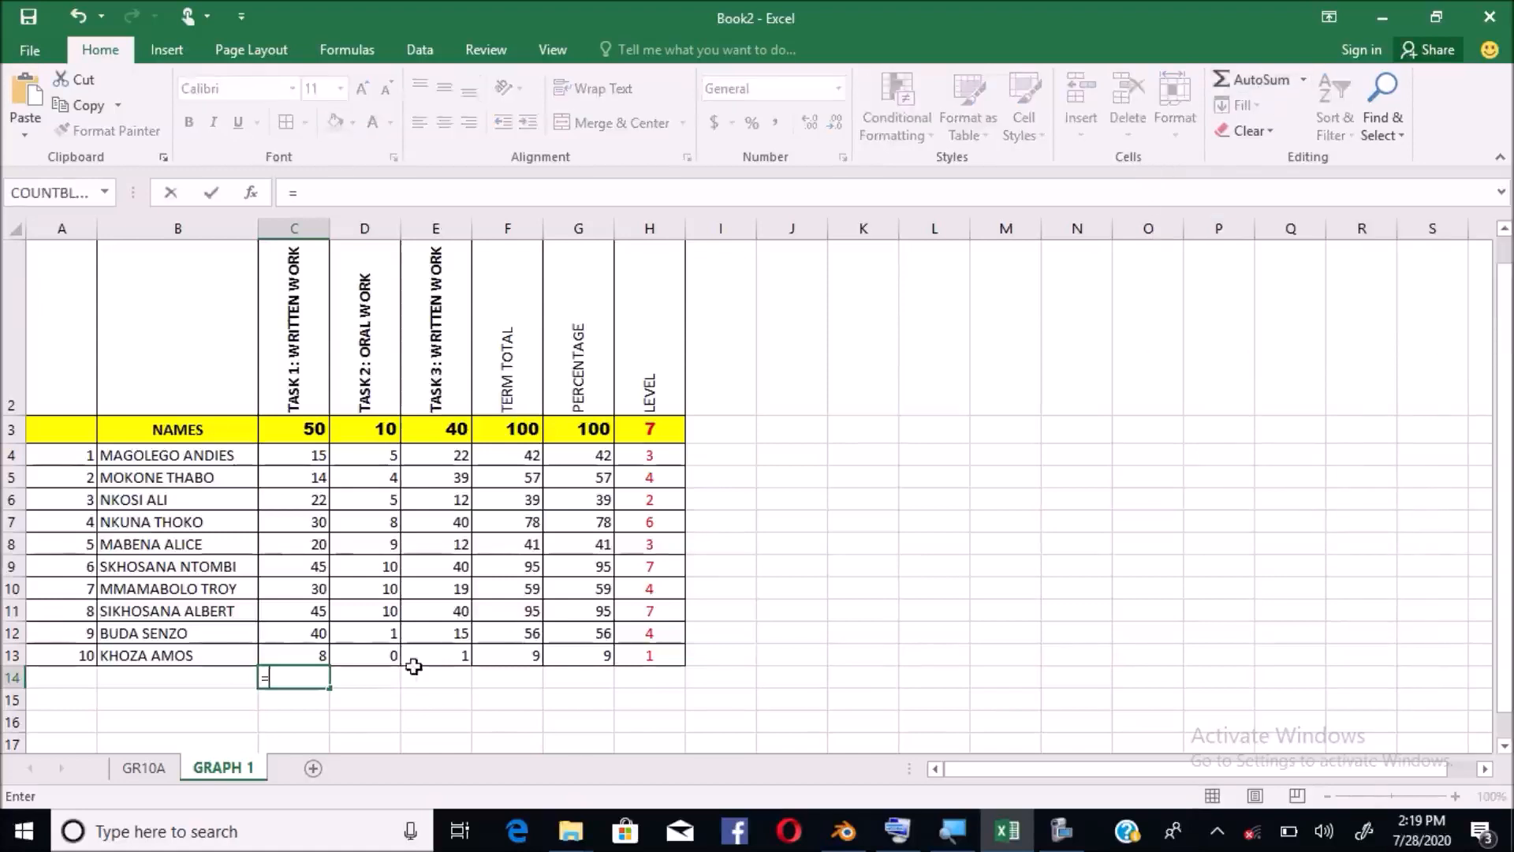
type("SUM")
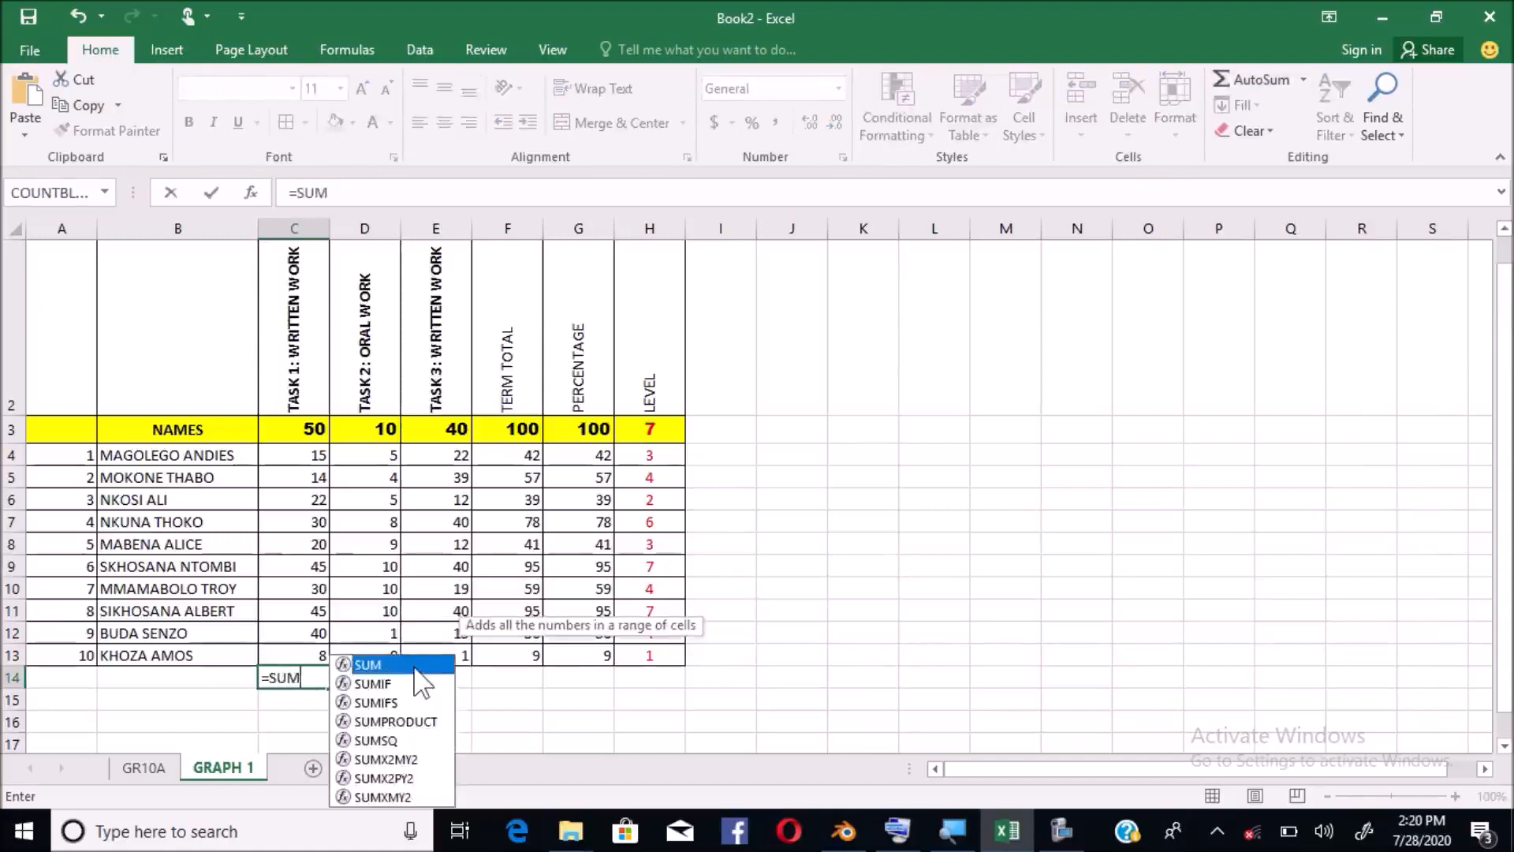
double_click(415, 666)
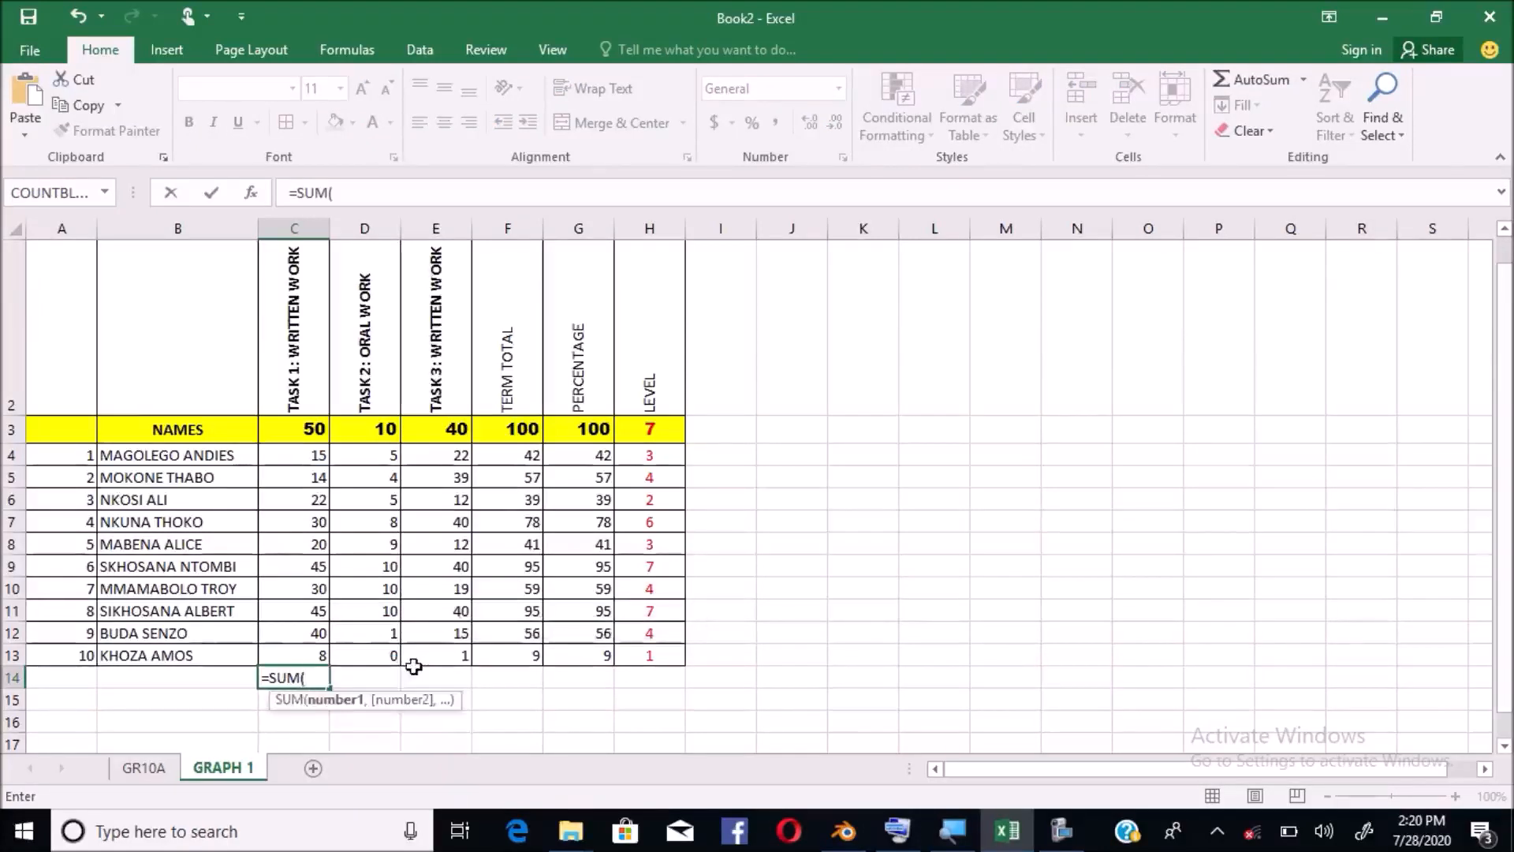
left_click(293, 456)
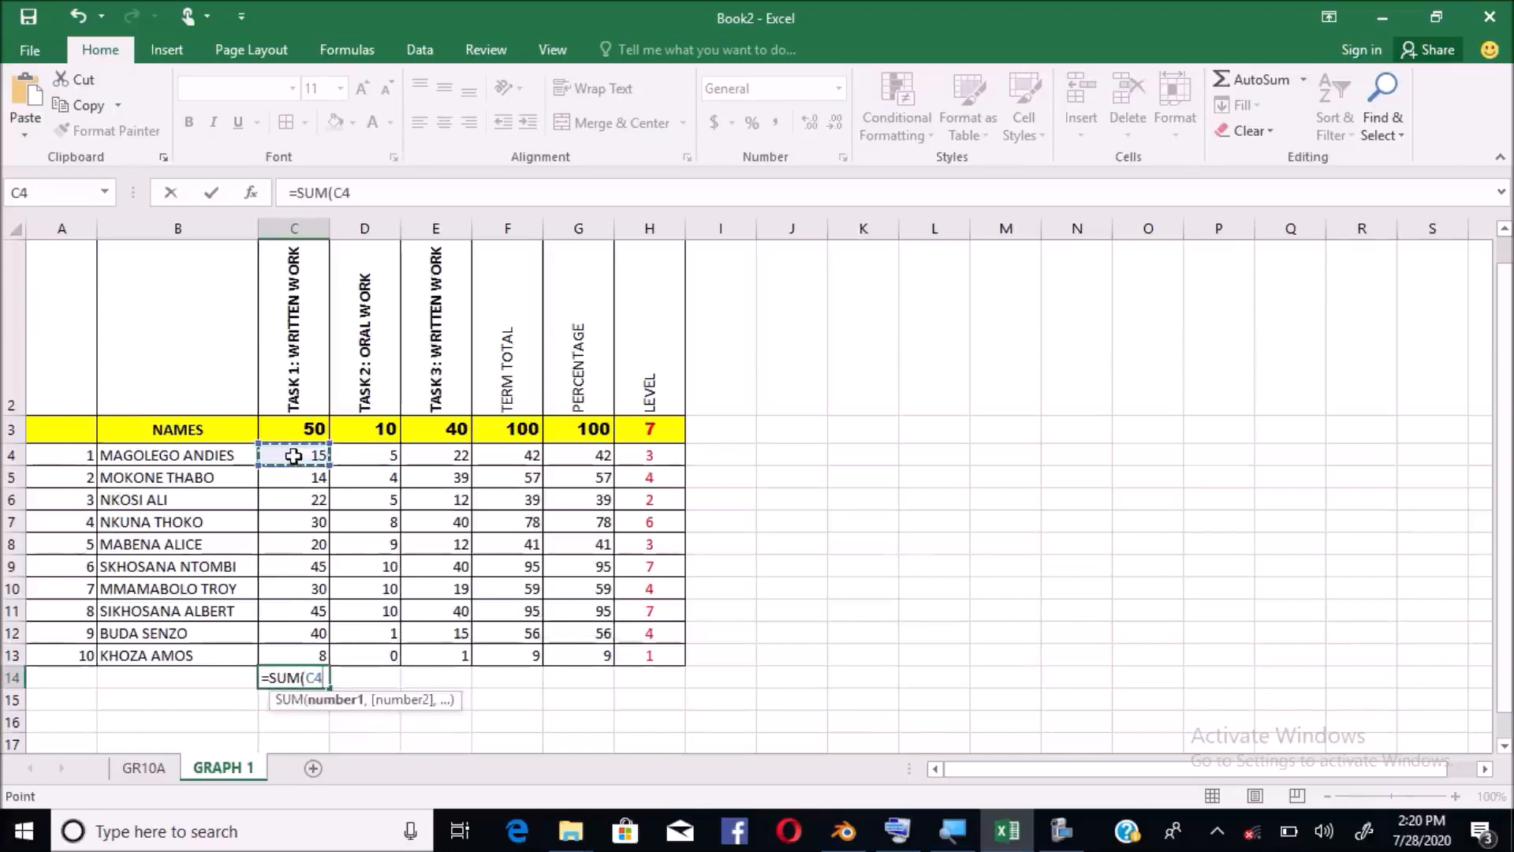
key("shift+Down")
key("shift+Down")
key("shift+Down")
key("shift+Down")
key("shift+Down")
key("shift+Down")
key("shift+Down")
key("shift+Down")
key("shift+Down")
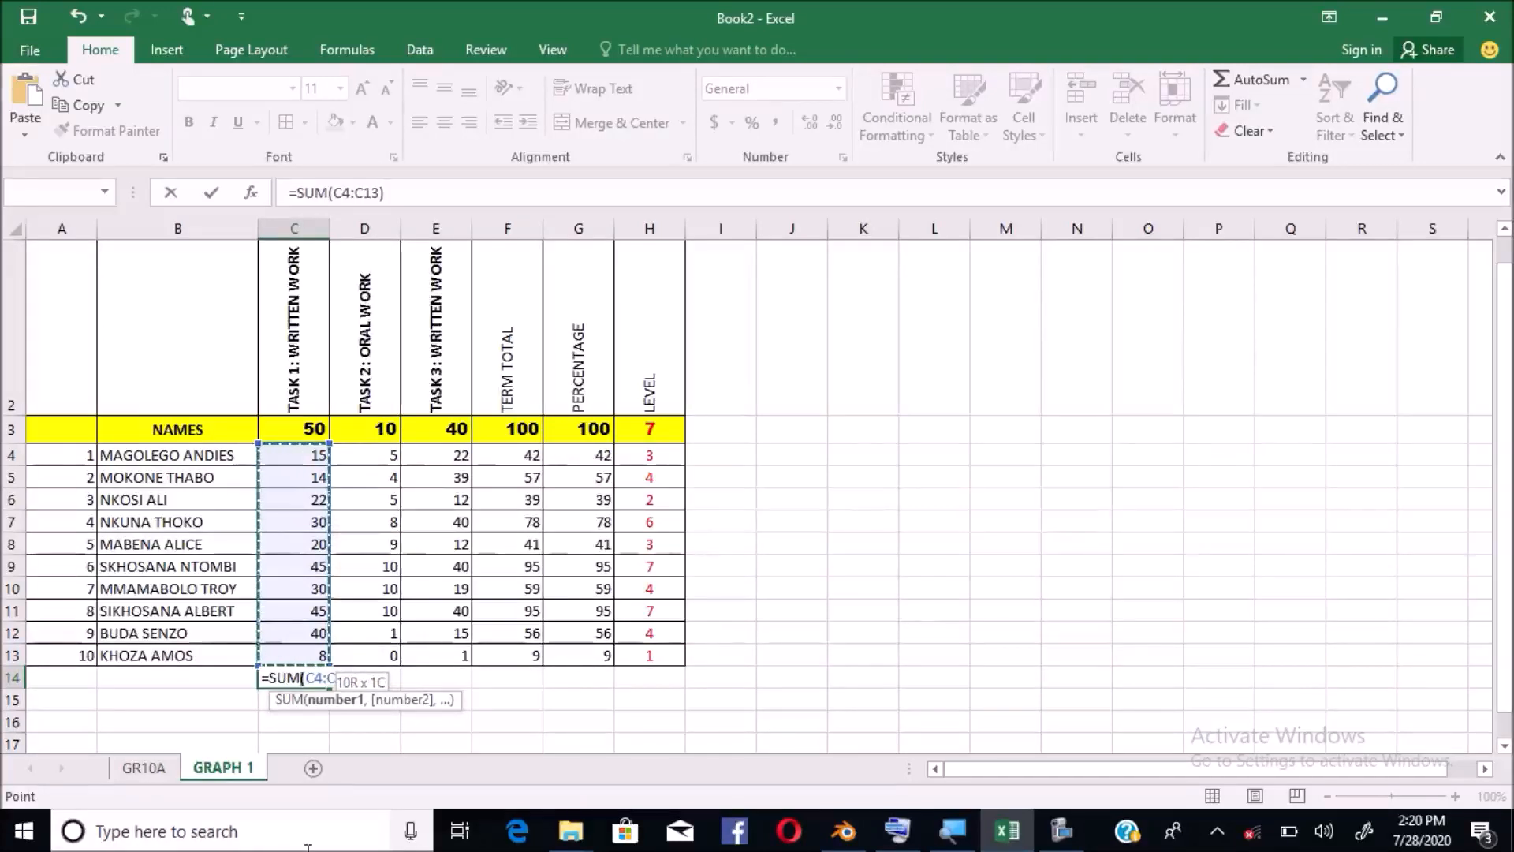
type(")")
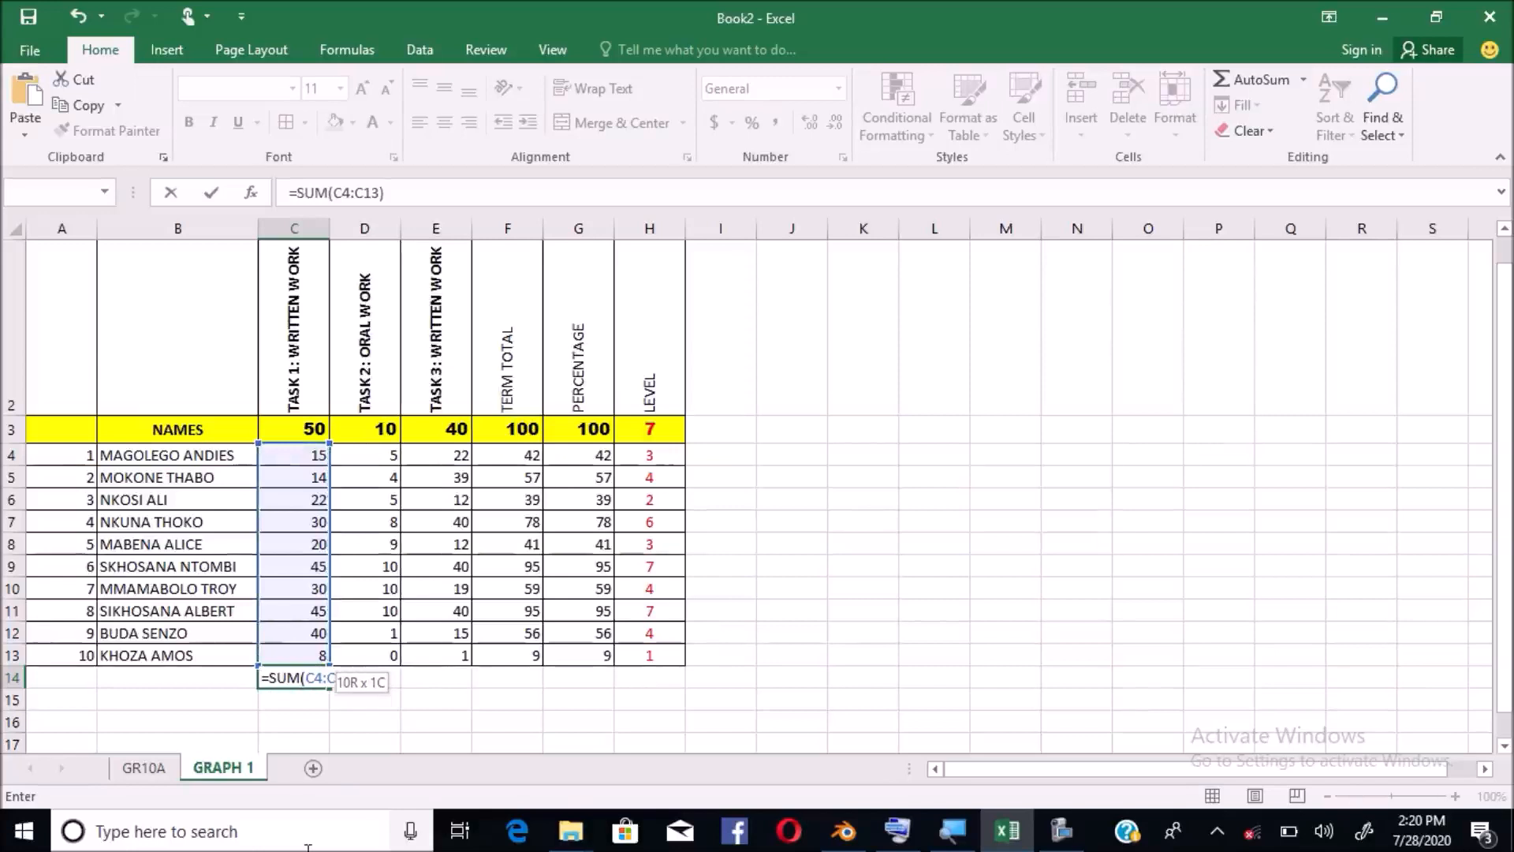
key("Return")
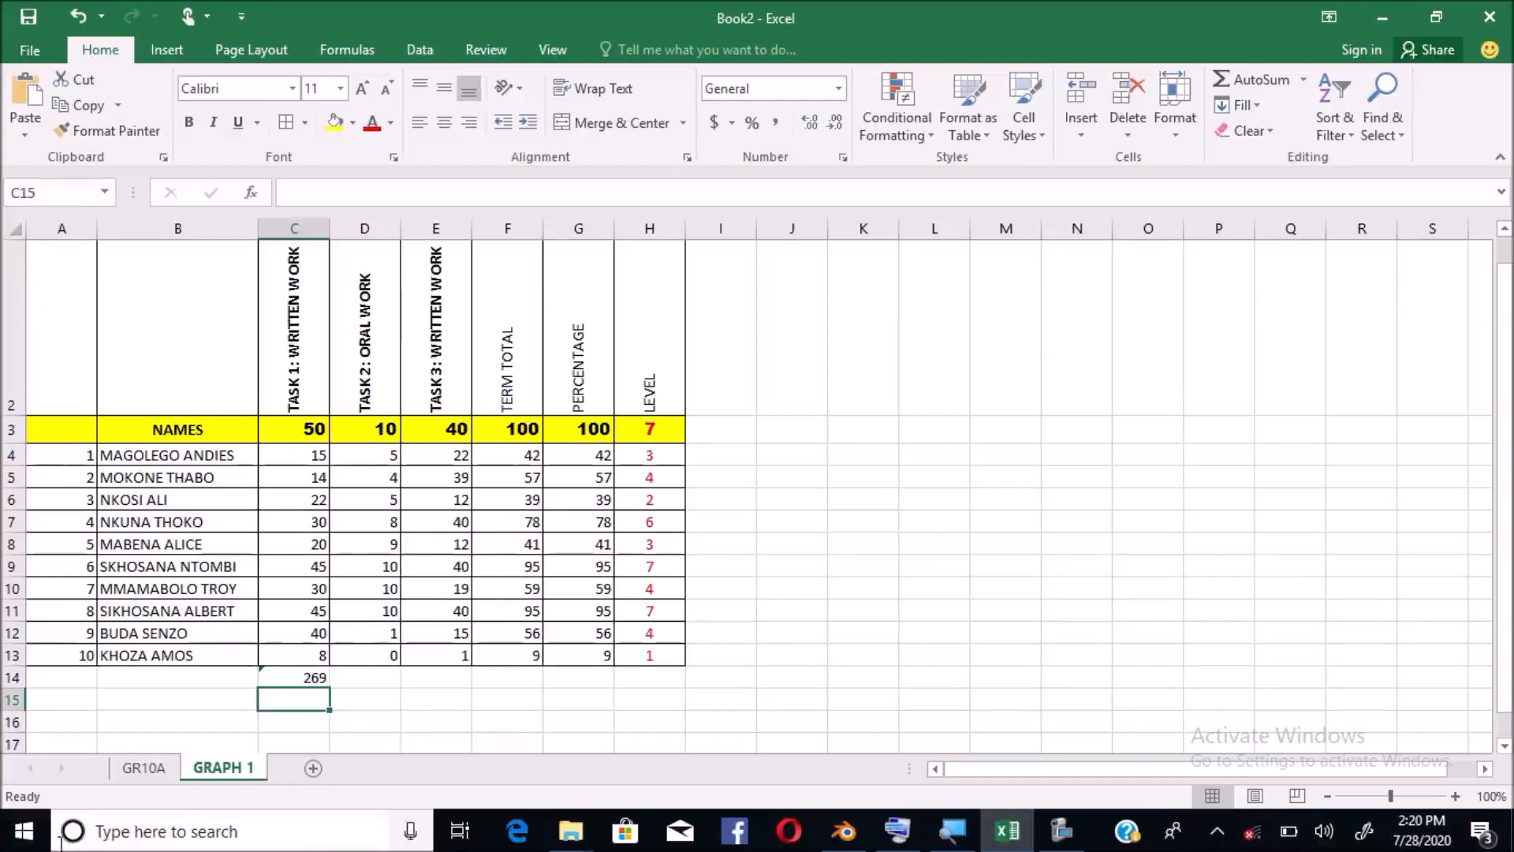
Copy the C14 SUM across to H14, giving totals 62, 240, 571, 571 and 0
left_click(299, 679)
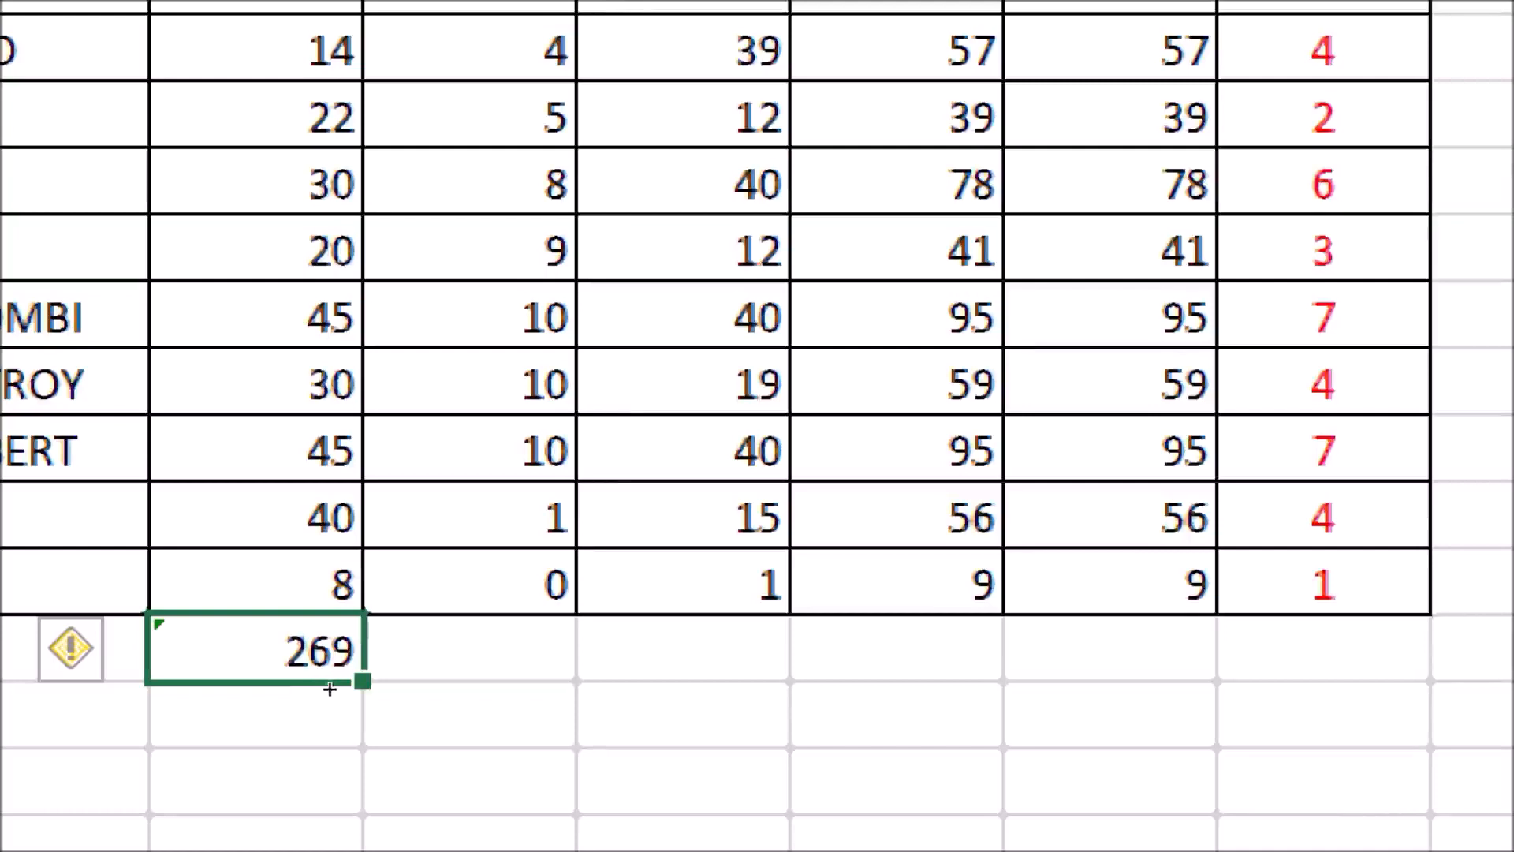
left_click_drag(362, 681, 591, 680)
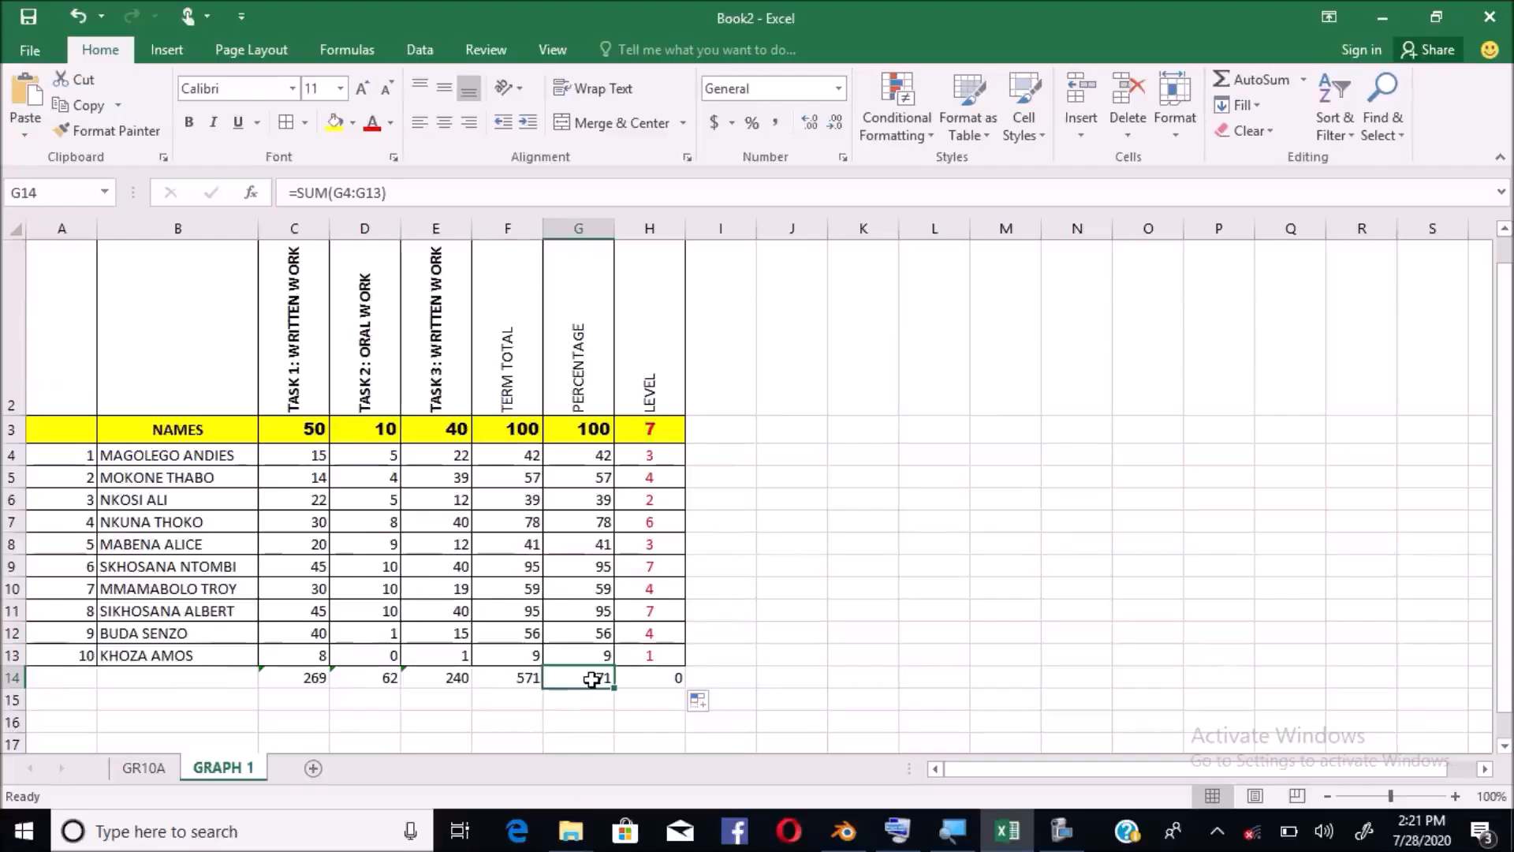